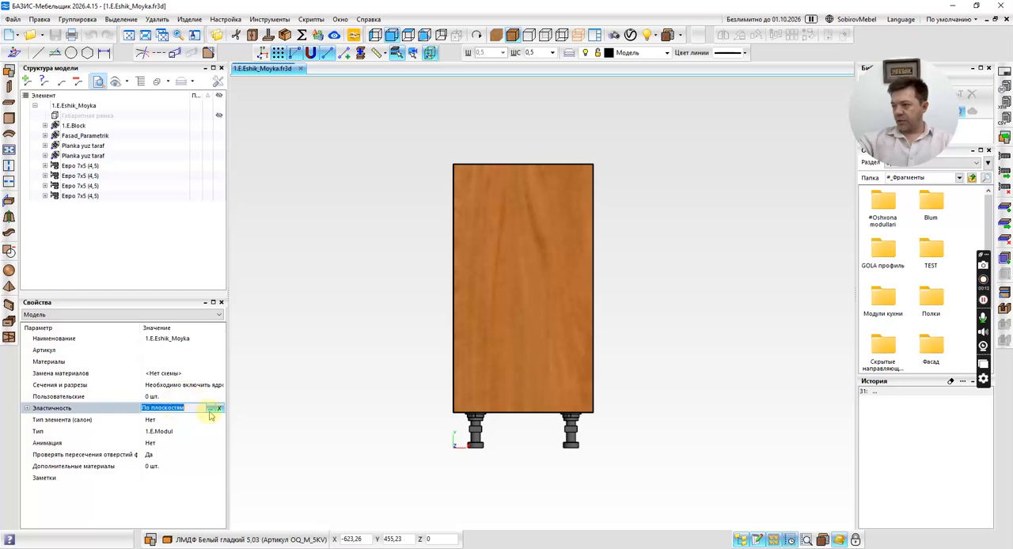
Edit the model's elasticity by planes: set the width's minimum to 400, maximum to 900 and step to 100.
left_click(213, 409)
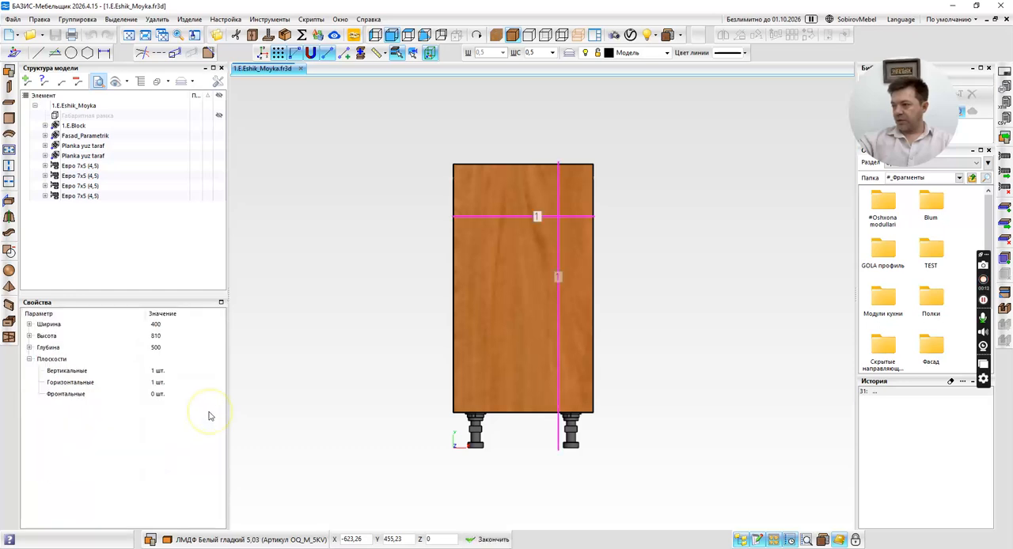
left_click(29, 324)
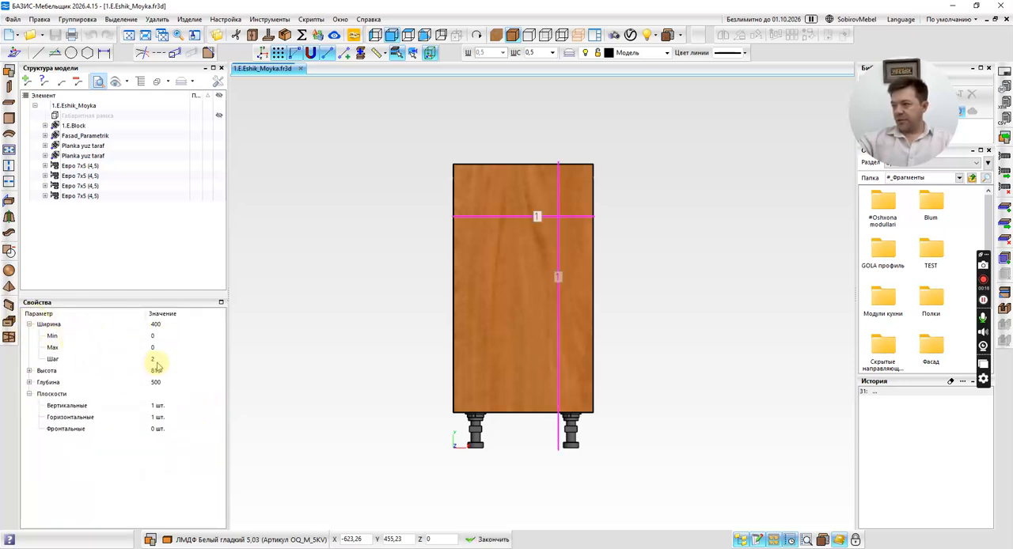
left_click(162, 338)
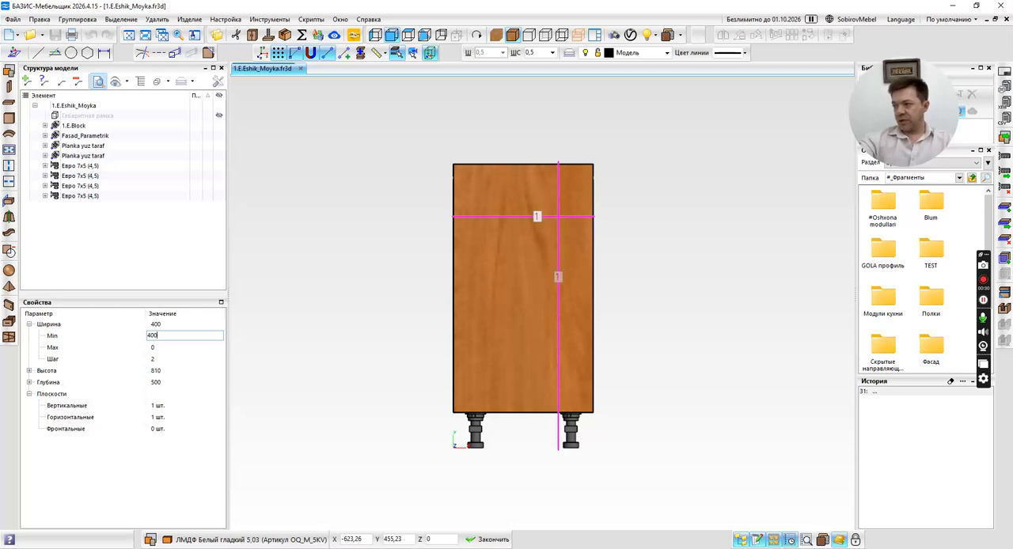
left_click(190, 347)
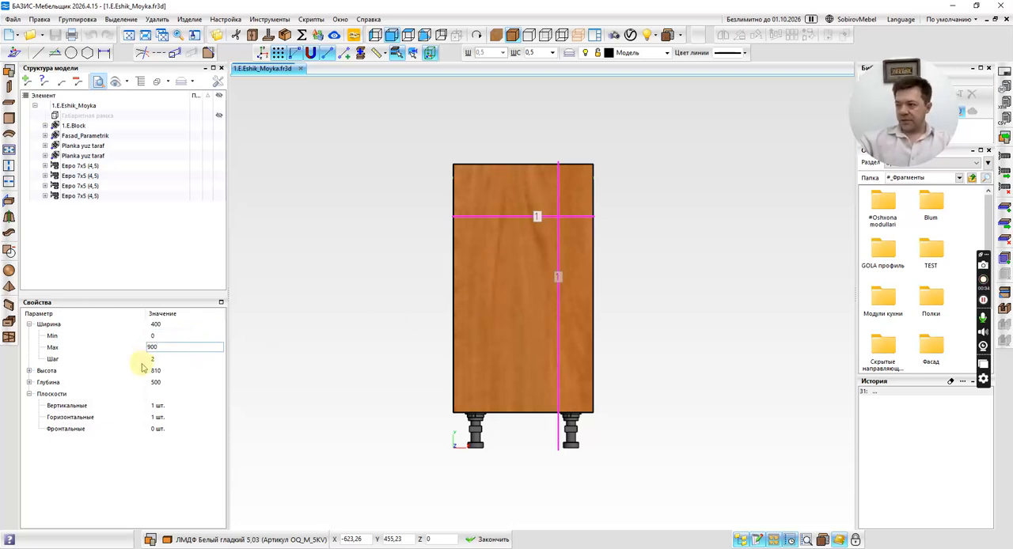
left_click(181, 359)
left_click(179, 349)
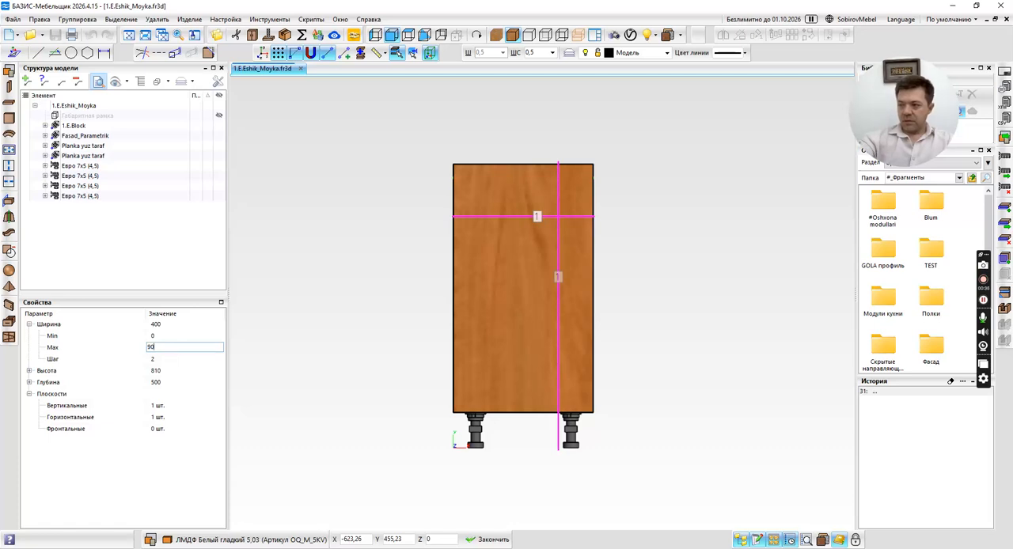
left_click(179, 337)
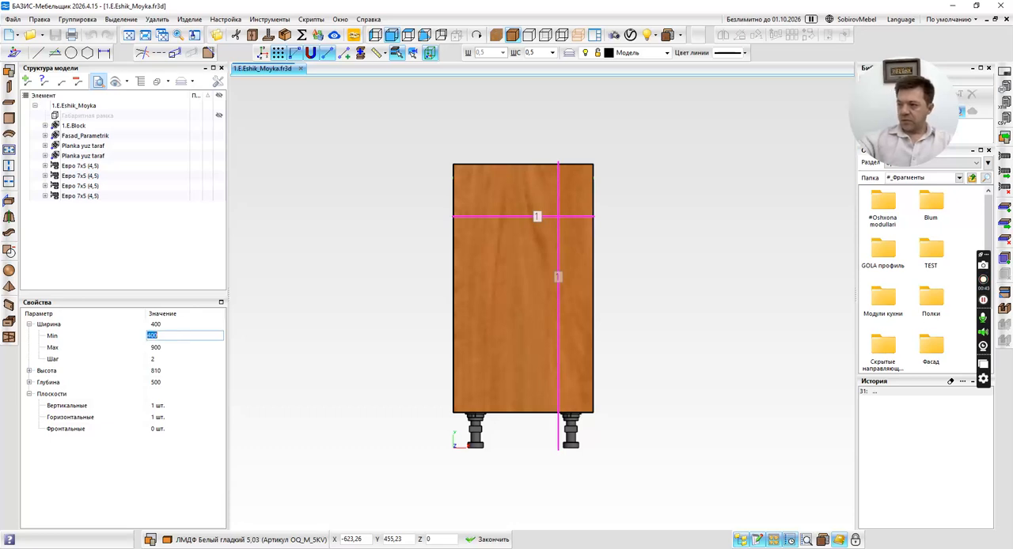
left_click(177, 359)
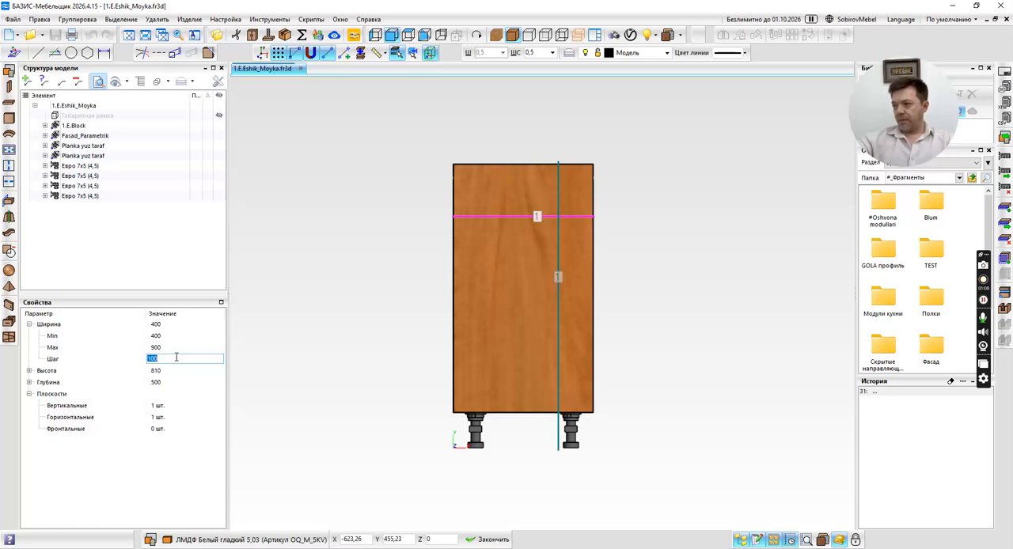
left_click(475, 539)
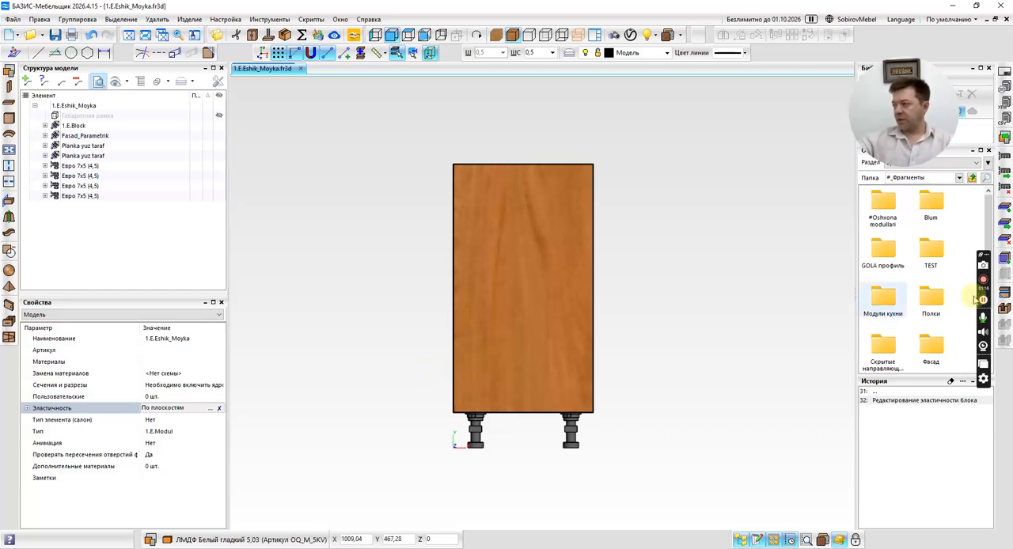
Clear the fragment's operation history and create a new model with the default product parameters.
left_click(951, 382)
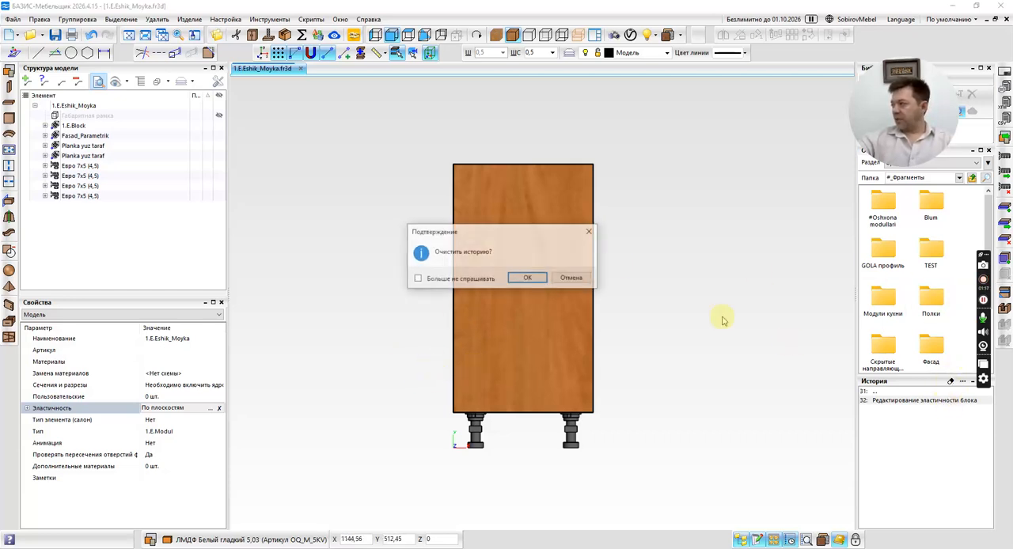
left_click(524, 278)
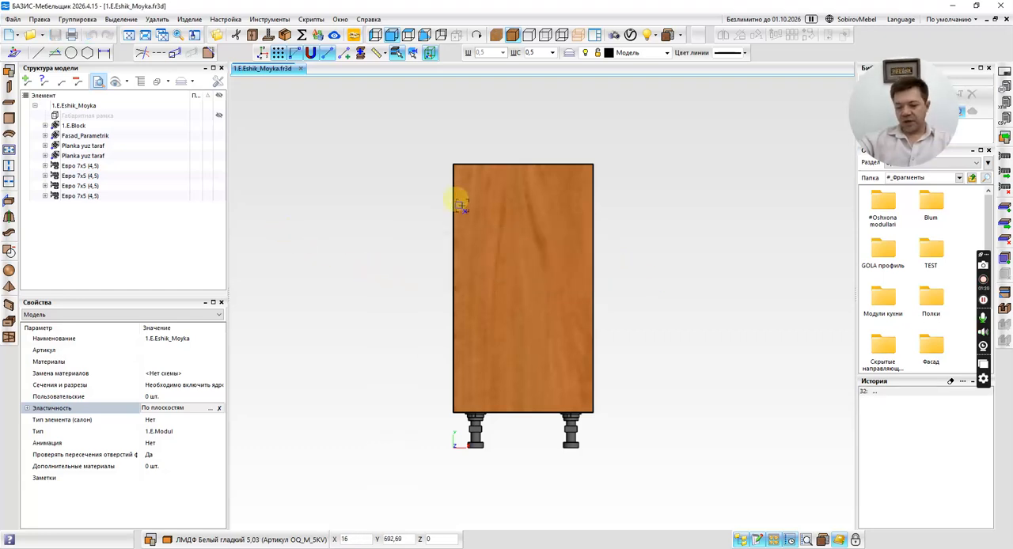
key("ctrl+n")
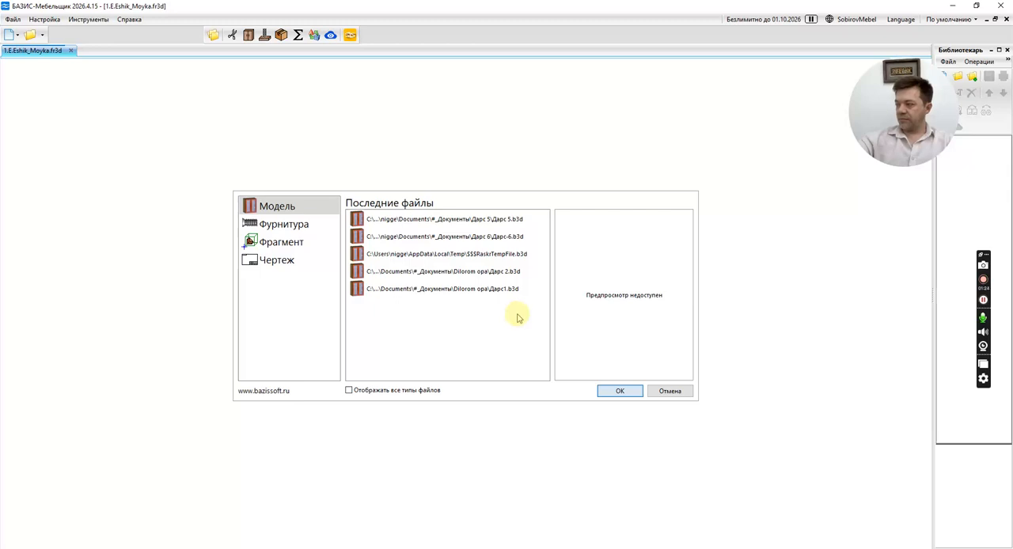
left_click(613, 391)
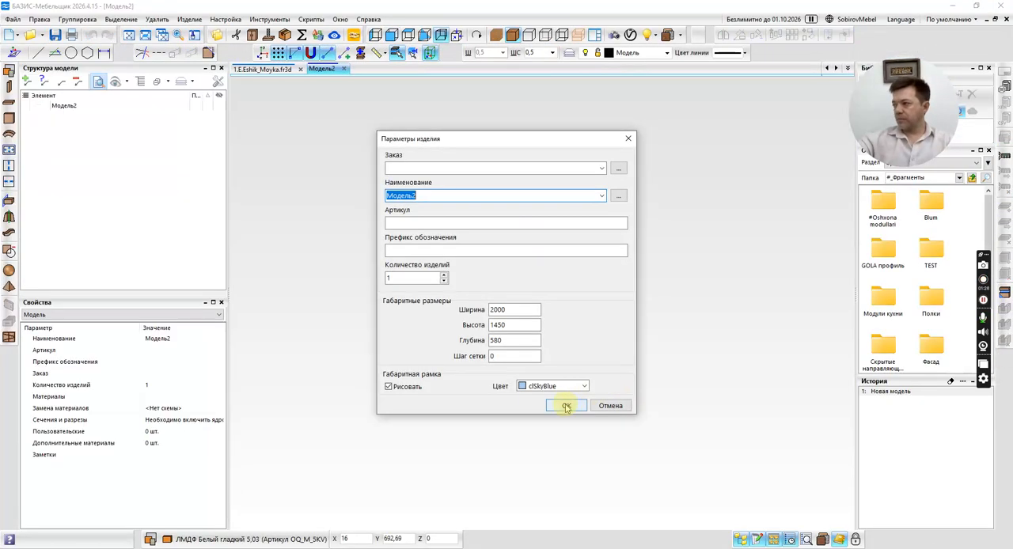
left_click(566, 406)
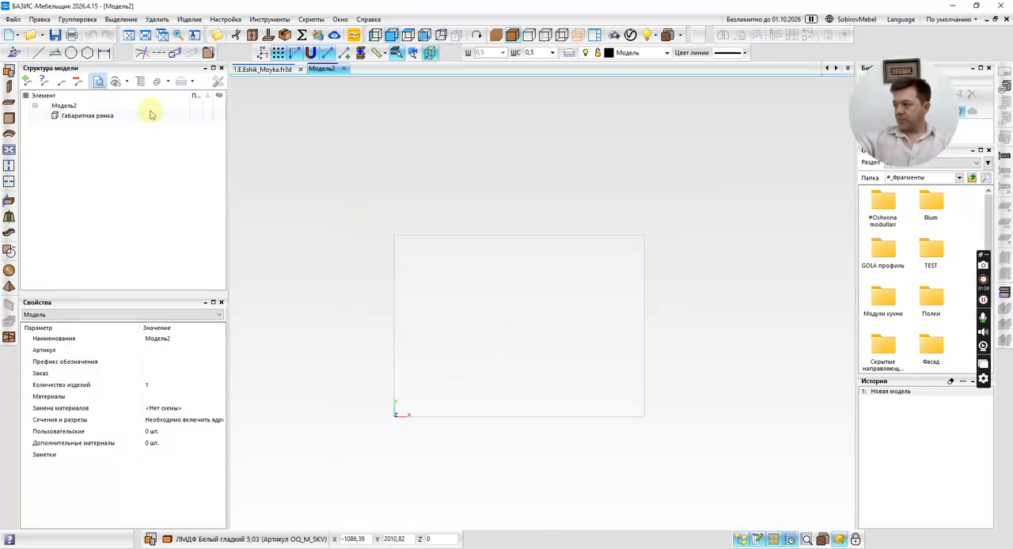
Draw a vertical parallel construction line 400 mm from the frame's left side and another 700 mm right of it.
left_click(54, 52)
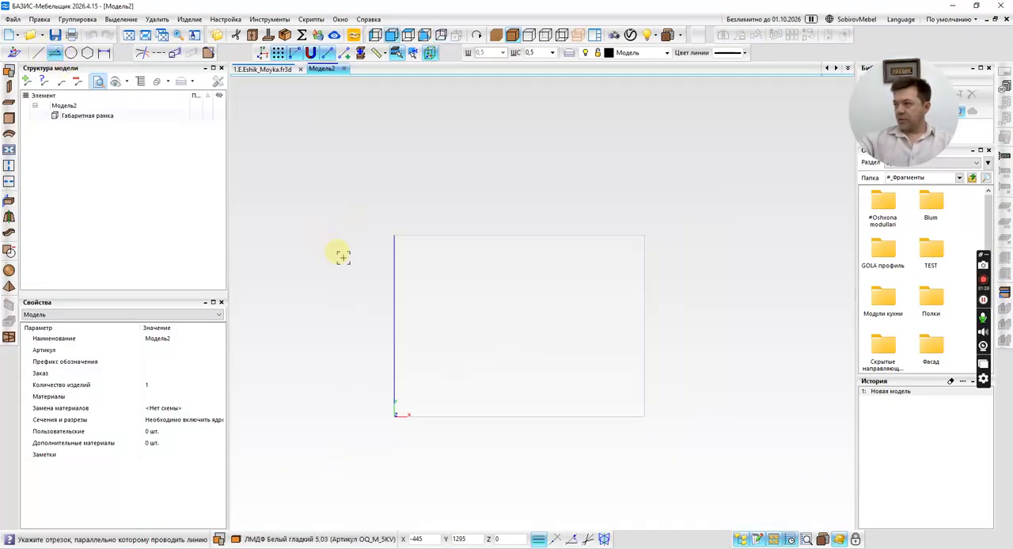
left_click(387, 286)
type("400")
key("Return")
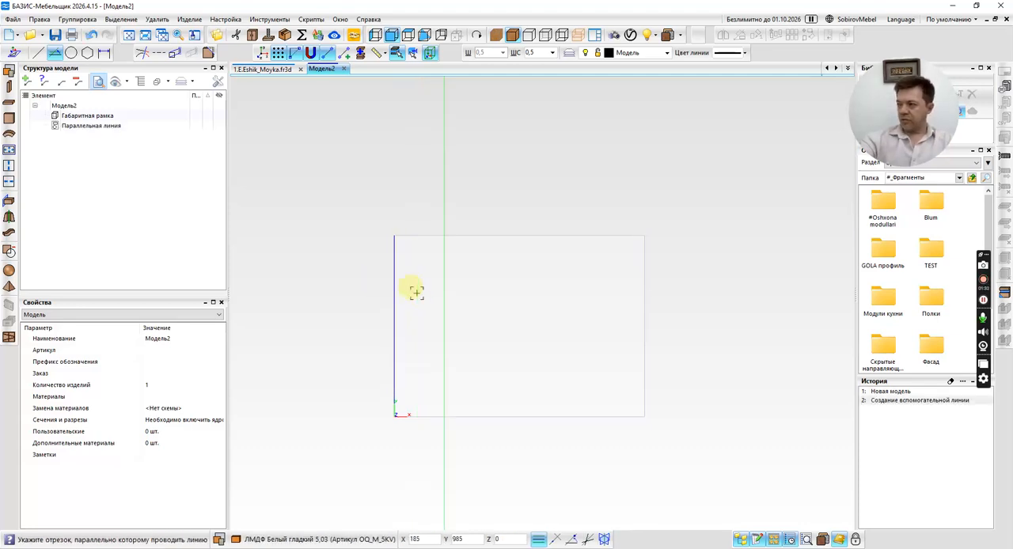
left_click(444, 286)
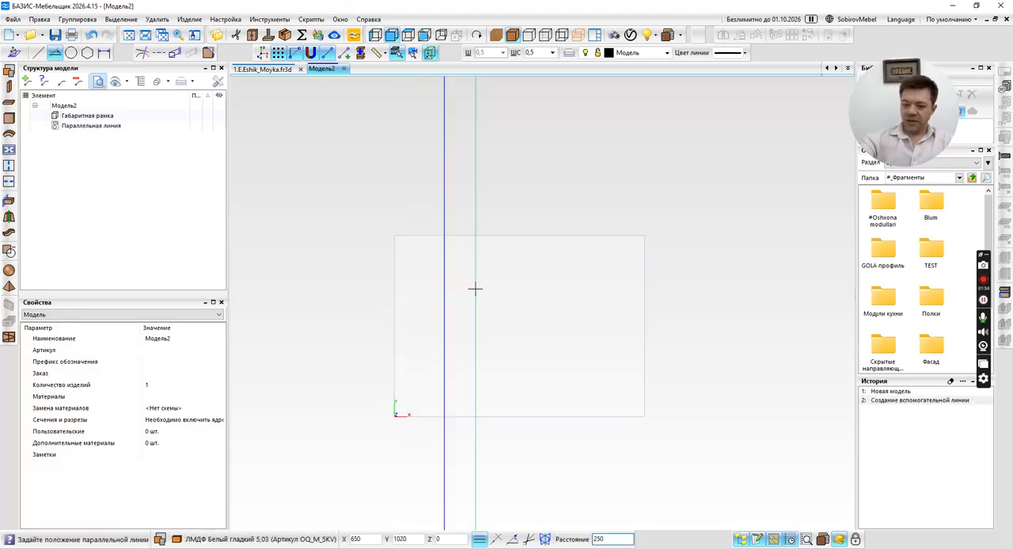
type("700")
key("Return")
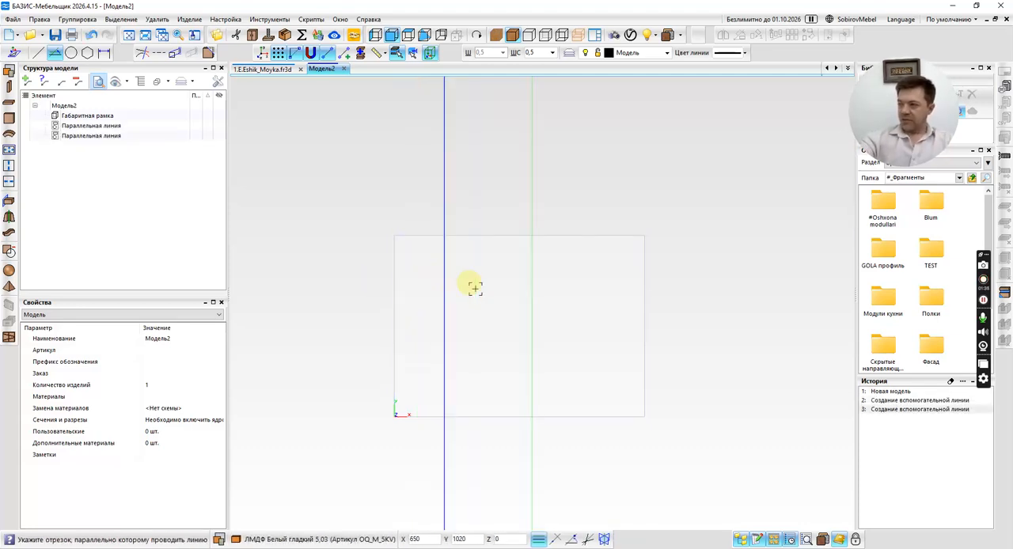
Draw a horizontal construction line parallel to the frame's bottom edge and a second one 40 mm below it.
left_click(470, 414)
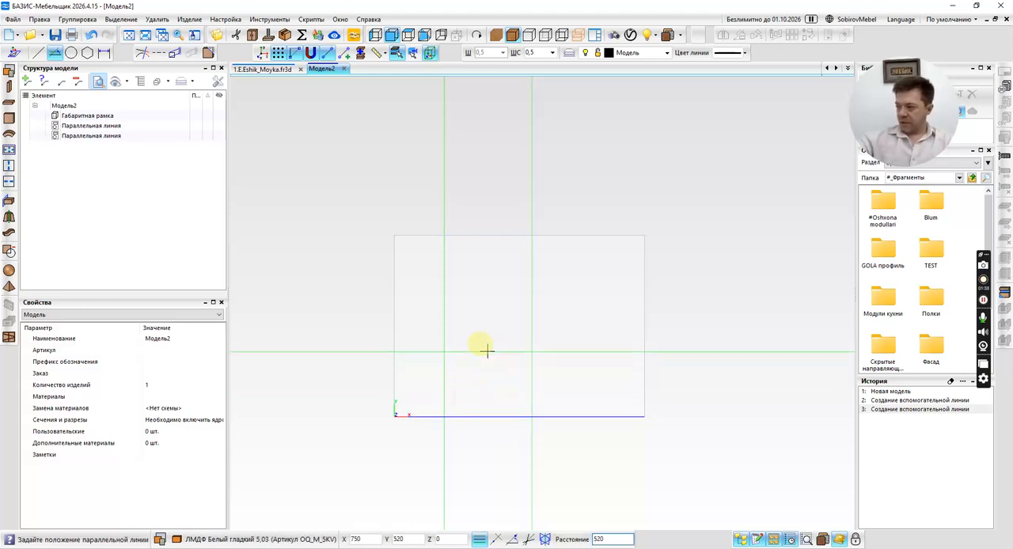
left_click(486, 352)
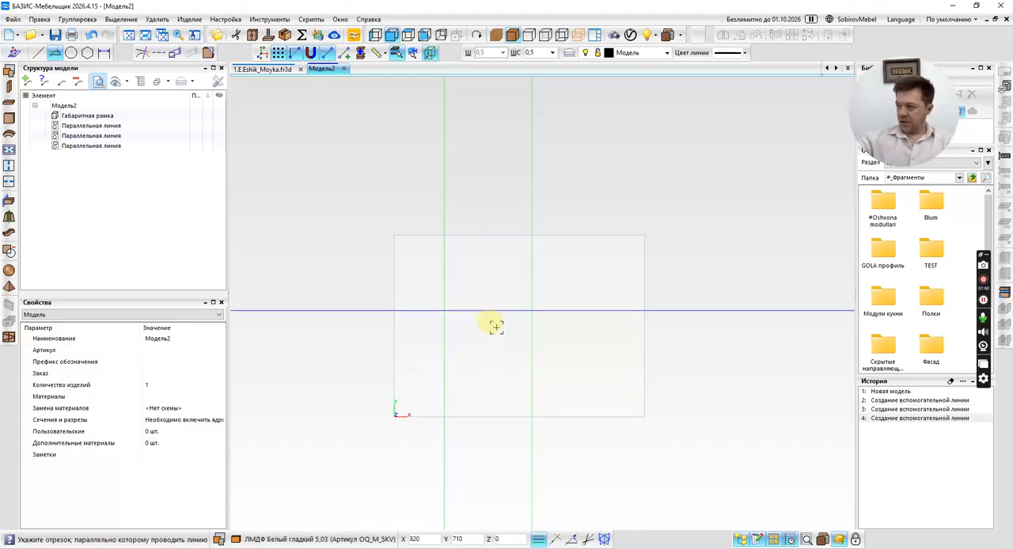
left_click(494, 315)
type("40")
key("Return")
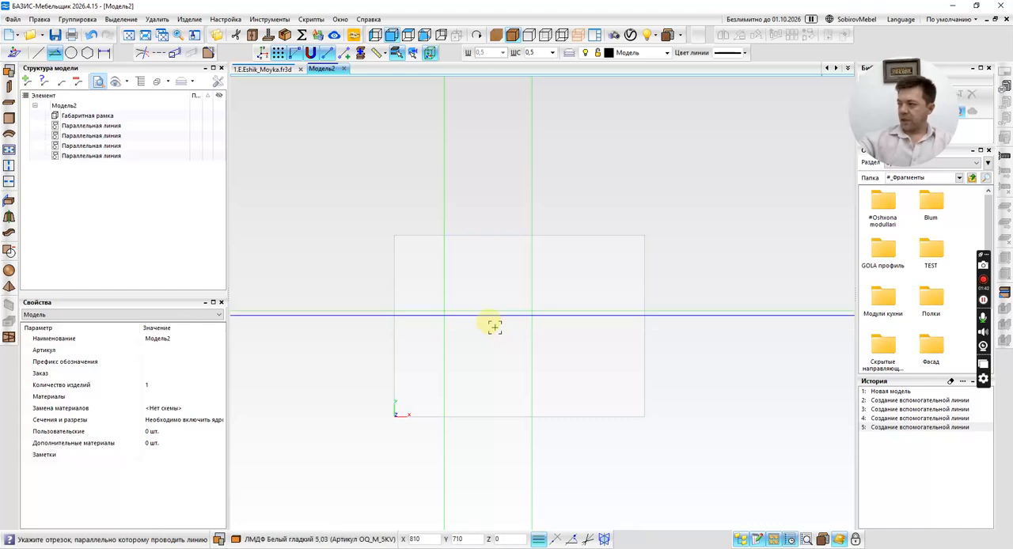
Pick the 1.E.Eshik_Moyka fragment from #Oshxona modullari, 1 Etaj, and define its section about 680 × 810 mm from the first vertical line.
key("Escape")
double_click(884, 206)
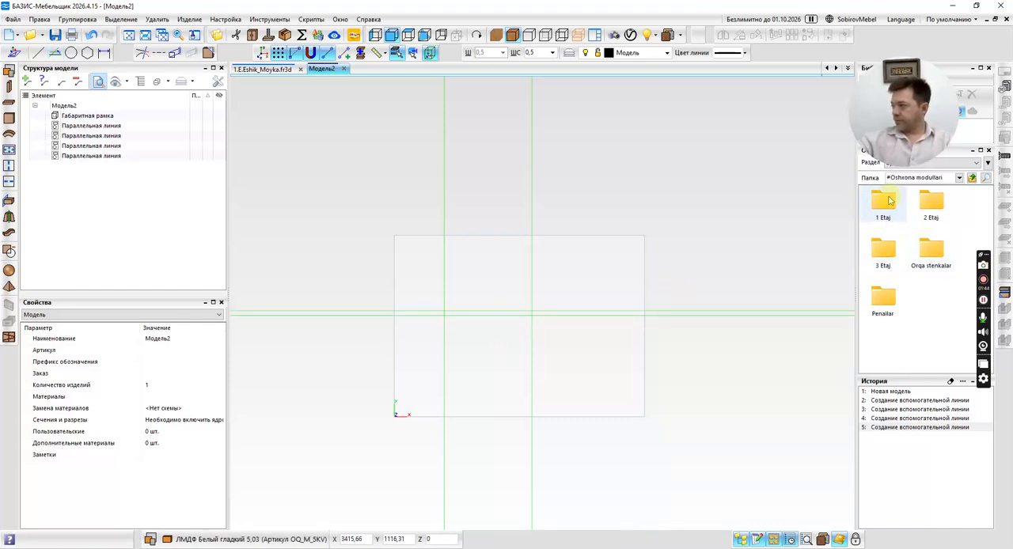
double_click(883, 204)
left_click(931, 300)
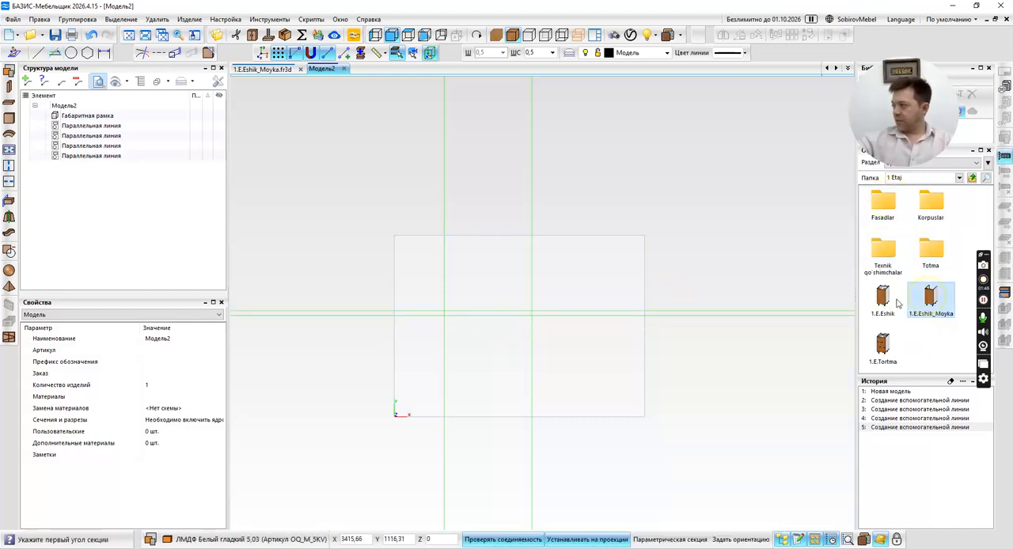
left_click(444, 316)
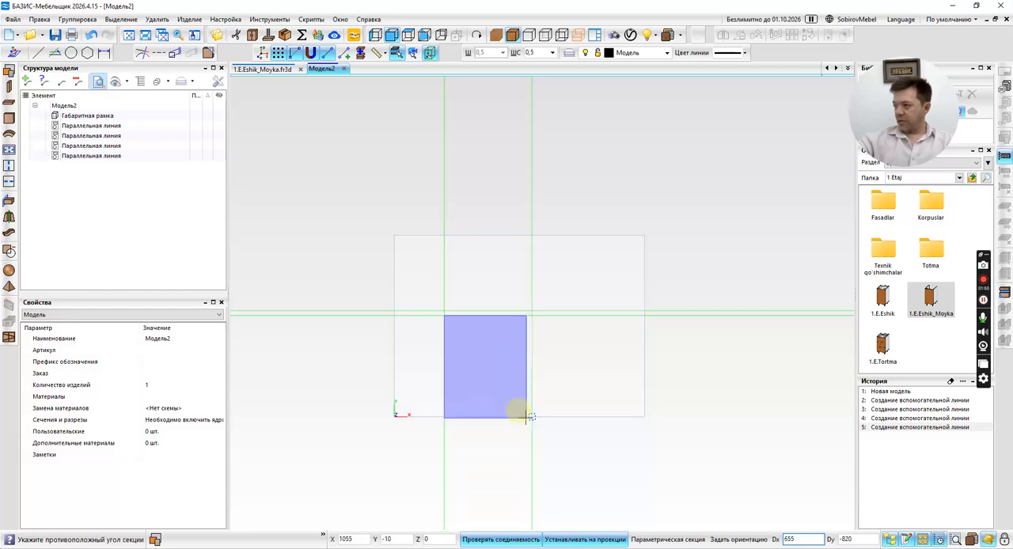
scroll(523, 415, "up", 4)
left_click(600, 401)
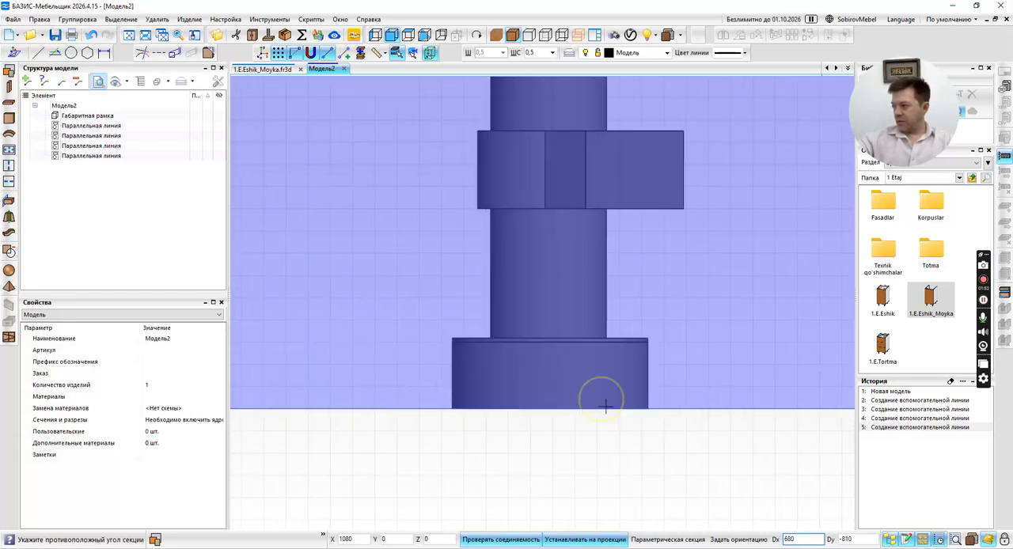
Position the 1.E.Eshik_Moyka section in depth at the frame's front side in the side view and finish the insertion.
scroll(459, 361, "down", 5)
scroll(459, 366, "up", 6)
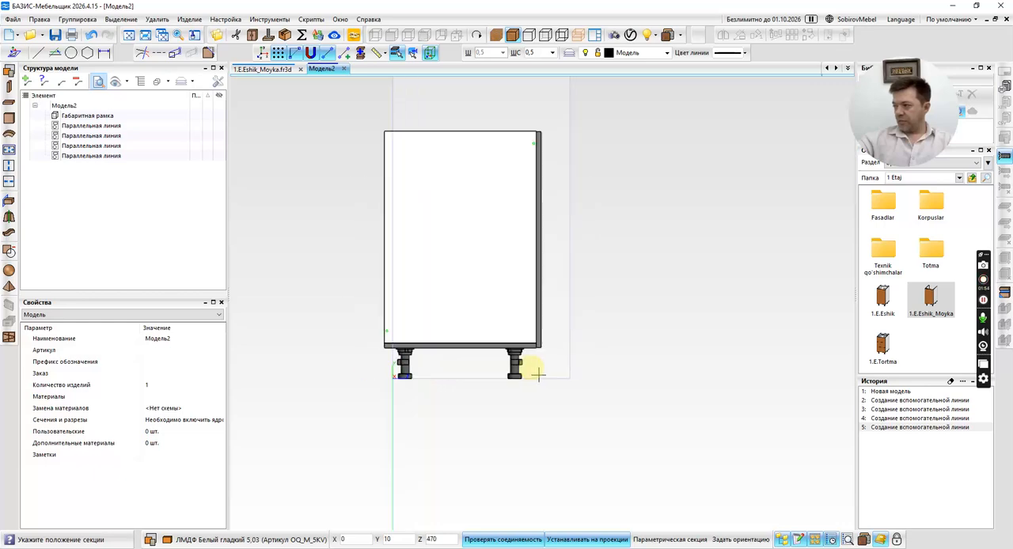
left_click(578, 384)
scroll(555, 380, "up", 2)
scroll(610, 389, "down", 4)
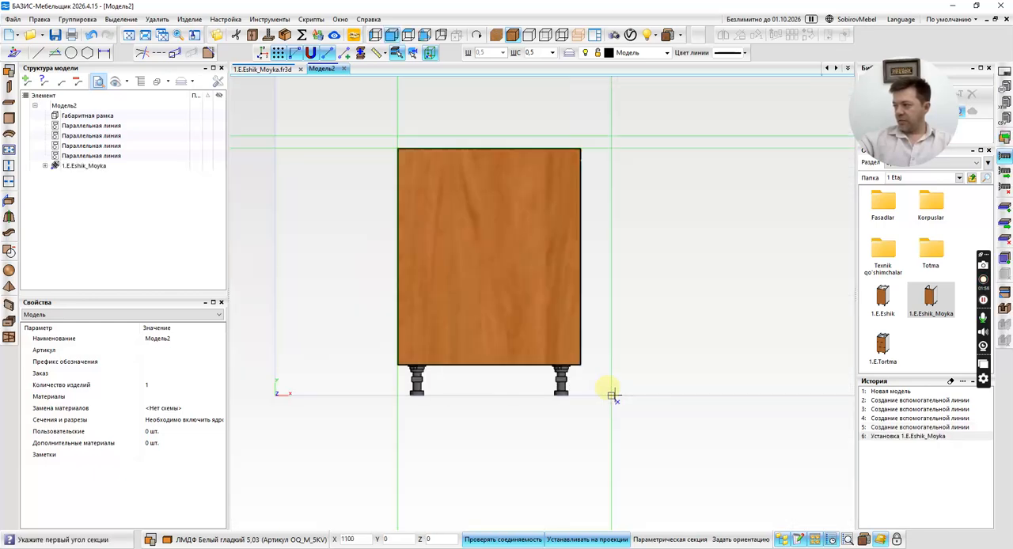
scroll(599, 362, "up", 3)
scroll(590, 361, "down", 4)
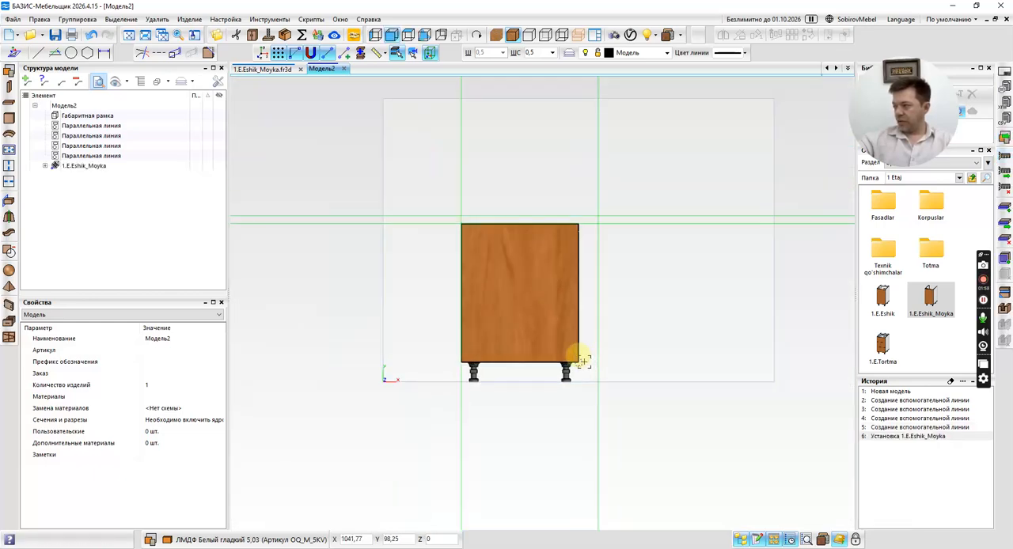
Select the whole 1.E.Eshik_Moyka block and stretch its right side along X to a width of 900 mm.
left_click(509, 317)
key("Up")
key("Up")
key("Up")
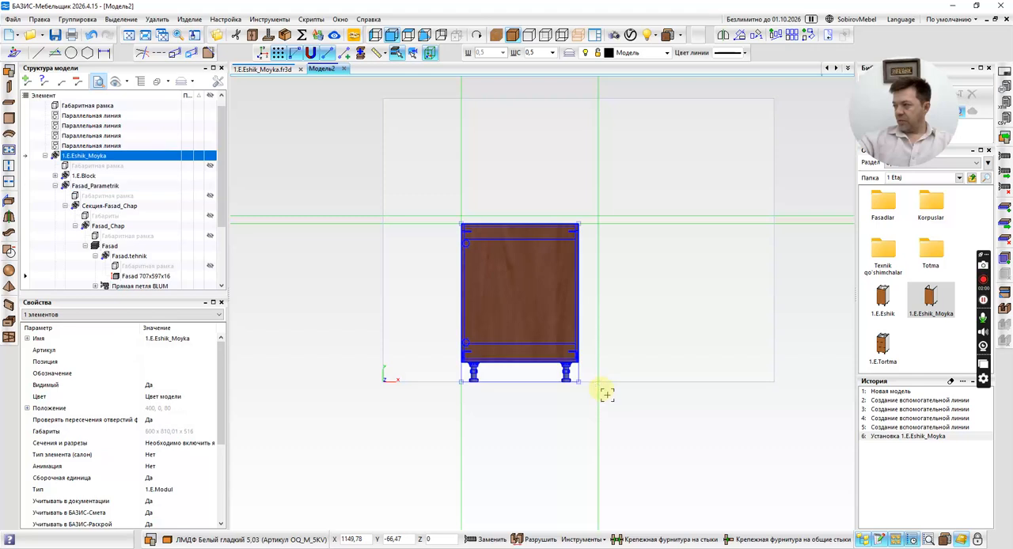
scroll(606, 391, "up", 4)
mouse_move(539, 362)
left_mouse_down()
mouse_move(683, 358)
mouse_move(530, 364)
left_mouse_up()
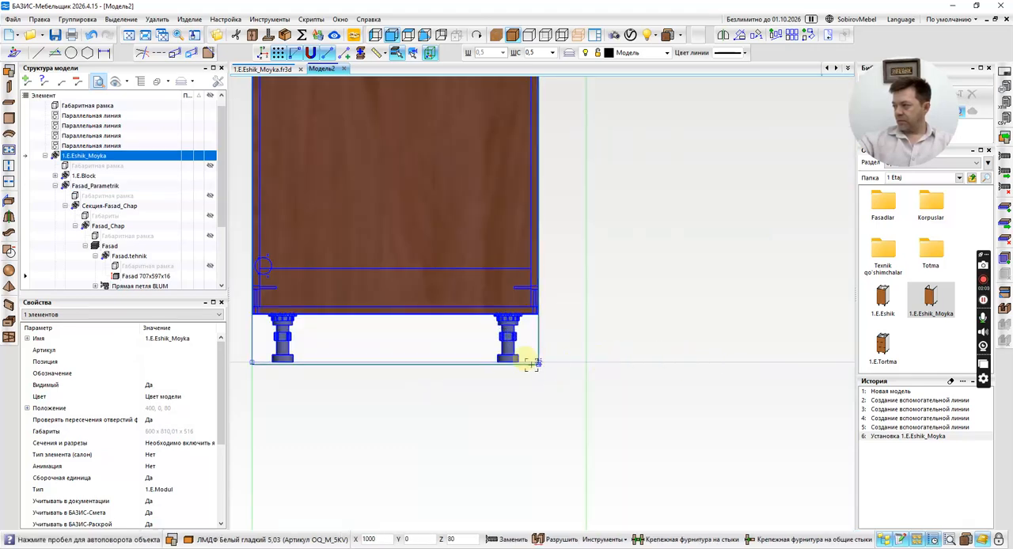
scroll(678, 362, "down", 2)
scroll(754, 372, "down", 2)
left_click(715, 354)
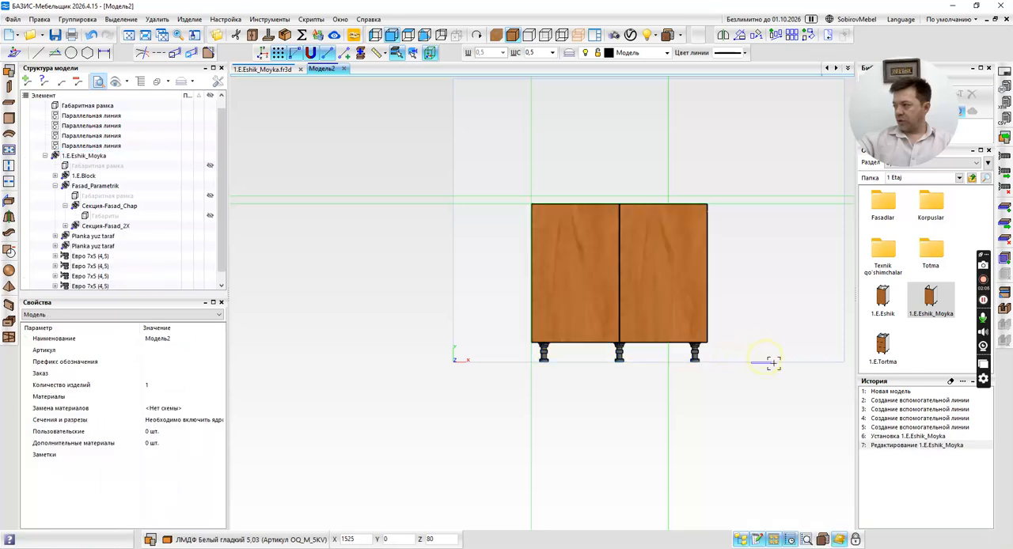
Undo the last width change of the sink module.
scroll(697, 320, "down", 3)
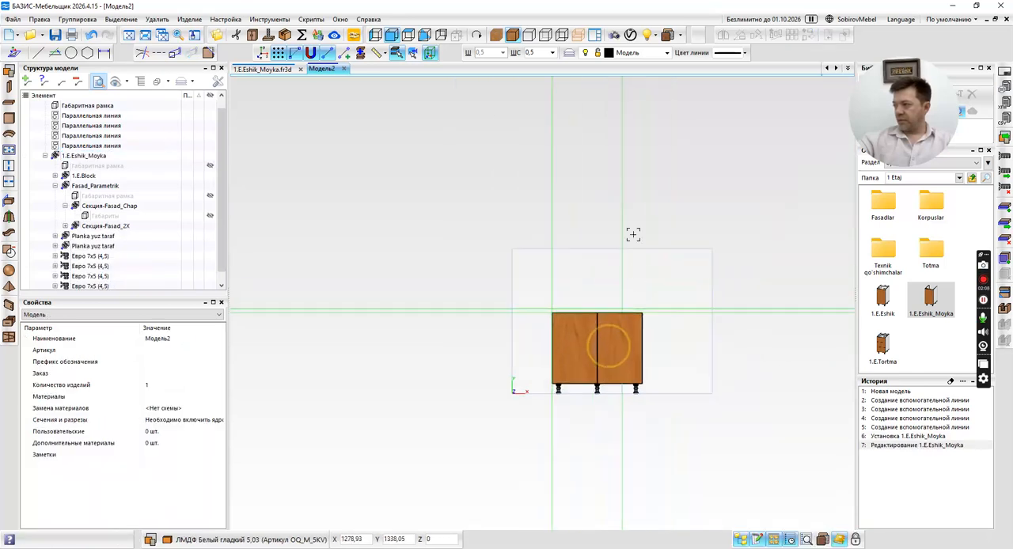
middle_click_drag(555, 222, 533, 209)
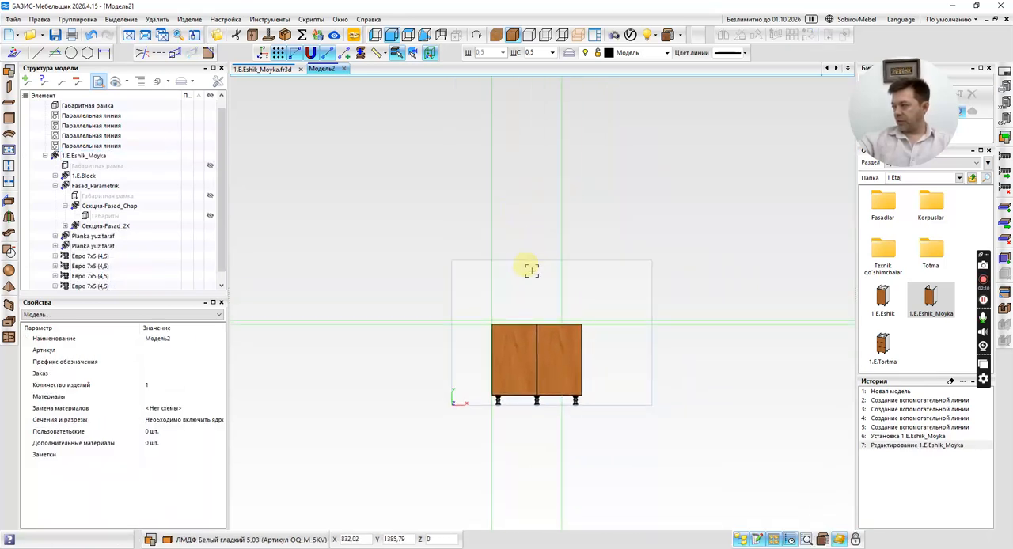
key("ctrl+z")
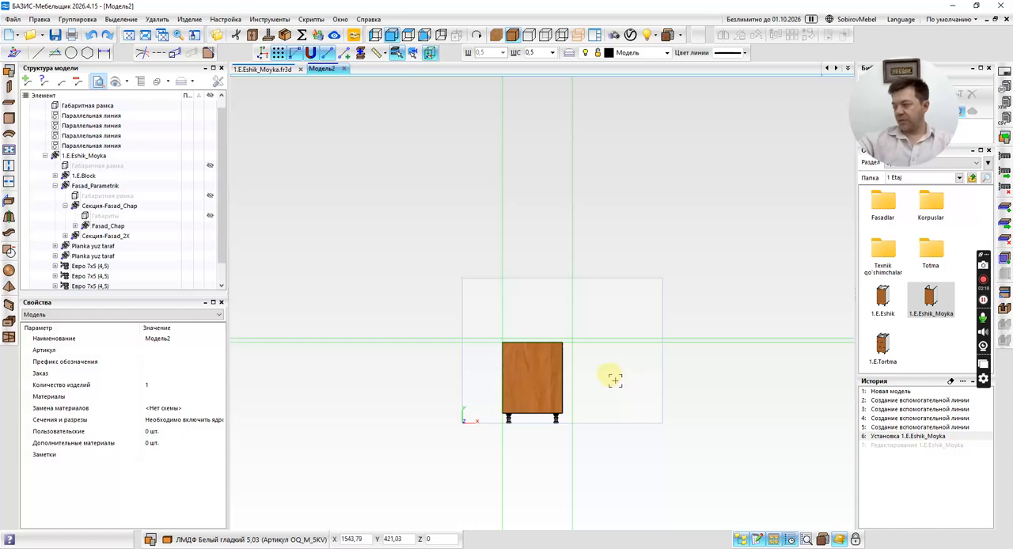
Select the whole 1.E.Eshik_Moyka block and examine the minimum, maximum and step of its elastic width.
scroll(565, 364, "up", 5)
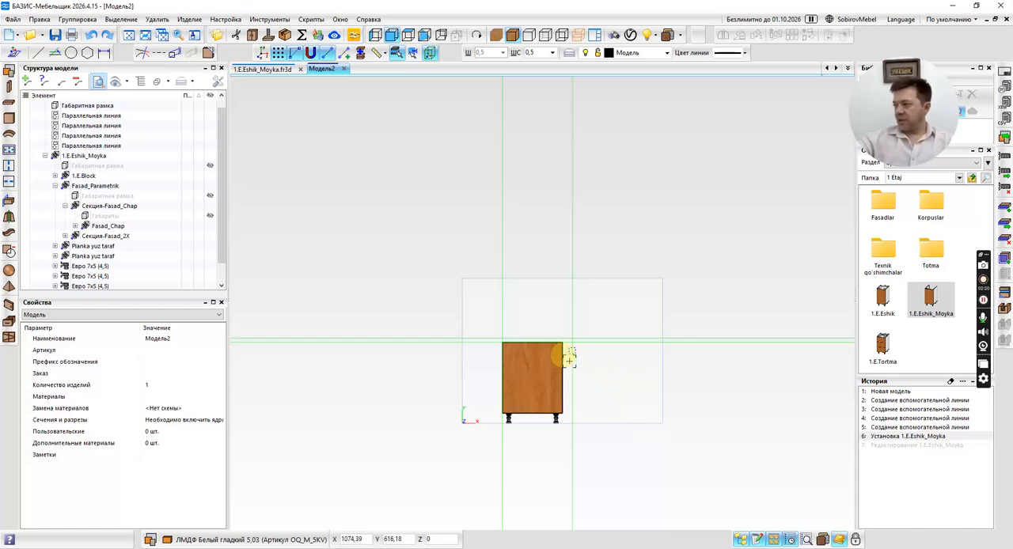
left_click(420, 362)
key("Up")
key("Up")
key("Up")
key("Up")
key("Up")
key("Up")
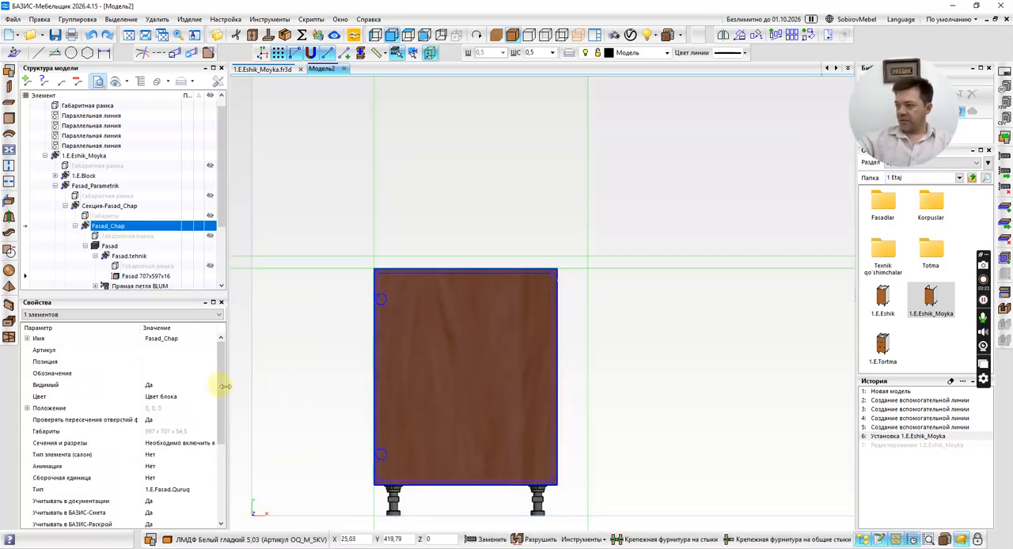
scroll(148, 419, "down", 1)
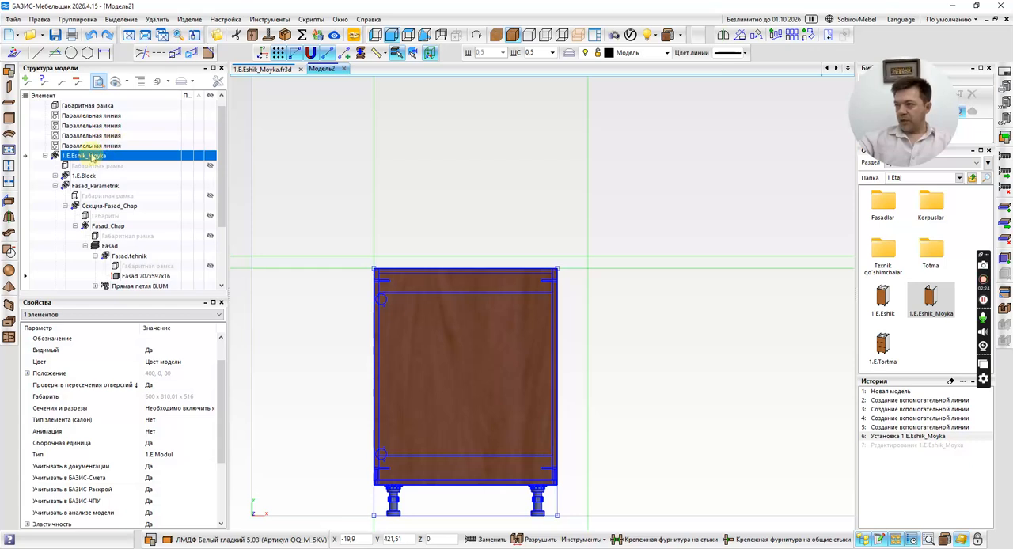
scroll(140, 430, "down", 3)
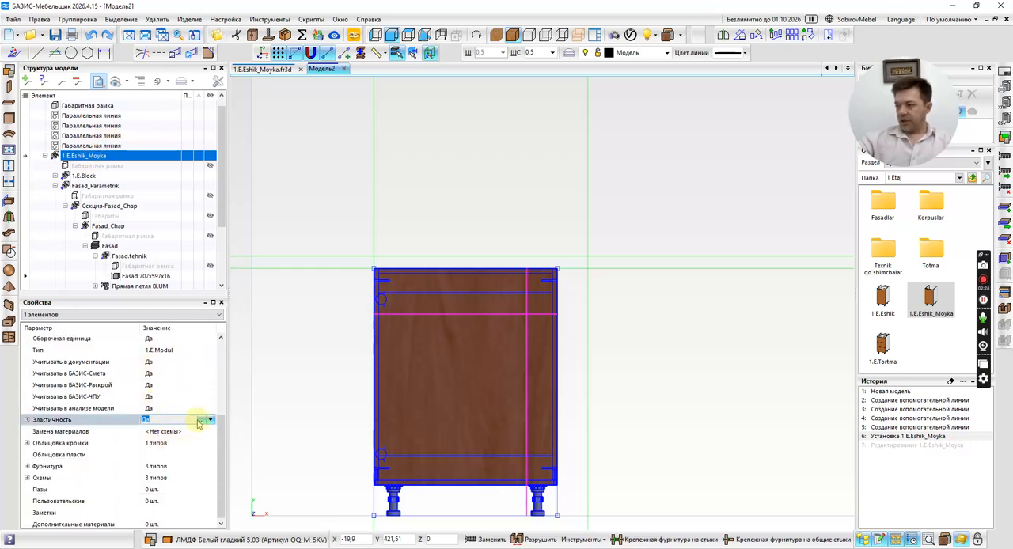
left_click(203, 420)
left_click(30, 325)
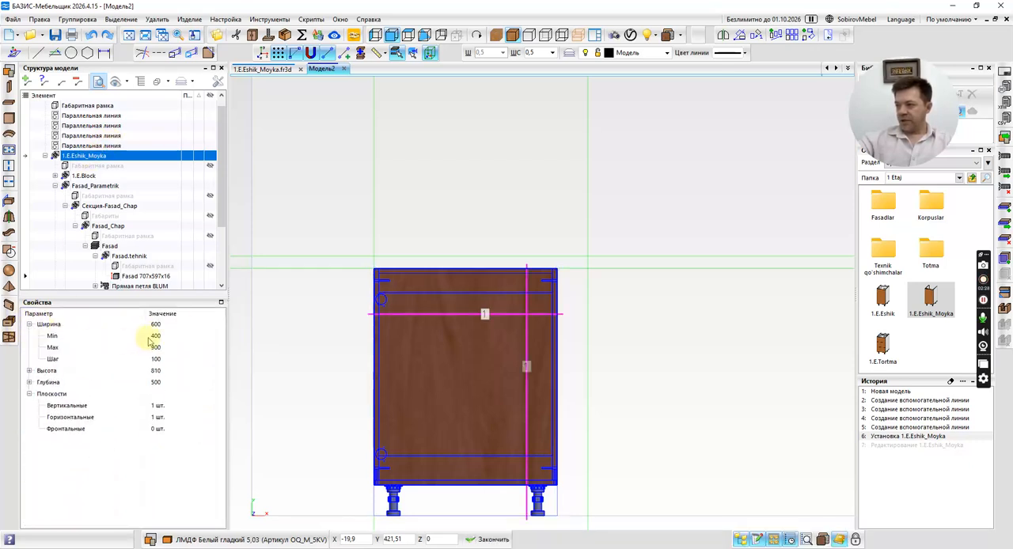
left_click(29, 324)
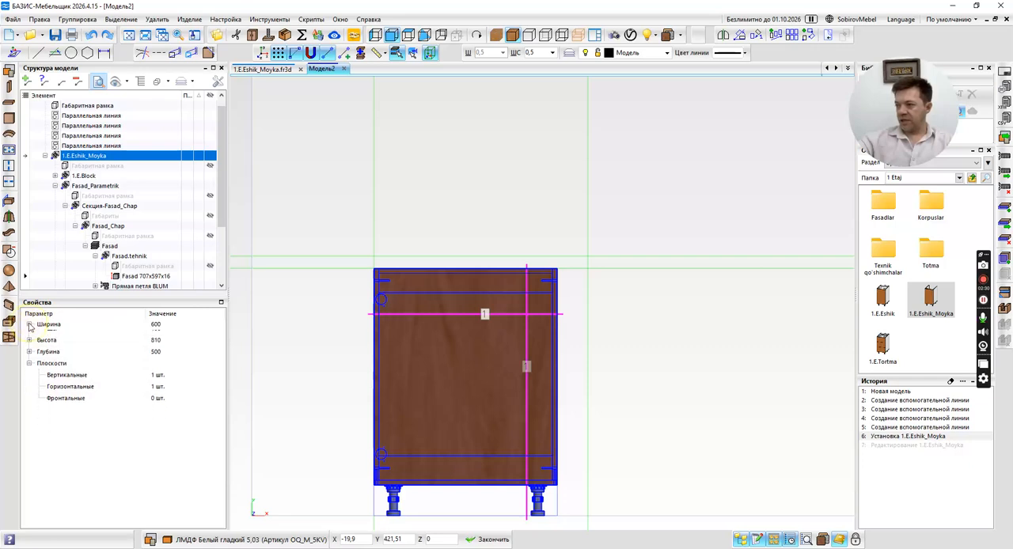
left_click(488, 539)
Close the Модель2 test model without saving its changes.
scroll(335, 356, "down", 2)
left_click(439, 383)
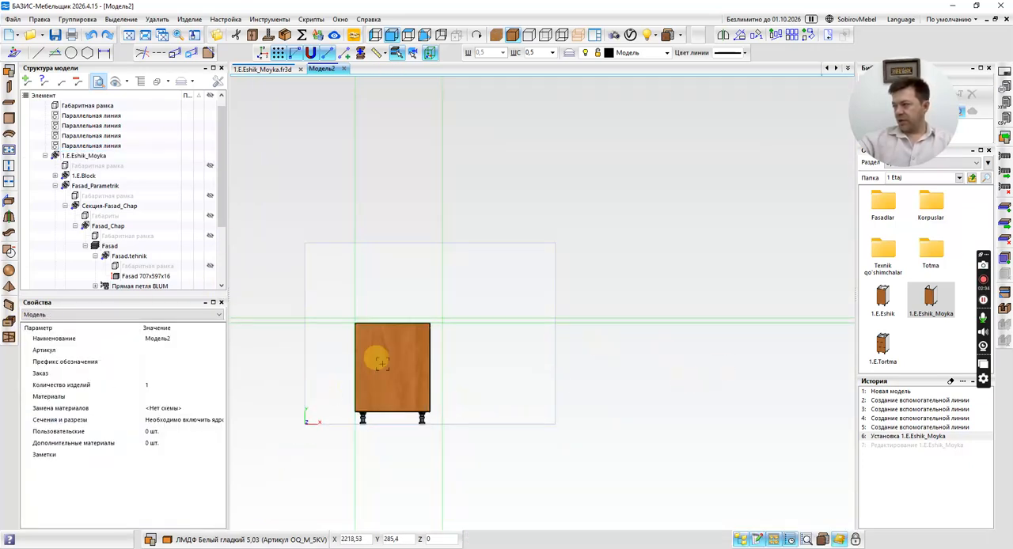
middle_click_drag(414, 317, 441, 335)
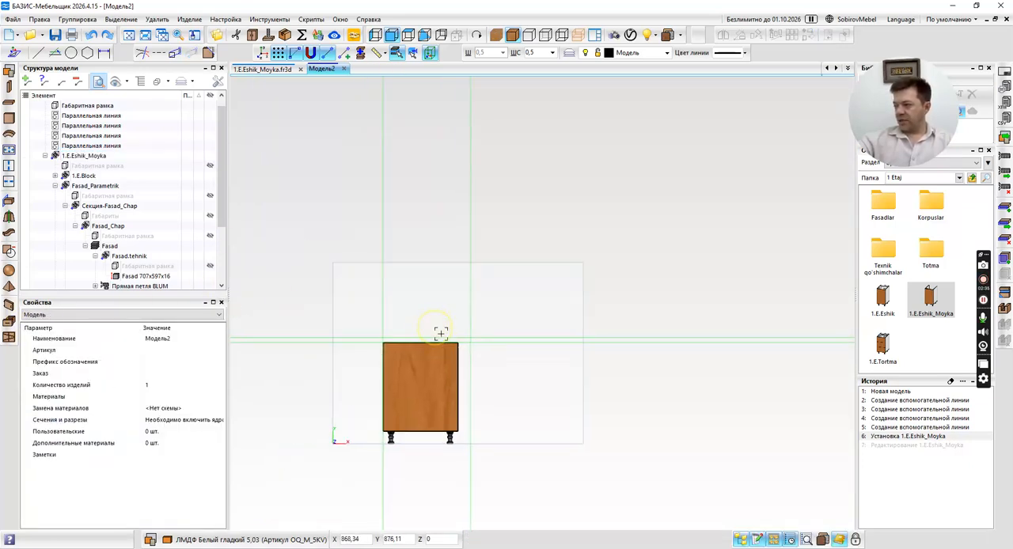
left_click(345, 69)
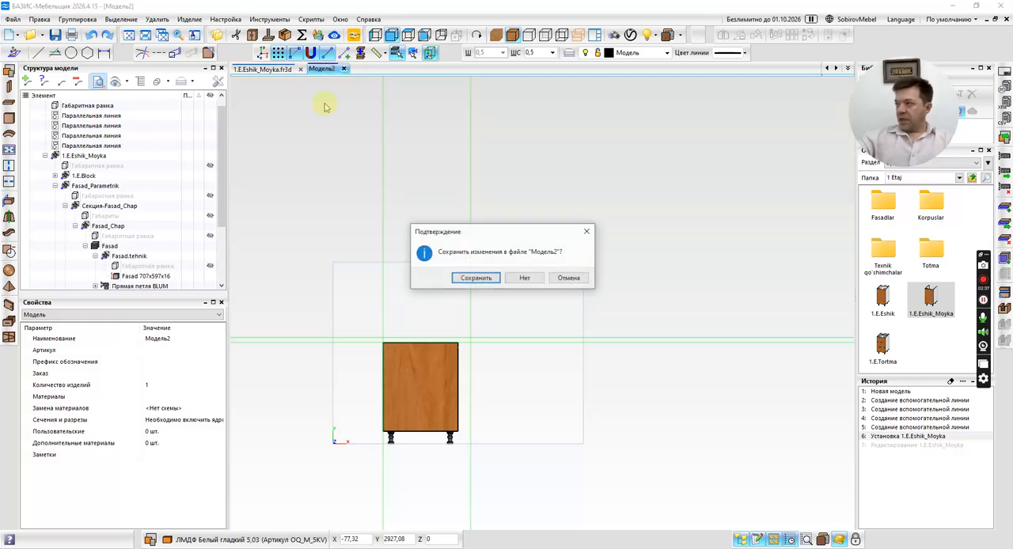
left_click(527, 277)
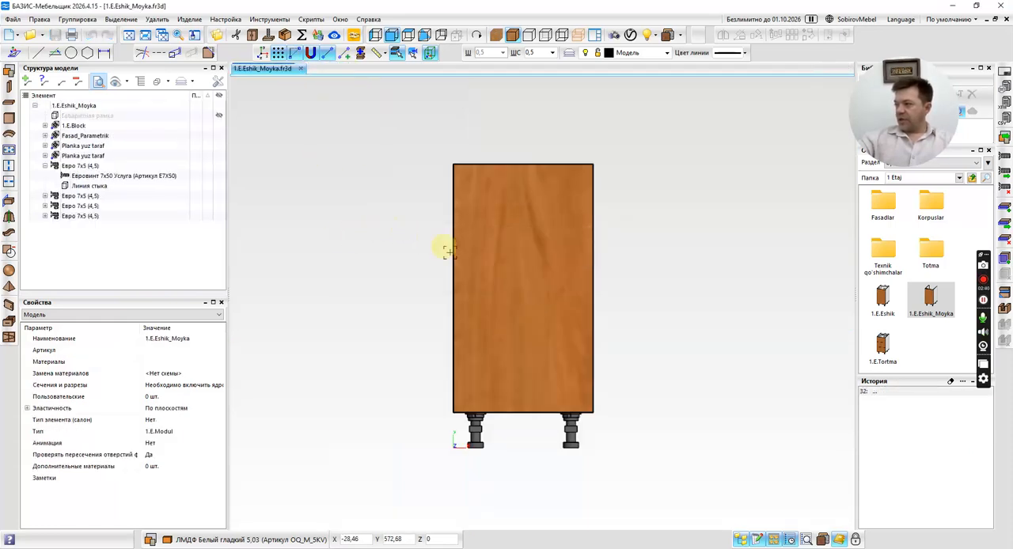
left_click(103, 53)
scroll(447, 419, "up", 6)
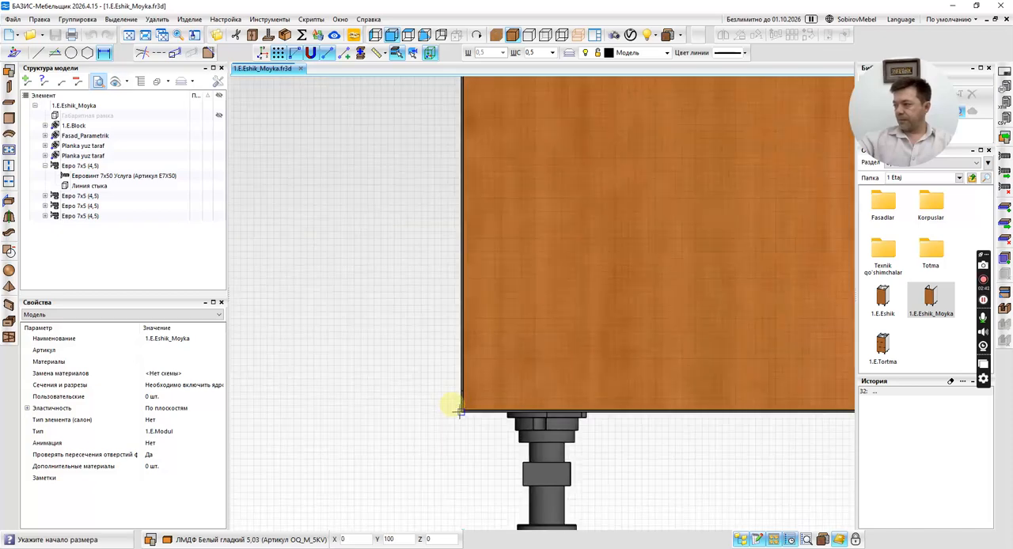
left_click(459, 408)
key("Escape")
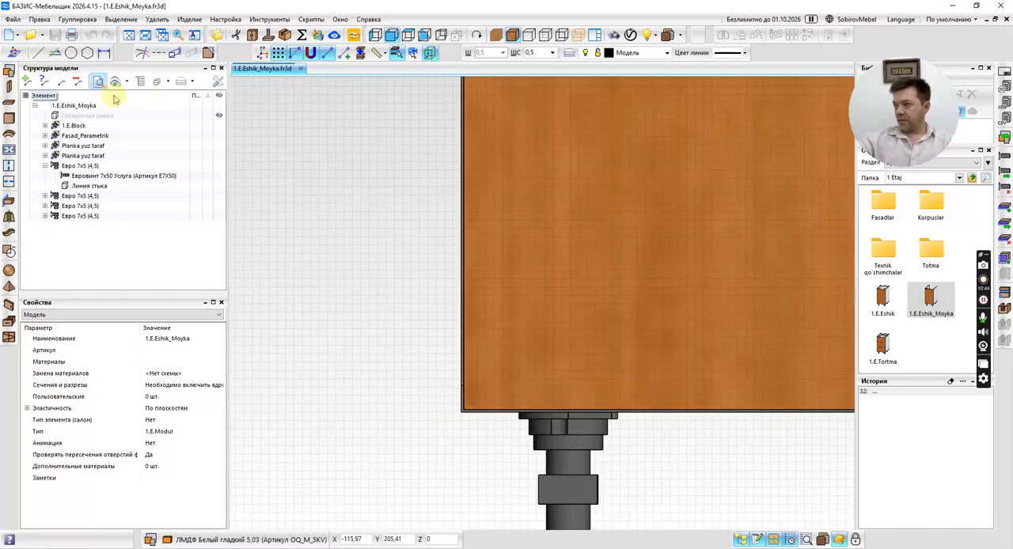
Dimension the width of the 1.E.Eshik_Moyka cabinet between its front's lower corners, placing the dimension line 300 mm below them.
scroll(451, 405, "up", 3)
left_click(443, 386)
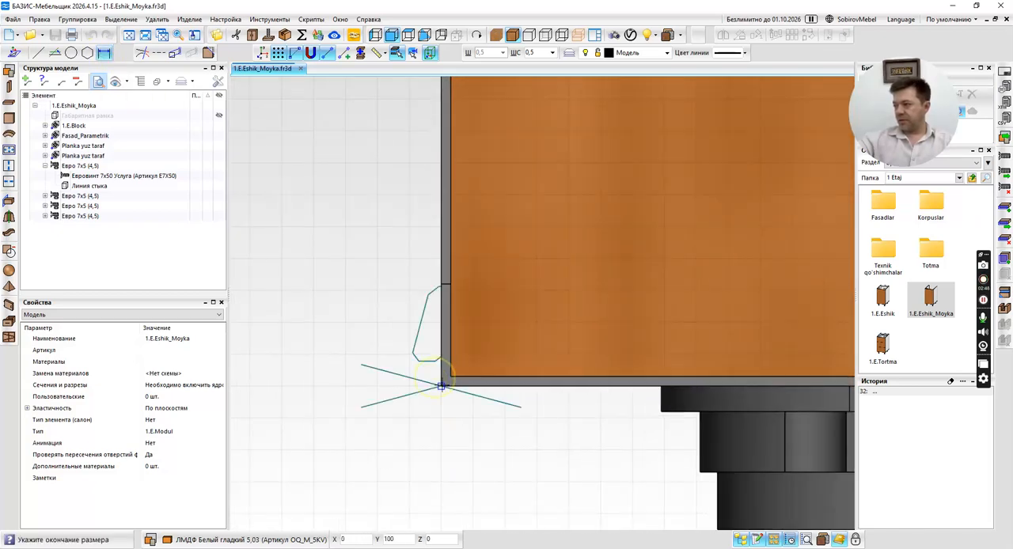
scroll(443, 385, "down", 6)
scroll(493, 364, "up", 5)
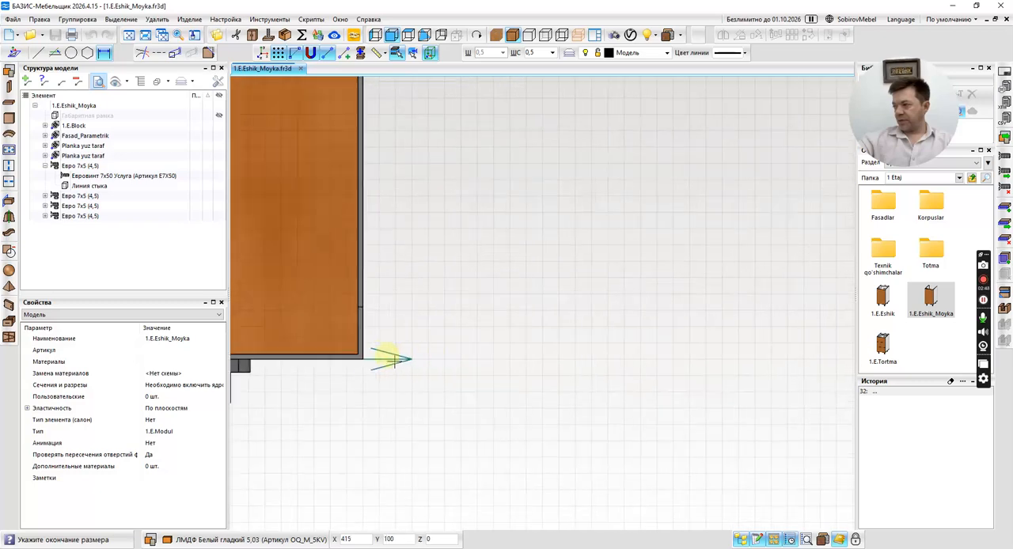
scroll(362, 359, "down", 5)
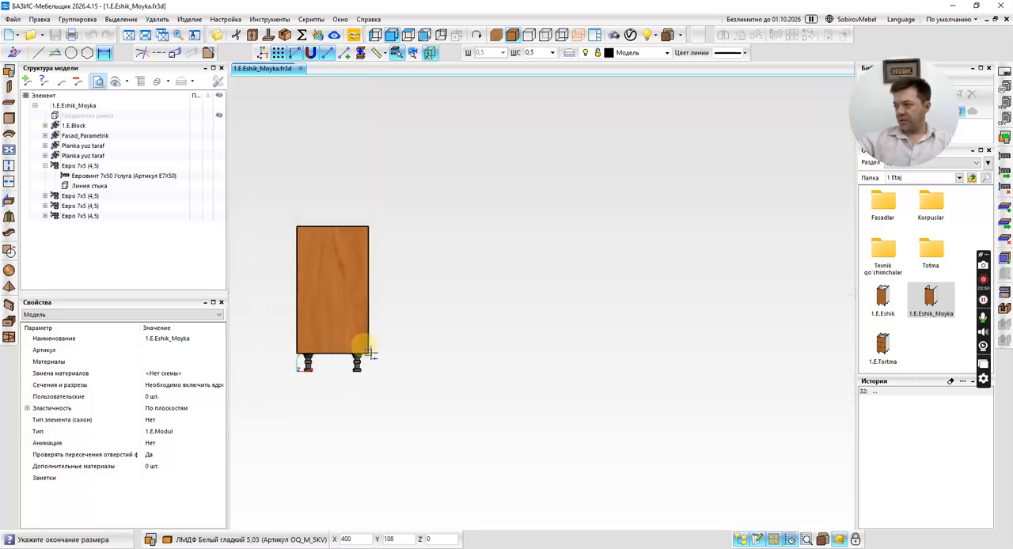
scroll(374, 362, "up", 6)
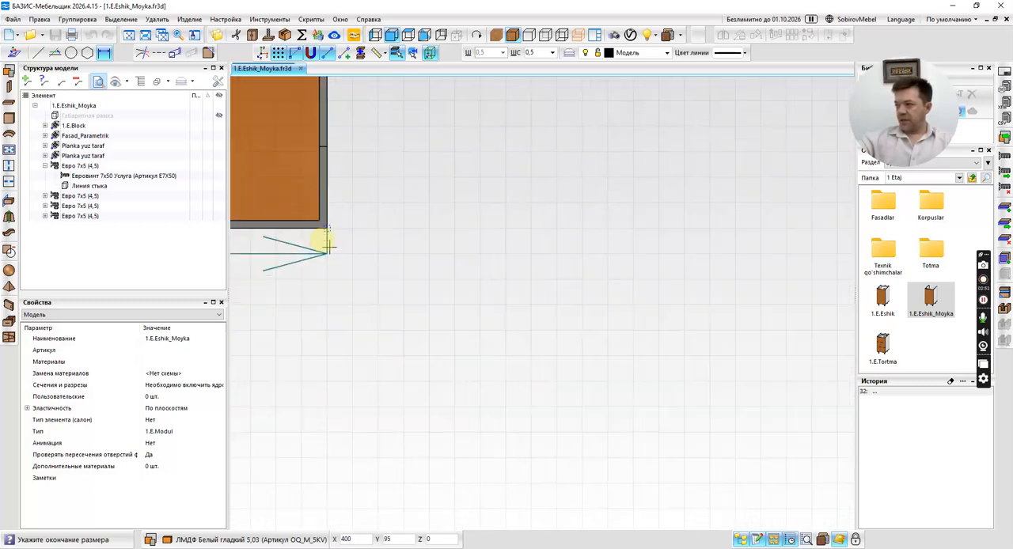
scroll(328, 222, "up", 3)
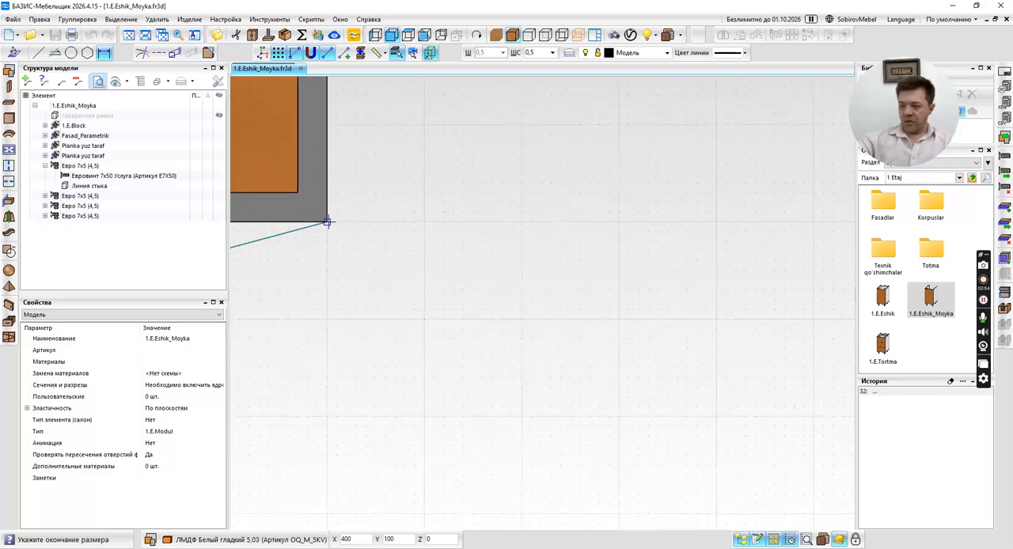
key("space")
key("Tab")
type("-")
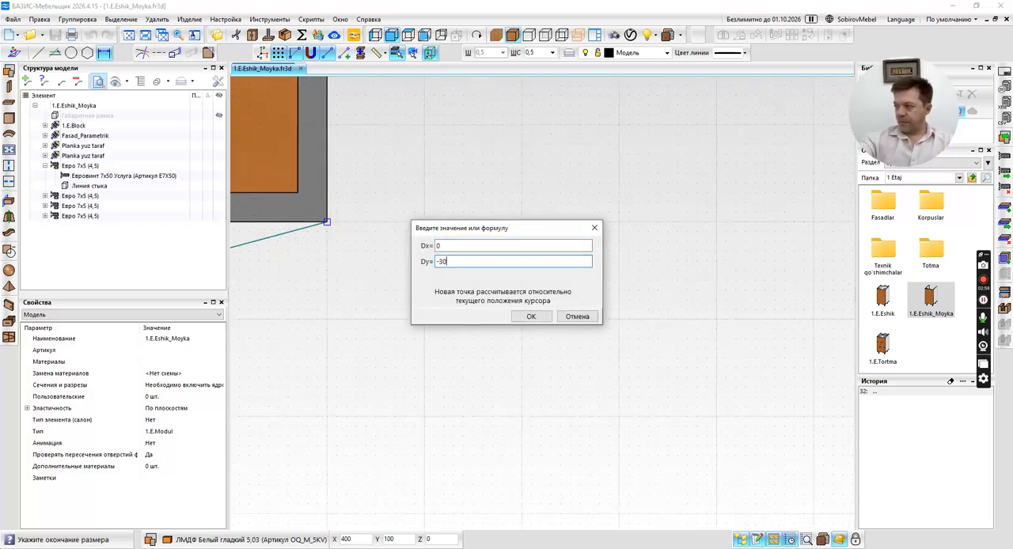
type("300")
key("Return")
scroll(565, 362, "down", 4)
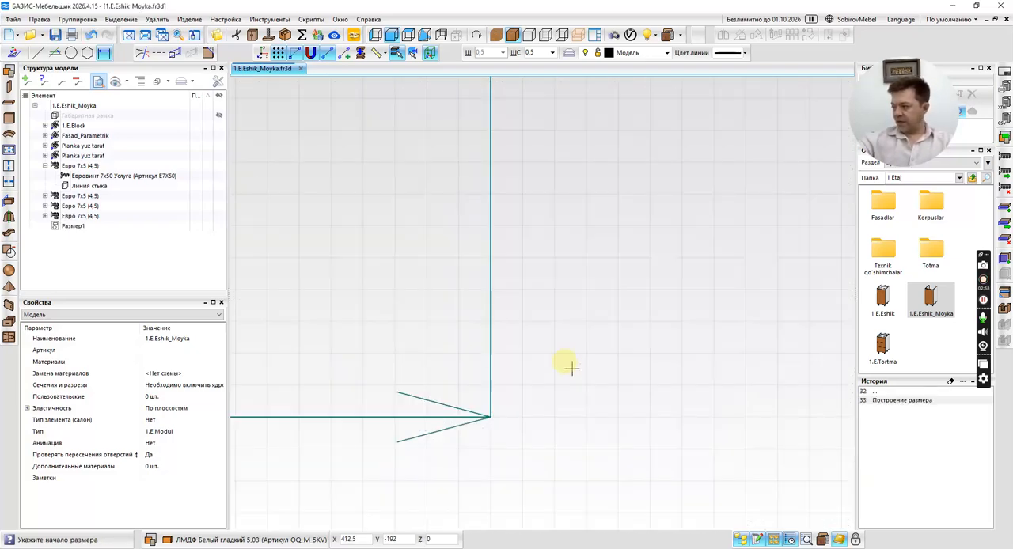
scroll(546, 428, "down", 5)
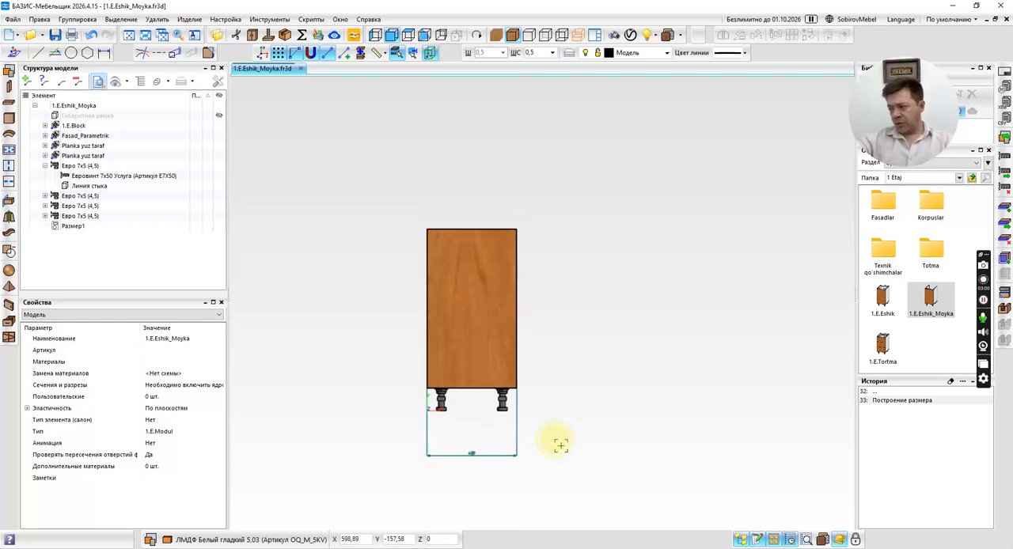
Clear the operation history of the 1.E.Eshik_Moyka fragment.
left_click(951, 382)
left_click(543, 280)
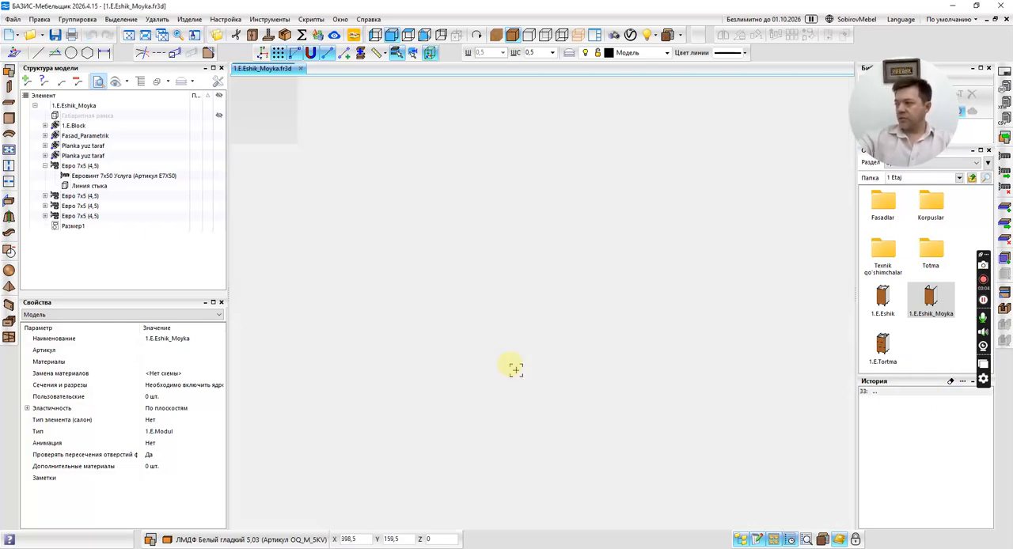
Create a new model with overall dimensions of 2000 × 1450 × 580 mm.
key("ctrl+F4")
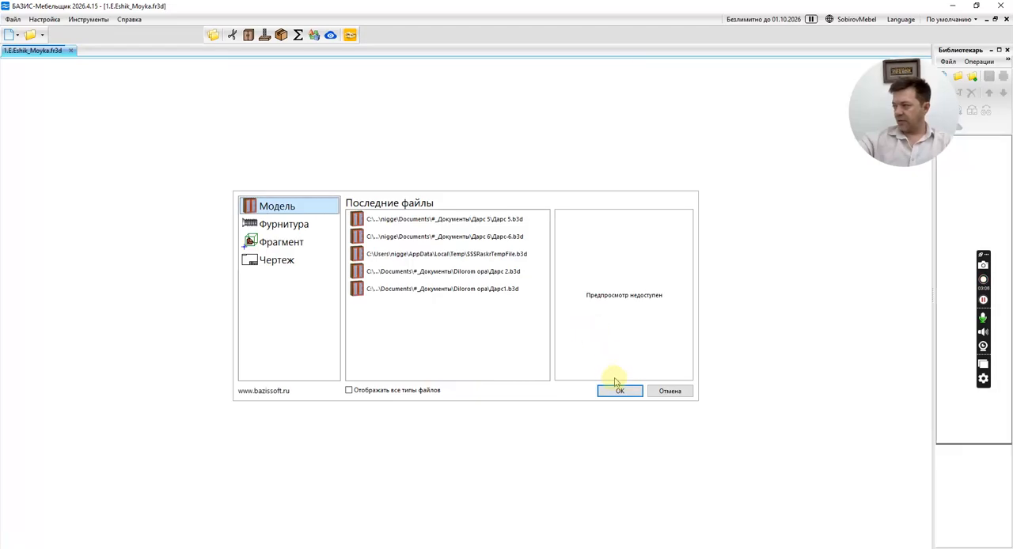
left_click(609, 394)
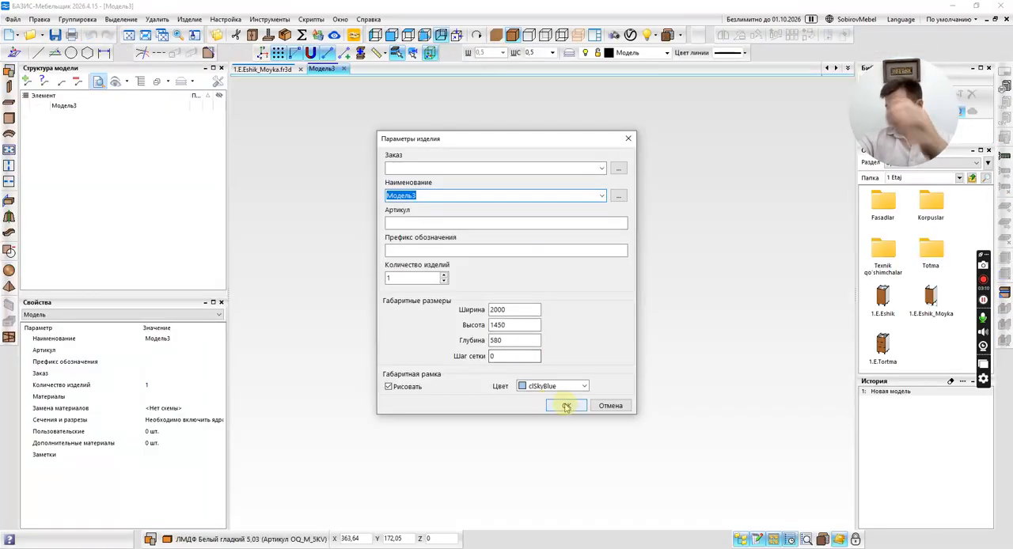
left_click(567, 405)
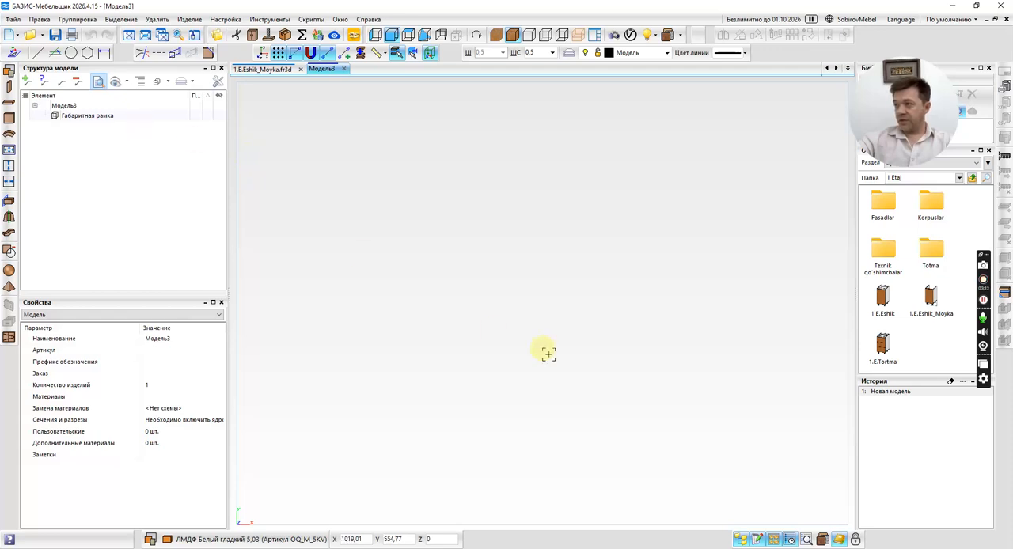
Add a vertical guide line parallel to the overall frame's left edge at a distance of 700 mm.
scroll(542, 345, "down", 6)
scroll(536, 337, "up", 2)
left_click(54, 52)
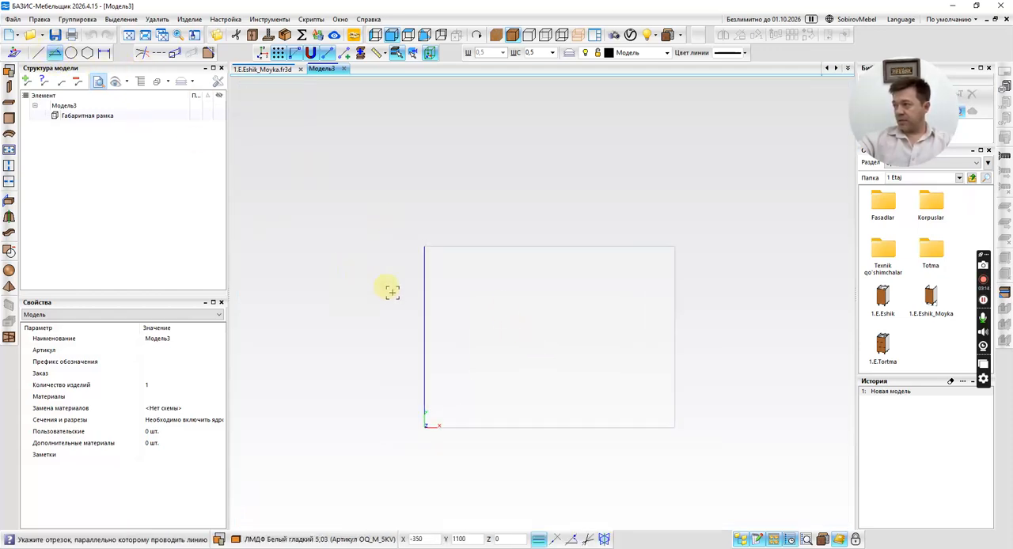
left_click(445, 320)
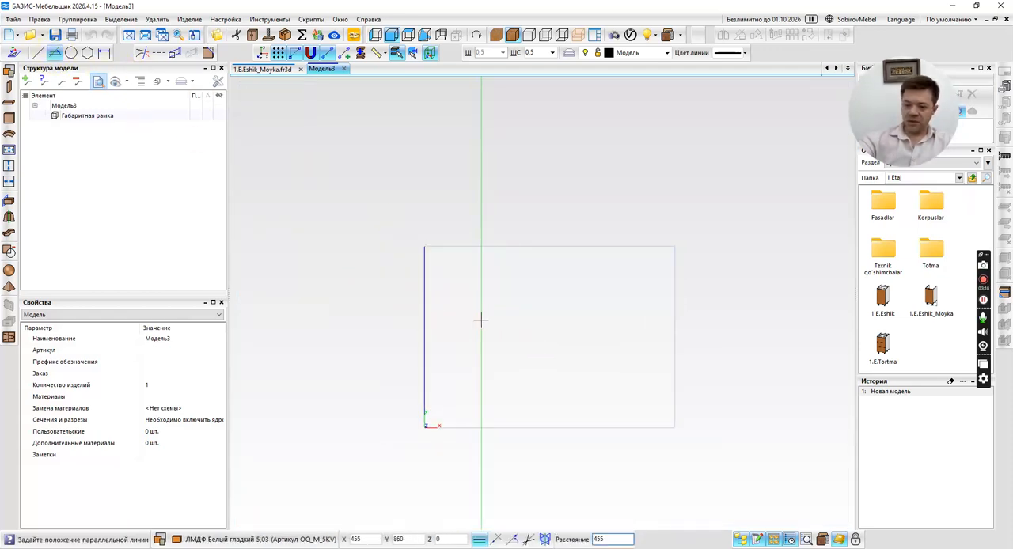
key("Return")
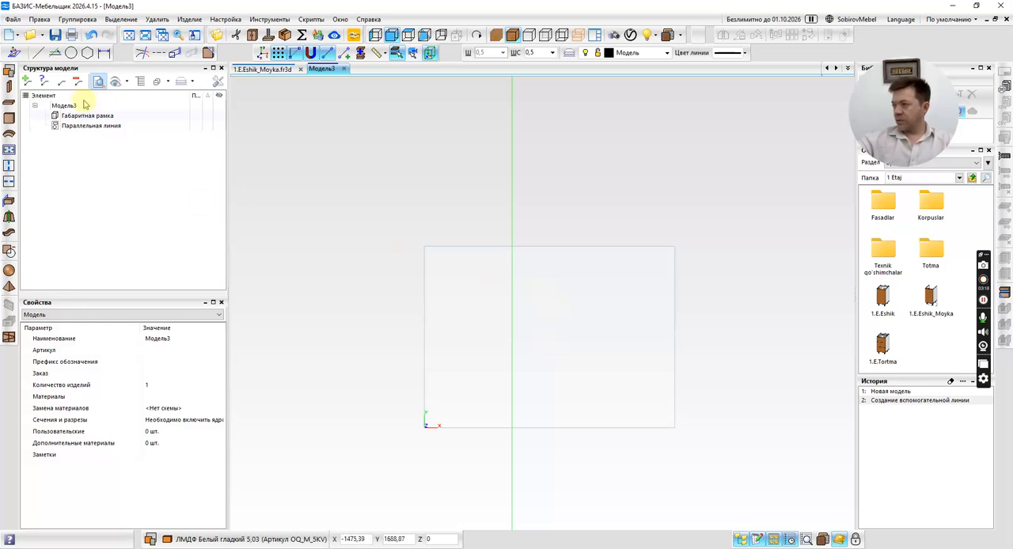
Add a horizontal guide line parallel to the overall frame's bottom edge at a distance of 810 mm.
left_click(54, 52)
left_click(456, 409)
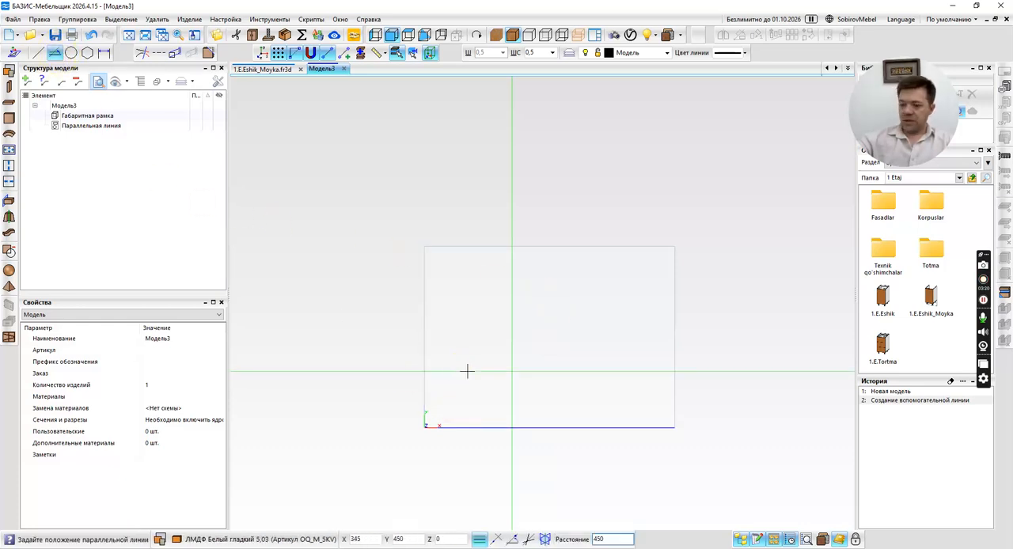
type("810")
key("Return")
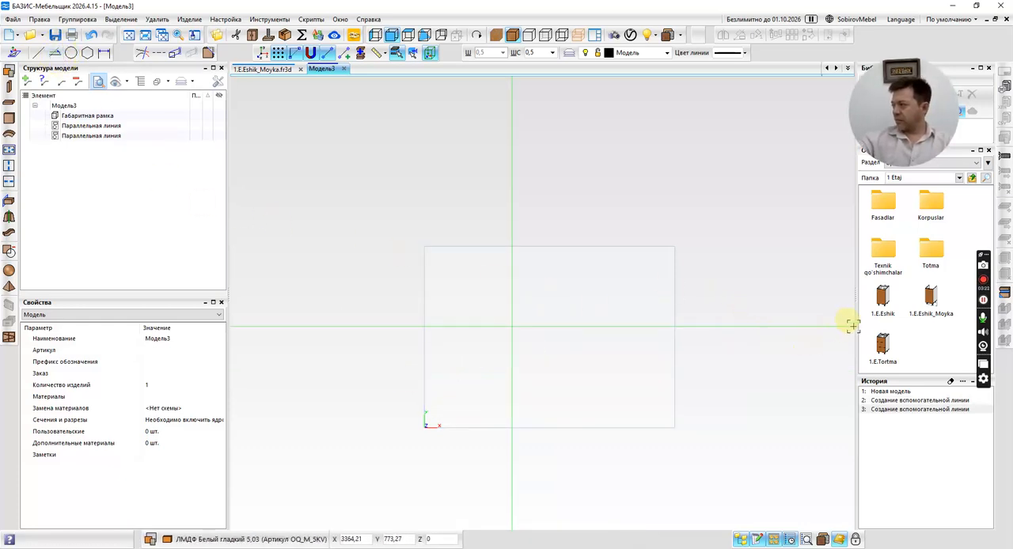
Insert the 1.E.Eshik_Moyka fragment into the section between the frame's lower-left corner and the guide lines, positioned in depth at the frame's front.
left_click(931, 299)
left_click(425, 326)
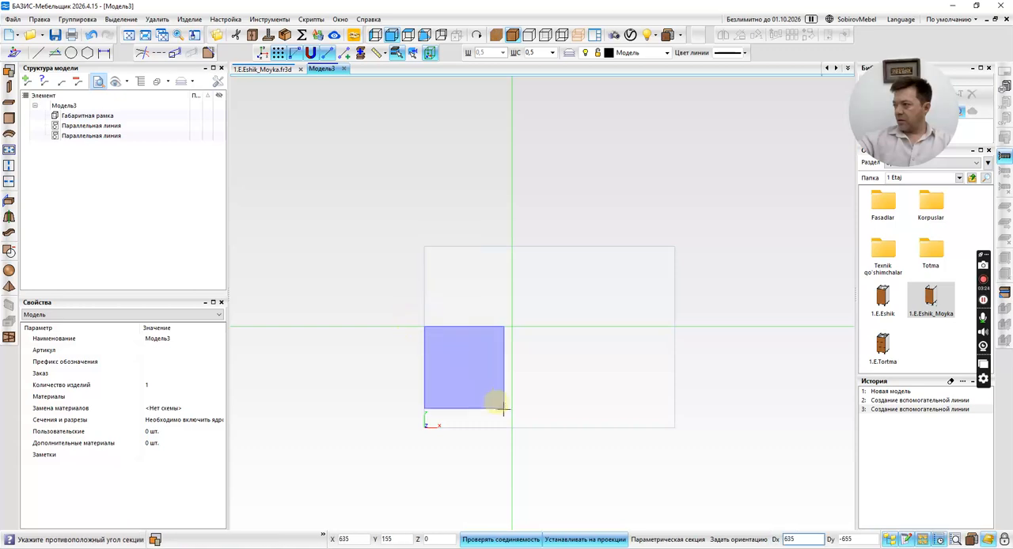
left_click(501, 413)
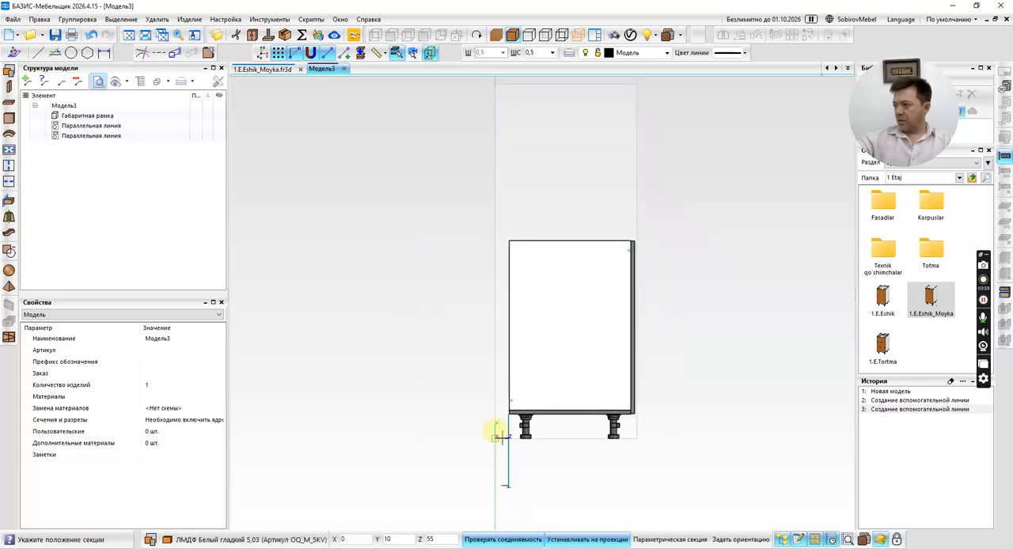
left_click(607, 437)
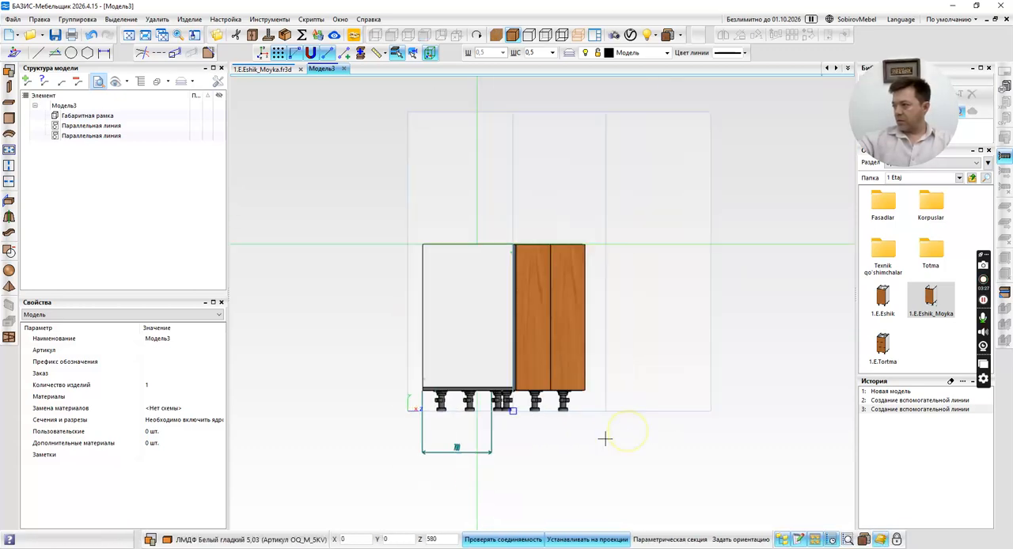
Try setting the inserted cabinet's width dimension to 800 mm and undo the change.
double_click(468, 450)
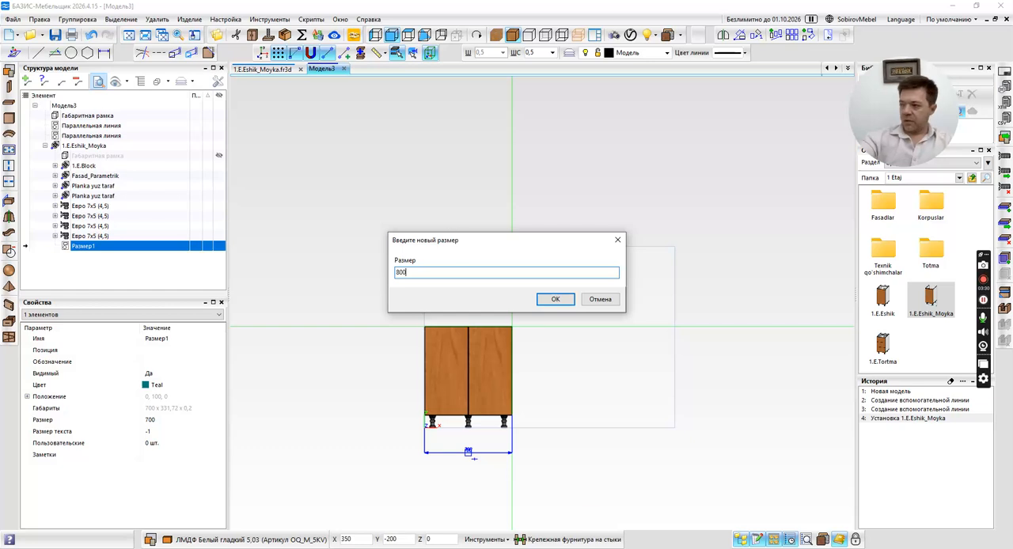
type("800")
key("Return")
scroll(476, 449, "down", 3)
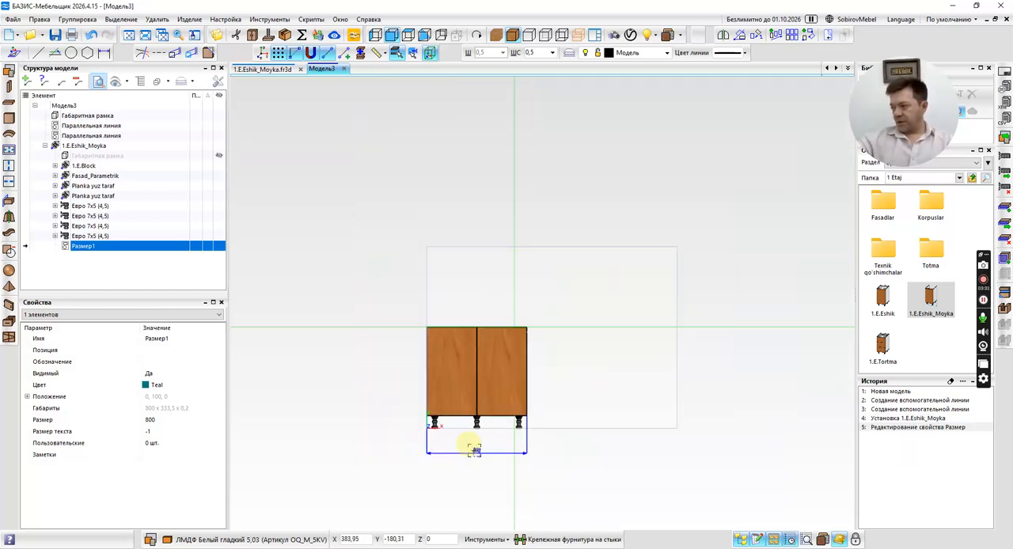
key("ctrl+z")
key("Escape")
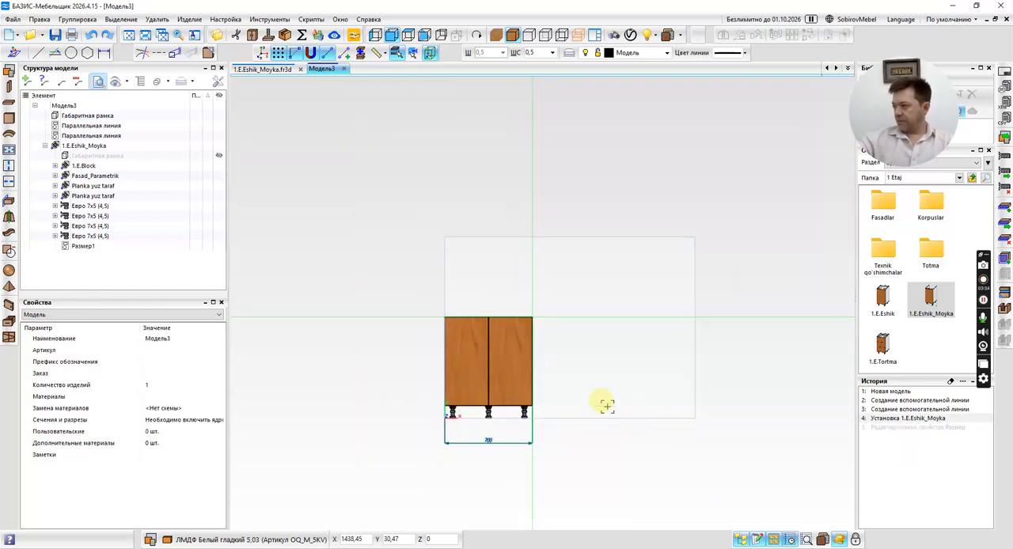
Add a vertical guide line parallel to the first cabinet's right-edge guide, 500 mm further to the right.
scroll(528, 396, "up", 3)
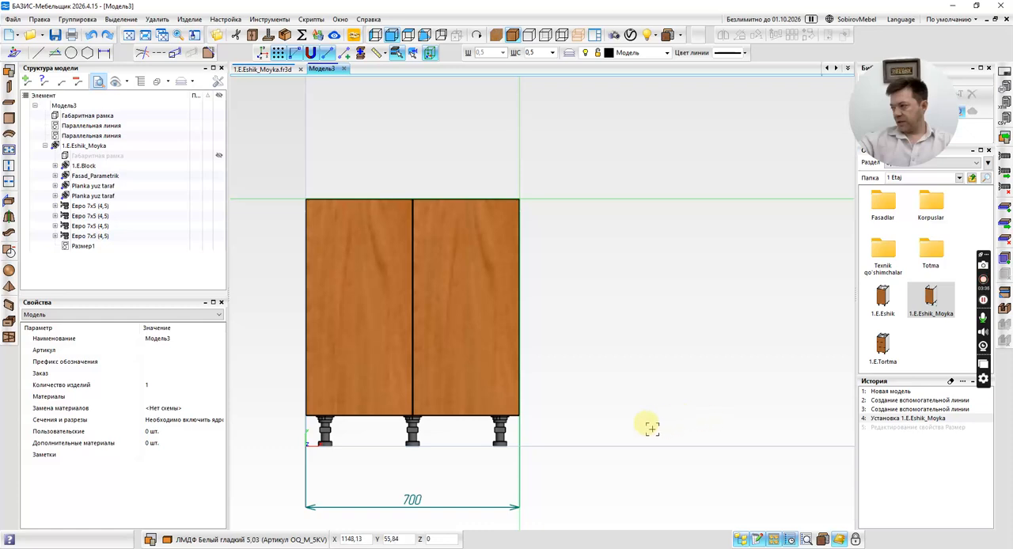
scroll(501, 470, "down", 2)
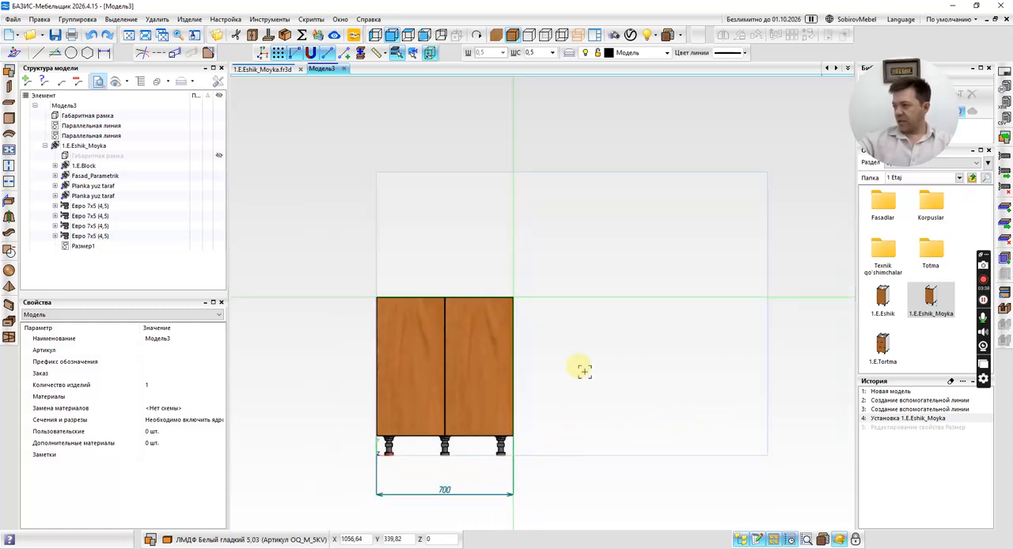
middle_click_drag(512, 274, 464, 167)
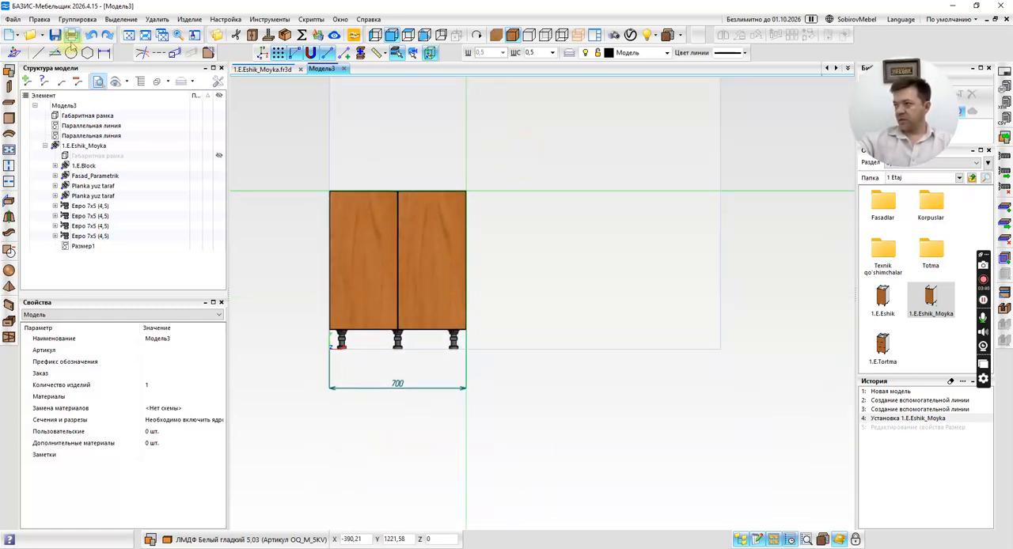
left_click(54, 52)
left_click(466, 139)
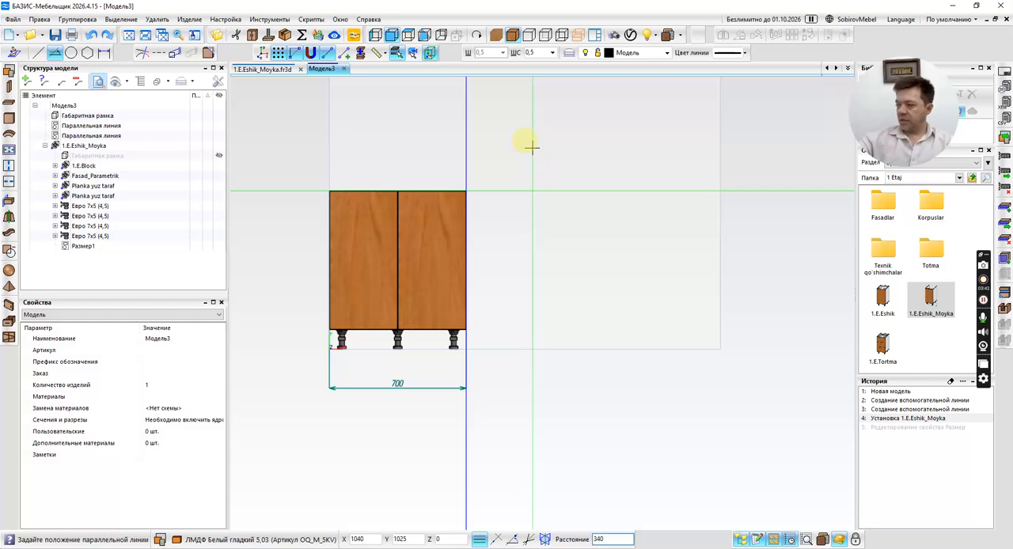
type("500")
key("Return")
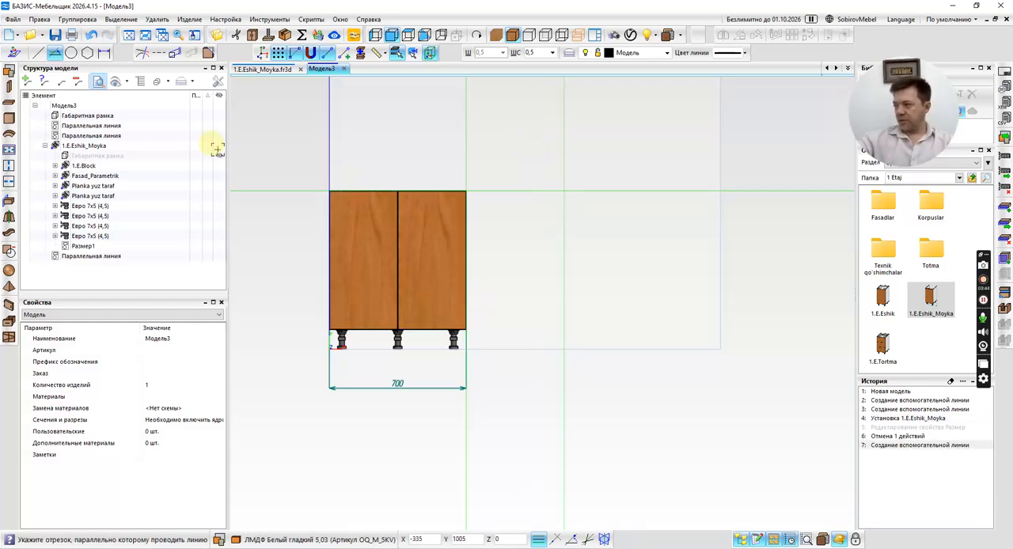
key("Escape")
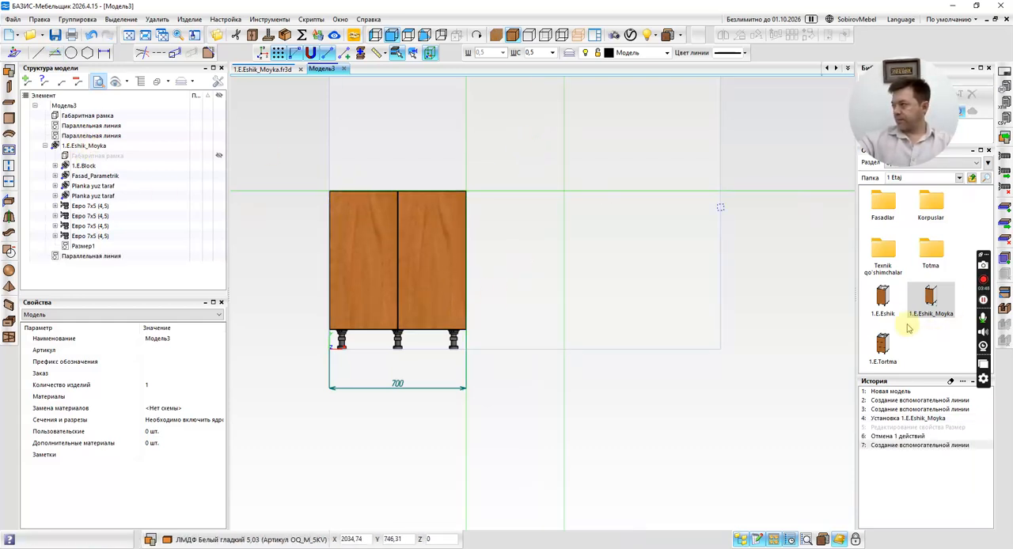
Insert the 1.E.Eshik_Moyka fragment into the section between the first cabinet and the new vertical guide, positioned in depth at the frame's front.
left_click(883, 299)
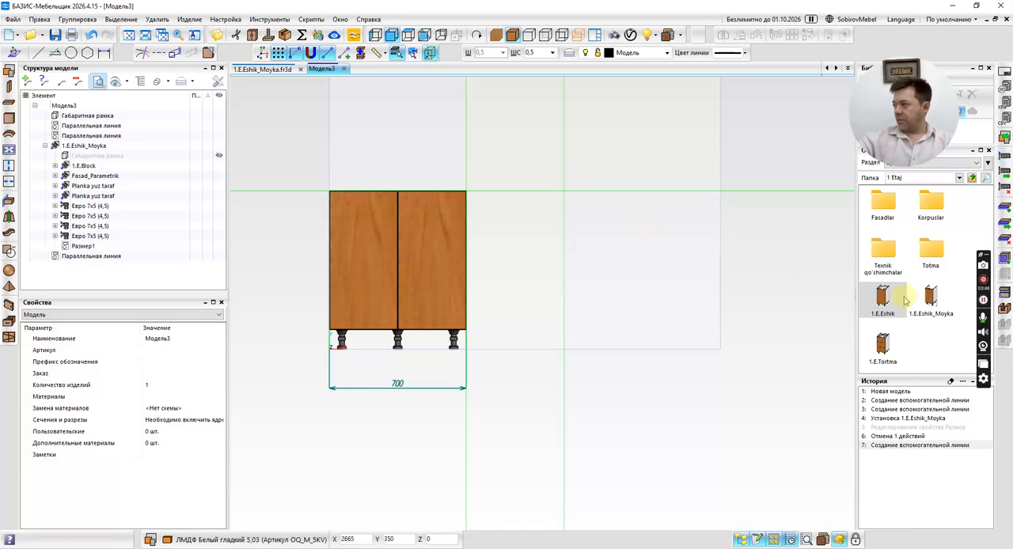
left_click(931, 297)
left_click(564, 190)
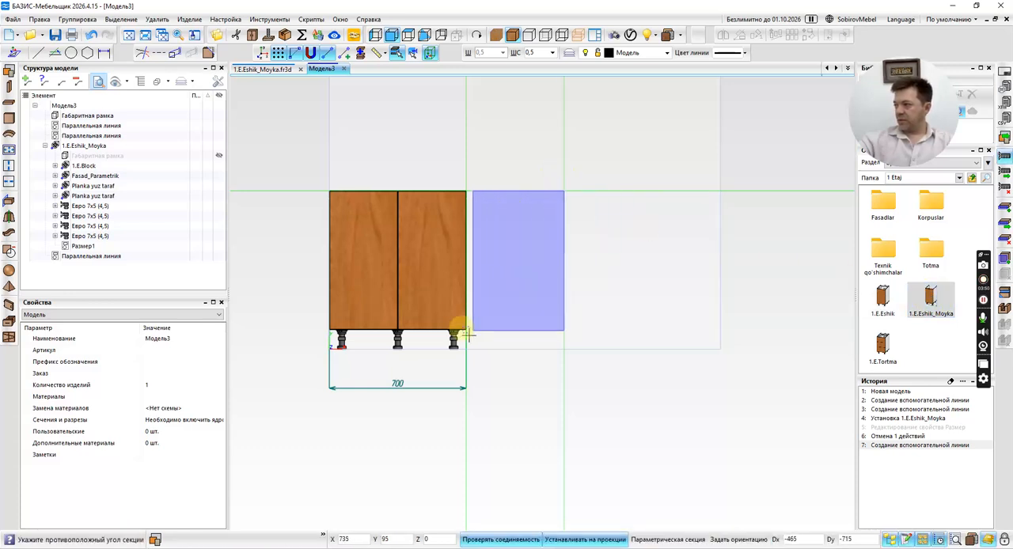
left_click(466, 339)
scroll(610, 328, "up", 5)
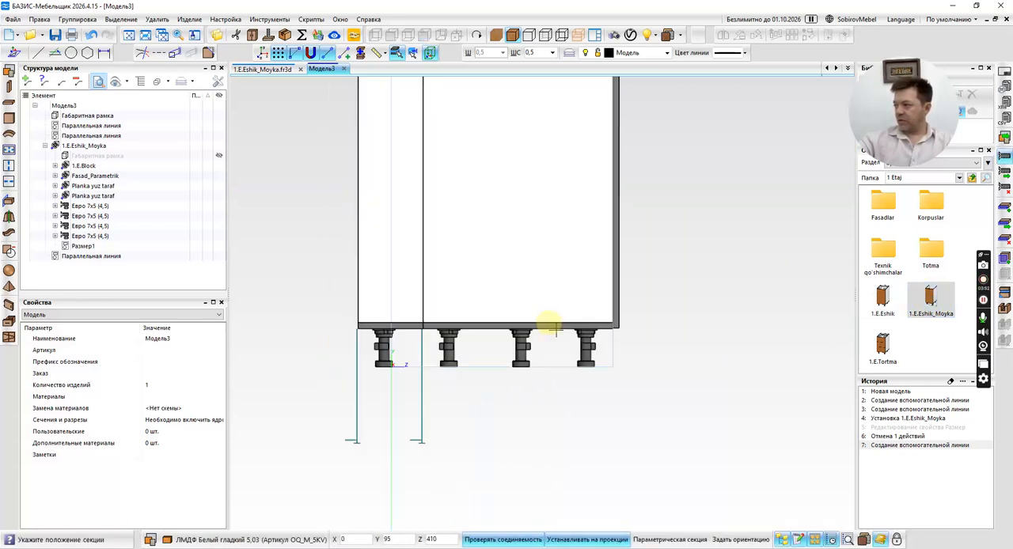
left_click(738, 340)
scroll(566, 327, "down", 5)
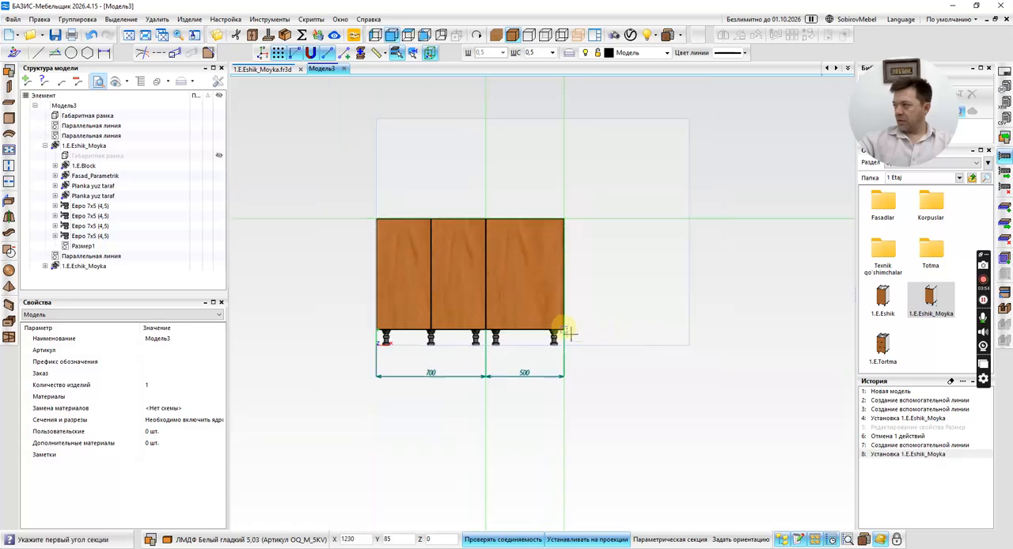
Set the second cabinet's width dimension to 400 mm.
scroll(517, 337, "up", 5)
double_click(516, 334)
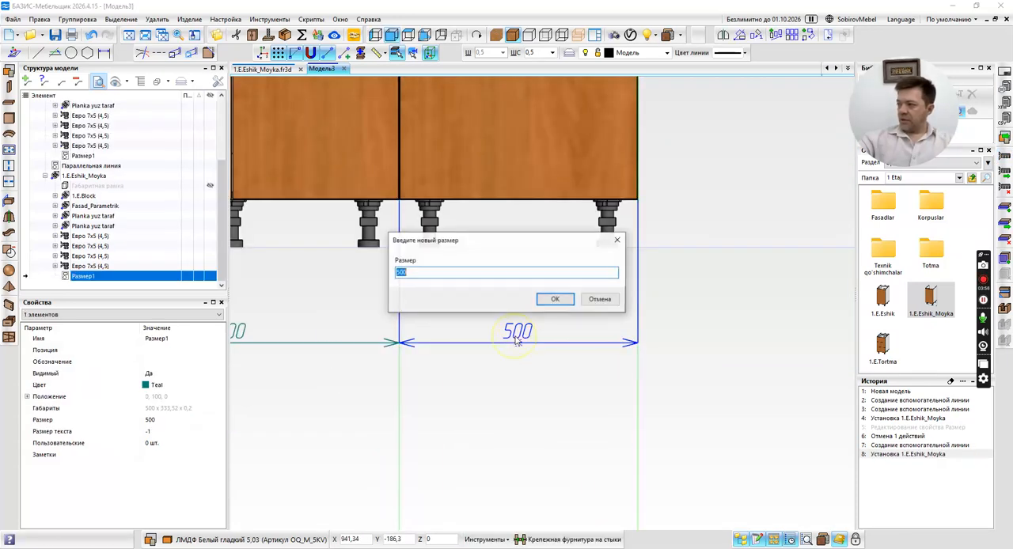
type("400")
key("Return")
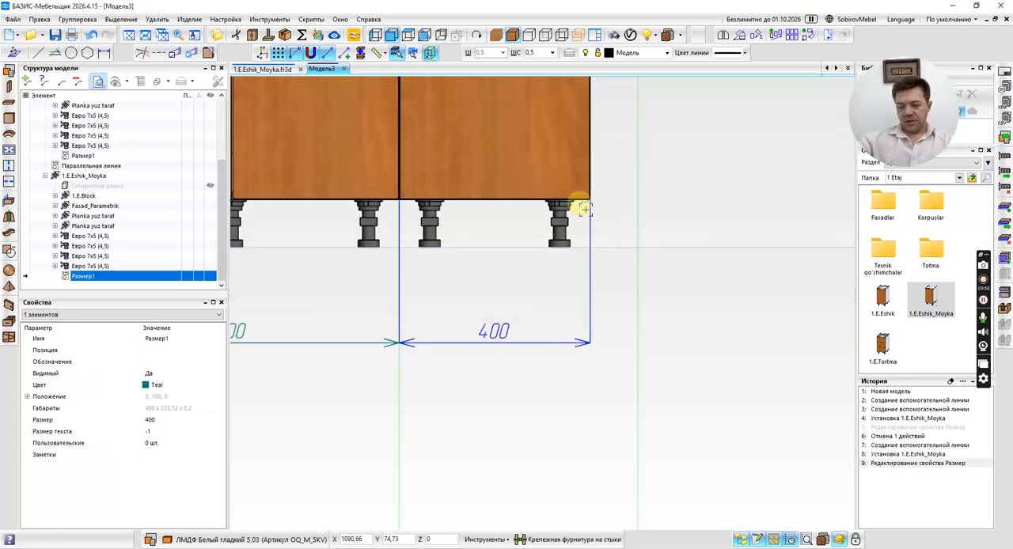
Move the second cabinet to the right so its lower-right corner lies on the rightmost vertical guide line.
middle_click_drag(602, 224, 577, 281)
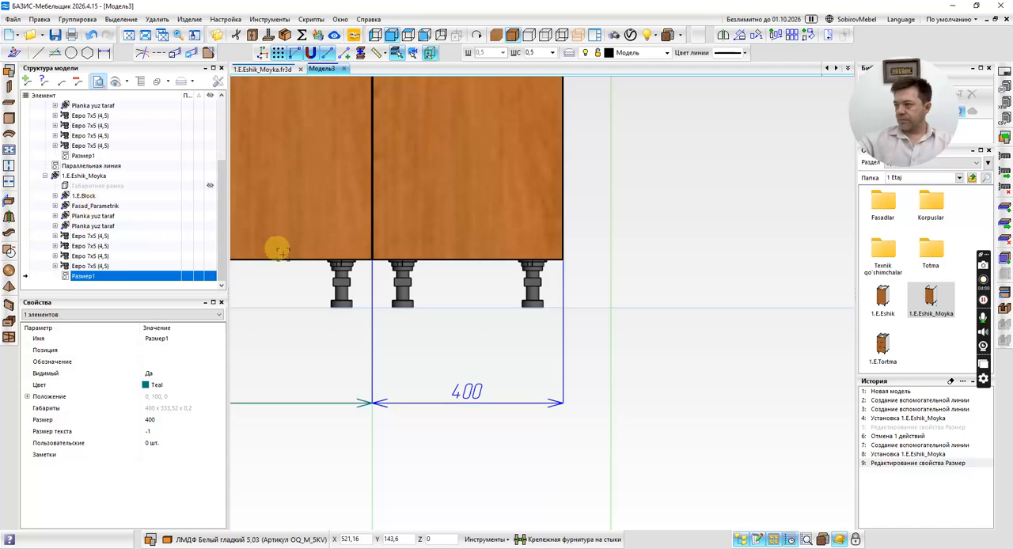
scroll(609, 313, "down", 3)
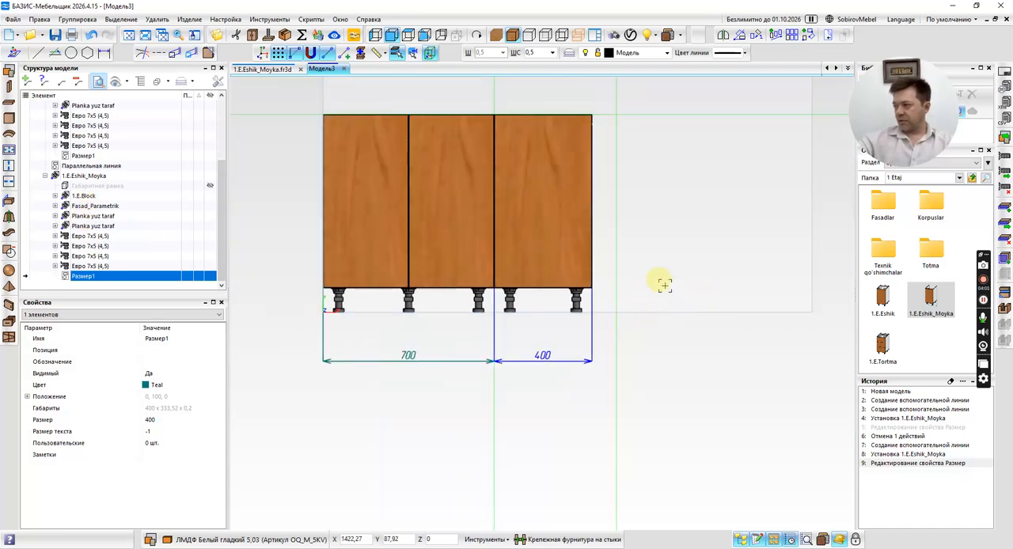
scroll(602, 305, "up", 3)
scroll(590, 305, "up", 2)
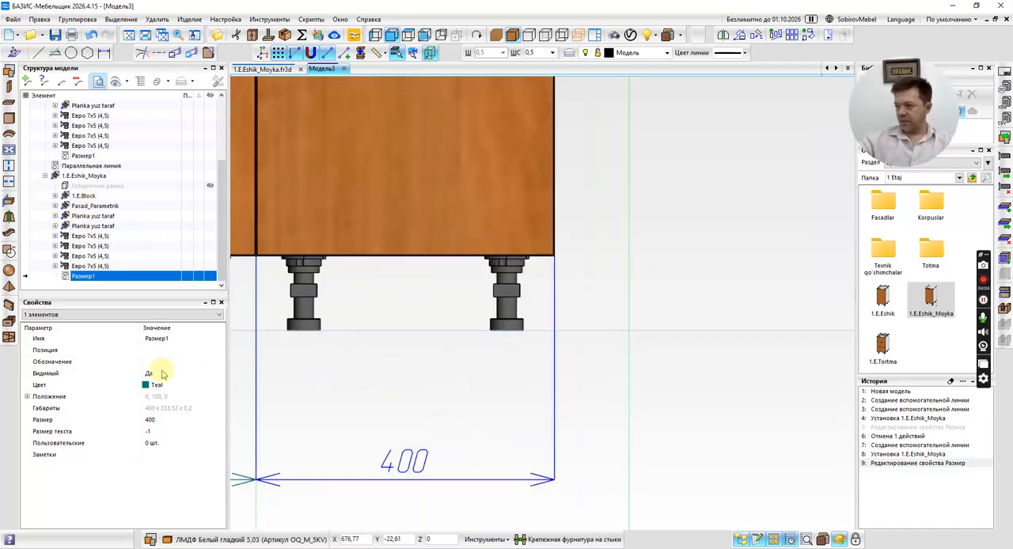
scroll(516, 324, "up", 3)
middle_click_drag(557, 328, 379, 313)
left_click(93, 178)
key("m")
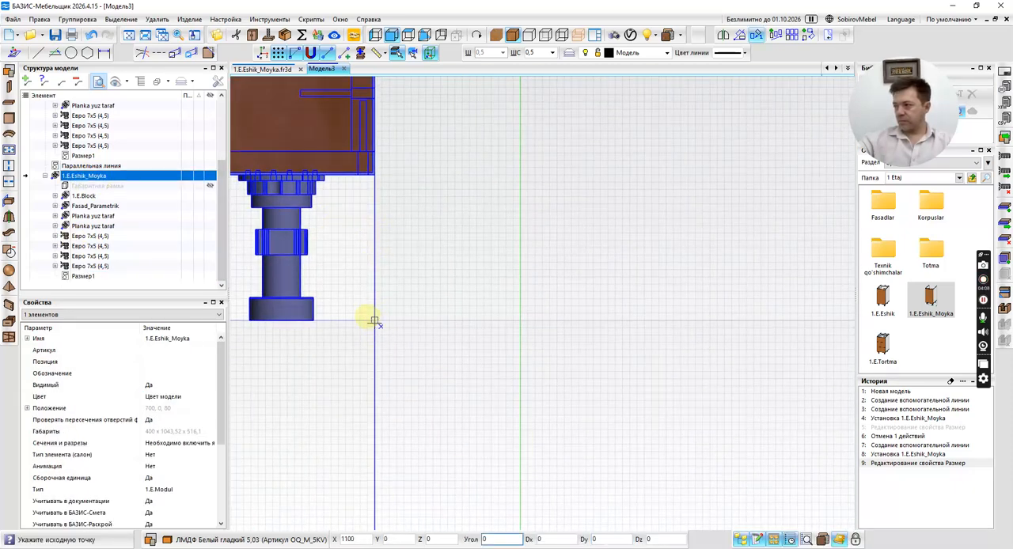
left_click(374, 322)
left_click(519, 318)
scroll(537, 347, "down", 5)
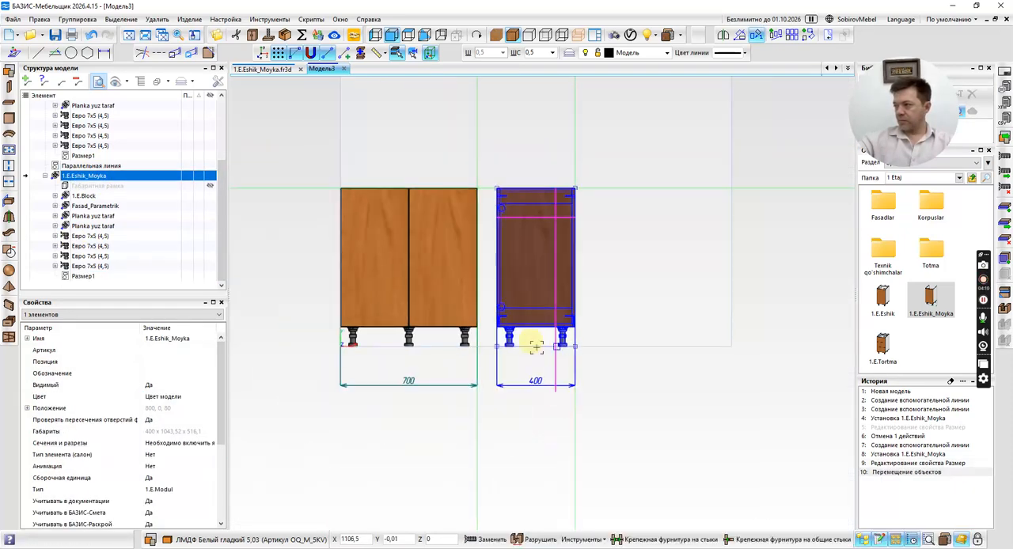
key("Escape")
Set the first cabinet's width dimension to 800 mm to fill the gap to the second cabinet.
double_click(408, 381)
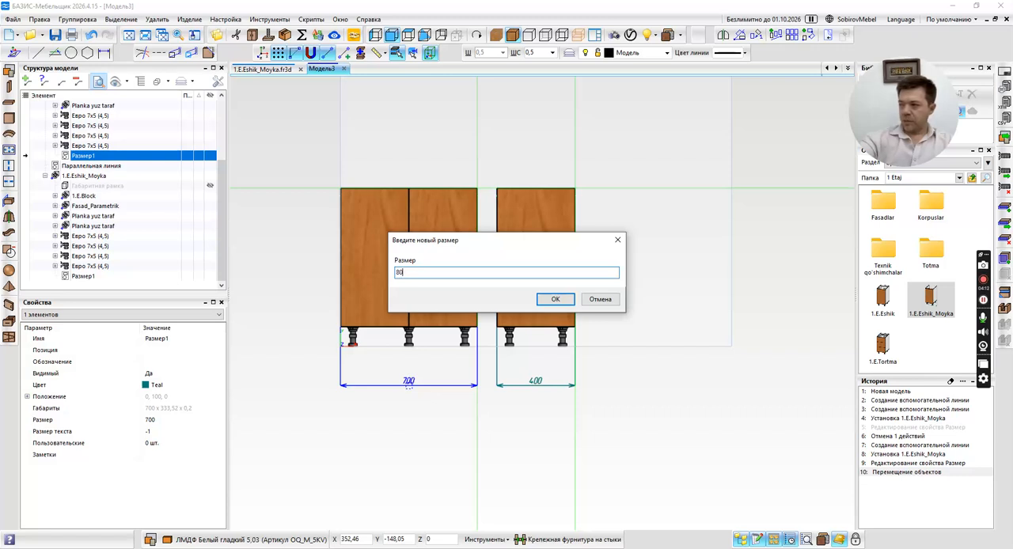
key("Return")
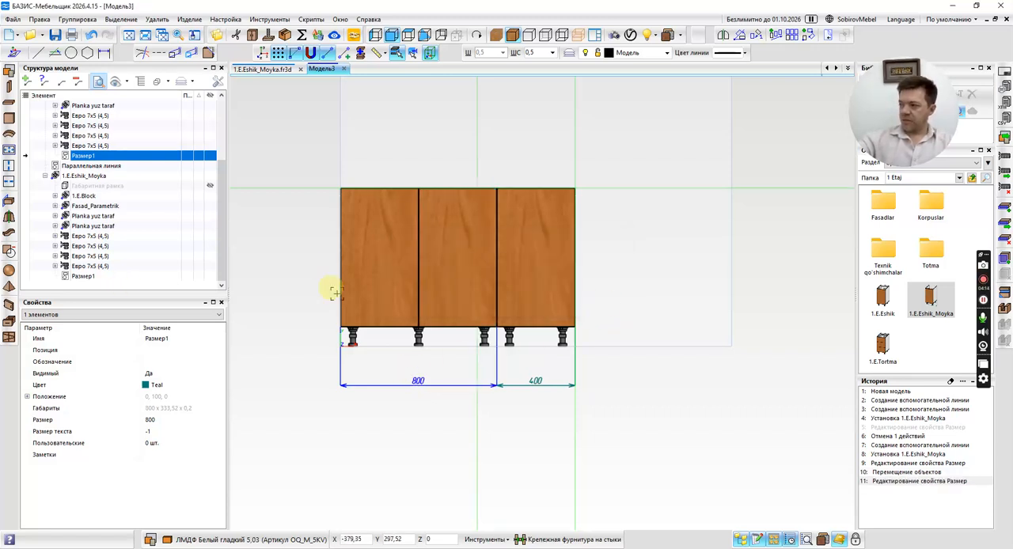
key("Escape")
middle_click_drag(528, 339, 475, 320)
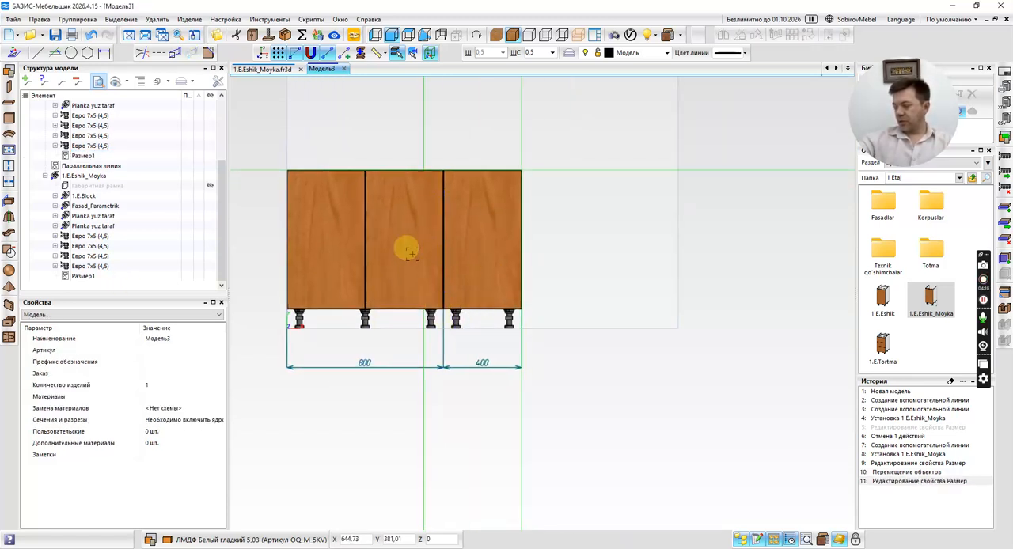
Undo the last resize and the cabinet move, and close Модель3 without saving it.
key("ctrl+z")
key("ctrl+z")
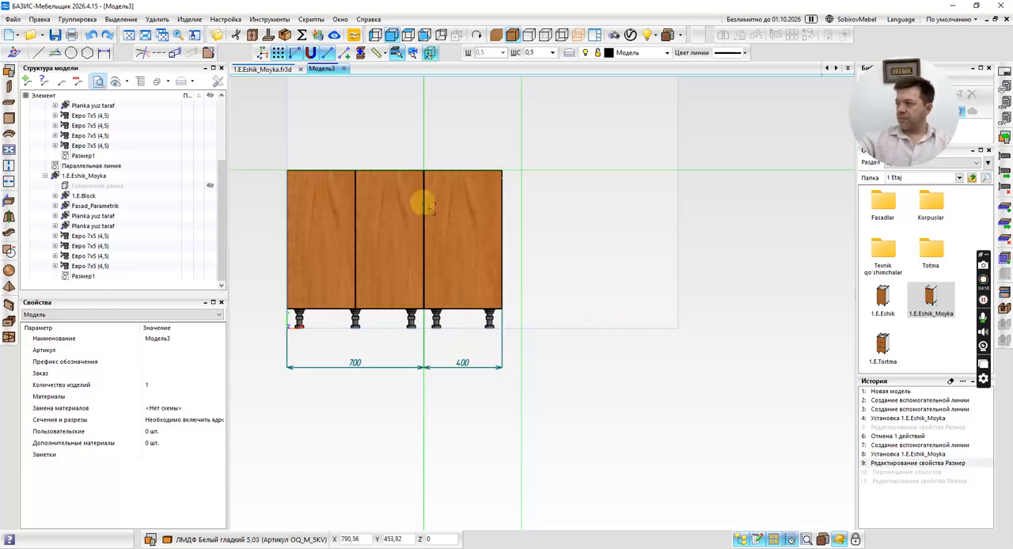
left_click(346, 69)
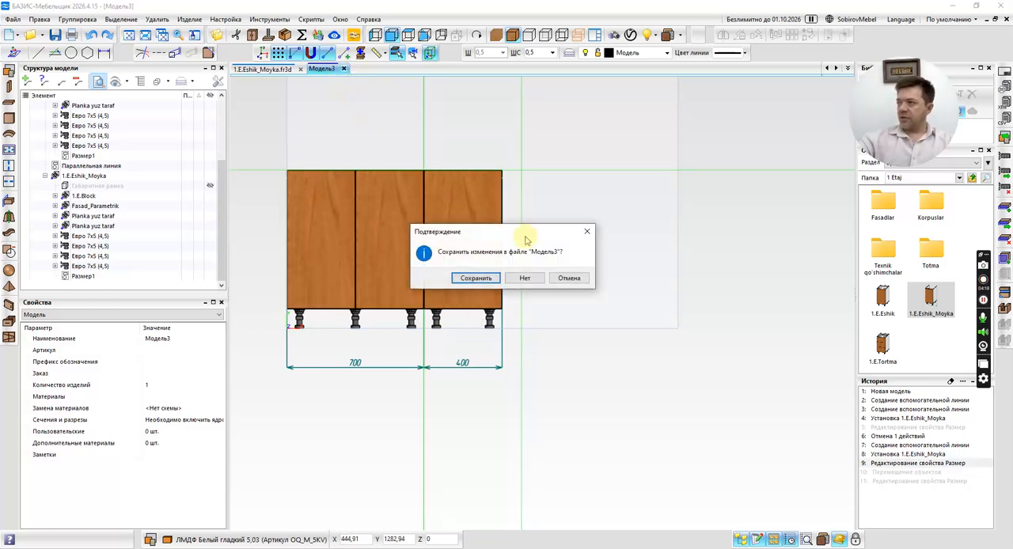
left_click(526, 279)
Open the 1.E.Eshik and 1.E.Tortma fragments from the library folder 1 Etaj as separate documents.
scroll(562, 293, "up", 1)
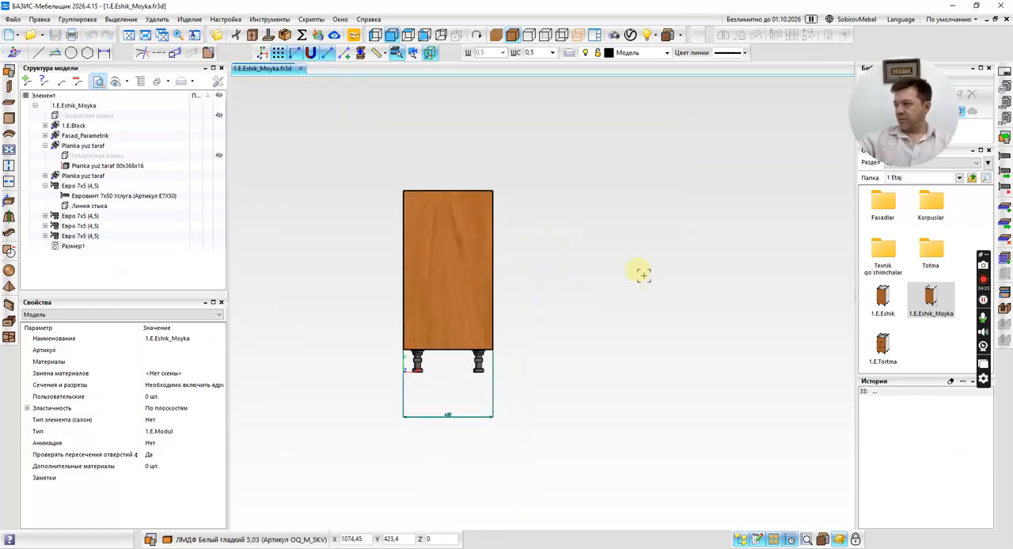
middle_click_drag(629, 263, 609, 274)
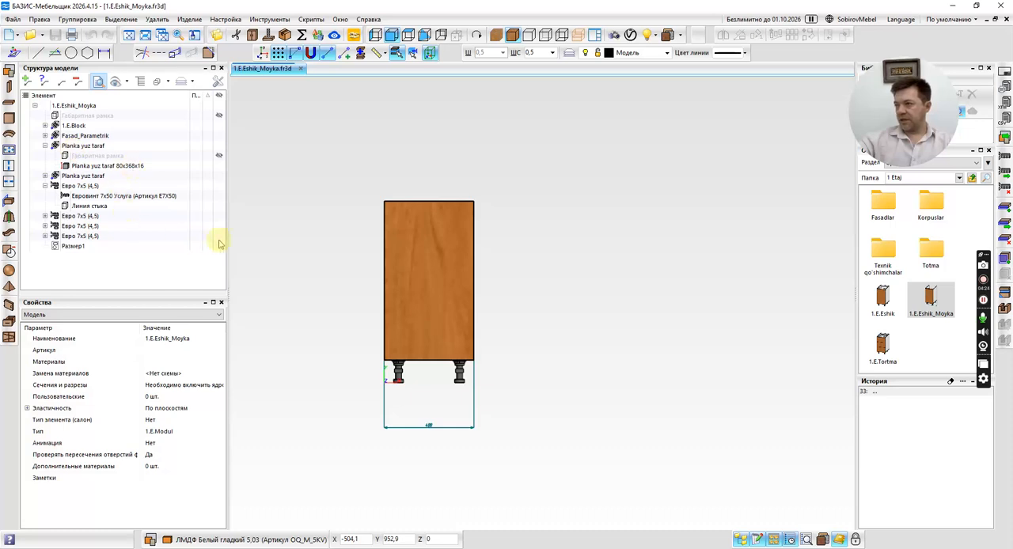
middle_click_drag(522, 263, 533, 283)
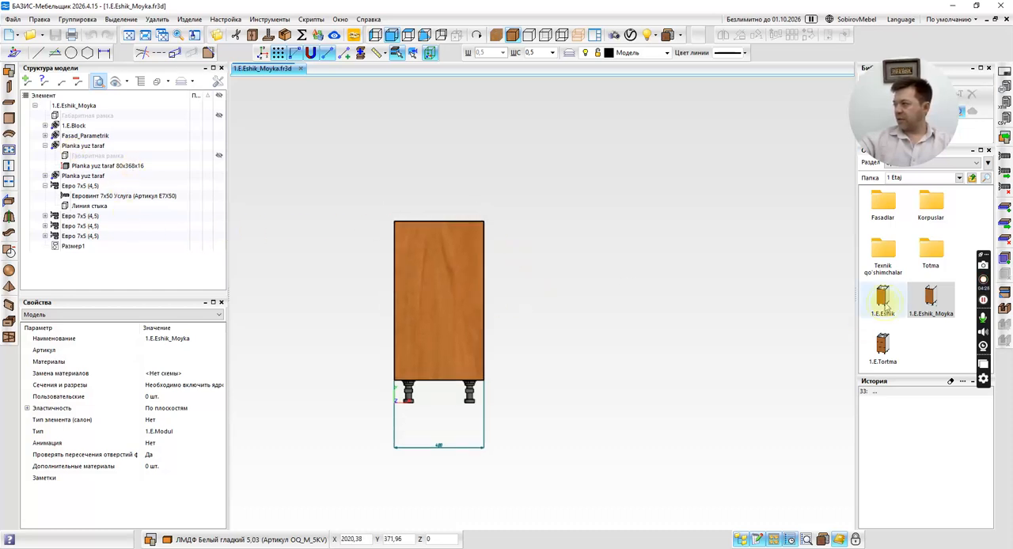
left_click_drag(884, 302, 467, 111)
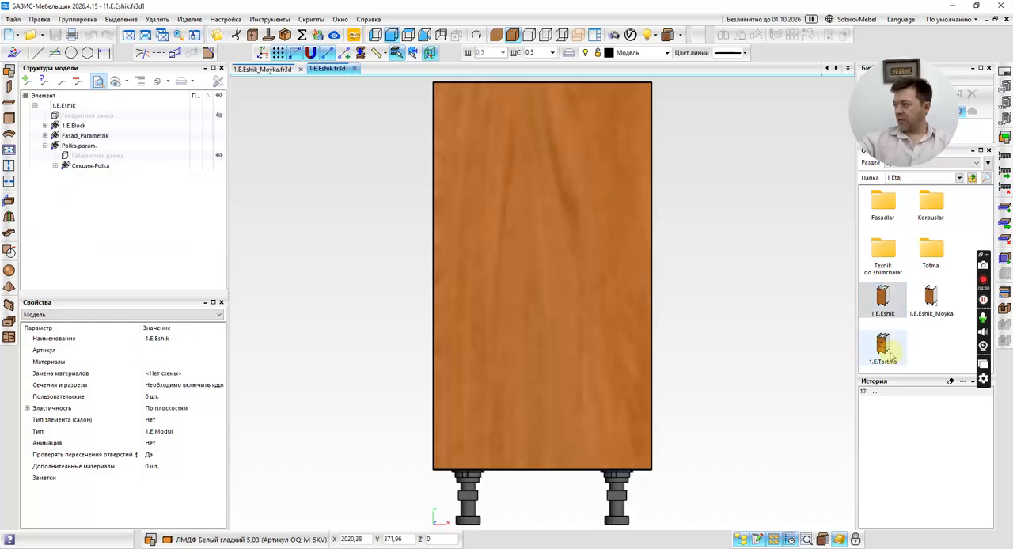
left_click_drag(880, 342, 467, 75)
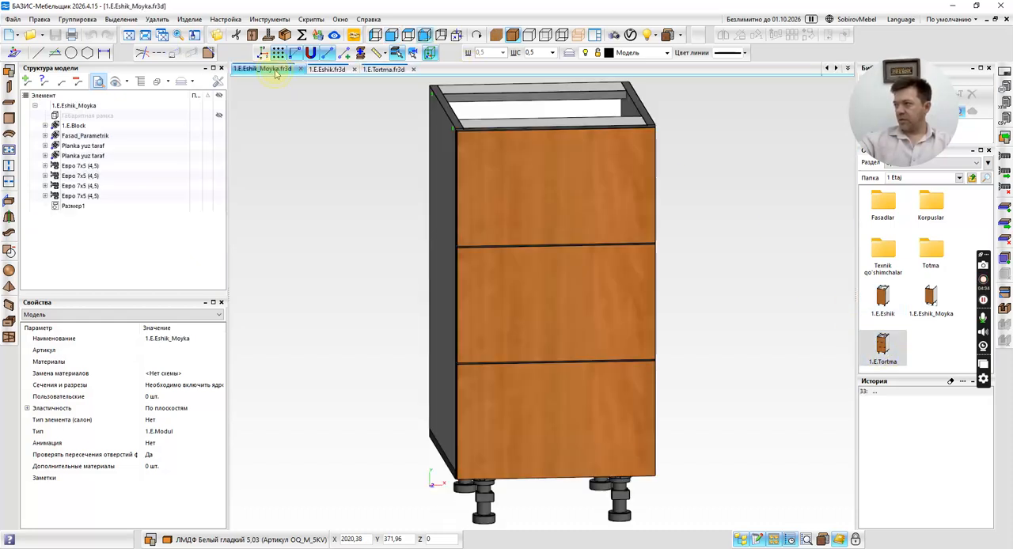
left_click(269, 69)
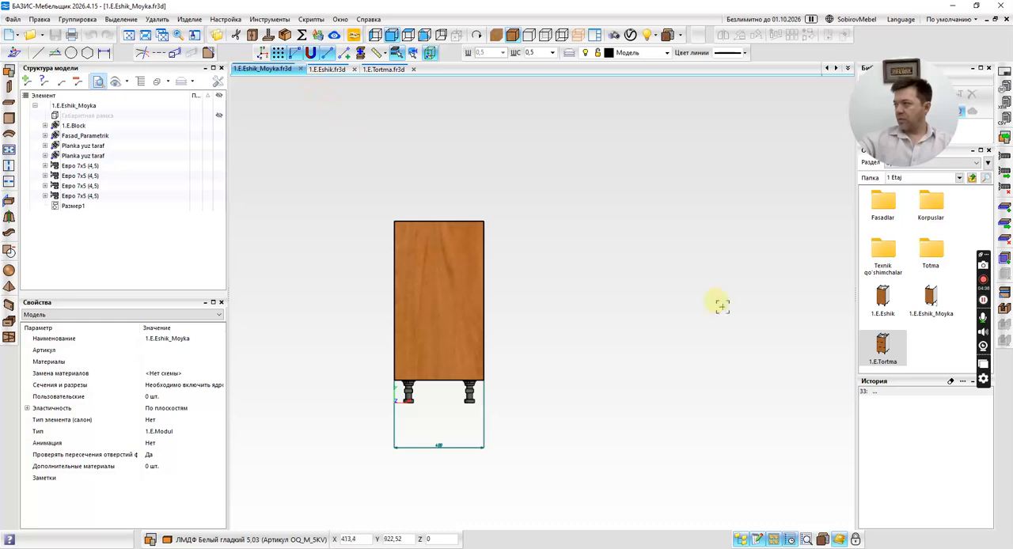
left_click(951, 382)
left_click(530, 280)
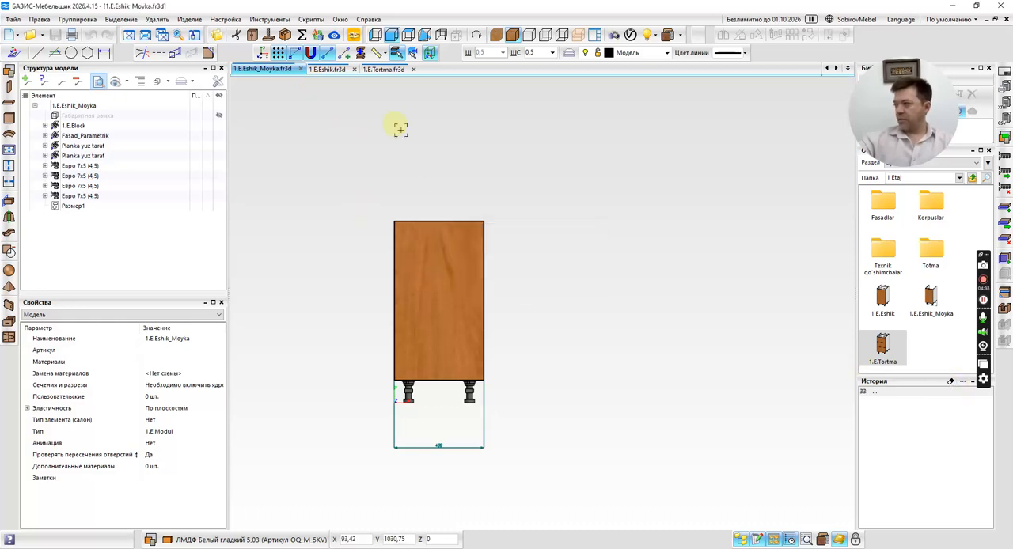
Dimension the 1.E.Eshik cabinet's width between its lower body corners, offset 300 mm below (Dx 0, Dy -300), and return to 1.E.Eshik_Moyka.
left_click(327, 69)
left_click(103, 52)
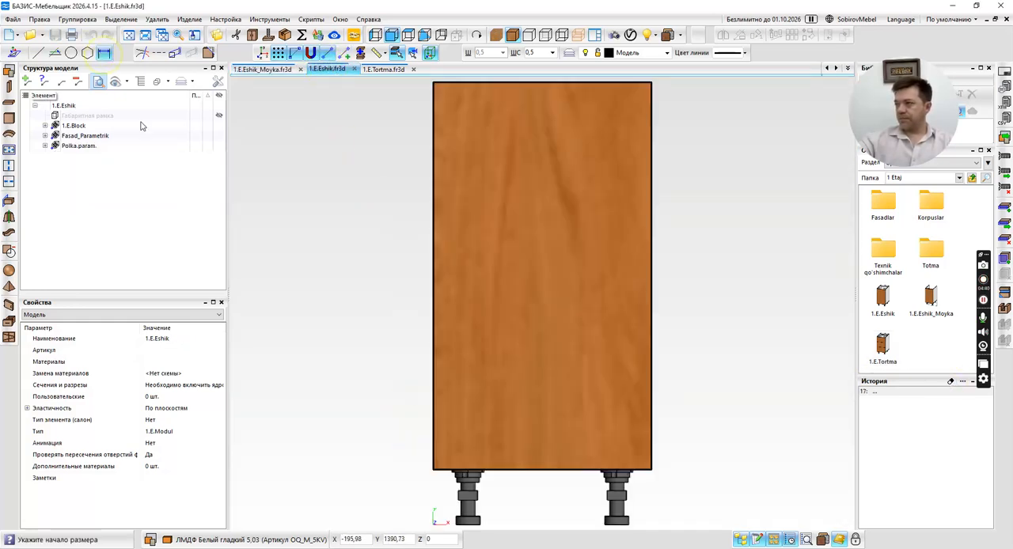
scroll(467, 457, "up", 3)
middle_click_drag(467, 457, 353, 242)
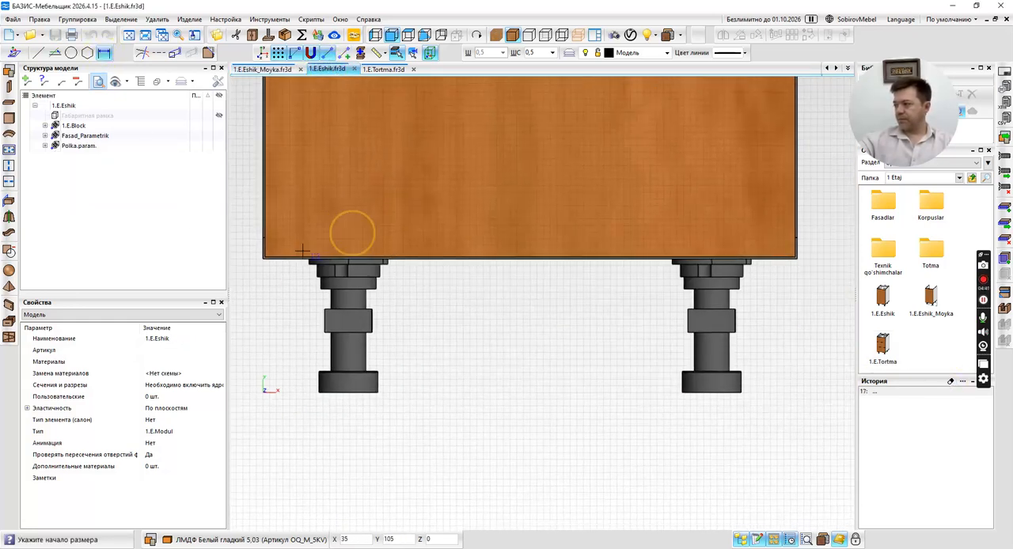
left_click(263, 258)
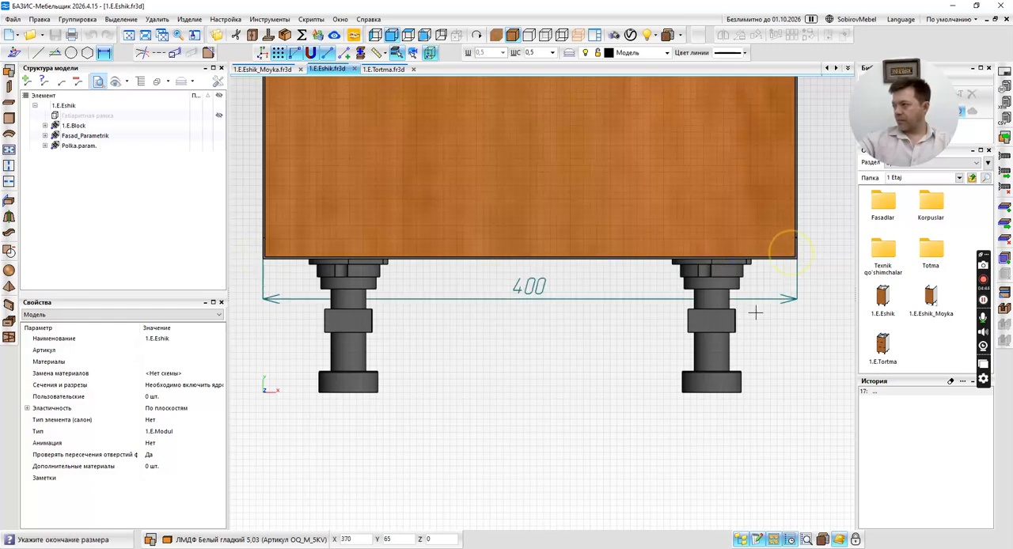
scroll(795, 260, "up", 4)
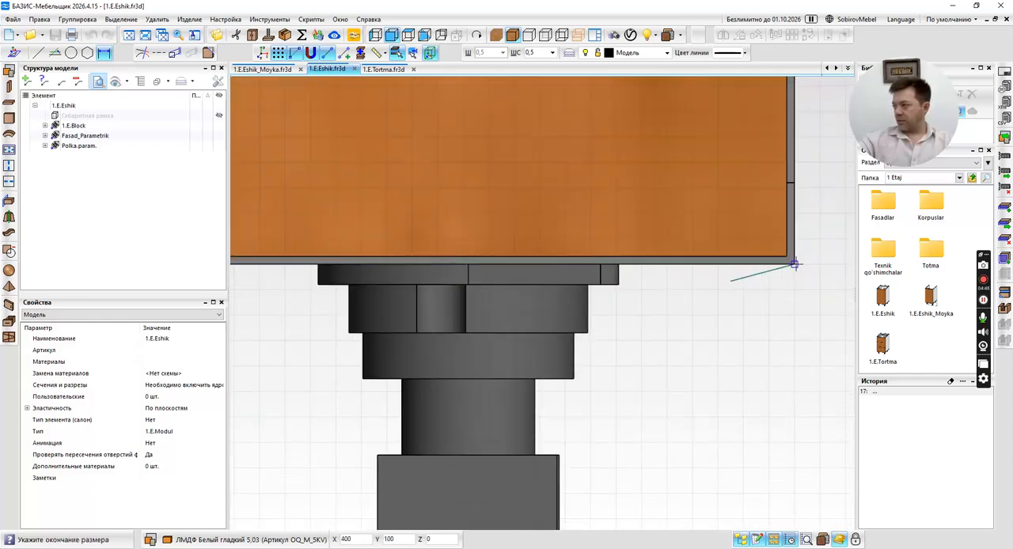
key("Return")
type("-4")
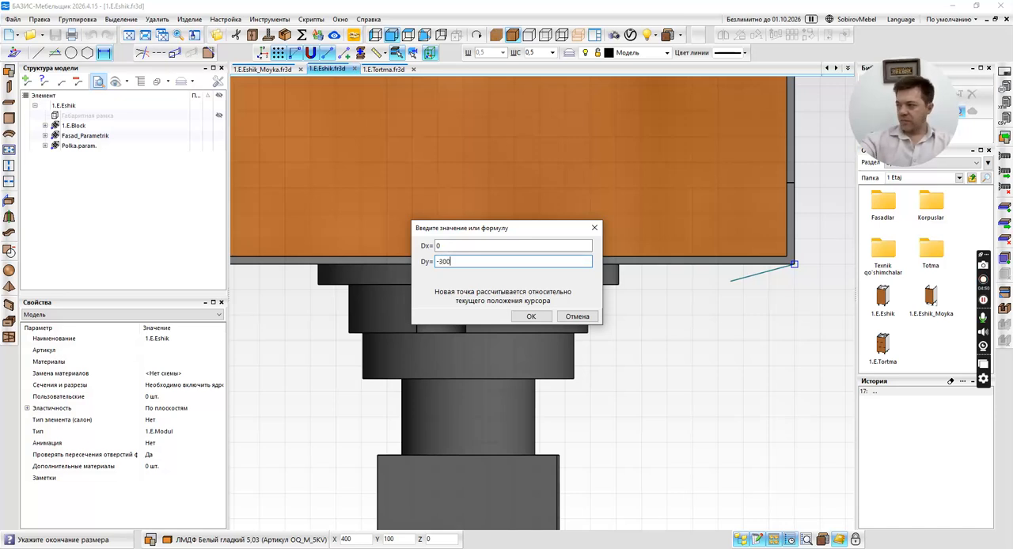
key("Return")
scroll(686, 426, "down", 5)
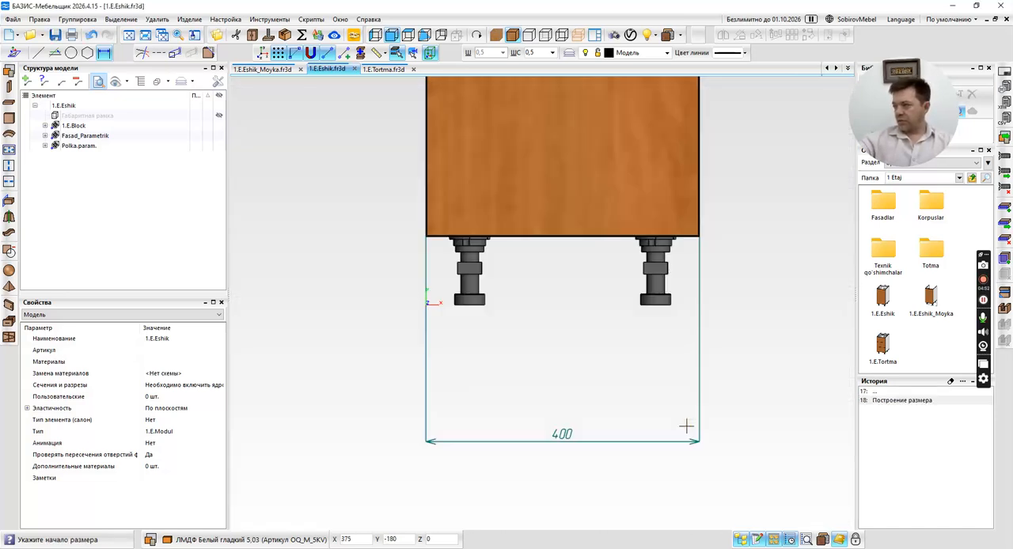
key("Escape")
left_click(269, 69)
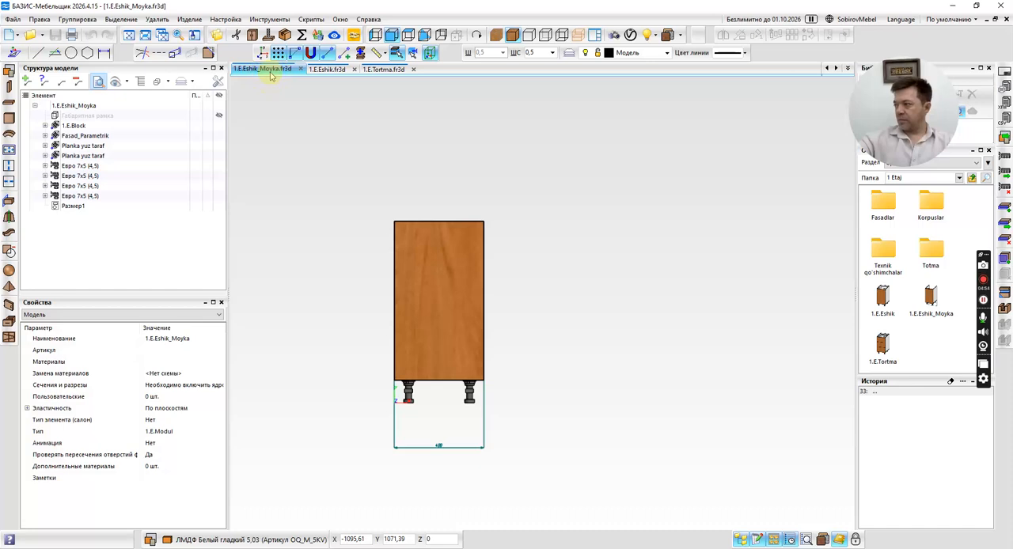
Dimension the 1.E.Tortma cabinet's width between its lower body corners in front view, offset 300 mm below.
left_click(327, 70)
left_click(384, 70)
middle_click_drag(619, 306, 554, 261)
left_click(391, 35)
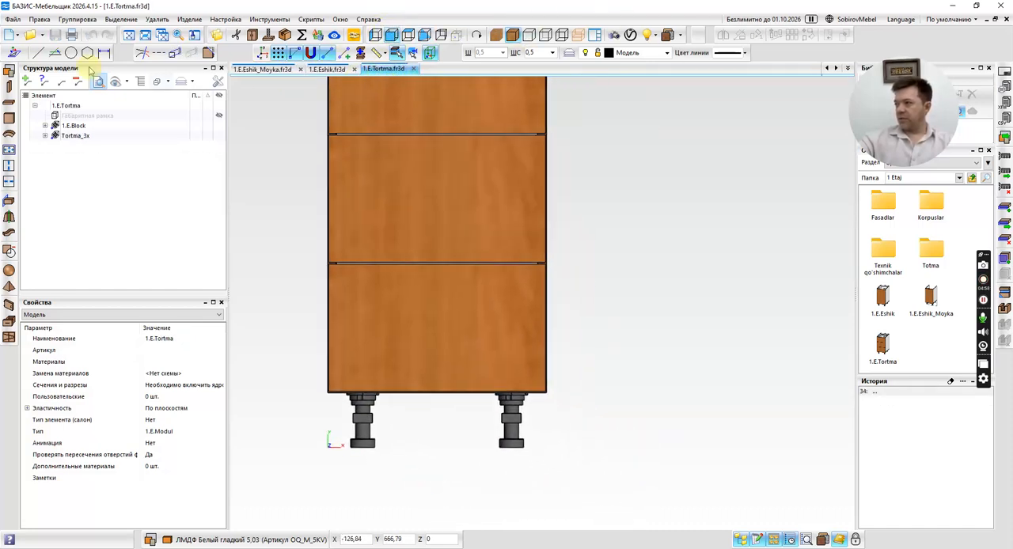
left_click(103, 53)
scroll(330, 400, "up", 5)
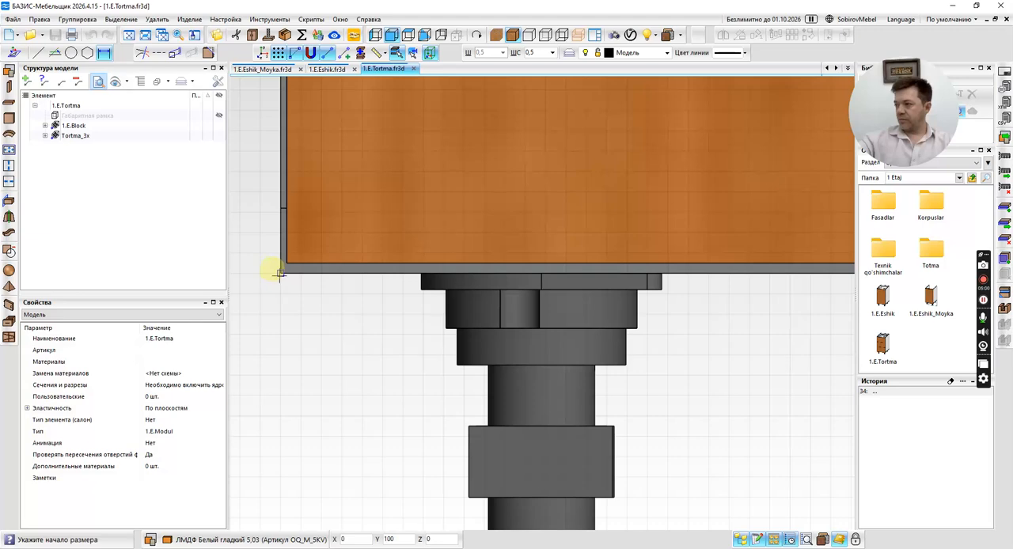
left_click(278, 273)
scroll(317, 272, "down", 4)
scroll(493, 276, "up", 5)
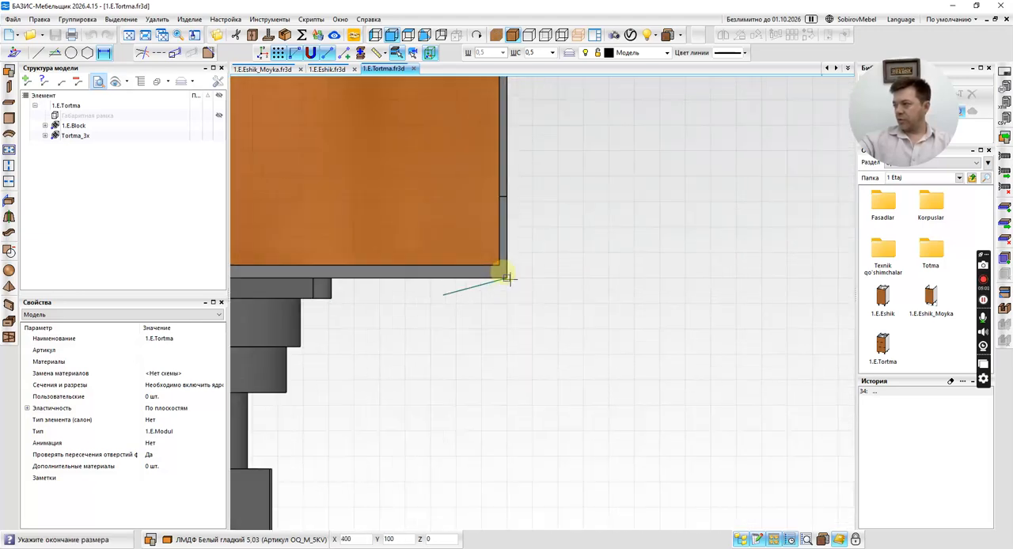
left_click(507, 277)
key("space")
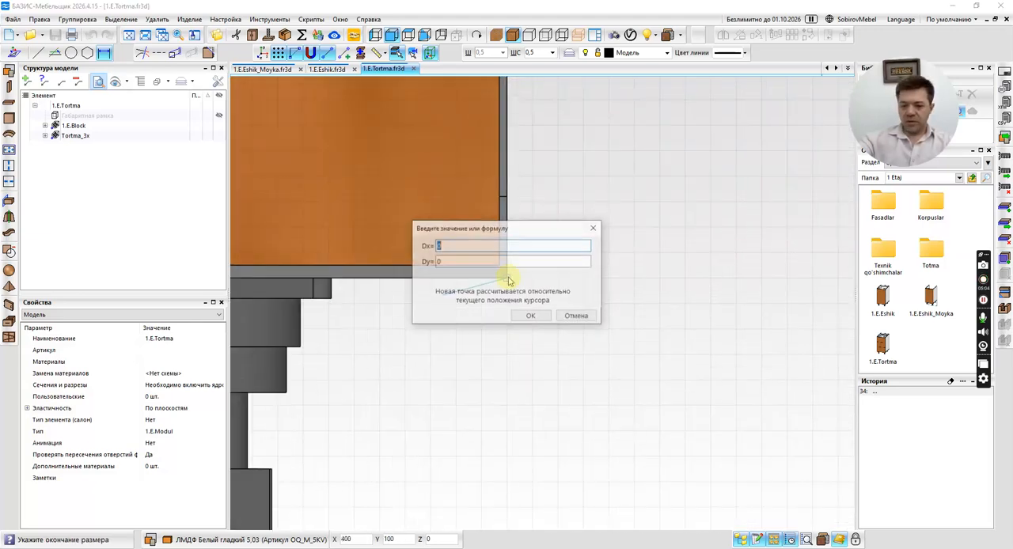
key("Tab")
type("-3")
key("Return")
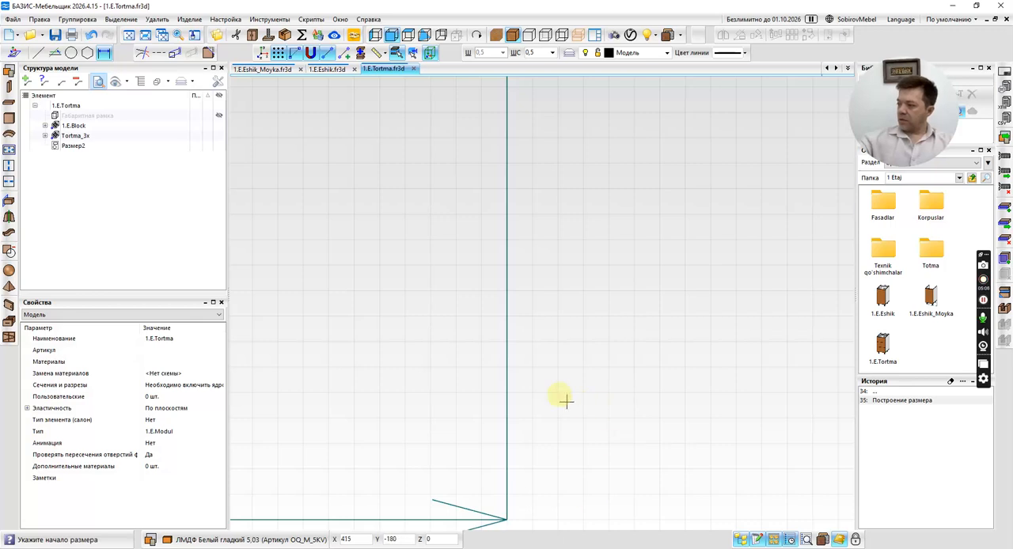
scroll(558, 393, "down", 5)
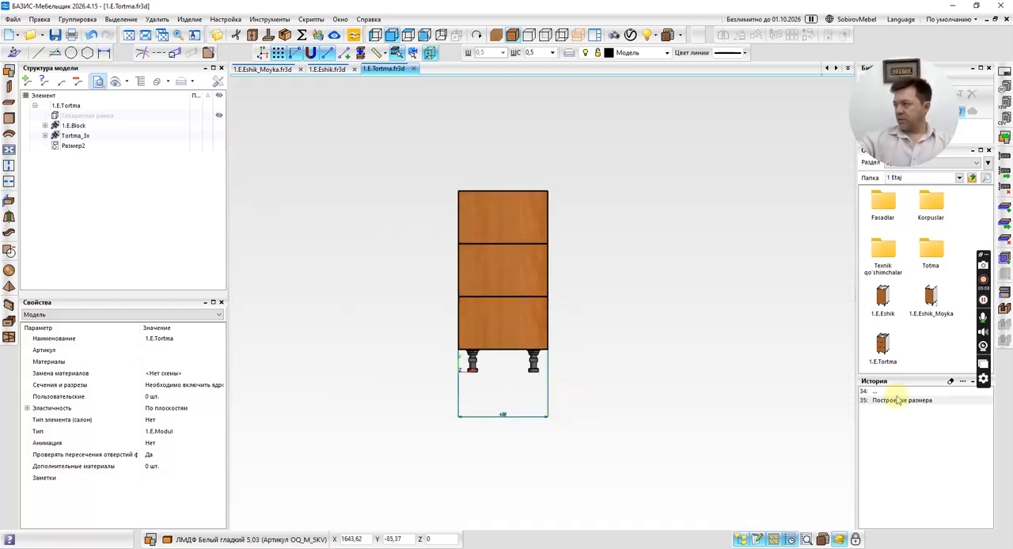
Clear the change history of the 1.E.Tortma and 1.E.Eshik fragments.
left_click(952, 382)
left_click(525, 277)
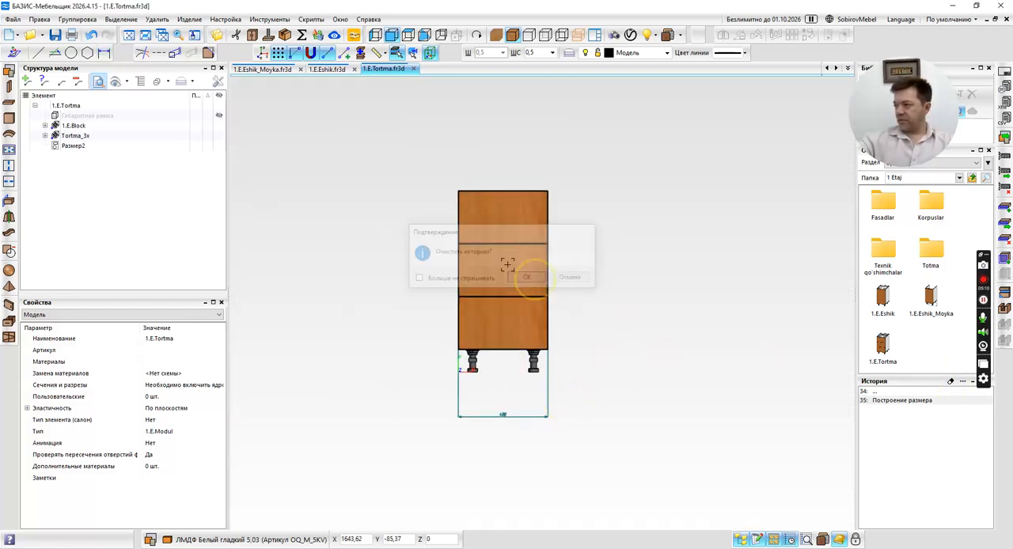
left_click(327, 69)
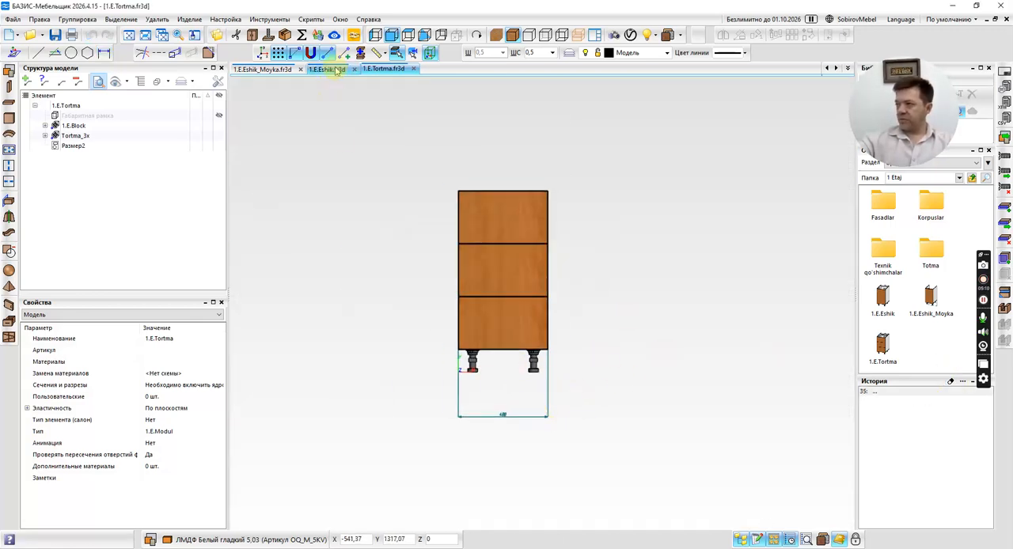
left_click(952, 383)
left_click(525, 277)
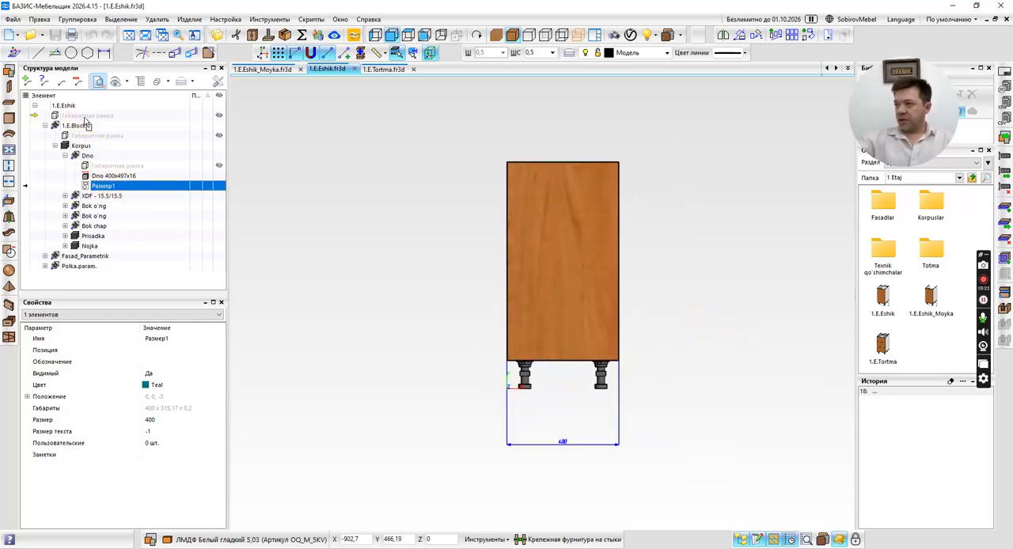
Move the Размер1 width dimension out of the Dno block to the top level of the 1.E.Eshik structure.
left_click_drag(86, 123, 78, 116)
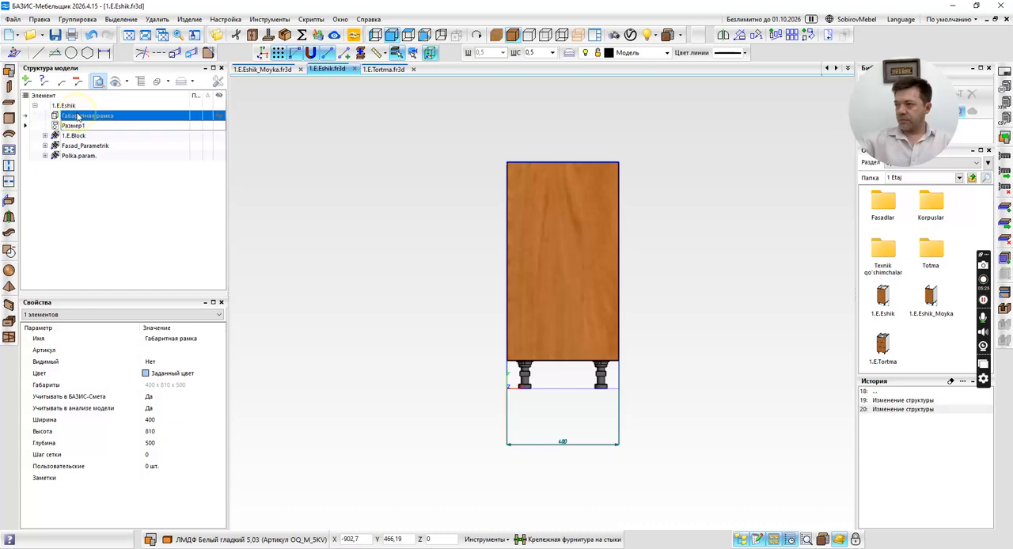
left_click(106, 127)
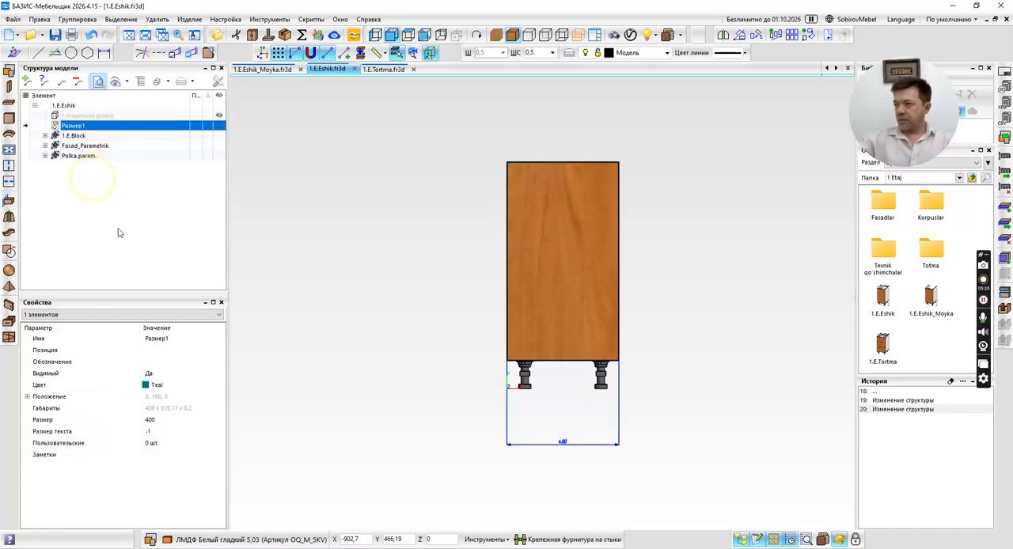
left_click(46, 156)
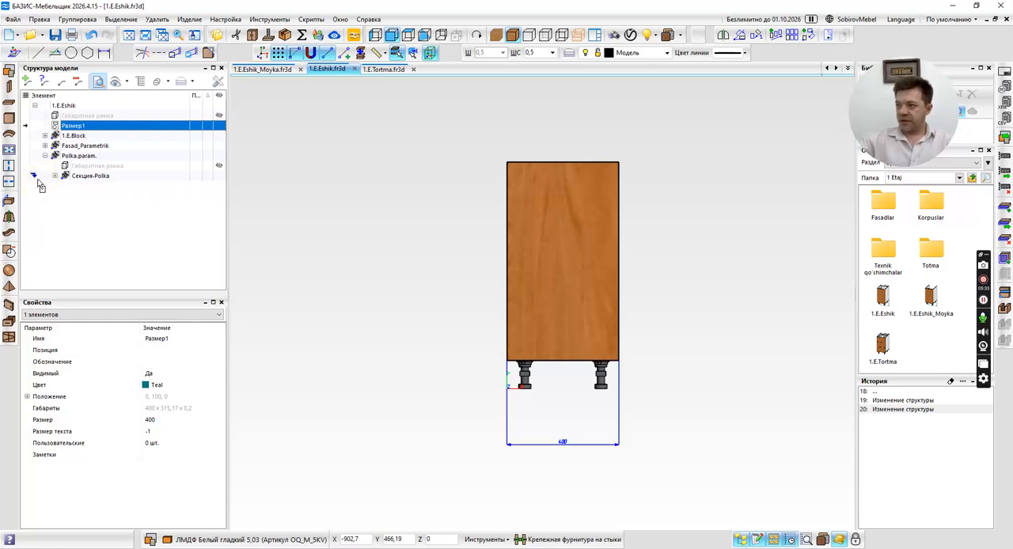
mouse_move(40, 184)
left_mouse_down()
mouse_move(69, 147)
mouse_move(59, 124)
left_mouse_up()
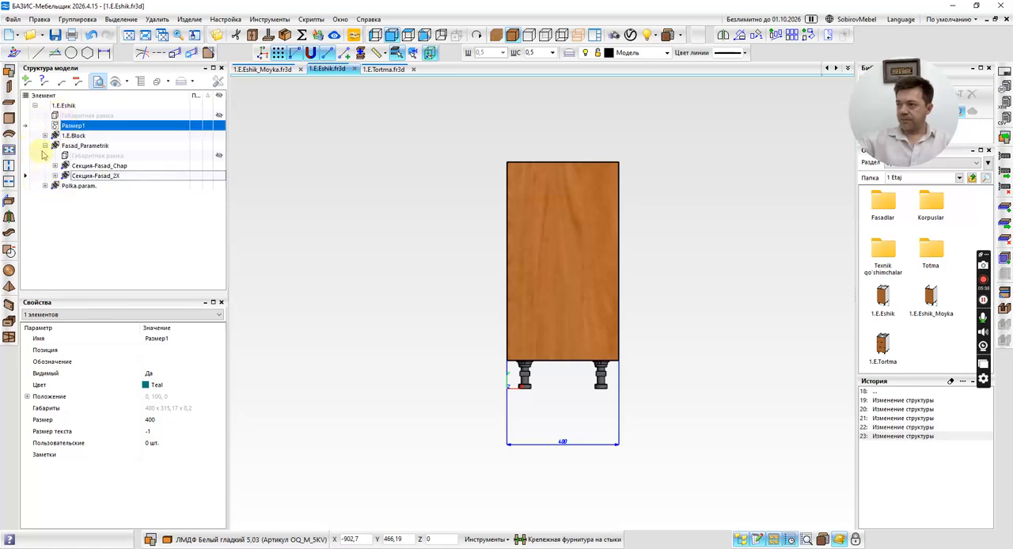
left_click(45, 146)
left_click(74, 126)
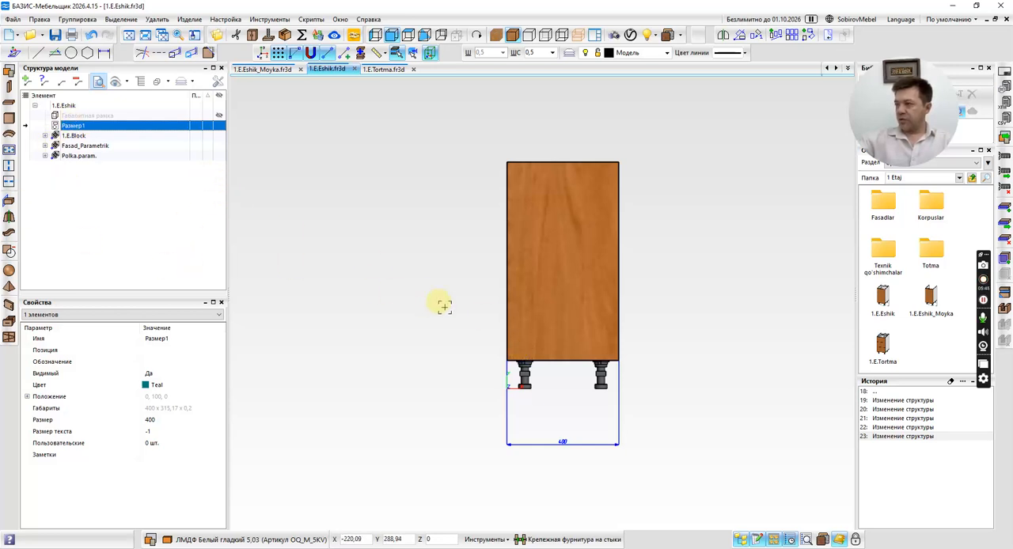
Reorder the 1.E.Eshik structure so that 1.E.Block, Fasad_Parametrik and Polka.param. come before the width dimension, directly after the overall frame.
left_click(269, 69)
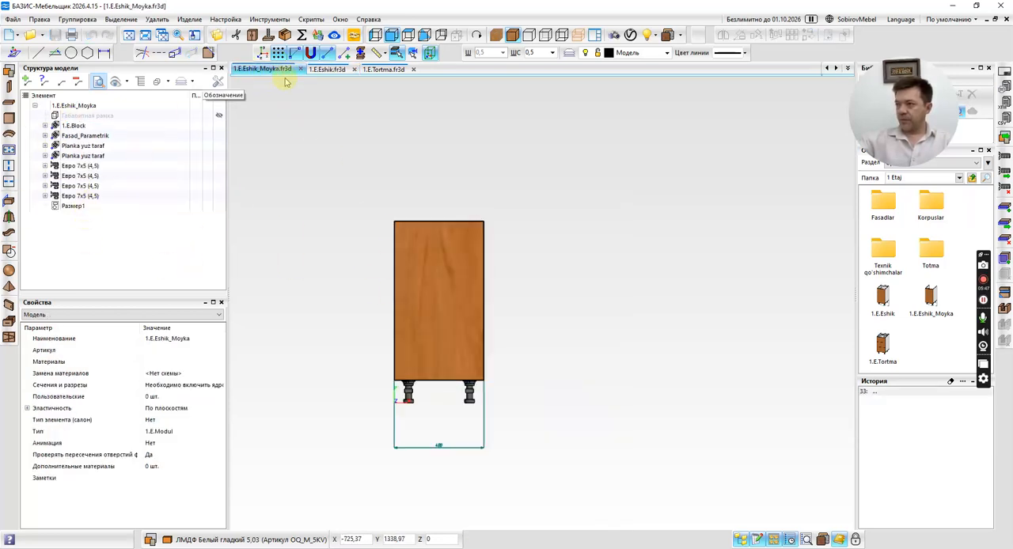
left_click(327, 70)
left_click(75, 135)
left_click(79, 155, "shift")
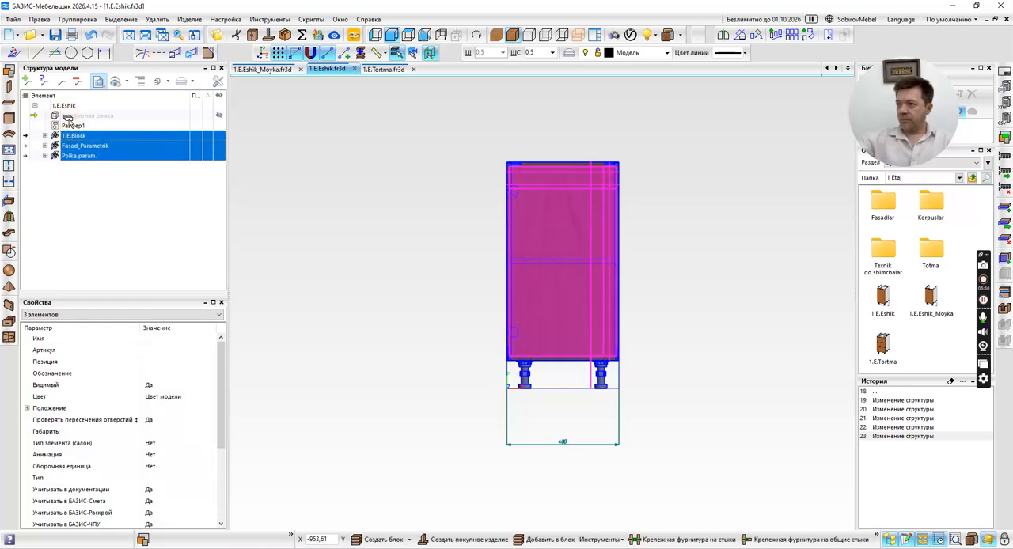
left_click_drag(68, 119, 72, 109)
left_click(70, 147)
left_click(71, 116)
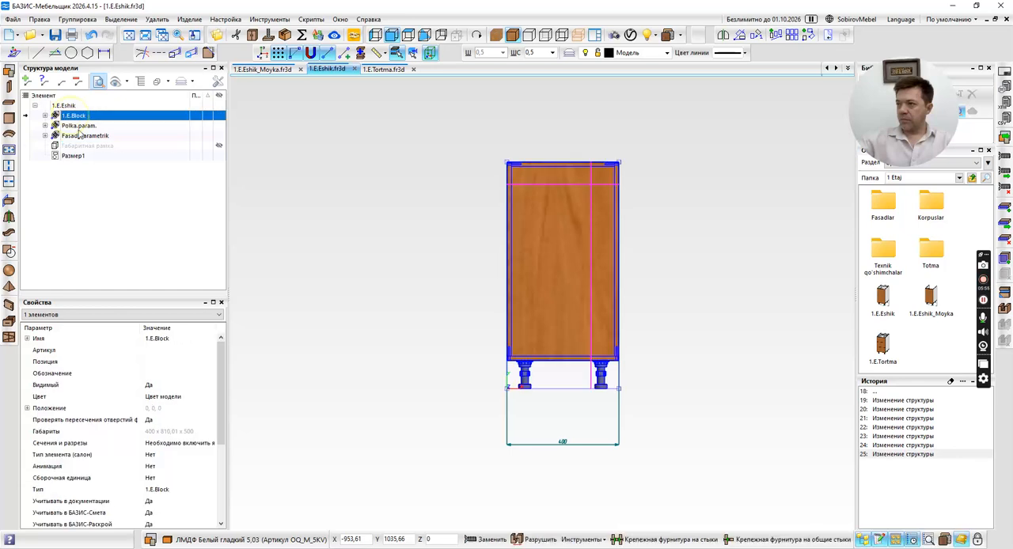
left_click(77, 136, "shift")
left_click_drag(52, 147, 53, 150)
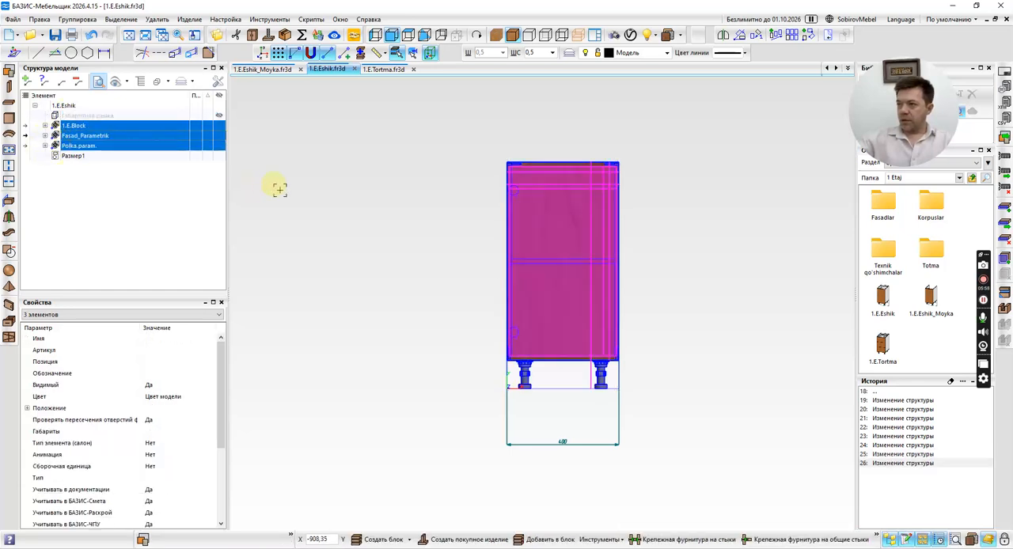
Compare the width dimension's place in the structures of 1.E.Eshik, 1.E.Eshik_Moyka and 1.E.Tortma, and check 1.E.Tortma's interior in wireframe.
left_click(89, 159)
left_click(266, 71)
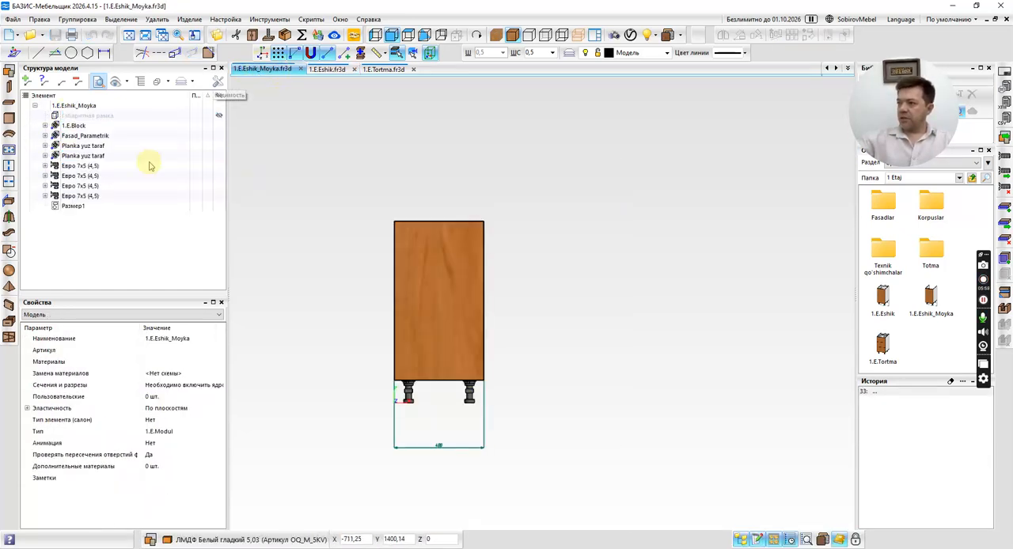
left_click(79, 207)
left_click(328, 70)
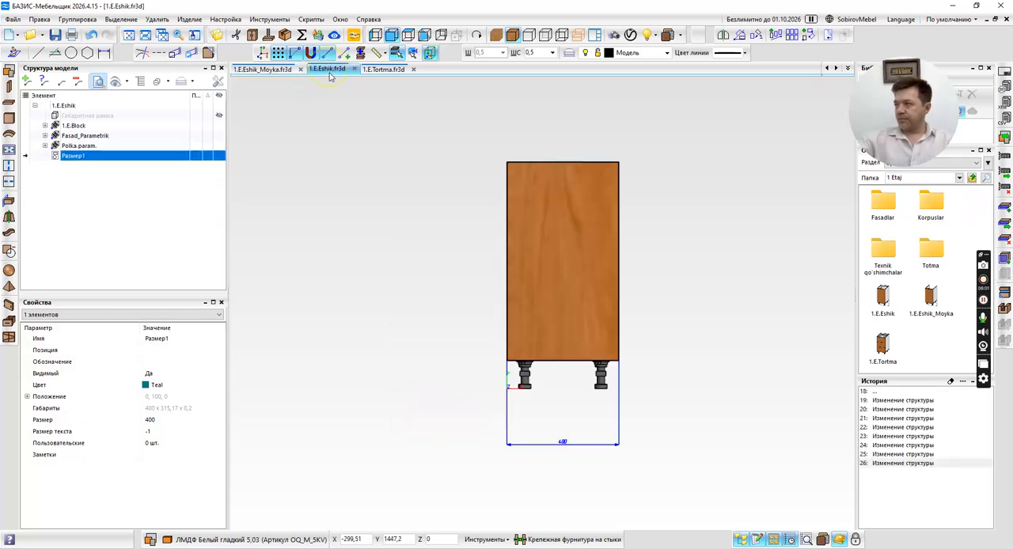
left_click(381, 69)
left_click(71, 146)
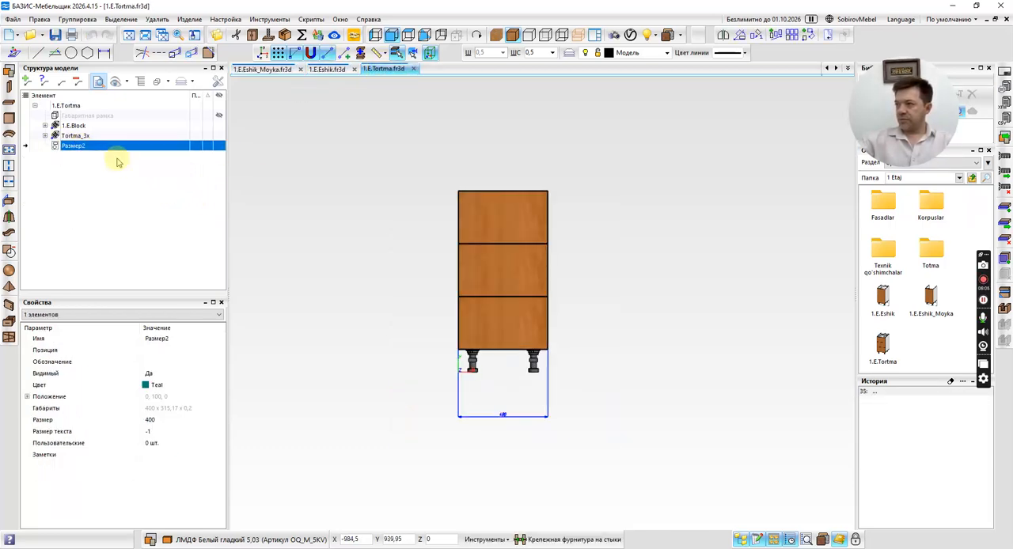
left_click(117, 162)
left_click(529, 36)
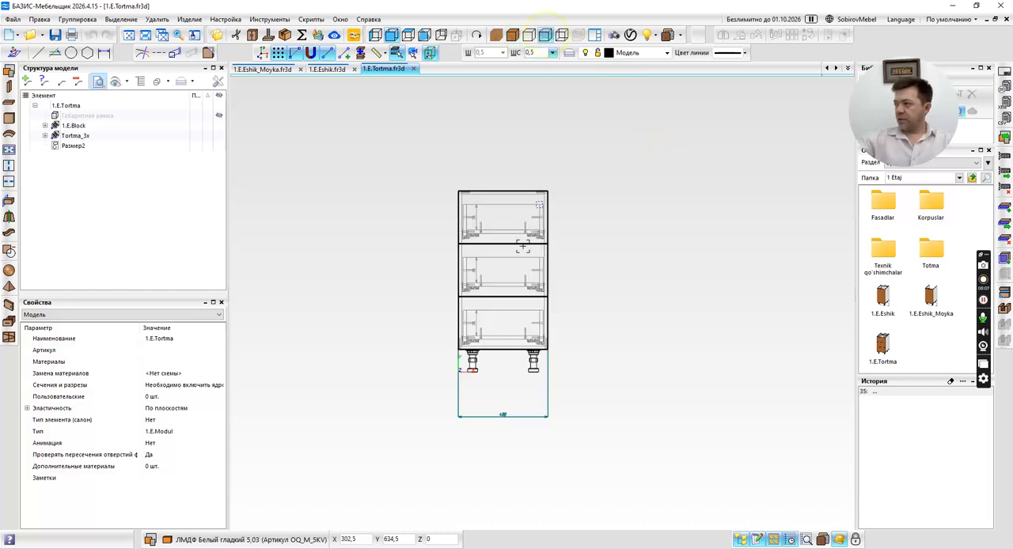
left_click(512, 35)
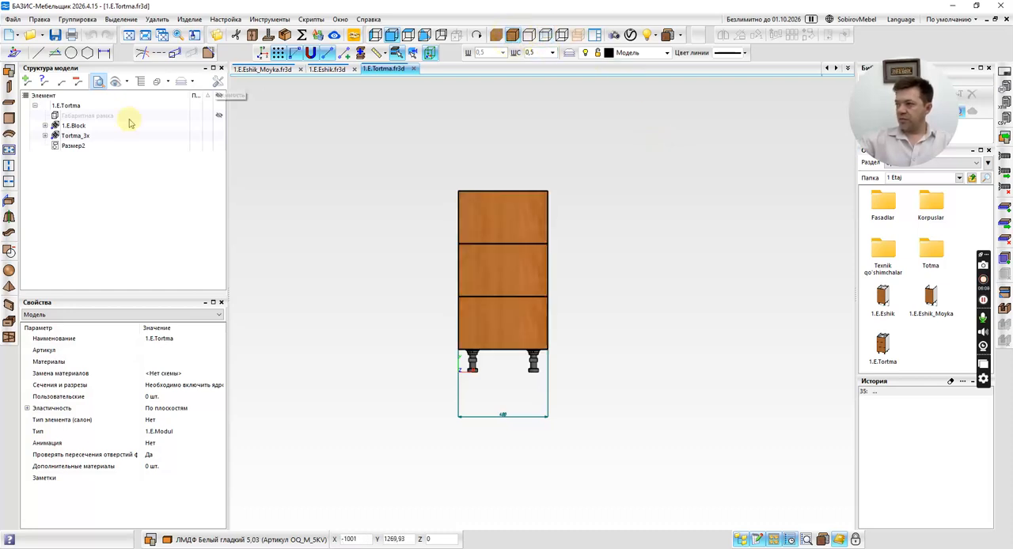
left_click(73, 146)
Clear the change history of 1.E.Eshik and 1.E.Tortma, and save and close both fragments.
left_click(327, 69)
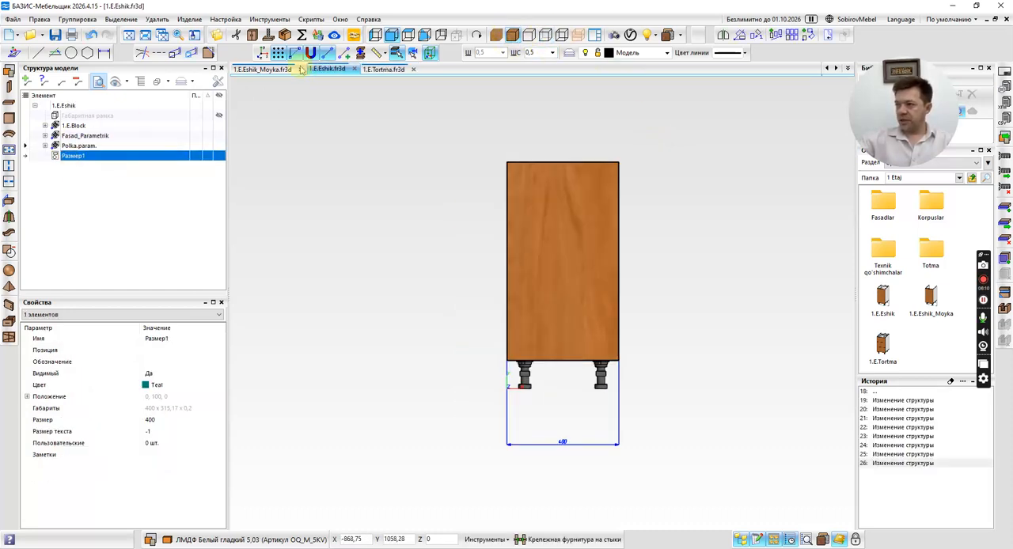
left_click(950, 382)
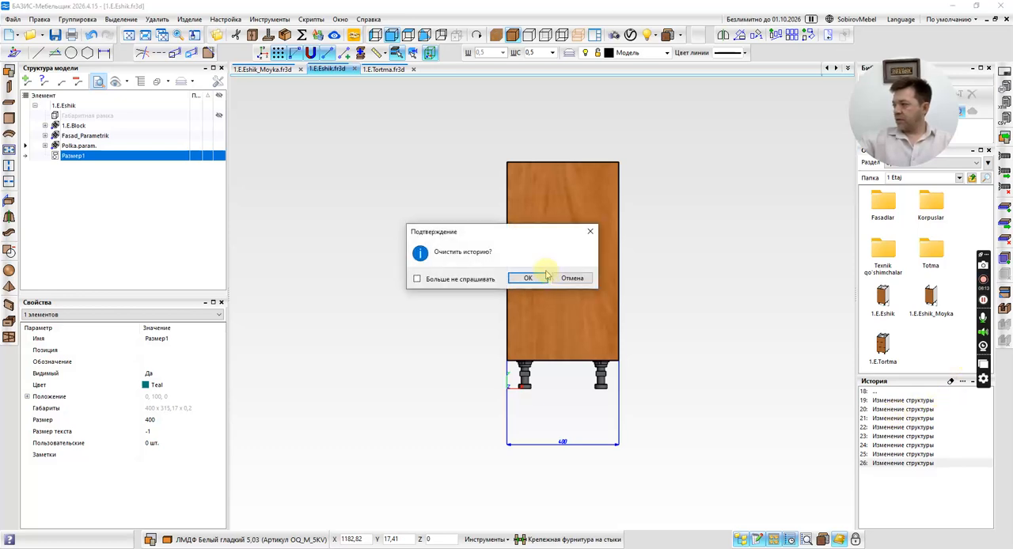
left_click(519, 278)
left_click(398, 70)
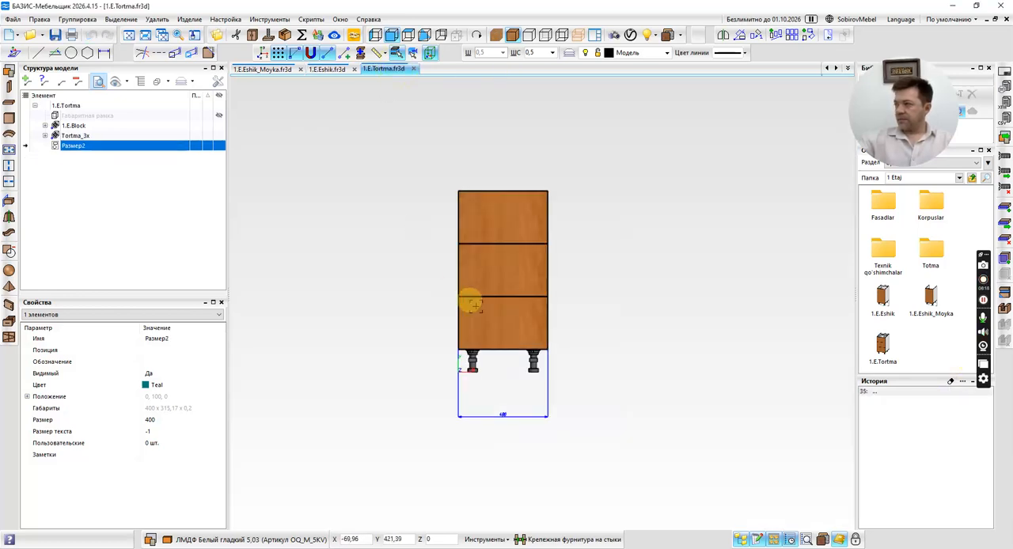
left_click(952, 383)
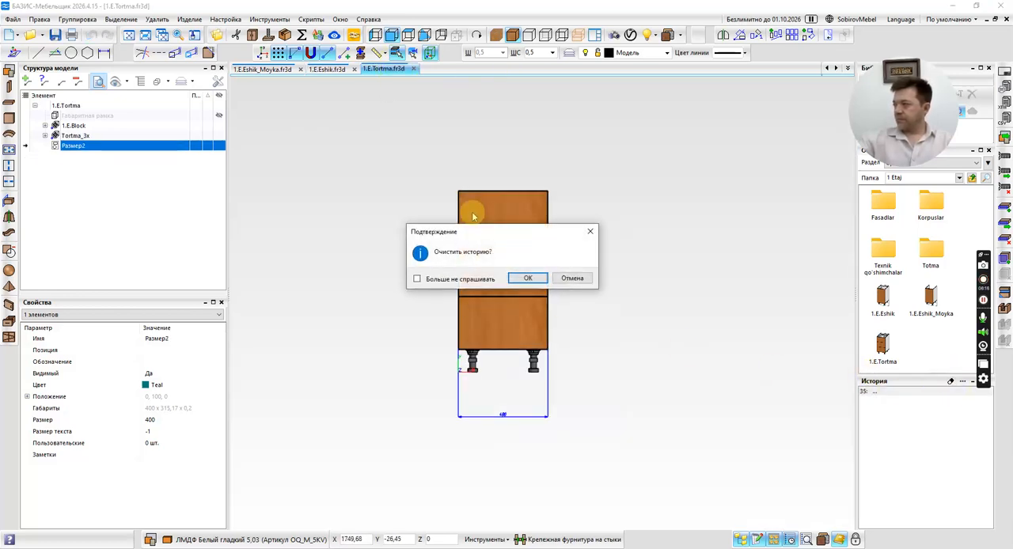
left_click(529, 278)
left_click(414, 69)
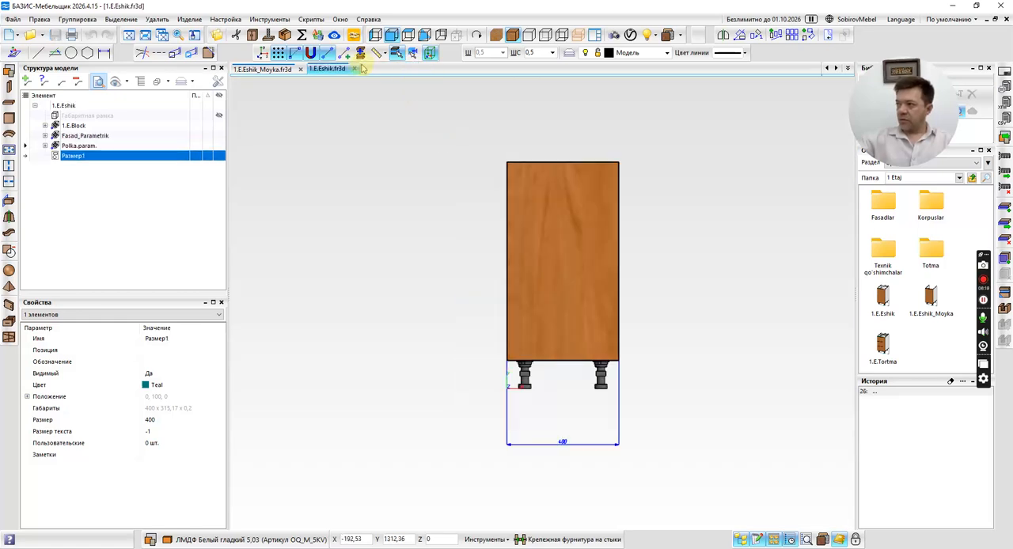
left_click(355, 69)
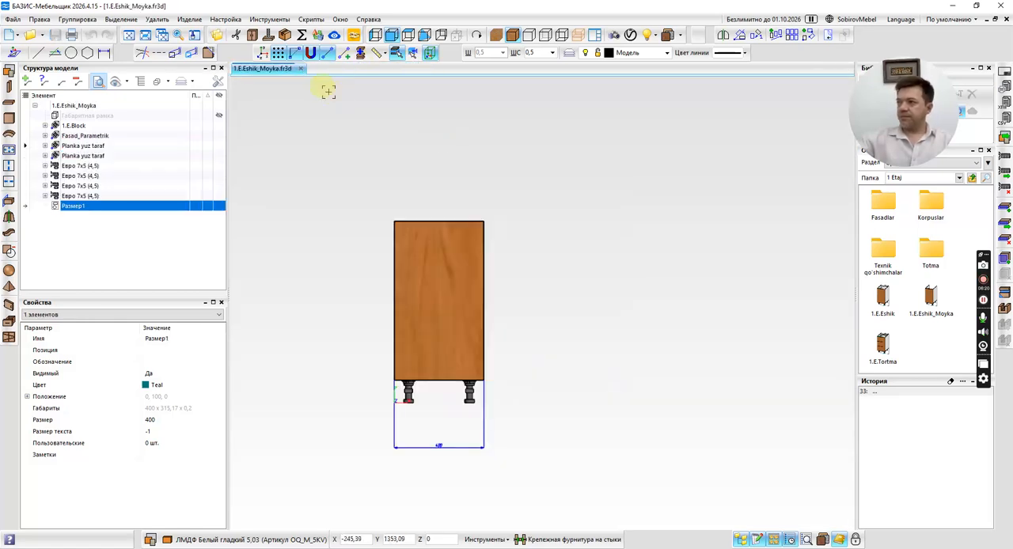
Save a copy of the 1.E.Eshik_Moyka fragment as 1.E.Eshik_Gaz+Pech in the 1 Etaj folder.
left_click(9, 18)
left_click(43, 76)
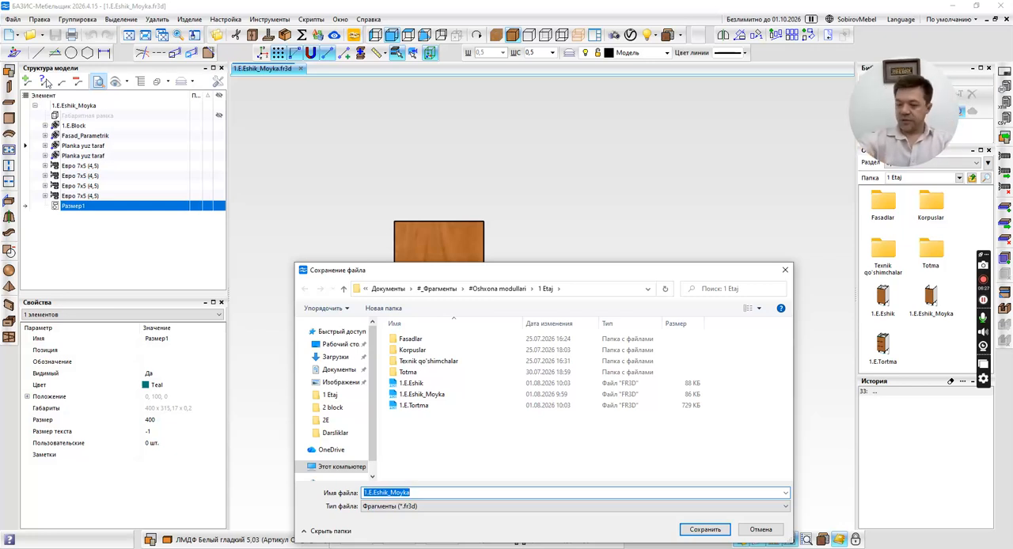
key("End")
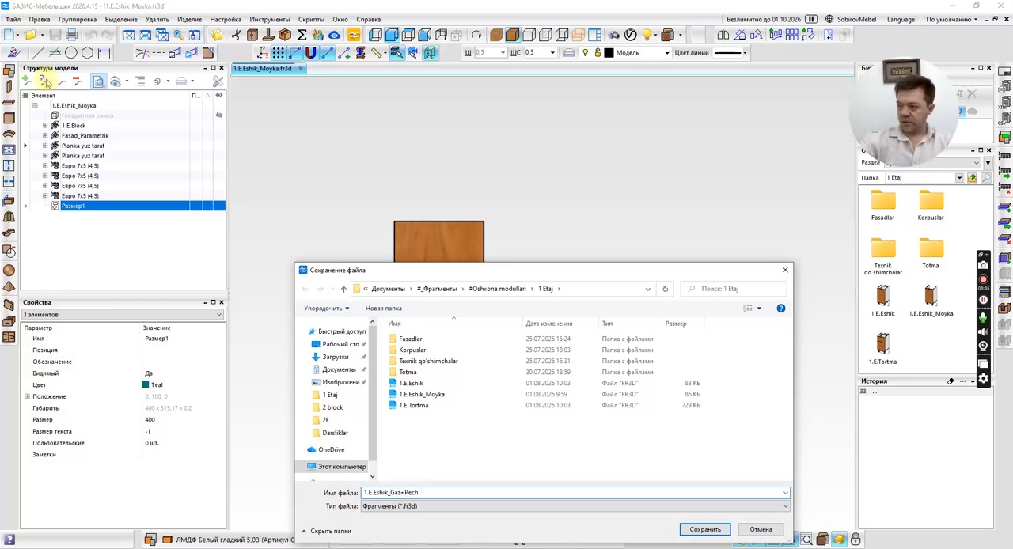
key("Return")
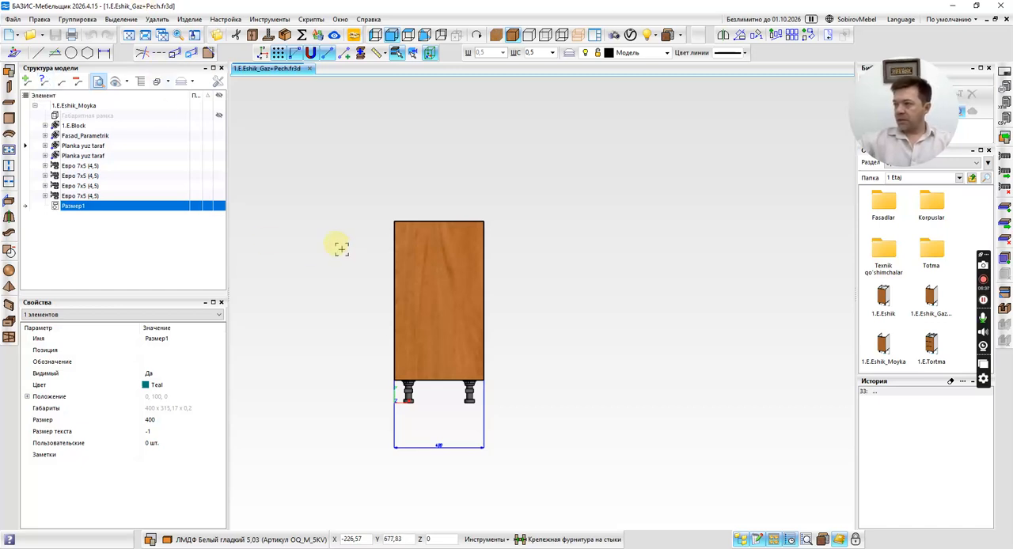
middle_click_drag(335, 242, 377, 261)
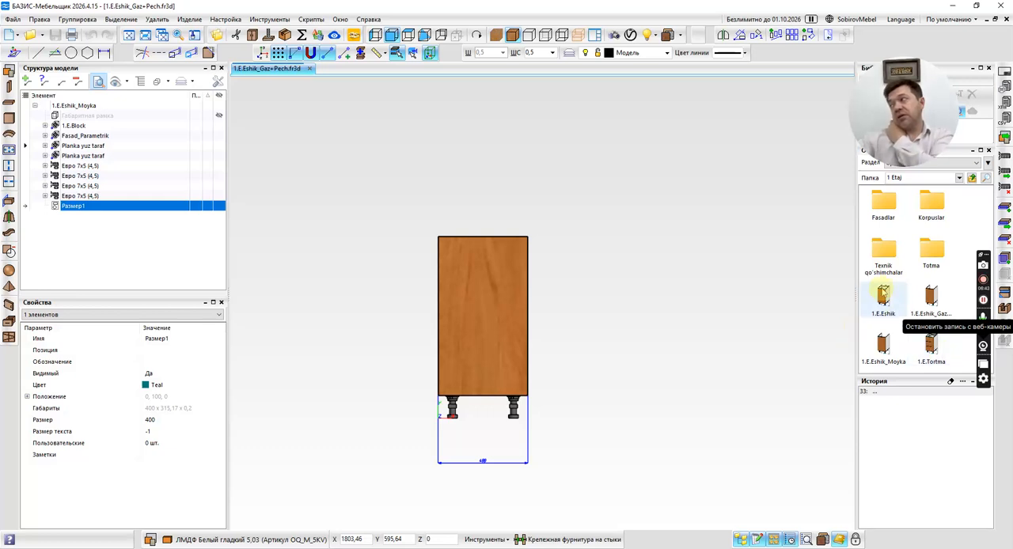
left_click_drag(885, 294, 676, 252)
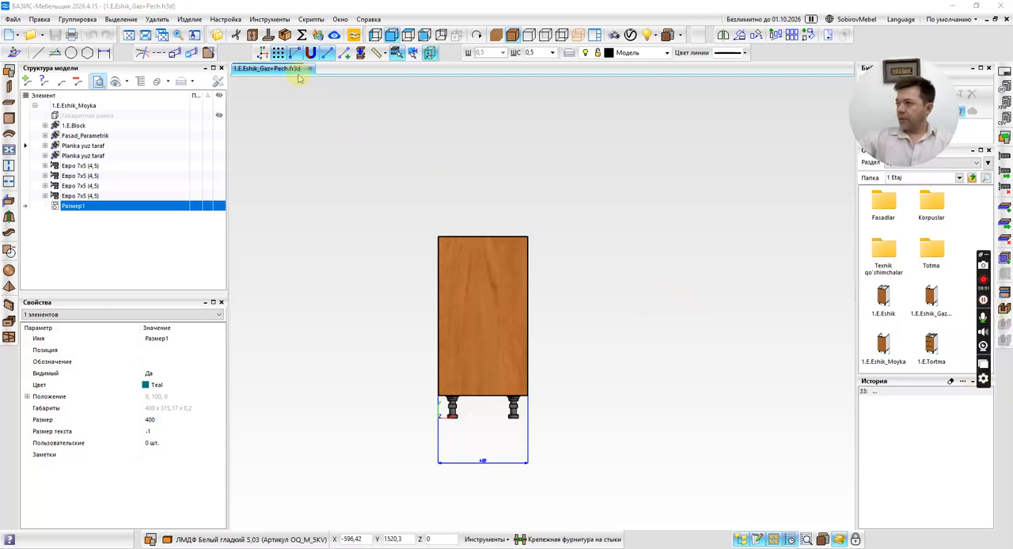
middle_click_drag(533, 273, 518, 249)
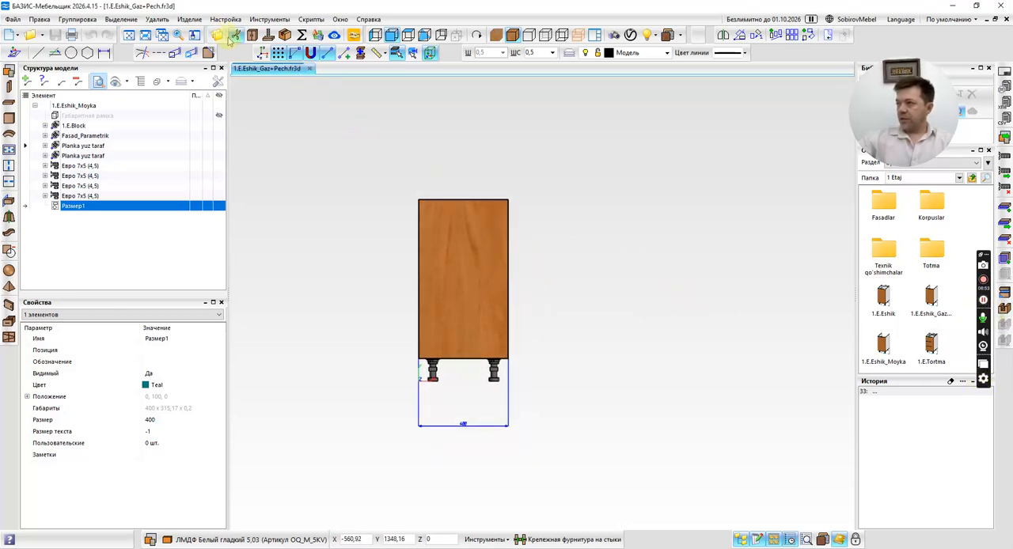
Change the product name in the product parameters to 1.E.Gaz+Pech.
left_click(190, 19)
left_click(213, 35)
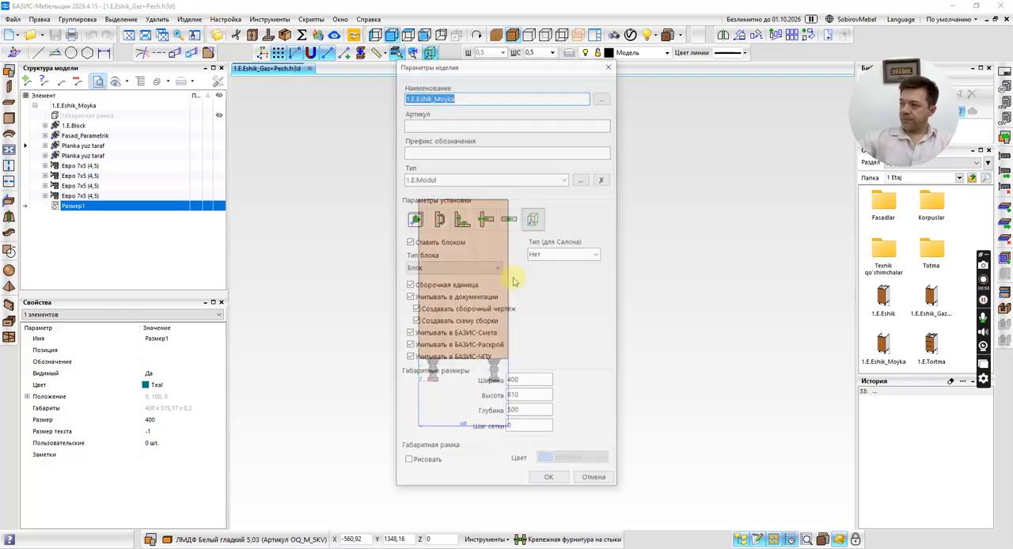
left_click(456, 95)
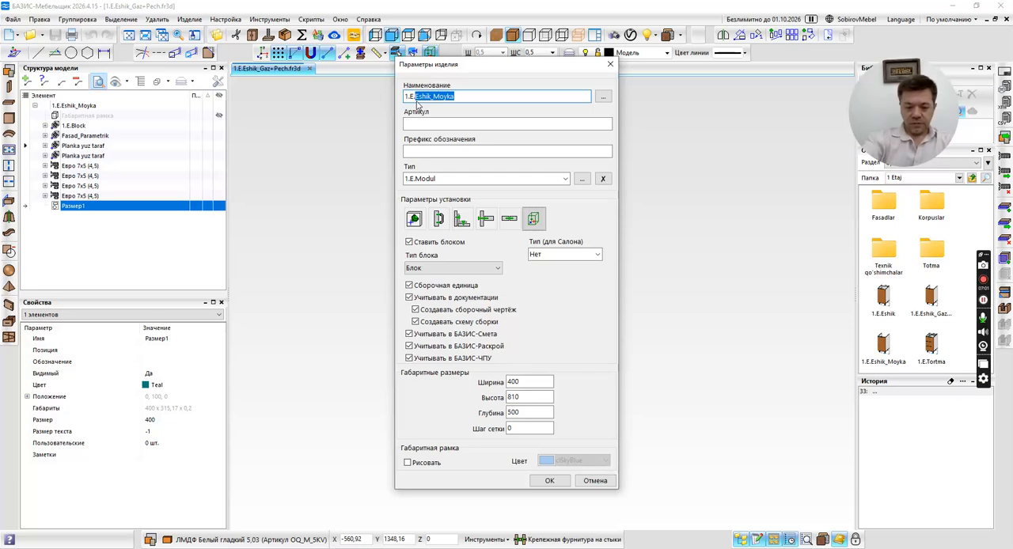
type("Gaz+Pech")
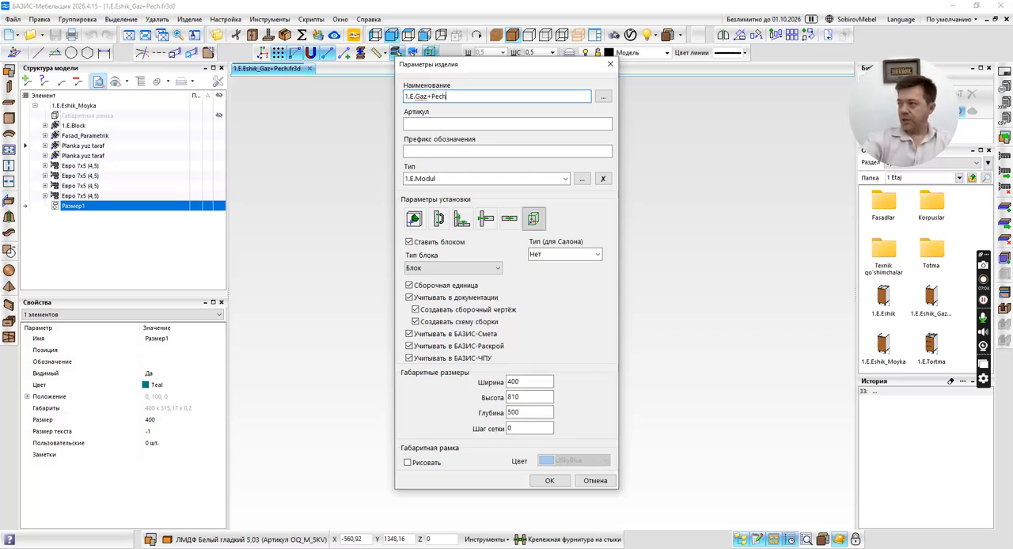
key("ctrl+a")
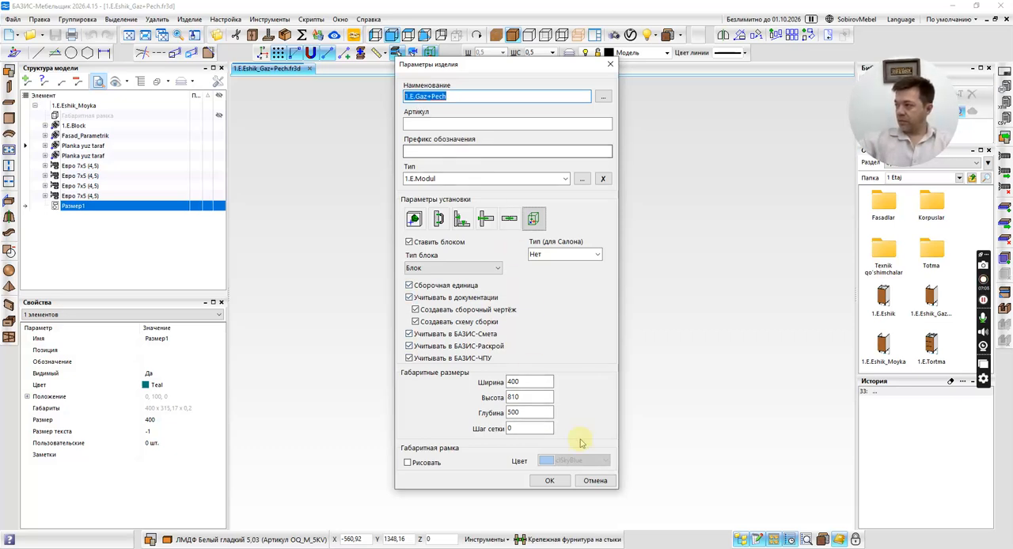
left_click(557, 479)
Rename the file 1.E.Eshik_Gaz+Pech in the 1 Etaj folder as 1.E.Gaz+Pech and save the fragment over it.
left_click(13, 19)
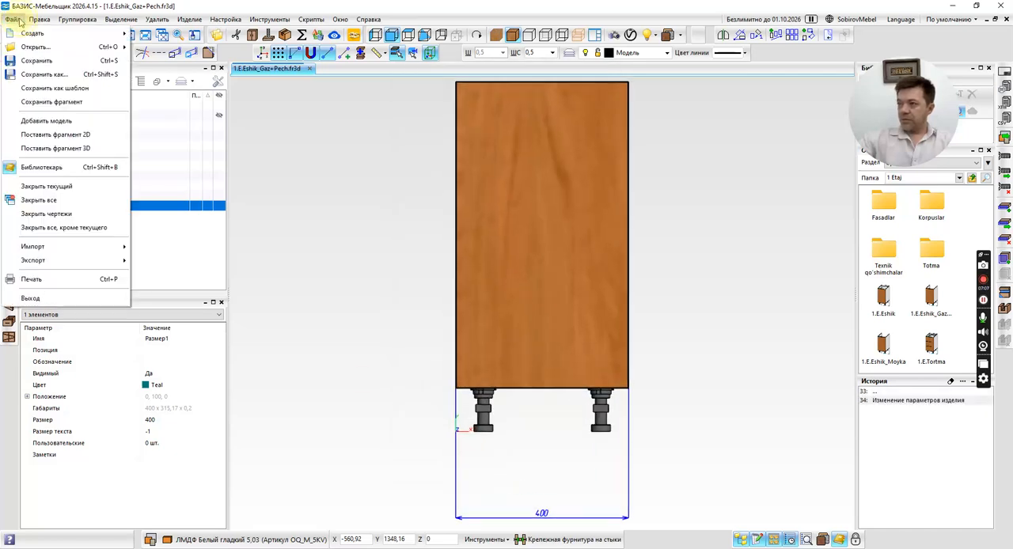
left_click(39, 74)
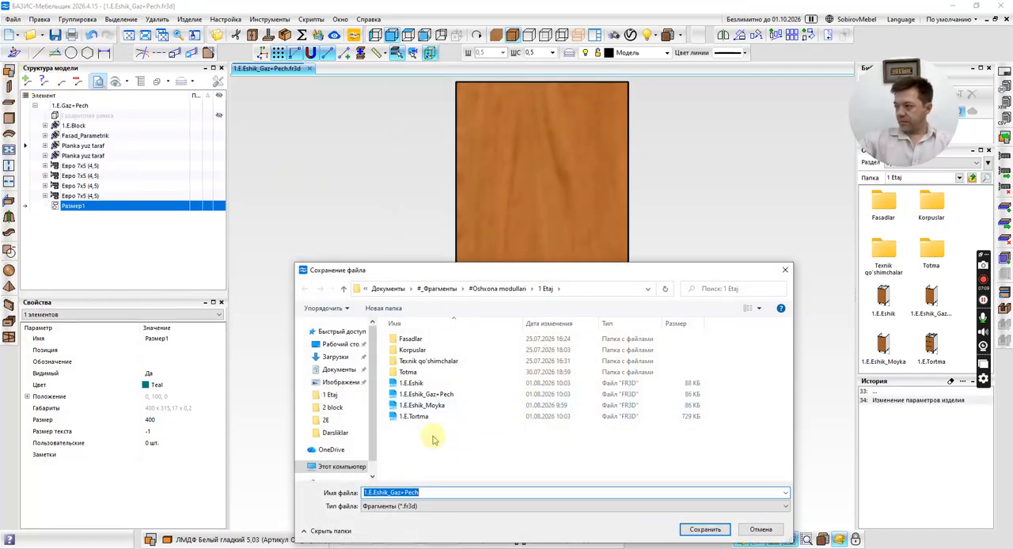
left_click(432, 395)
left_click(434, 395)
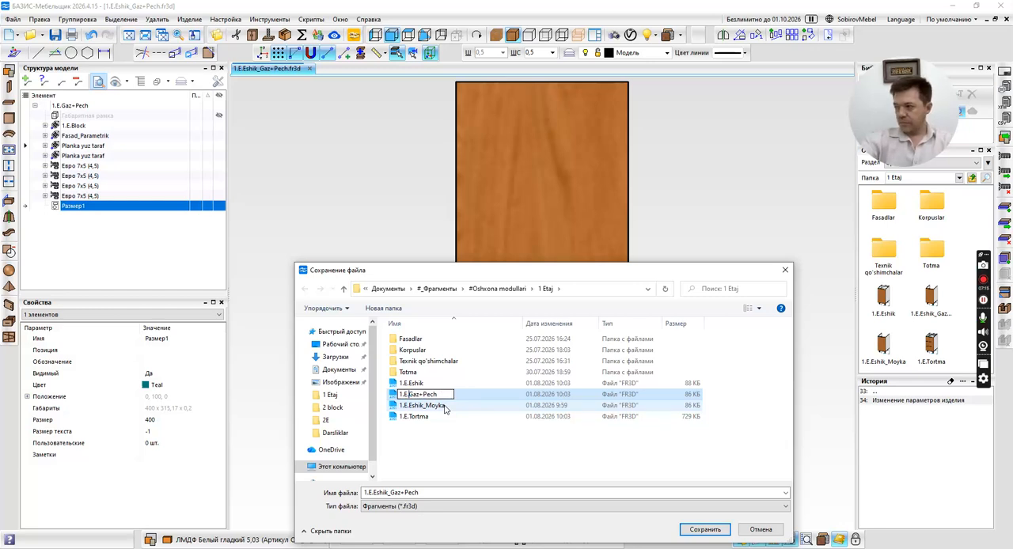
key("Return")
double_click(442, 406)
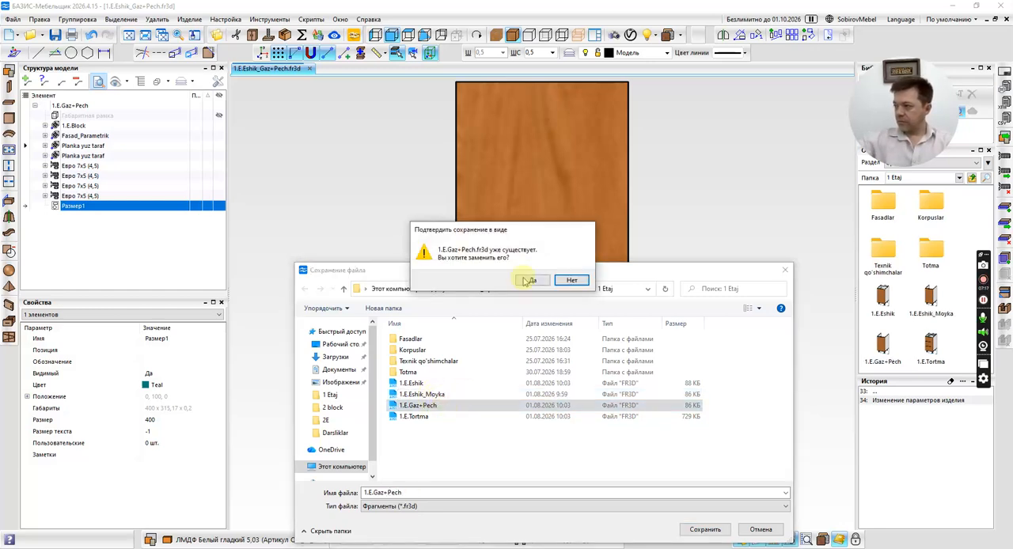
left_click(525, 278)
Open the product parameters of the 1.E.Gaz+Pech fragment.
scroll(443, 340, "down", 4)
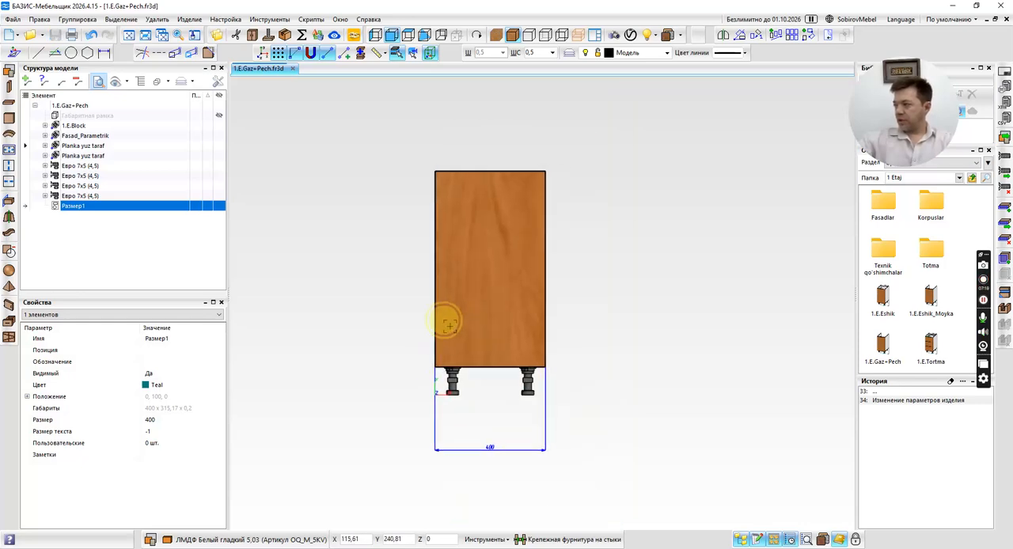
left_click(190, 19)
left_click(214, 34)
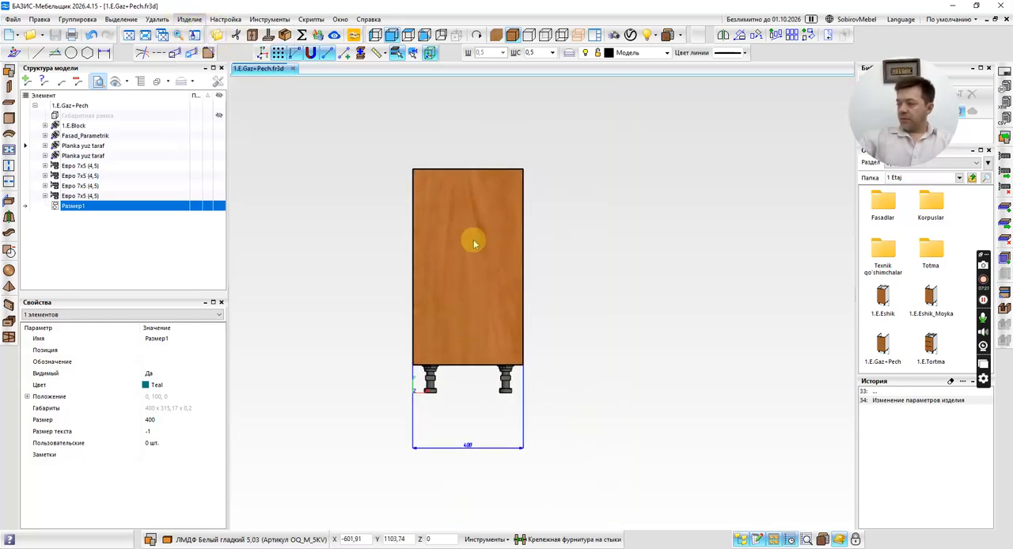
Switch to the browser, open the Franke ovens result separately, and show the image results for "Установка Духового шкафа".
key("alt+Tab")
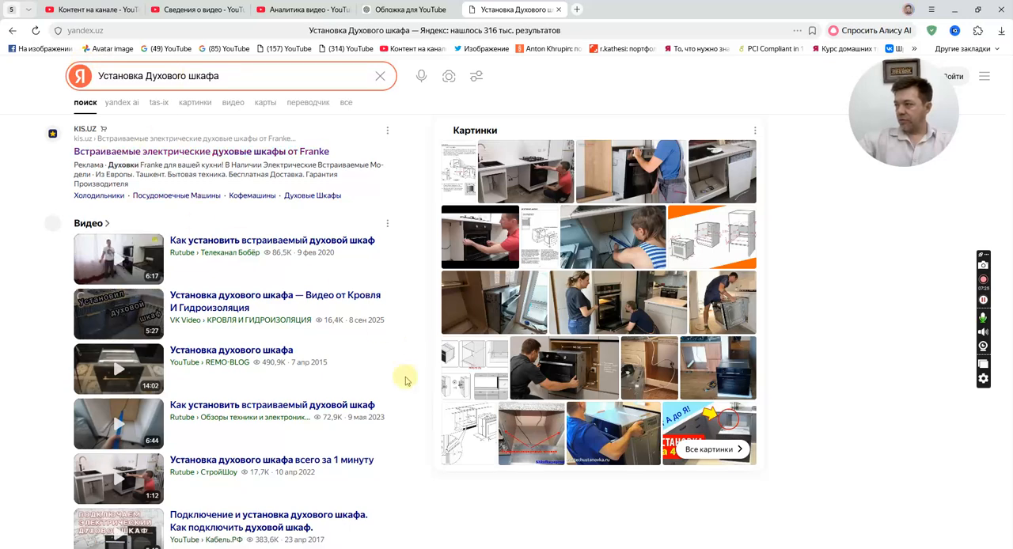
left_click(247, 154)
left_click(506, 12)
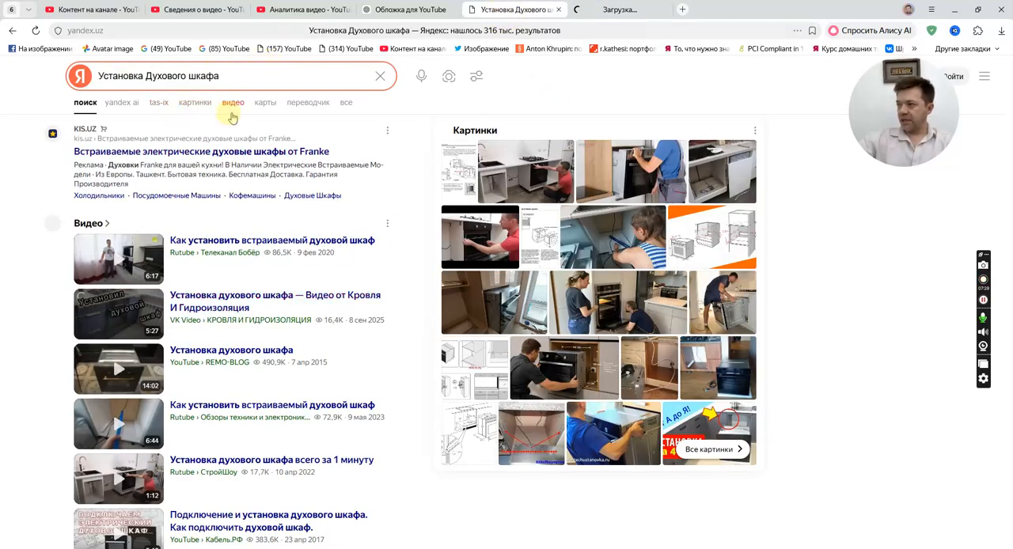
left_click(198, 104)
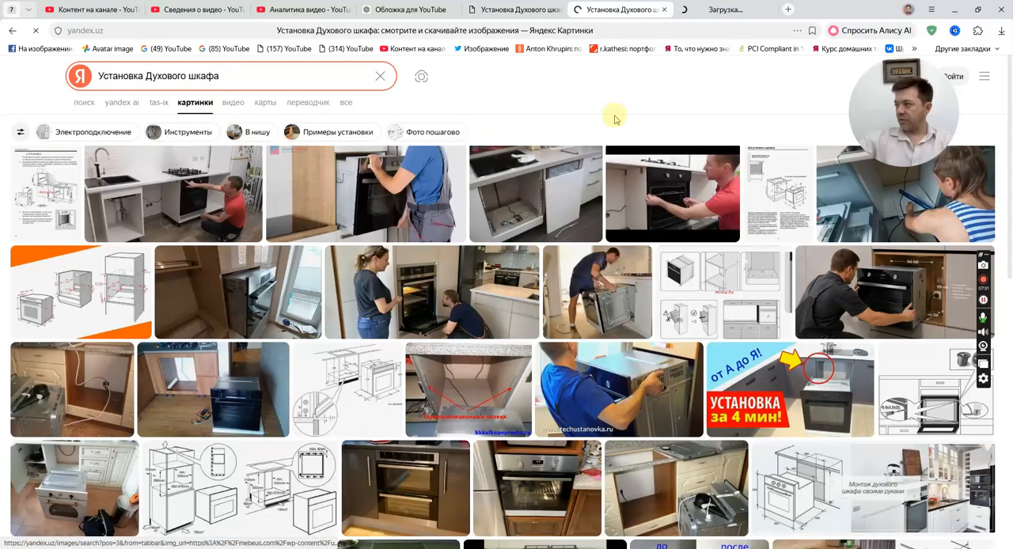
Examine the niche and oven dimensions in the Electrolux built-in oven installation diagram, and close the image preview.
mouse_move(69, 296)
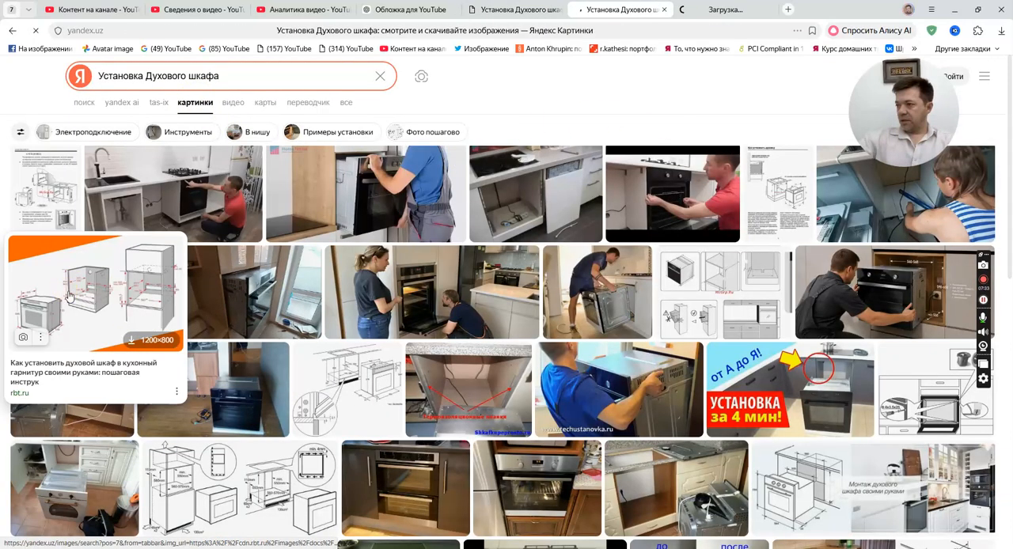
mouse_move(46, 204)
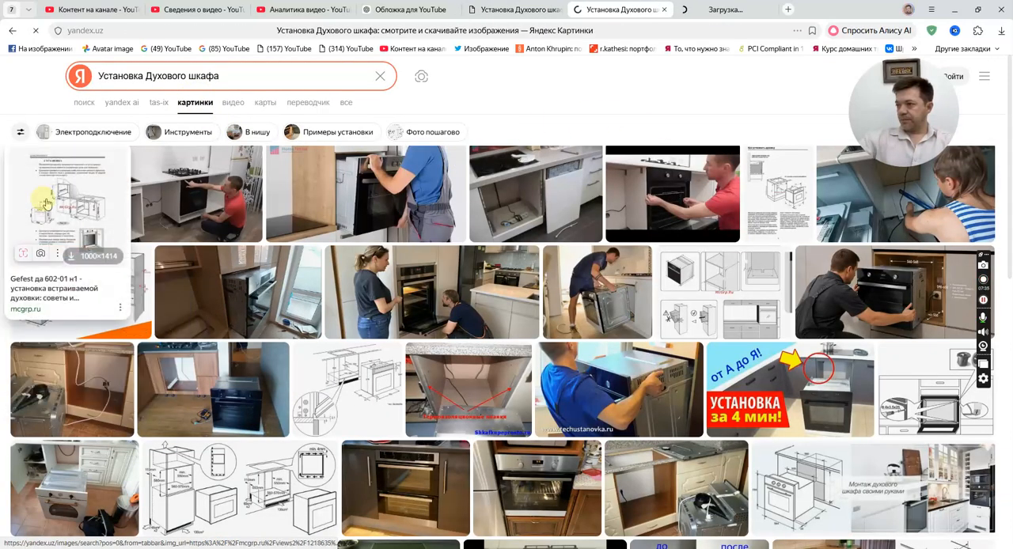
left_click(336, 372)
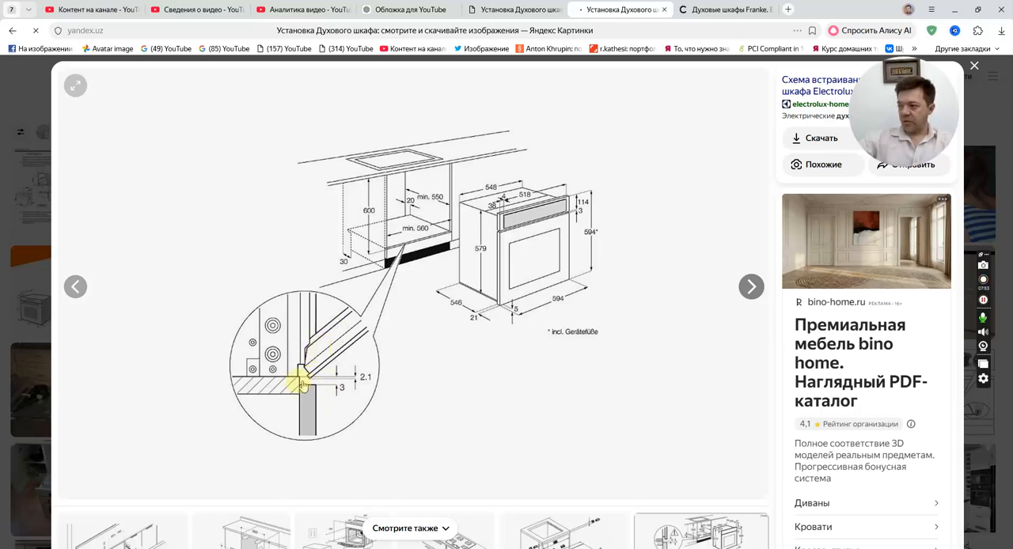
scroll(521, 371, "down", 2)
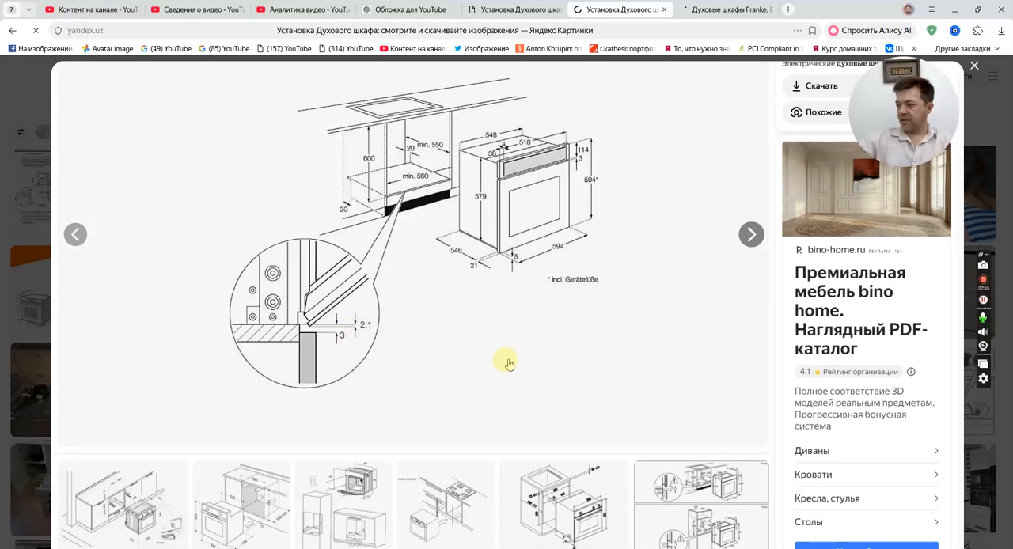
scroll(507, 362, "up", 2)
left_click(13, 221)
Browse the Franke ovens on kis.uz and open the product page of the Smart 97 oven.
left_click(713, 9)
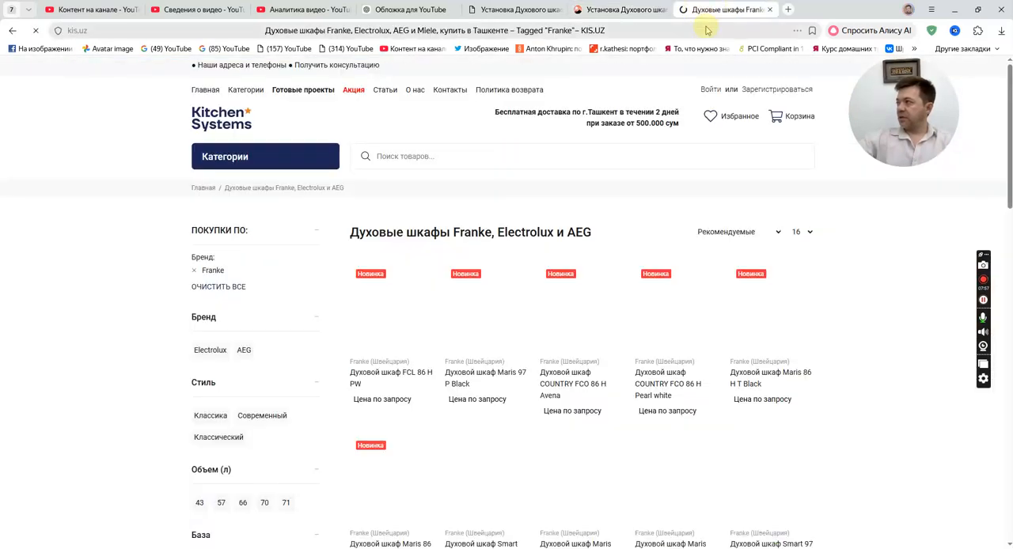
mouse_move(616, 10)
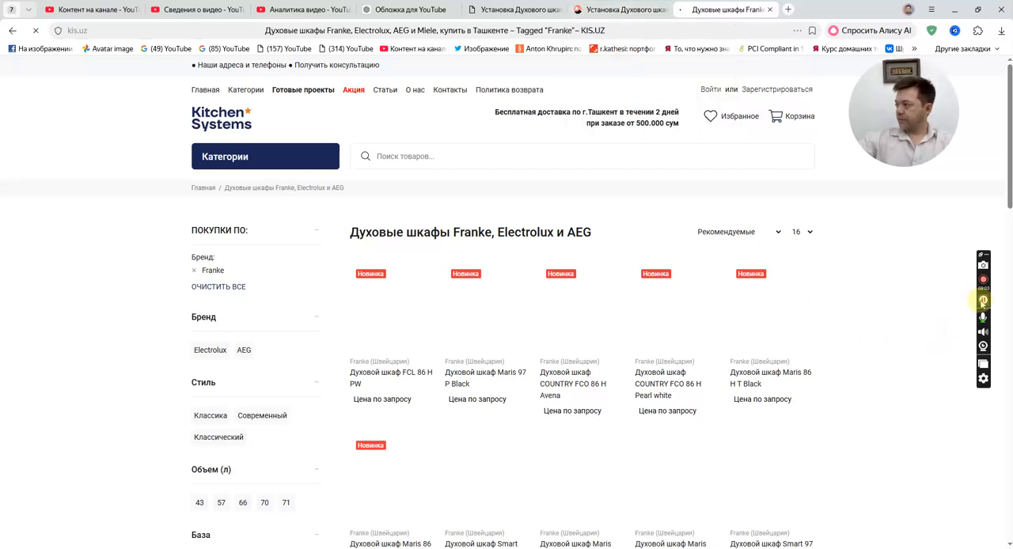
scroll(879, 319, "down", 2)
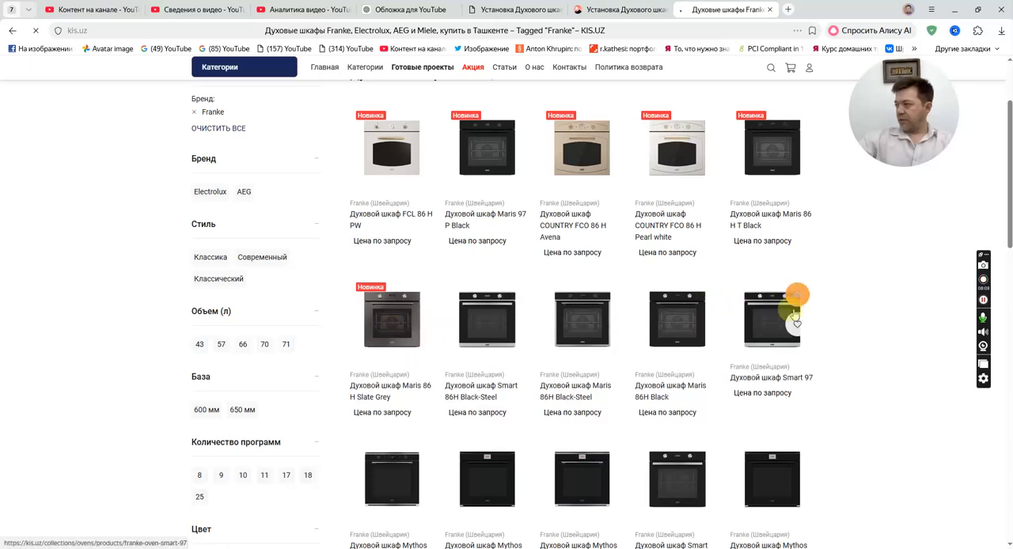
scroll(473, 151, "up", 2)
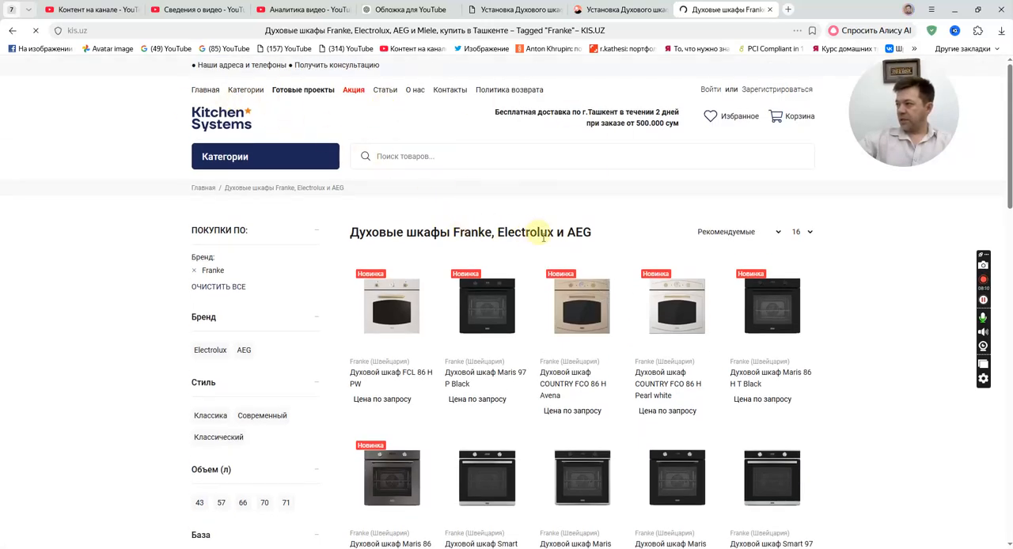
scroll(866, 339, "down", 2)
left_click(768, 320)
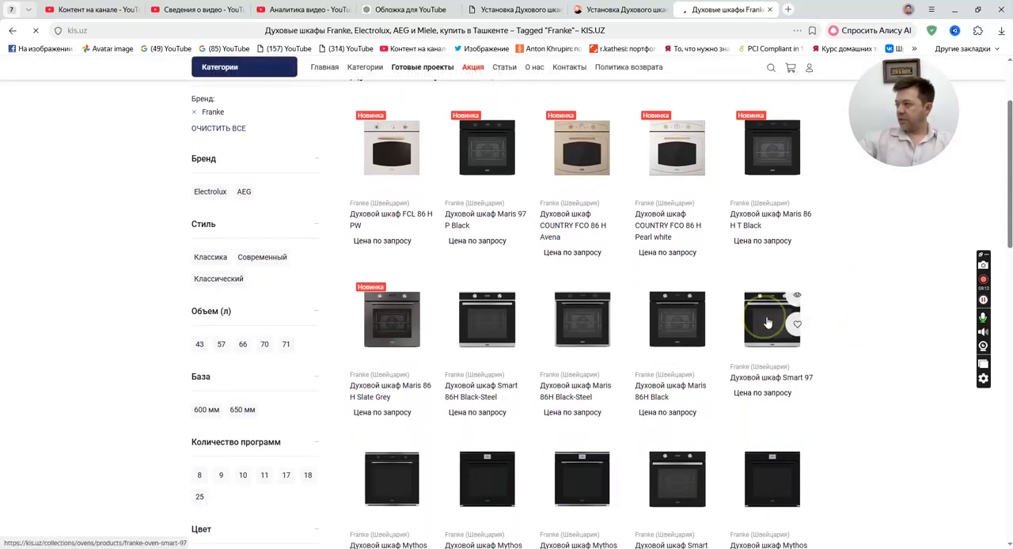
Look through the Smart 97 product page, reload it, and show the oven's installation drawing in the gallery.
scroll(552, 319, "down", 2)
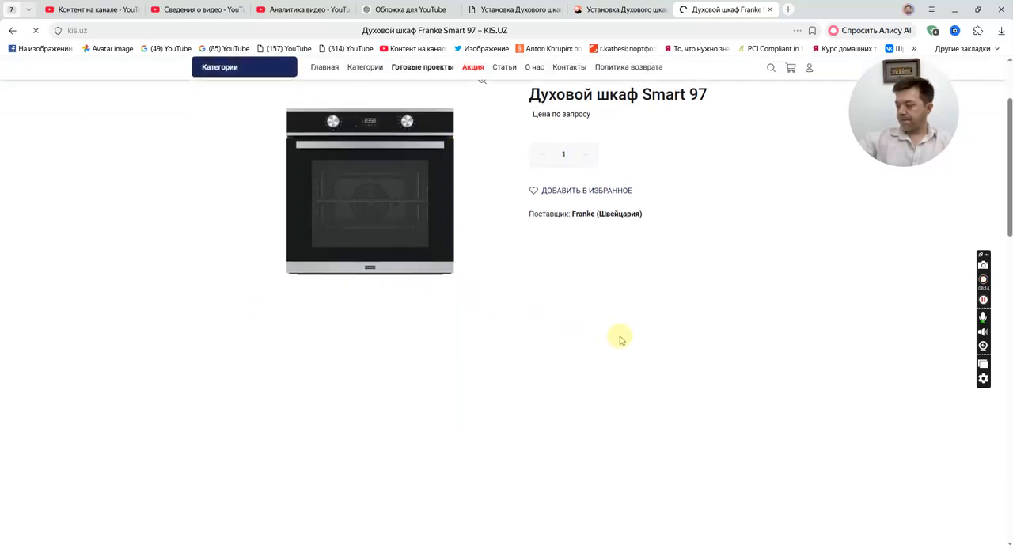
scroll(622, 344, "down", 5)
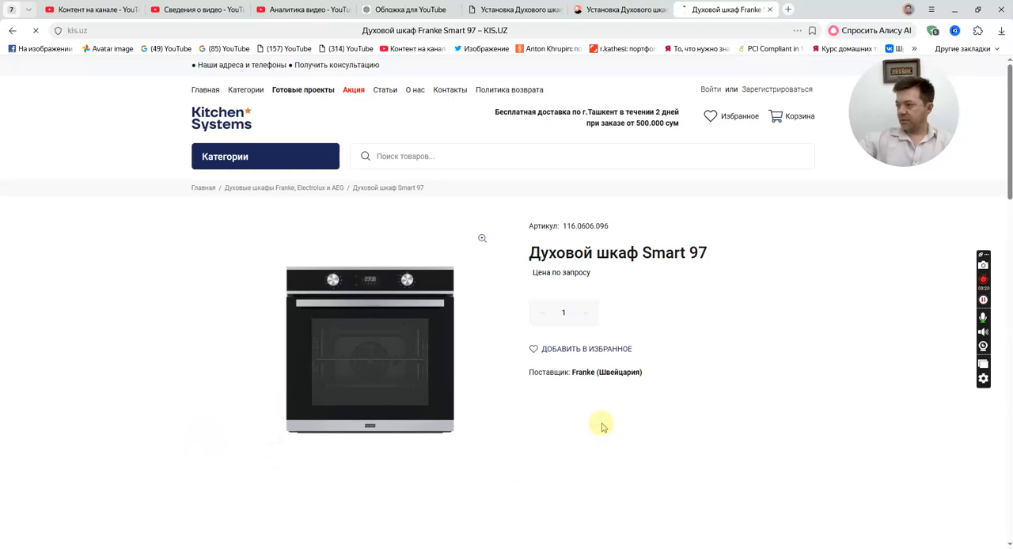
left_click(984, 302)
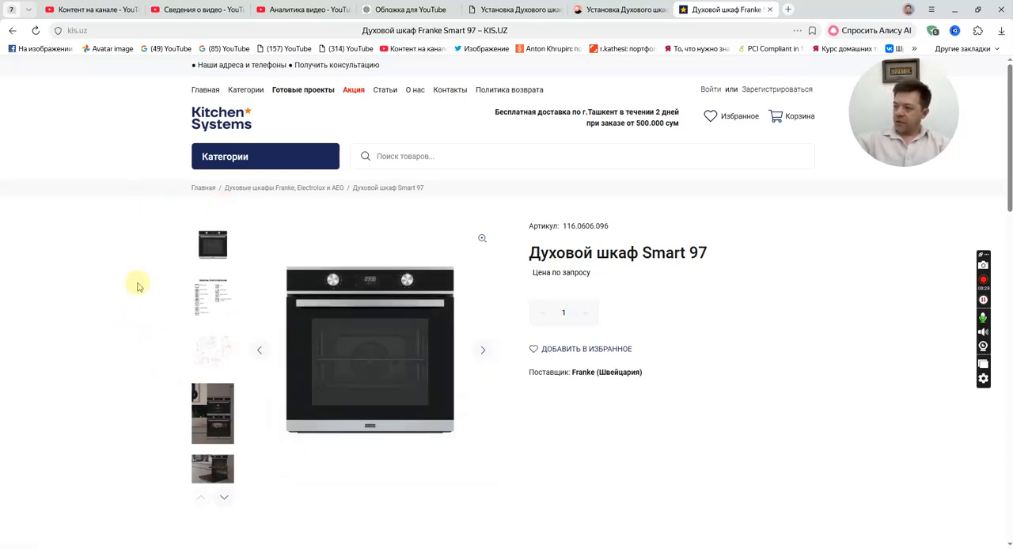
left_click(35, 30)
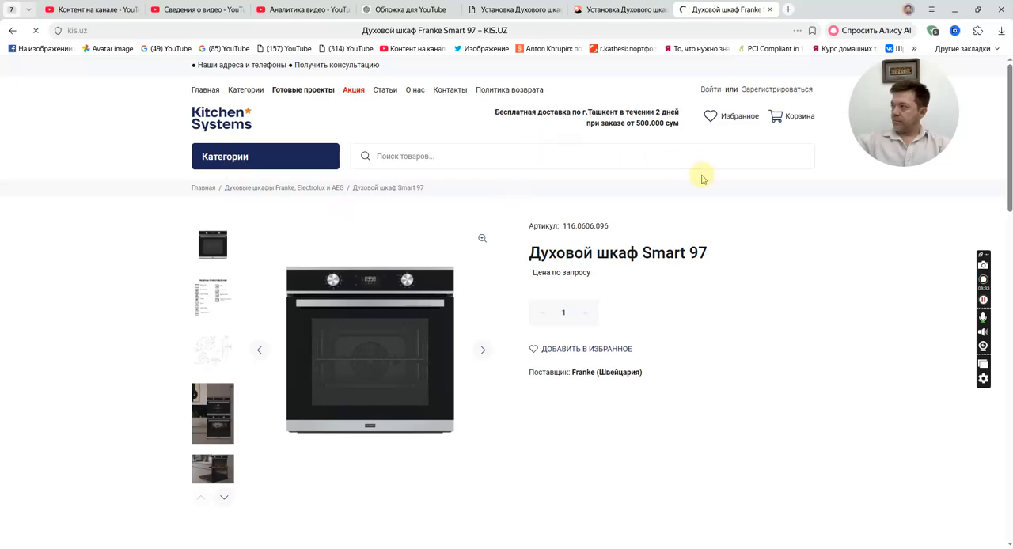
left_click(1001, 10)
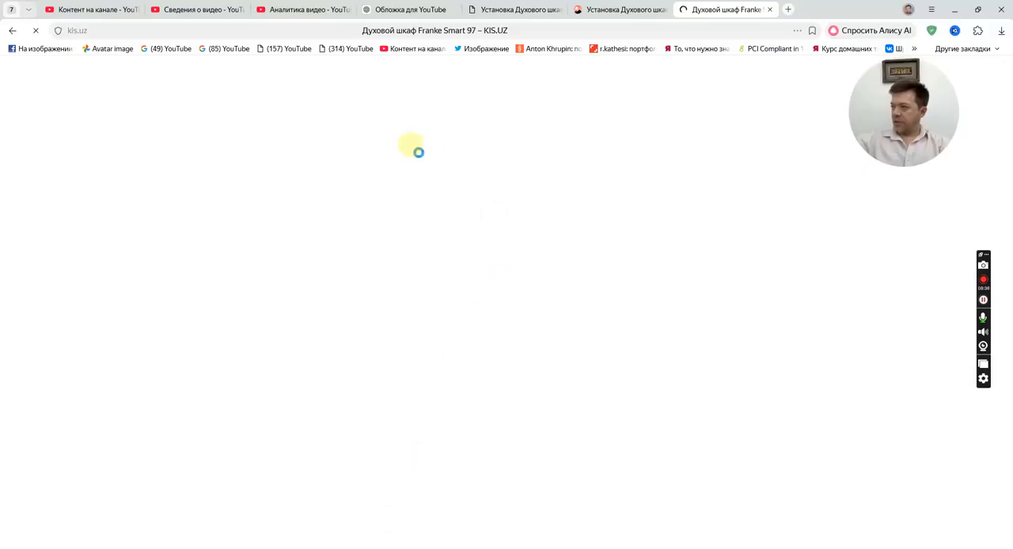
left_click(204, 349)
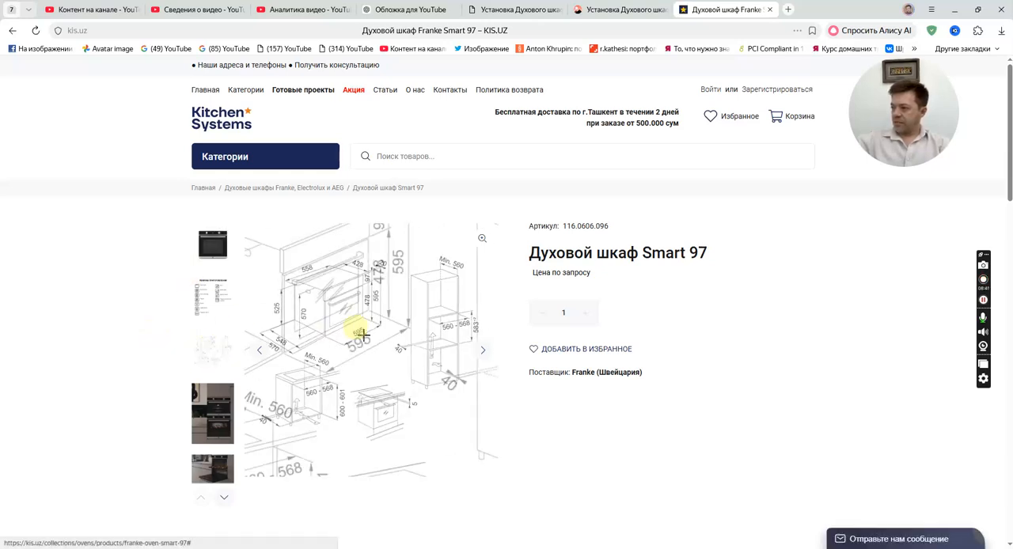
Open the Smart 97 installation drawing in its own browser tab, enlarge it, and examine the cabinet niche dimensions.
right_click(356, 340)
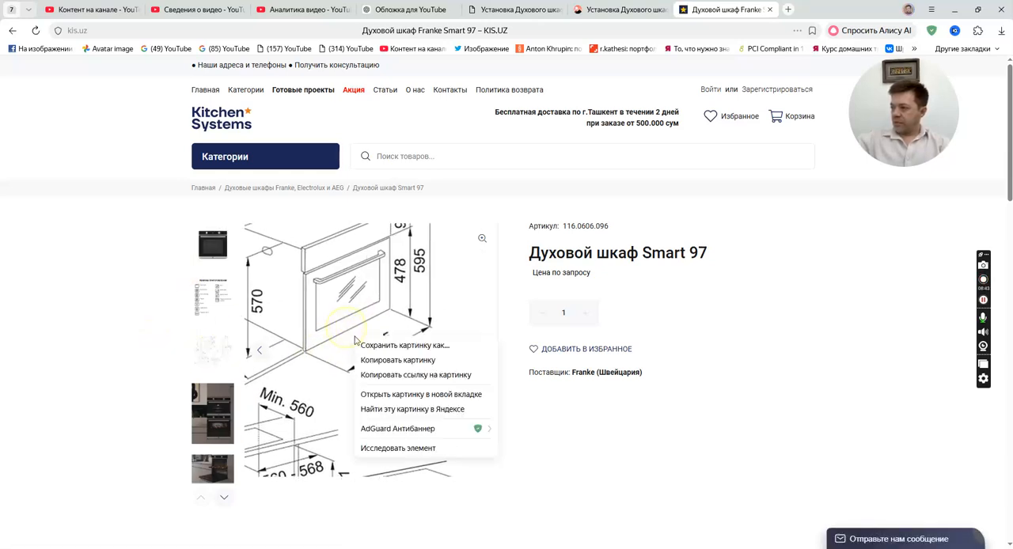
left_click(388, 396)
left_click(804, 9)
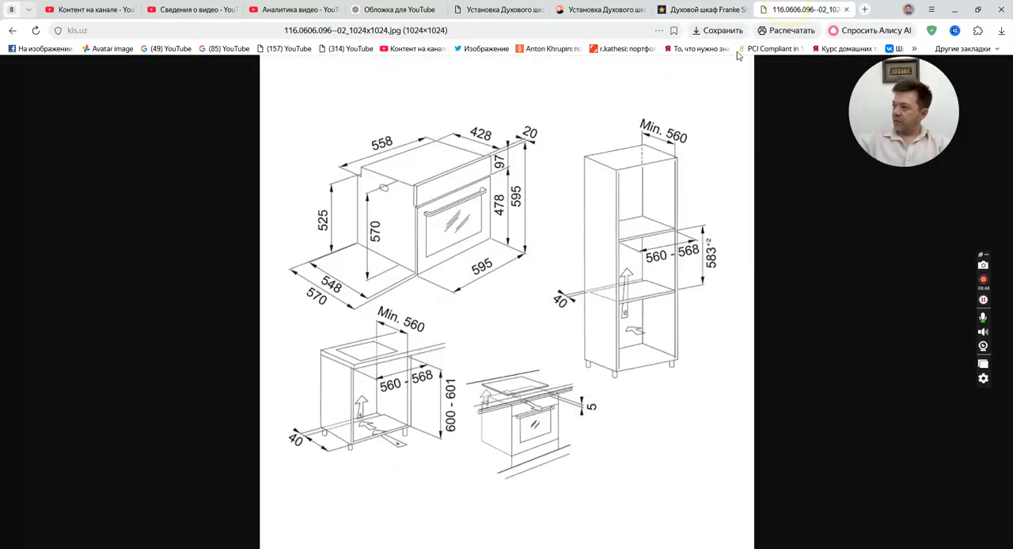
left_click(463, 351)
scroll(491, 323, "up", 1)
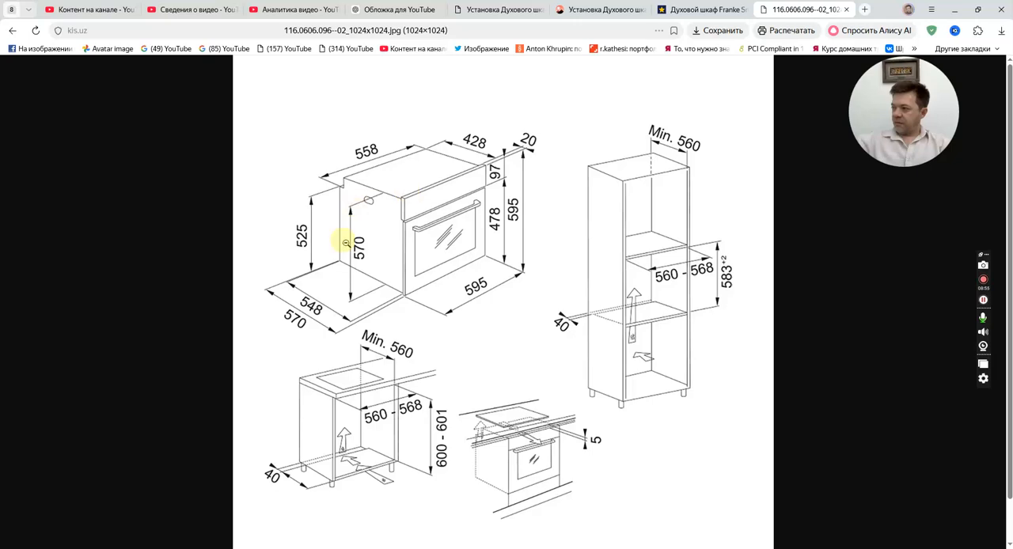
Switch back to БАЗИС-Мебельщик and set the overall width of the 1.E.Gaz+Pech product to 600.
left_click(402, 548)
double_click(529, 381)
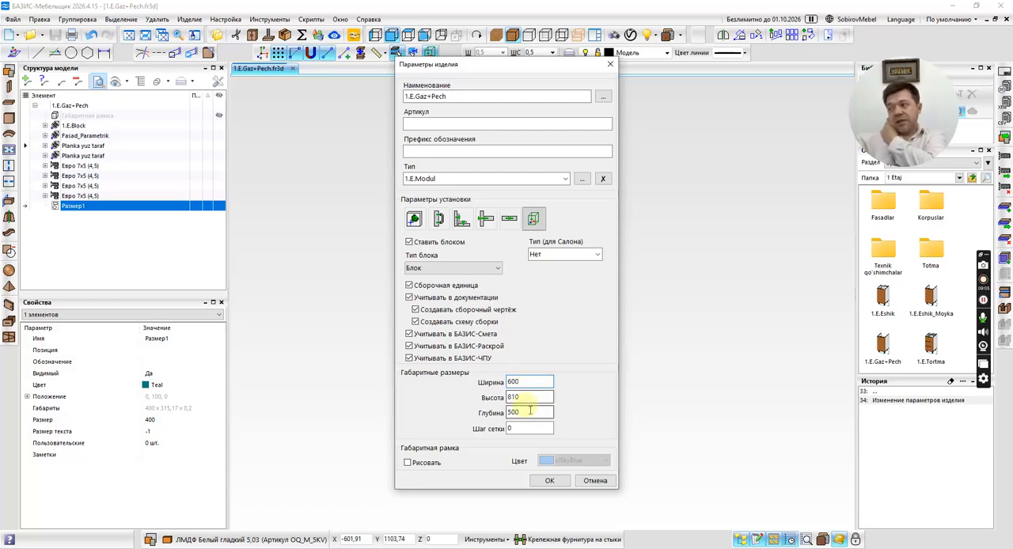
left_click(547, 483)
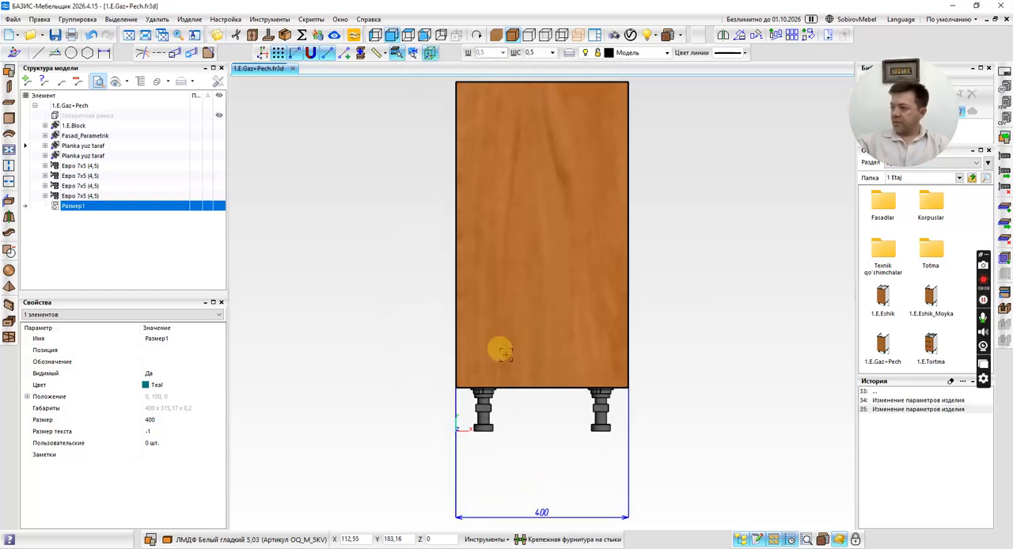
Restore the visibility of the product's overall frame and select the Fasad.tehnik block of the cabinet front.
right_click(75, 116)
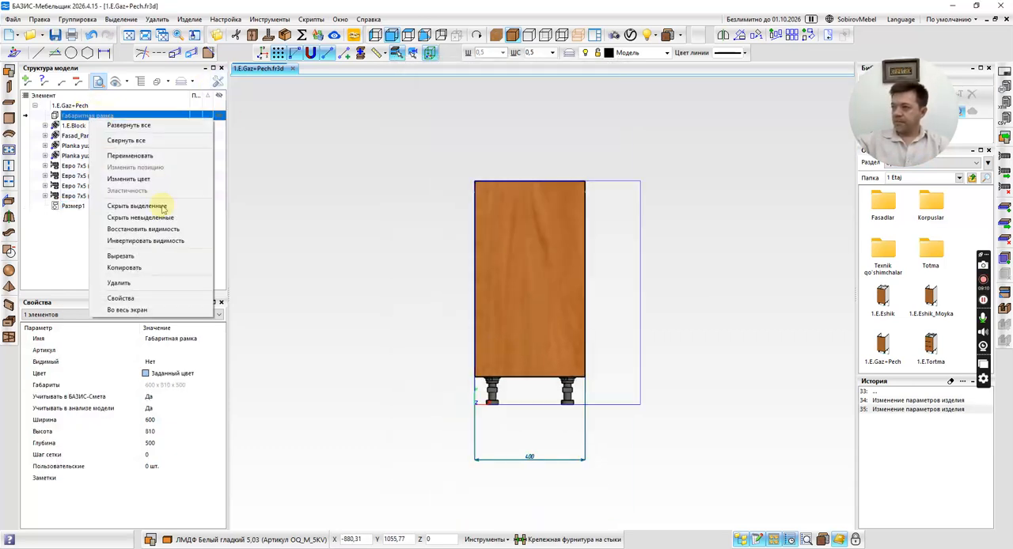
left_click(181, 227)
left_click(529, 296)
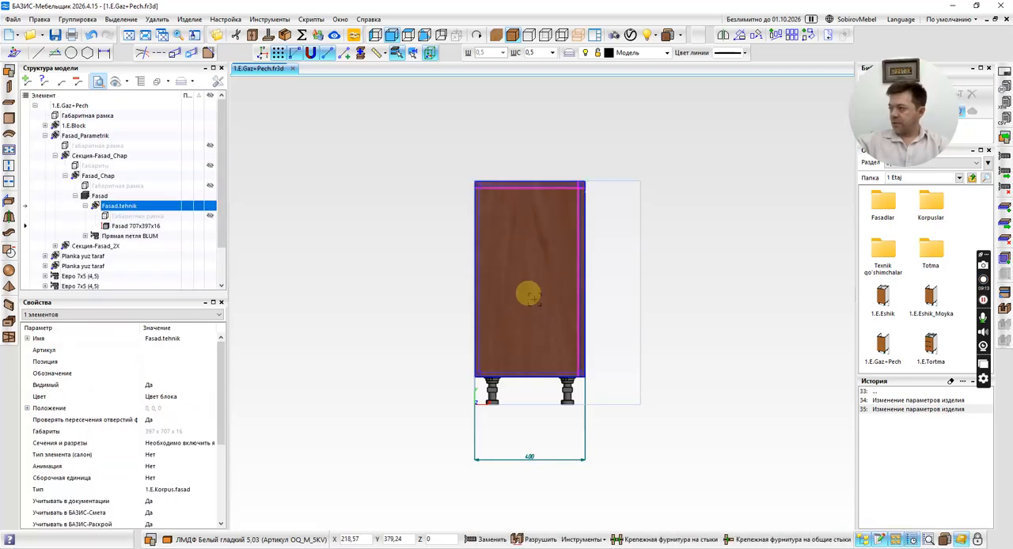
Delete the Fasad_Parametrik front block from the 1.E.Gaz+Pech cabinet.
left_click(529, 297)
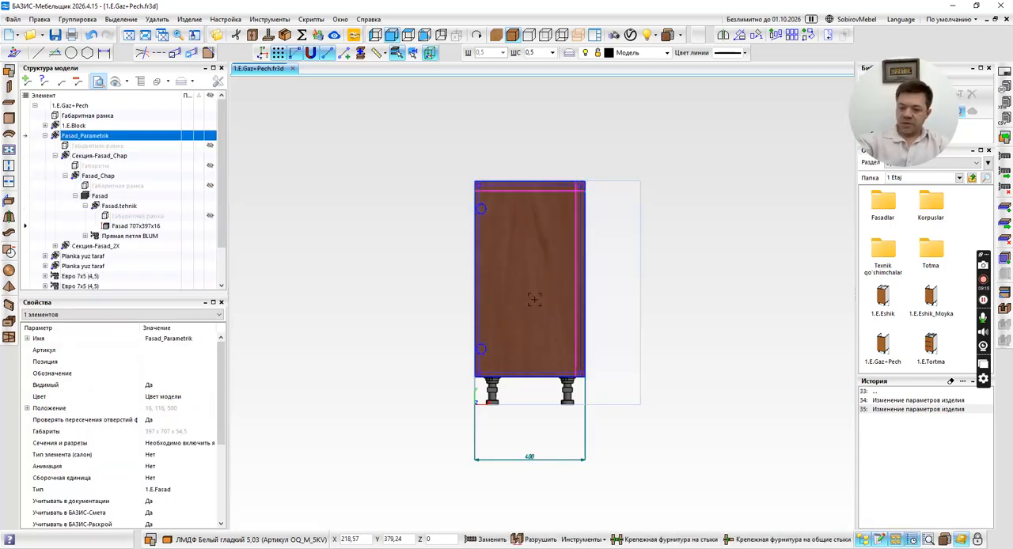
key("Delete")
left_click(535, 366)
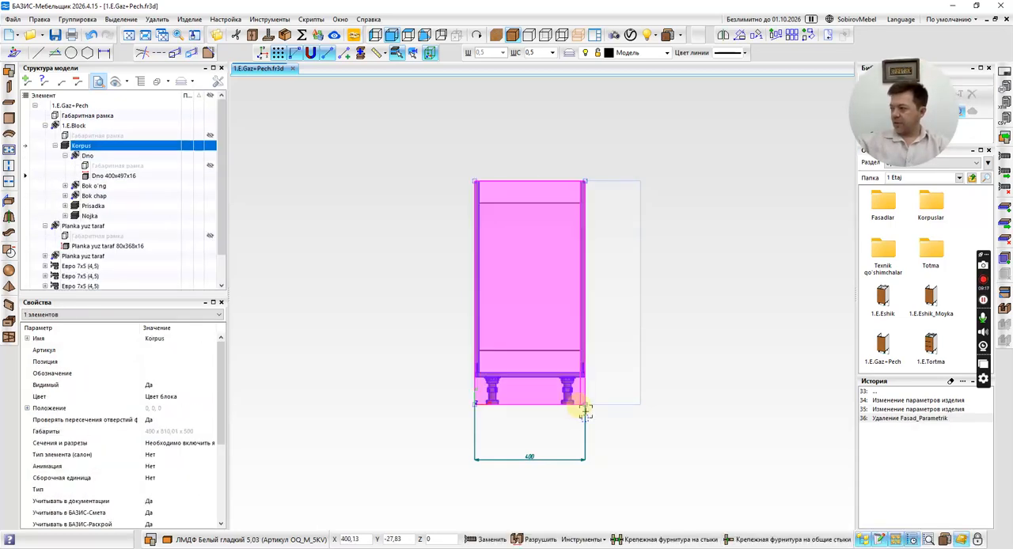
Move both Planka yuz taraf blocks and the four Евро 7x5 fasteners into 1.E.Block in the model structure.
left_click(45, 125)
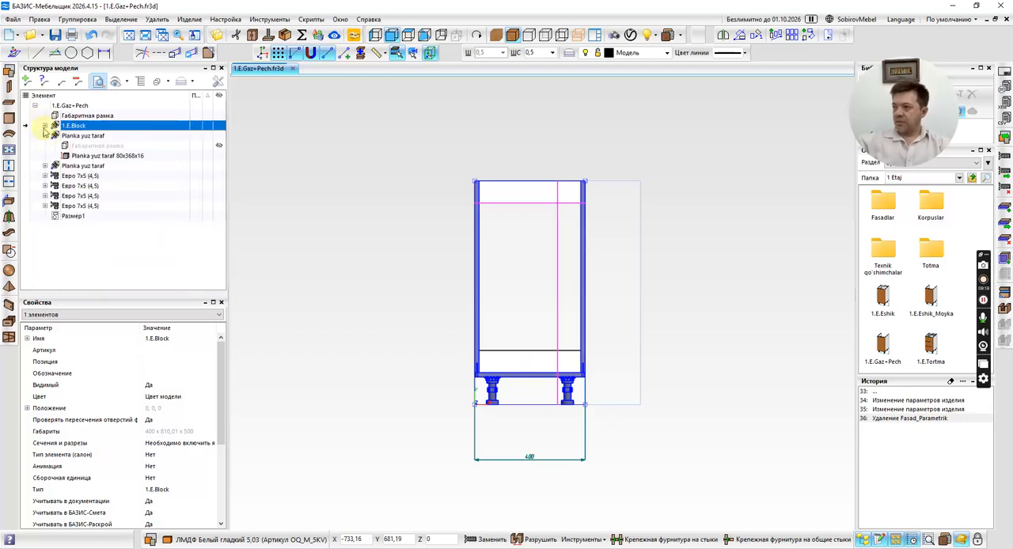
left_click(85, 136)
left_click(87, 147, "shift")
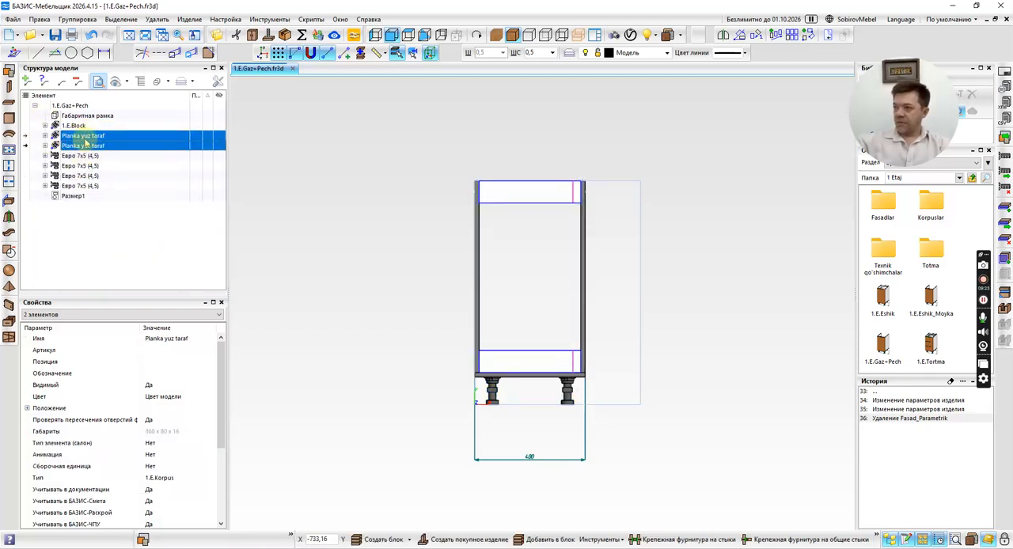
left_click(84, 137)
left_click(83, 184, "shift")
left_click_drag(74, 141, 71, 128)
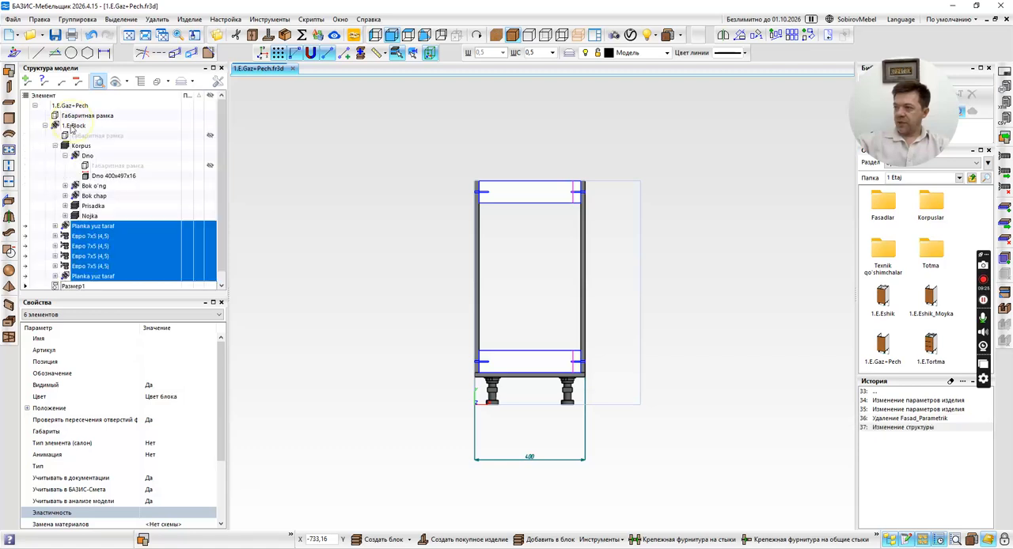
Stretch 1.E.Block horizontally to the lower corner of the overall frame so it is 600 mm wide.
left_click(48, 128)
scroll(615, 438, "up", 2)
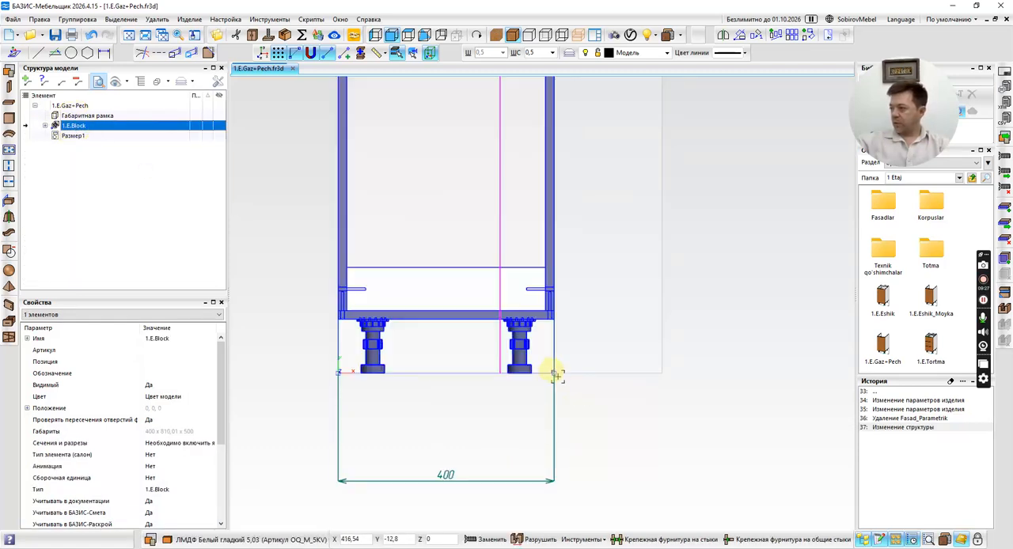
left_click_drag(555, 376, 662, 372)
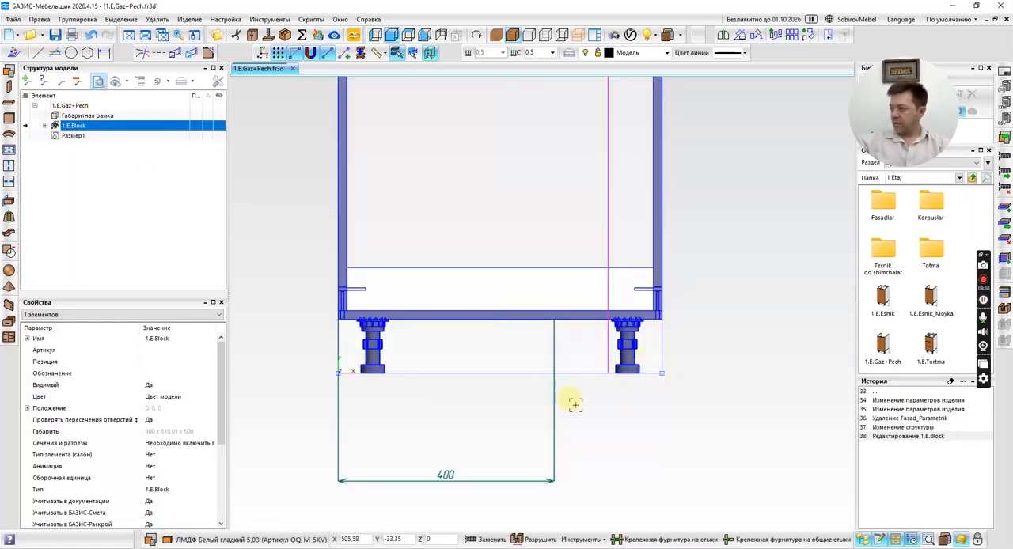
Try to override the value of the width dimension below the cabinet with 600.
double_click(446, 473)
type("600")
key("Return")
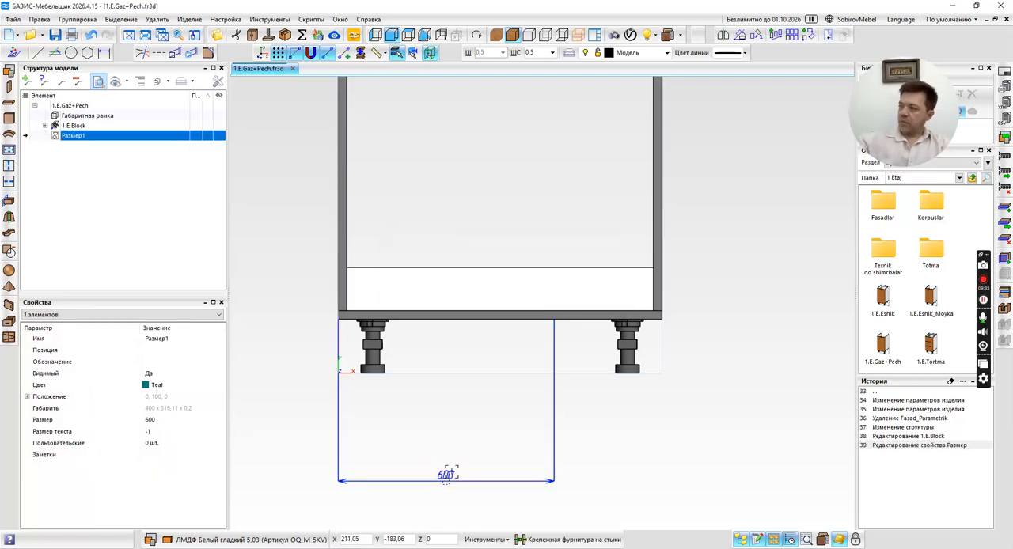
key("ctrl+z")
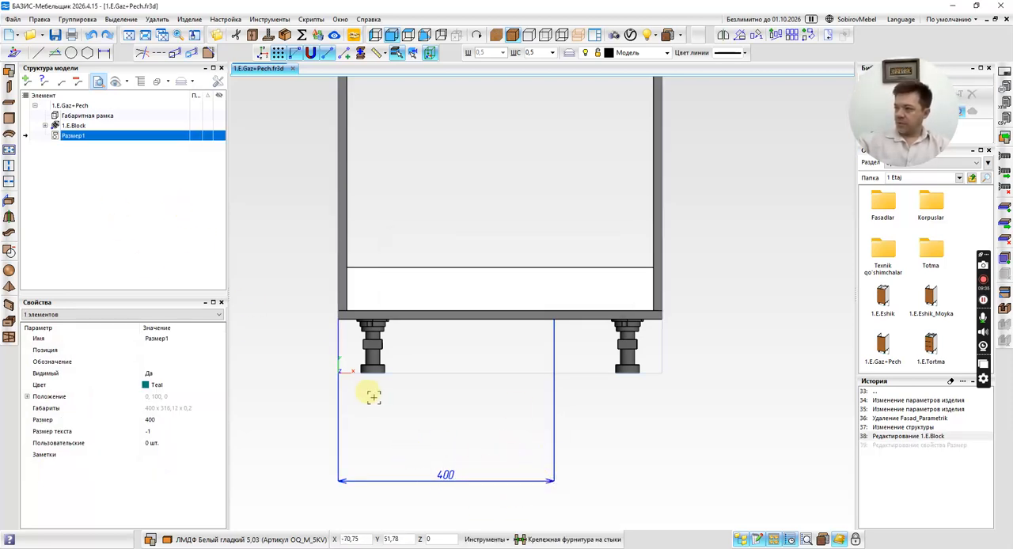
Delete the old width dimension and draw a new one across the bottom panel's outer lower corners, with its line at Y -200.
key("Delete")
left_click(104, 52)
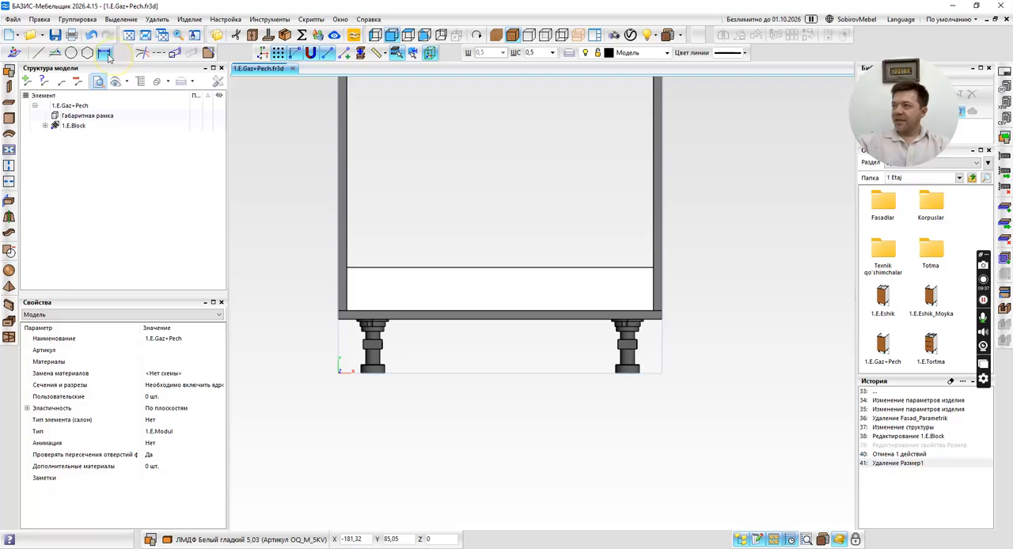
left_click(338, 319)
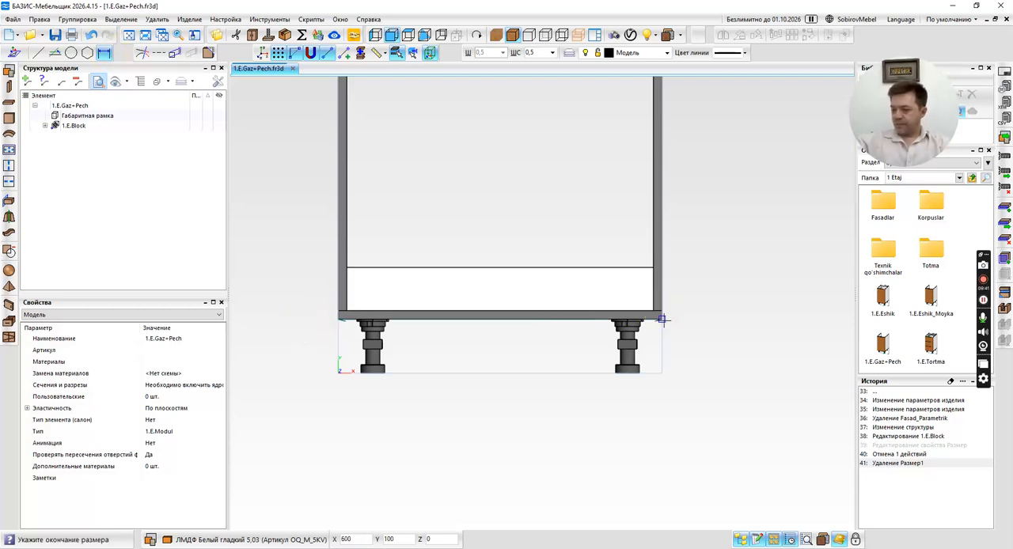
key("space")
key("Tab")
type("-")
key("Return")
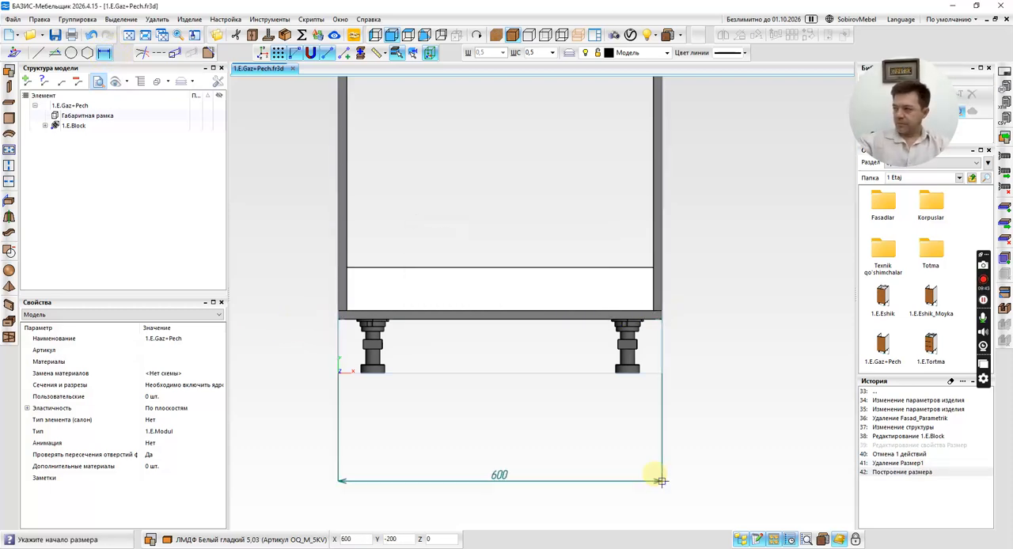
Hide the overall frame (Габаритная рамка) of the 1.E.Gaz+Pech product.
scroll(441, 338, "down", 3)
right_click(95, 116)
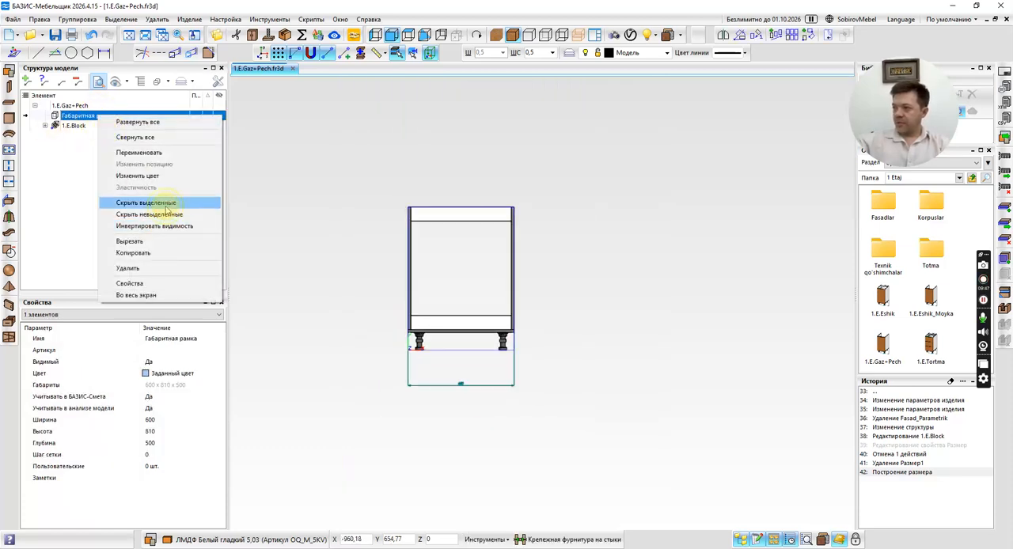
left_click(166, 204)
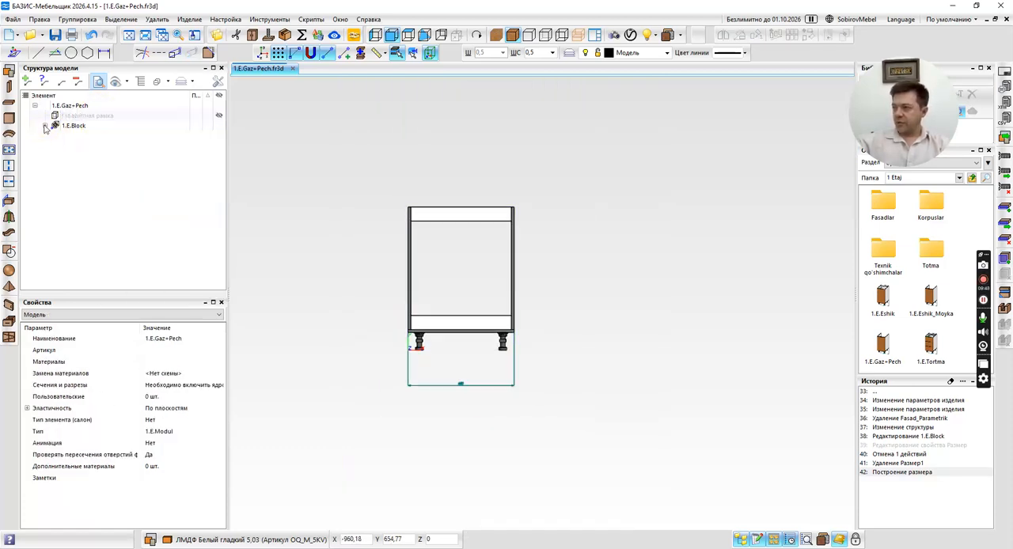
Try to delete the upper Planka yuz taraf block in the front view.
left_click(441, 216)
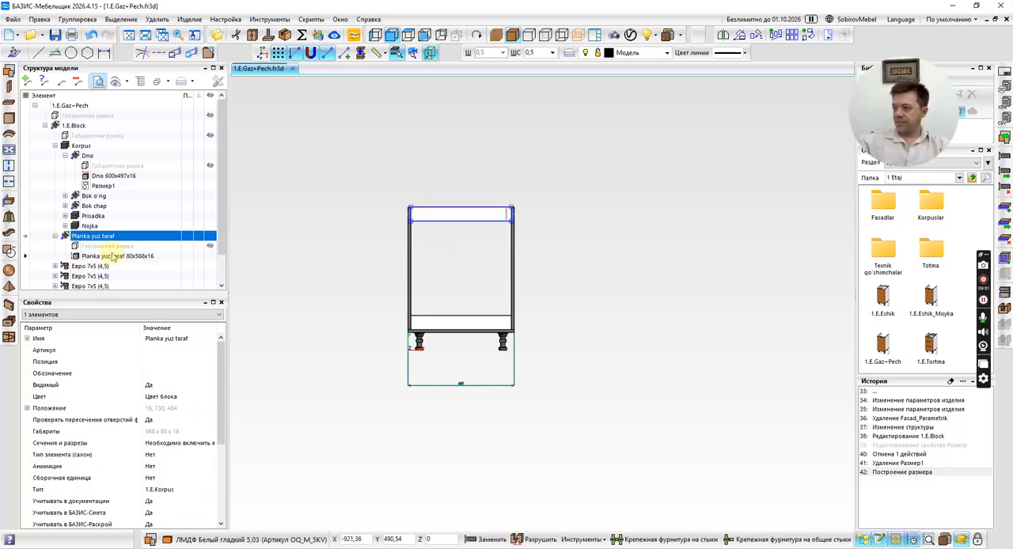
key("Delete")
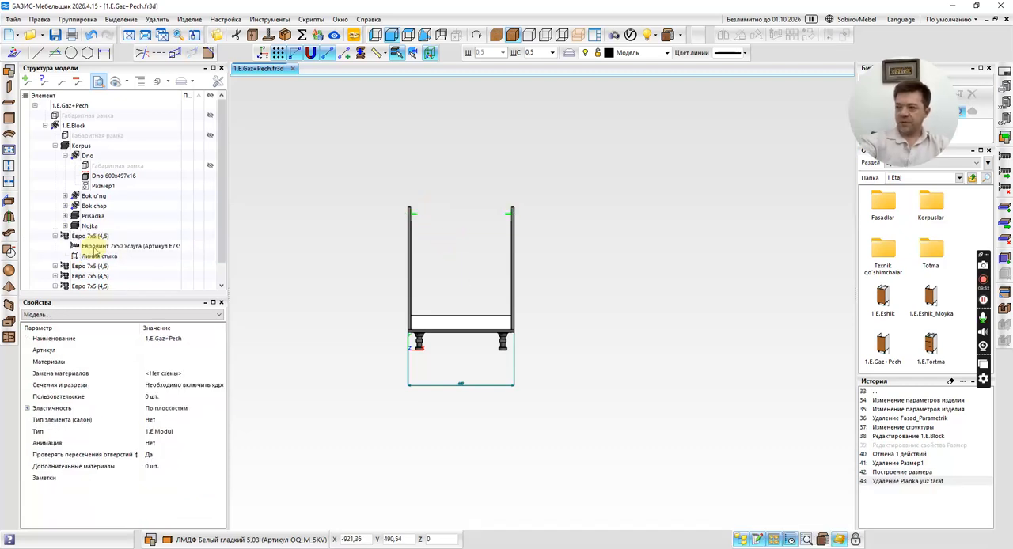
left_click(451, 316)
key("Escape")
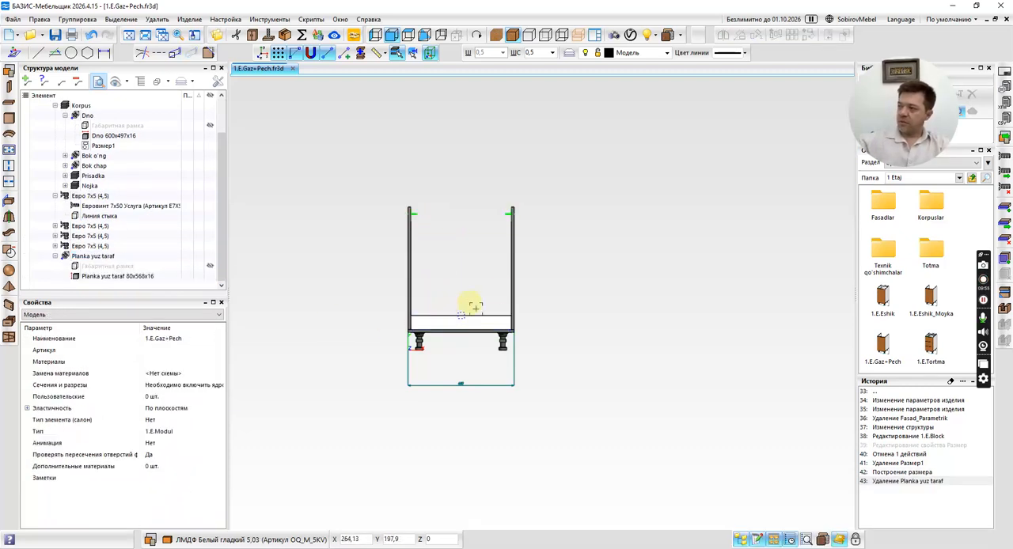
key("ctrl+z")
Delete the upper front Planka yuz taraf block and its two Евро 7x5 fasteners, using a 3D view.
key("space")
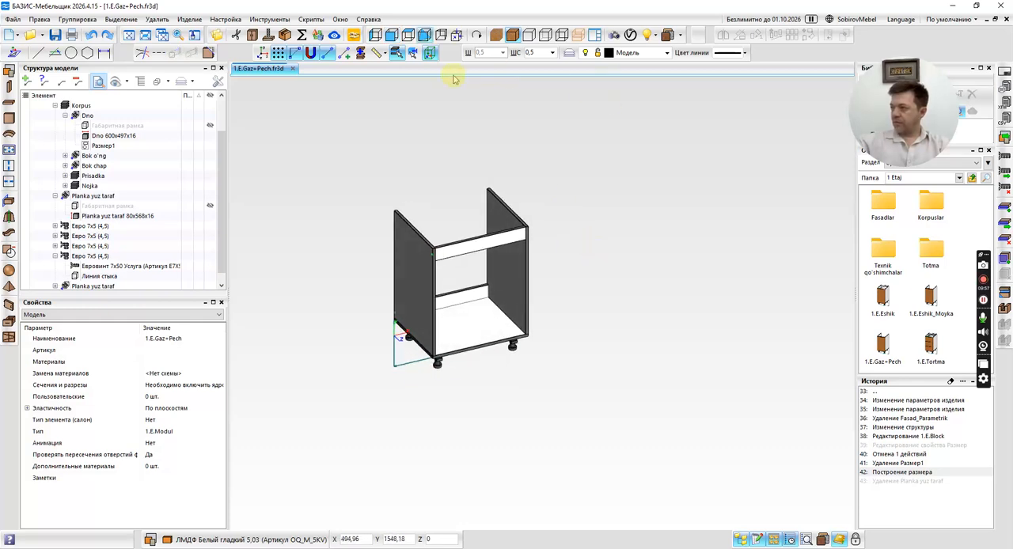
left_click(413, 53)
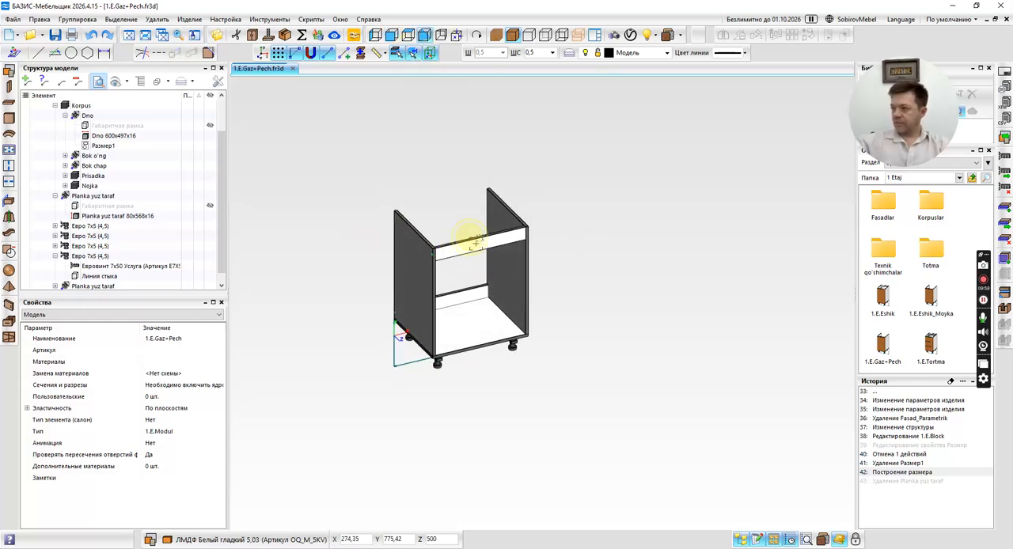
left_click(475, 244)
left_click(103, 195)
key("Delete")
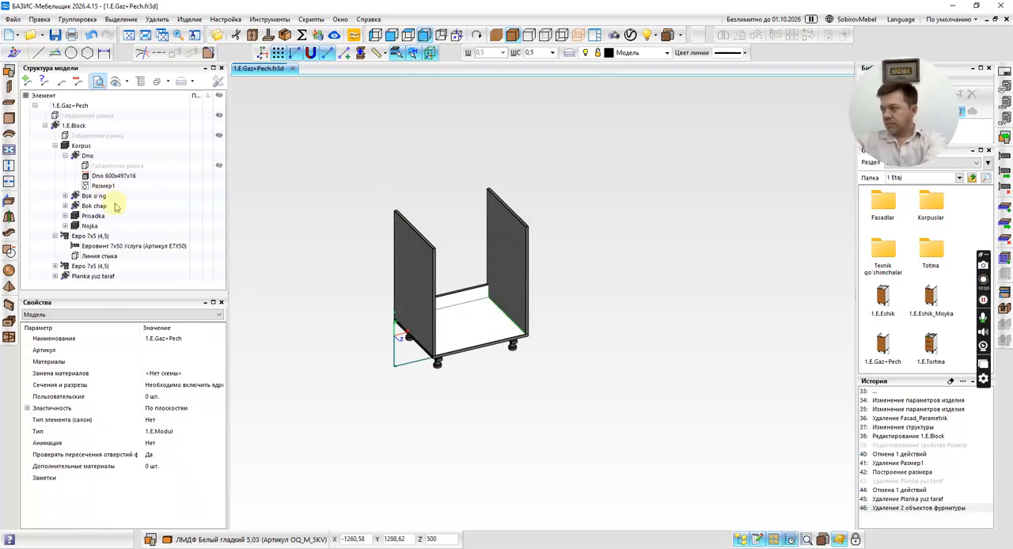
Delete the lower rear Planka yuz taraf block together with its two Евро 7x5 fasteners.
left_click(450, 299)
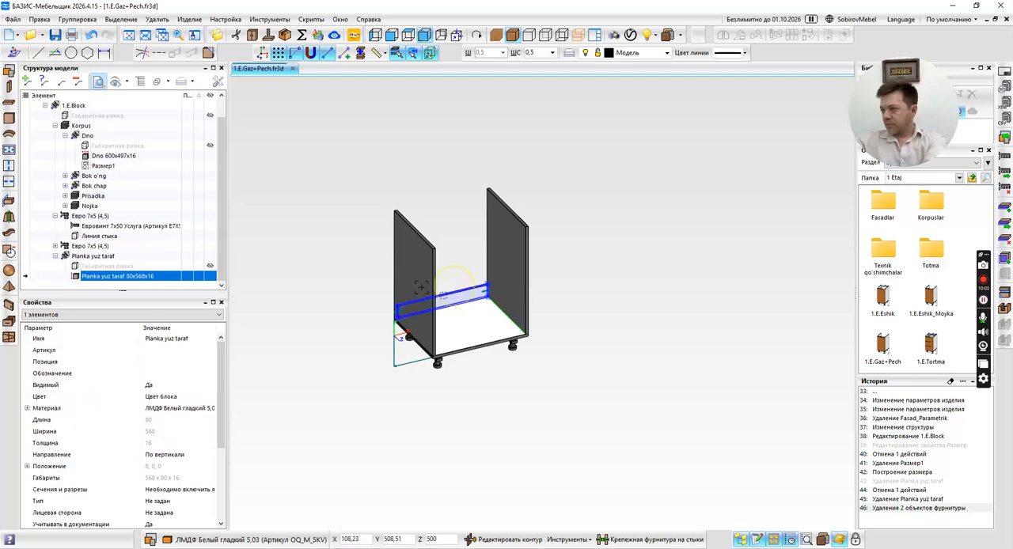
left_click(94, 256)
key("Delete")
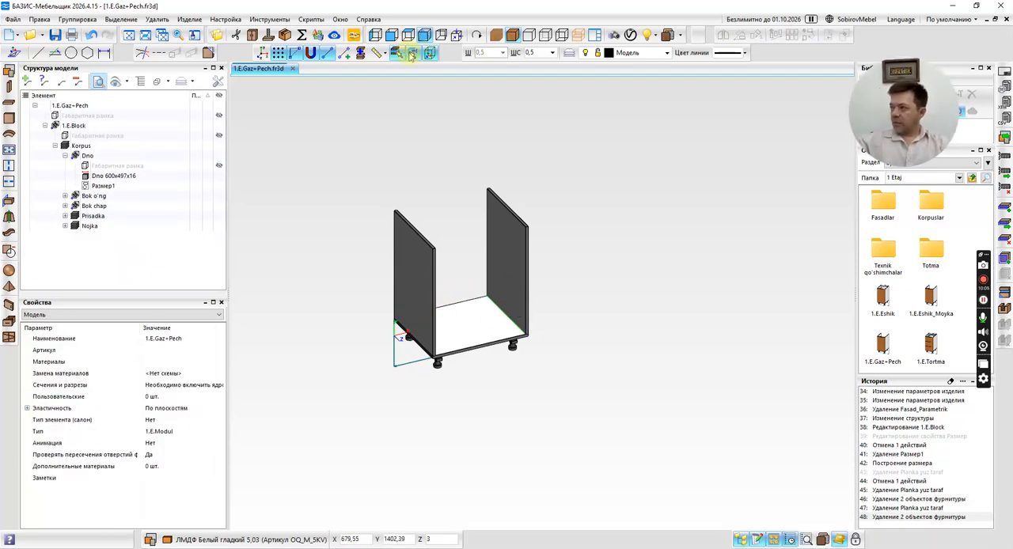
Try to draw a parallel guide line 130 mm below the top edge of a side panel in the front view.
left_click(572, 163)
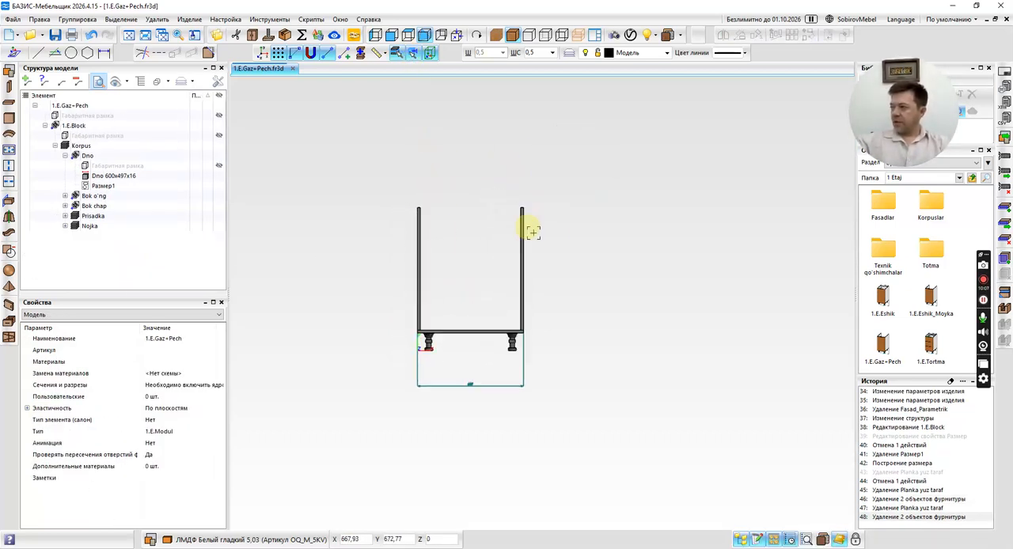
left_click(53, 53)
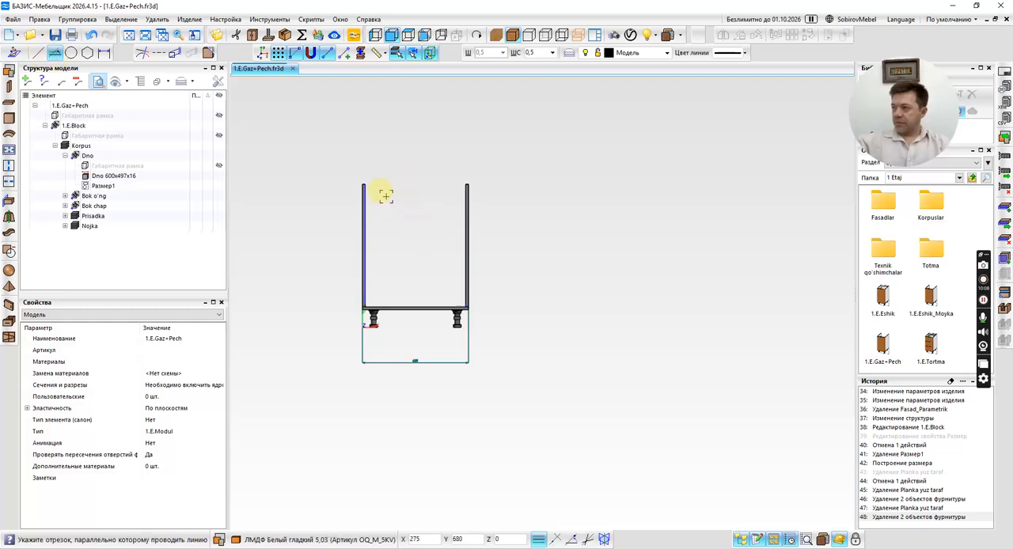
scroll(386, 195, "up", 5)
left_click(385, 195)
scroll(418, 208, "down", 4)
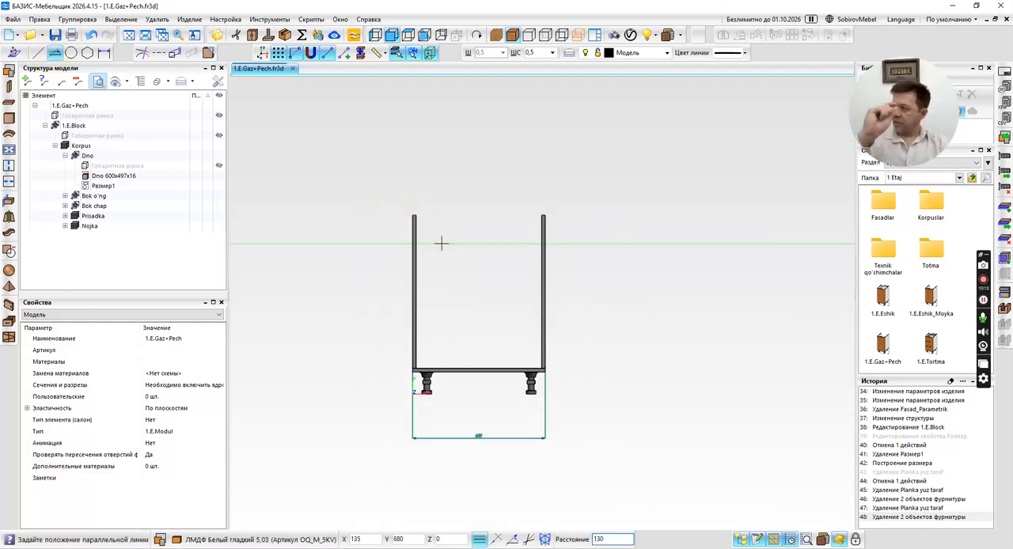
type("0")
key("Return")
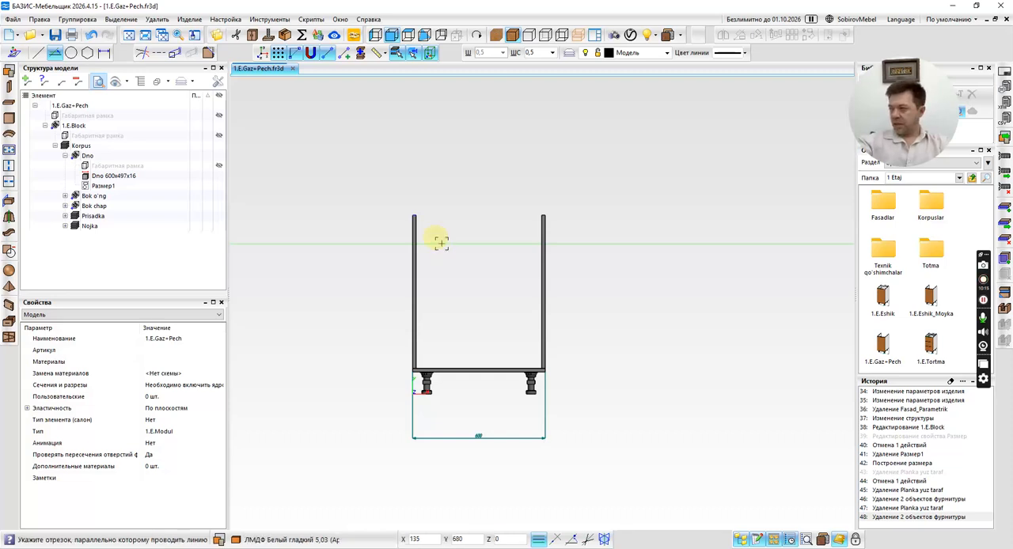
key("ctrl+z")
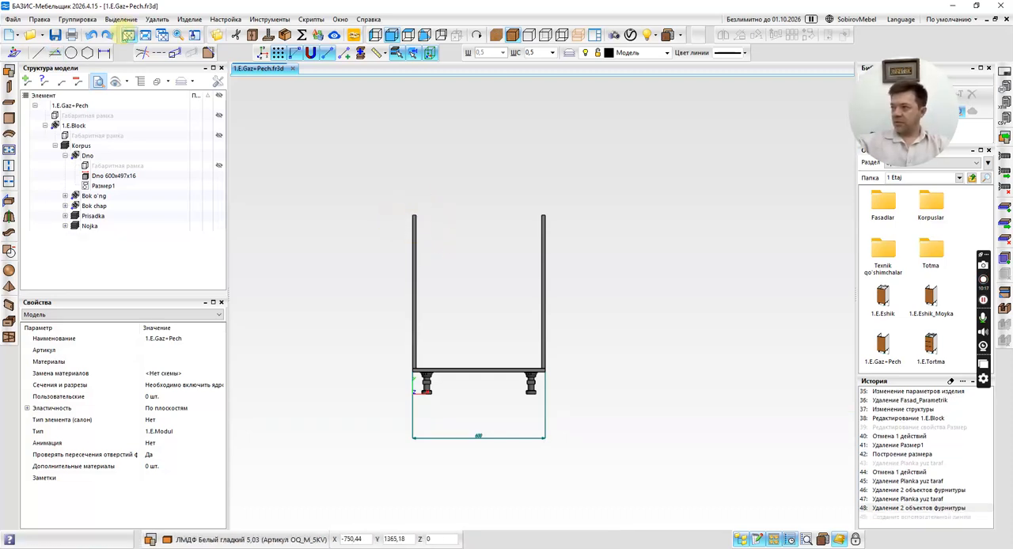
Draw a horizontal parallel guide line 600 mm below the top edge of the side panel.
left_click(54, 52)
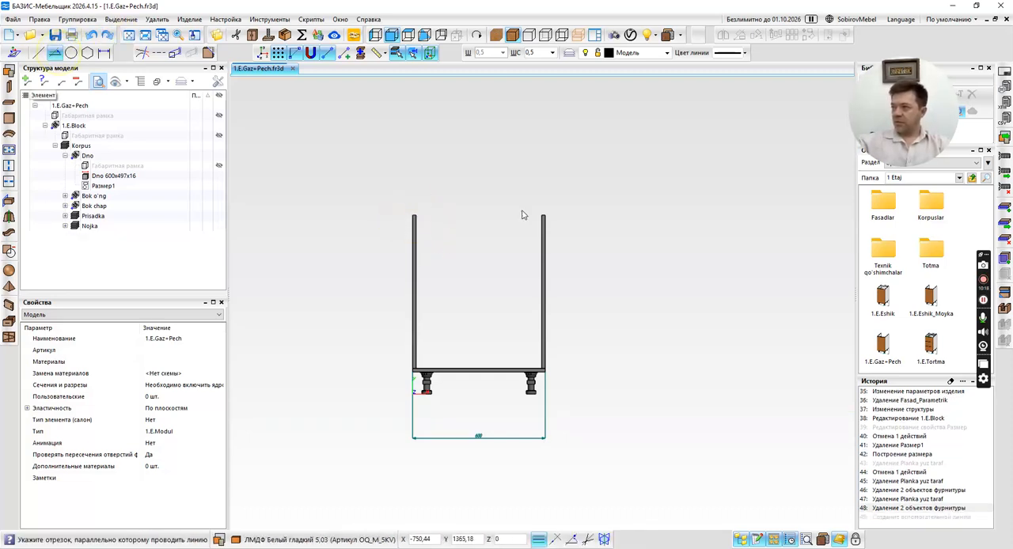
left_click(413, 213)
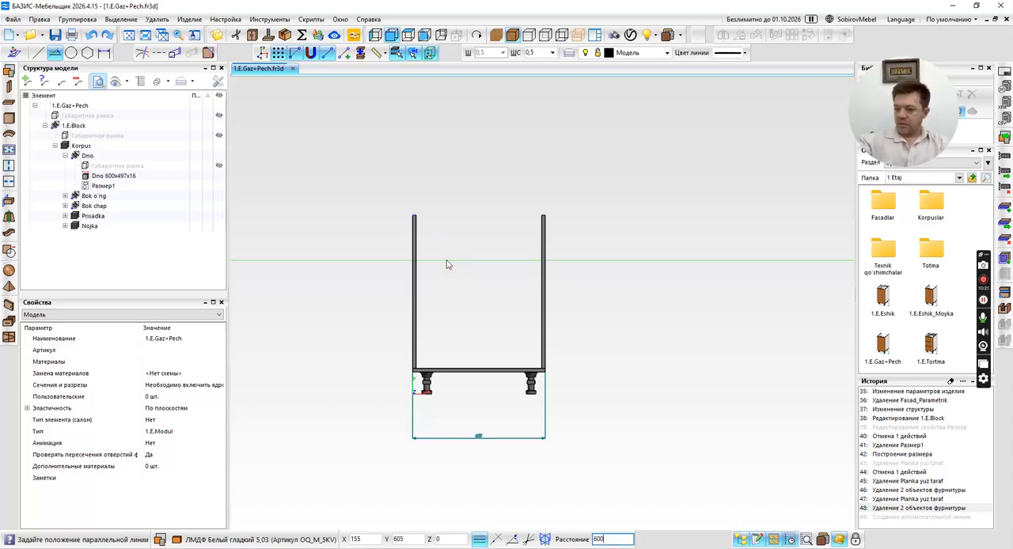
key("Return")
left_click(461, 308)
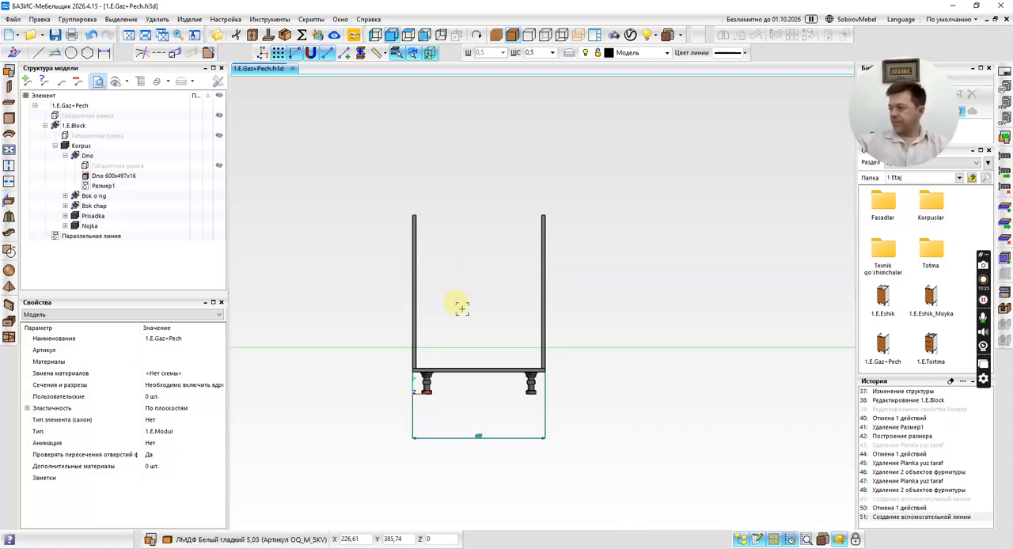
scroll(443, 340, "up", 5)
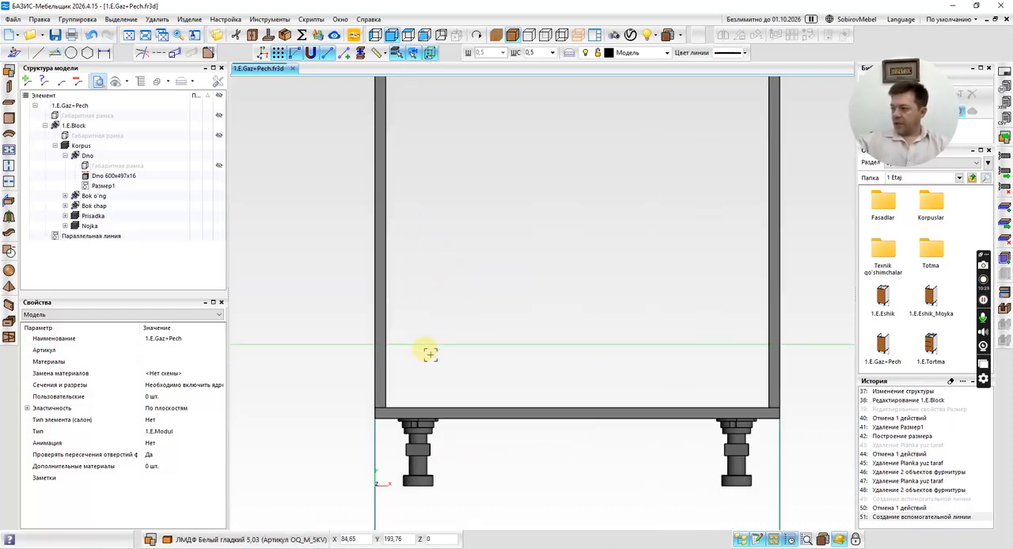
scroll(396, 335, "down", 3)
scroll(426, 346, "up", 4)
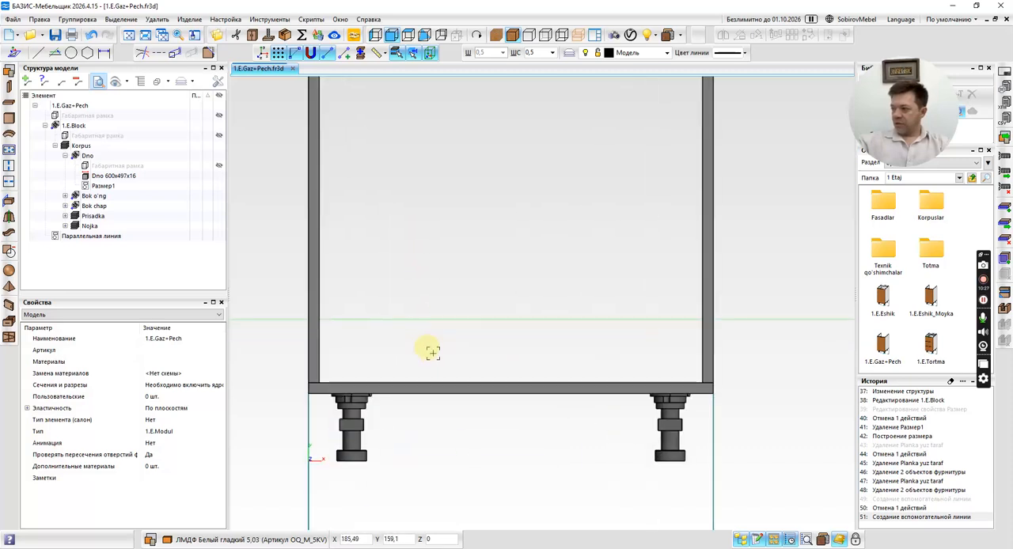
scroll(461, 336, "down", 1)
middle_click_drag(456, 331, 442, 361)
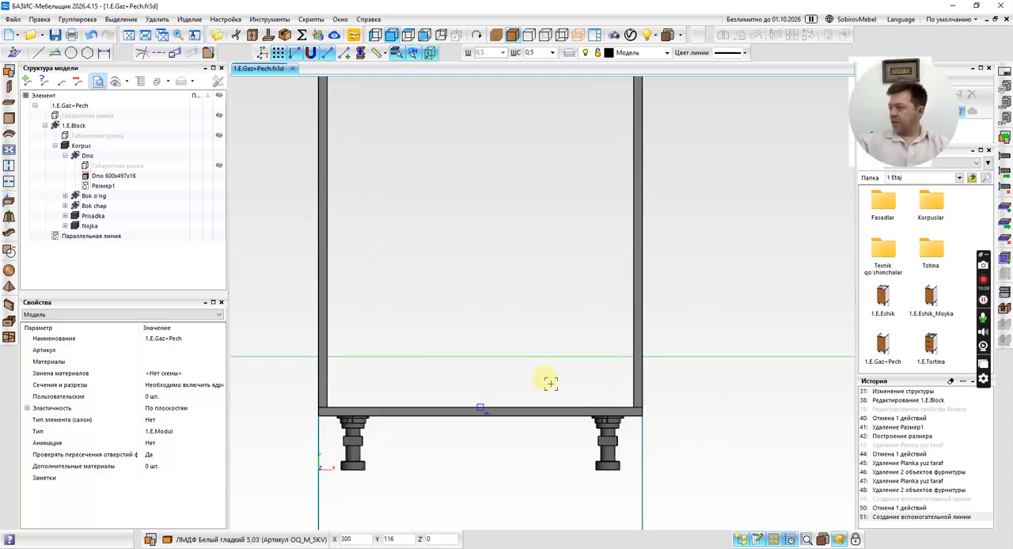
Open the Dno fragment from the Korpus detallari subfolder of the Texnik qo'shimchalar library folder for editing.
key("ctrl+n")
left_click(668, 392)
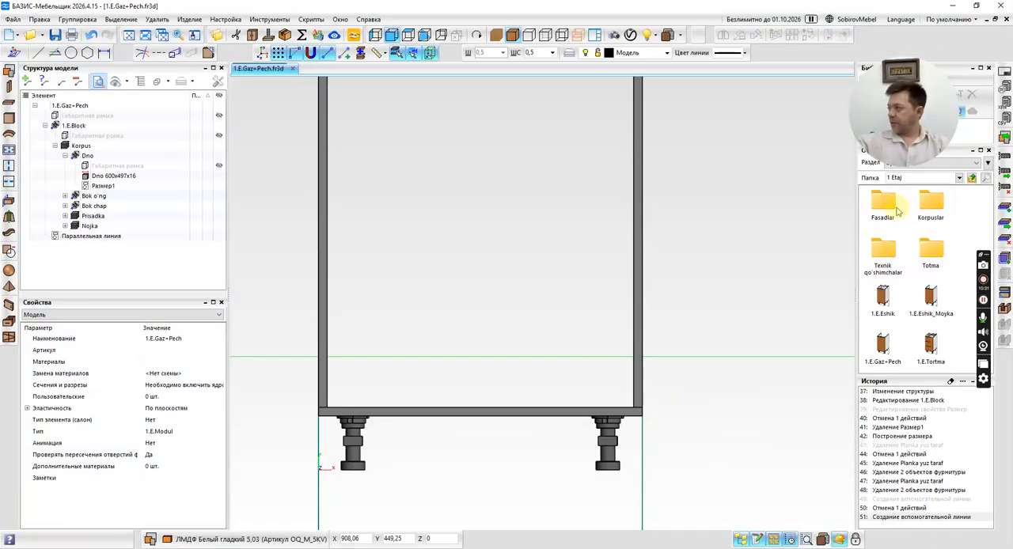
double_click(931, 204)
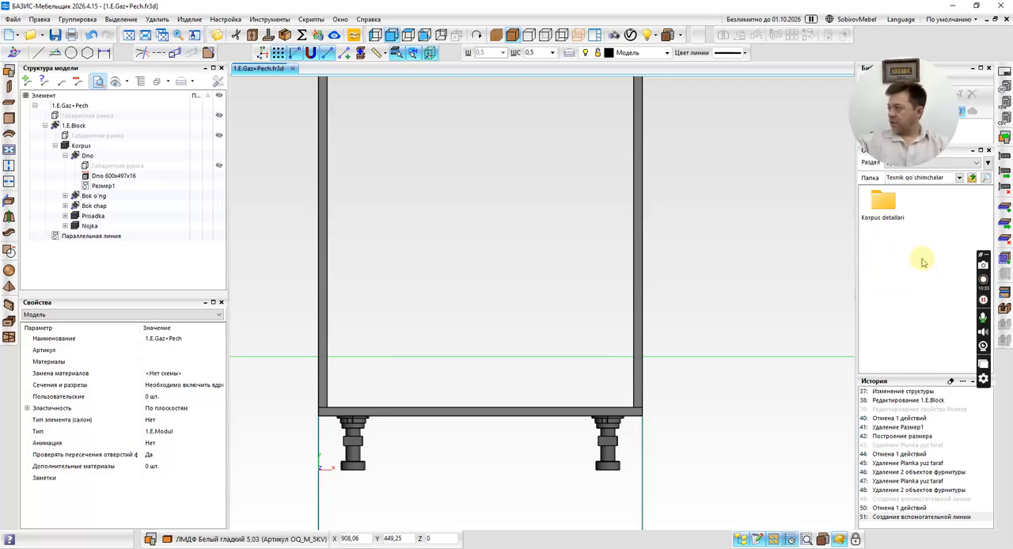
double_click(882, 202)
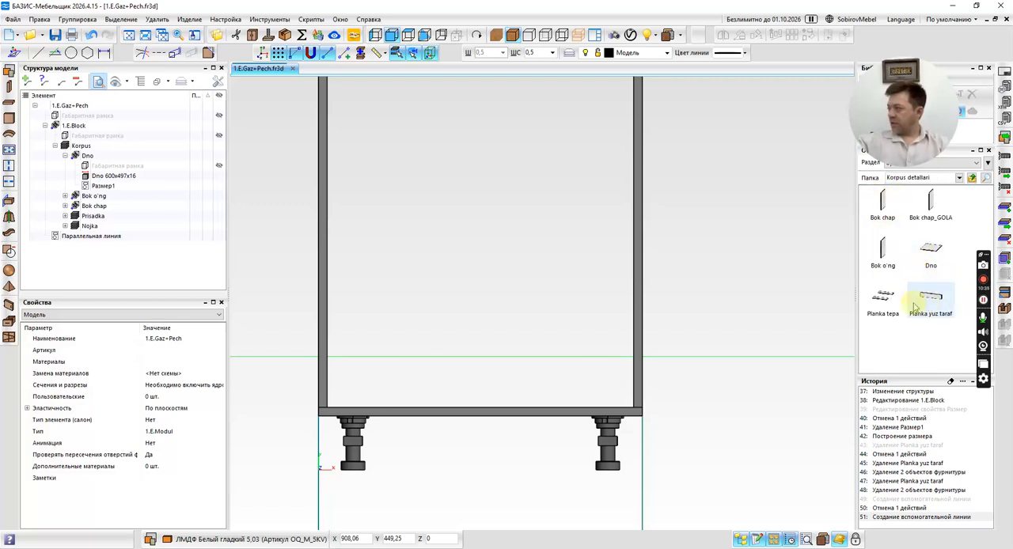
left_click_drag(931, 252, 774, 192)
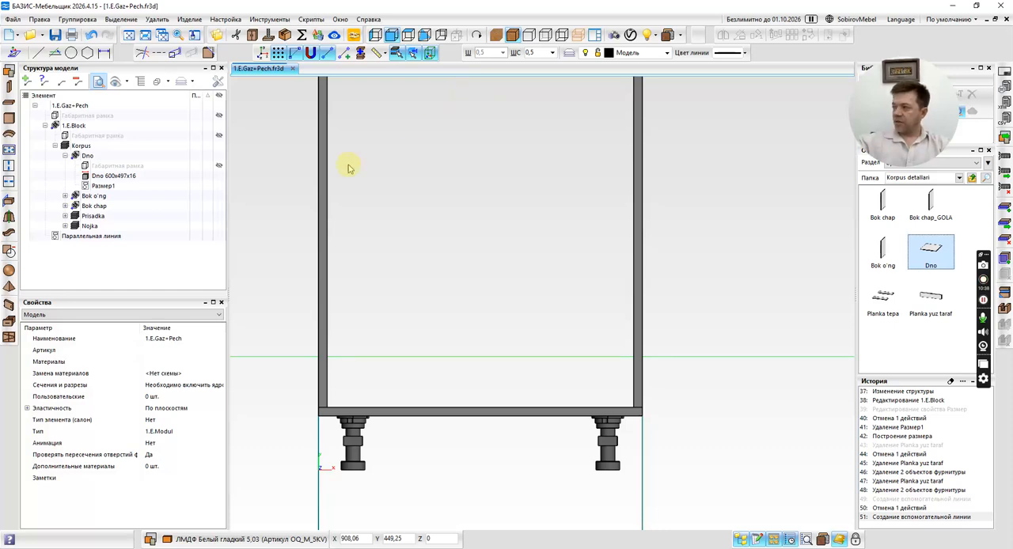
Rename the Dno panel in the opened fragment's model structure to Tehnik polka.
left_click(71, 125)
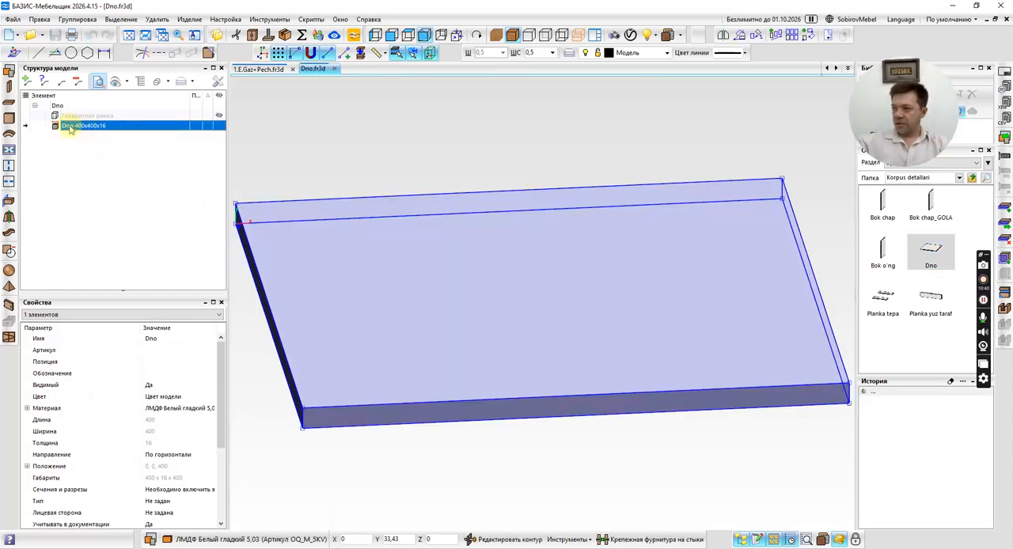
left_click(70, 127)
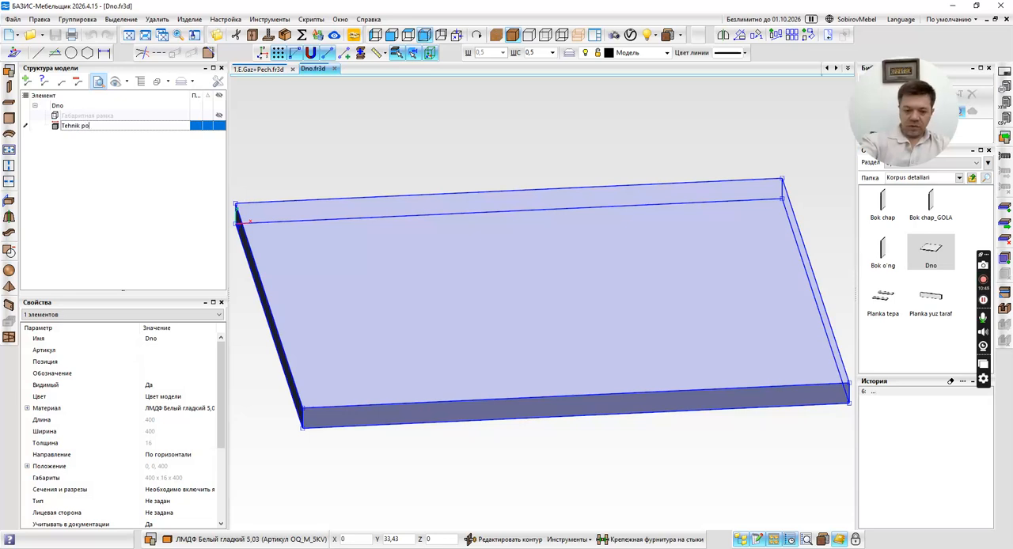
left_click(67, 128)
left_click(301, 205)
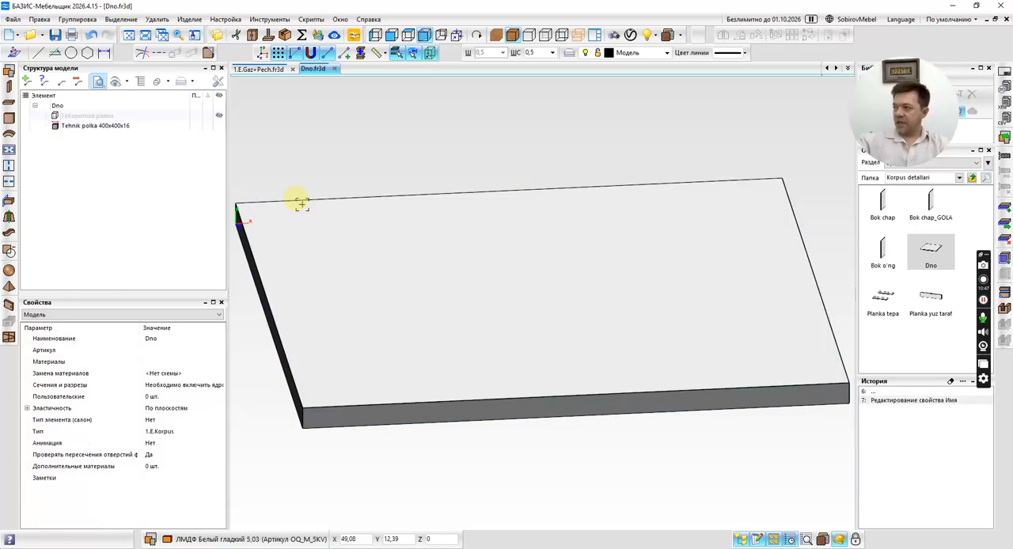
Set the fragment's product name to Tehnik.Polka in the product parameters, keeping the type 1.E.Korpus.
left_click(194, 20)
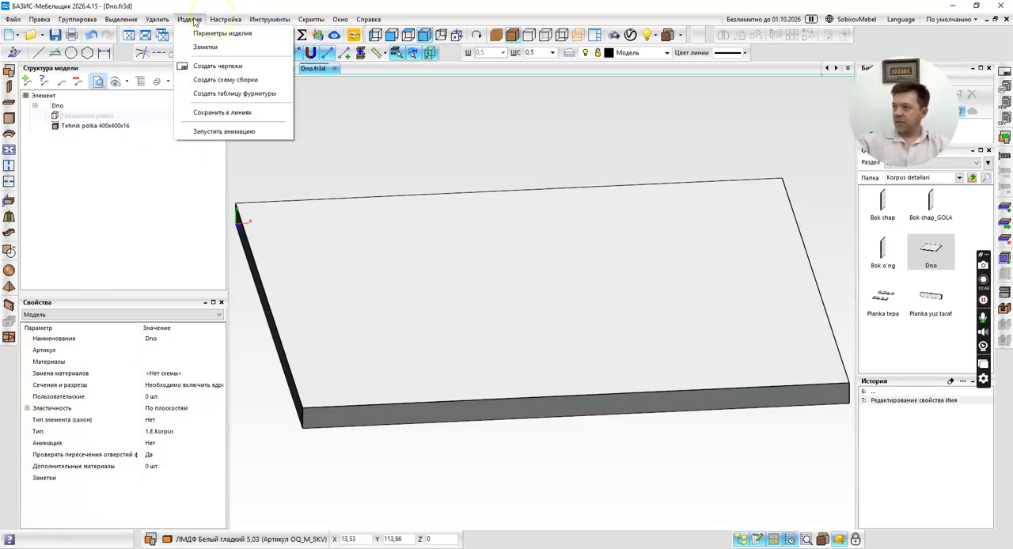
left_click(198, 33)
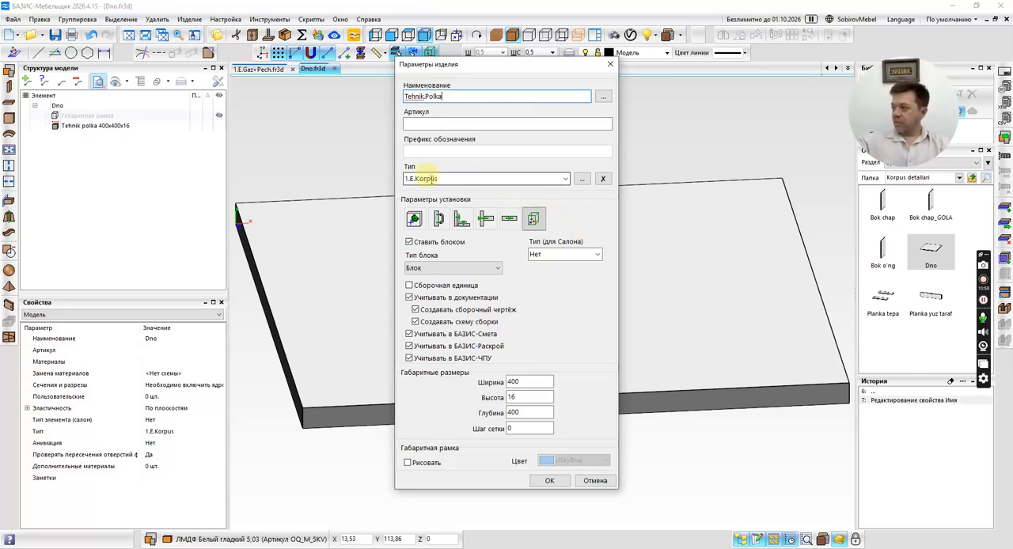
left_click(566, 180)
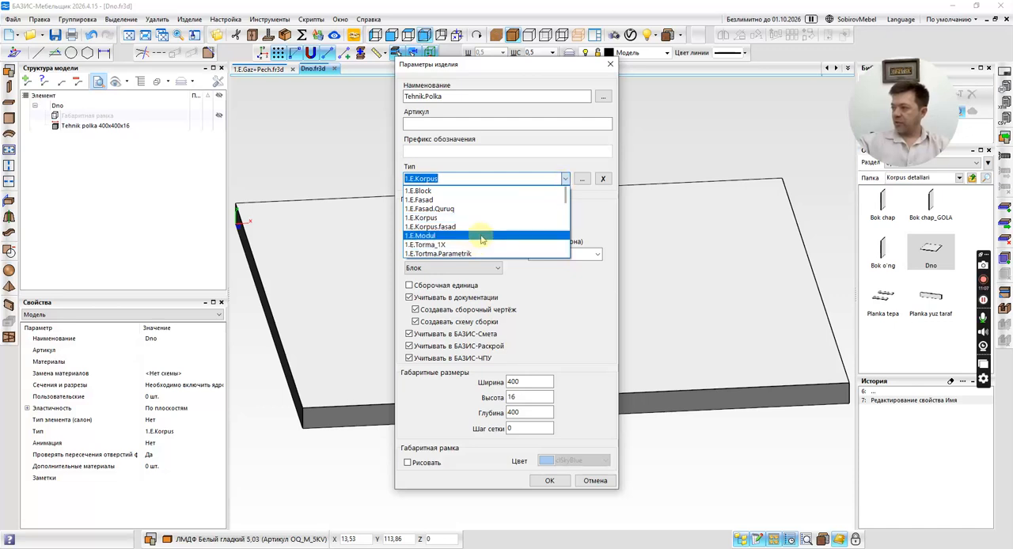
left_click(620, 224)
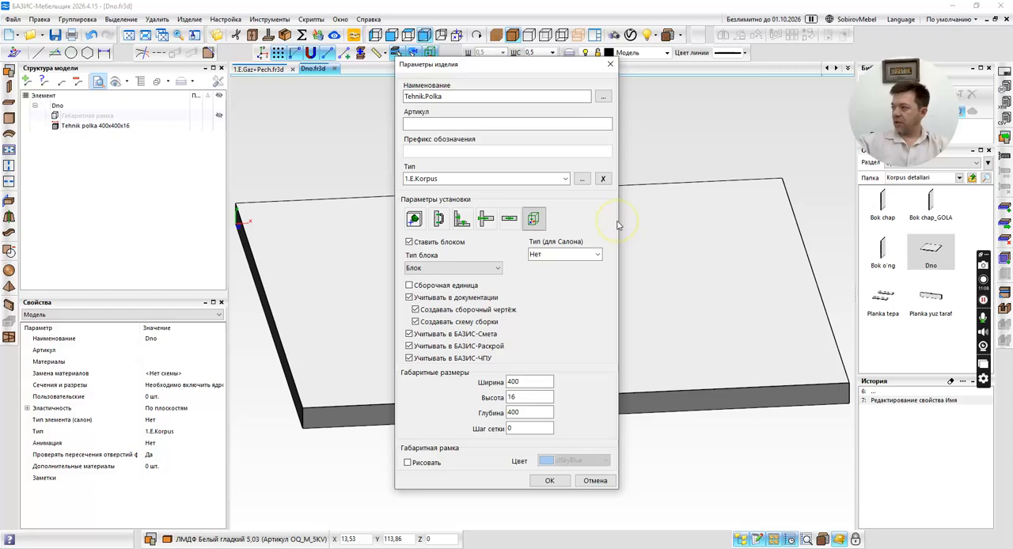
left_click(549, 481)
scroll(444, 210, "down", 3)
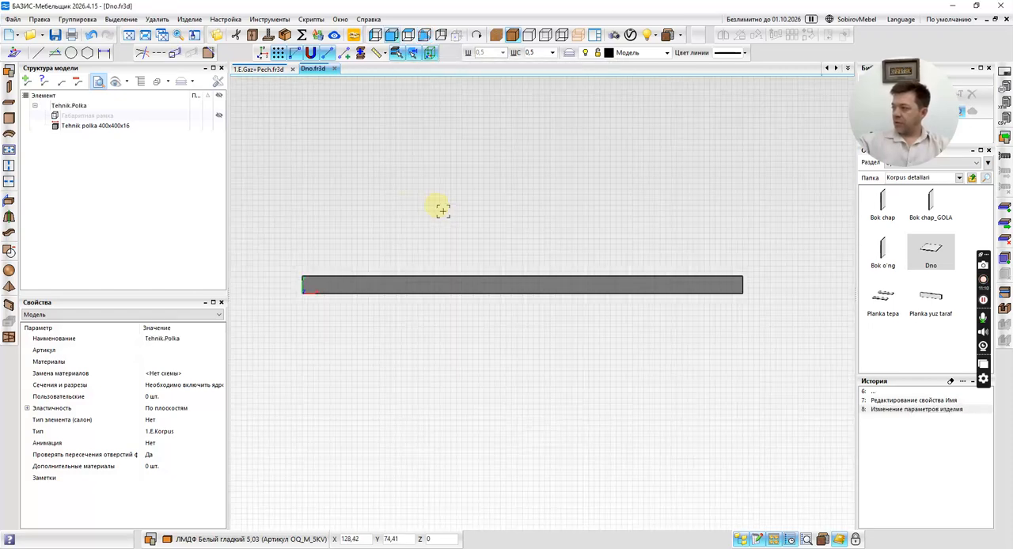
Save the fragment under the new file name Tehnik polka in the Korpus detallari folder.
left_click(13, 19)
left_click(39, 74)
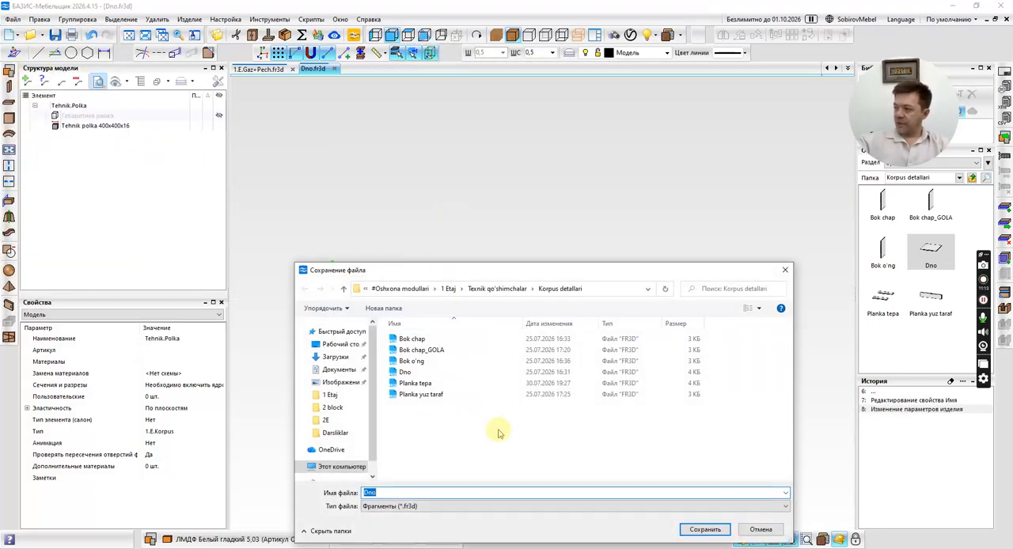
type("Tehnik polka")
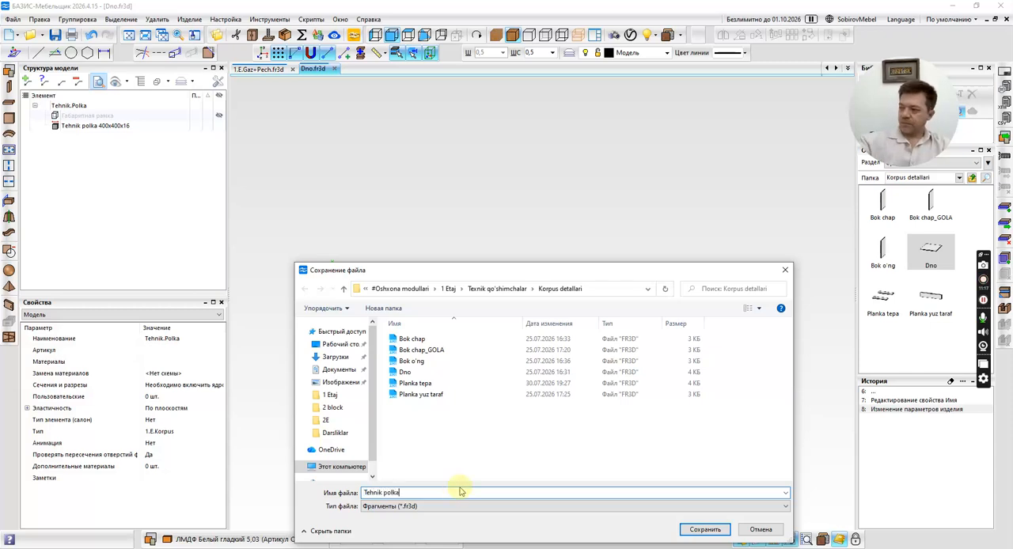
left_click(693, 531)
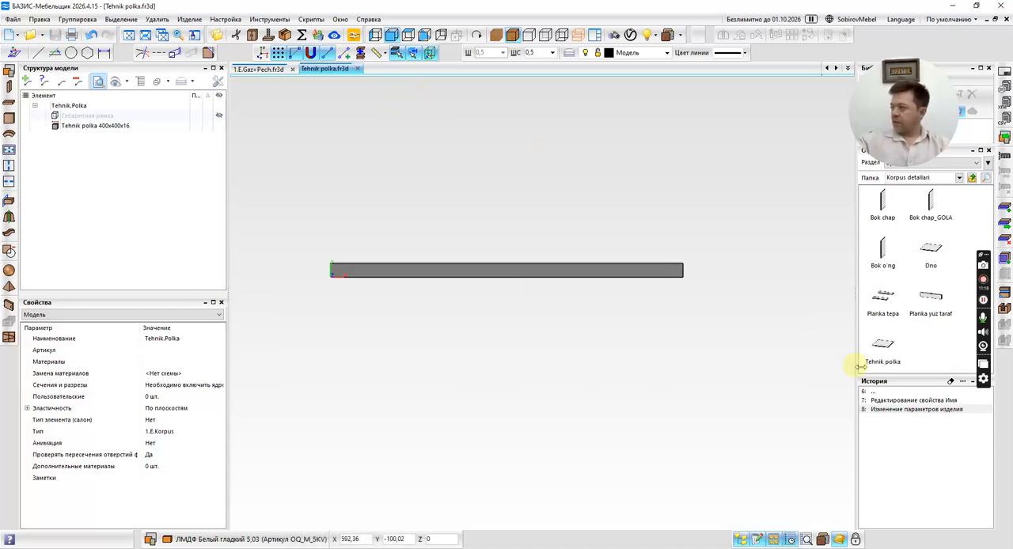
Clear the Tehnik polka fragment's edit history and close its file.
left_click(951, 382)
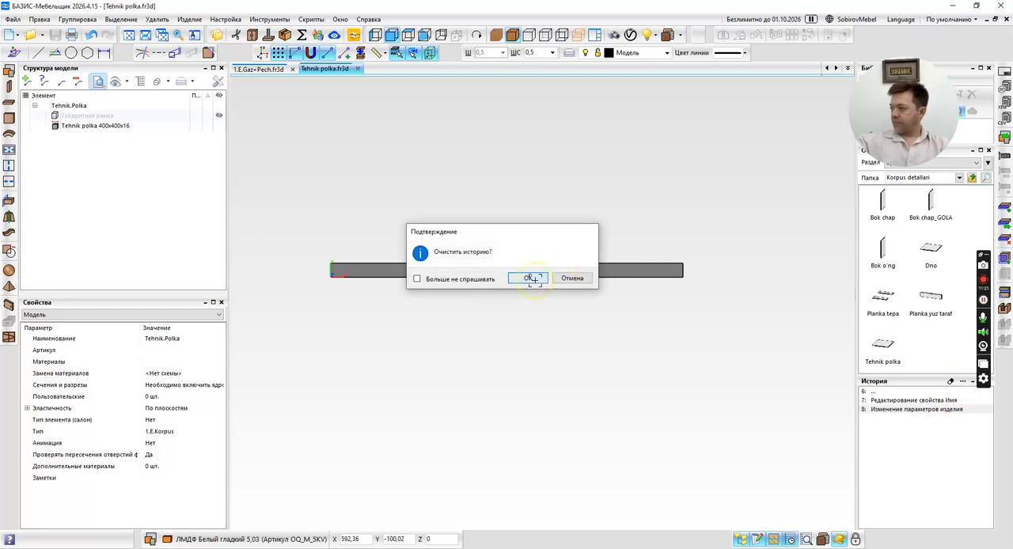
left_click(524, 278)
left_click(358, 69)
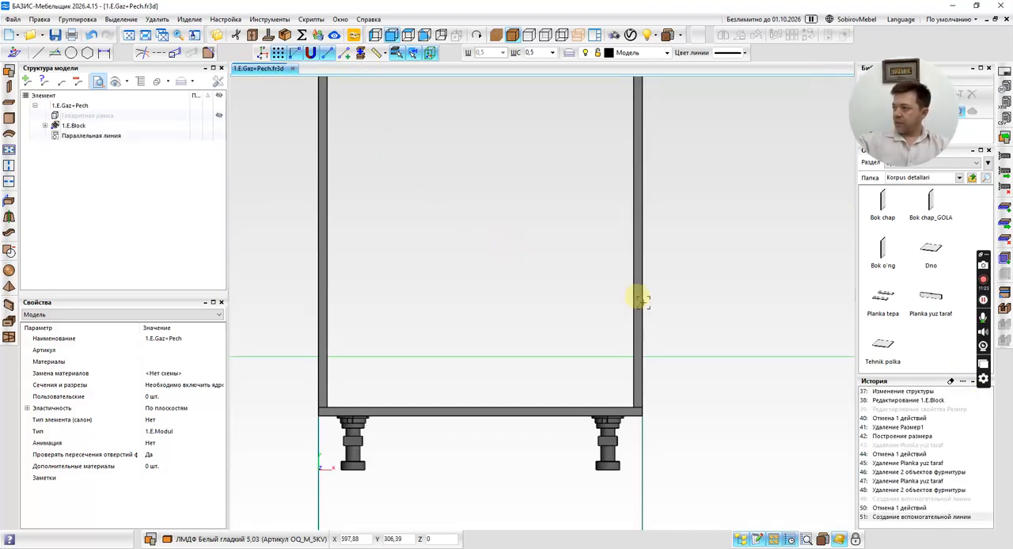
Open the 1.E.Eshik fragment from the 1 Etaj folder and compare its product parameters with those of 1.E.Gaz+Pech.
middle_click_drag(561, 258, 522, 294)
middle_click_drag(504, 254, 526, 286, "shift")
left_click(972, 178)
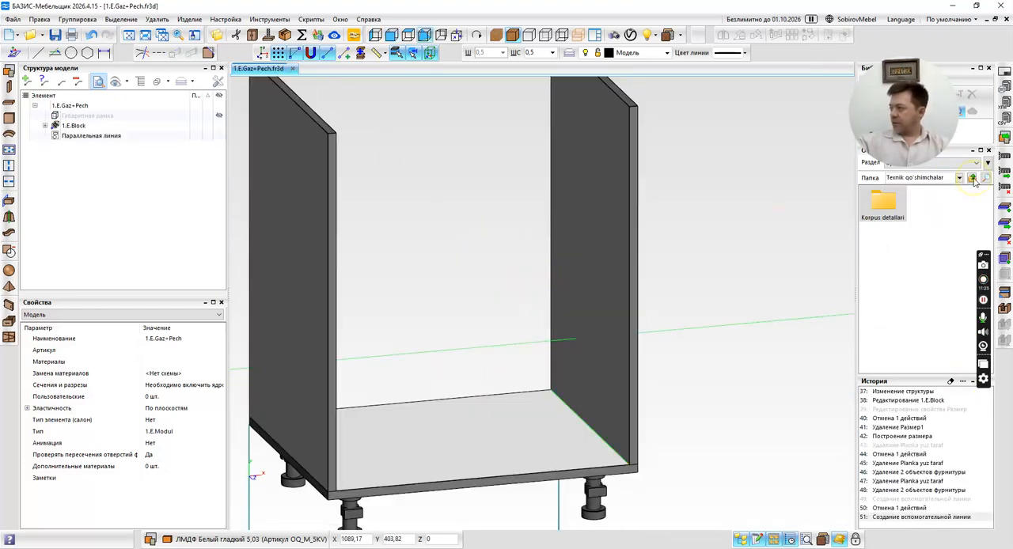
left_click(972, 178)
left_click_drag(883, 299, 491, 72)
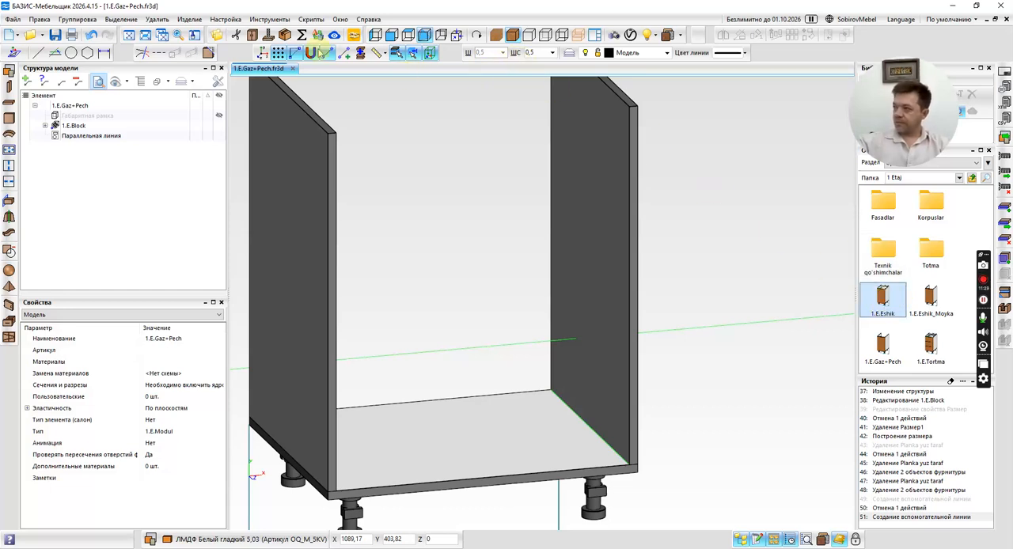
left_click(196, 19)
left_click(205, 37)
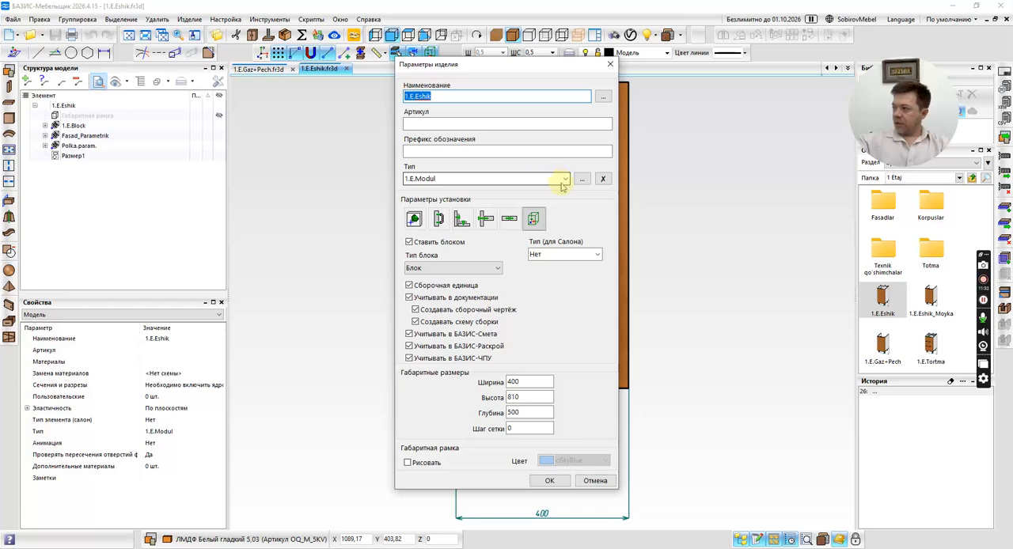
left_click(595, 481)
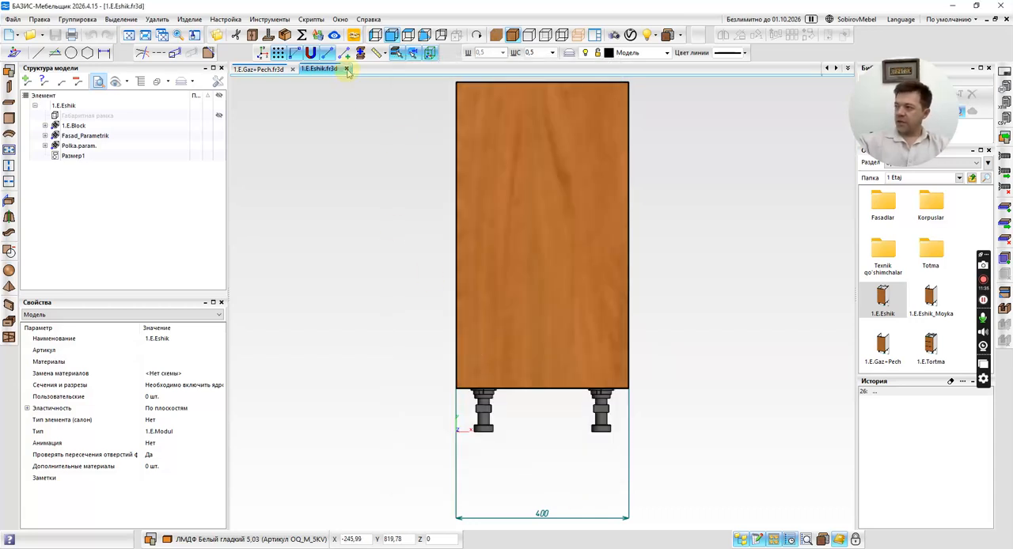
left_click(346, 69)
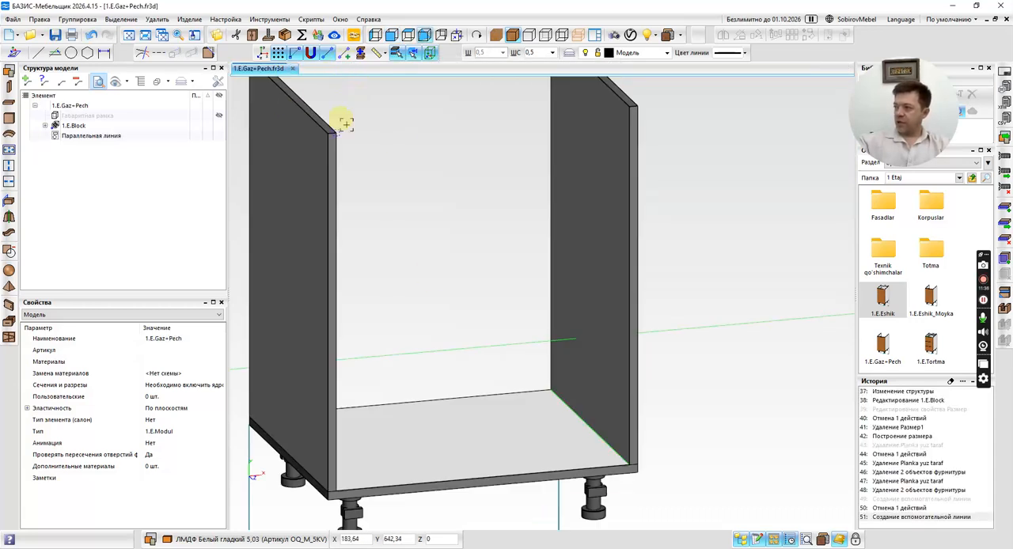
left_click(190, 19)
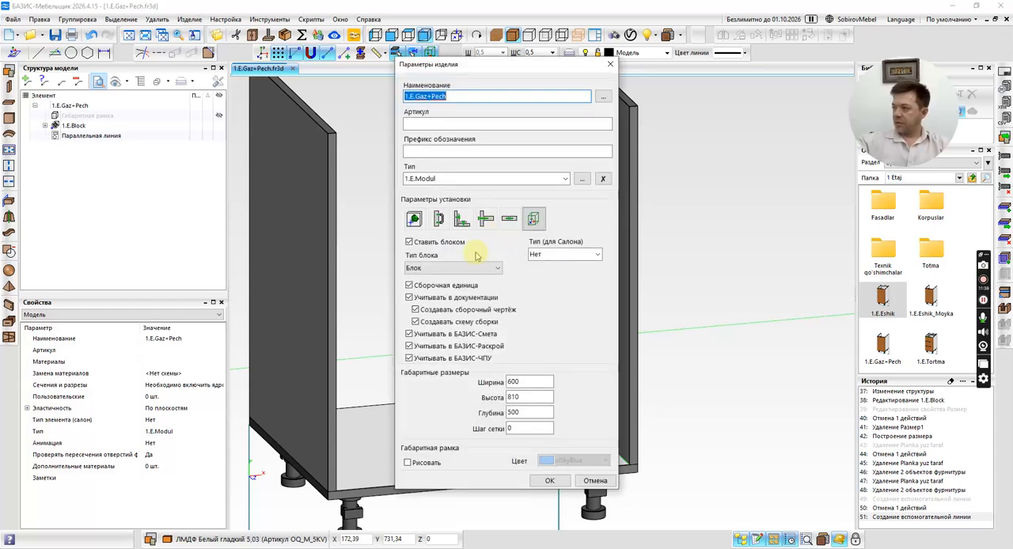
left_click(599, 481)
Insert the Tehnik polka fragment from Korpus detallari, spanning a 568 × 497 mm section between the side panels in the top view.
middle_click(710, 306)
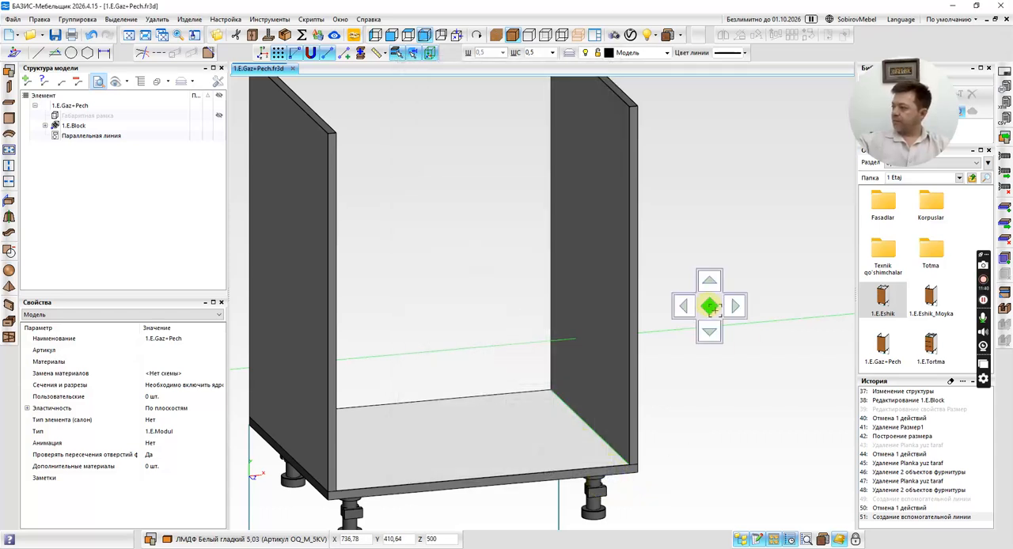
left_click(710, 306)
double_click(931, 205)
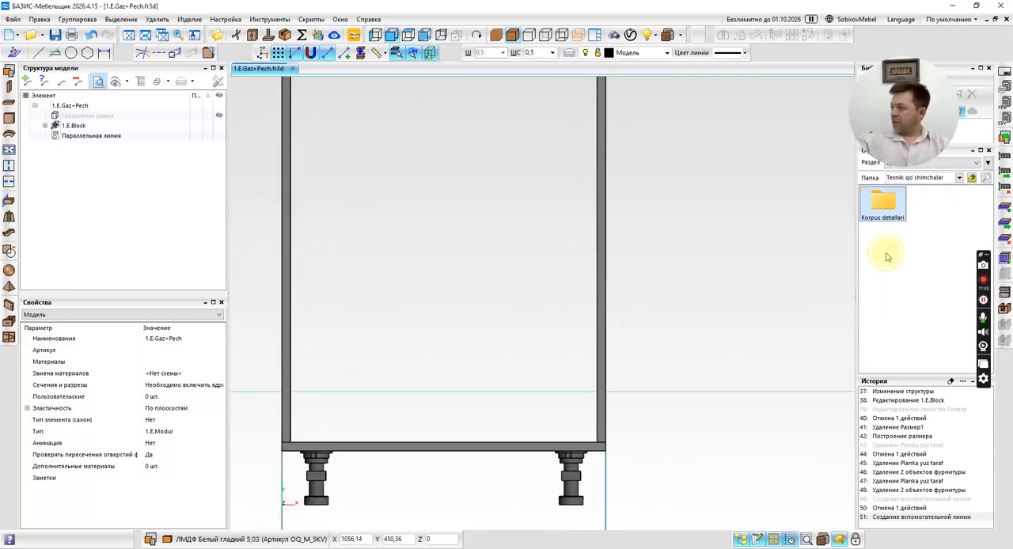
double_click(891, 209)
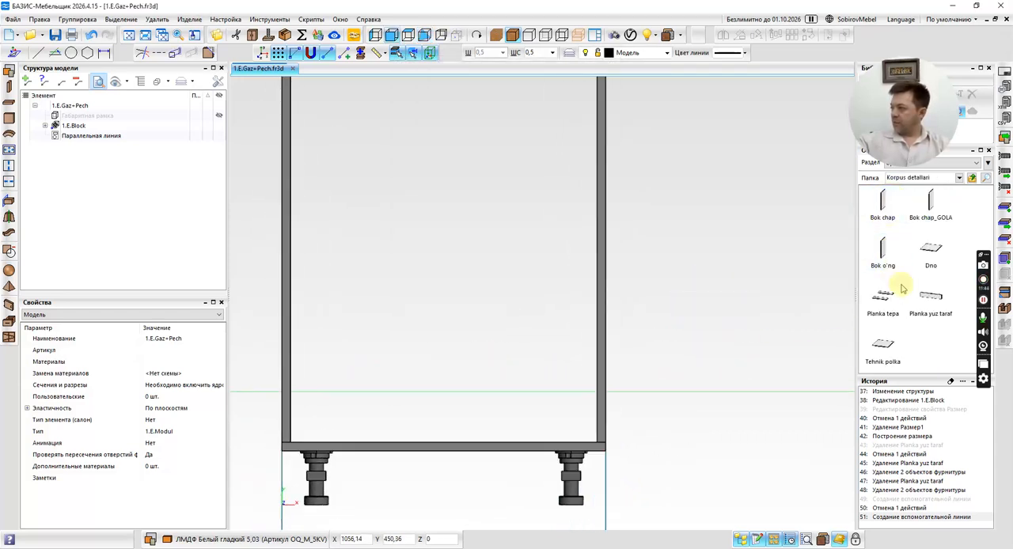
double_click(882, 346)
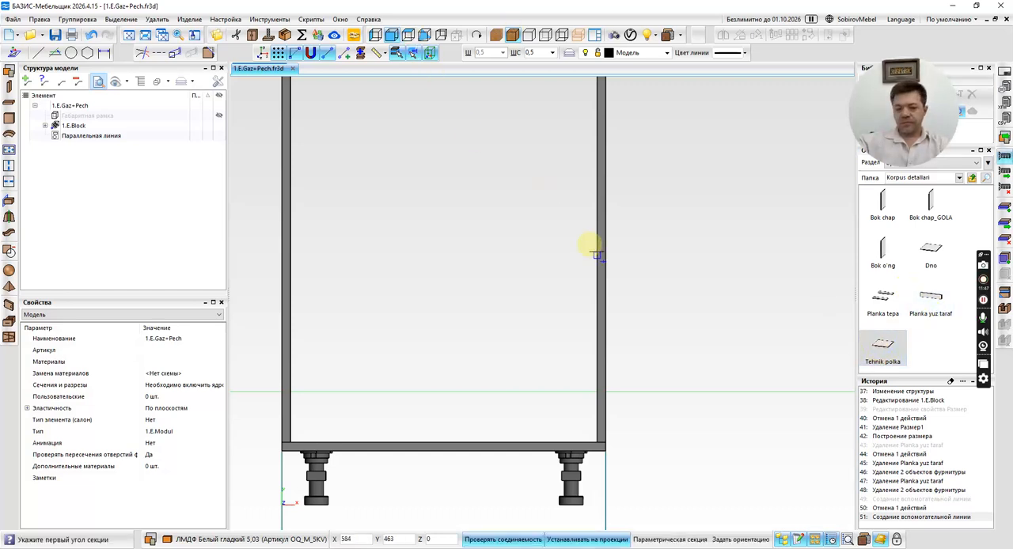
key("F4")
key("F3")
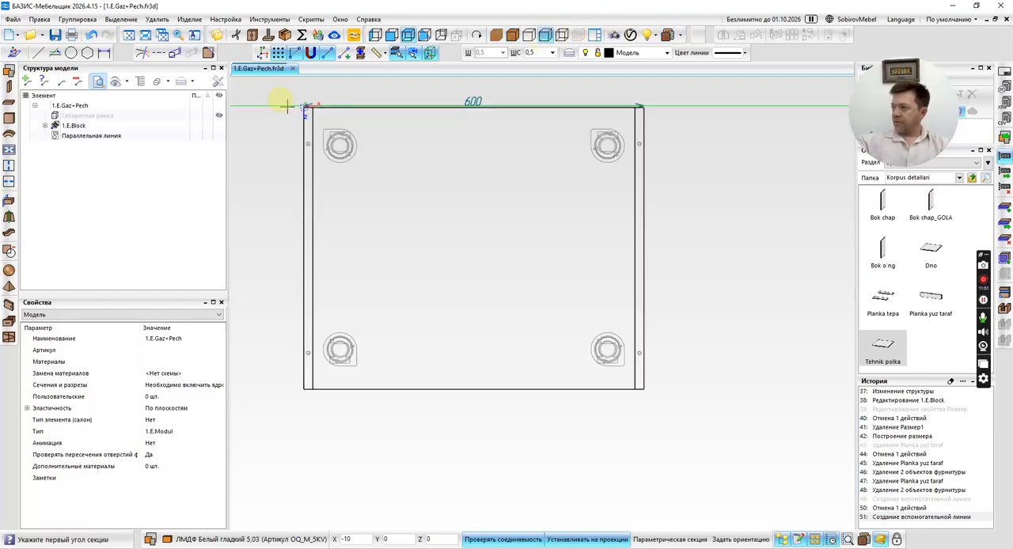
scroll(286, 104, "up", 6)
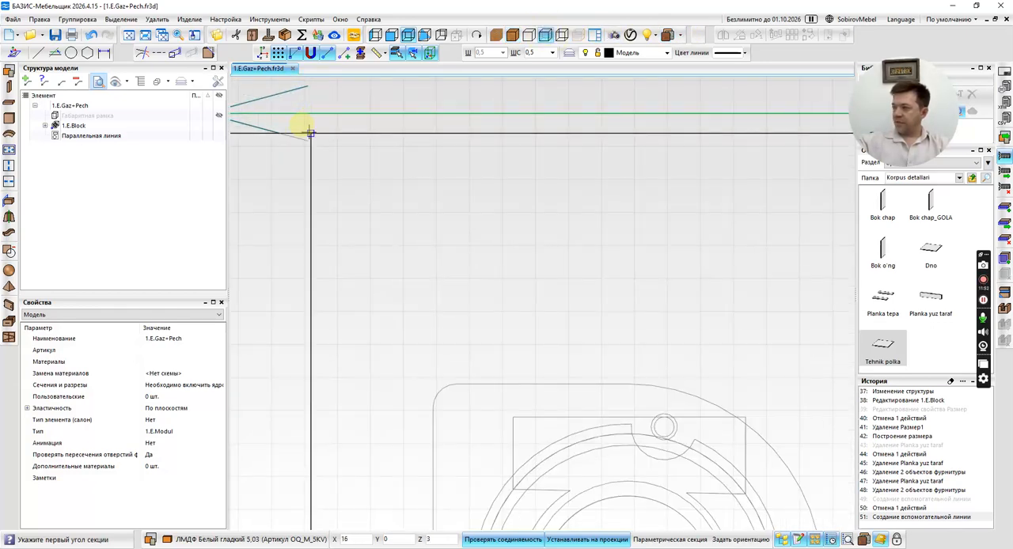
left_click(310, 133)
scroll(306, 132, "down", 6)
scroll(475, 296, "up", 3)
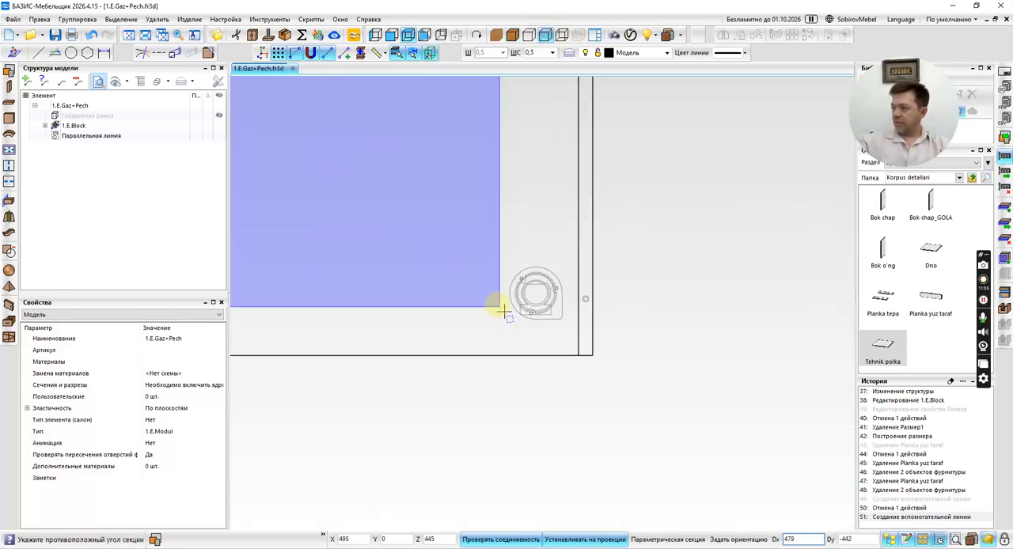
scroll(584, 358, "up", 8)
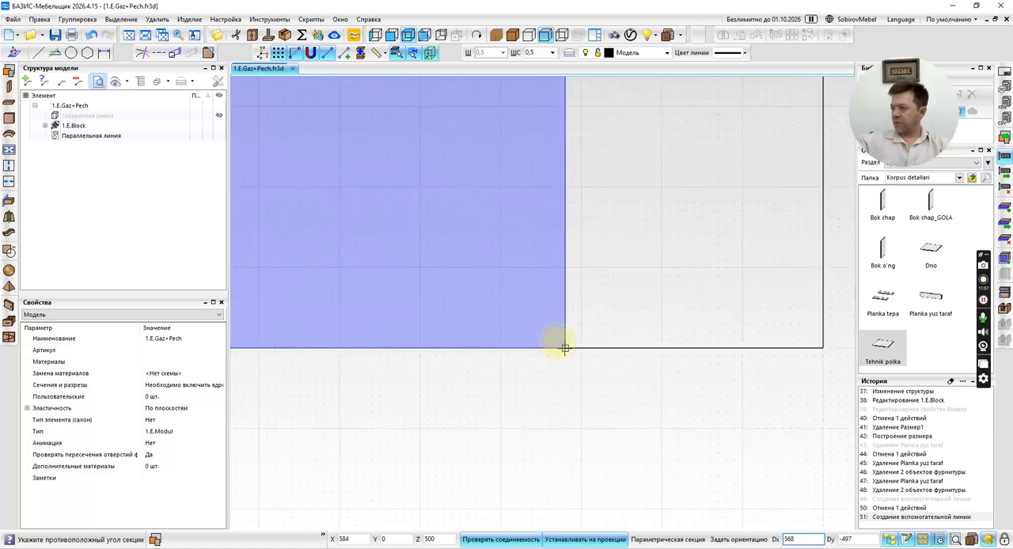
left_click(565, 347)
Place the Tehnik polka section in height above the bottom panel in the side view and finish the insertion.
scroll(531, 316, "down", 5)
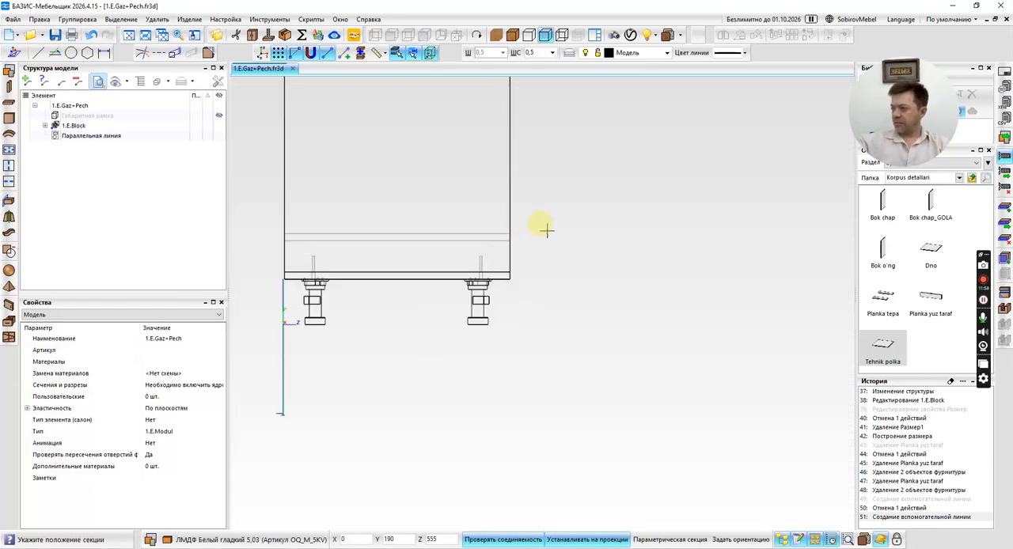
scroll(501, 213, "up", 3)
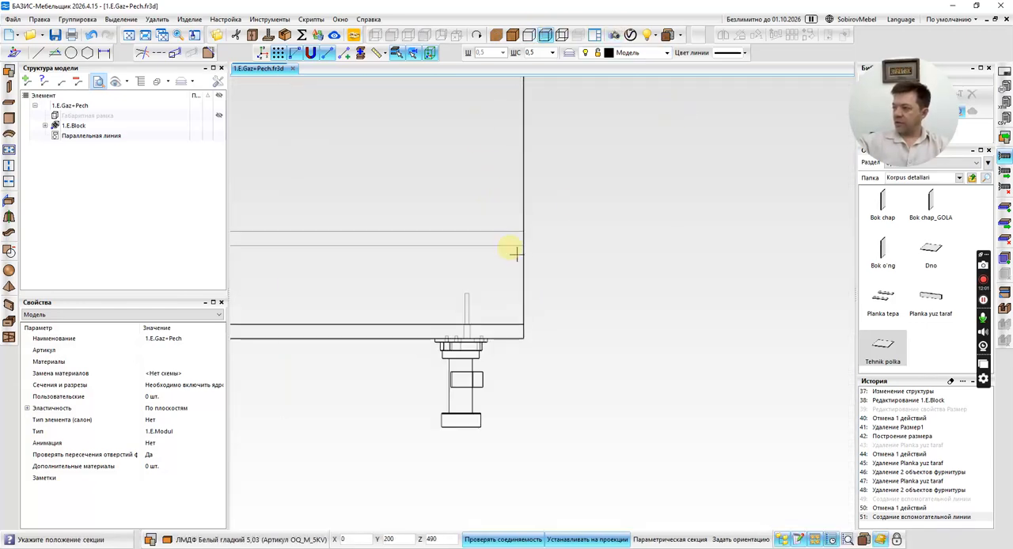
scroll(522, 316, "up", 3)
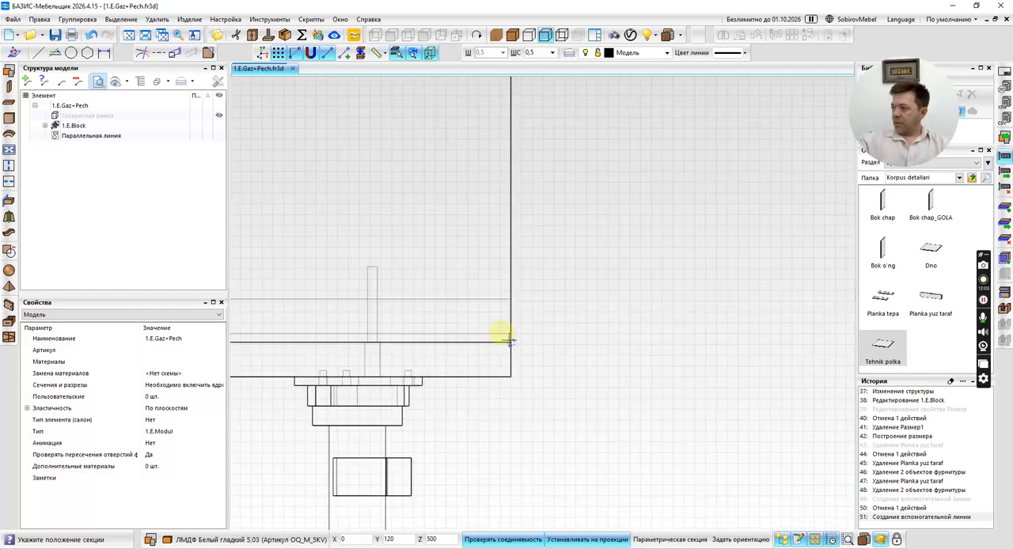
scroll(511, 341, "up", 3)
left_click(486, 183)
key("Escape")
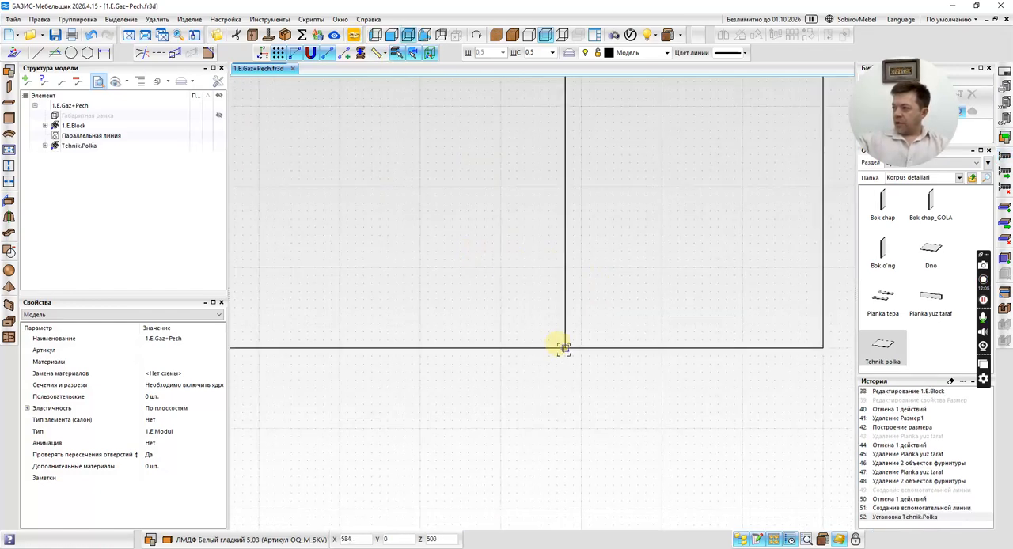
Move the Tehnik.Polka shelf straight up in the front view so its top edge lies on the green parallel guide line.
scroll(562, 348, "down", 6)
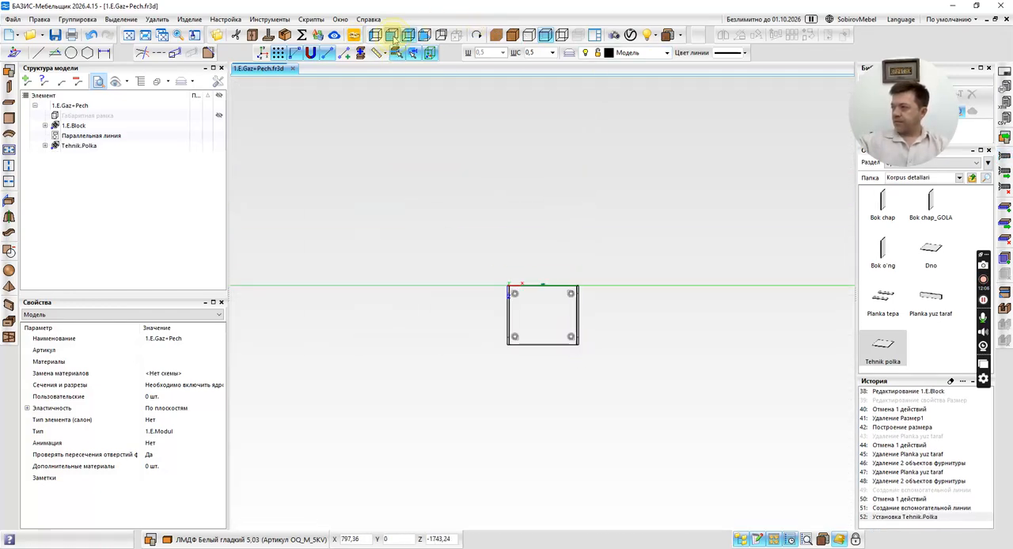
left_click(392, 35)
scroll(520, 344, "up", 1)
left_click(520, 350)
scroll(665, 367, "up", 3)
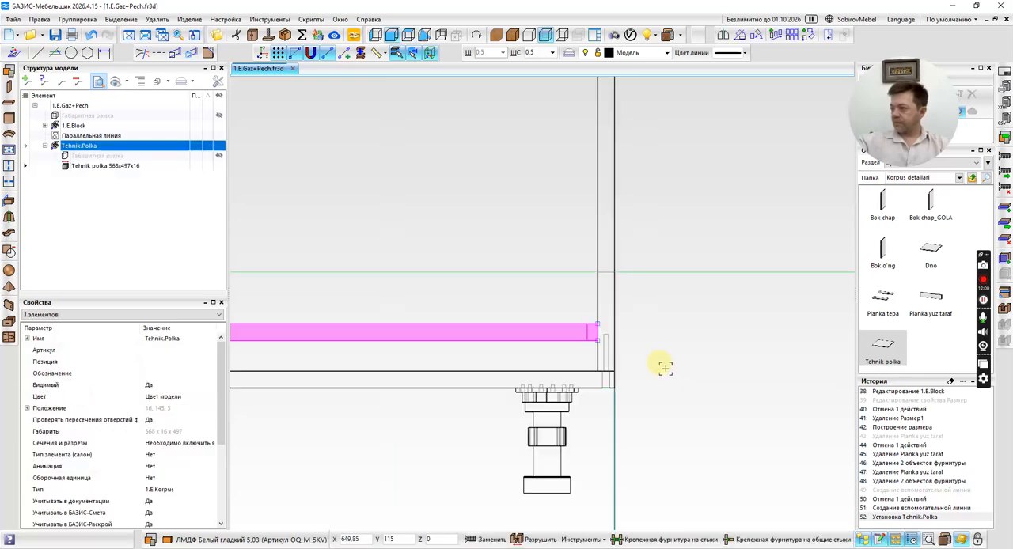
scroll(625, 340, "up", 6)
key("m")
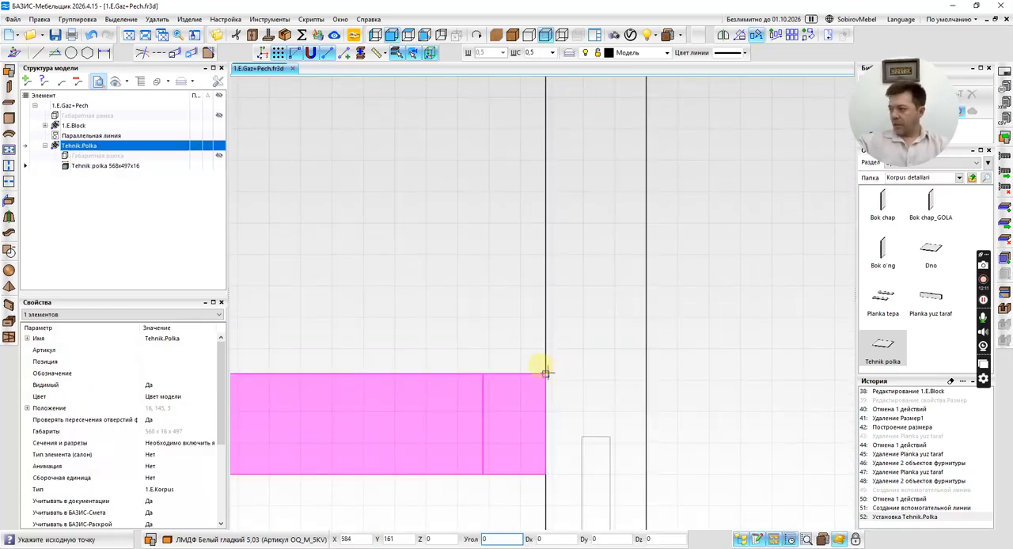
scroll(546, 358, "down", 6)
scroll(544, 298, "up", 12)
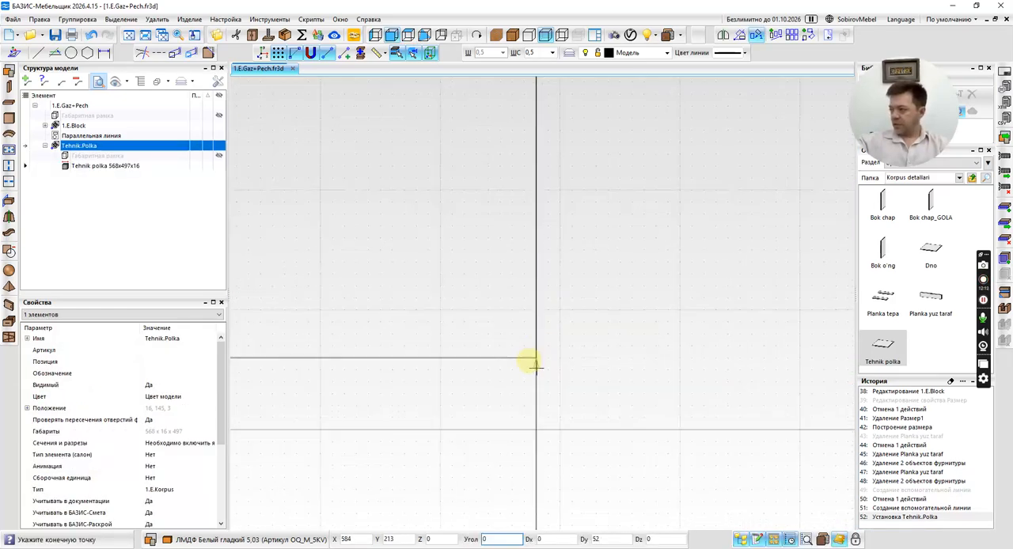
left_click(535, 428)
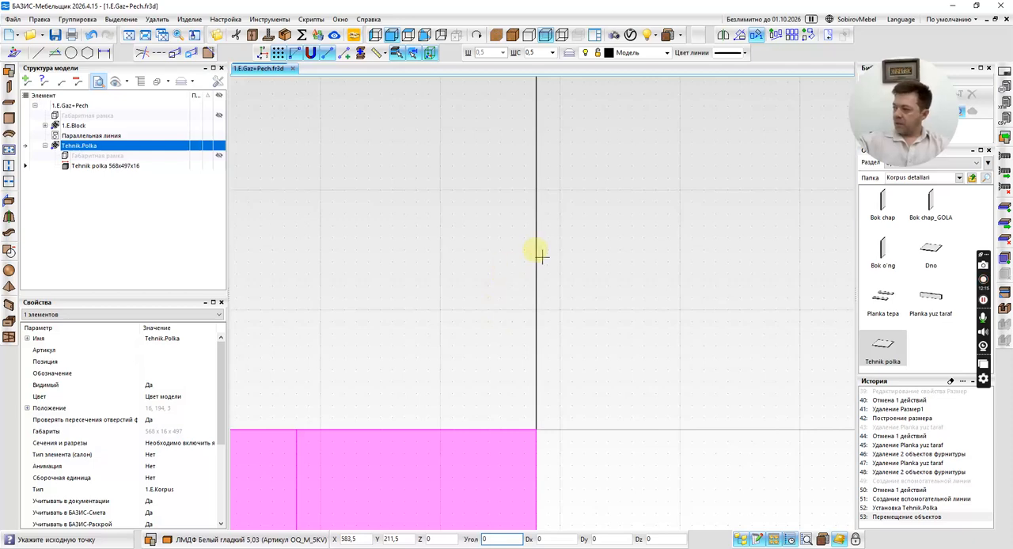
scroll(547, 262, "down", 12)
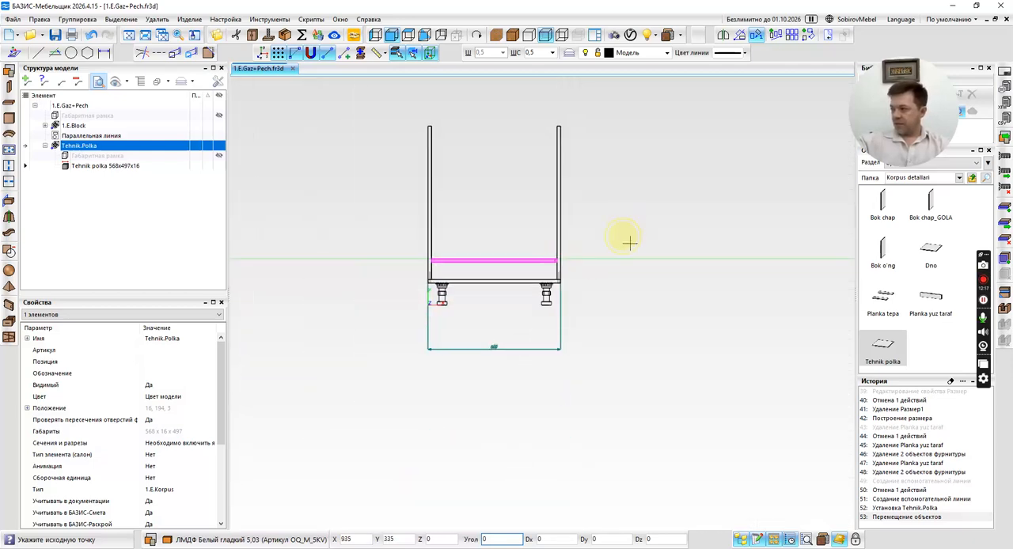
key("Escape")
Install Евро 7x5 (4,5) fasteners on the joints between the Tehnik polka panel and the two side panels.
middle_click_drag(616, 269, 522, 339)
scroll(499, 349, "up", 5)
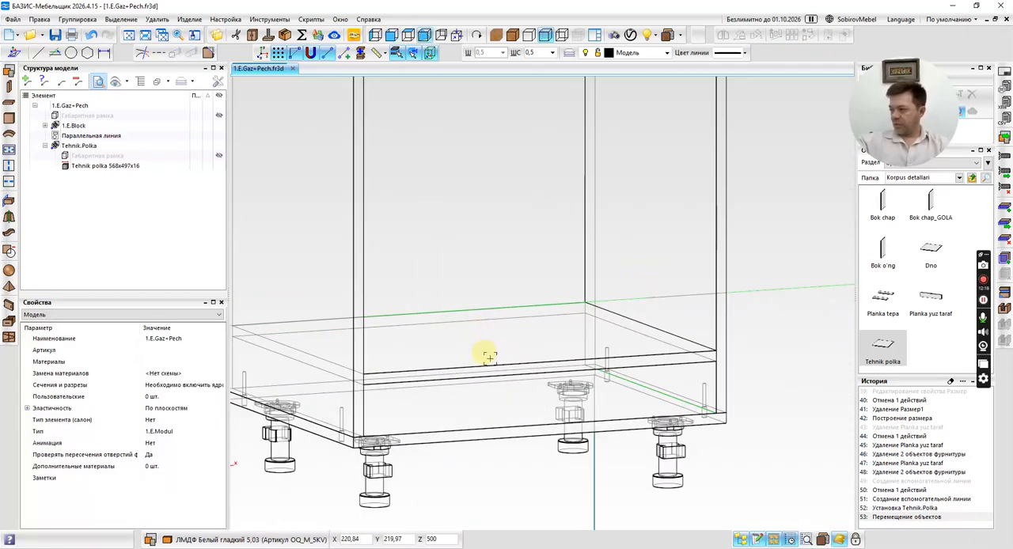
left_click(489, 358)
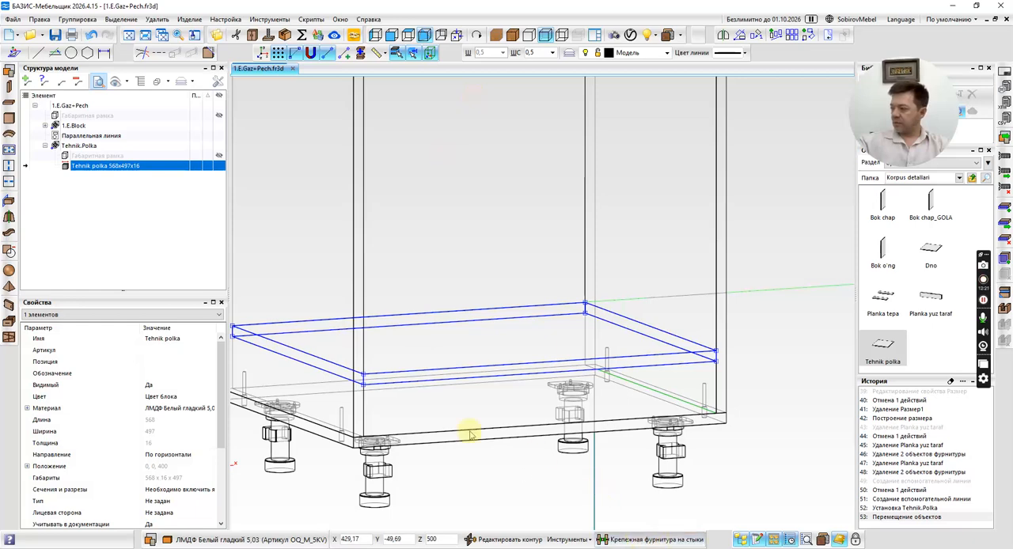
middle_click_drag(385, 345, 471, 315)
left_click(189, 409)
scroll(521, 315, "down", 4)
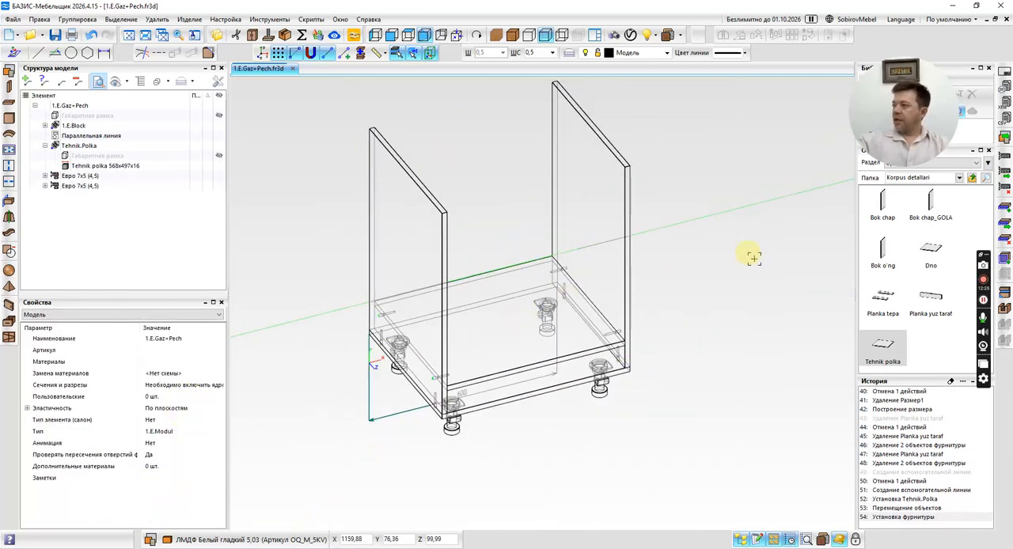
Check the niche dimensions in the built-in oven installation drawing open in the browser, and return to the cabinet model.
middle_click(755, 256)
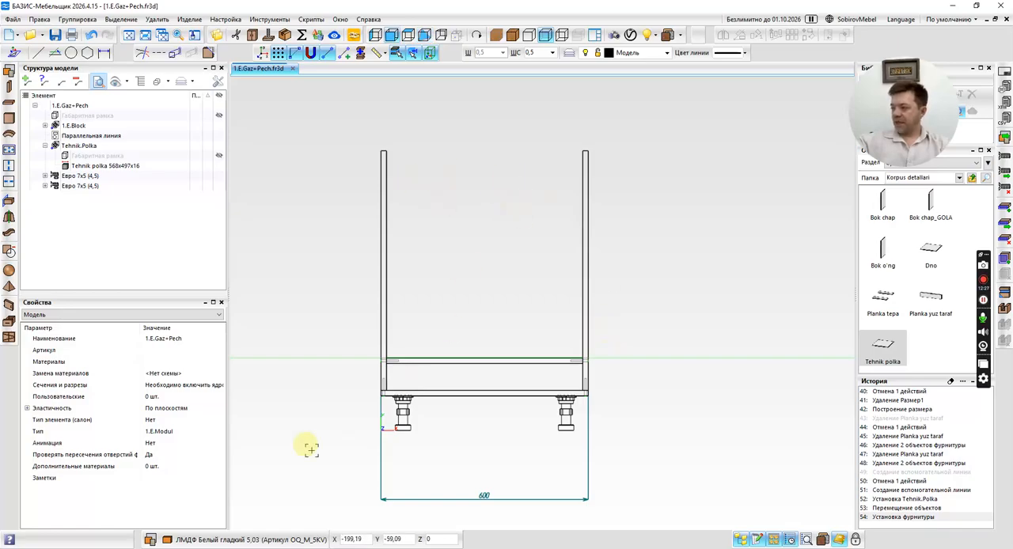
key("alt+Tab")
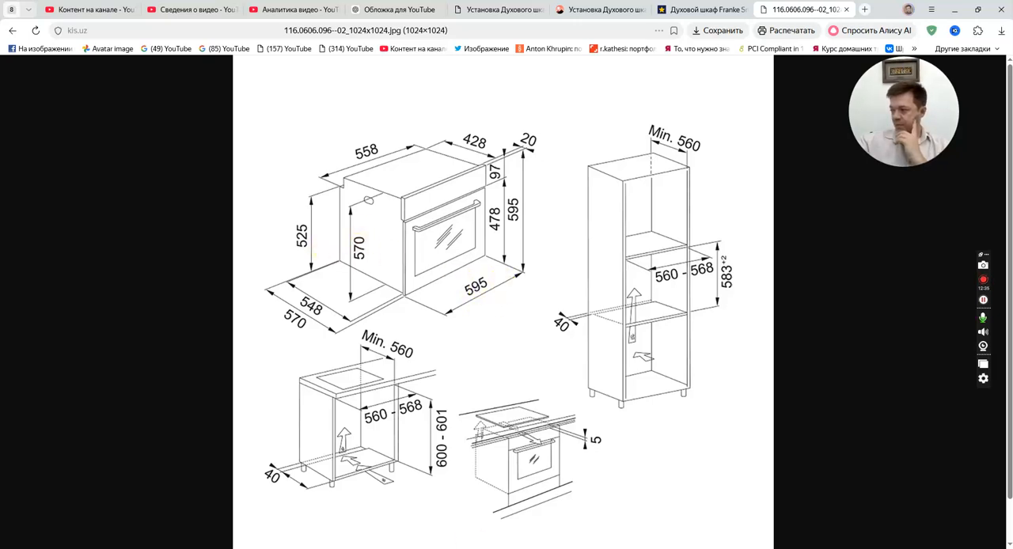
key("alt+Tab")
Insert the Planka tepa fragment from Korpus detallari, spanning a 568 × 497 mm section between the side panels in the top view.
left_click(883, 309)
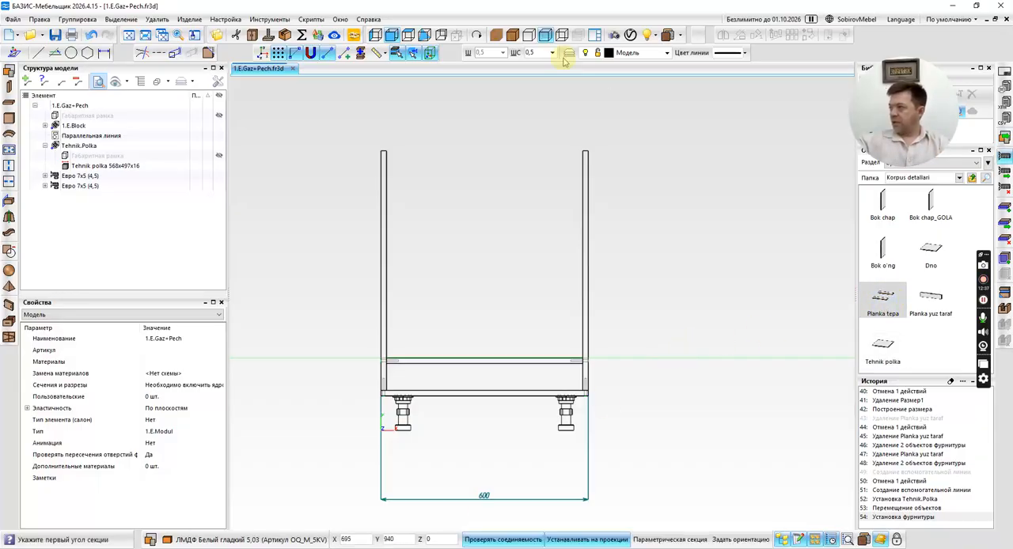
left_click(408, 35)
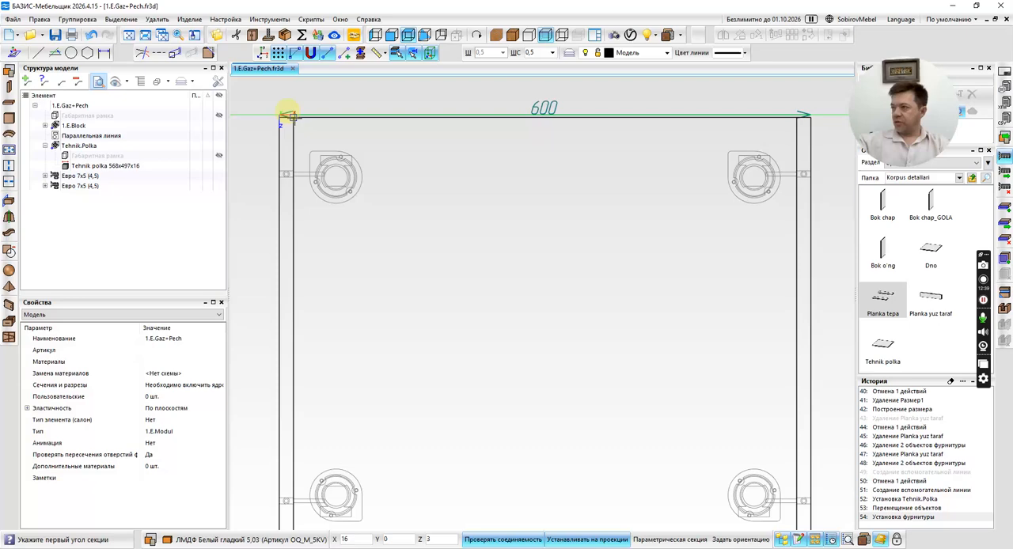
scroll(293, 118, "up", 3)
left_click(294, 118)
scroll(294, 117, "down", 9)
scroll(425, 230, "up", 8)
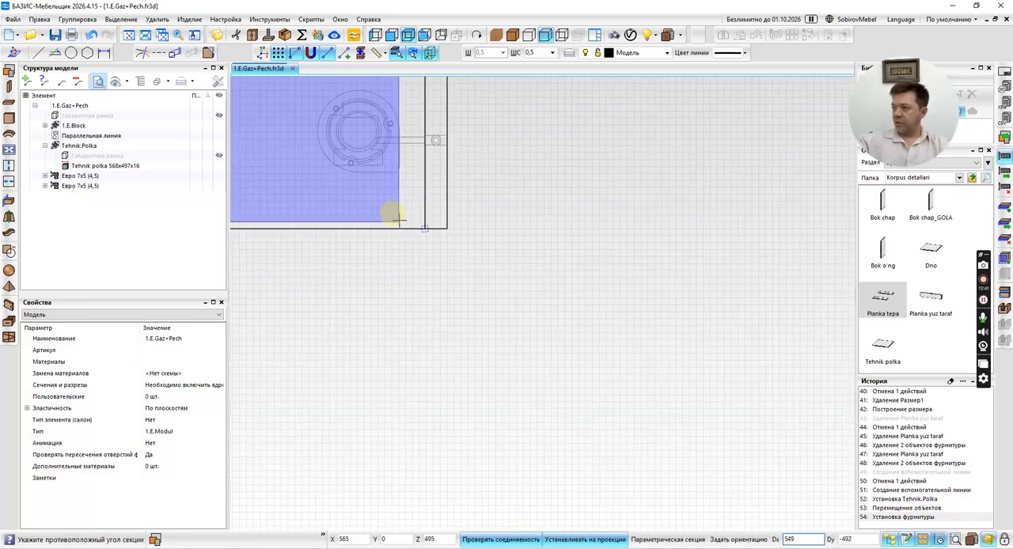
scroll(417, 223, "up", 3)
left_click(437, 235)
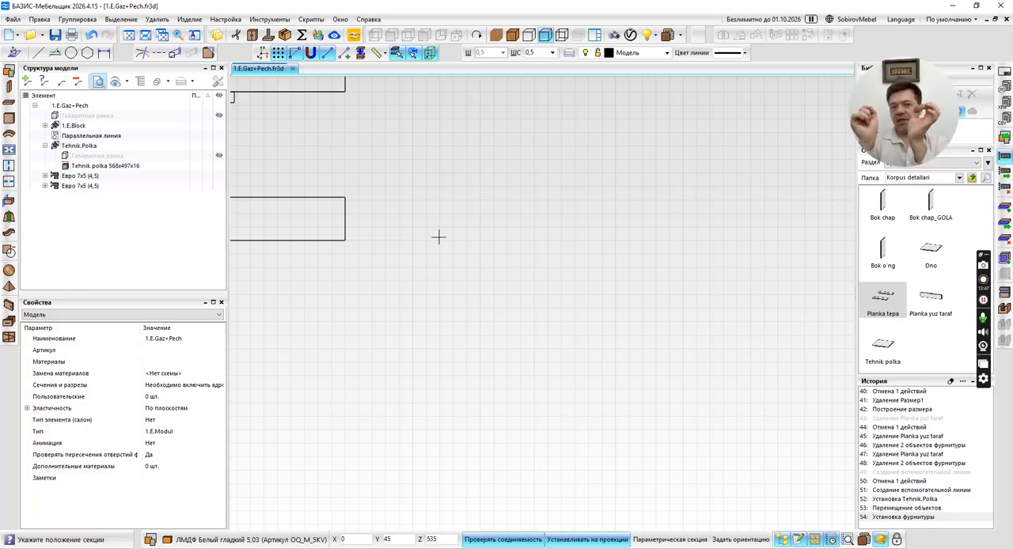
Place the Planka tepa section flush with the top edge of the side panels and finish the insertion.
scroll(362, 296, "down", 6)
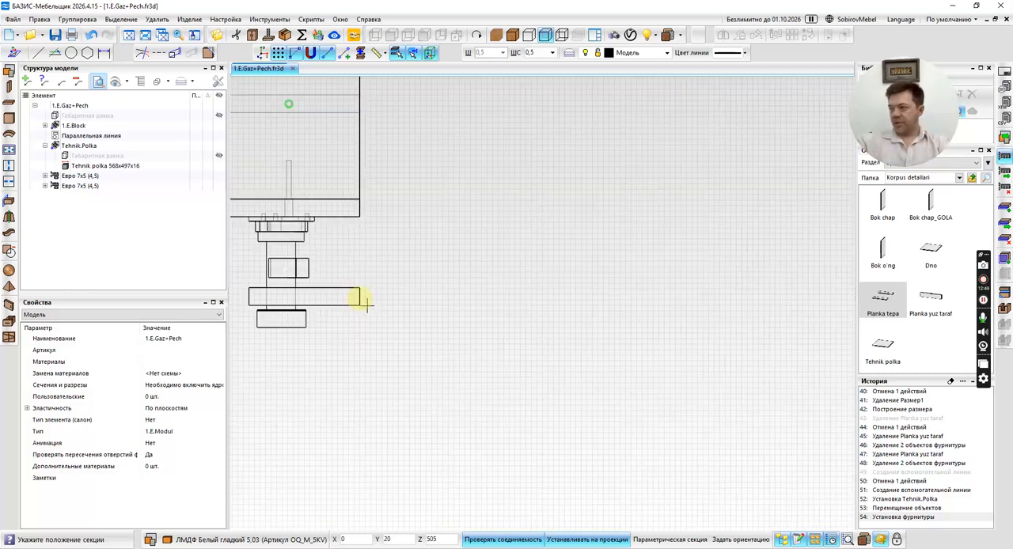
scroll(355, 235, "up", 6)
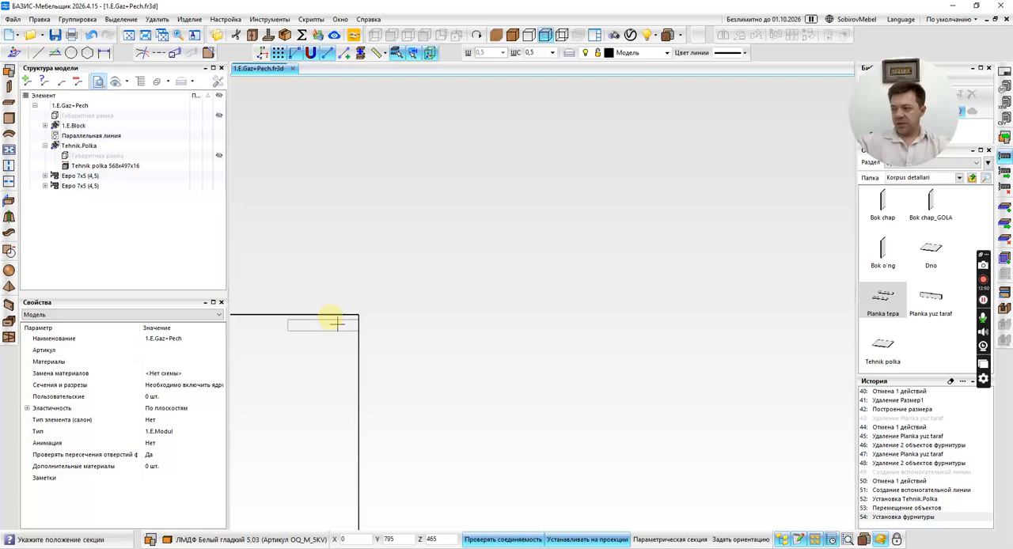
scroll(357, 305, "up", 4)
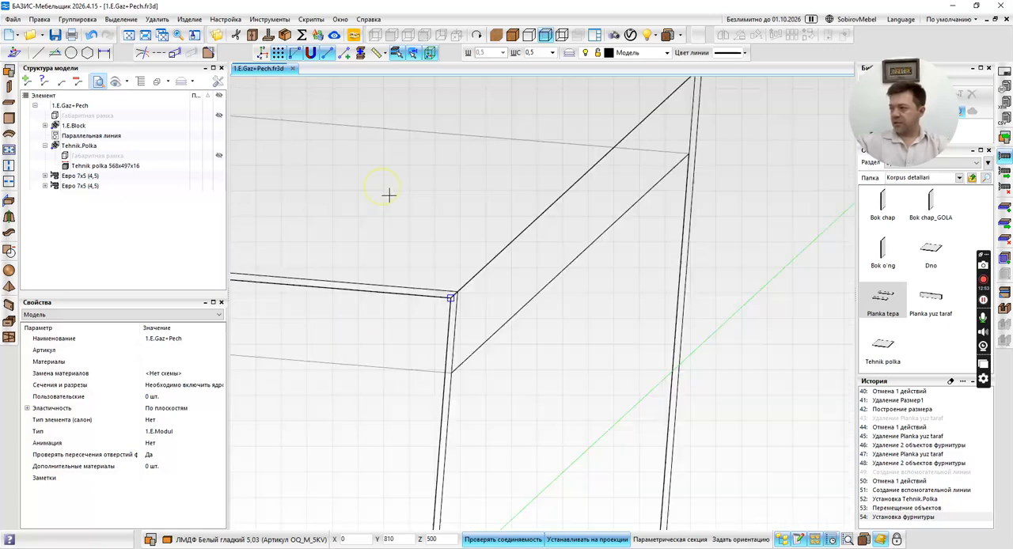
left_click(388, 195)
Install Евро 7x5 (4,5) fasteners on the four joints between the two top planks and the side panels.
scroll(471, 245, "down", 7)
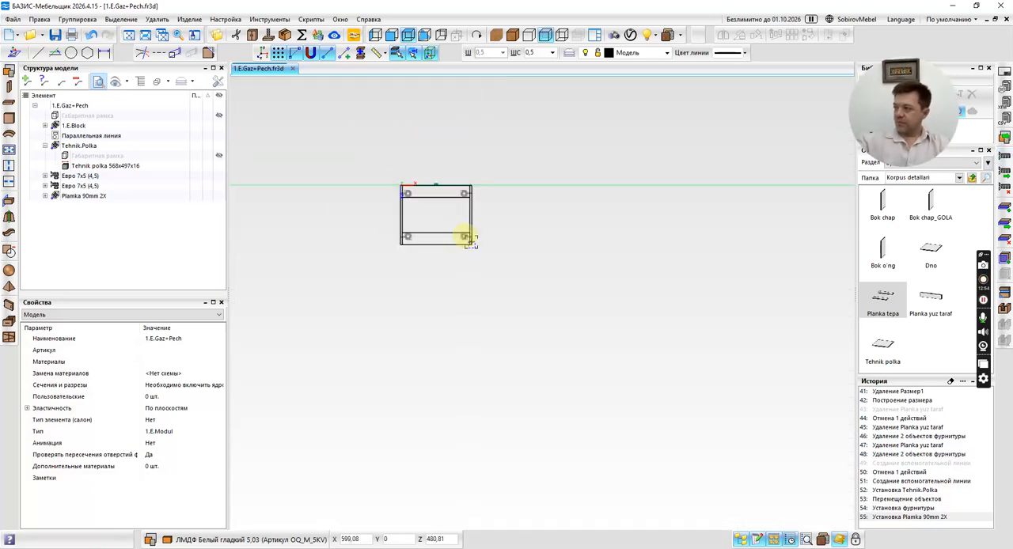
middle_click_drag(471, 242, 473, 182)
scroll(448, 229, "up", 7)
left_click(448, 229)
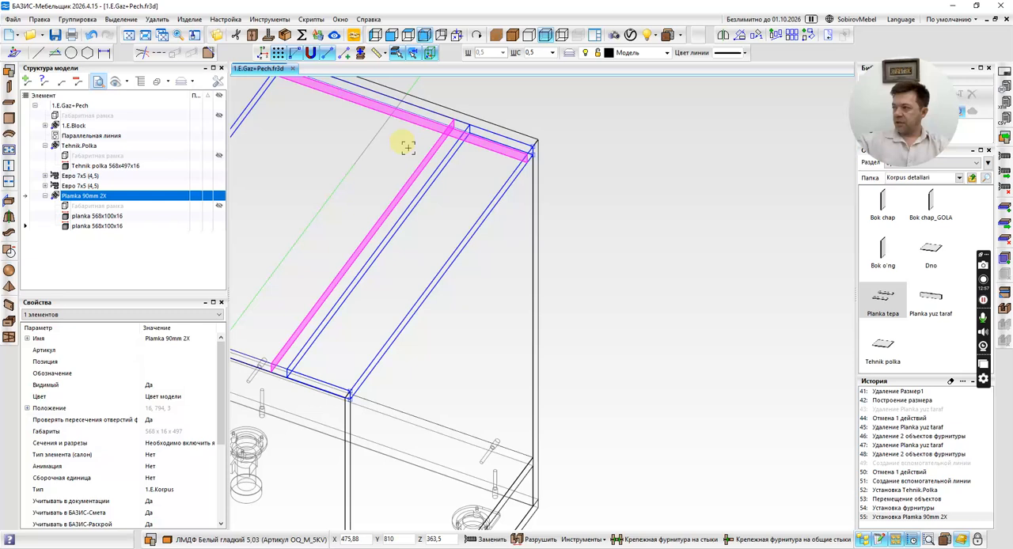
left_click(749, 541)
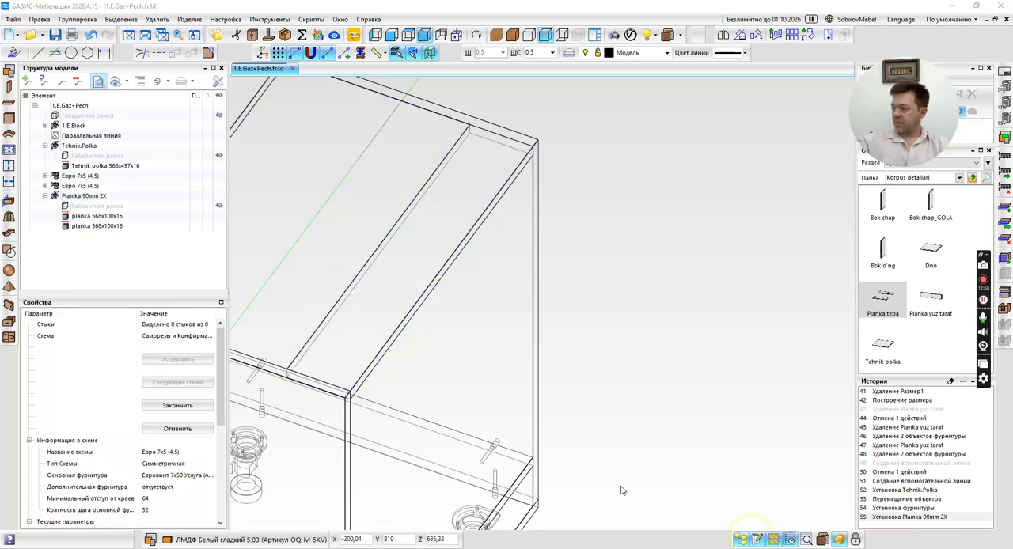
left_click(574, 281)
left_click(679, 541)
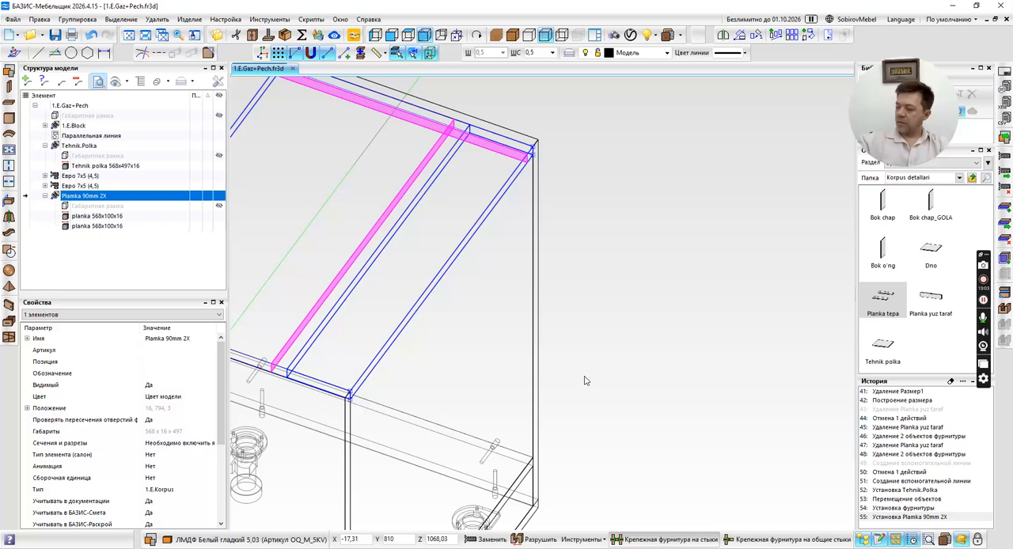
scroll(506, 348, "down", 4)
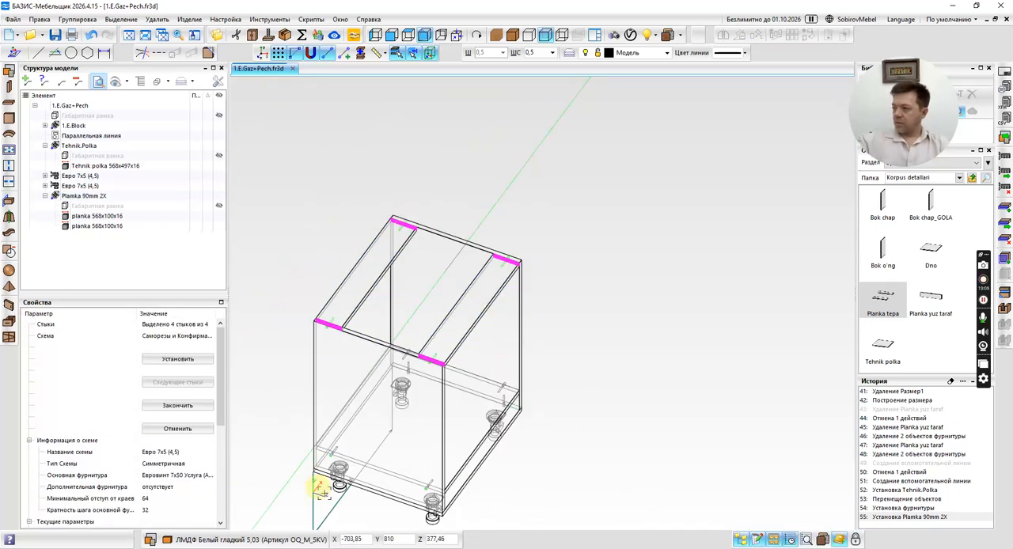
middle_click(489, 375)
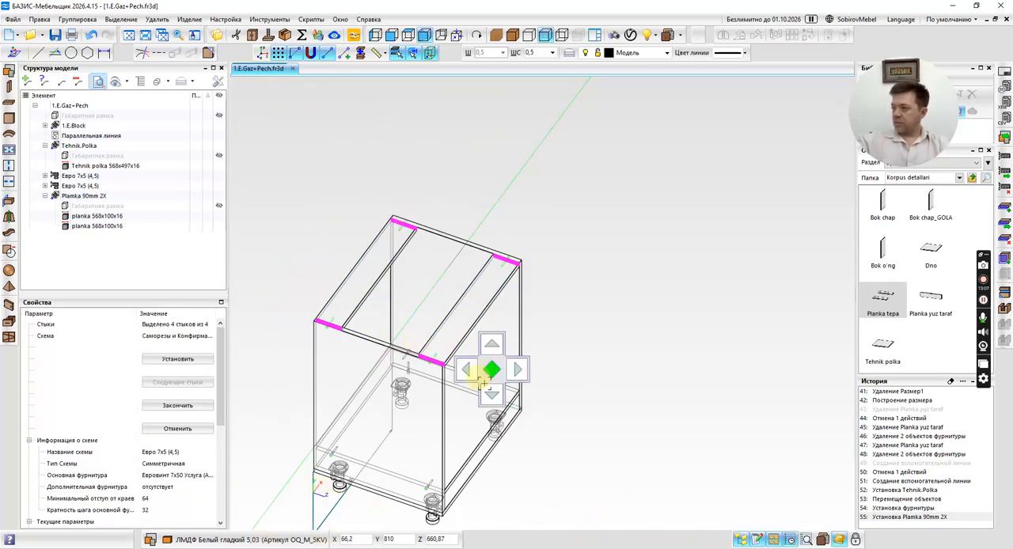
middle_click_drag(484, 384, 452, 369)
left_click(178, 405)
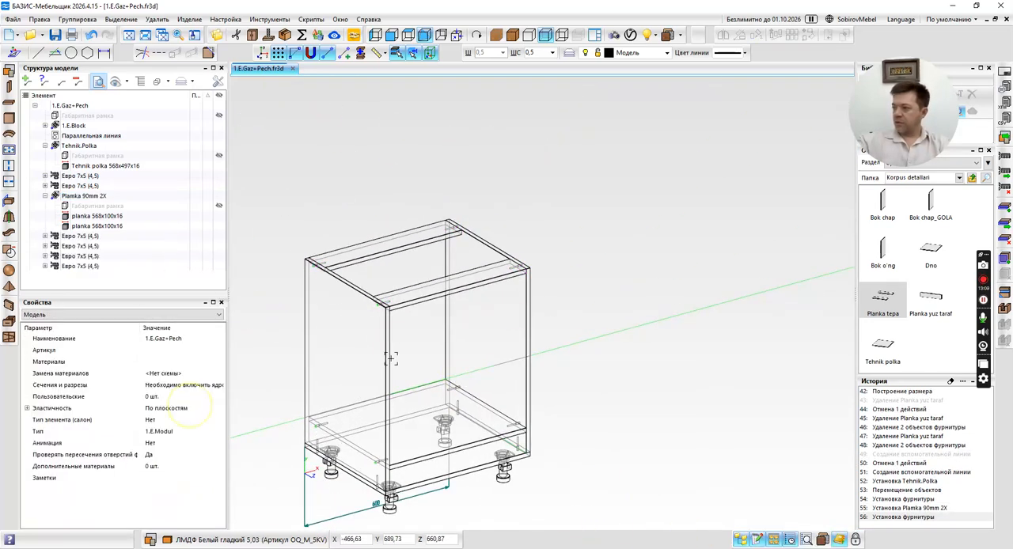
Delete the green parallel guide line at the height of the Tehnik polka shelf.
middle_click_drag(615, 294, 536, 323)
scroll(388, 348, "up", 5)
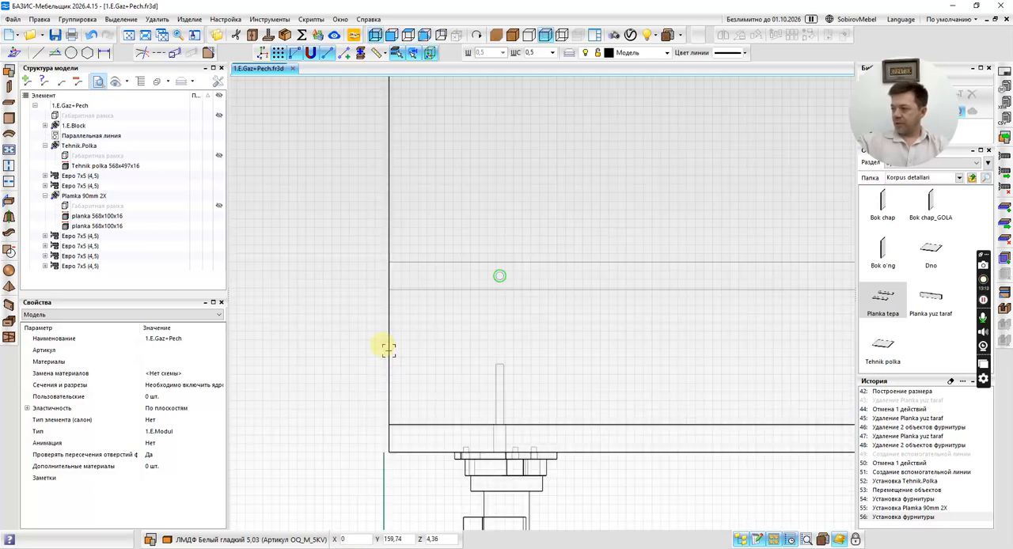
scroll(349, 396, "down", 4)
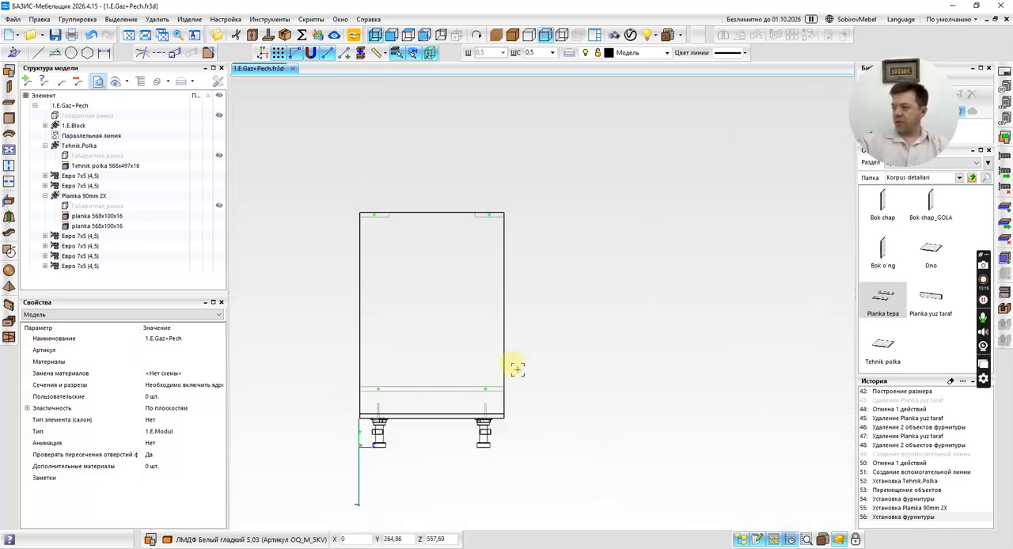
middle_click_drag(537, 376, 452, 385)
middle_click_drag(586, 335, 529, 356)
scroll(516, 398, "up", 5)
left_click(525, 404)
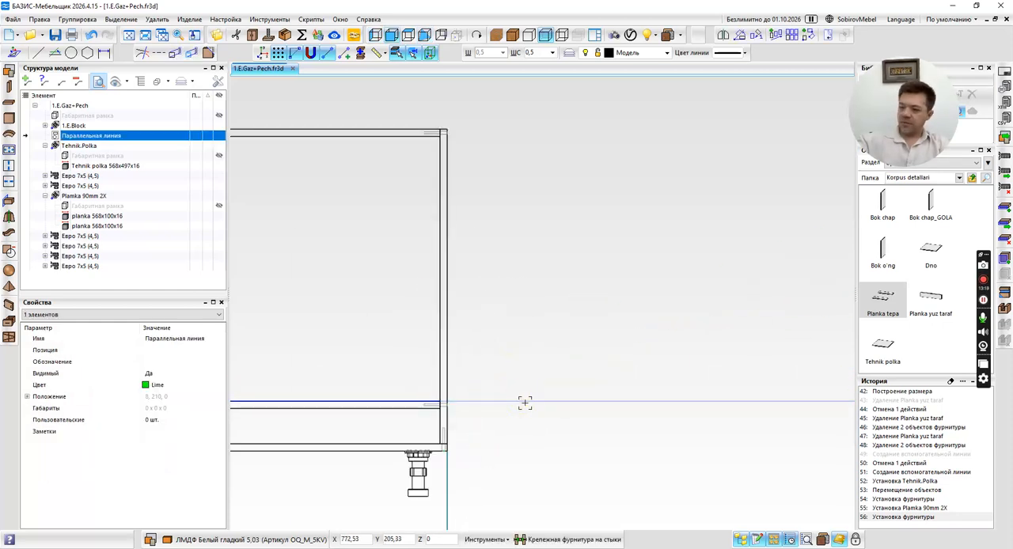
key("Delete")
scroll(529, 398, "down", 4)
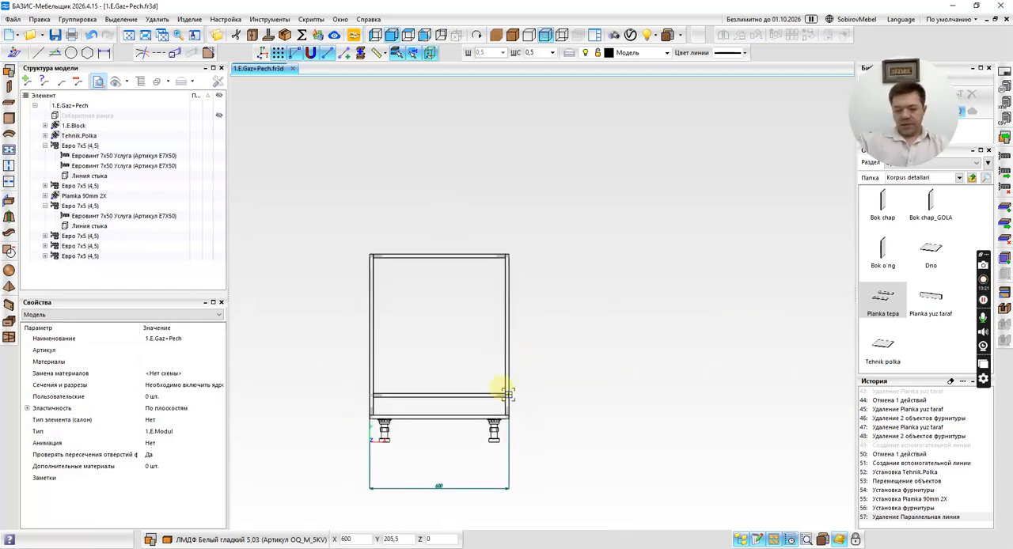
key("ctrl+n")
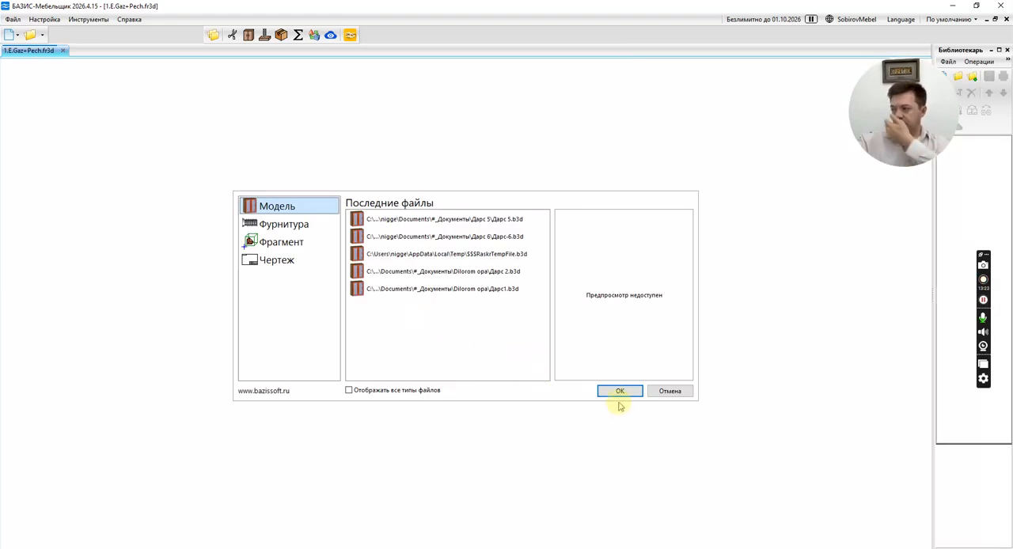
left_click(295, 242)
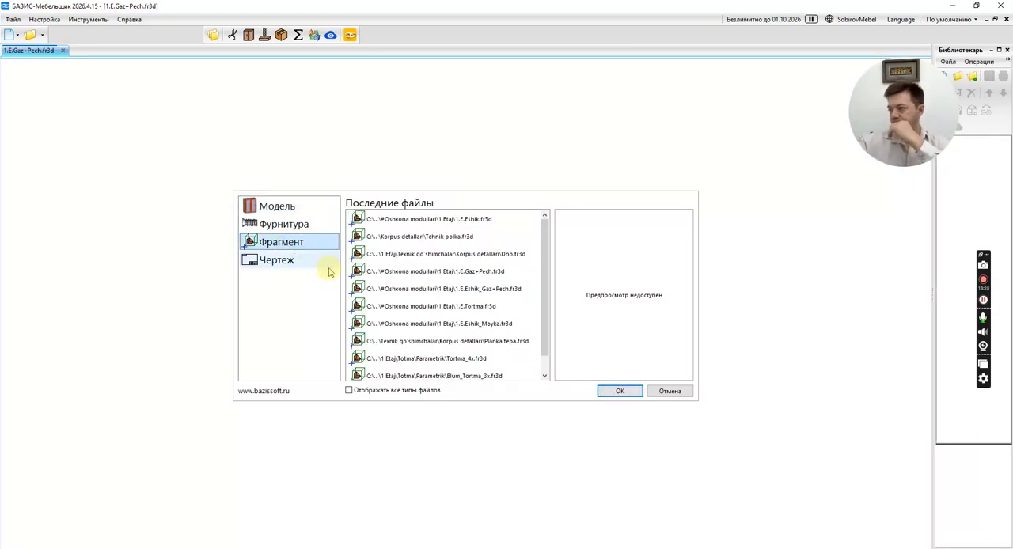
left_click(633, 392)
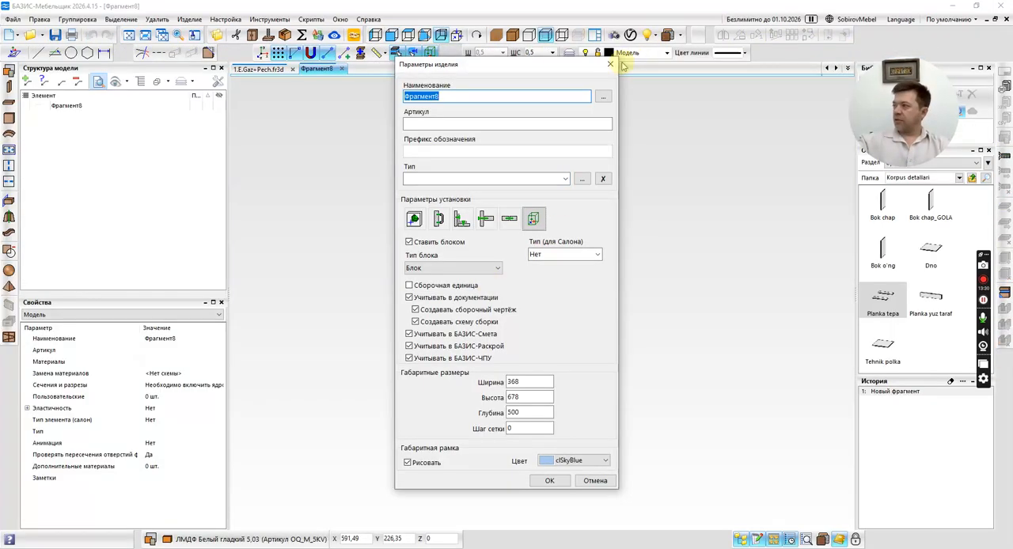
left_click(611, 64)
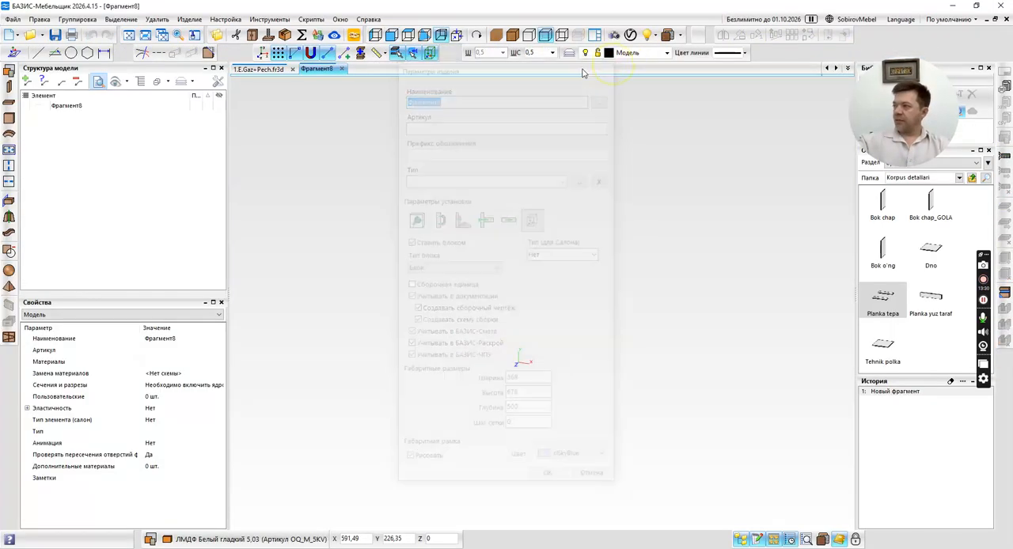
left_click(342, 69)
Create a new hardware (Фурнитура) document and choose the first installation type in its product parameters.
left_click(8, 19)
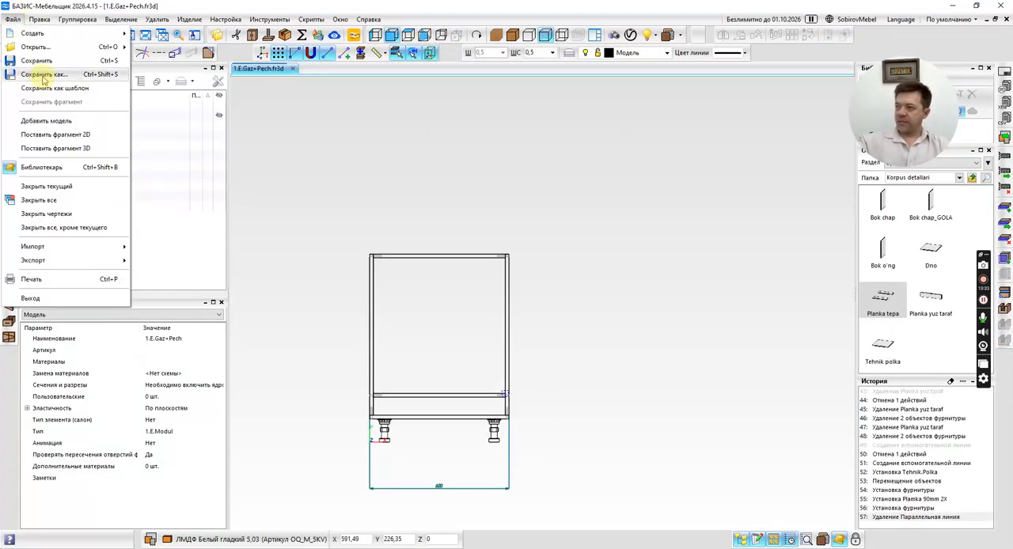
mouse_move(46, 35)
left_click(163, 65)
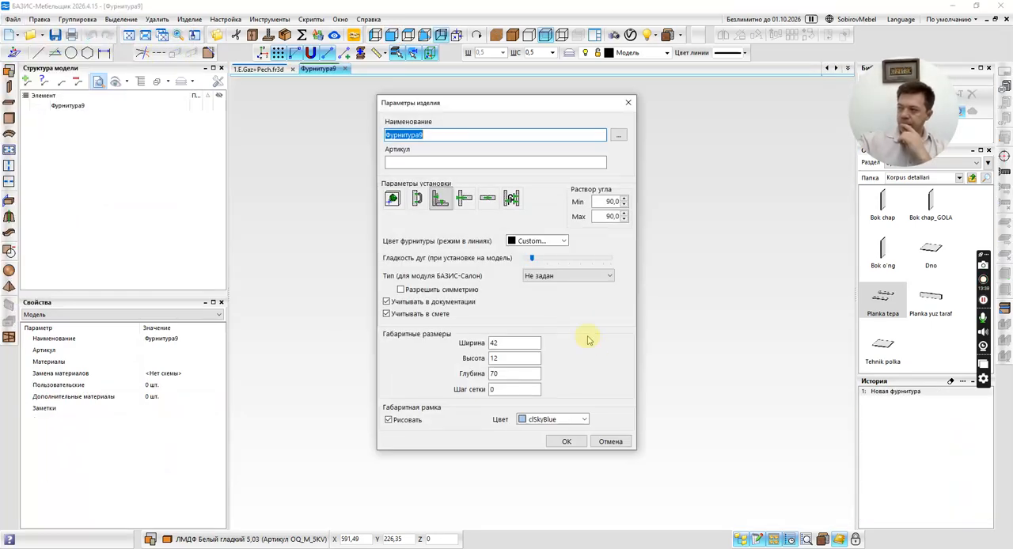
left_click(393, 200)
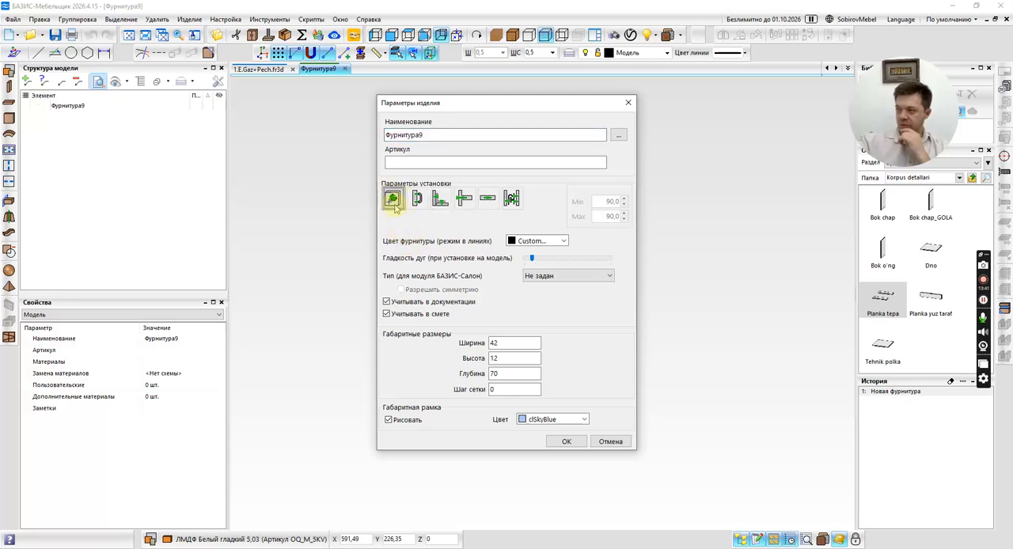
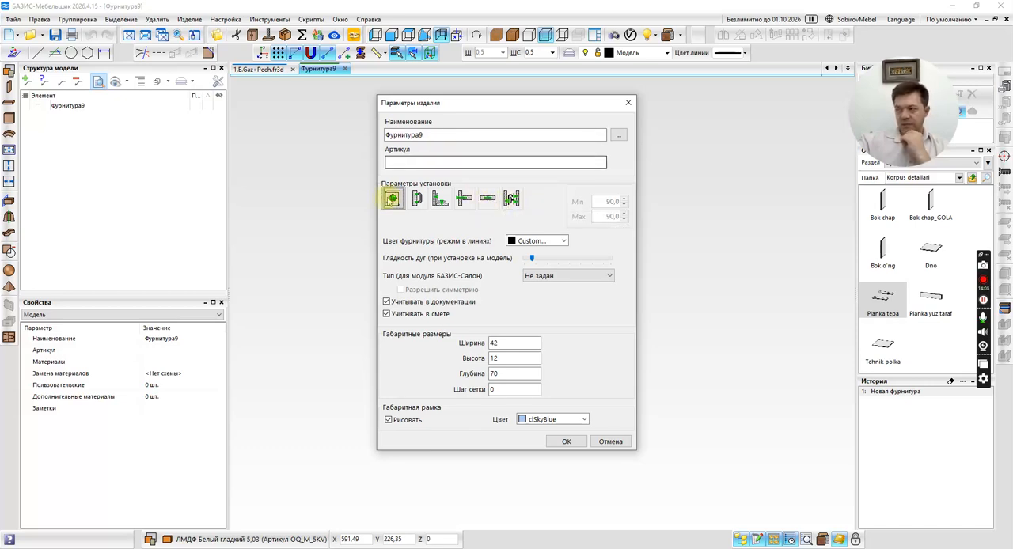
Set the product's overall dimensions to 595 mm width, 595 mm height and 570 mm depth from the oven drawing.
double_click(511, 343)
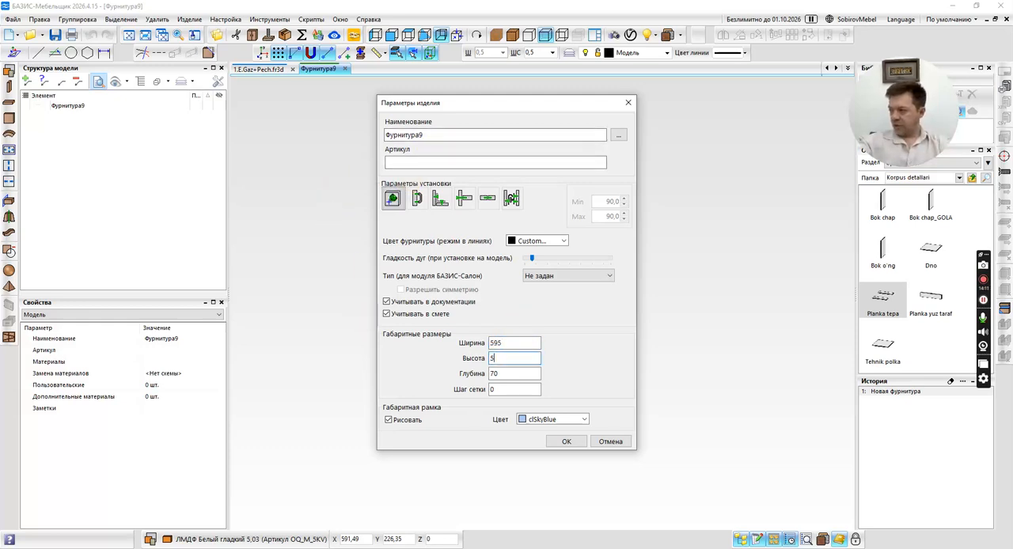
key("alt+Tab")
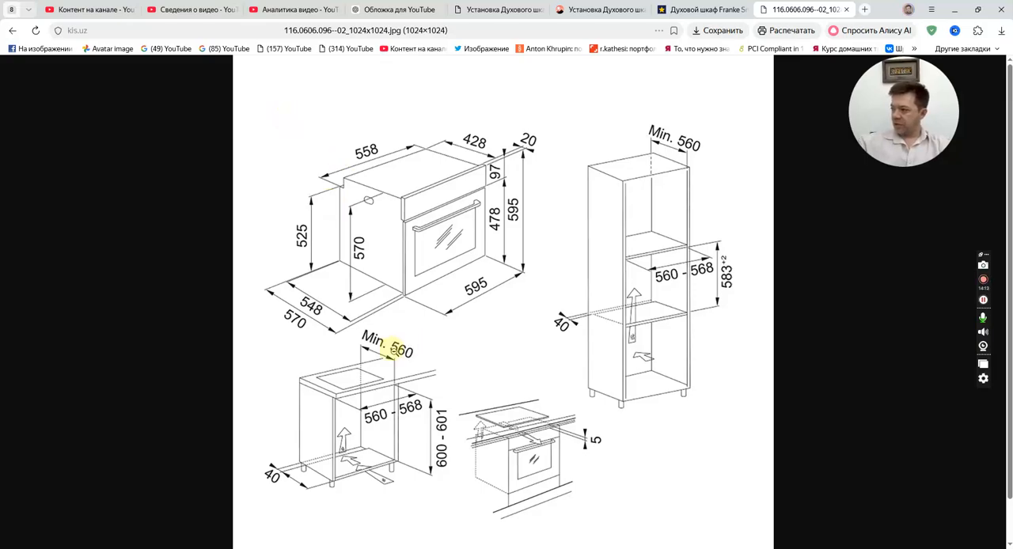
key("alt+Tab")
double_click(502, 374)
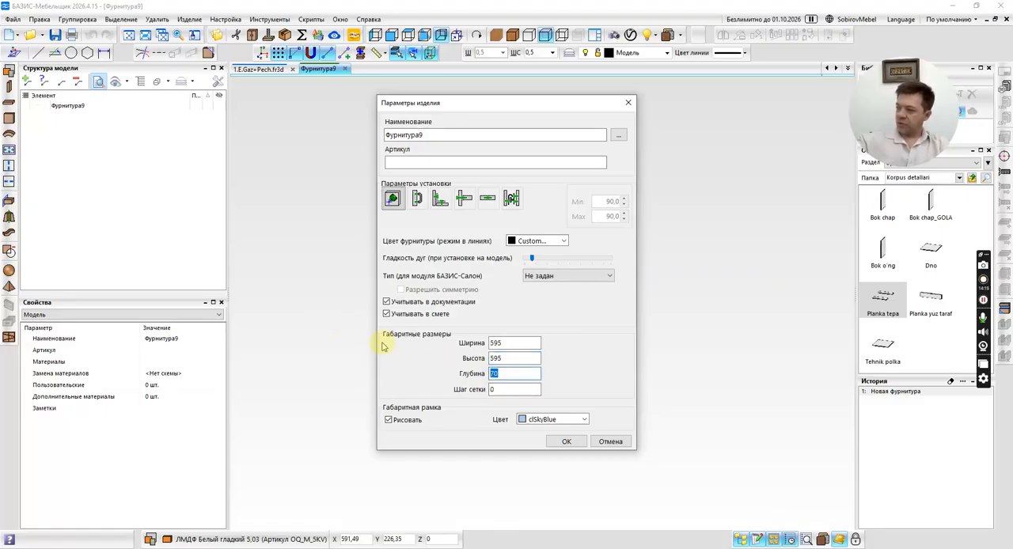
type("570")
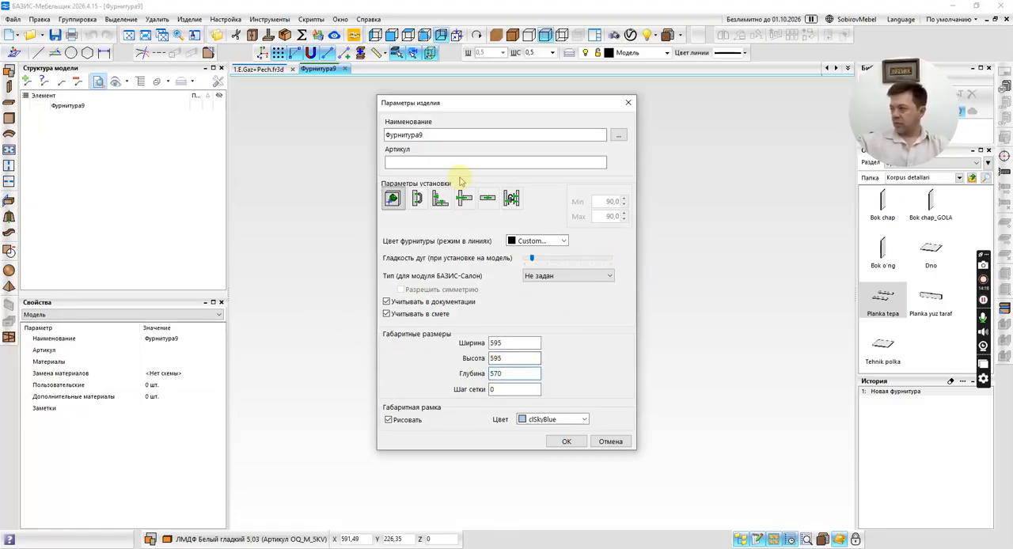
Name the product Духовой шкаф Smart 97, copying the model designation from the oven's product page in the browser.
left_click(456, 135)
double_click(449, 136)
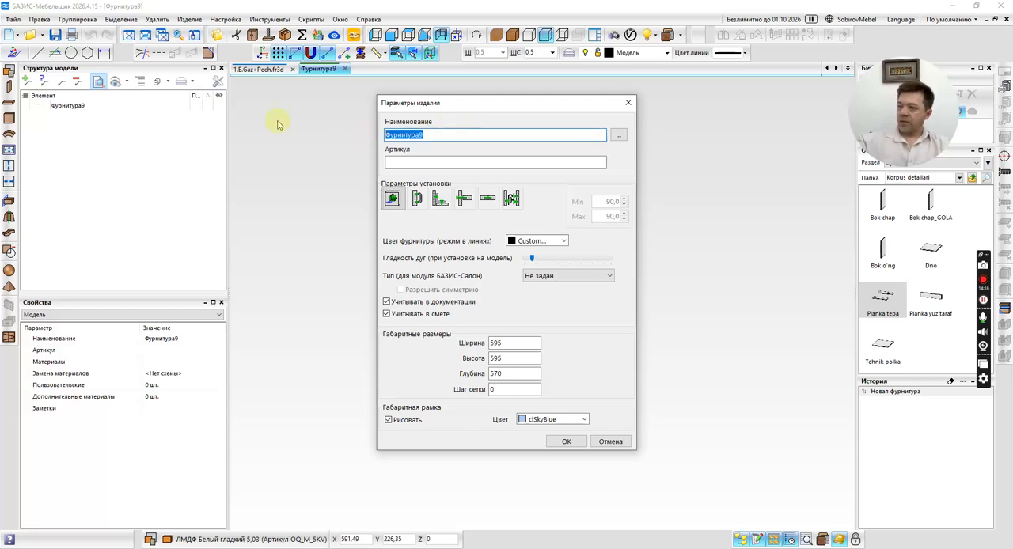
type("Ltjdjq irfa")
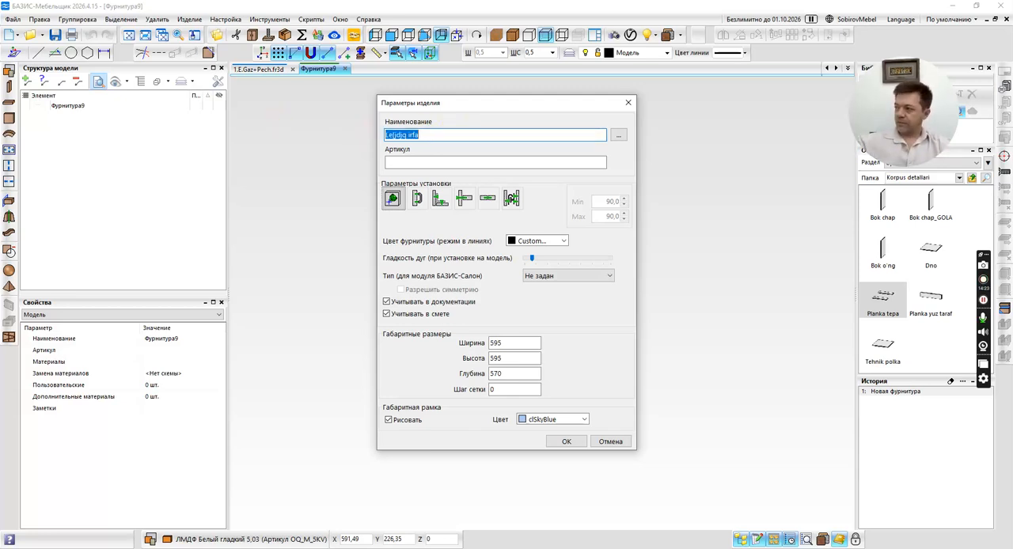
type("Духовой шкаф")
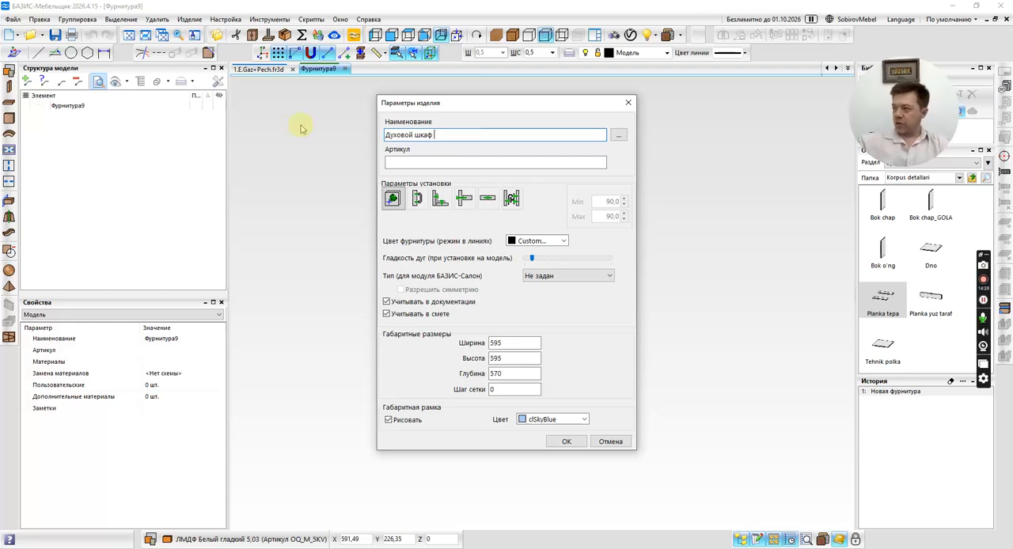
key("alt+Tab")
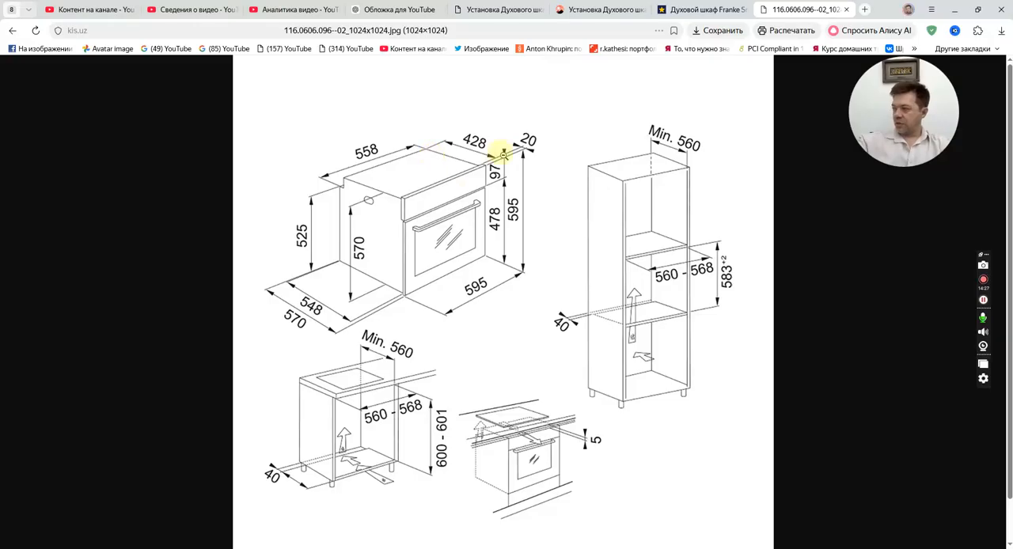
left_click(701, 9)
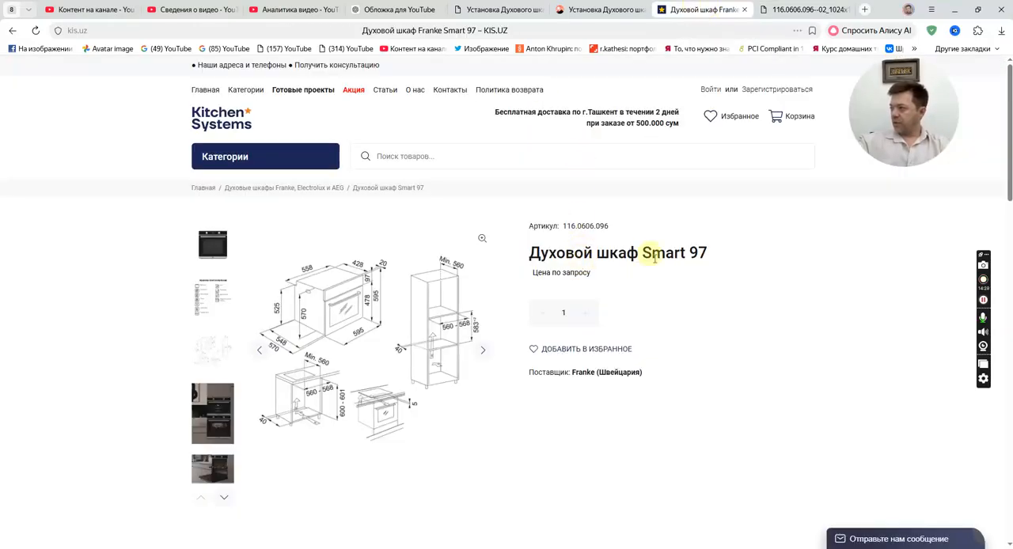
left_click_drag(643, 252, 707, 253)
key("ctrl+c")
key("alt+Tab")
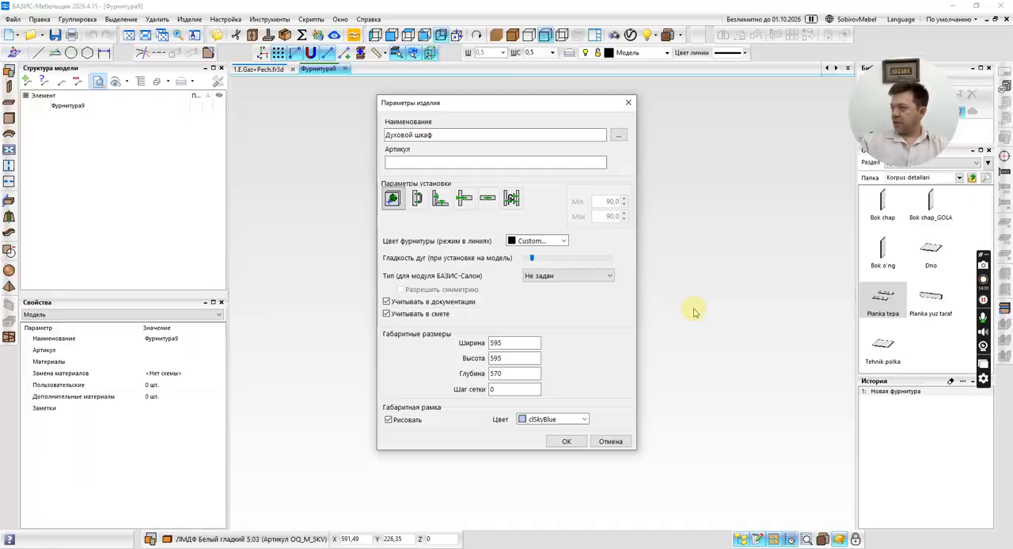
key("ctrl+v")
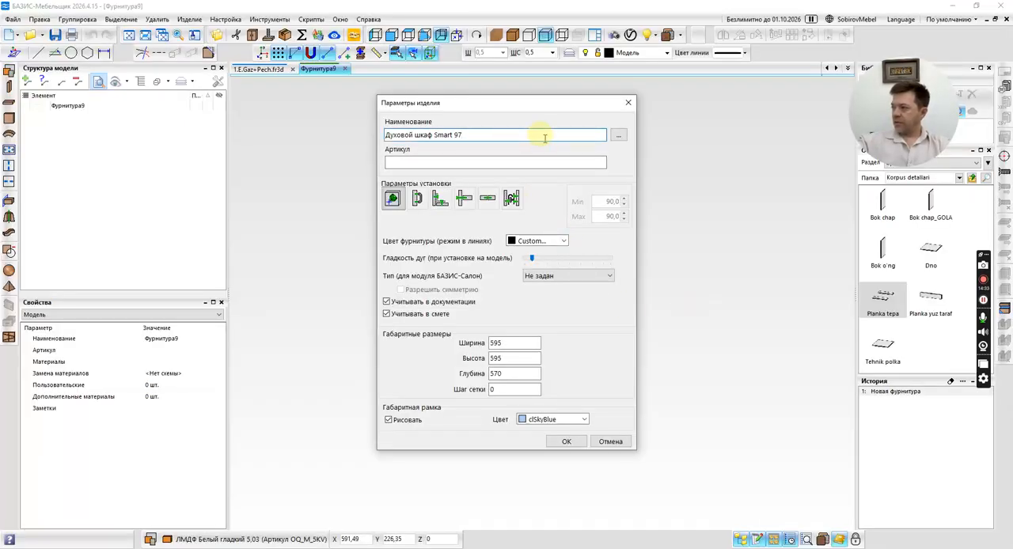
Copy the product name and open the Для кухни group under Фурнитура in the materials database.
left_click_drag(545, 138, 385, 135)
right_click(439, 139)
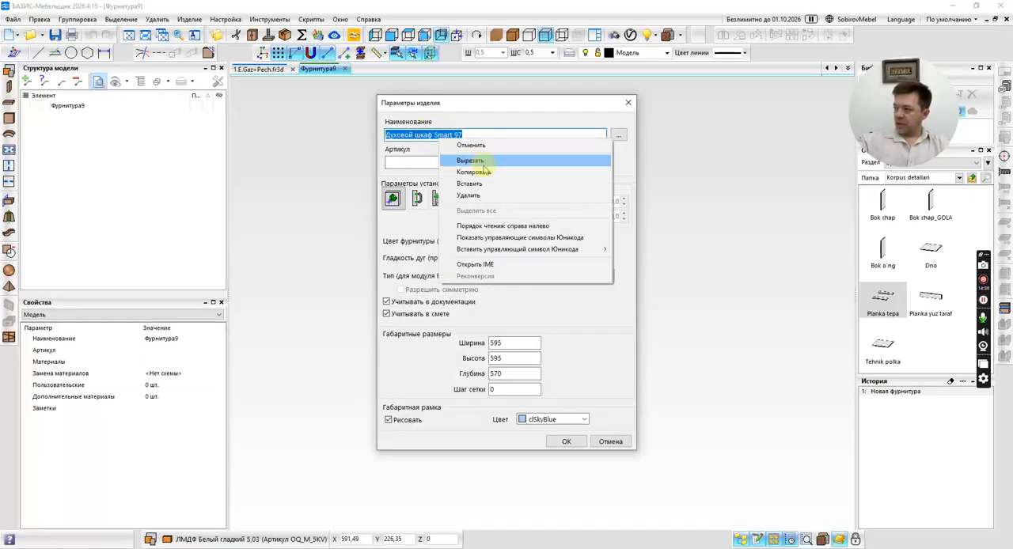
left_click(475, 161)
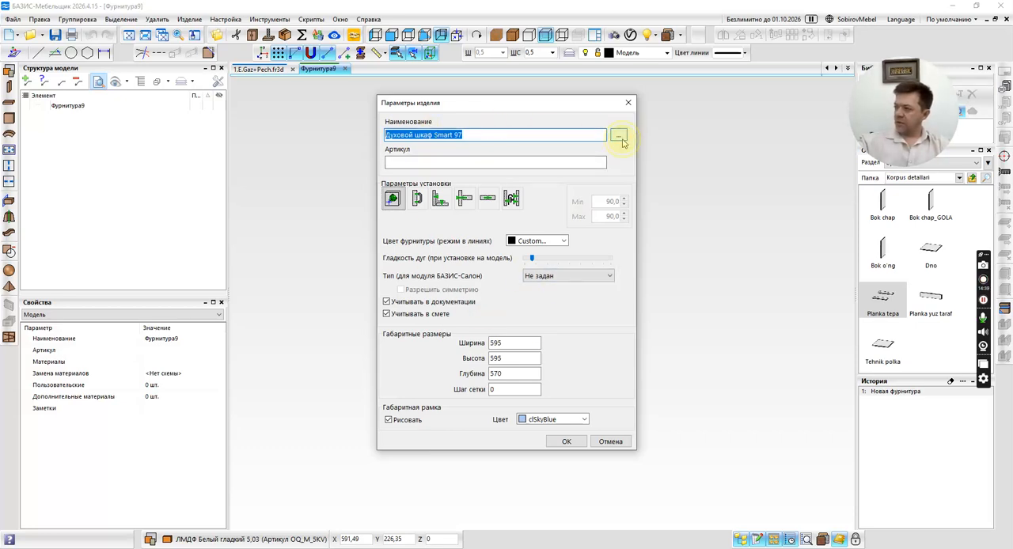
left_click(618, 137)
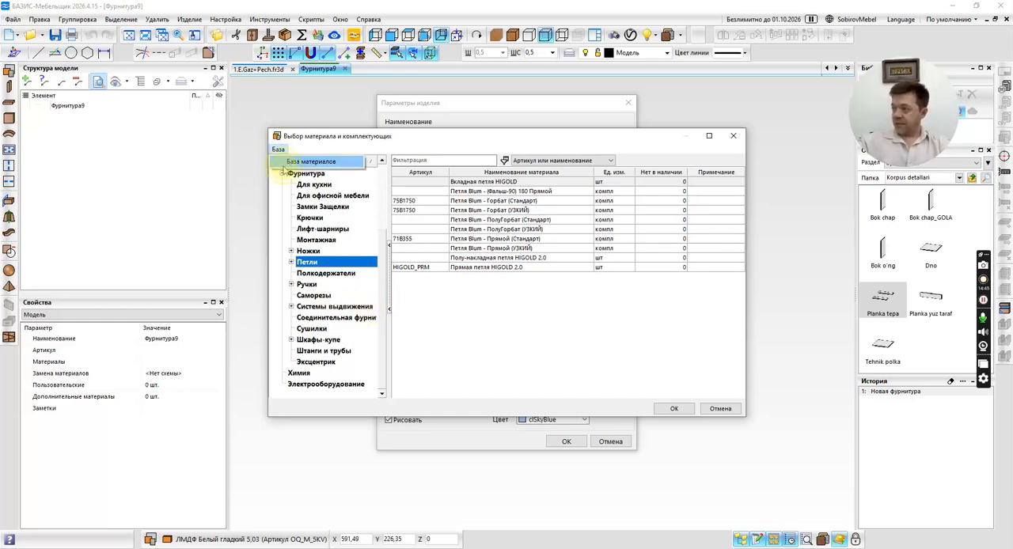
left_click(289, 163)
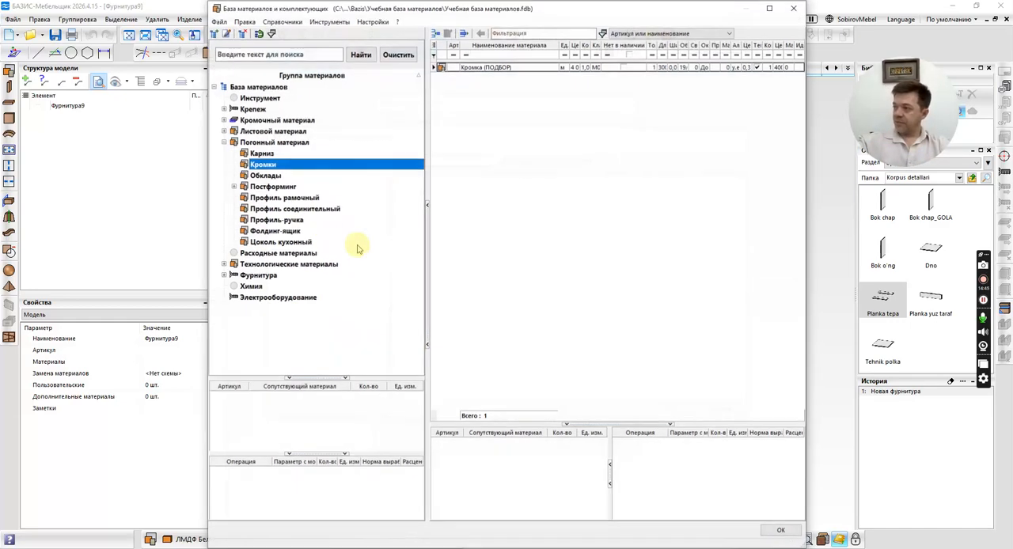
left_click(224, 275)
left_click(258, 275)
left_click(267, 286)
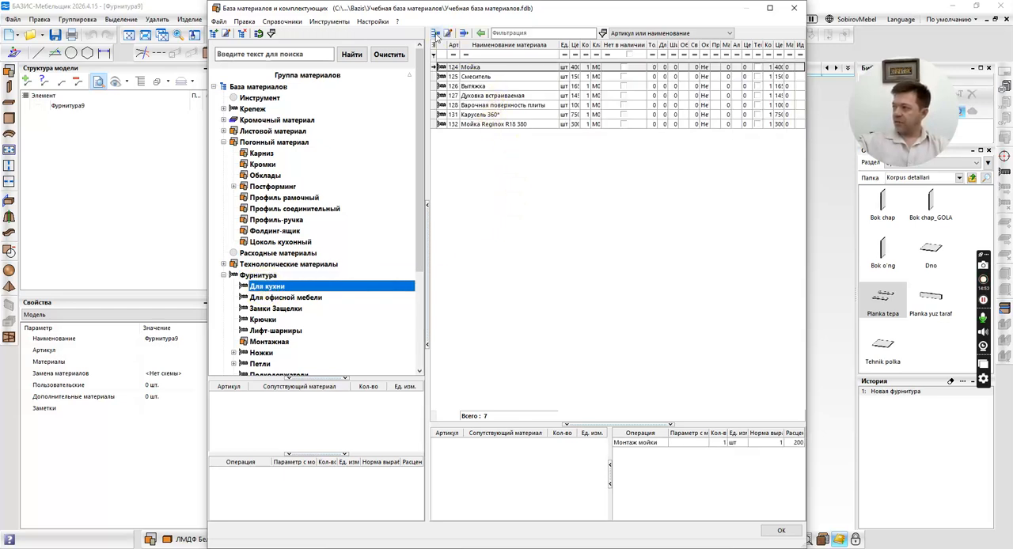
Start a new material in the Для кухни group with the copied name Духовой шкаф Smart 97.
left_click(435, 33)
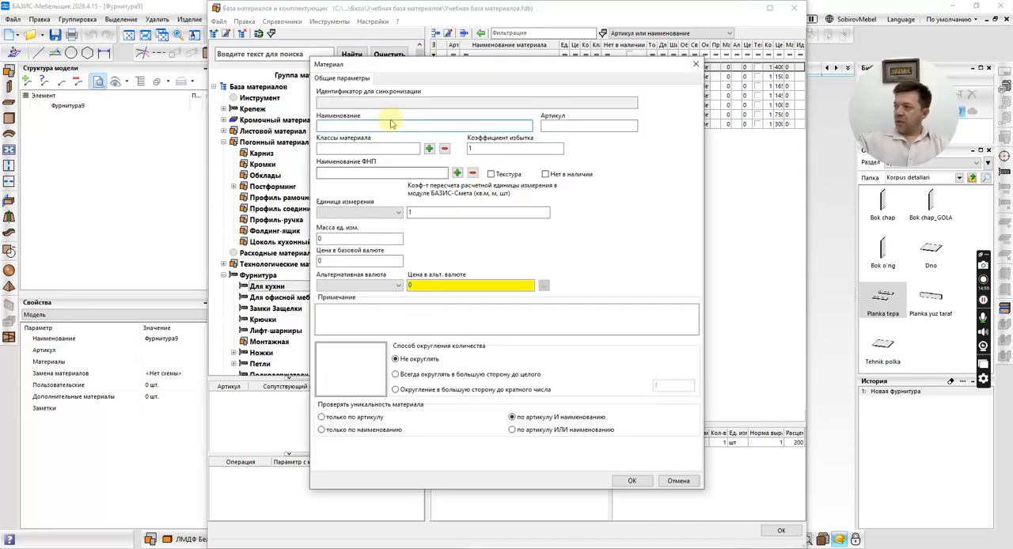
key("ctrl+v")
key("Return")
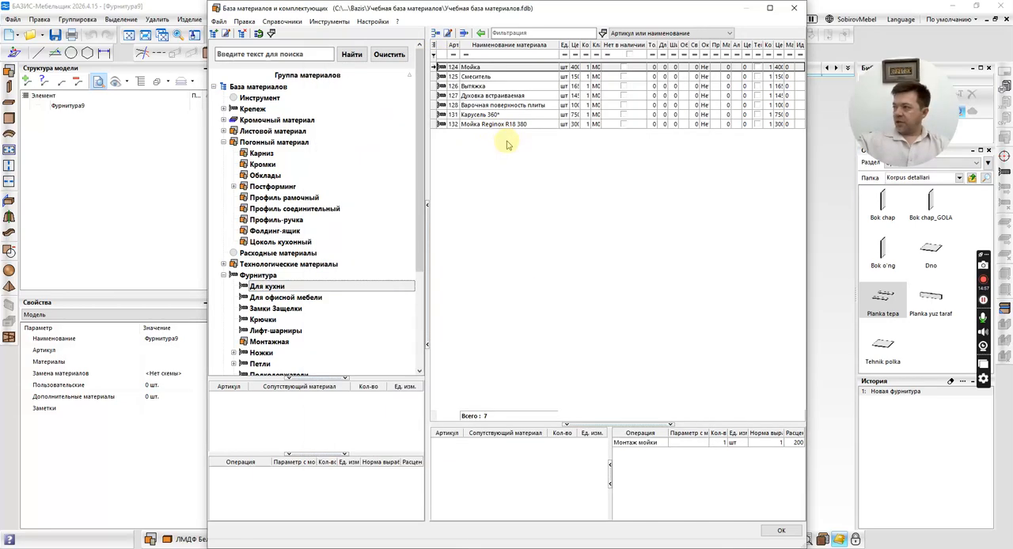
Copy the article 116.0606.096 from the oven's product page in the browser into the new material's article.
key("alt+Tab")
key("alt+Tab")
key("alt+Tab")
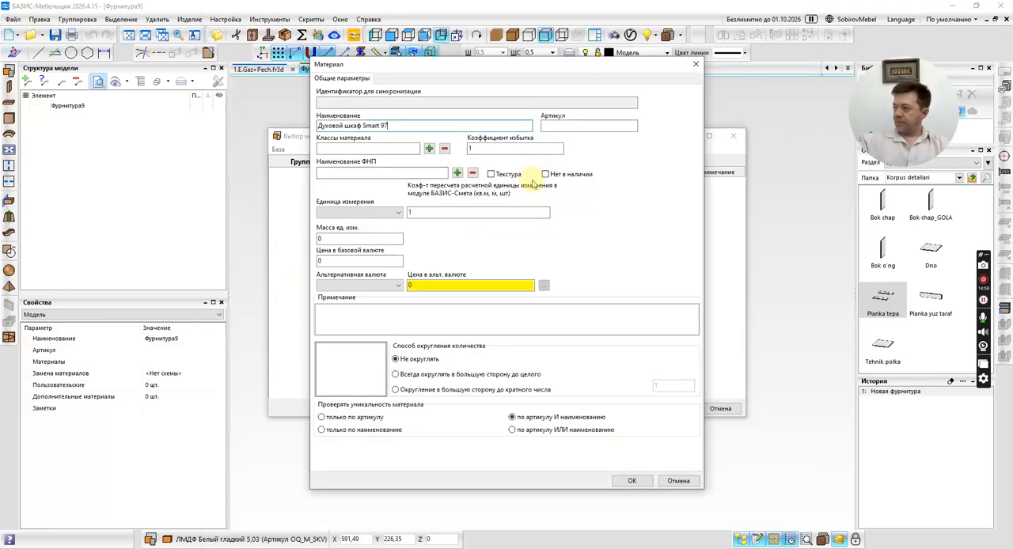
key("alt+Tab")
key("alt+Tab")
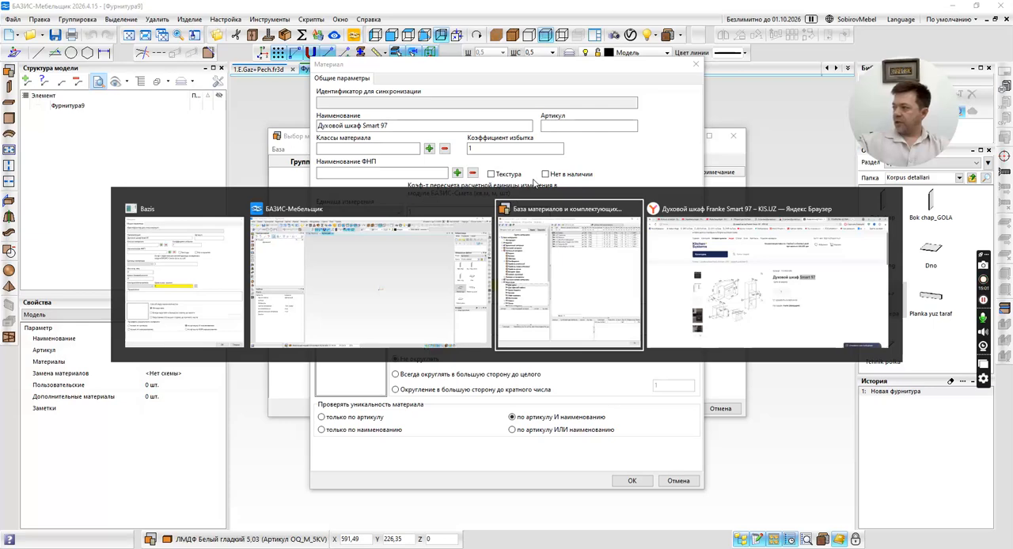
key("alt+Tab")
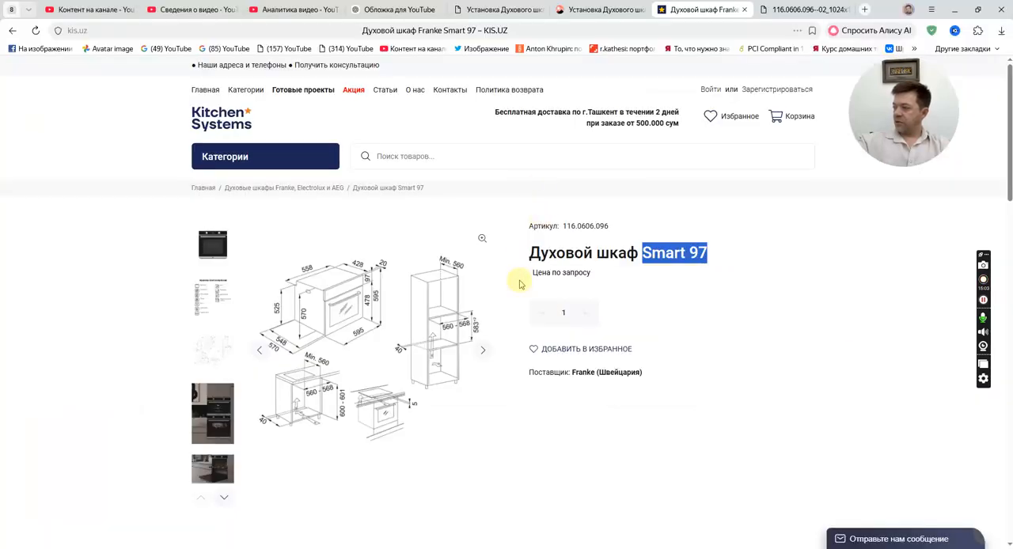
left_click_drag(563, 227, 608, 226)
left_click(565, 226)
key("ctrl+c")
key("alt+Tab")
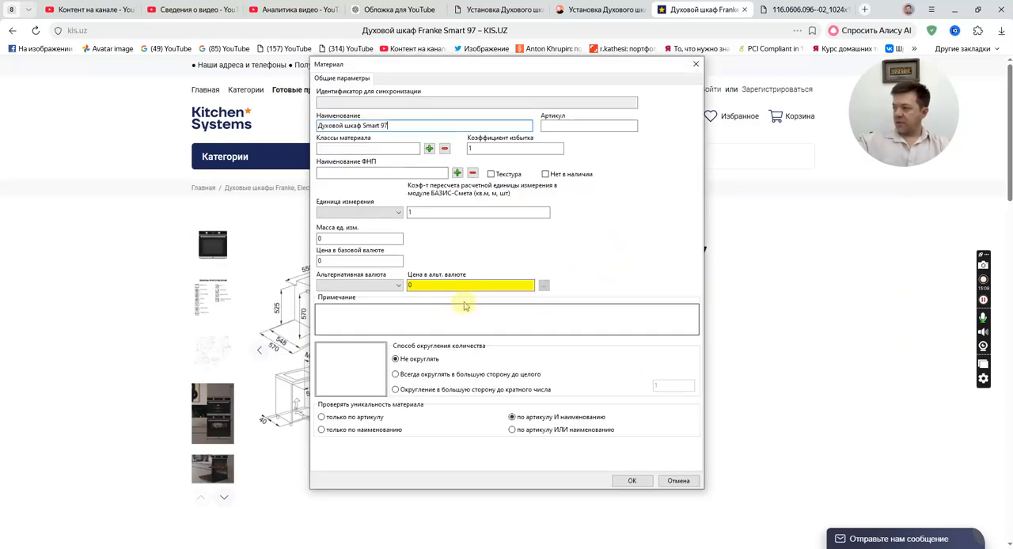
left_click(575, 125)
key("ctrl+v")
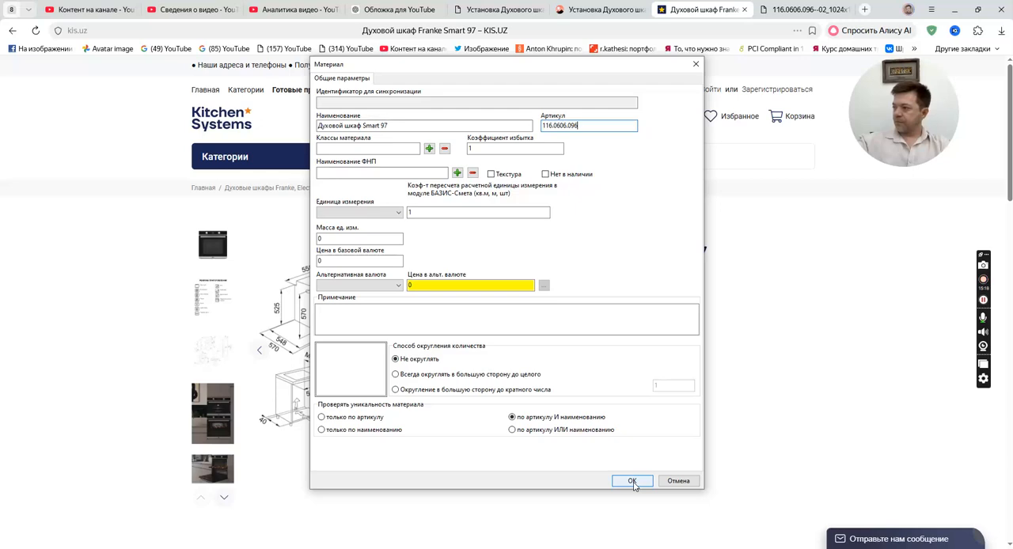
Assign class M0 and unit шт to the oven material, save it and close the materials database.
left_click(429, 148)
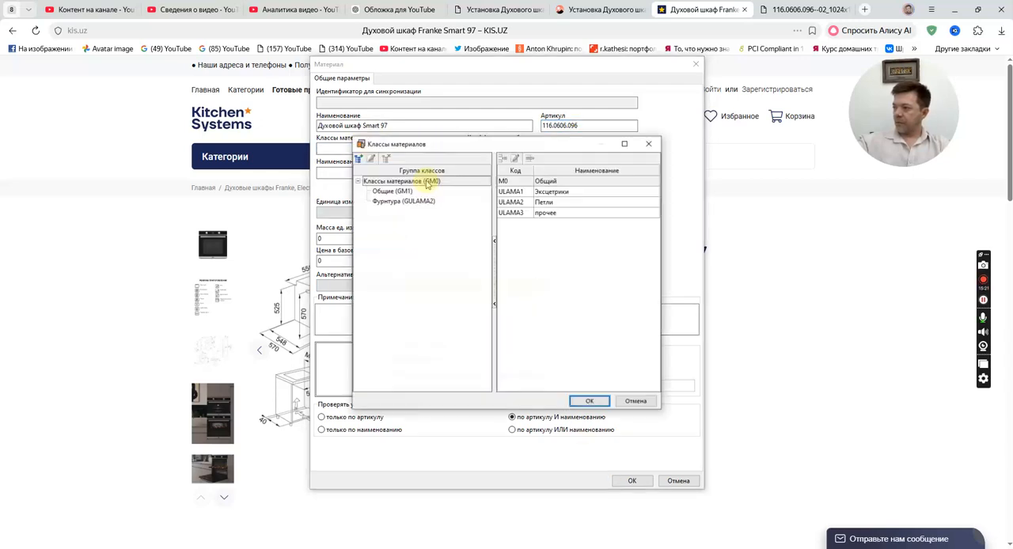
left_click(590, 400)
left_click(397, 214)
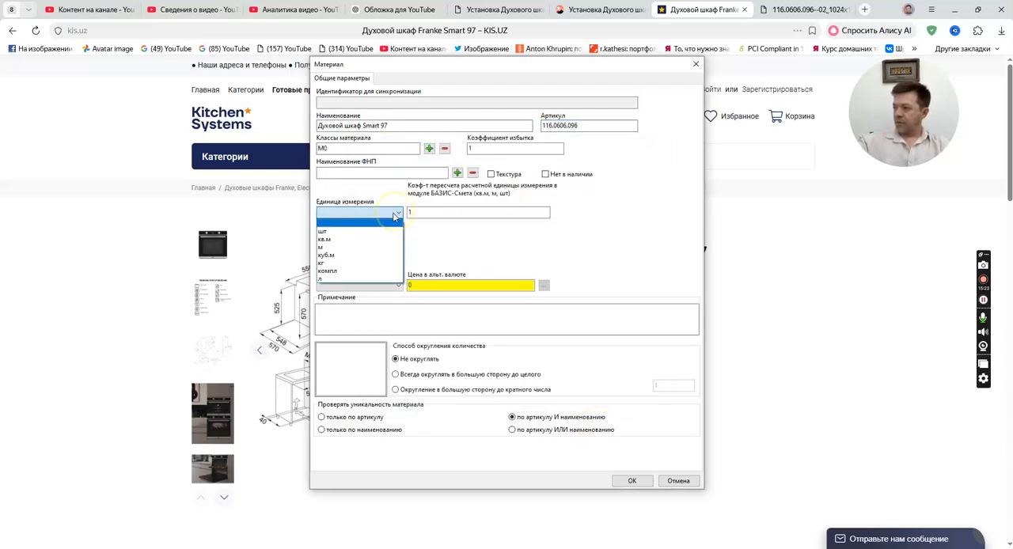
left_click(392, 232)
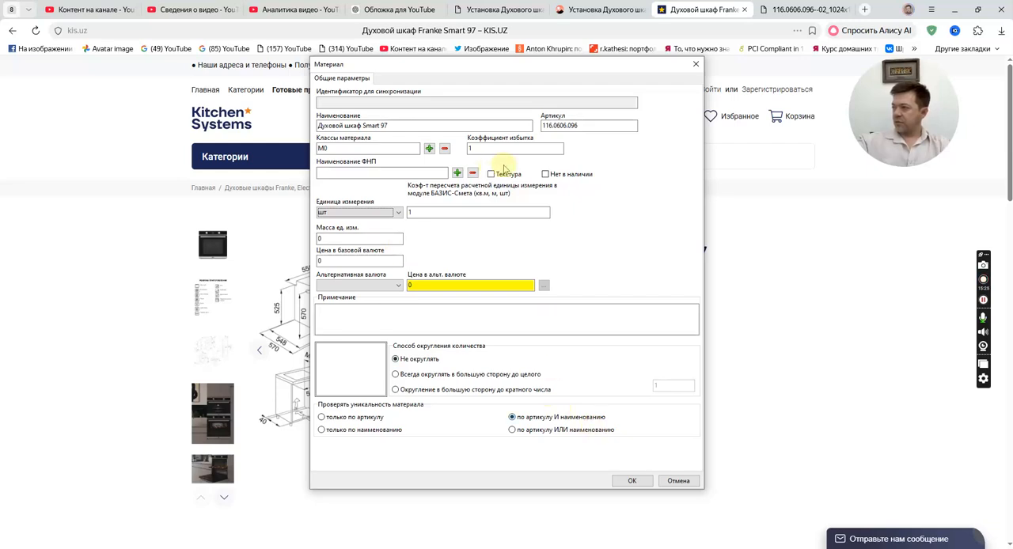
left_click(632, 480)
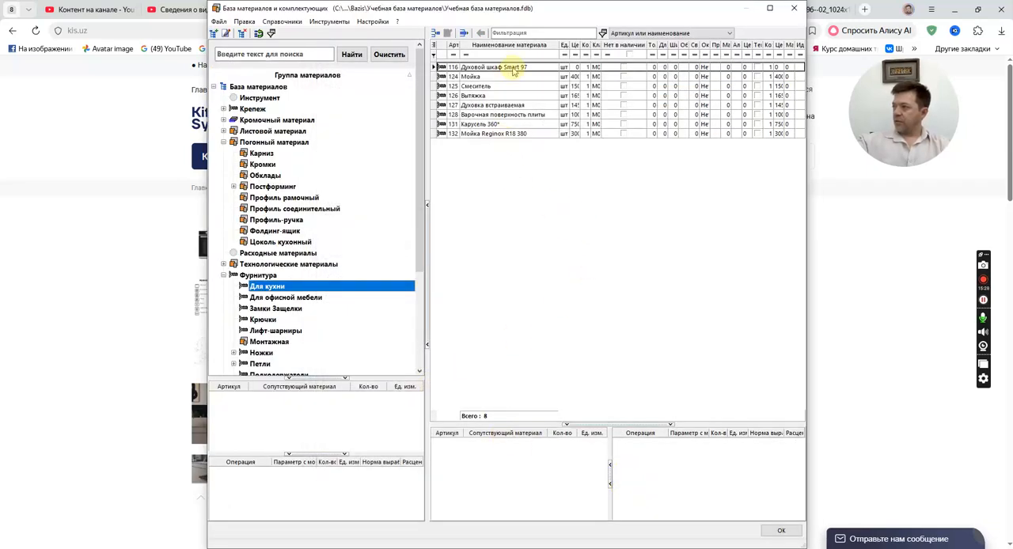
left_click(785, 533)
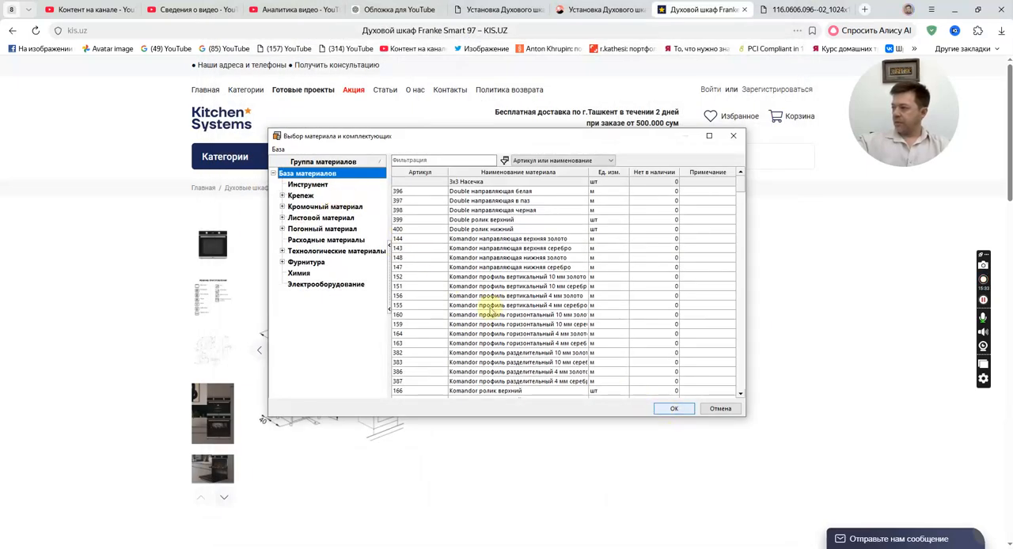
Assign the Духовой шкаф Smart 97 material from Фурнитура, Для кухни to the product and accept the product parameters.
left_click(282, 251)
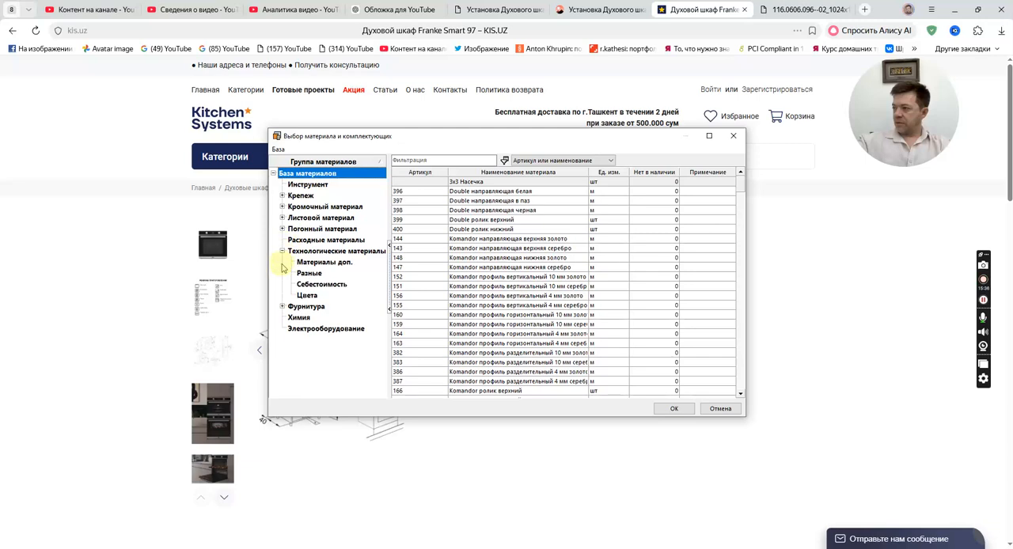
left_click(282, 307)
left_click(314, 317)
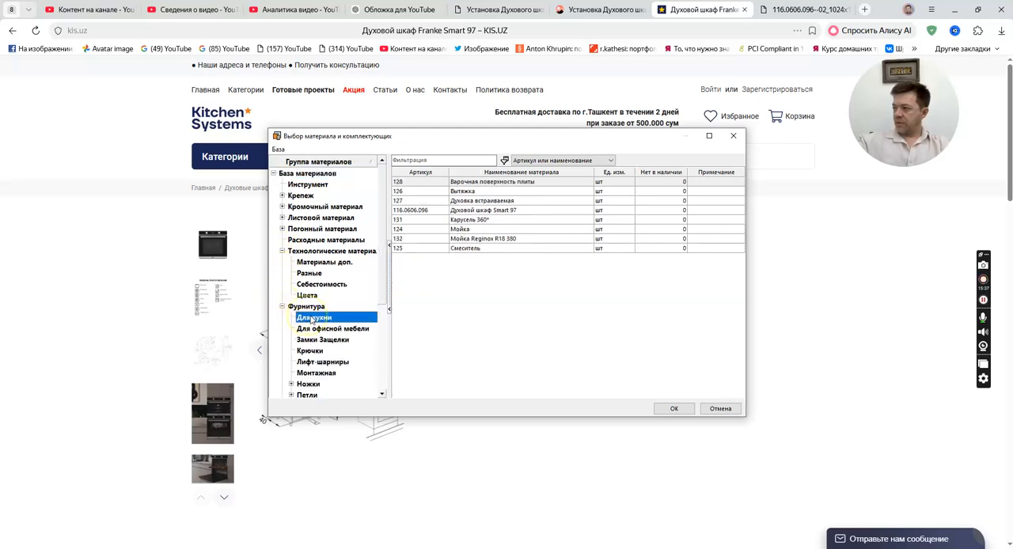
left_click(434, 209)
left_click(673, 408)
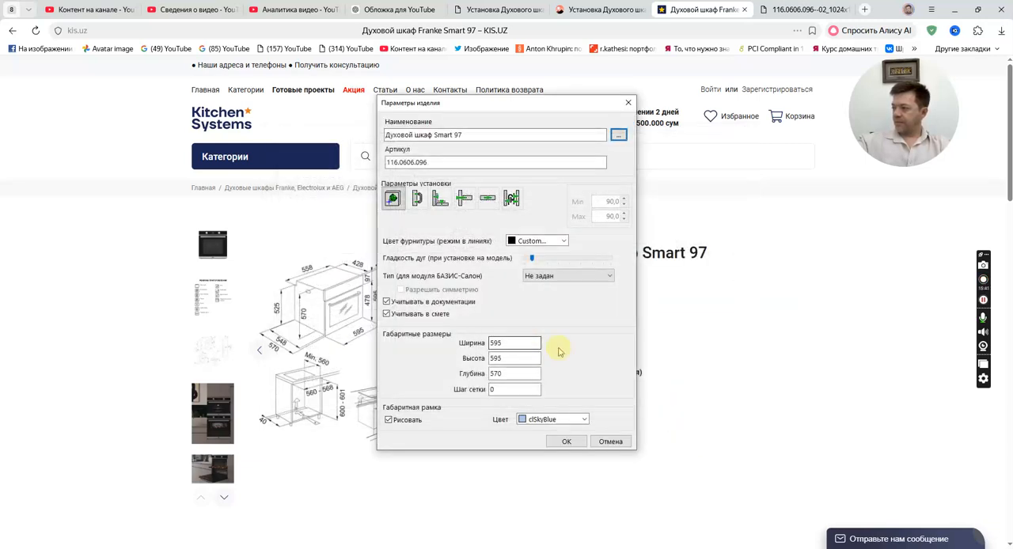
left_click(513, 343)
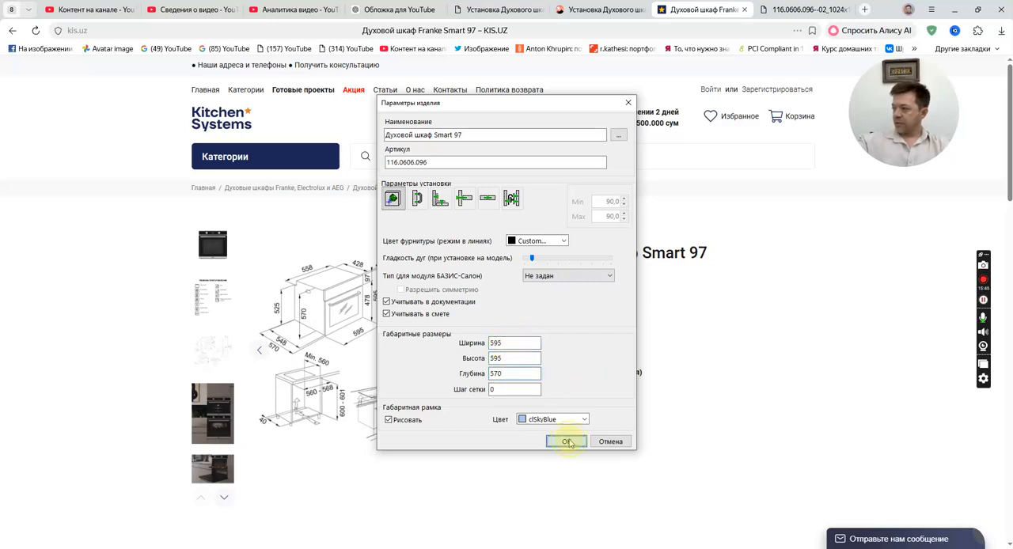
left_click(566, 441)
Inspect the oven's bounding frame in a standard view and switch to its product page in the browser.
scroll(511, 394, "down", 3)
scroll(518, 391, "up", 1)
middle_click_drag(518, 390, 497, 375)
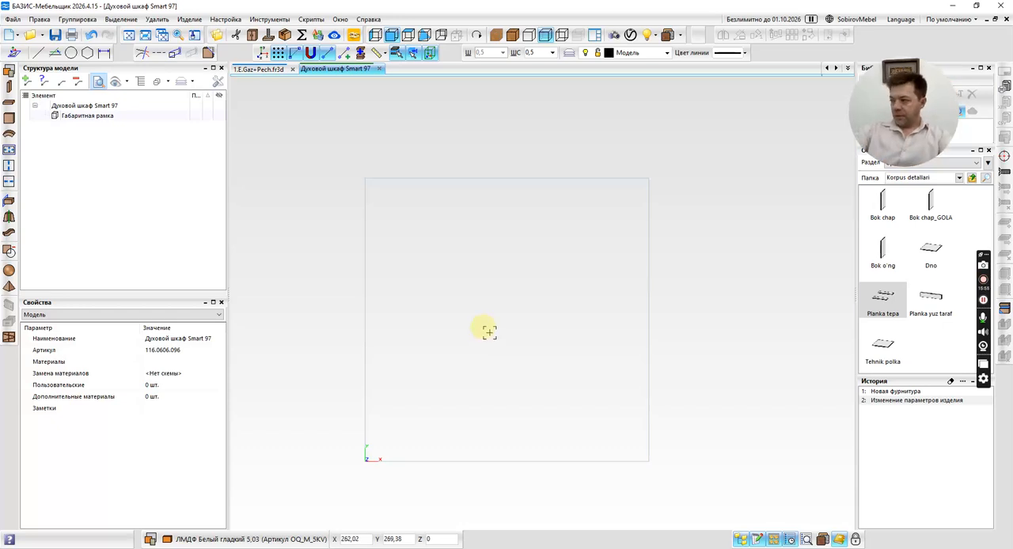
left_click(376, 36)
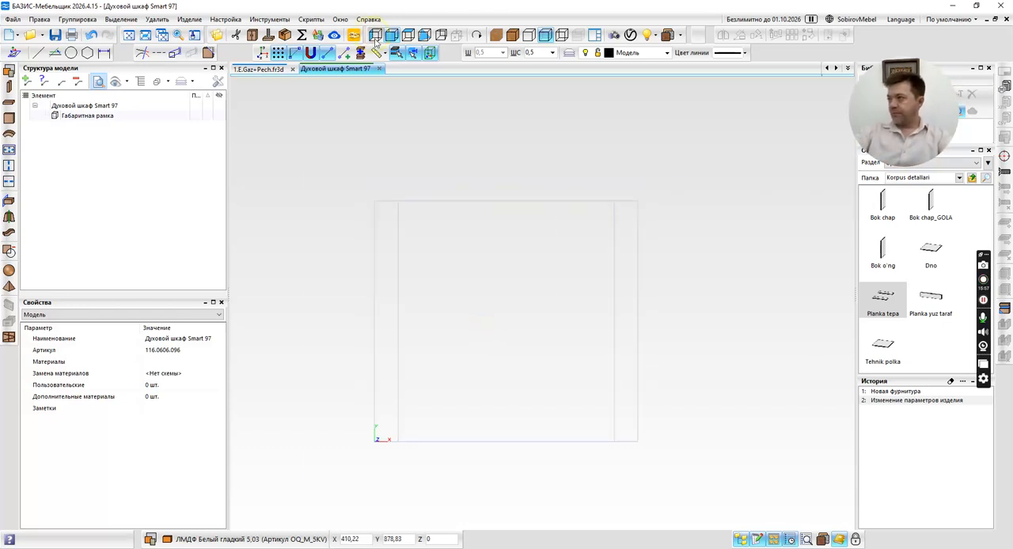
key("alt+Tab")
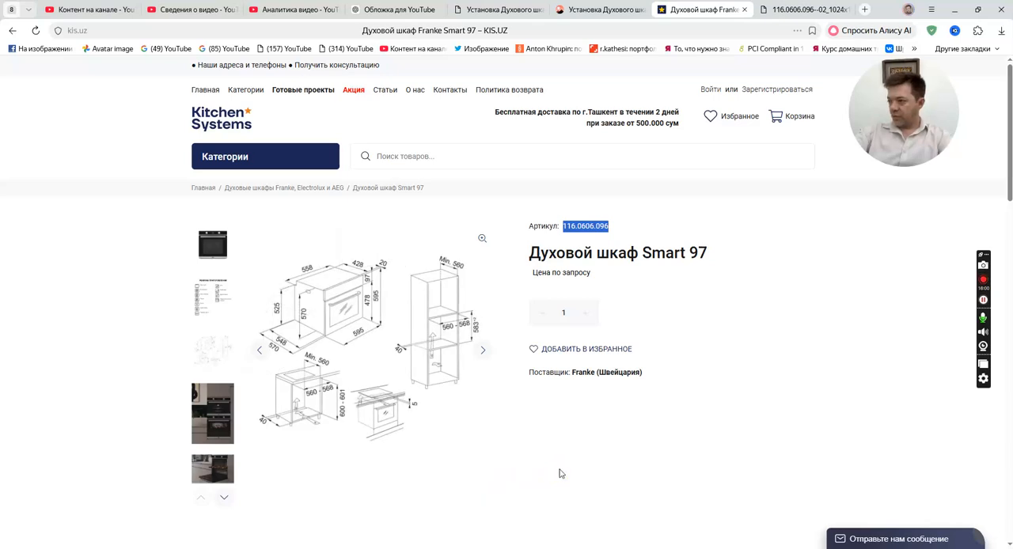
Back in БАЗИС-Мебельщик, set the oven product's depth to 548 in the product parameters and accept them.
key("alt+Tab")
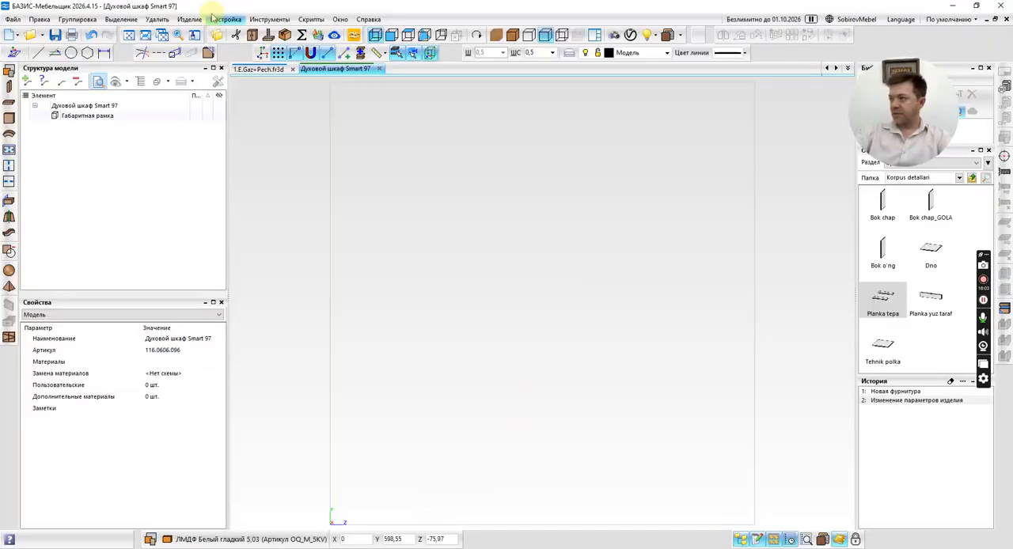
left_click(189, 19)
left_click(195, 33)
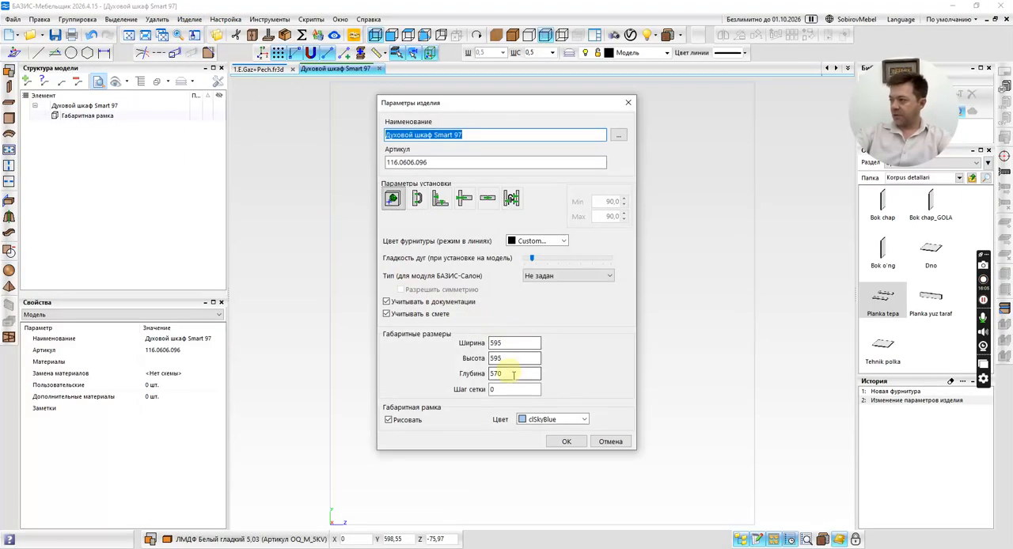
double_click(520, 374)
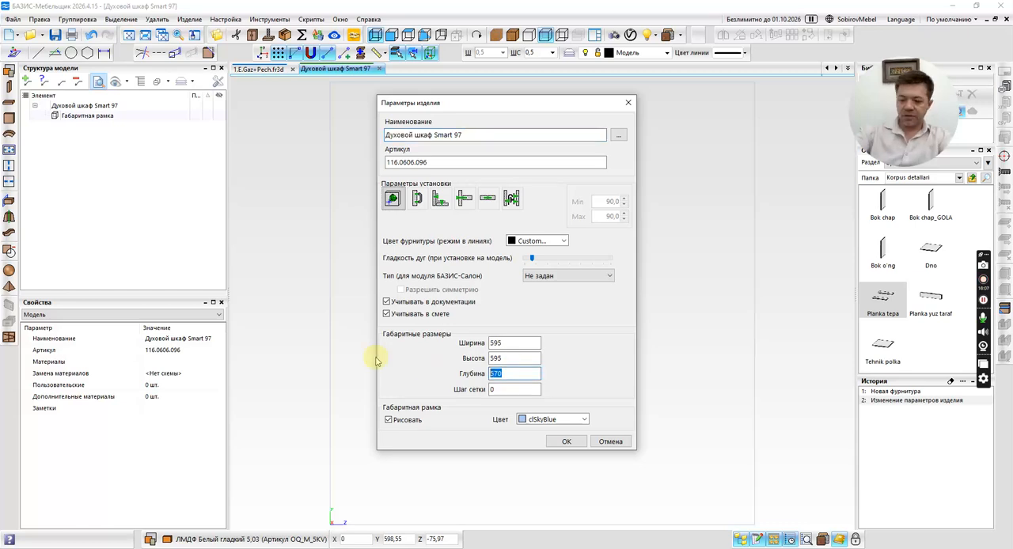
left_click(578, 445)
Calculate 570 minus 548 in the calculator and return to the oven model.
key("XF86Calculator")
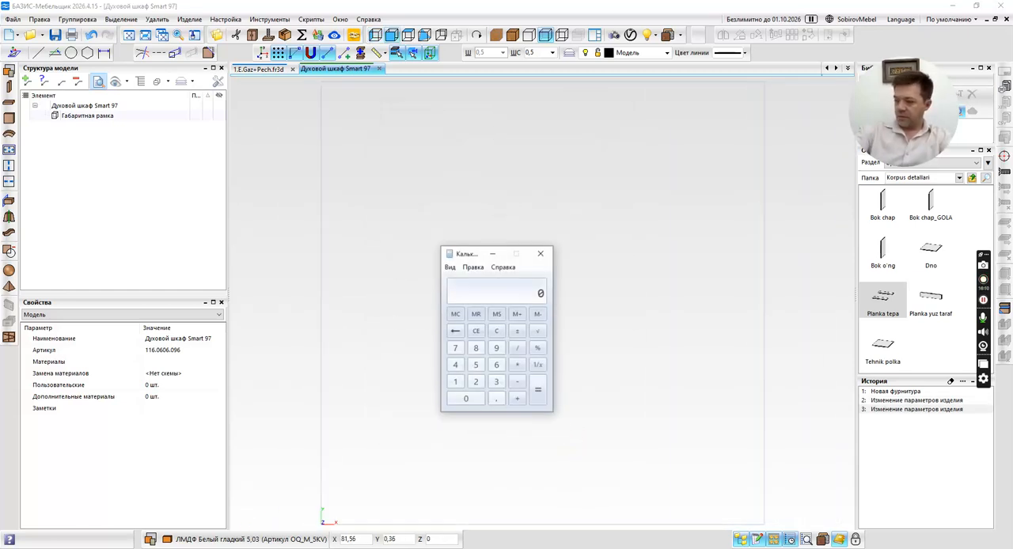
type("54")
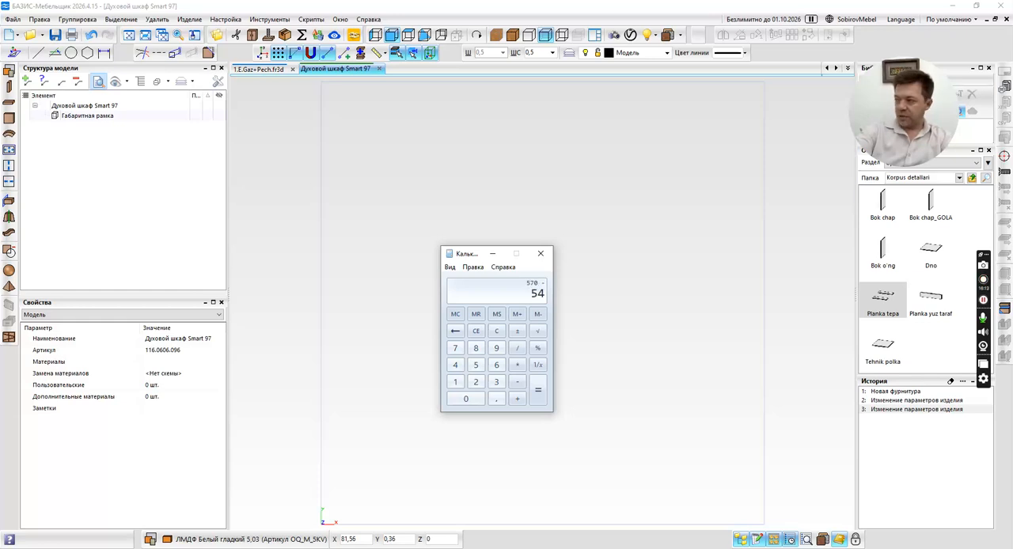
left_click(508, 5)
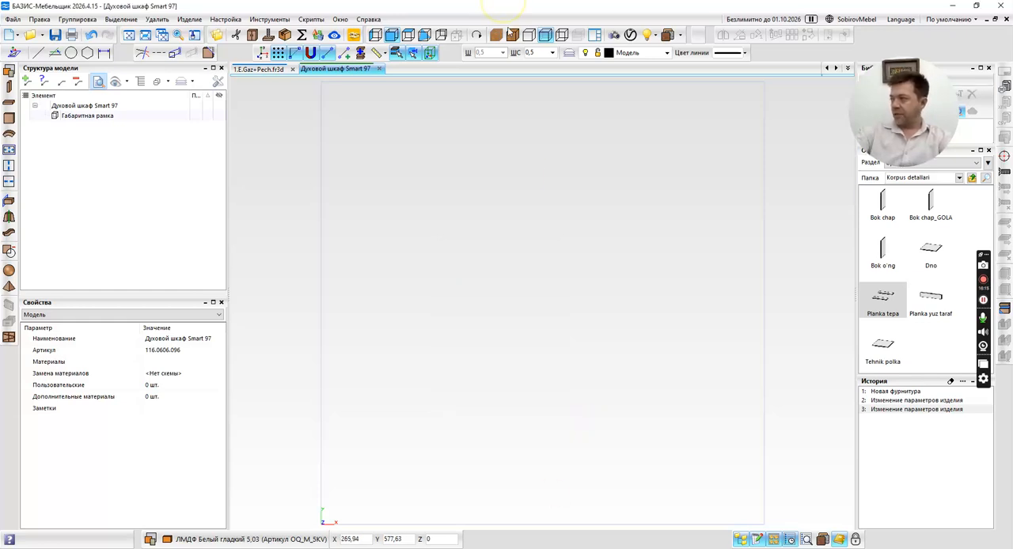
In the side view, construct a vertical parallel line 428 mm inward from the frame's edge at Z 548, using the product drawing's depth dimension.
left_click(376, 35)
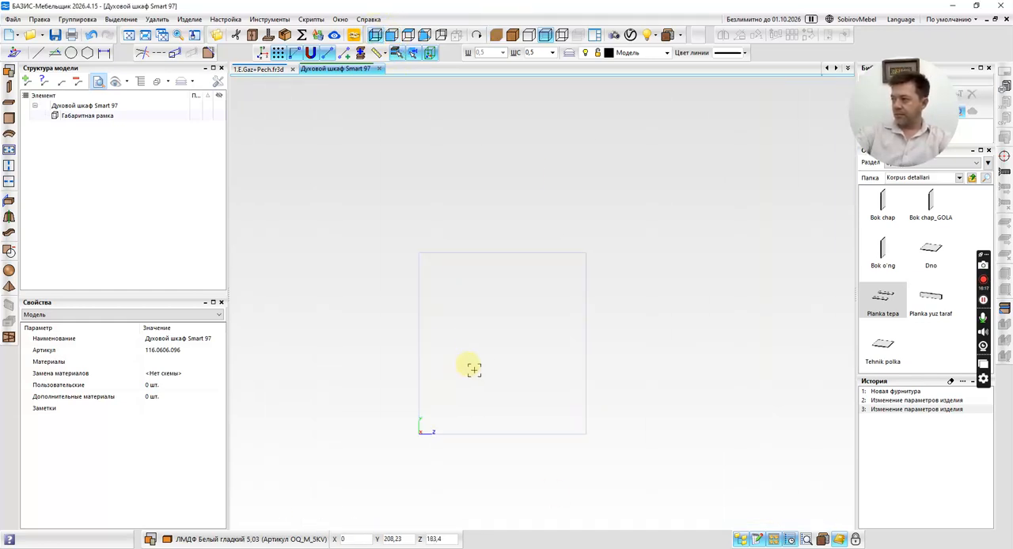
left_click(55, 52)
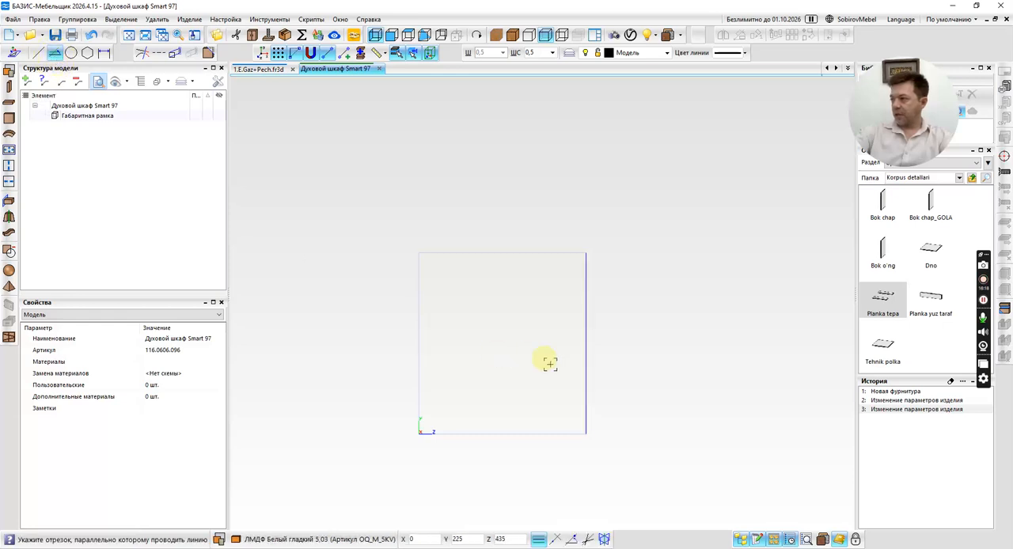
left_click(589, 344)
key("alt+Tab")
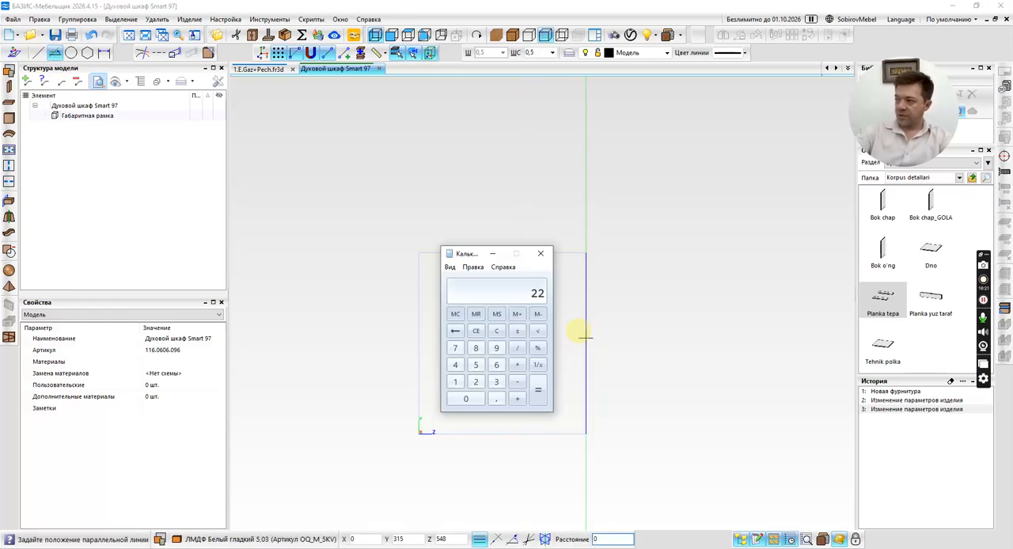
key("alt+Tab")
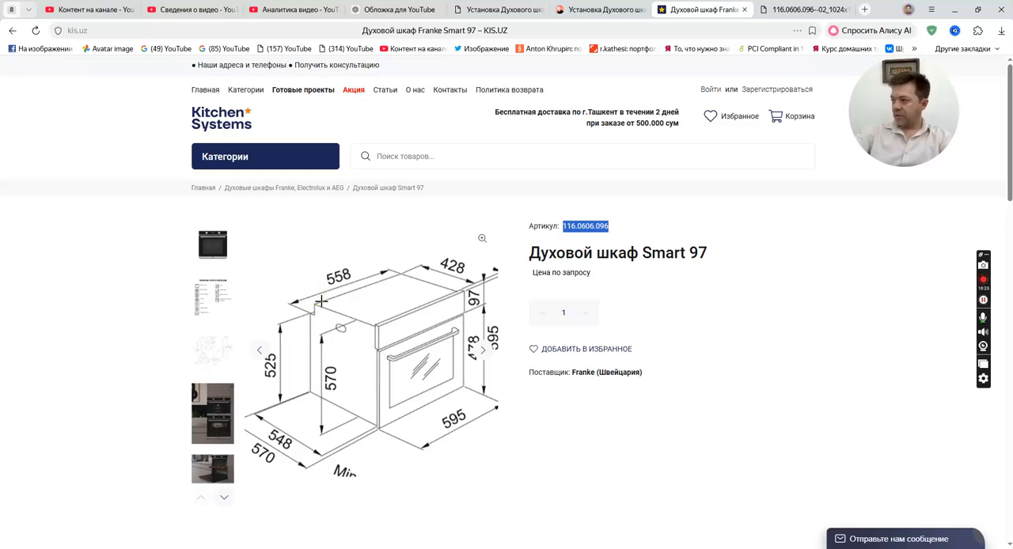
key("alt+Tab")
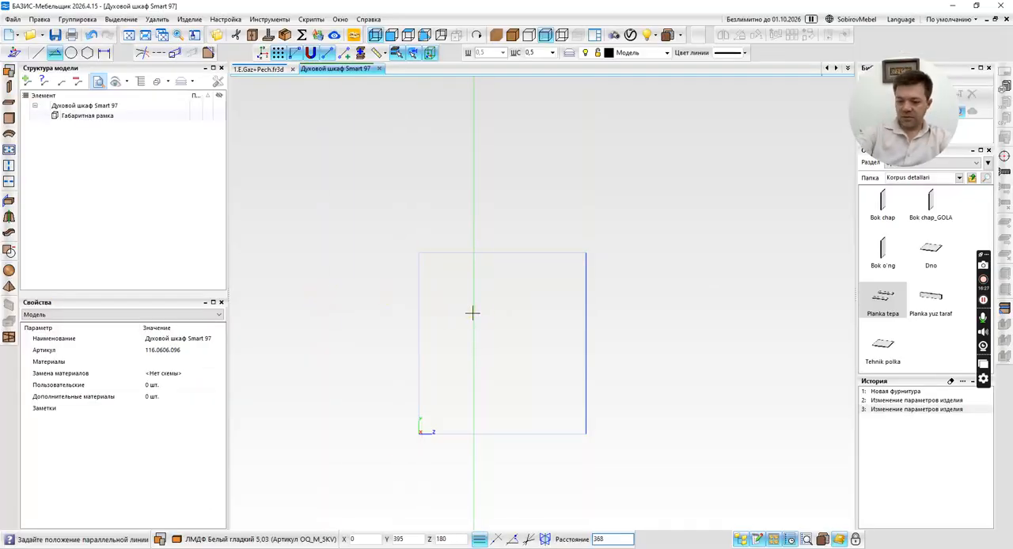
type("428")
Consult the enlarged oven dimension drawing in the browser and construct a horizontal parallel line 525 mm above the frame's bottom edge.
key("alt+Tab")
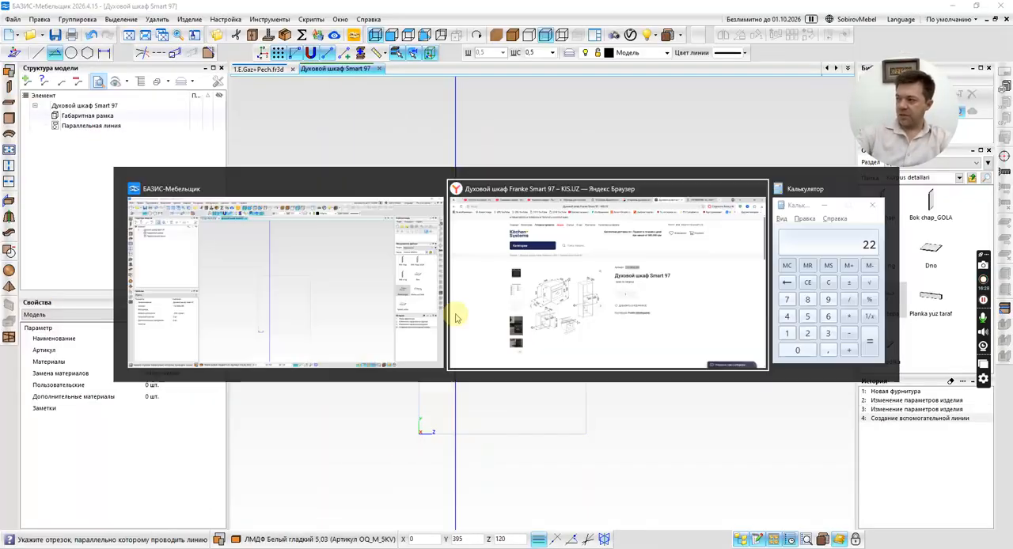
key("ctrl+Tab")
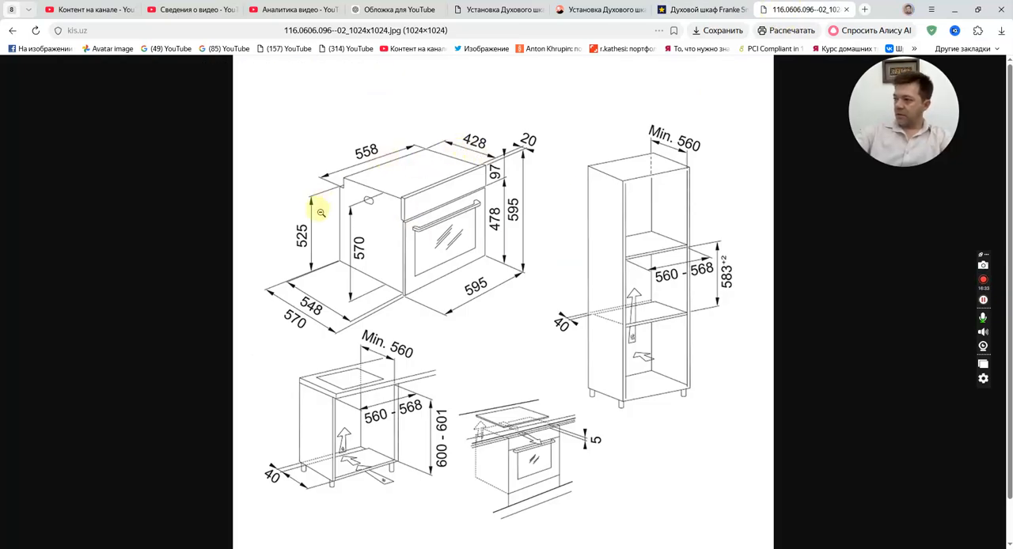
key("alt+Tab")
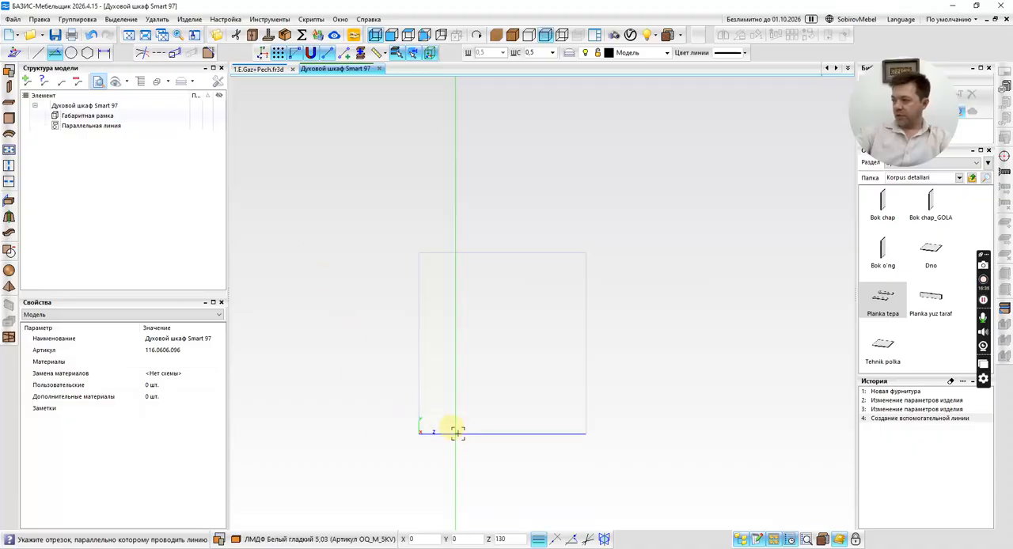
left_click(458, 432)
type("5")
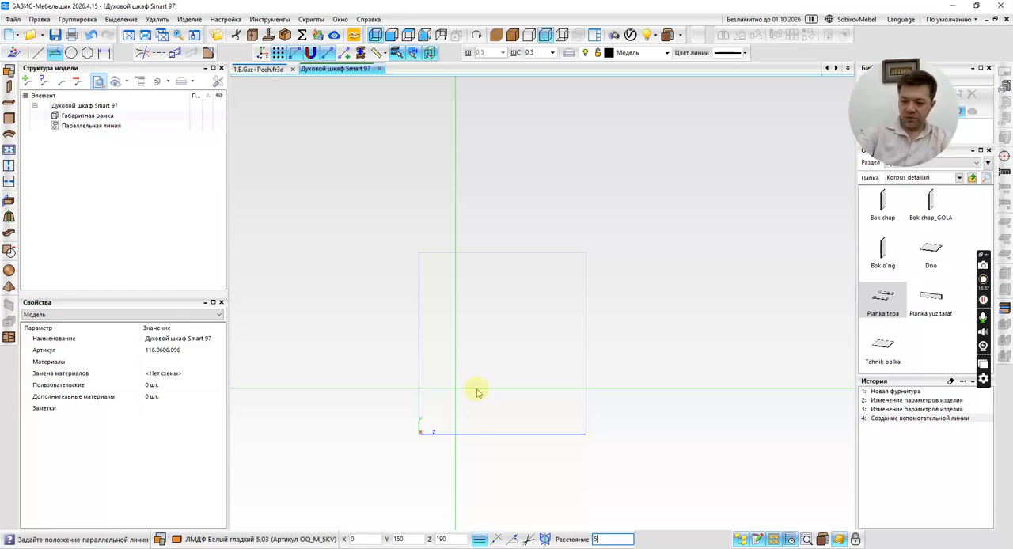
type("25")
key("Return")
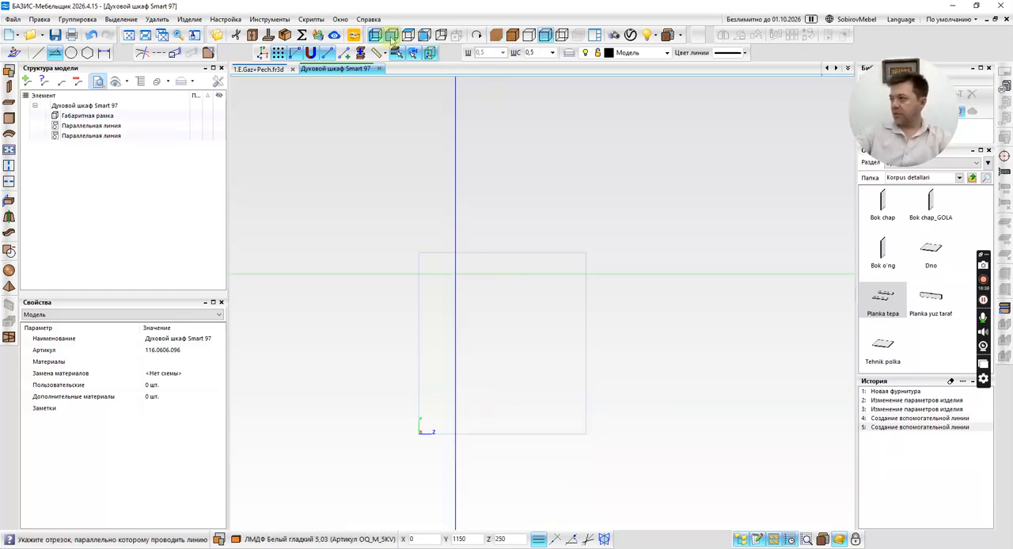
Change the oven model to another standard view and consult the dimension drawing in the browser.
left_click(391, 35)
key("alt+Tab")
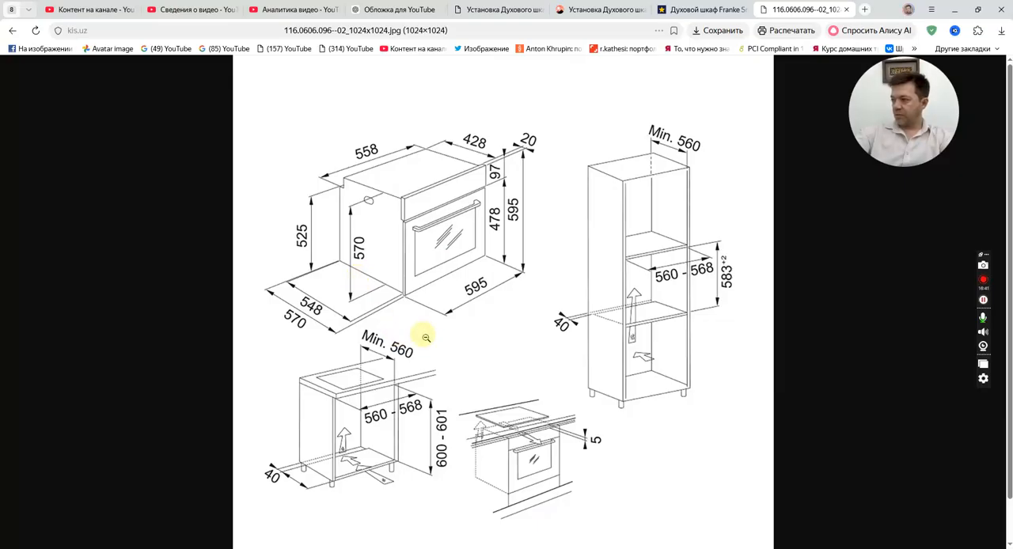
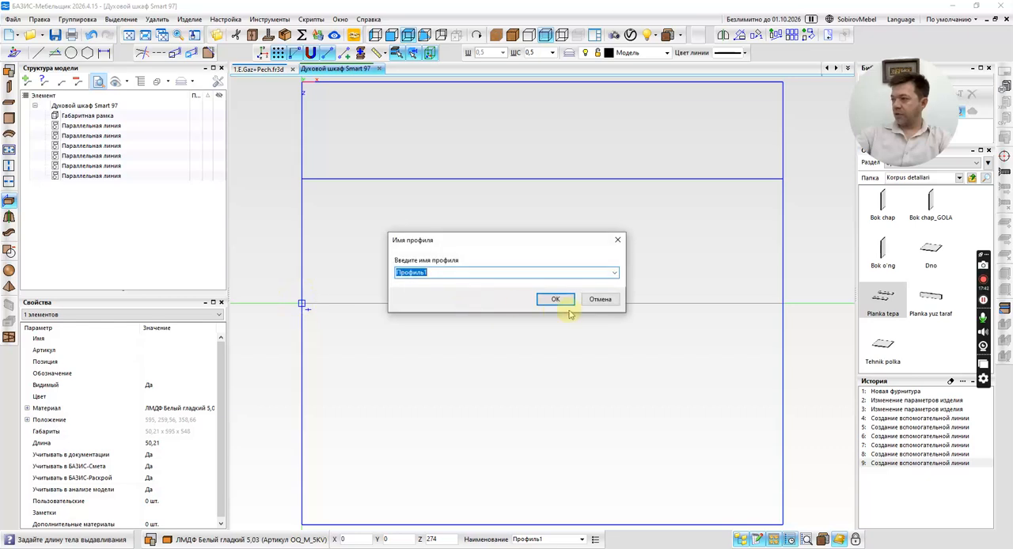
Name the extruded profile "Корпус духового шкафа" and confirm its creation.
type("КОрпус духового шкафа")
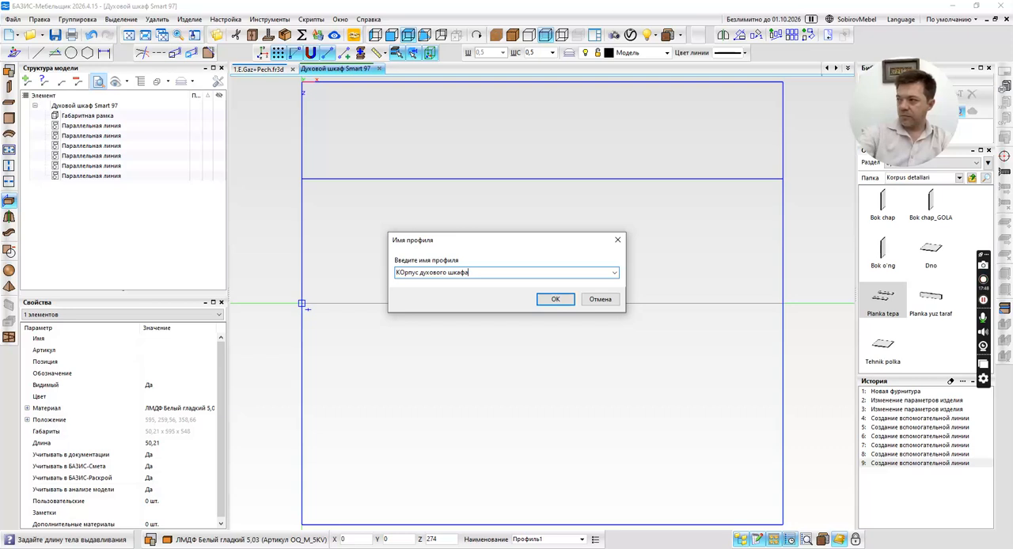
left_click(405, 273)
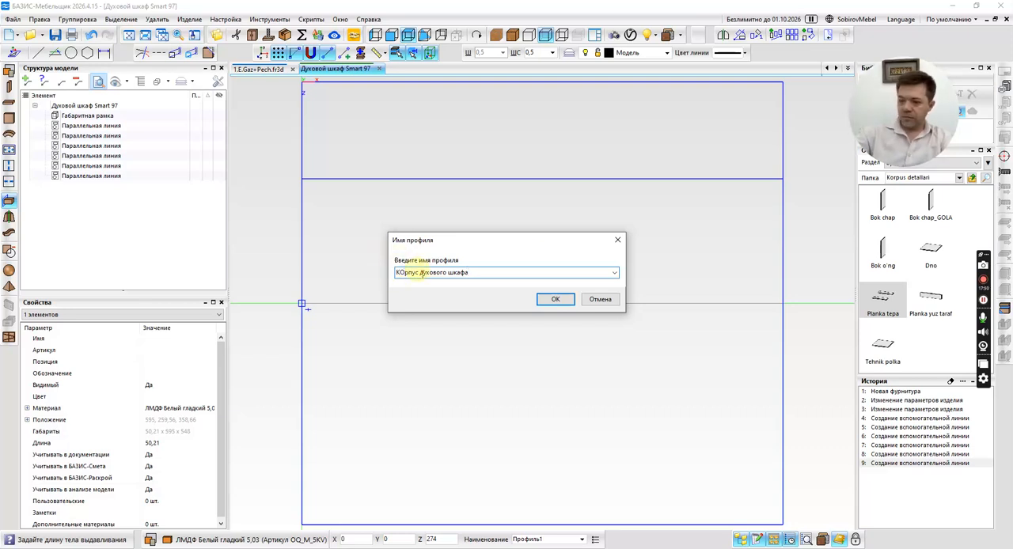
key("BackSpace")
type("о")
left_click(567, 302)
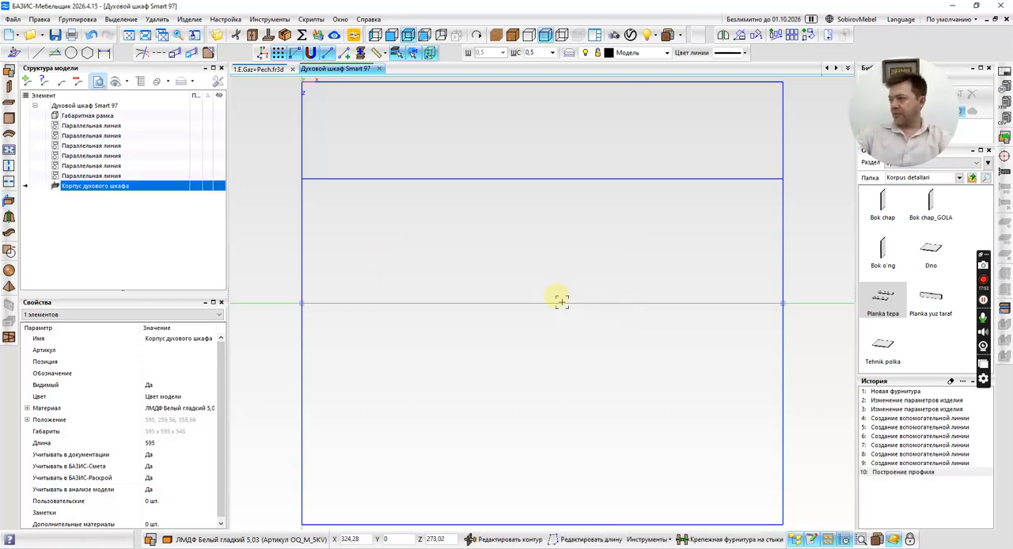
In the front view, move one side end of the oven body inward to the vertical guide 18.5 mm from the frame's edge.
left_click(391, 35)
scroll(315, 302, "up", 4)
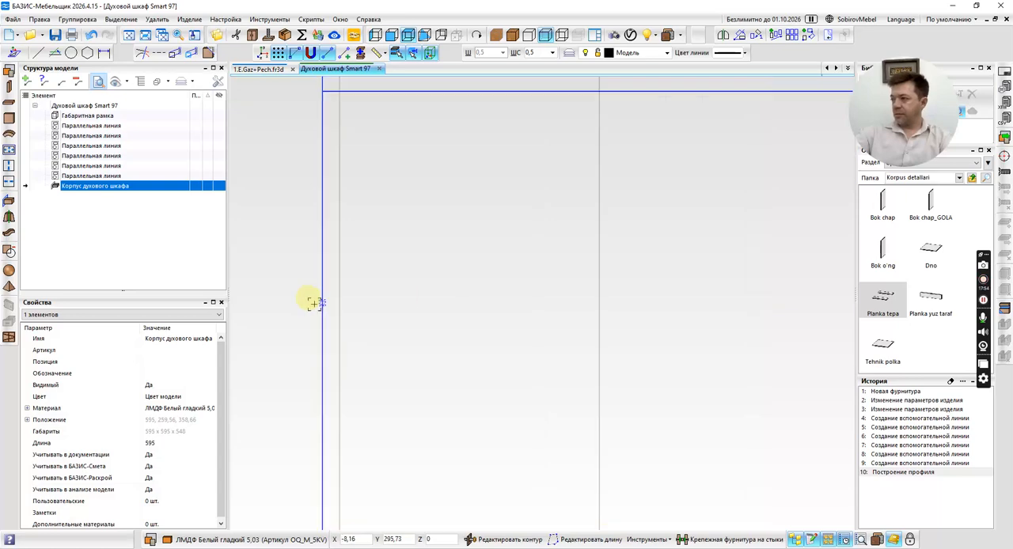
scroll(362, 298, "up", 8)
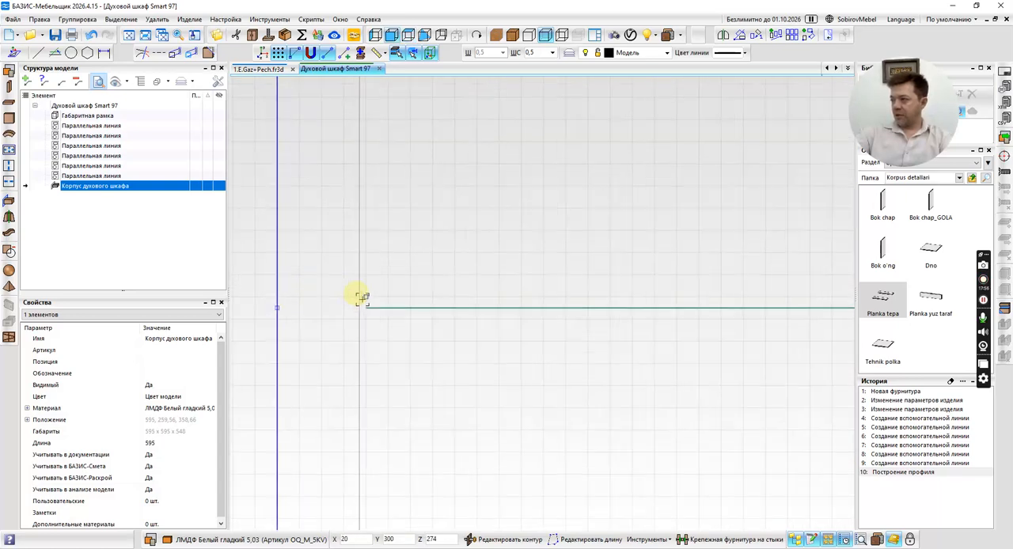
left_click(339, 297)
scroll(332, 285, "down", 3)
scroll(331, 284, "down", 3)
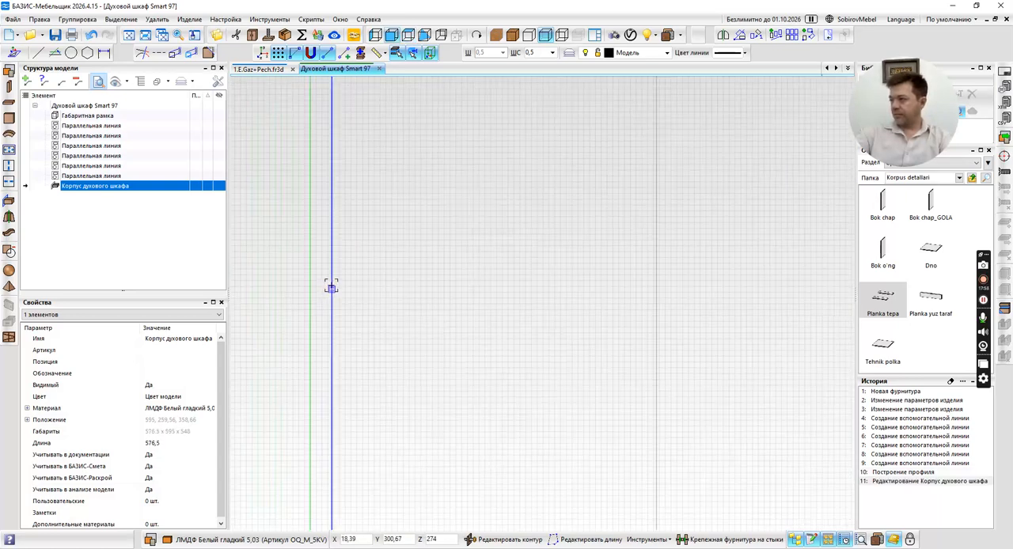
Move the opposite end of the oven body inward to its vertical guide, making the body 558 mm long.
scroll(367, 283, "up", 4)
middle_click_drag(328, 279, 618, 281)
left_click(626, 273)
scroll(465, 271, "up", 5)
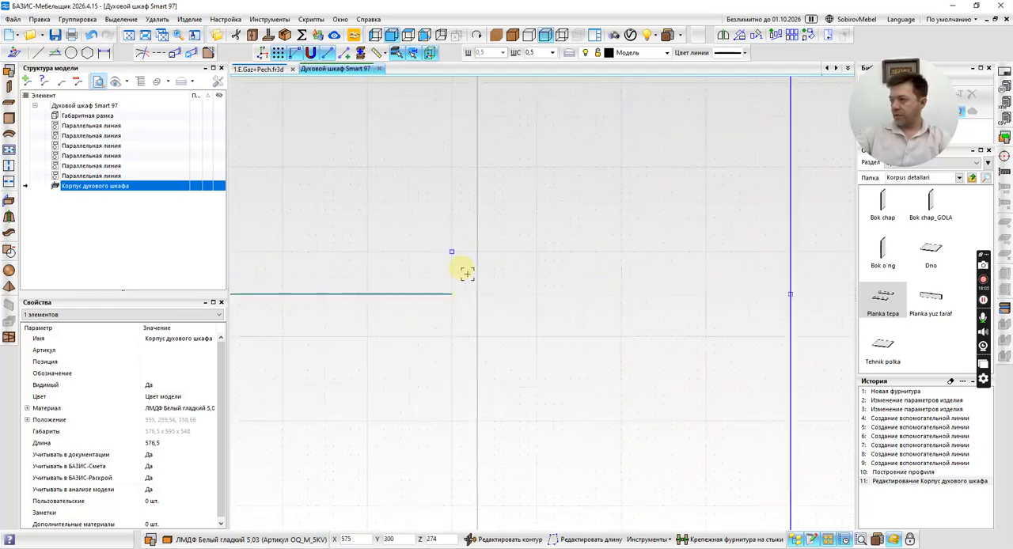
left_click(508, 327)
scroll(538, 290, "down", 5)
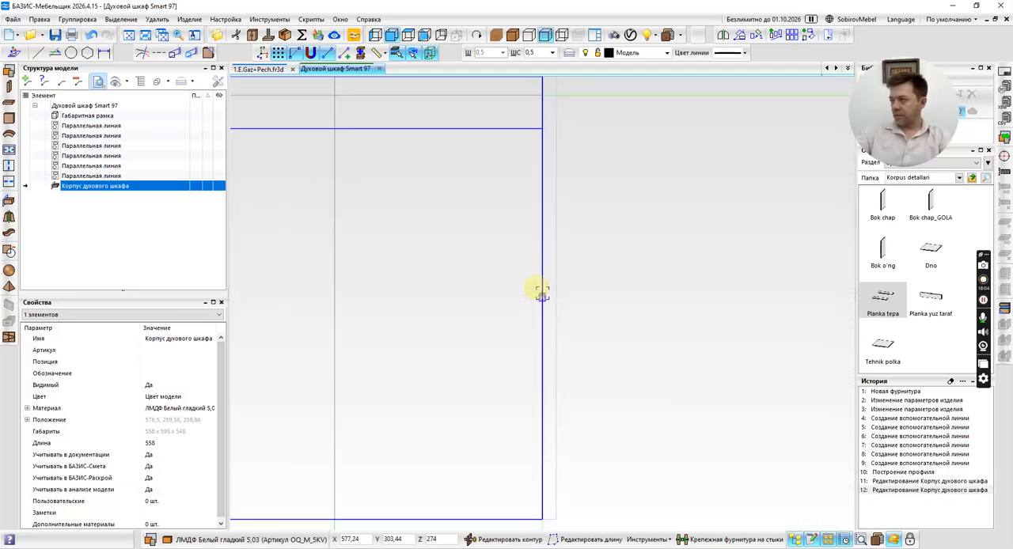
key("Escape")
Open the oven body's contour for editing and construct a horizontal parallel line 570 mm above its bottom edge.
scroll(485, 269, "up", 5)
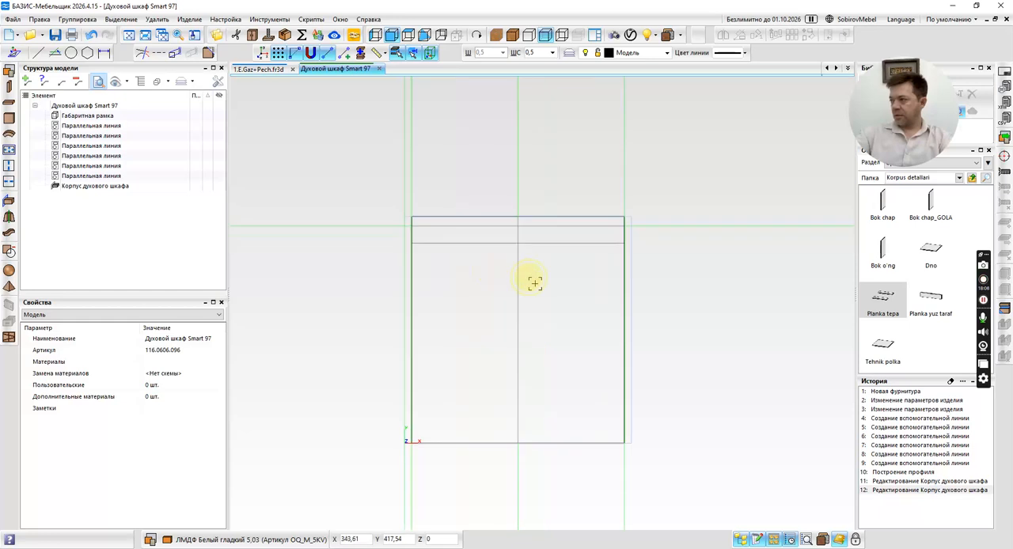
left_click(598, 293)
scroll(611, 247, "up", 5)
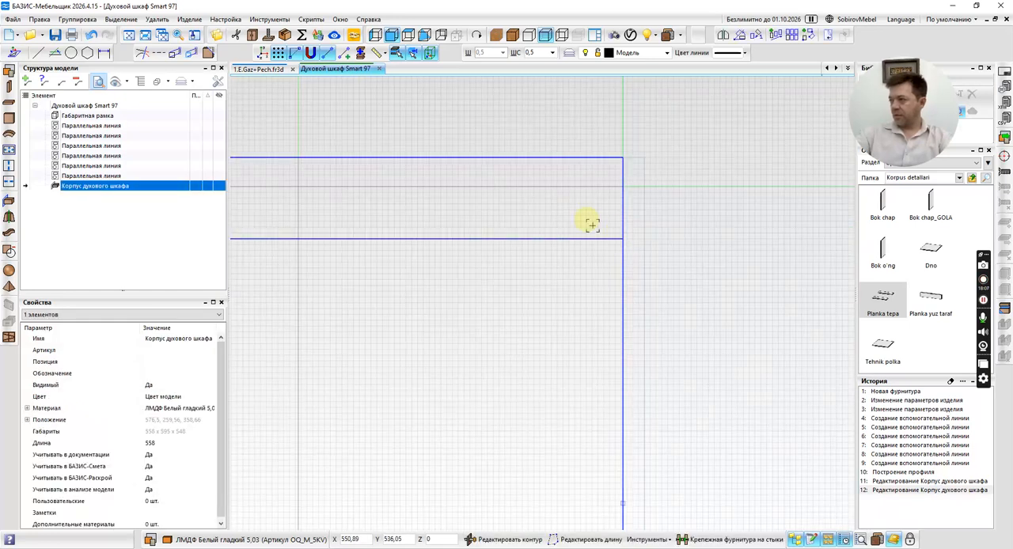
double_click(503, 278)
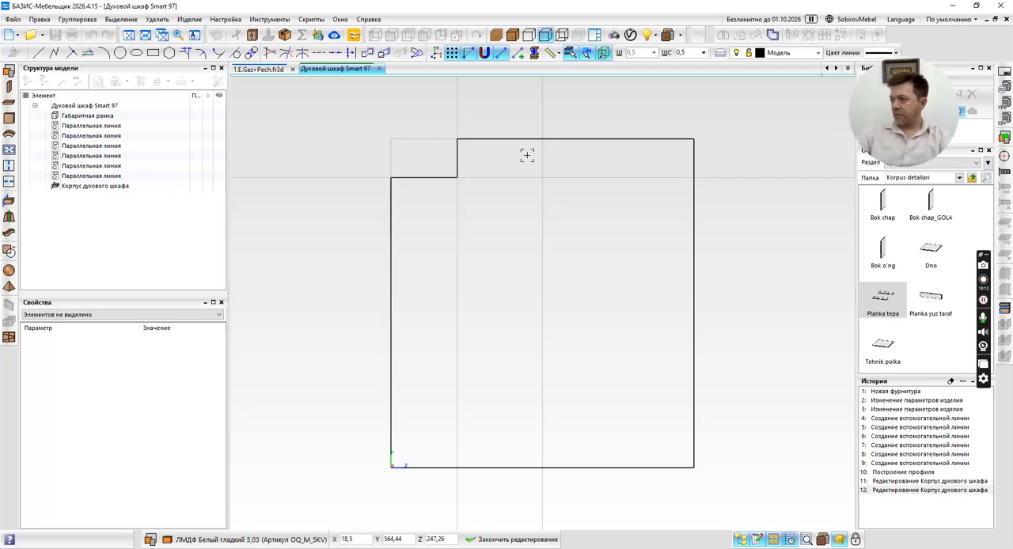
left_click(89, 54)
left_click(572, 467)
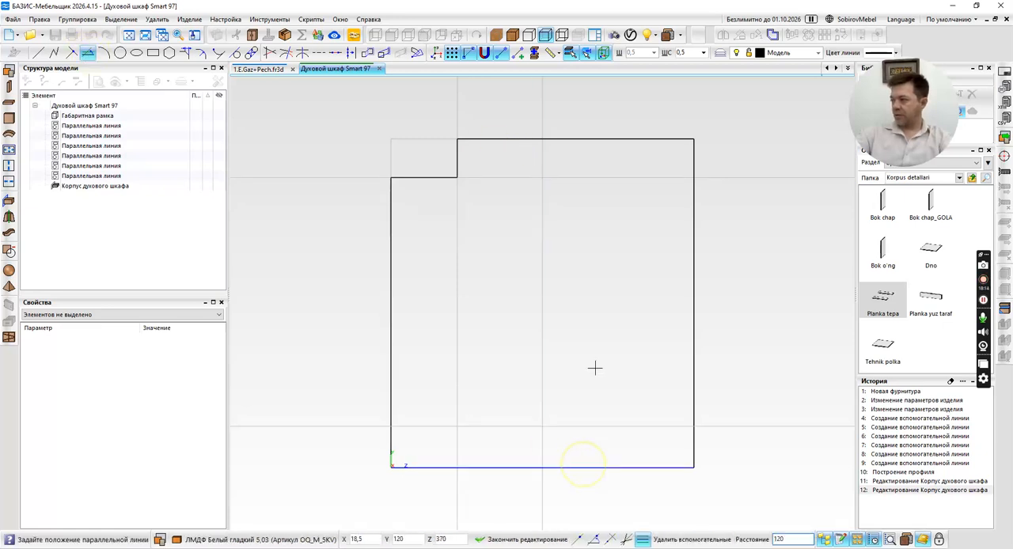
type("570")
key("Return")
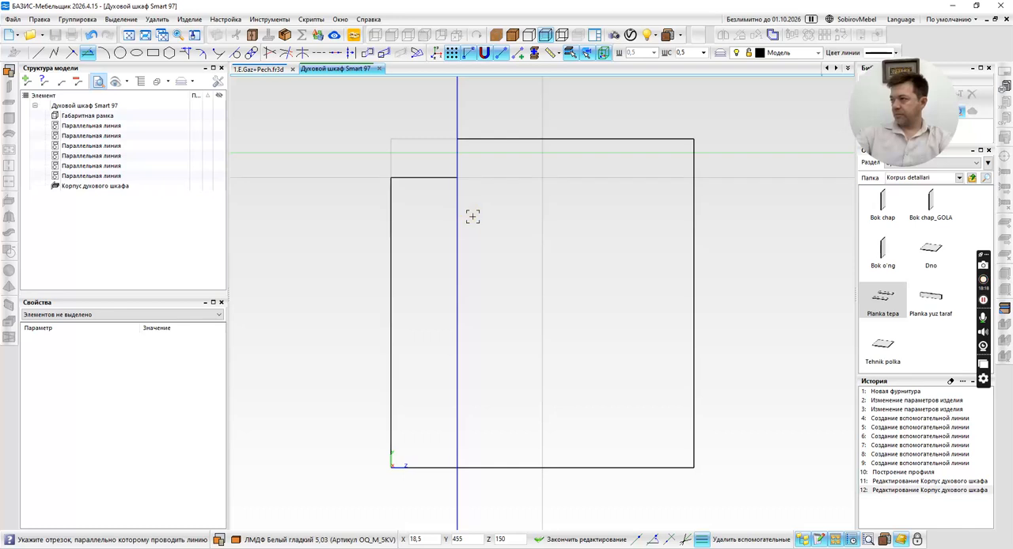
Construct another horizontal parallel line 70 mm below the 570 mm guide.
scroll(472, 216, "up", 1)
left_click(536, 119)
left_click(559, 167)
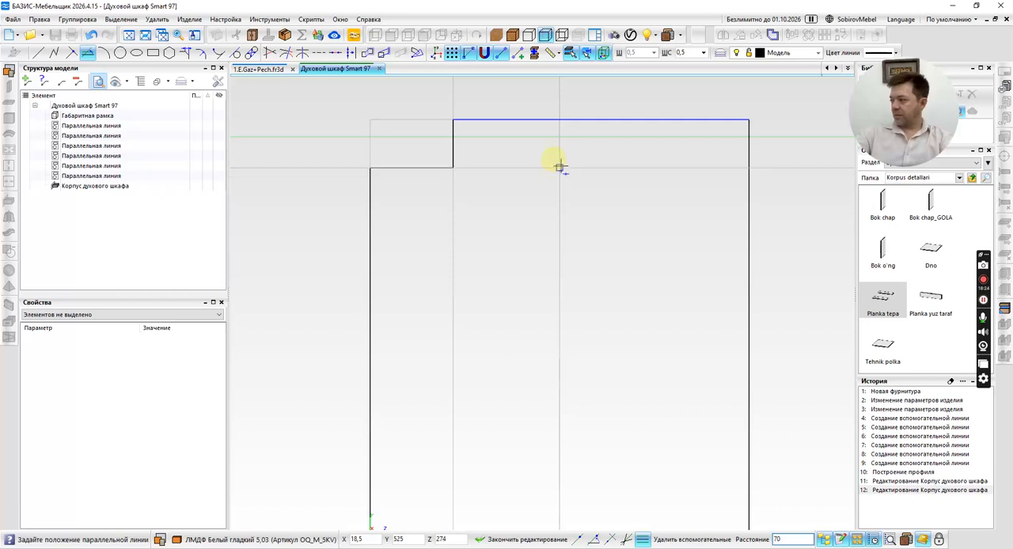
right_click(489, 187)
left_click(496, 144)
left_click(497, 206)
type("70")
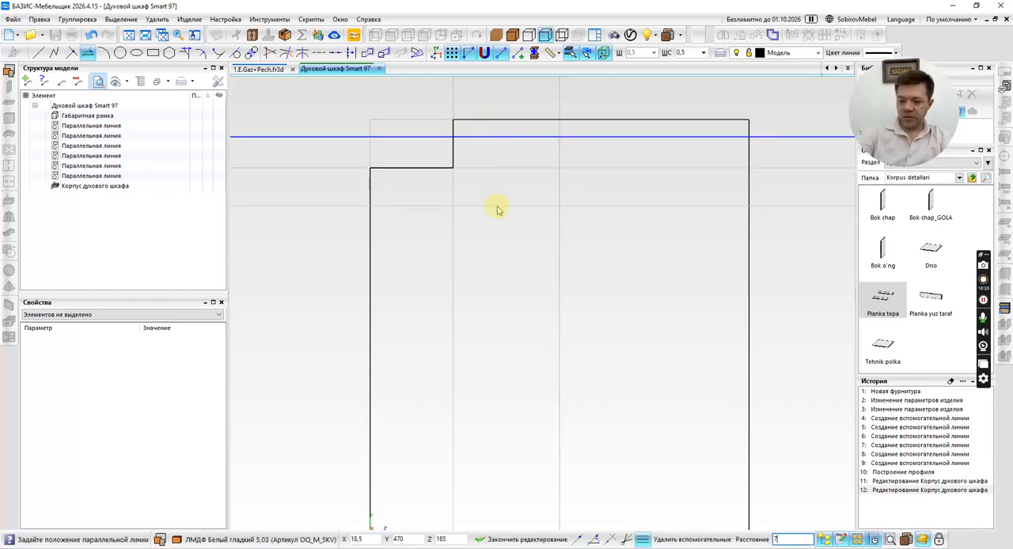
key("Return")
key("Escape")
Lower both corners of the contour's short stepped edge to the lower guide at Y 500.
scroll(379, 168, "up", 4)
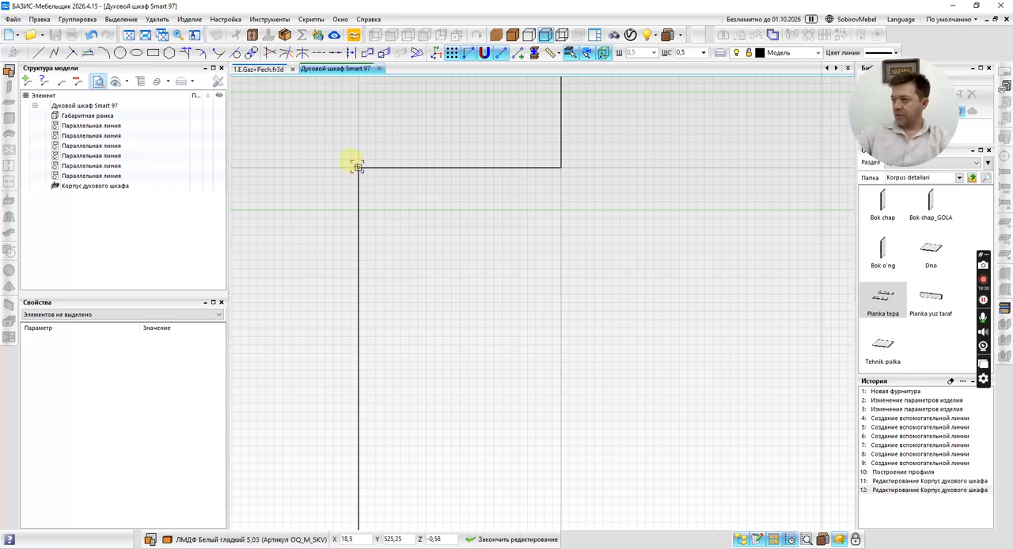
left_click_drag(358, 167, 358, 210)
left_click(559, 165)
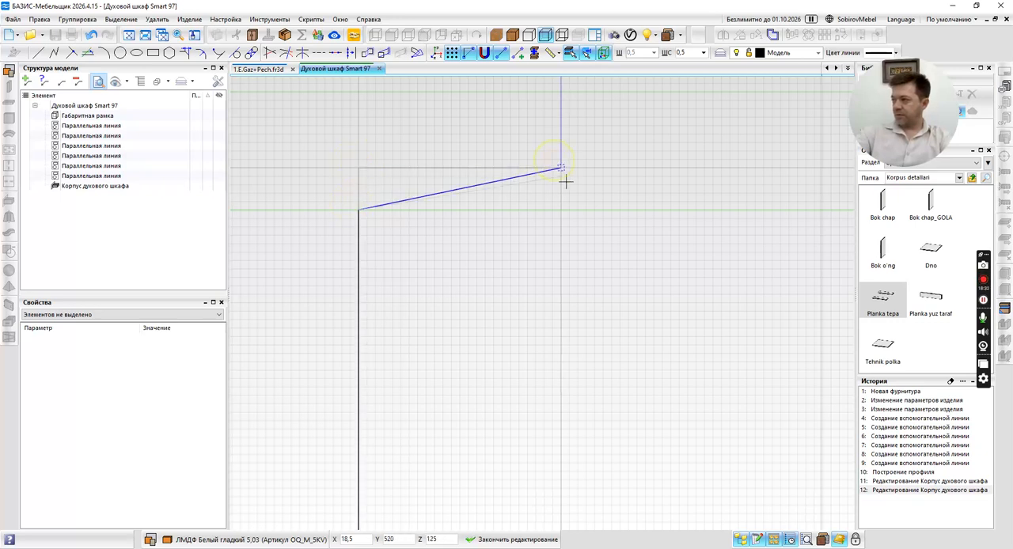
left_click(561, 210)
scroll(475, 221, "down", 3)
Lower both corners of the contour's long top edge to the guide at Y 570 and finish editing the contour.
scroll(479, 208, "up", 5)
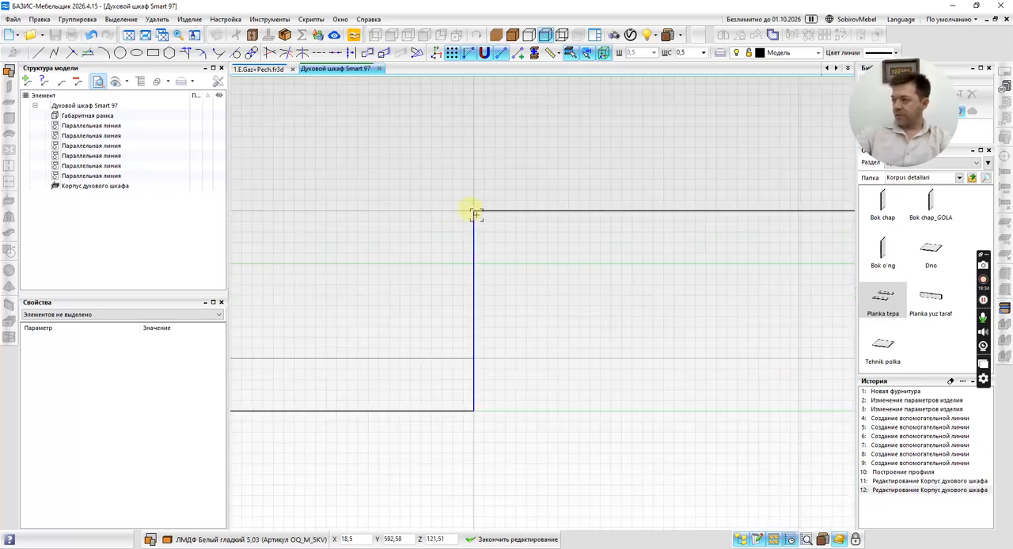
left_click(474, 212)
left_click(474, 263)
scroll(469, 241, "down", 5)
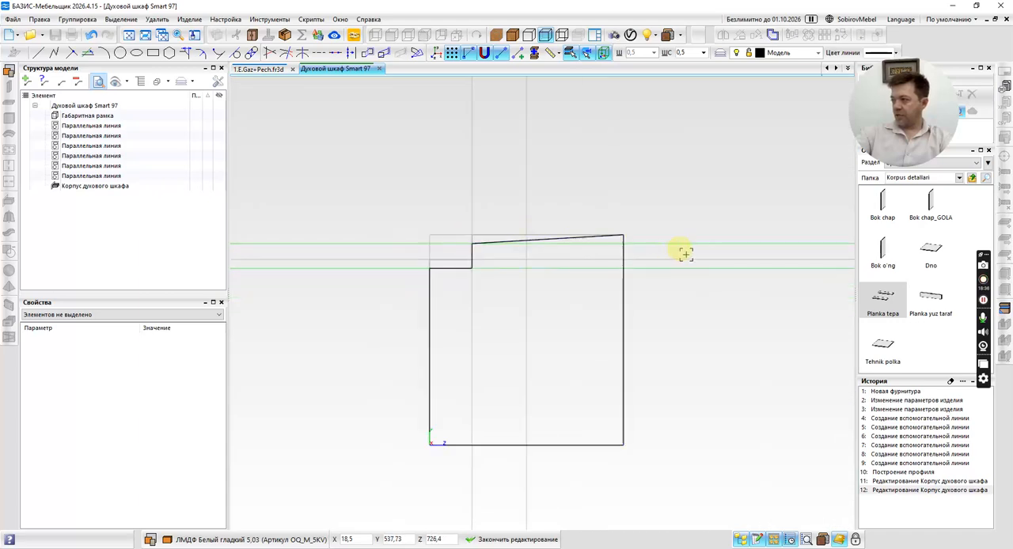
scroll(667, 247, "up", 4)
left_click(519, 200)
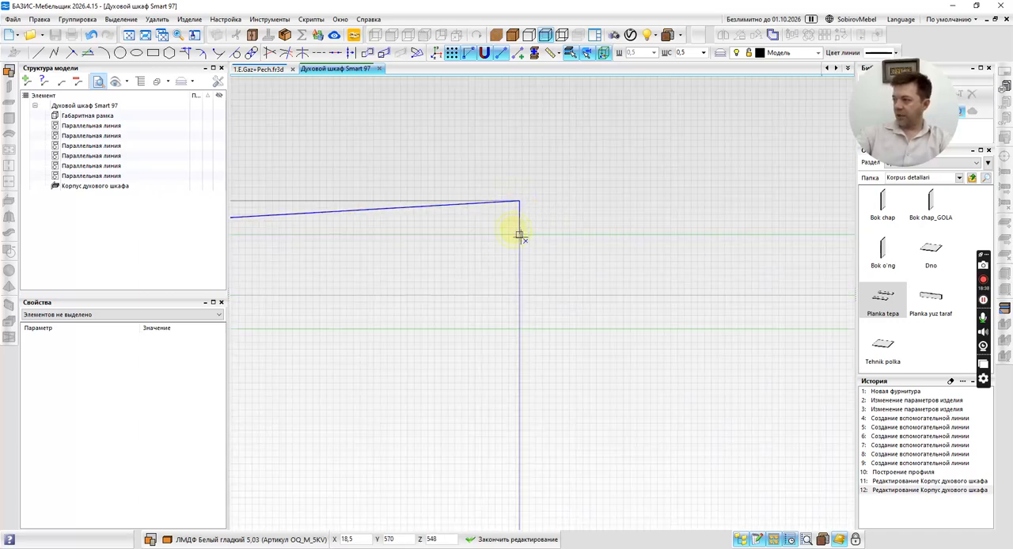
left_click(519, 235)
scroll(595, 205, "down", 5)
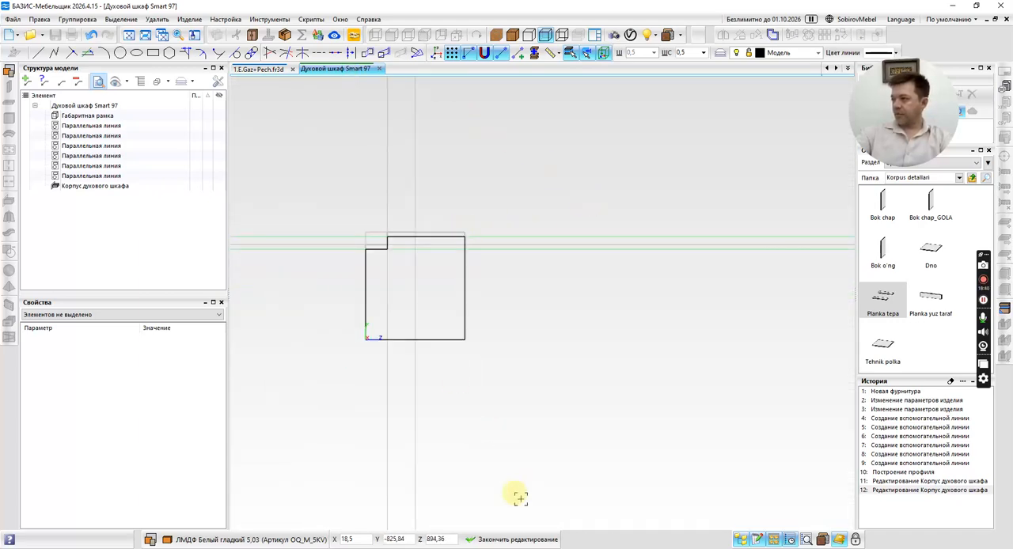
left_click(486, 539)
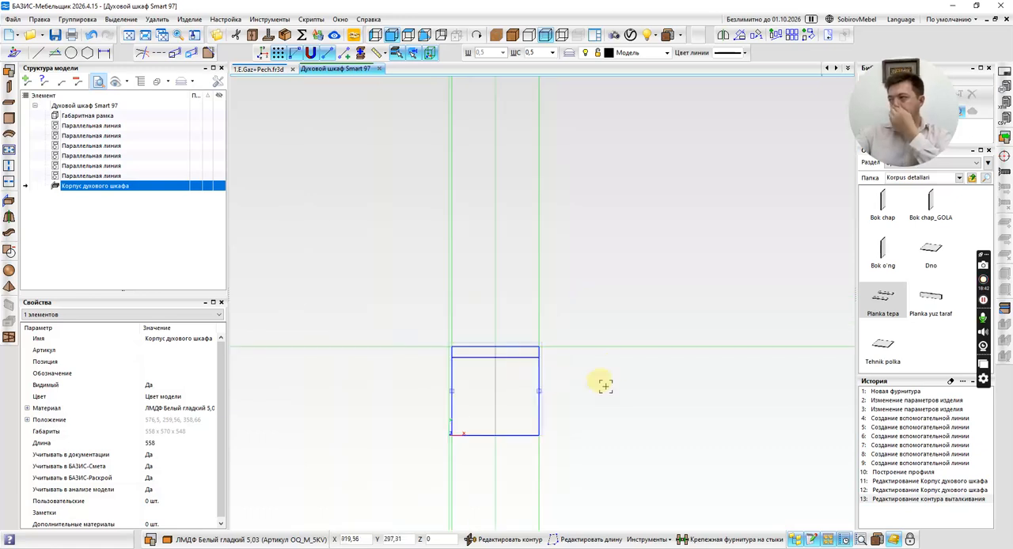
Compare the oven body in 3D with the dimension drawing in the browser, and examine the top planks of the 1.E.Gaz+Pech cabinet.
middle_click_drag(606, 387, 652, 392)
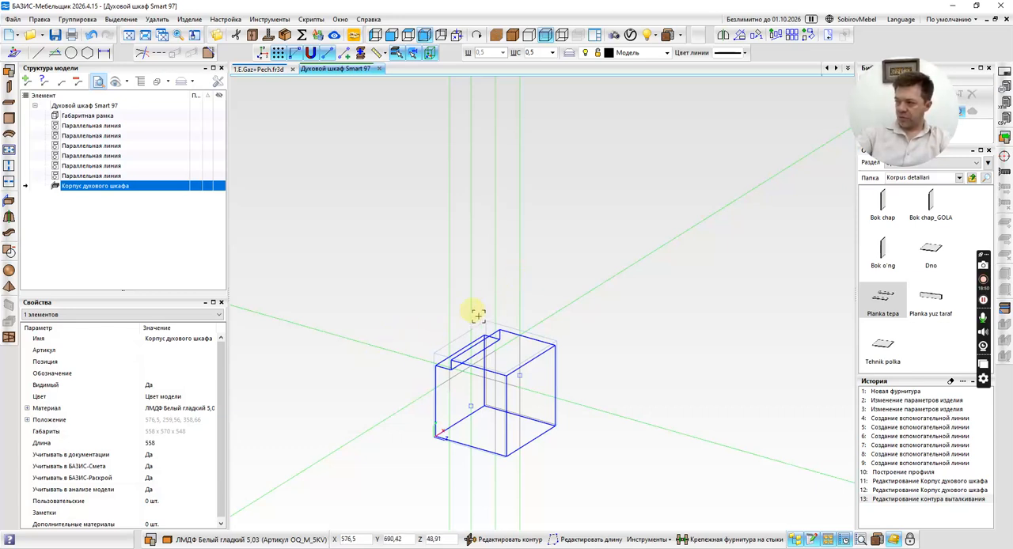
key("alt+Tab")
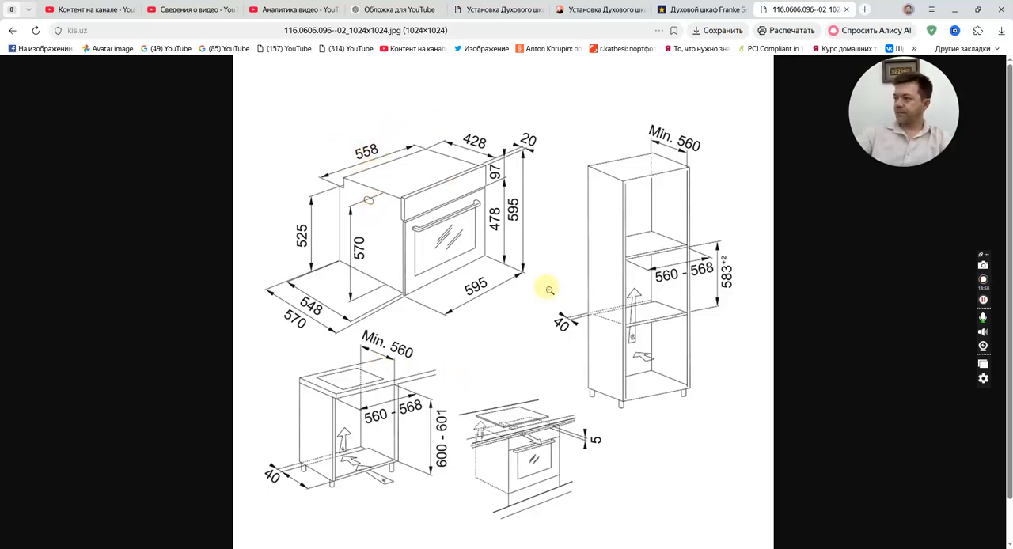
key("alt+Tab")
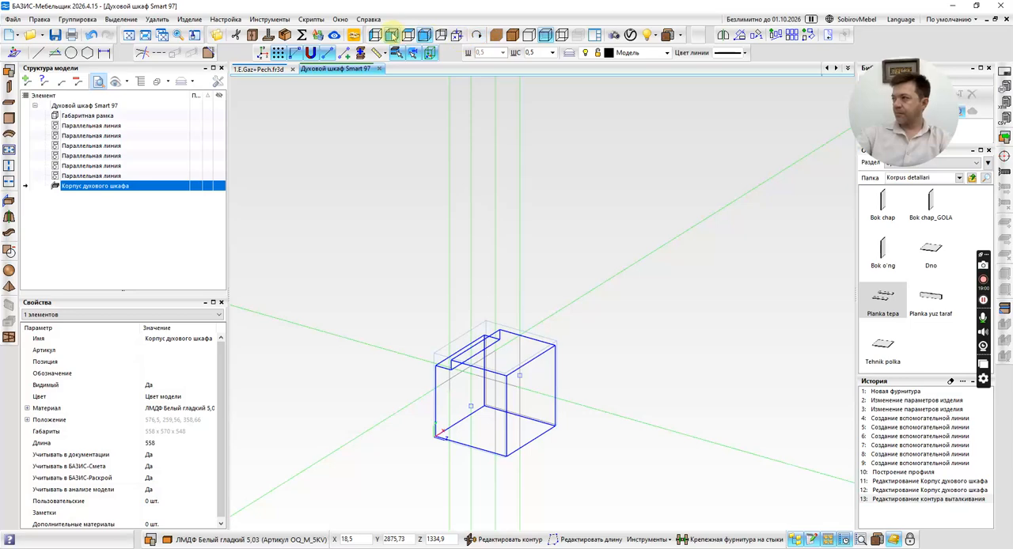
left_click(392, 35)
mouse_move(624, 252)
middle_mouse_down()
mouse_move(574, 241)
mouse_move(623, 259)
middle_mouse_up()
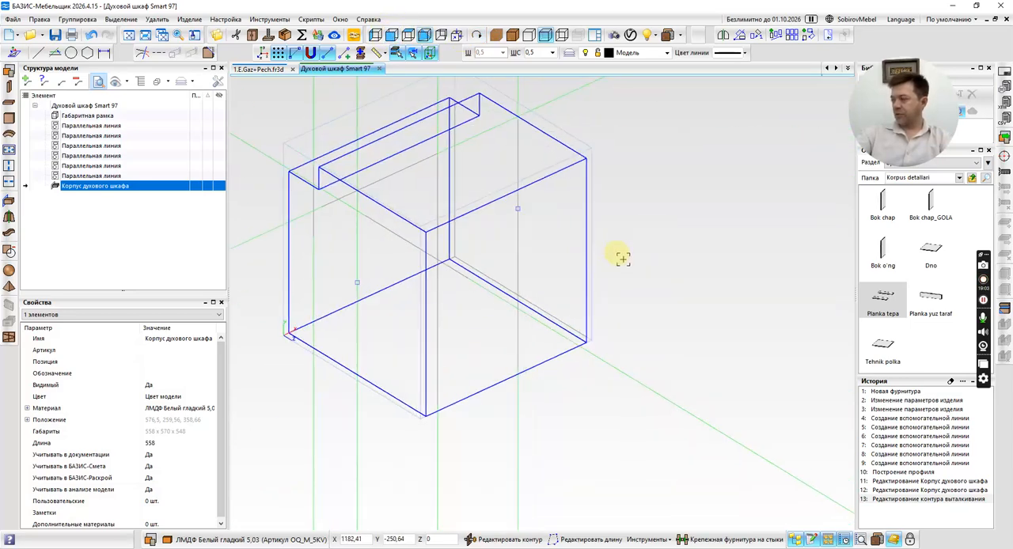
left_click(258, 71)
scroll(508, 242, "down", 2)
middle_click_drag(531, 219, 510, 276)
scroll(507, 273, "up", 3)
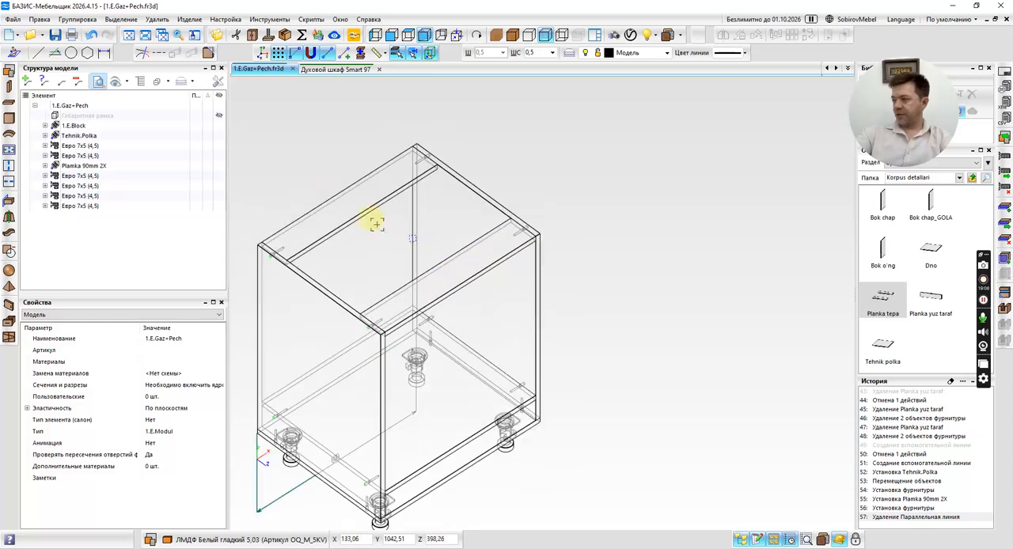
middle_click_drag(446, 294, 506, 298)
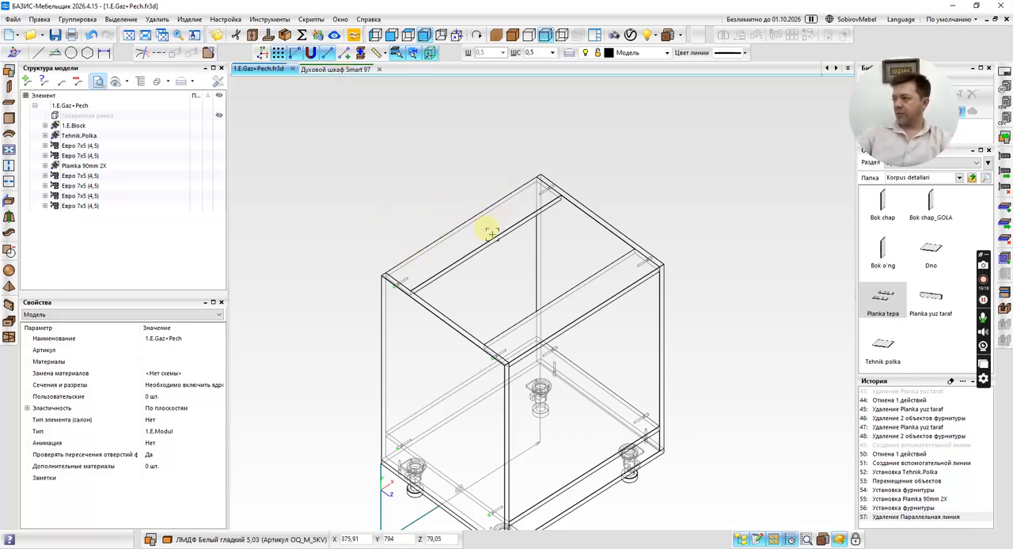
scroll(471, 234, "up", 2)
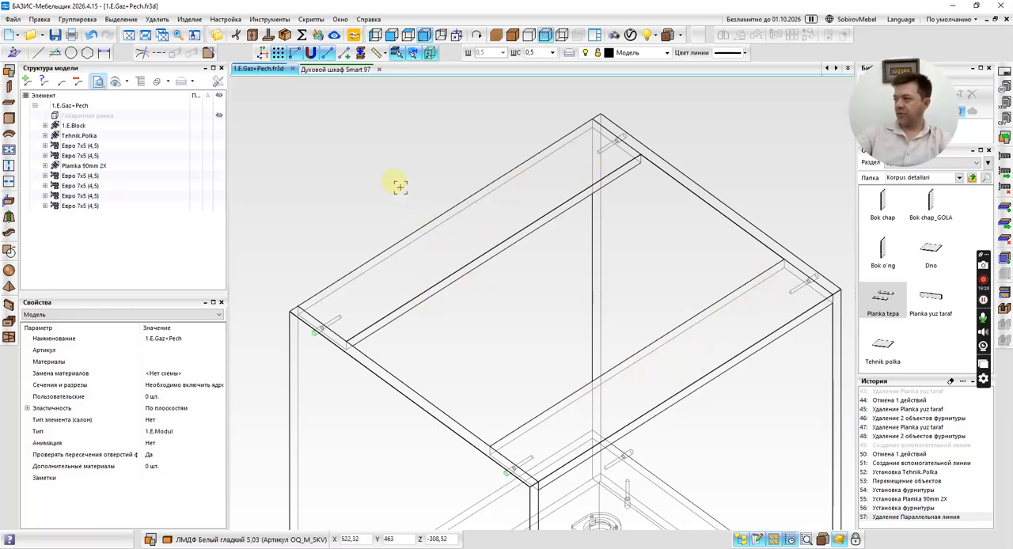
Return to the Духовой шкаф Smart 97 model and view the oven body from the front.
left_click(336, 69)
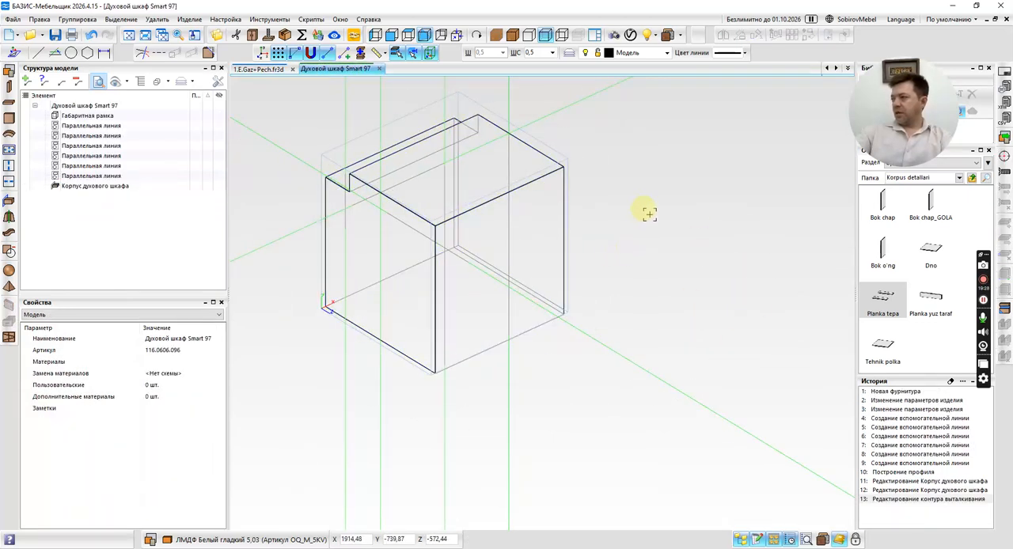
middle_click_drag(650, 214, 521, 296)
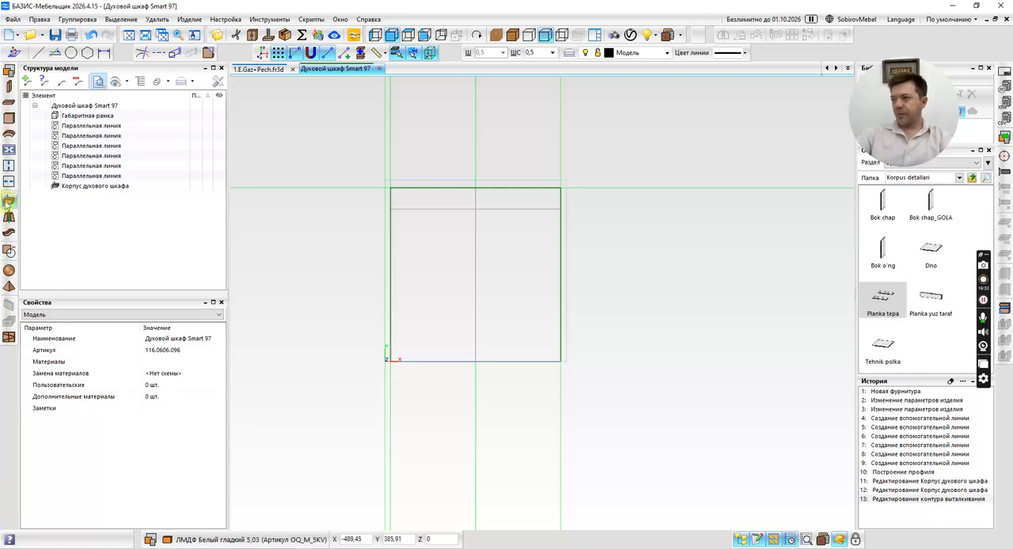
left_click(8, 203)
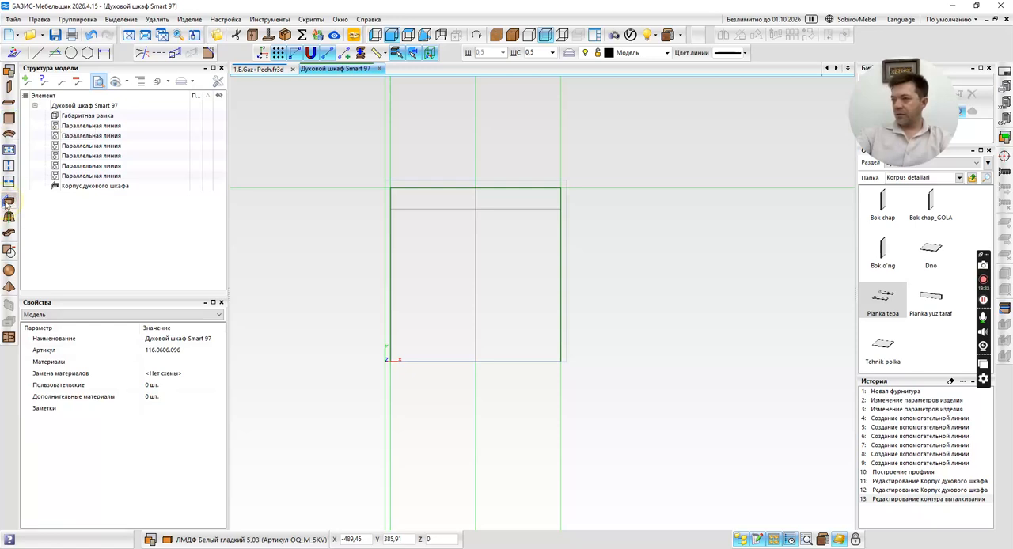
left_click(387, 182)
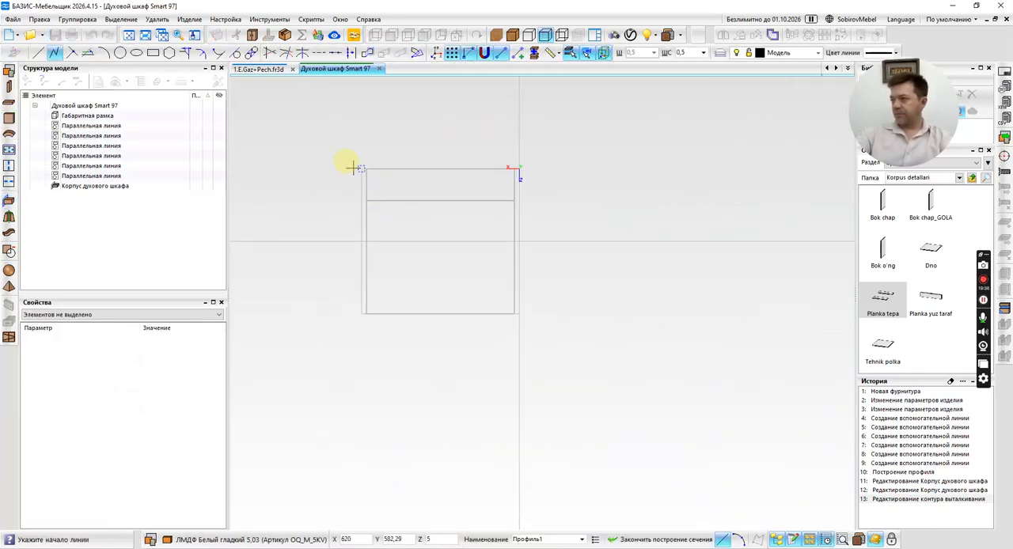
left_click(152, 52)
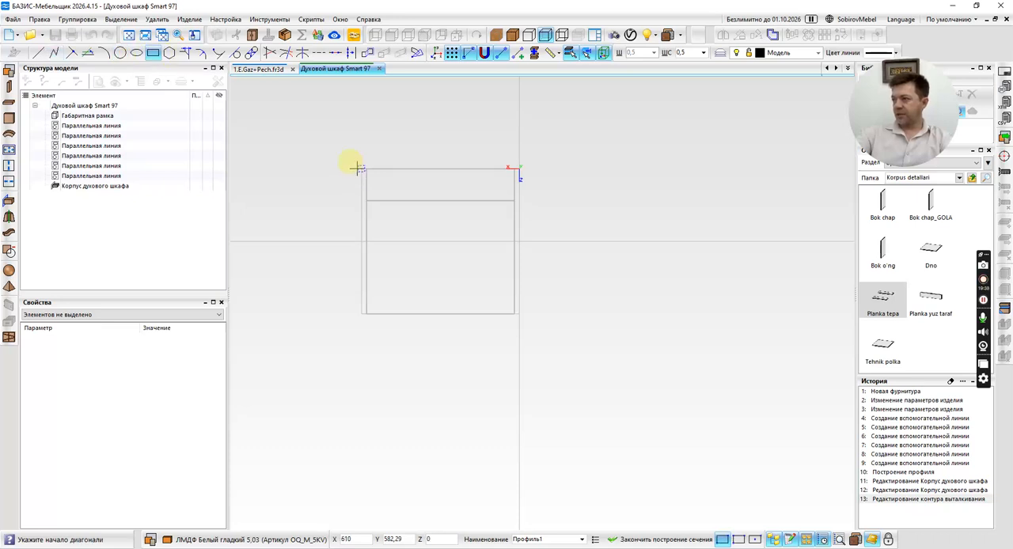
left_click(360, 168)
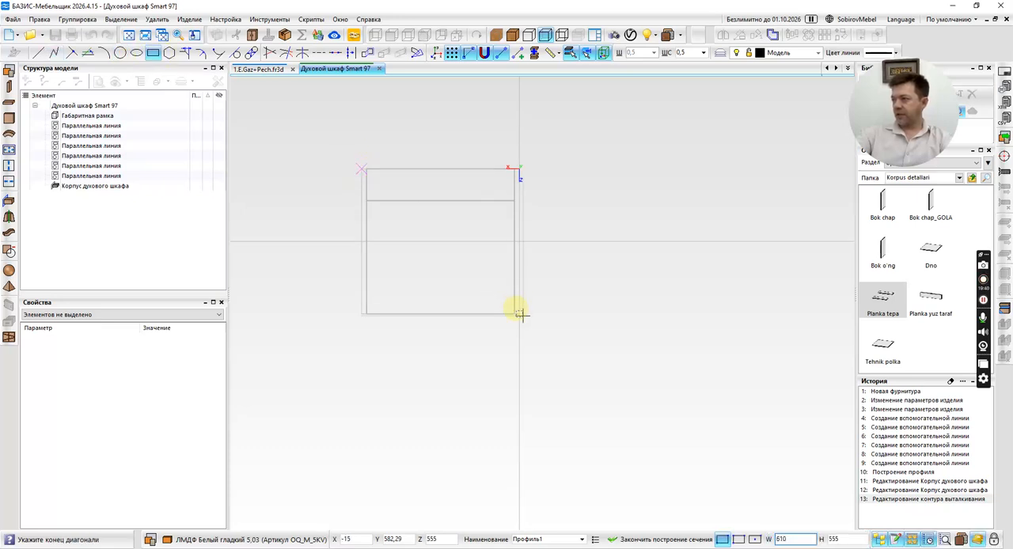
left_click(517, 313)
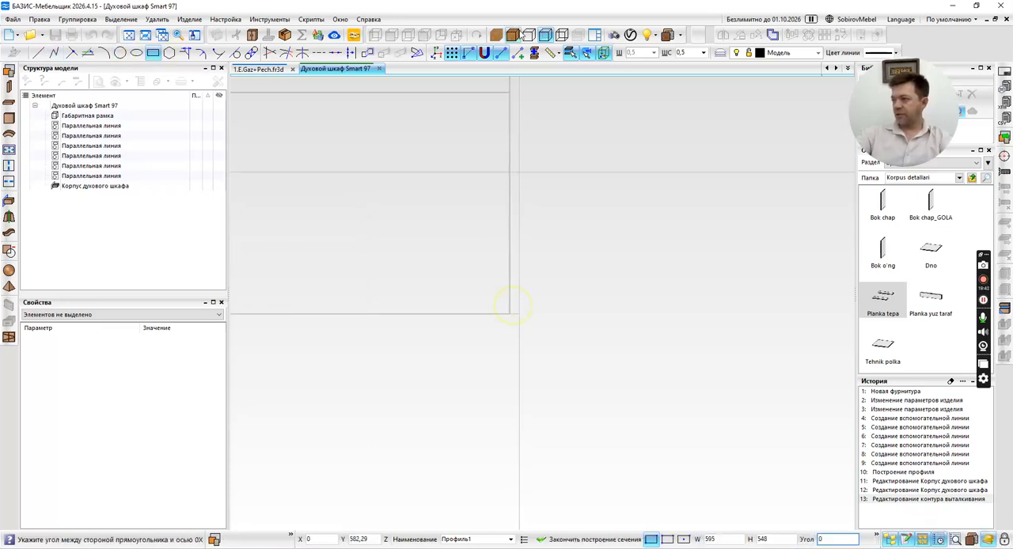
key("Return")
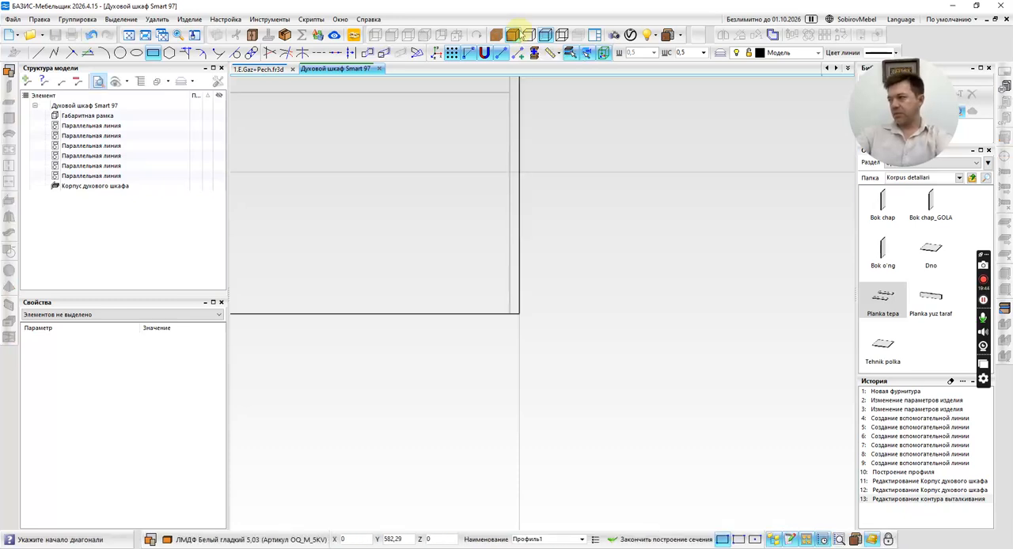
left_click(649, 539)
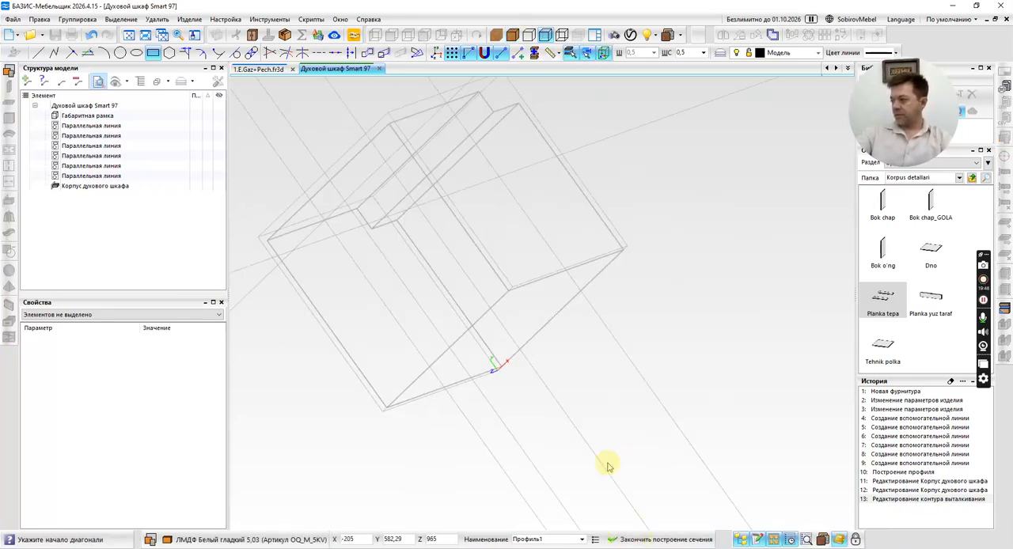
scroll(593, 154, "down", 2)
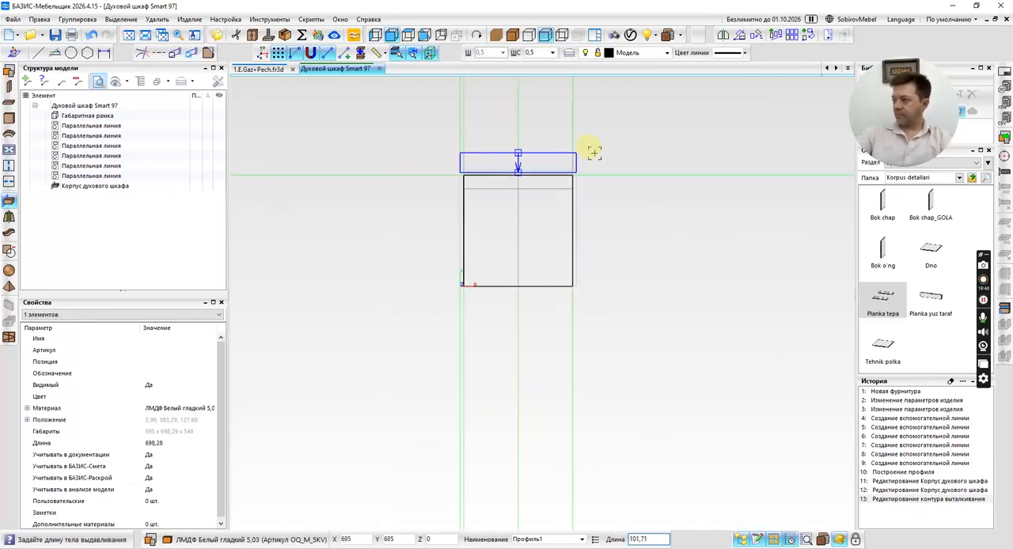
scroll(582, 157, "up", 7)
scroll(585, 158, "up", 2)
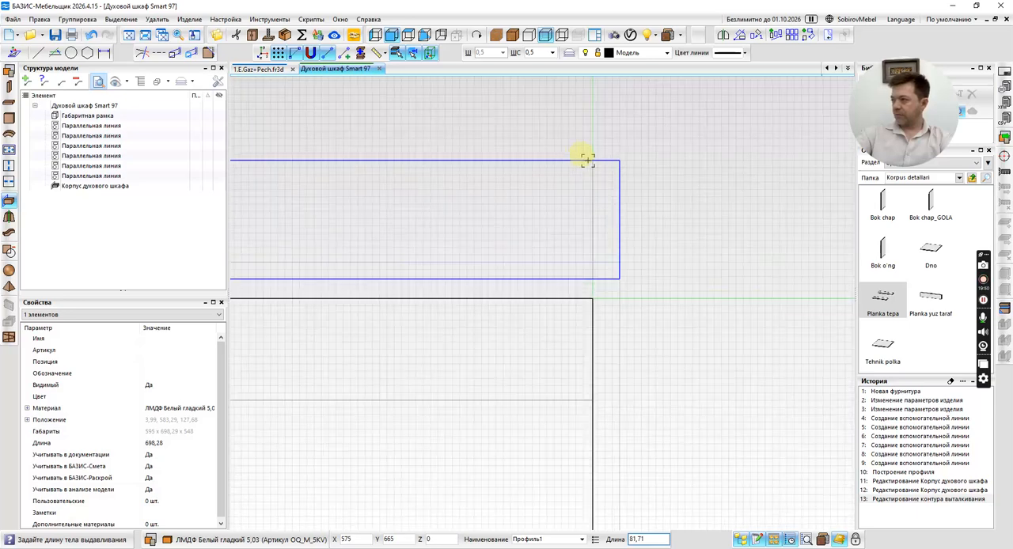
left_click(586, 159)
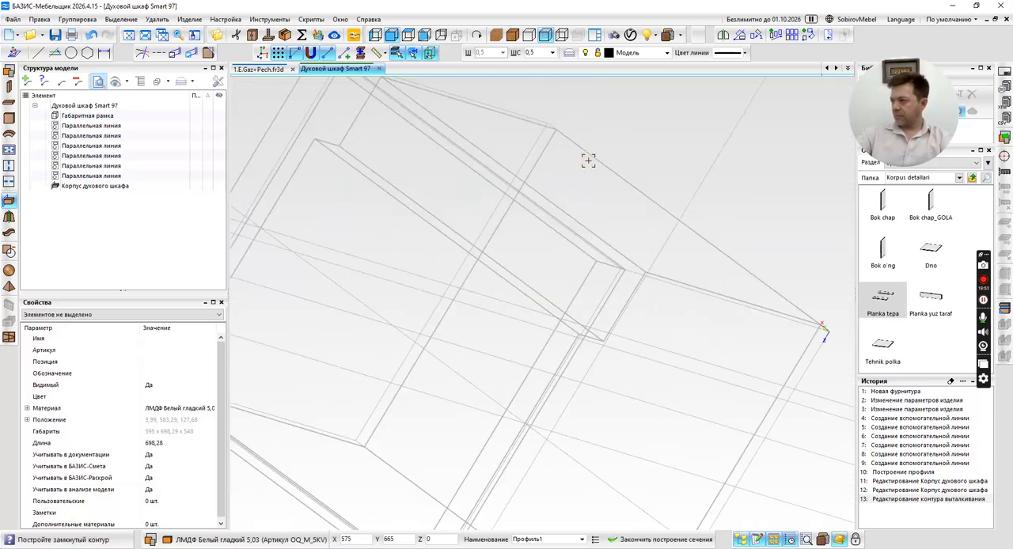
left_click(427, 52)
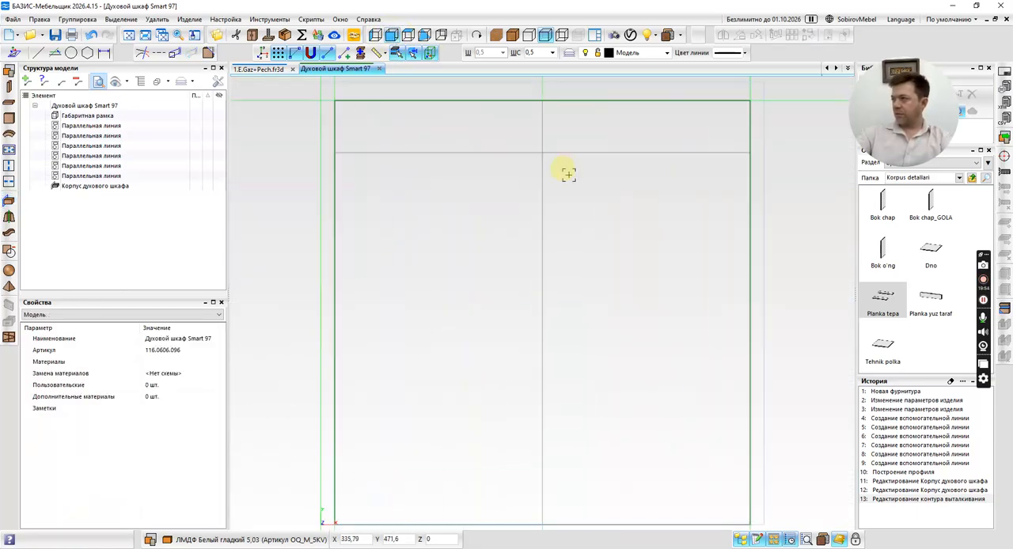
Start a profile on the oven's front plane and build a closed 595 × 595 mm rectangular section across the overall frame.
left_click(8, 201)
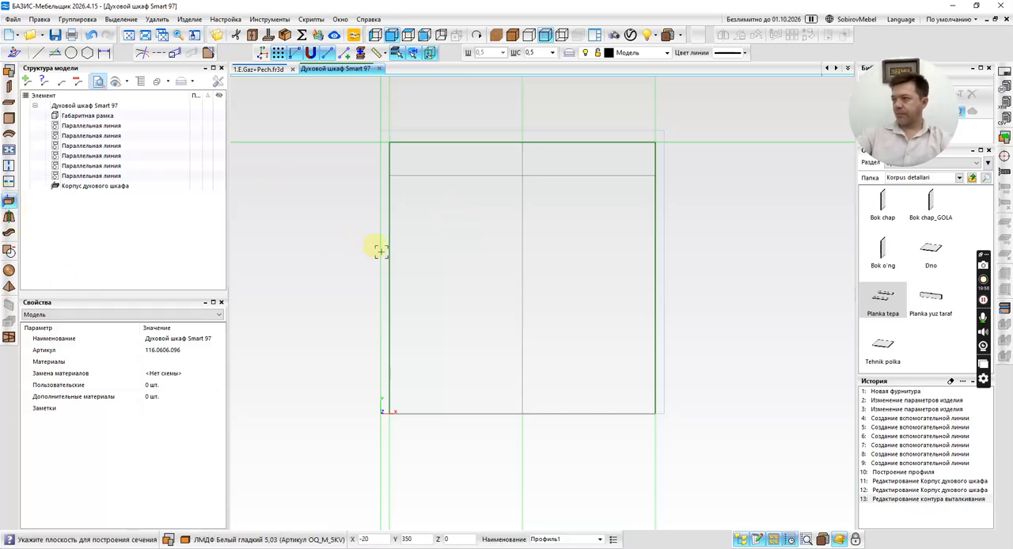
left_click(422, 265)
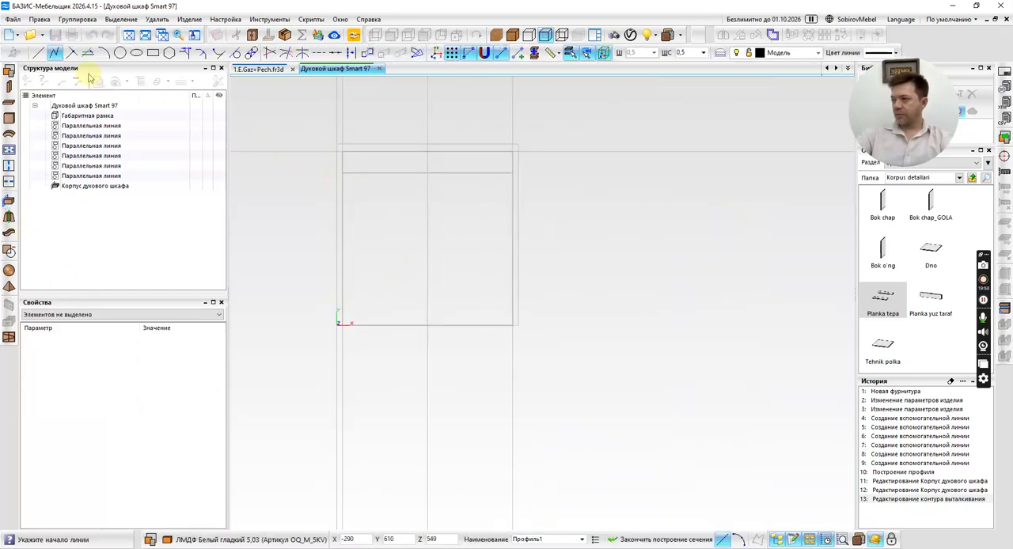
left_click(153, 52)
left_click(336, 143)
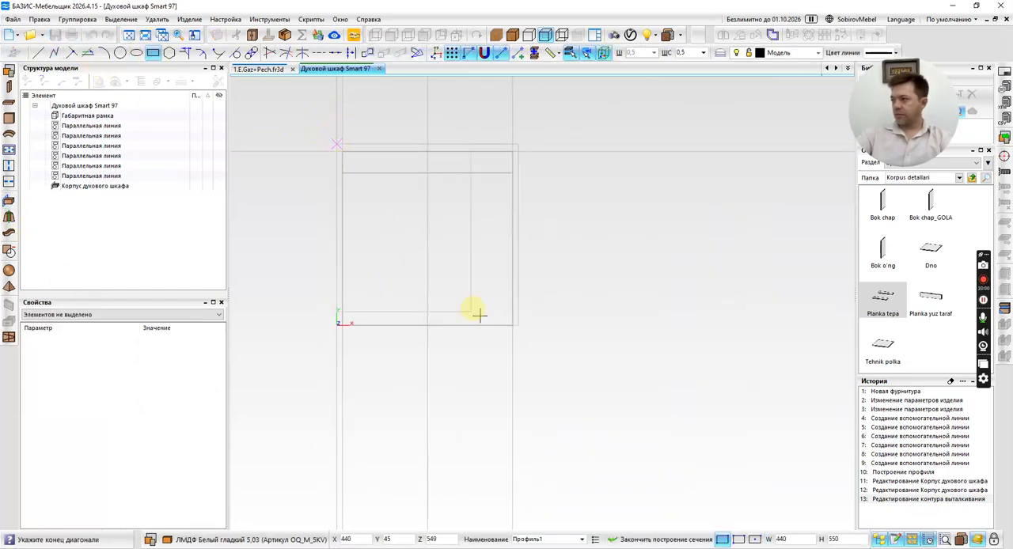
left_click(518, 324)
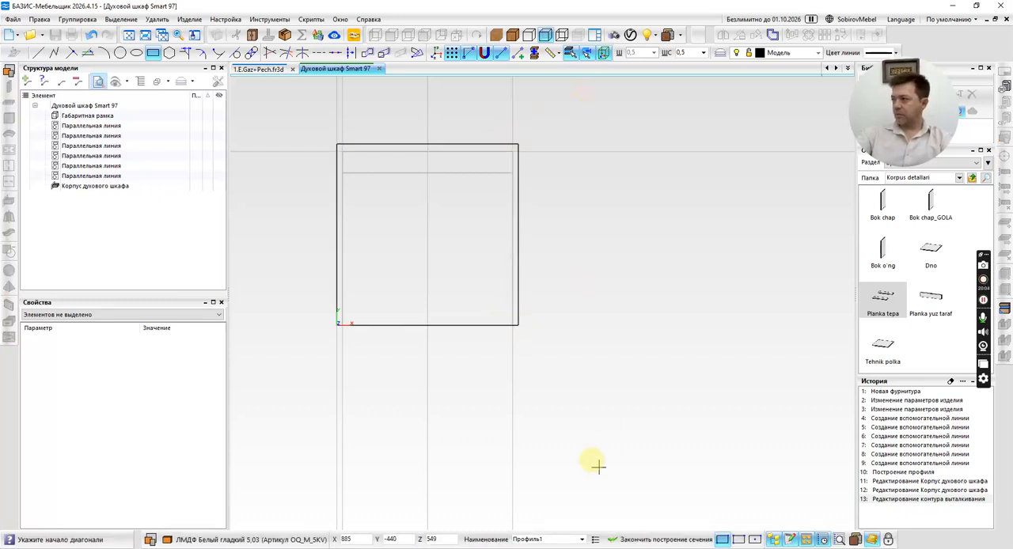
left_click(647, 541)
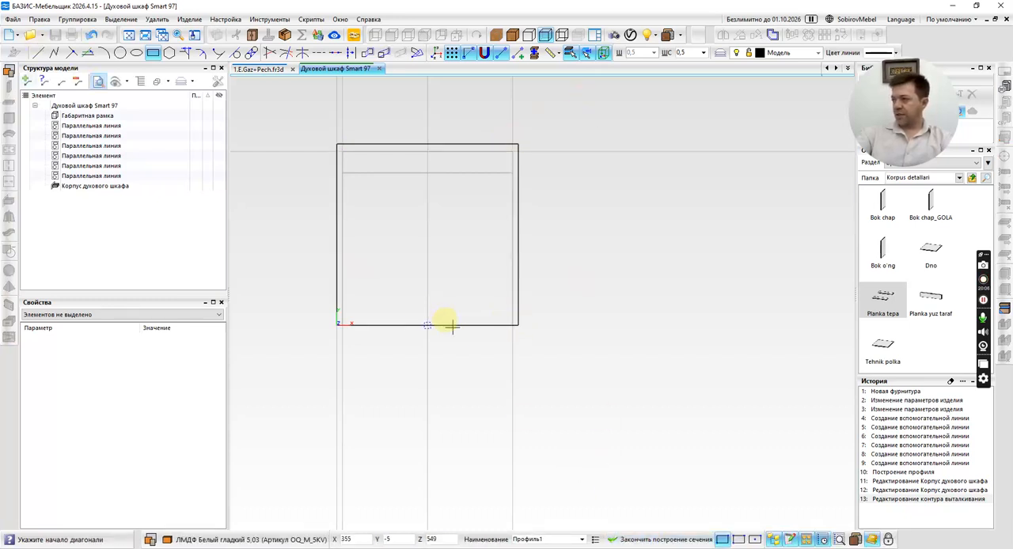
left_click(633, 539)
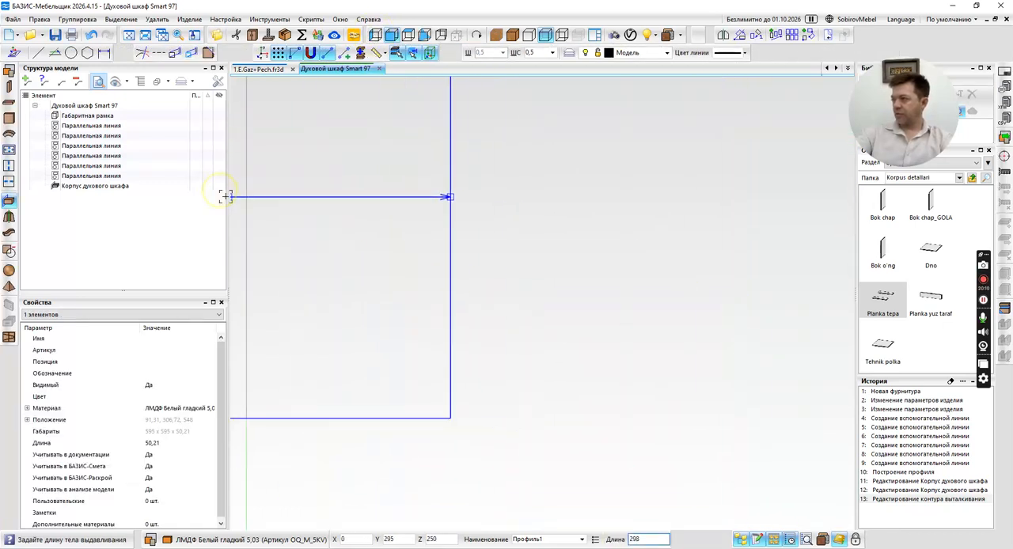
Extrude the rectangular section to a length of 22 mm at the front of the oven body and name the profile Фасад.
scroll(448, 193, "up", 10)
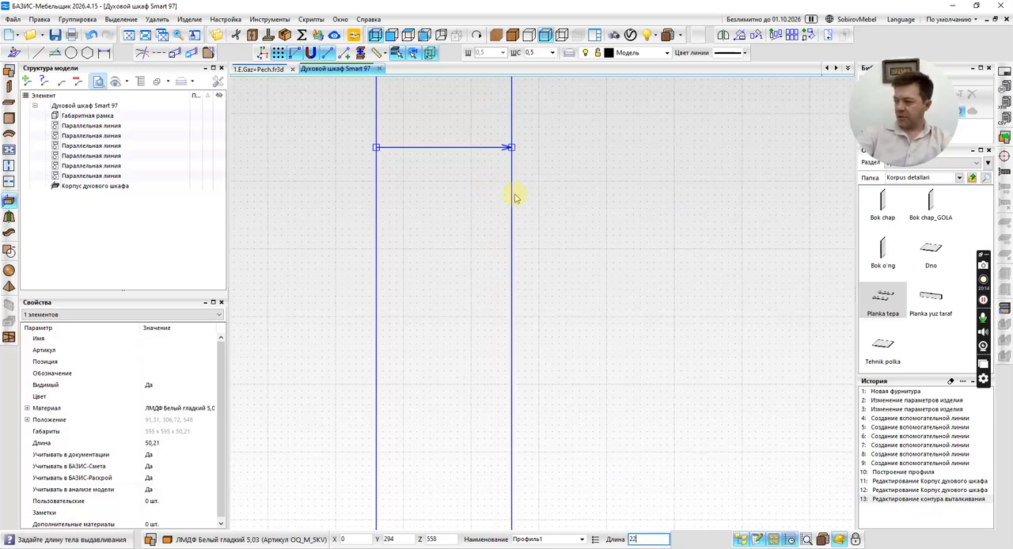
left_click(514, 193)
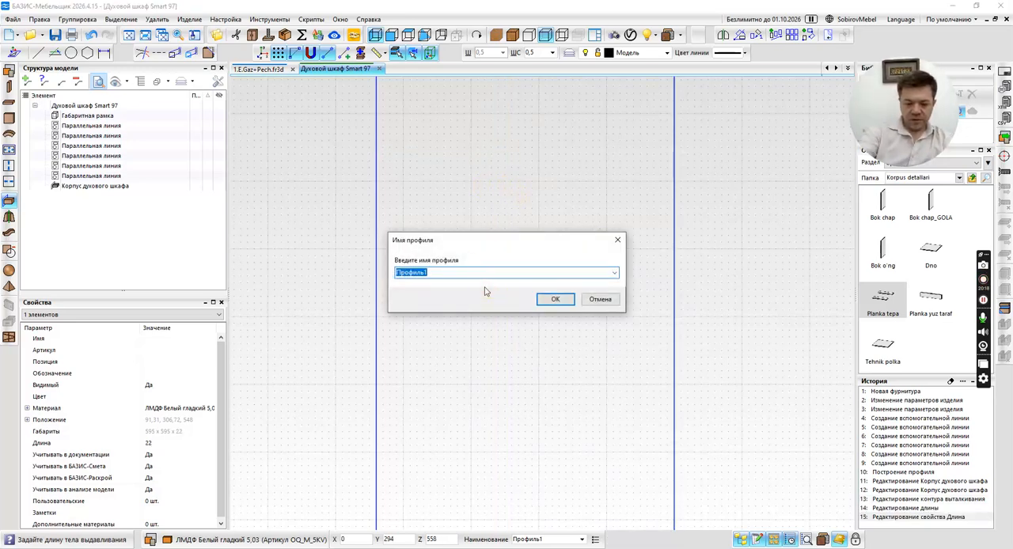
type("Фасад")
key("Return")
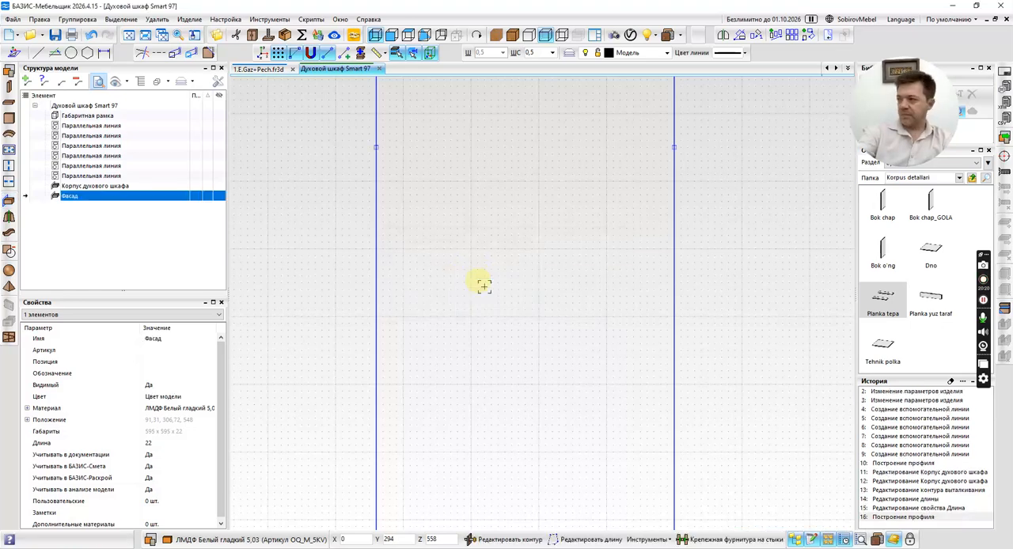
Select the oven's Фасад profile, check its placement on the body, and open the database of materials and components.
scroll(520, 258, "down", 5)
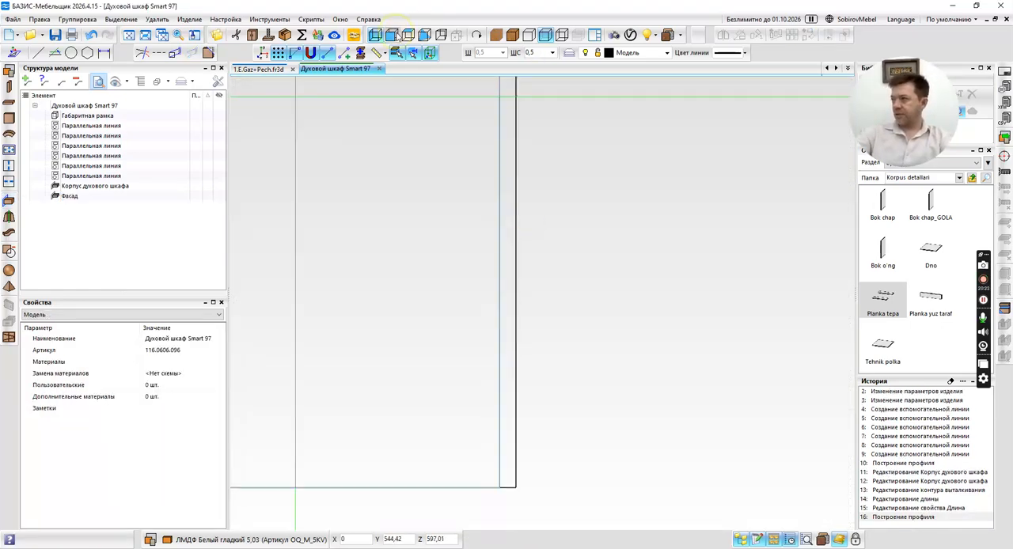
left_click(392, 34)
left_click(493, 304)
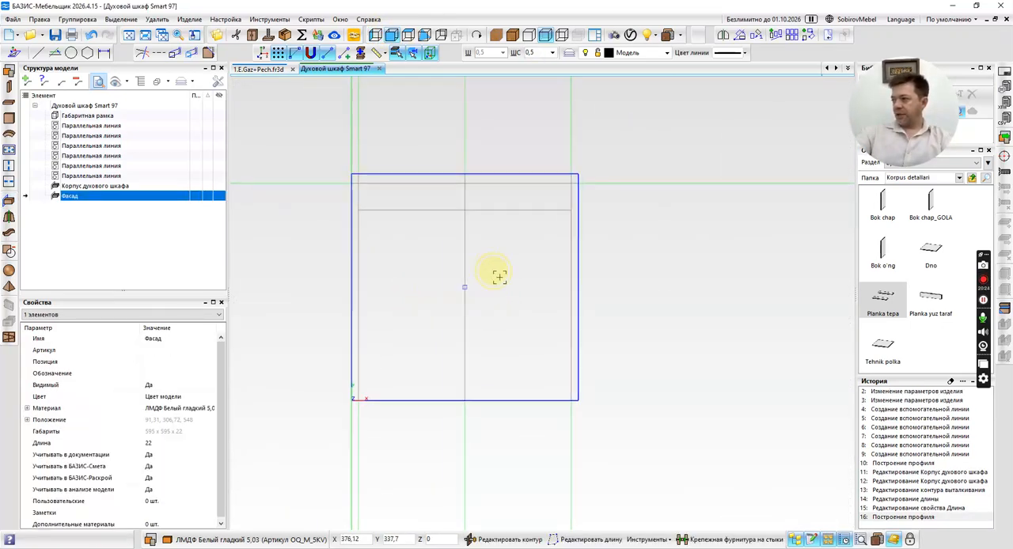
middle_click_drag(624, 260, 651, 283)
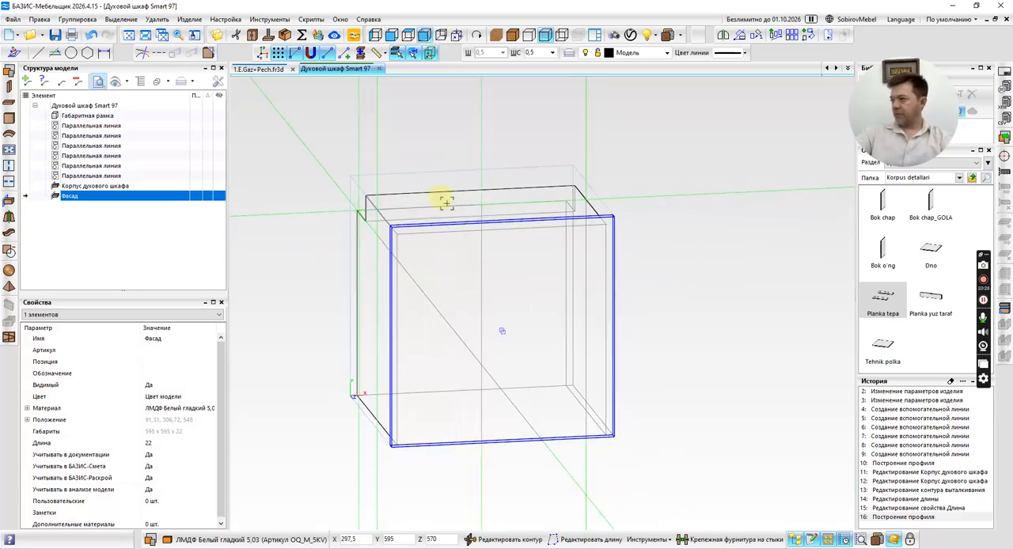
left_click(226, 22)
left_click(251, 76)
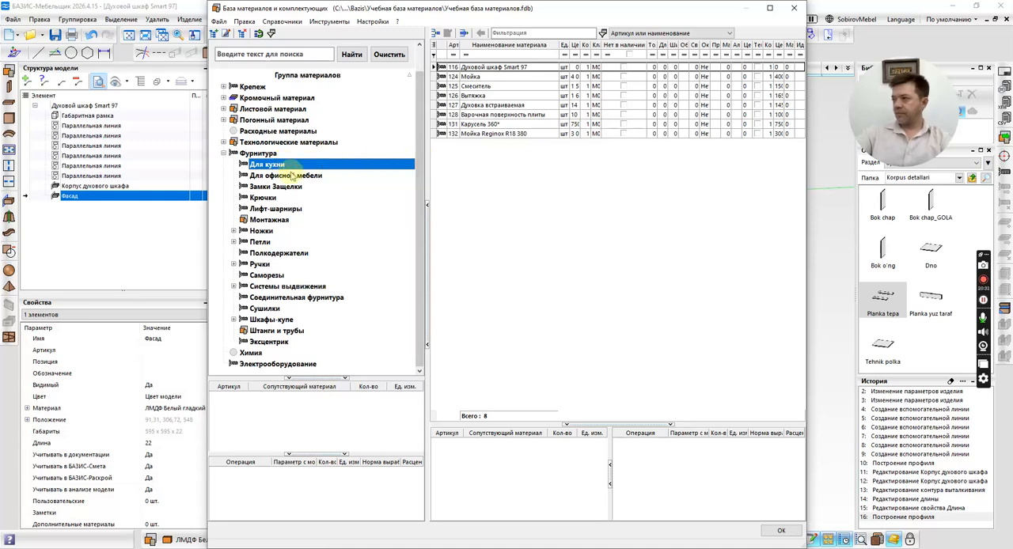
Add a group named Техника для кухни under Технологические материалы with the material type Листовой и погонный материалы.
left_click(224, 143)
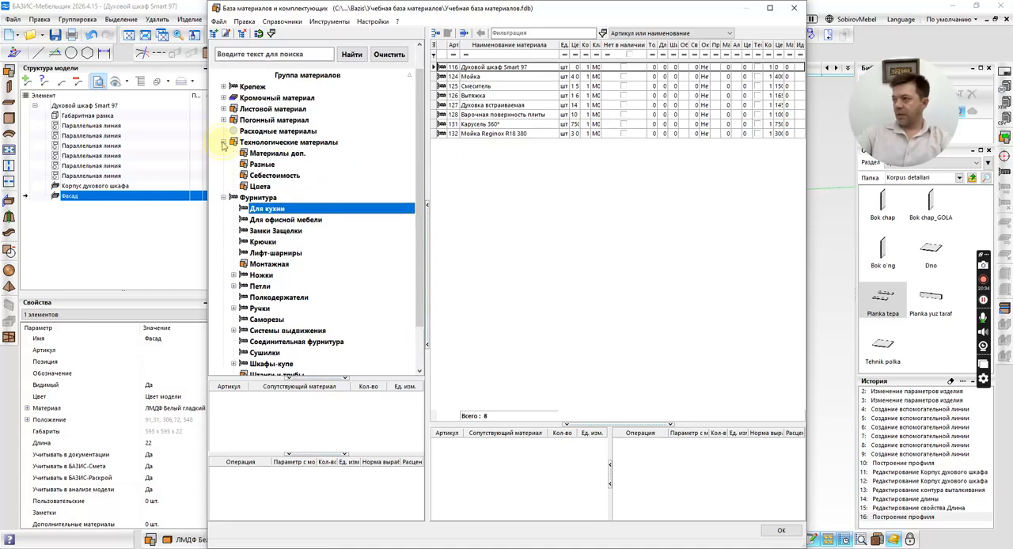
left_click(265, 153)
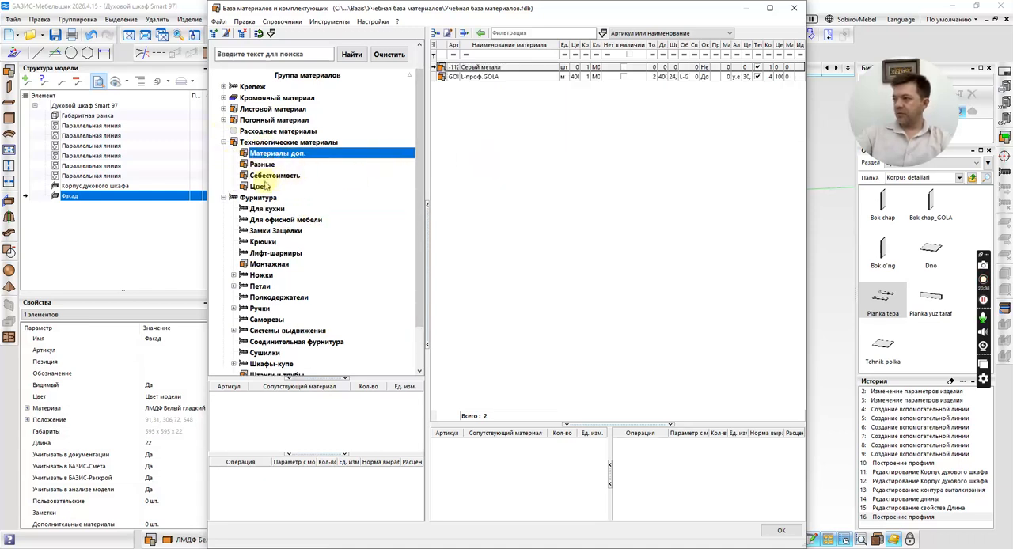
right_click(267, 144)
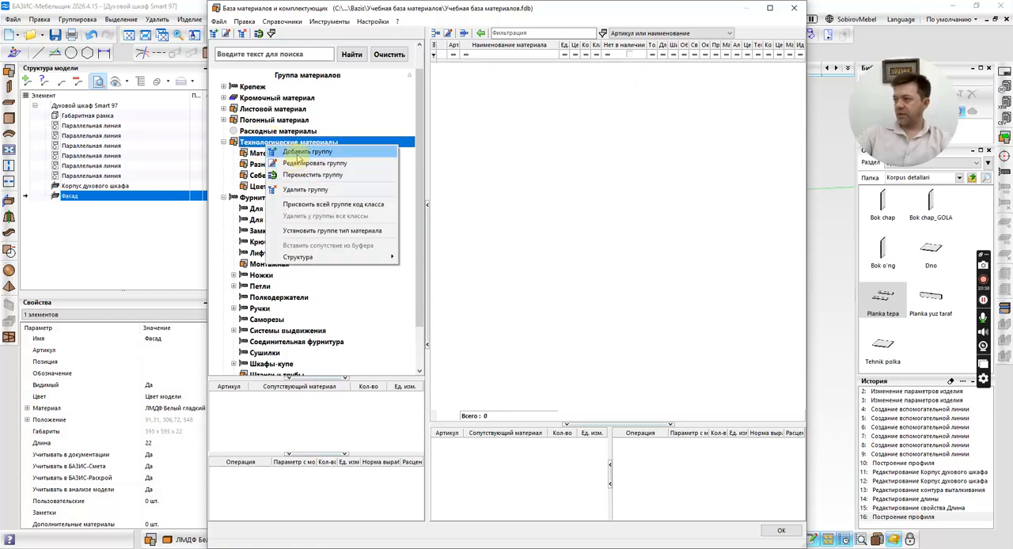
left_click(300, 152)
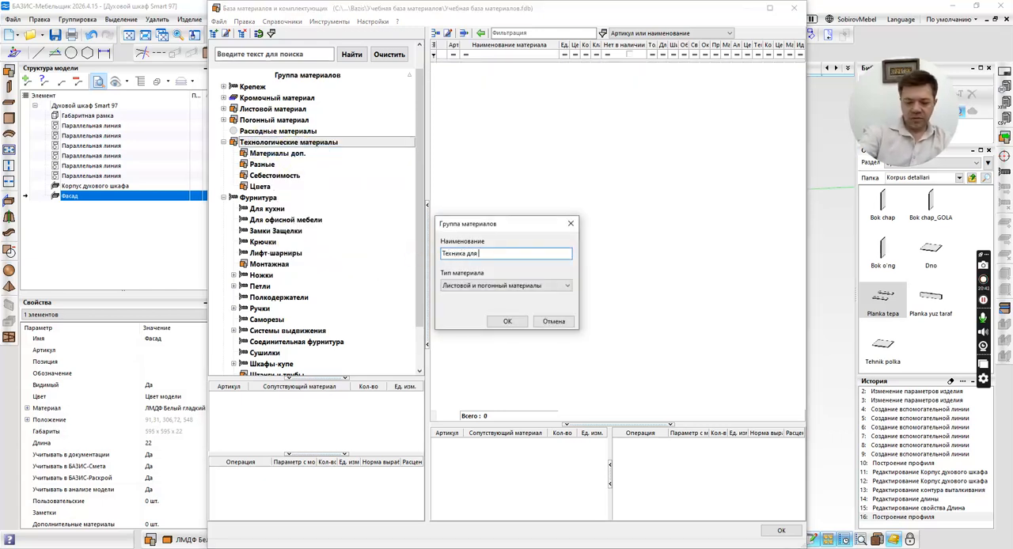
type("Техника для кухни")
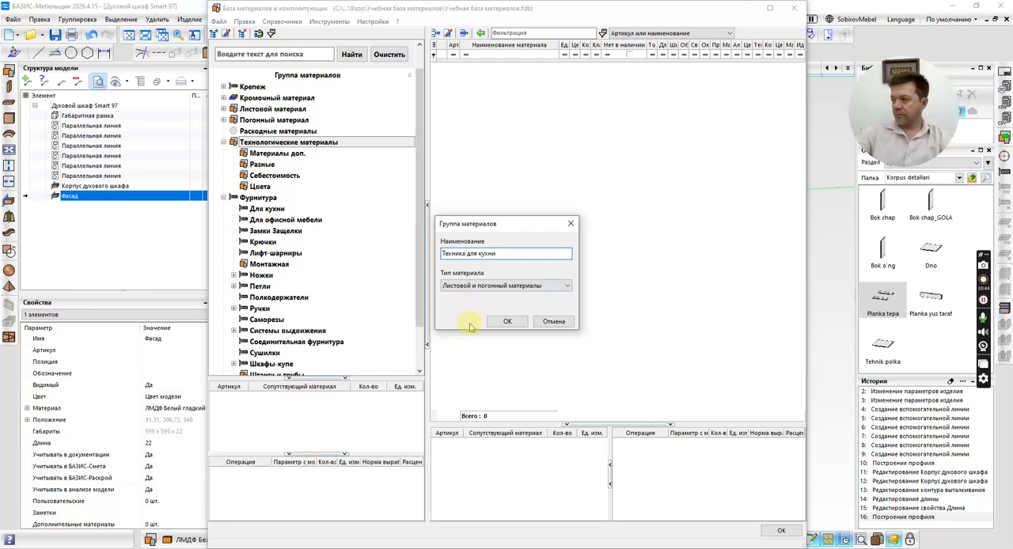
left_click(507, 323)
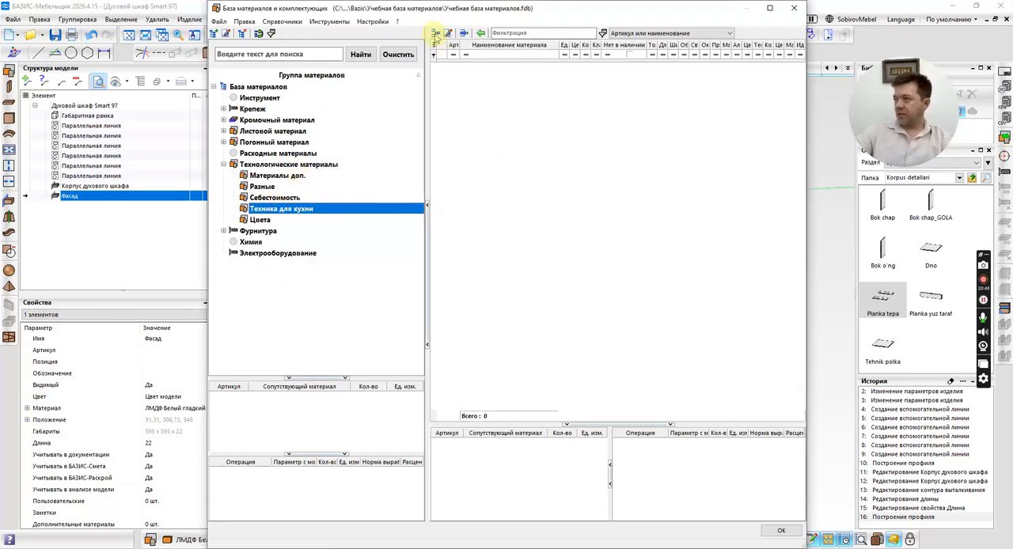
Create a new material in the Техника для кухни group and name it Духовой шкаф Smart 97, copying the name from the oven's product page.
left_click(436, 34)
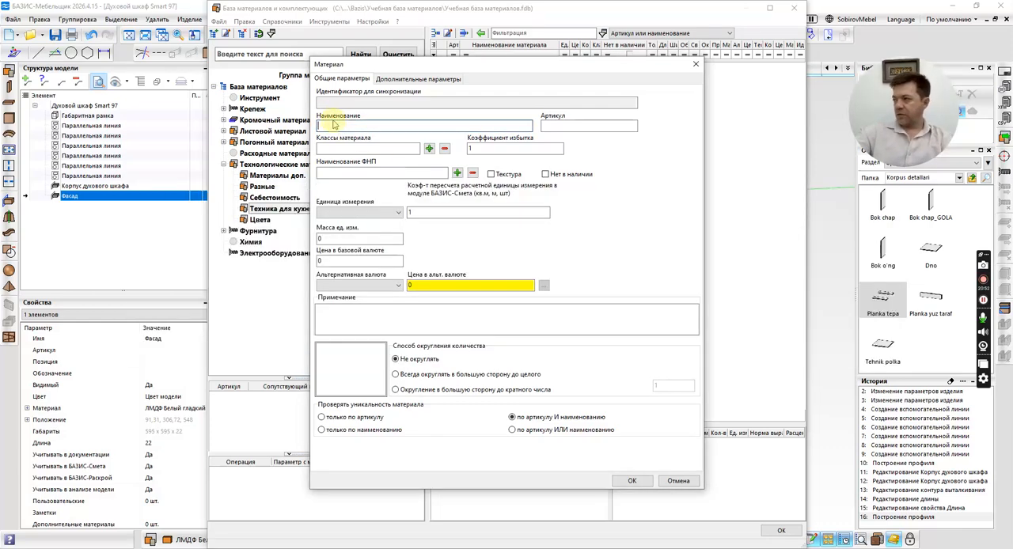
key("alt+Tab")
key("alt+Tab")
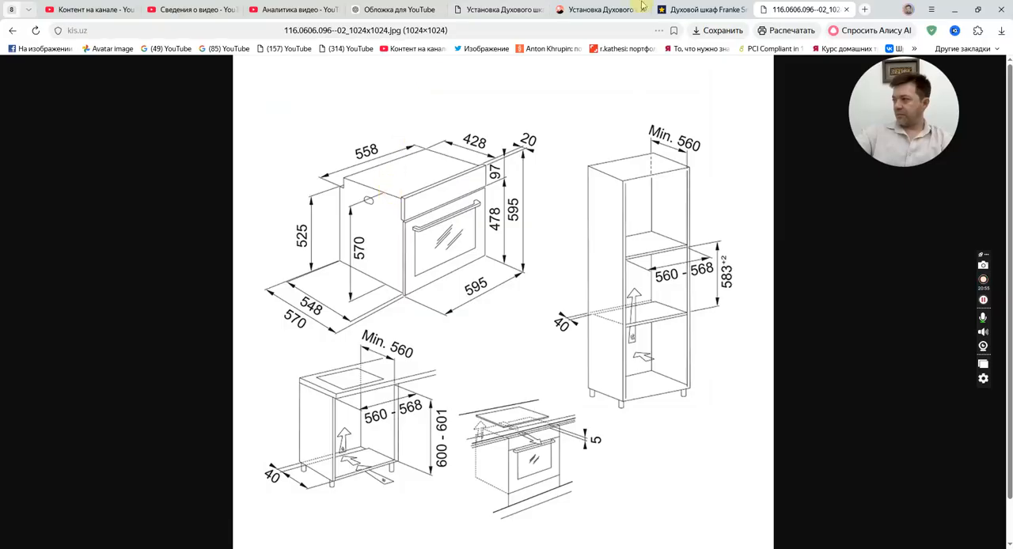
left_click(700, 9)
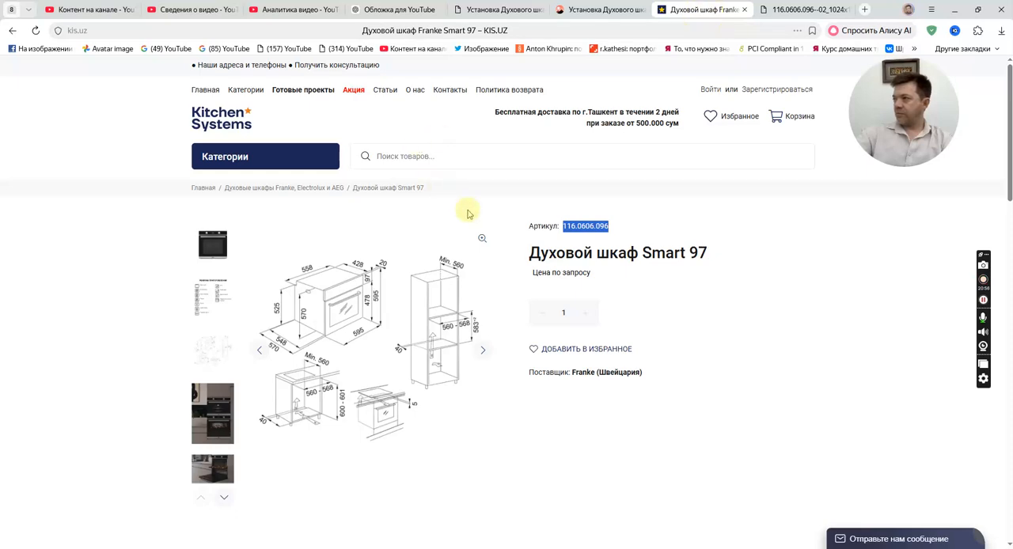
left_click_drag(530, 254, 711, 262)
key("ctrl+c")
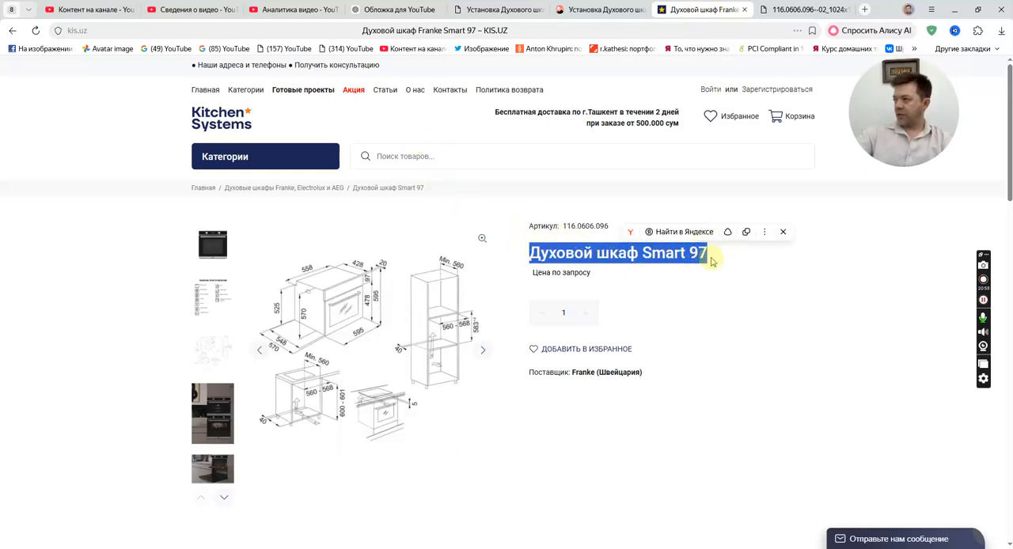
key("alt+Tab")
key("ctrl+v")
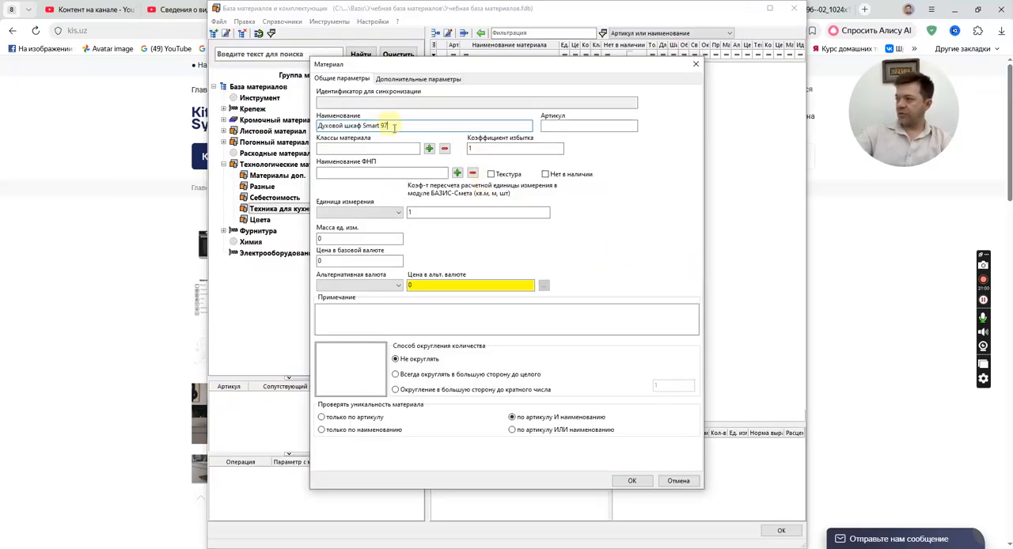
Return to the product page in the browser, open the Smart 97 oven's front photo in its own tab and copy the picture.
key("alt+Tab")
left_click(224, 261)
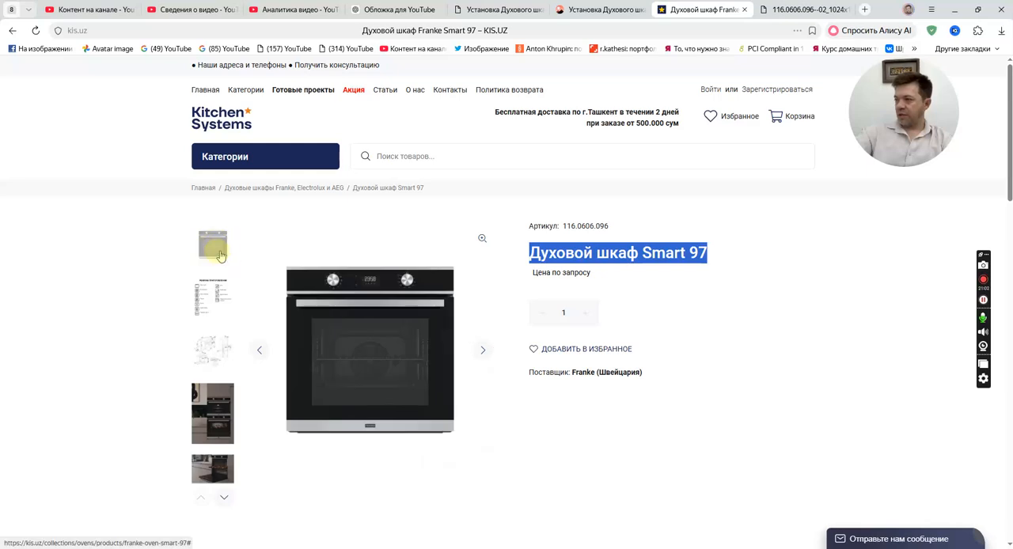
left_click(365, 338)
right_click(365, 338)
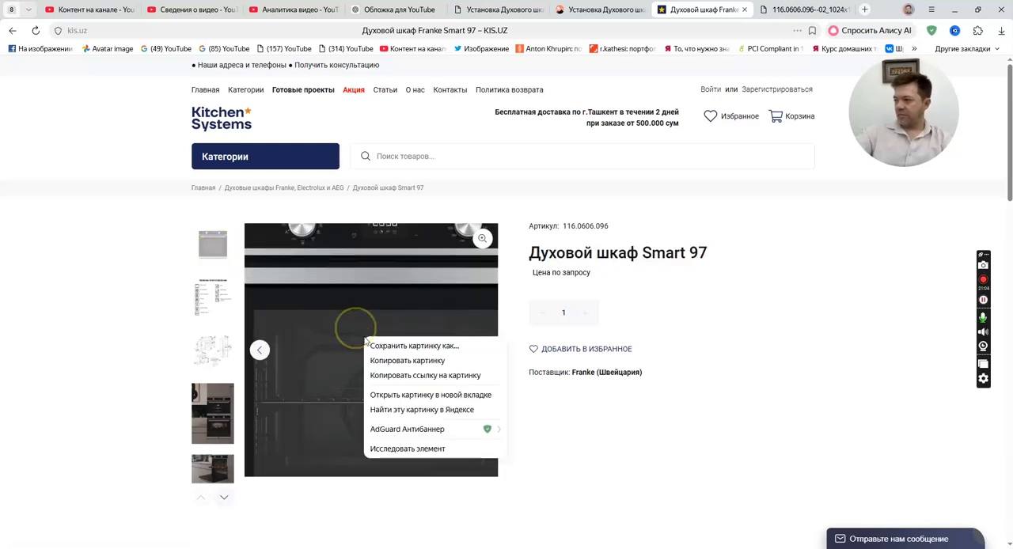
left_click(417, 395)
left_click(808, 10)
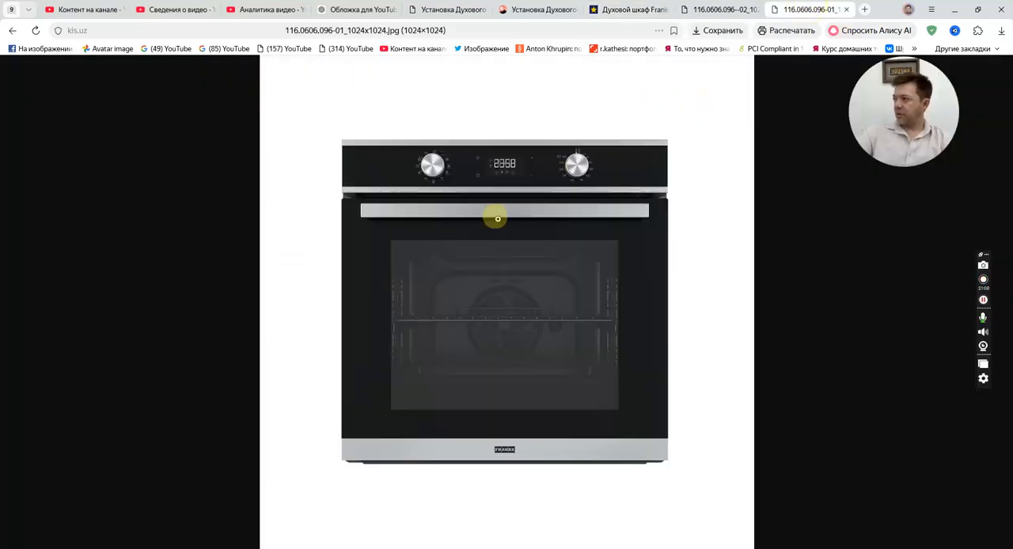
left_click(453, 237)
left_click(351, 197)
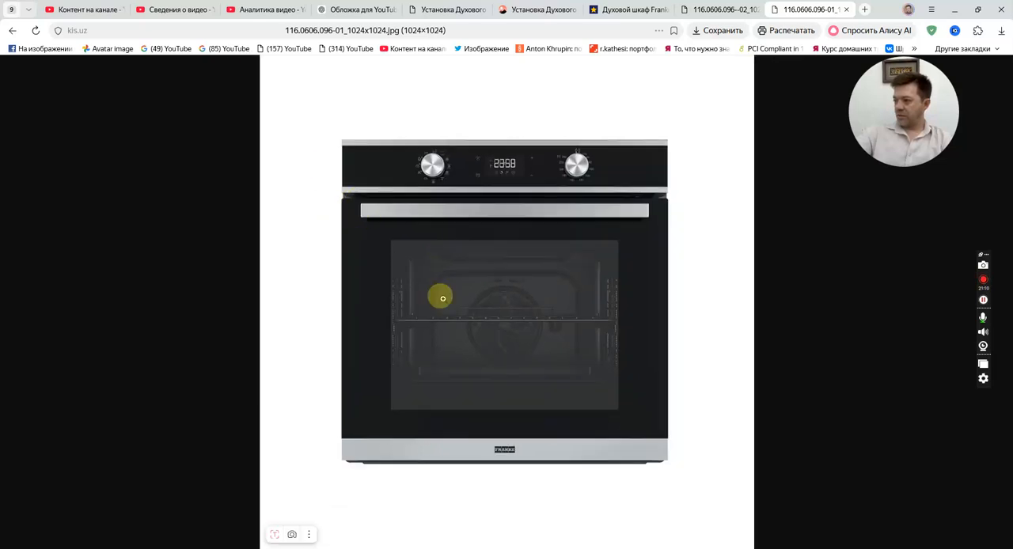
left_click_drag(441, 293, 445, 268)
right_click(445, 267)
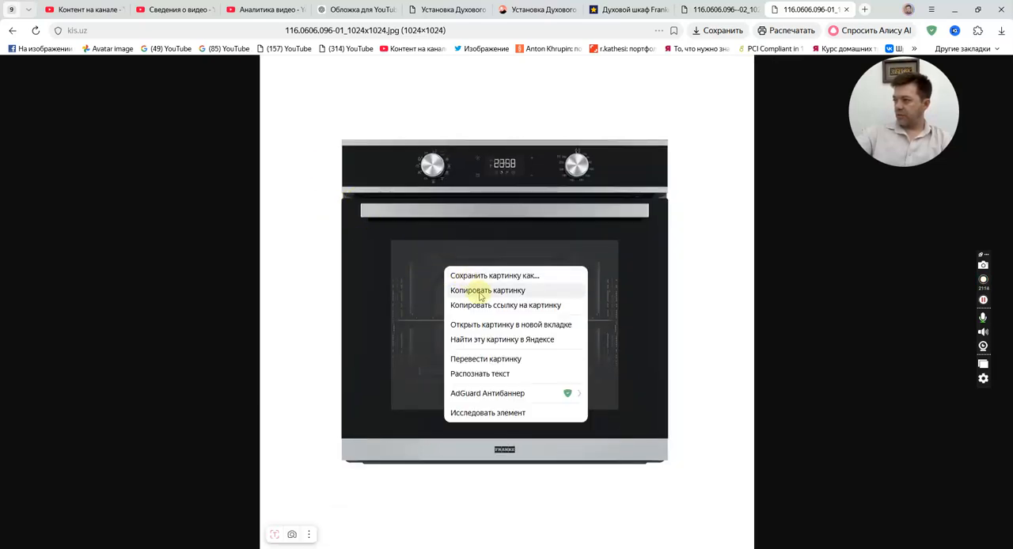
left_click(479, 294)
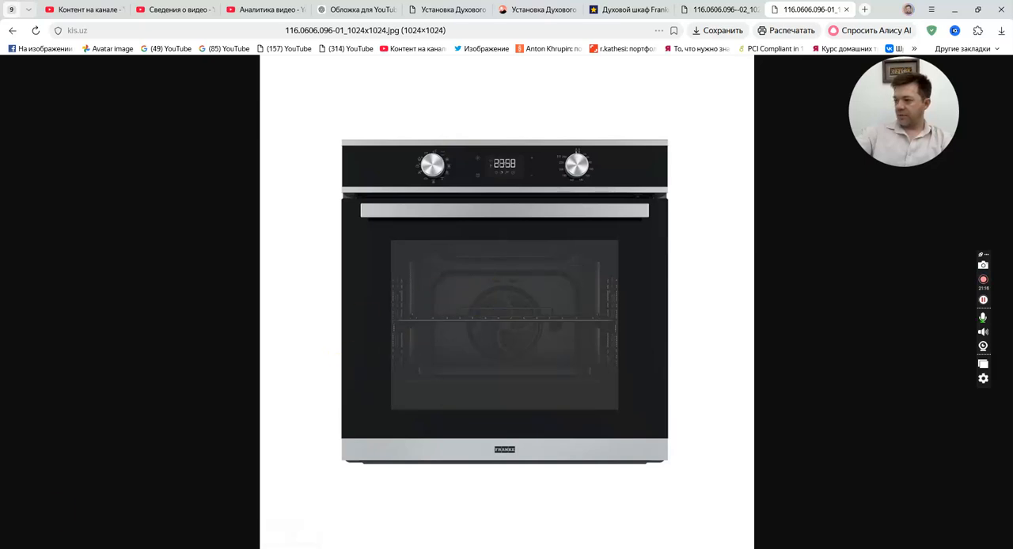
Search the computer for photo and launch Adobe Photoshop 2021.
type("photopea")
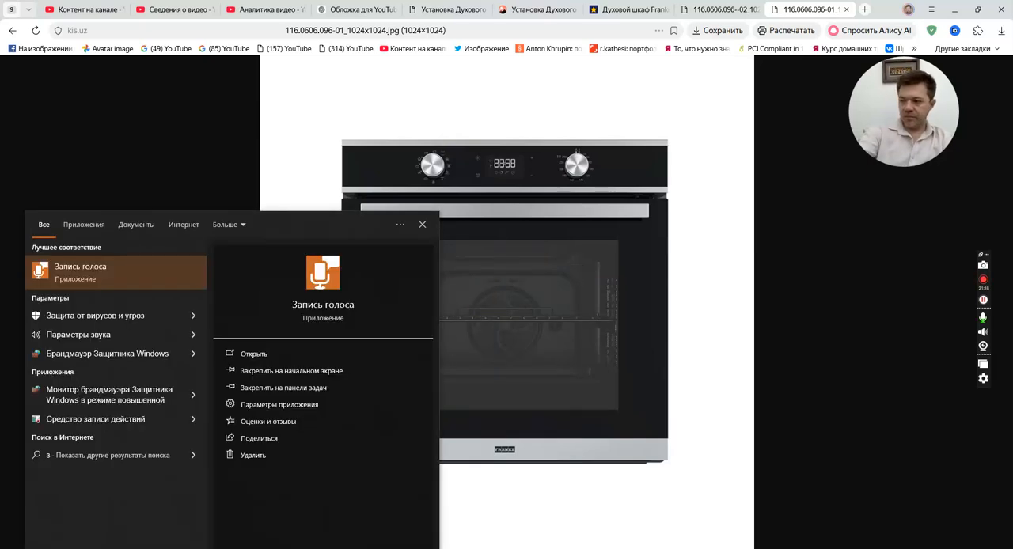
key("BackSpace")
key("BackSpace")
key("BackSpace")
key("BackSpace")
key("BackSpace")
key("alt+shift")
type("photoshop")
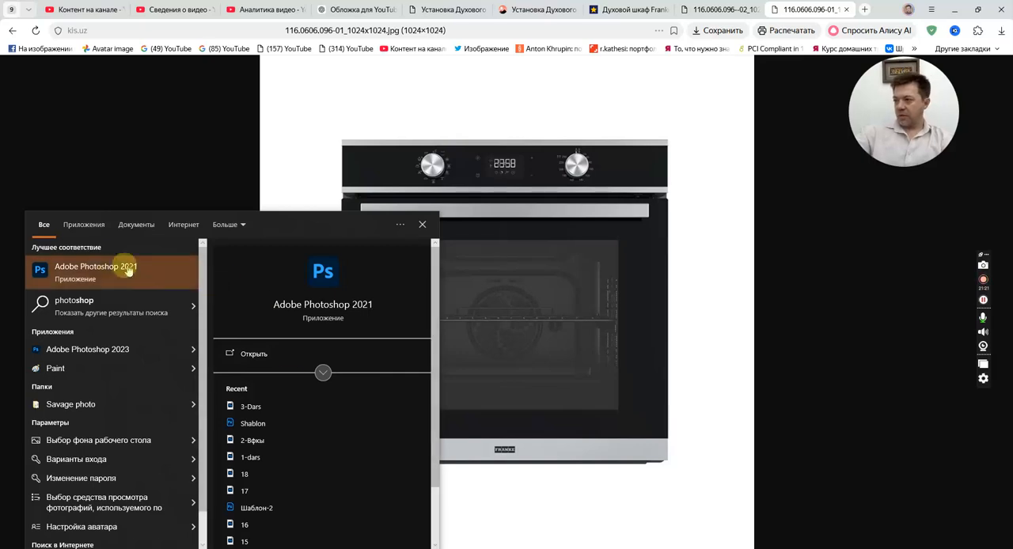
left_click(127, 271)
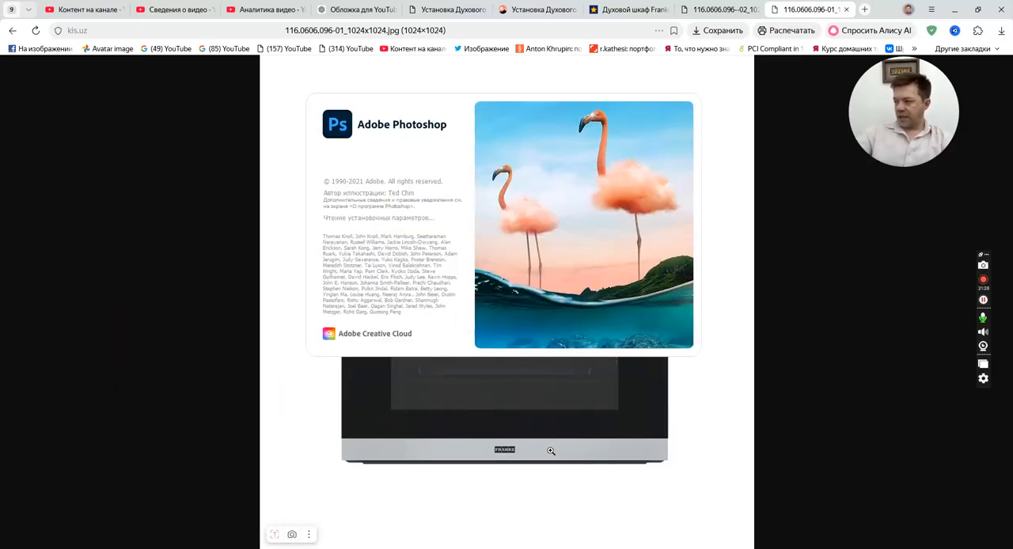
Decline opening the recovered Shablon file in Photoshop and switch back to the oven's product page in the browser.
left_click(865, 10)
key("ctrl+v")
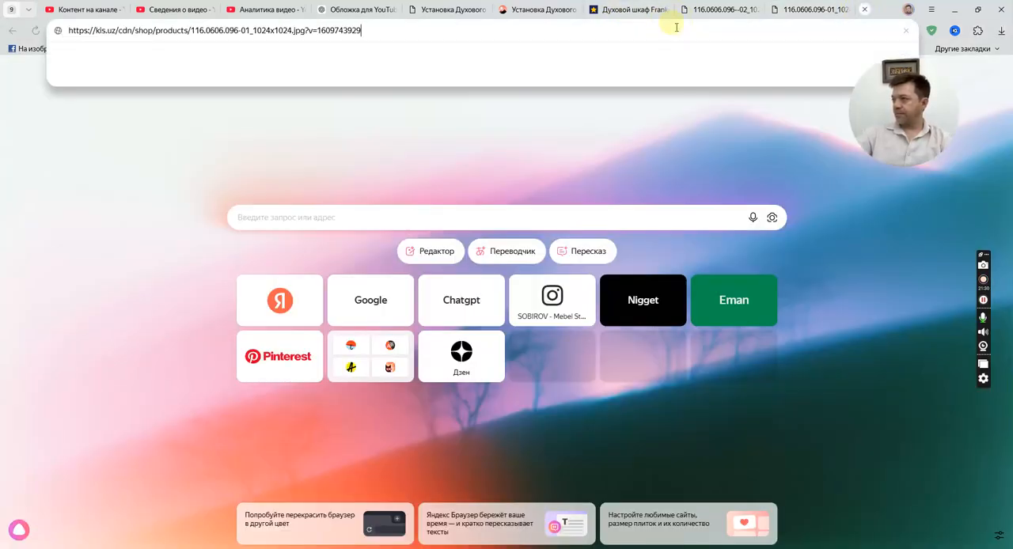
key("ctrl+z")
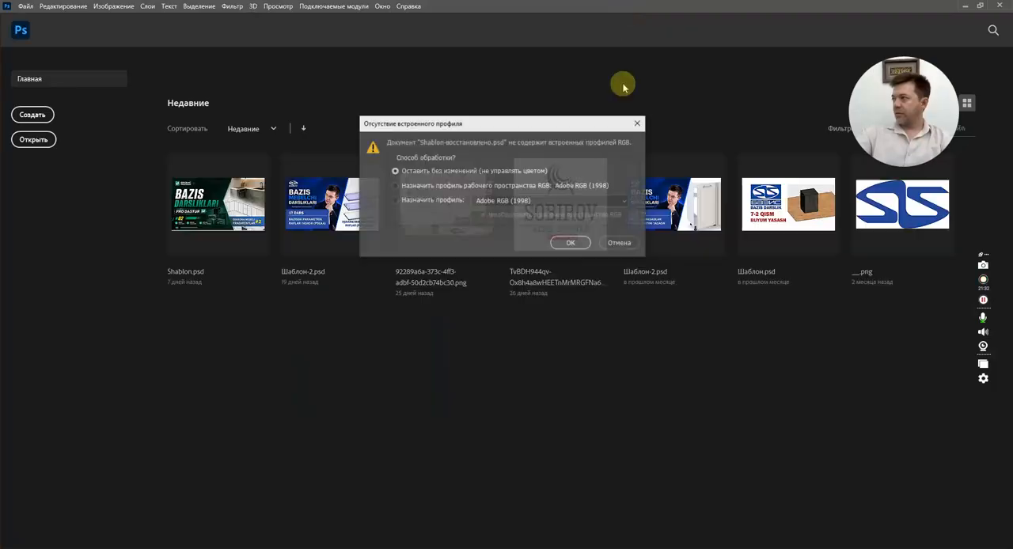
left_click(621, 243)
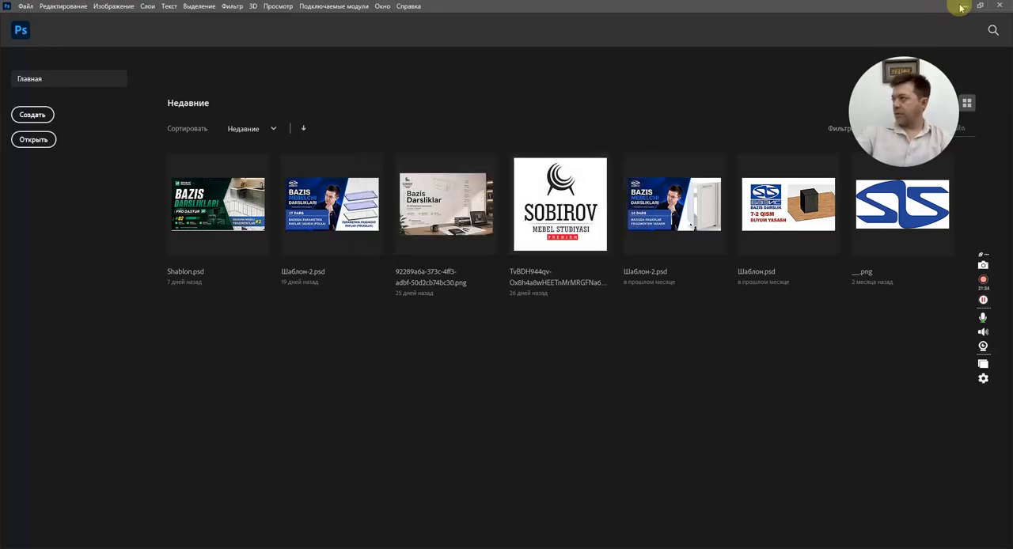
left_click(965, 6)
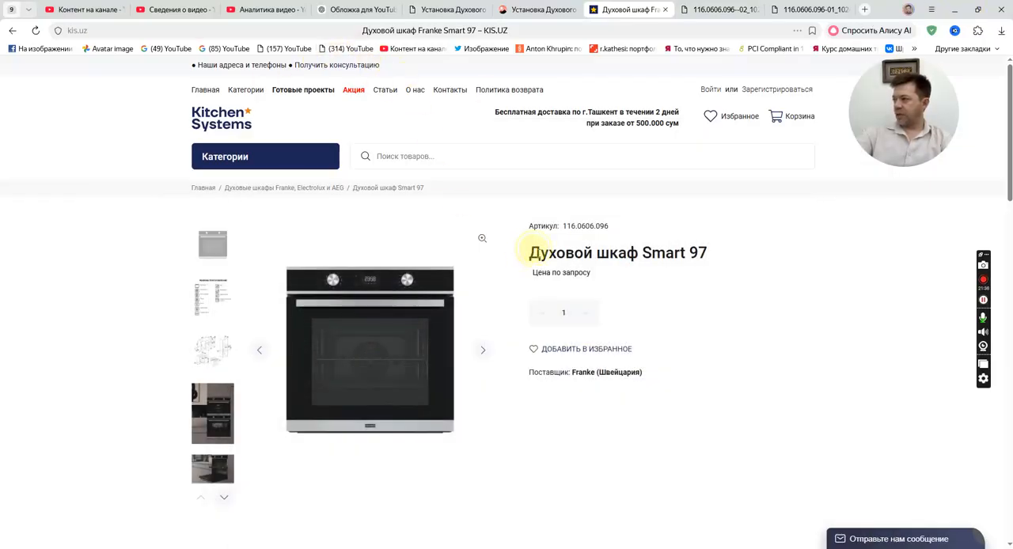
Copy the oven's product name from its page and search Yandex for Духовой шкаф Smart 97 in a new tab.
left_click_drag(530, 252, 705, 252)
key("ctrl+c")
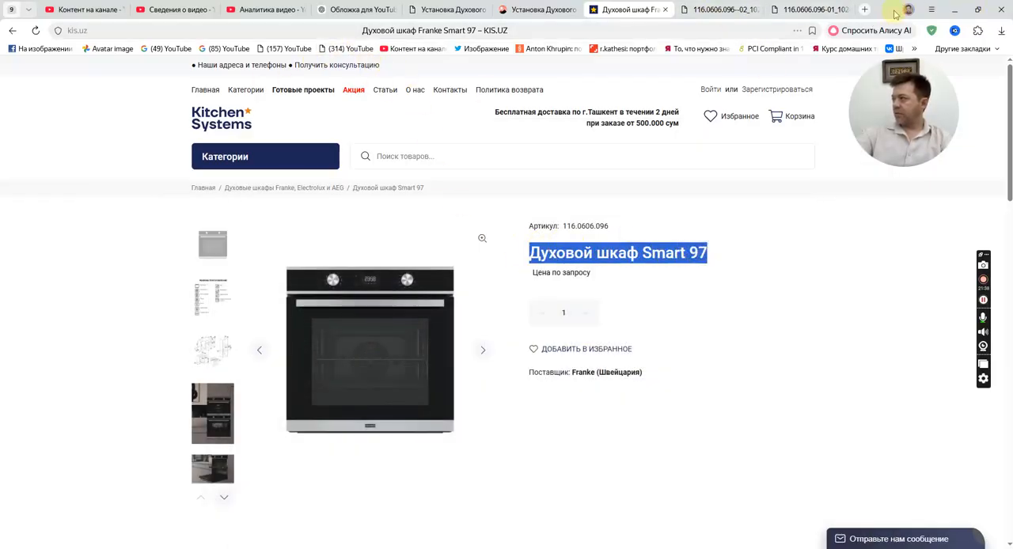
left_click(867, 10)
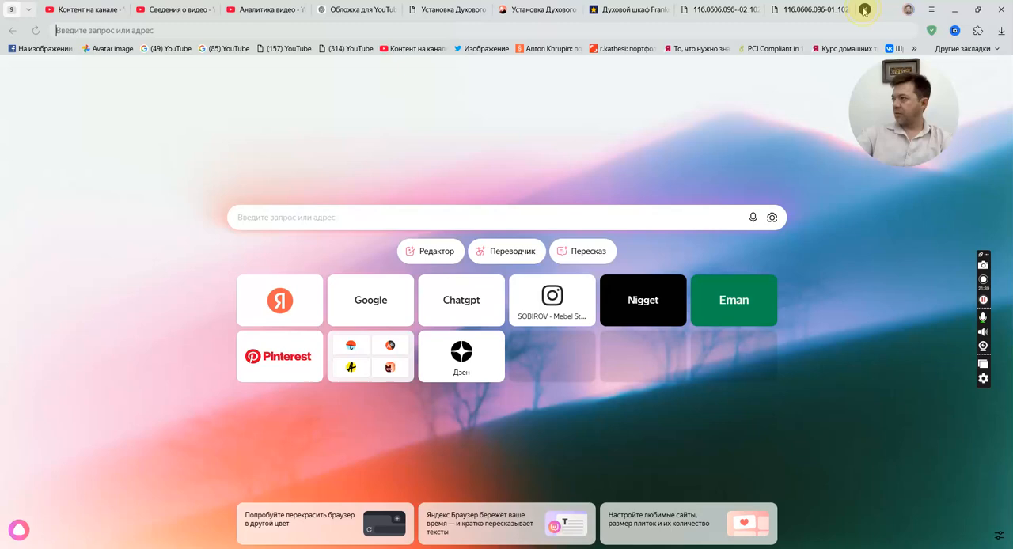
left_click(535, 8)
left_click(869, 10)
key("ctrl+v")
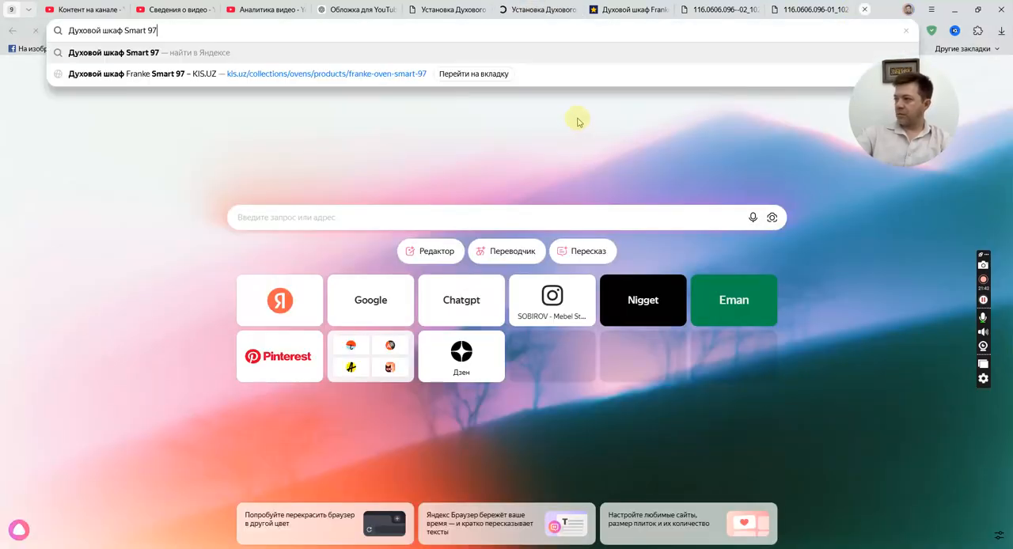
key("Return")
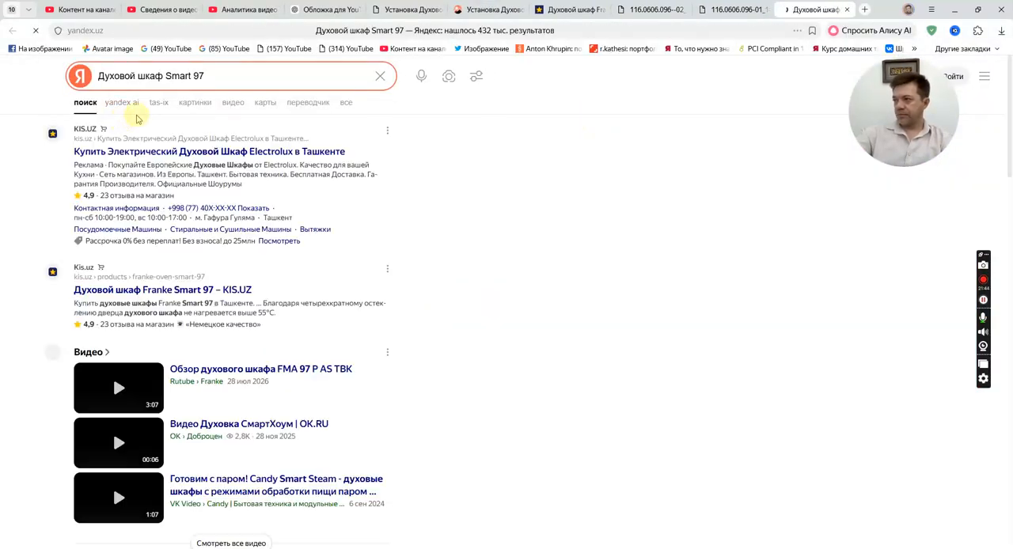
Refine the search query to Духовой шкаф Smart 97 PNG and show the image results.
left_click(218, 75)
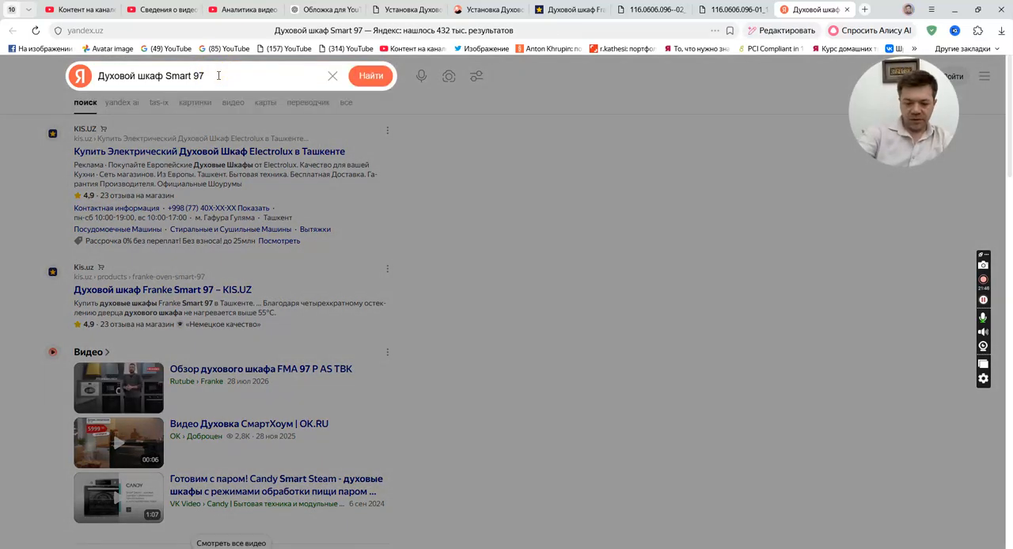
type("зва")
key("BackSpace")
key("BackSpace")
key("BackSpace")
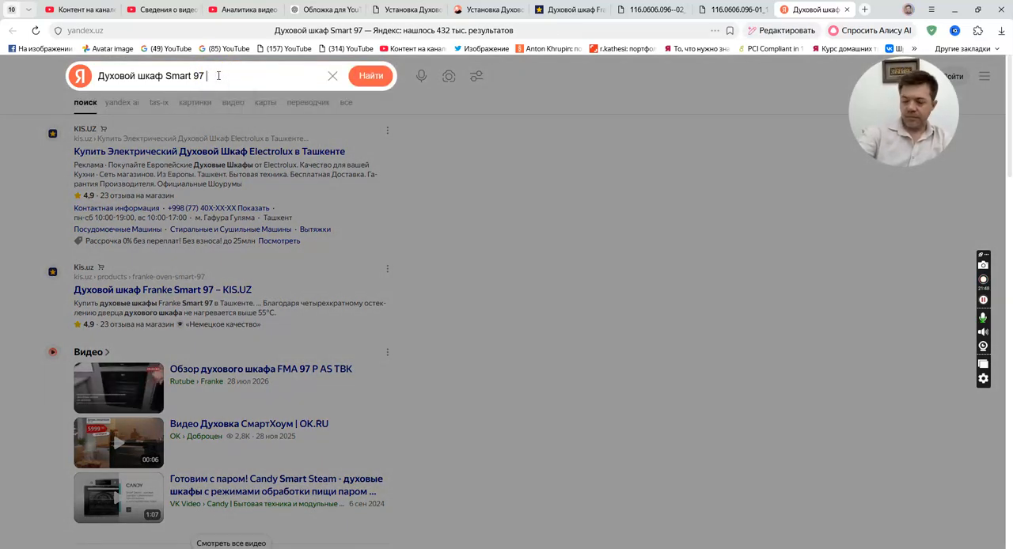
type("PNG")
key("Return")
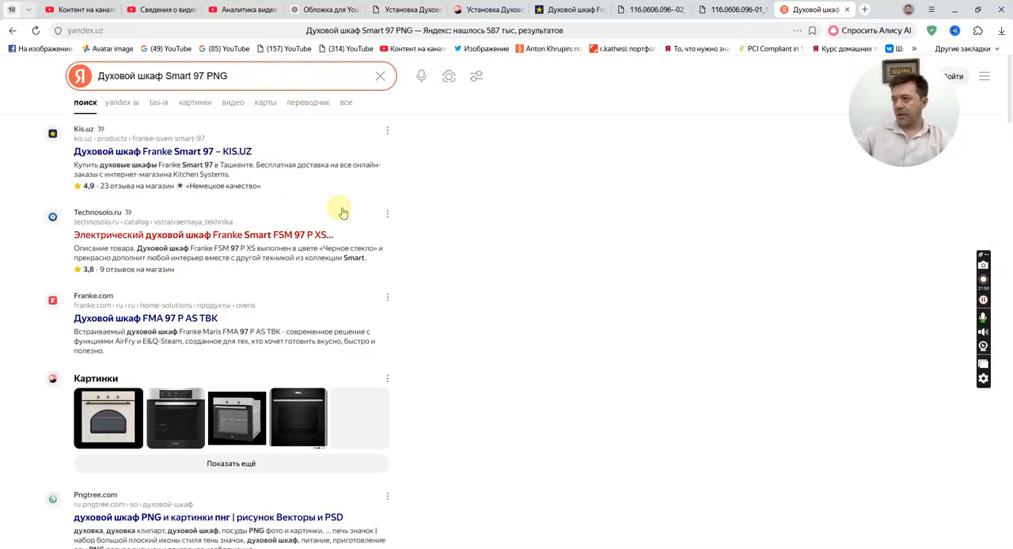
left_click(192, 103)
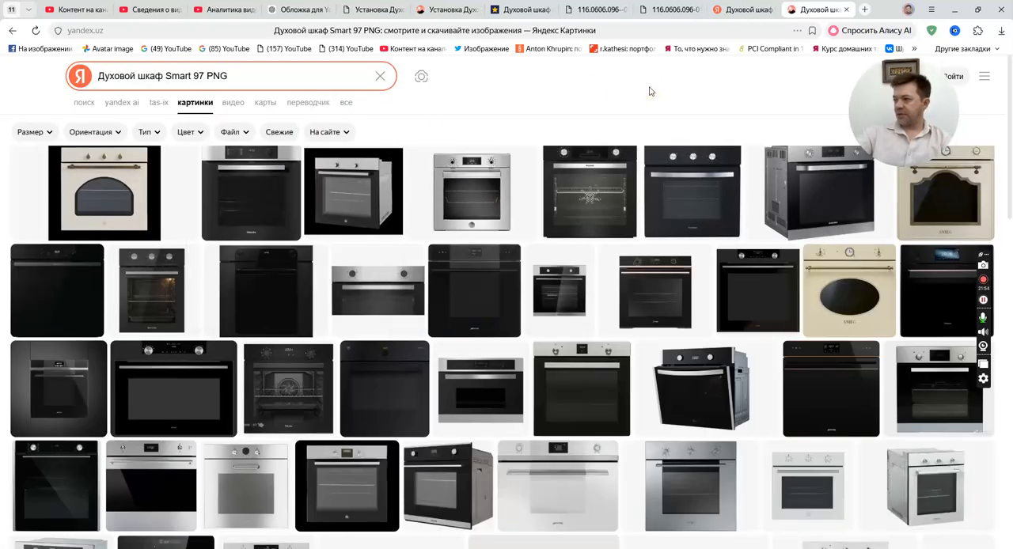
Compare the image results with the oven's front photo, then repeat the image search without PNG in the query.
left_click(733, 9)
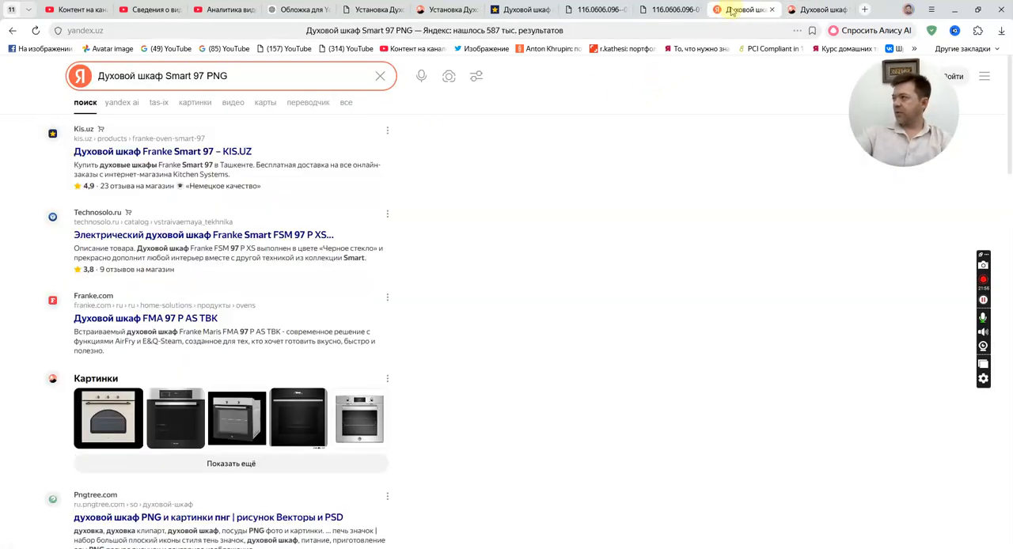
left_click(662, 10)
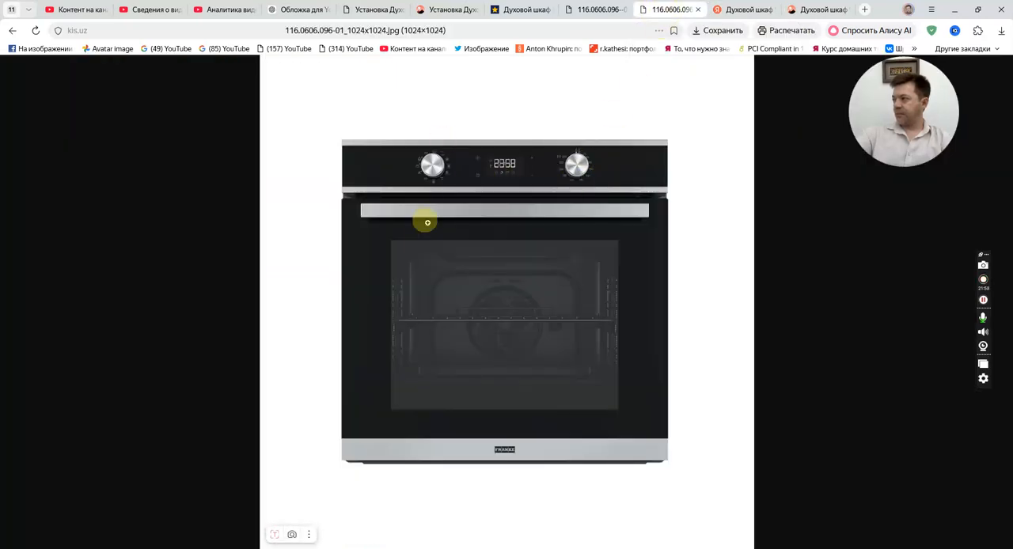
left_click(822, 10)
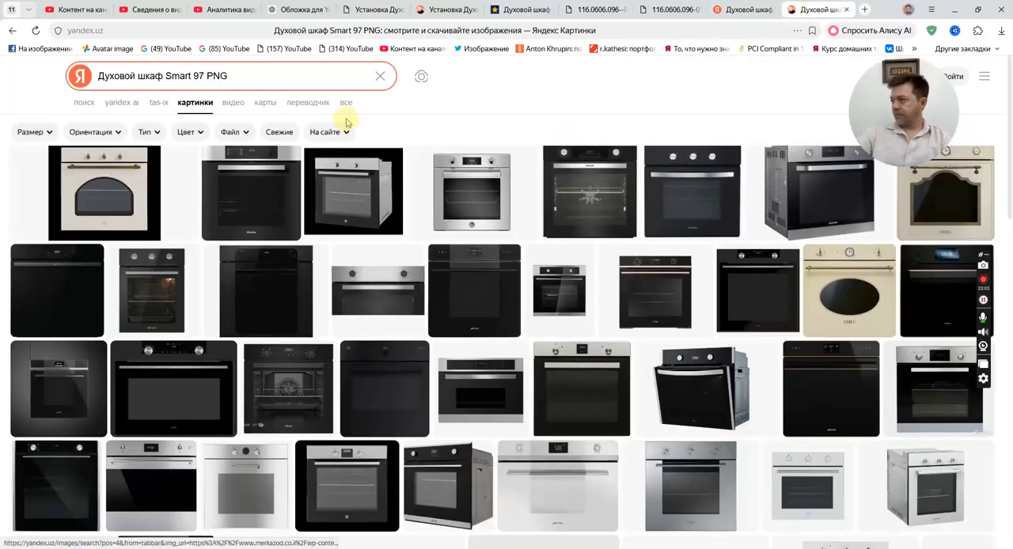
double_click(288, 73)
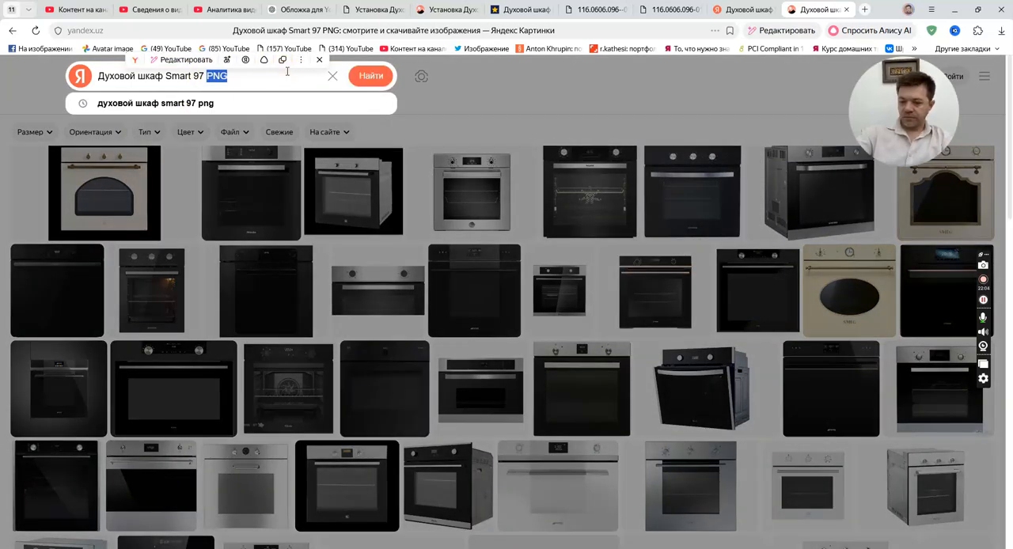
key("BackSpace")
key("Return")
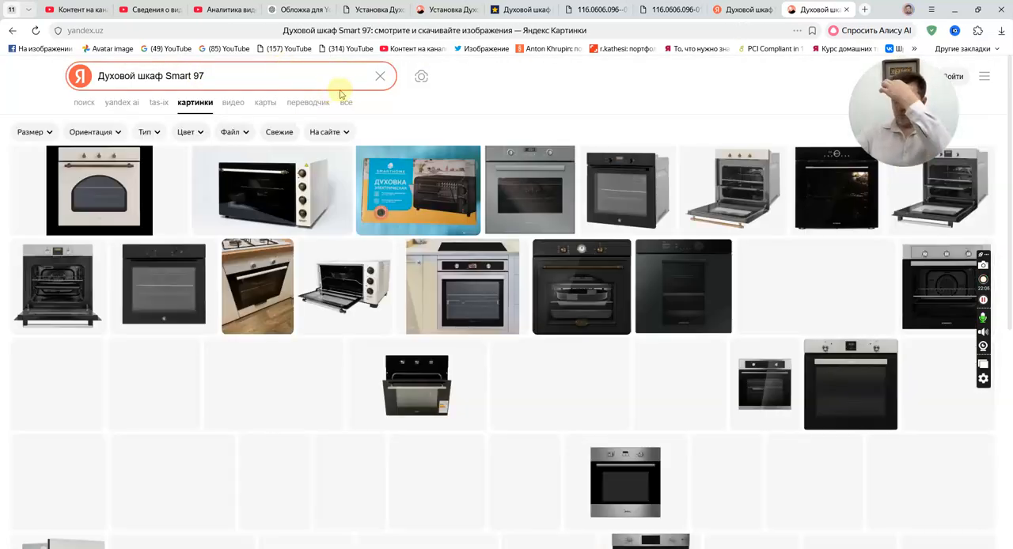
Check the supplier on the oven's product page and repeat the image search with the query Духовой шкаф Smart 97 Frenke.
left_click(507, 11)
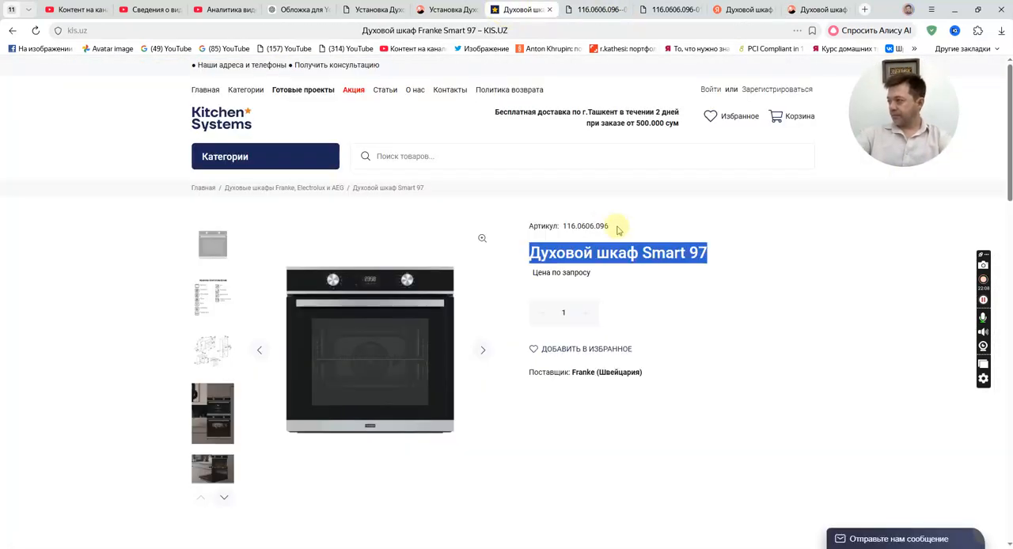
left_click(682, 262)
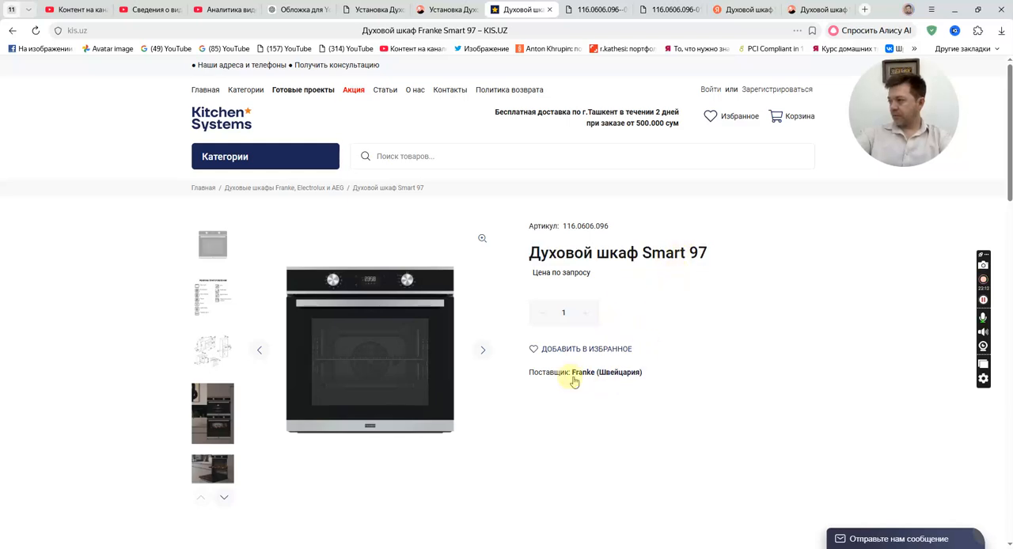
left_click_drag(656, 377, 564, 373)
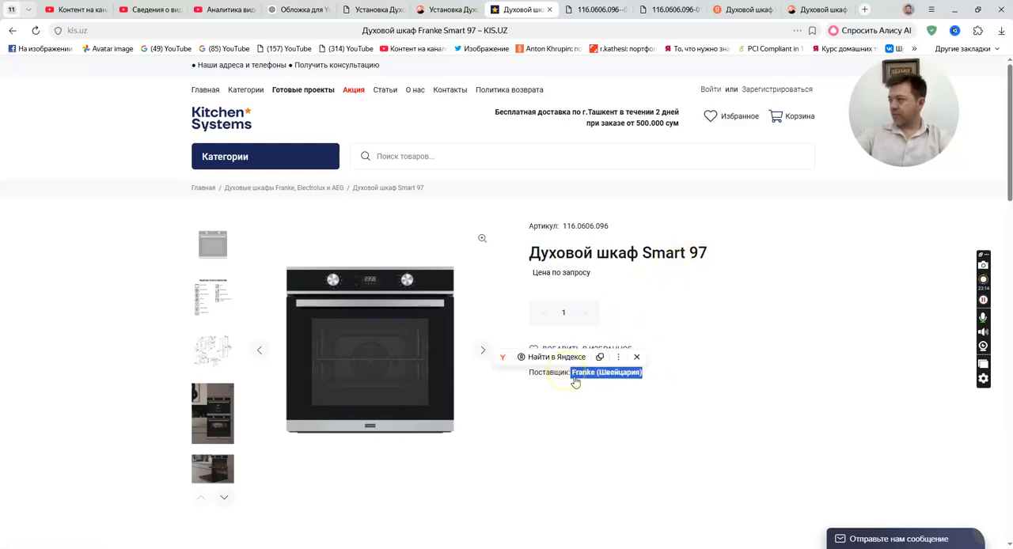
left_click(822, 320)
left_click(823, 9)
left_click(253, 81)
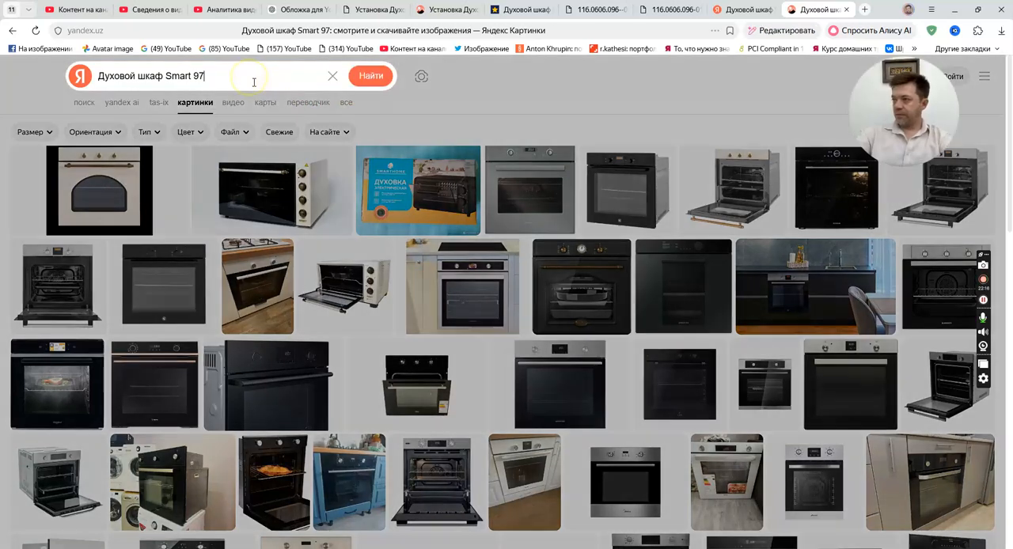
type("Frenke")
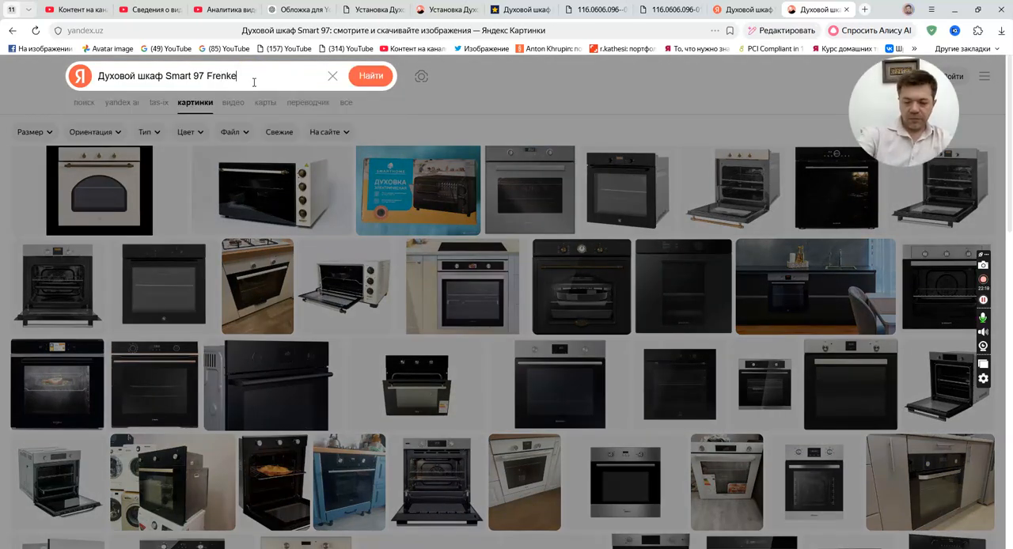
key("Return")
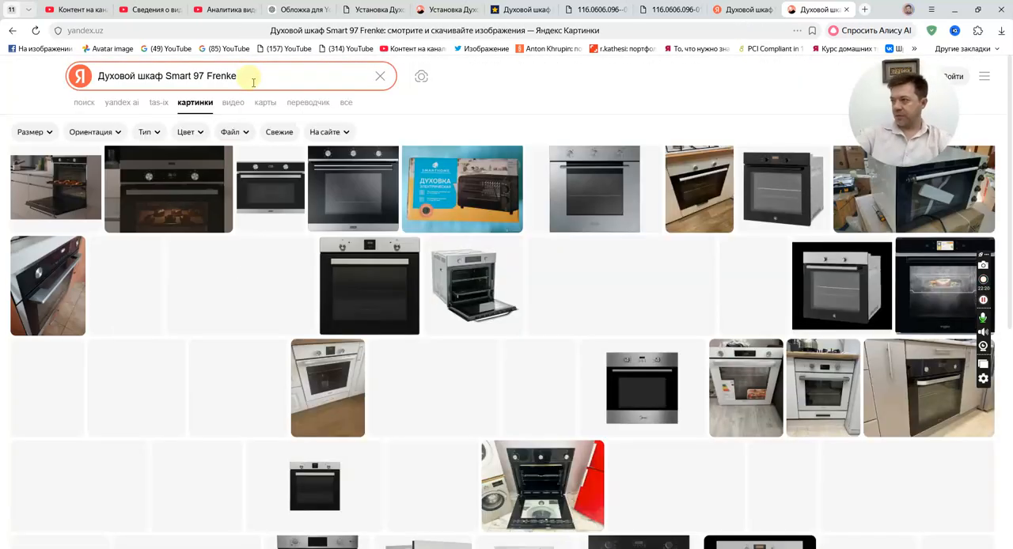
Open the front-view image of the Franke SMP 62 M XS/F oven from the results and start saving it.
left_click(349, 189)
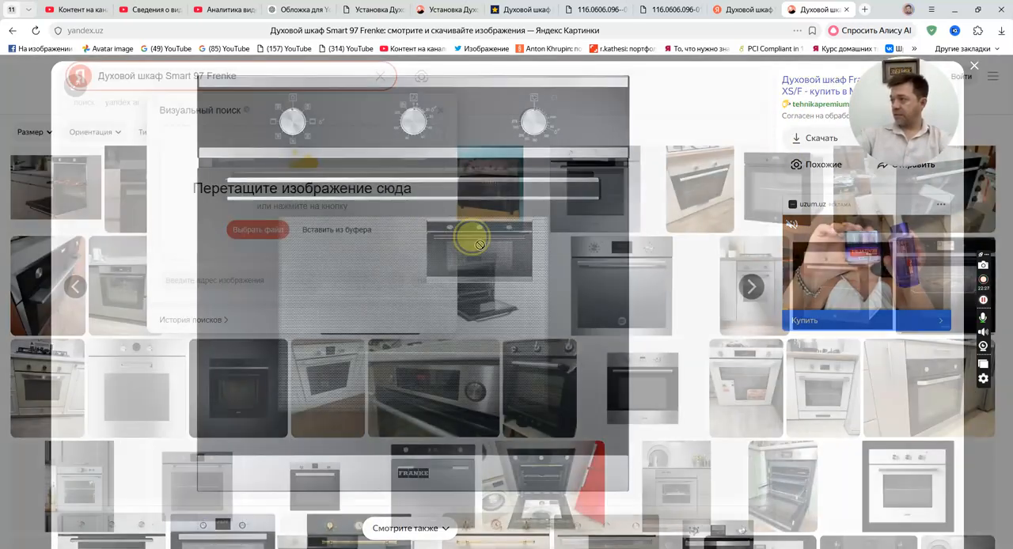
left_click_drag(479, 244, 507, 230)
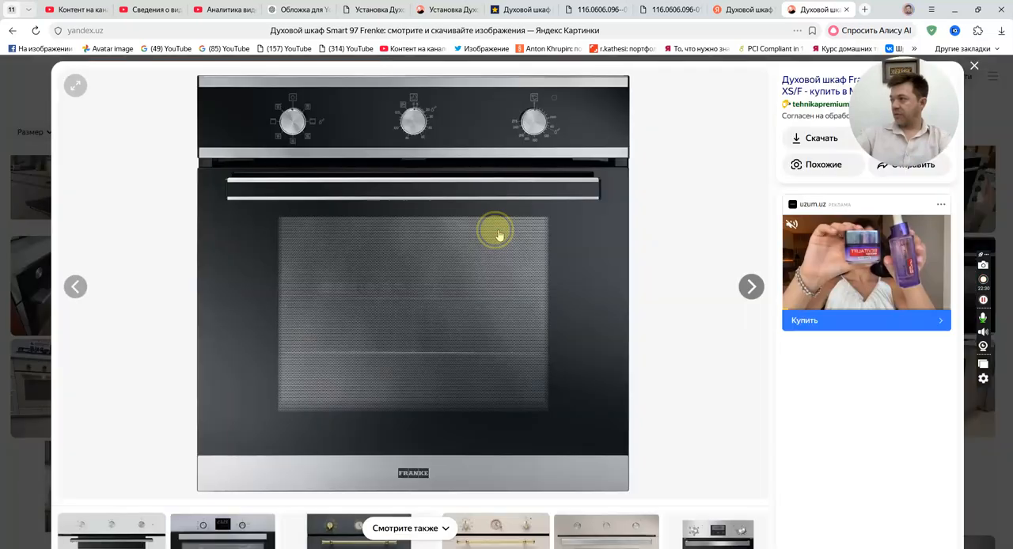
right_click(403, 243)
left_click(446, 254)
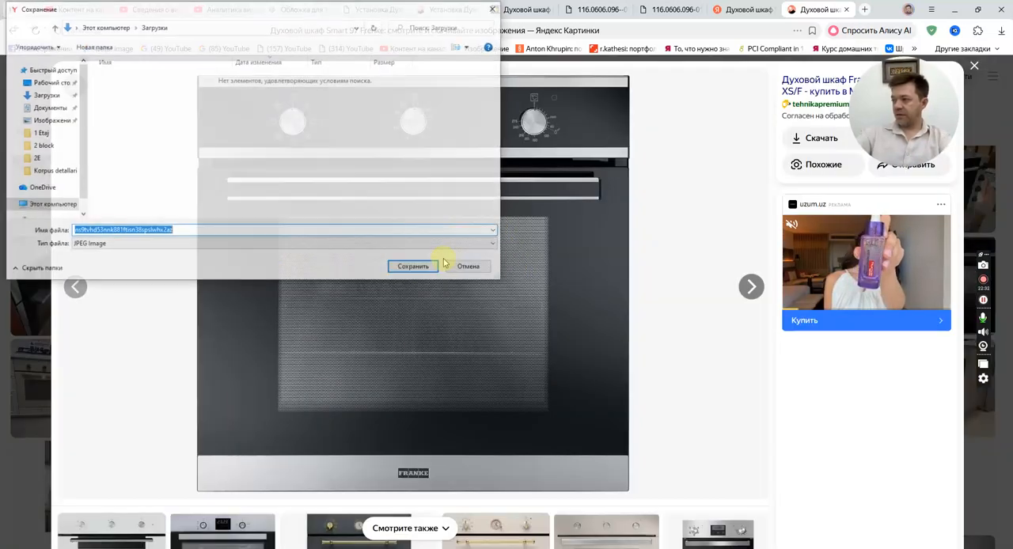
Create a folder named Прочее inside Документы\#_Текстуры and open it as the save location.
left_click(43, 107)
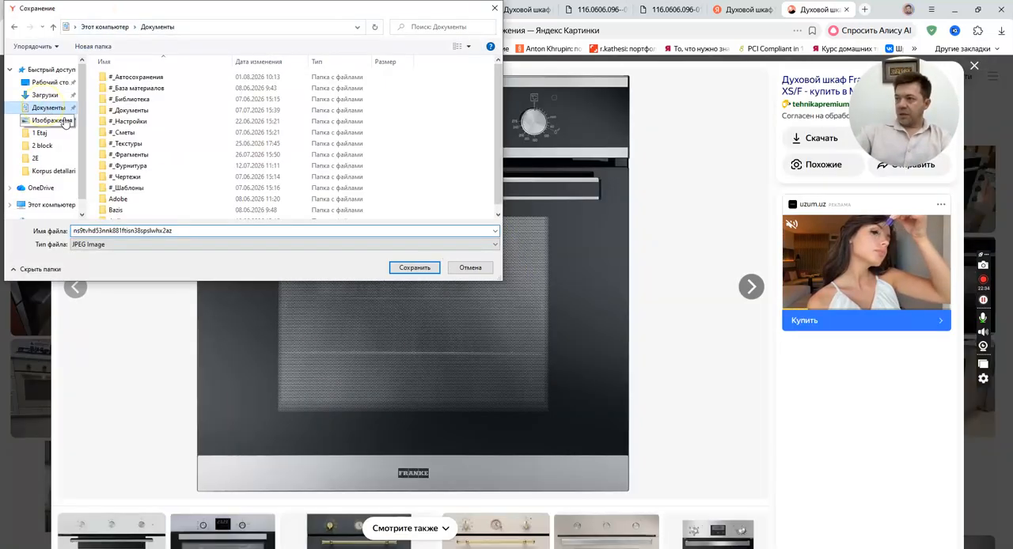
double_click(131, 144)
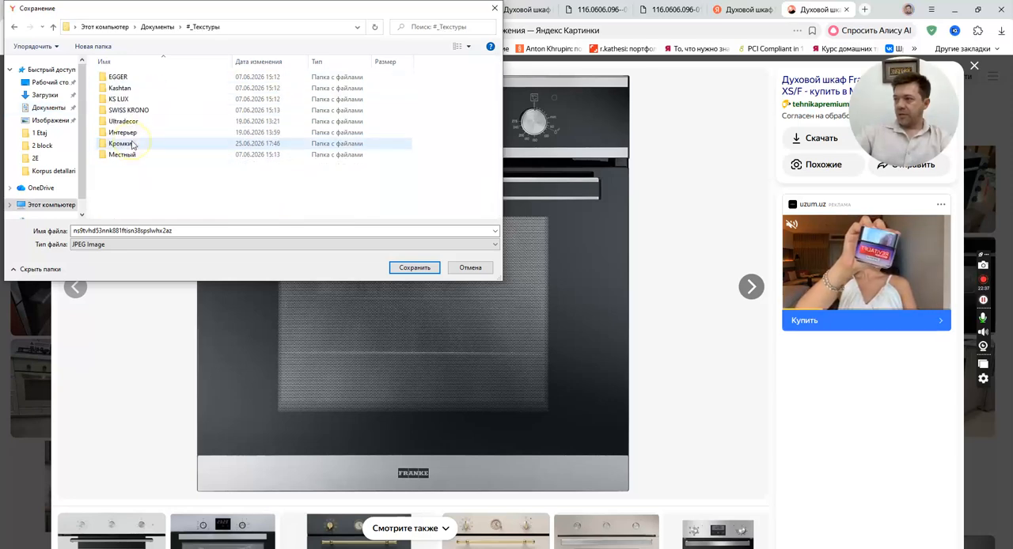
left_click(98, 47)
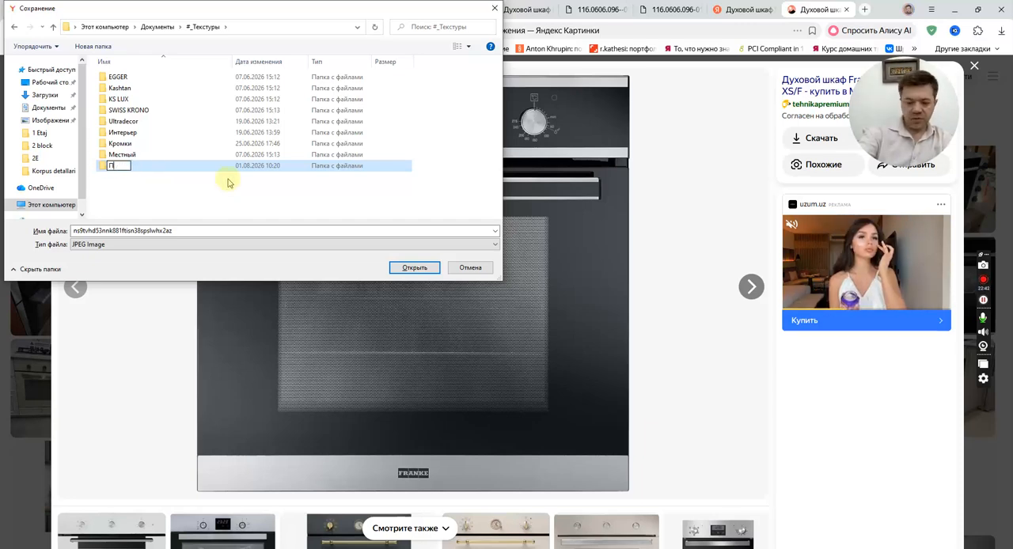
type("Прочее")
key("Return")
key("Return")
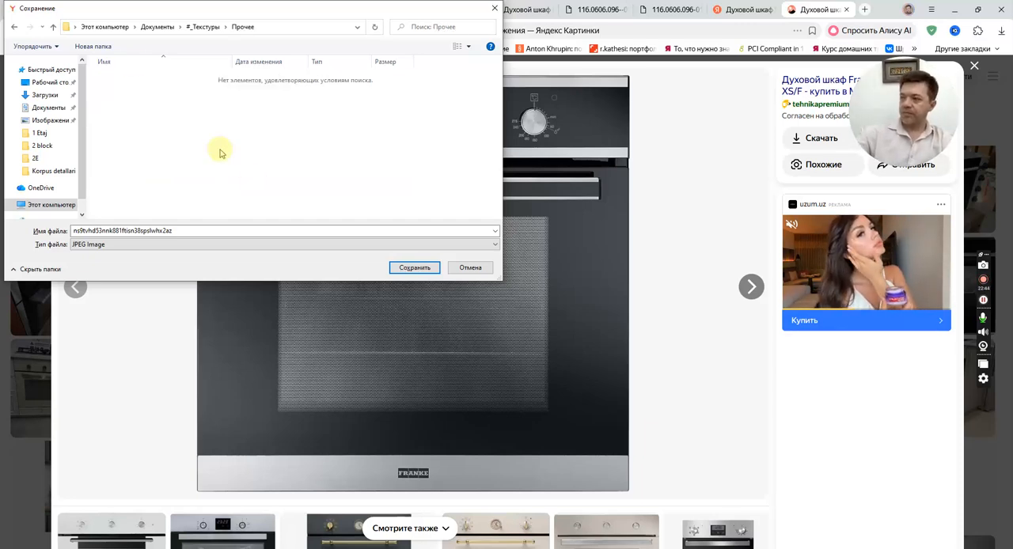
Create a subfolder named Техника для кухни inside Прочее and open it.
left_click(101, 47)
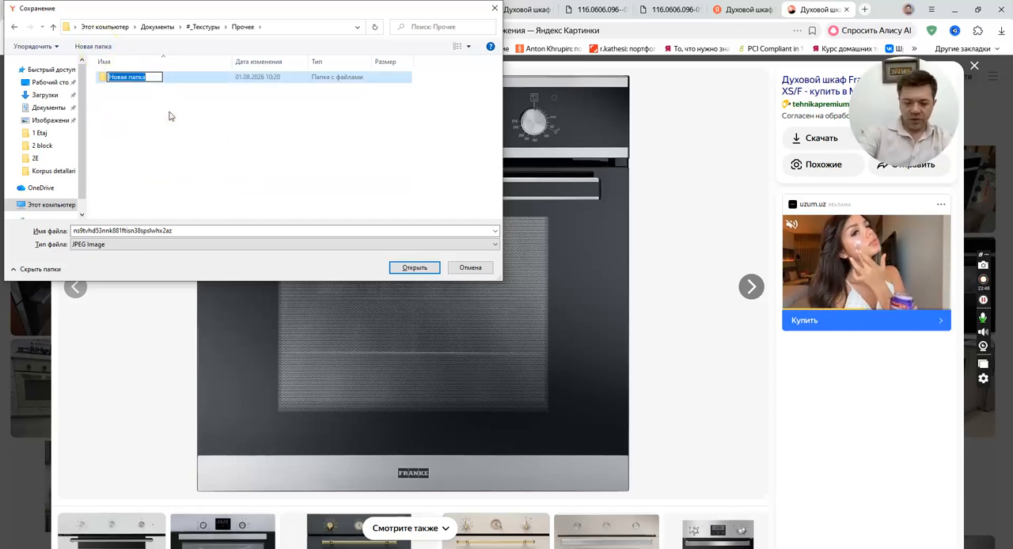
type("Техника дл")
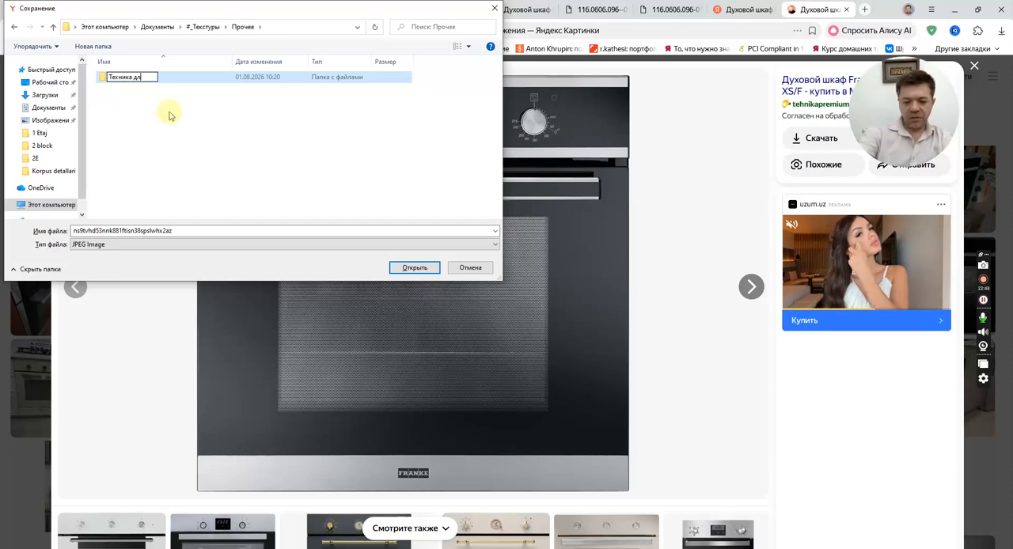
type("я кухни")
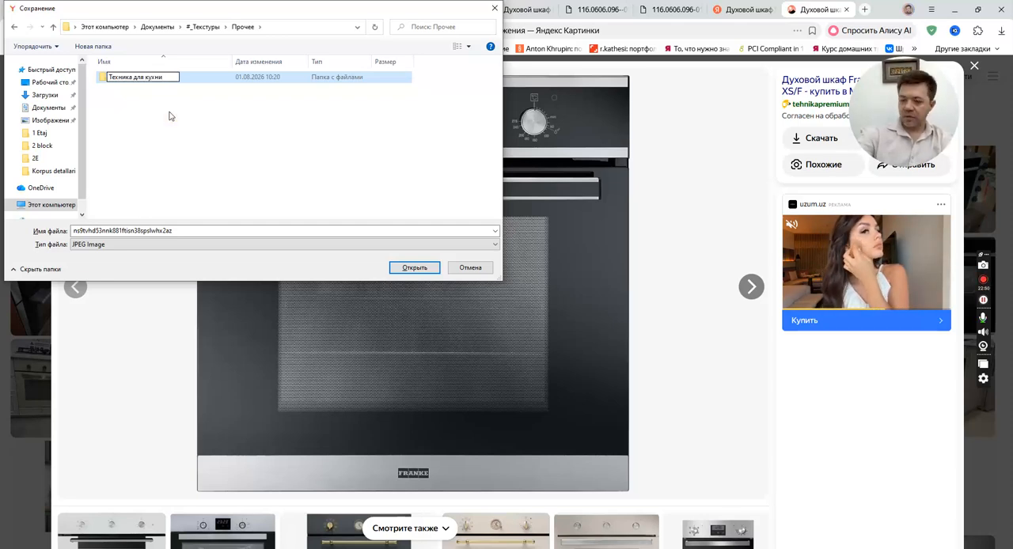
key("Return")
key("Return")
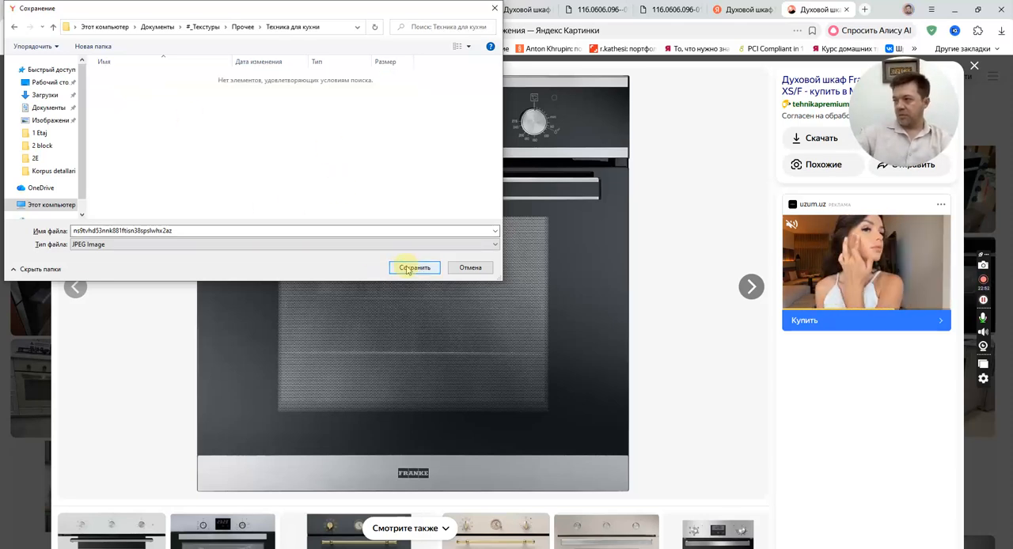
Save the oven image as a JPEG named Духовой шкаф Smart 97 and close the image preview.
left_click(197, 230)
type("Духовой шкаф Smart 97")
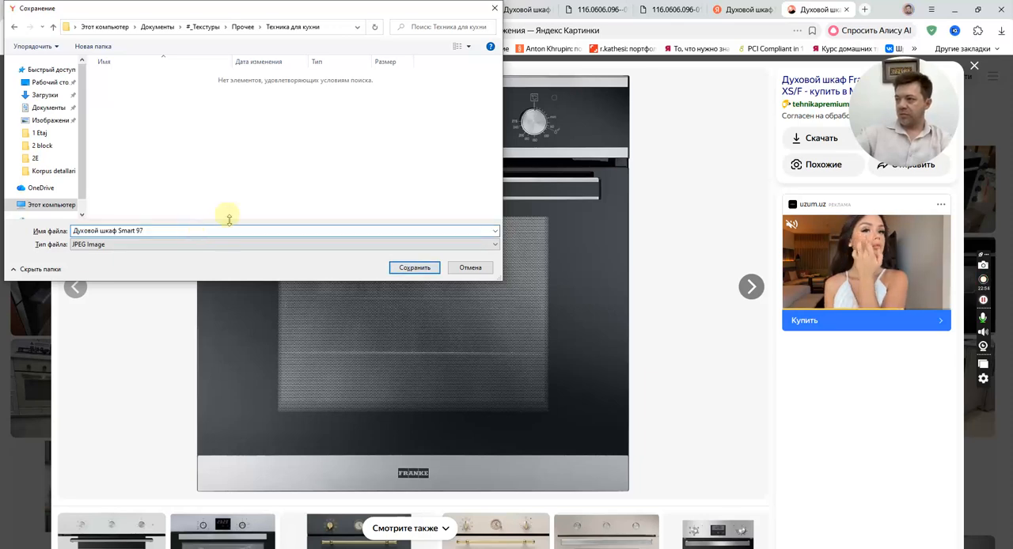
left_click(420, 269)
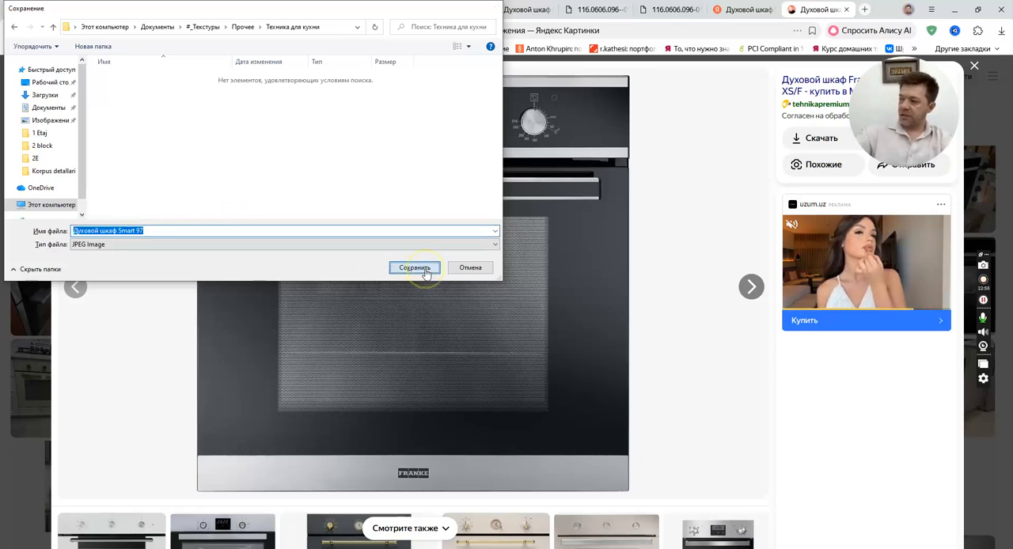
left_click(975, 67)
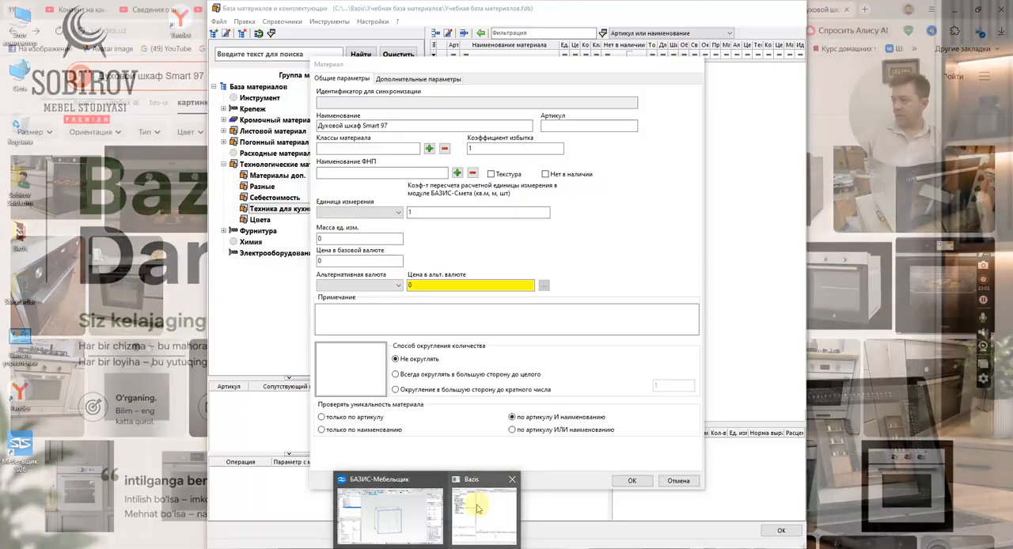
Switch to the Bazis materials database, enable Текстура for the oven material and show its texture parameters.
left_click(484, 514)
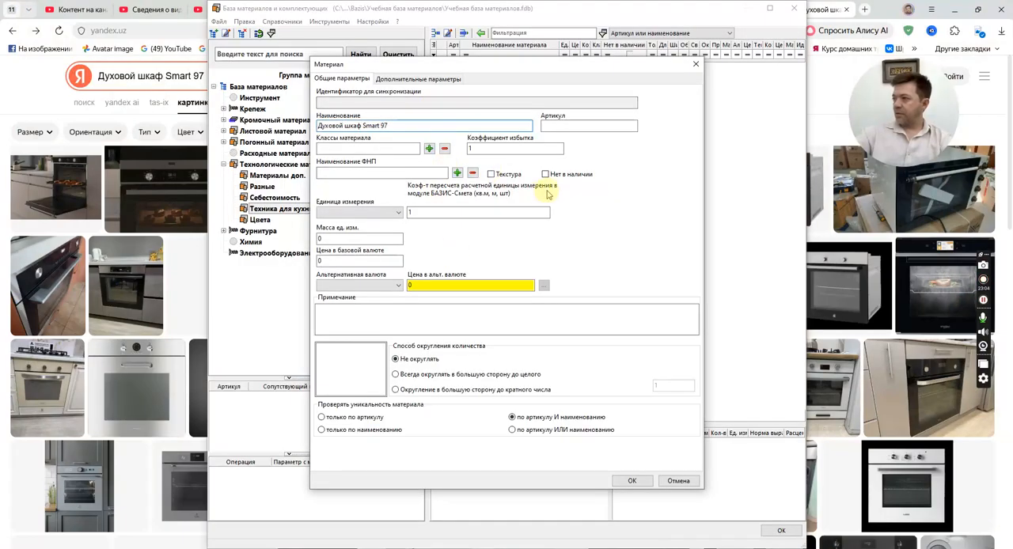
left_click(508, 175)
left_click(498, 78)
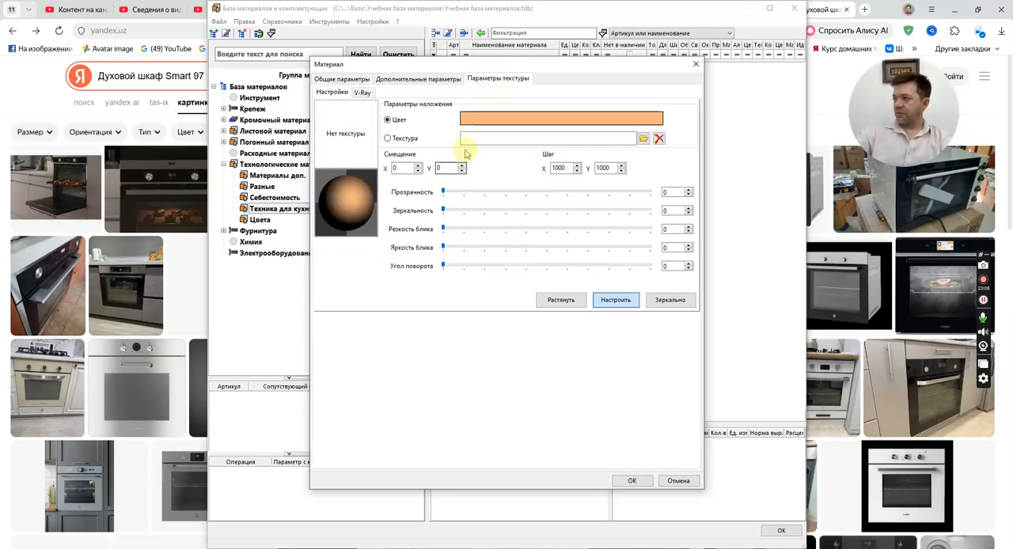
Use a texture instead of a colour for the oven material, loading Духовой шкаф Smart 97.jpeg from Прочее\Техника для кухни.
left_click(416, 140)
left_click(644, 138)
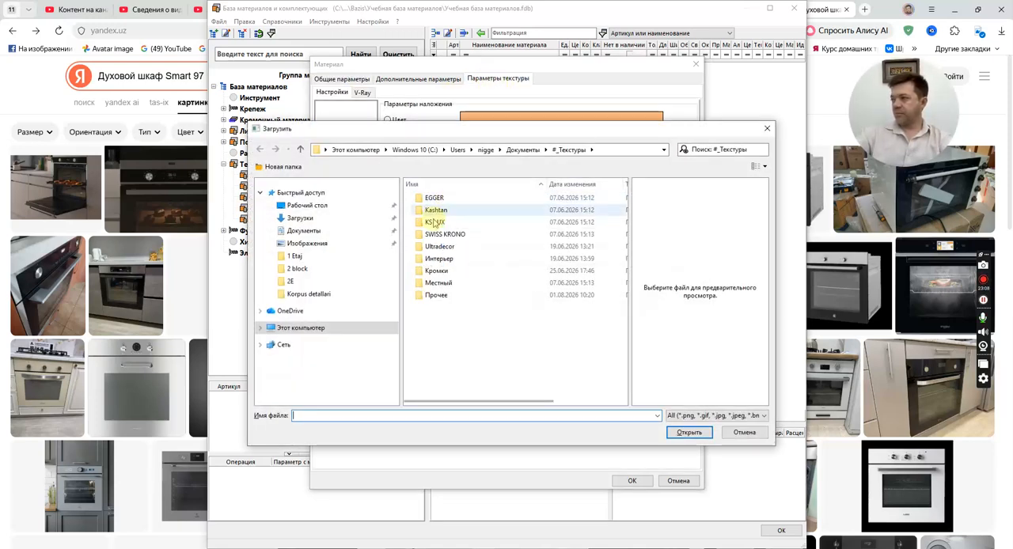
double_click(440, 295)
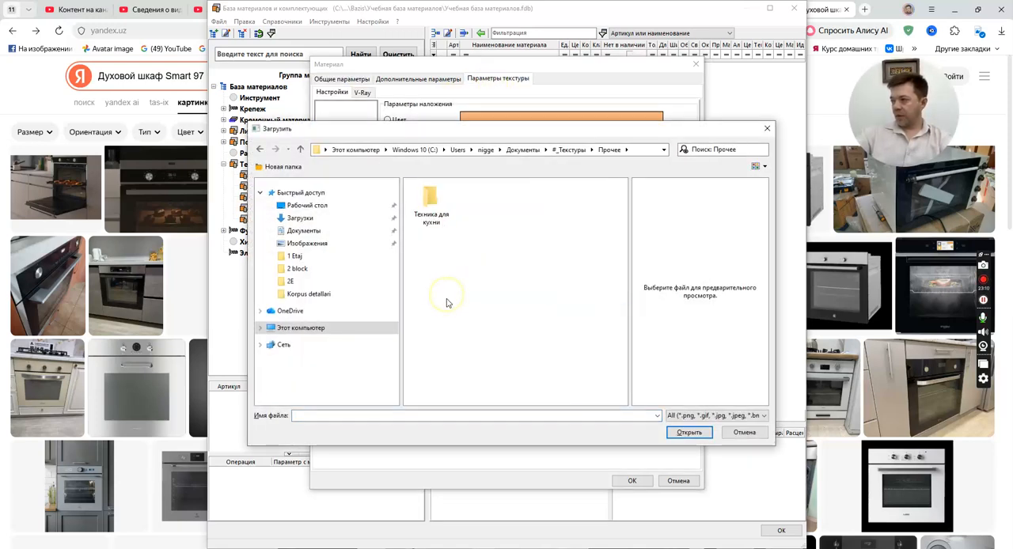
double_click(432, 207)
double_click(437, 229)
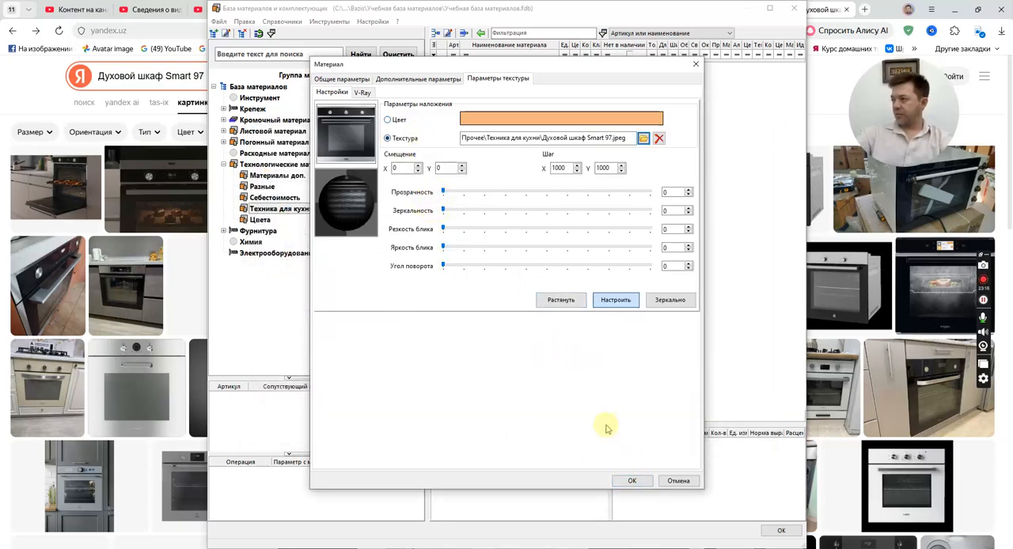
Set the oven material's additional type parameter to Лента, then review its texture settings and try to save the material.
left_click(418, 79)
left_click(516, 138)
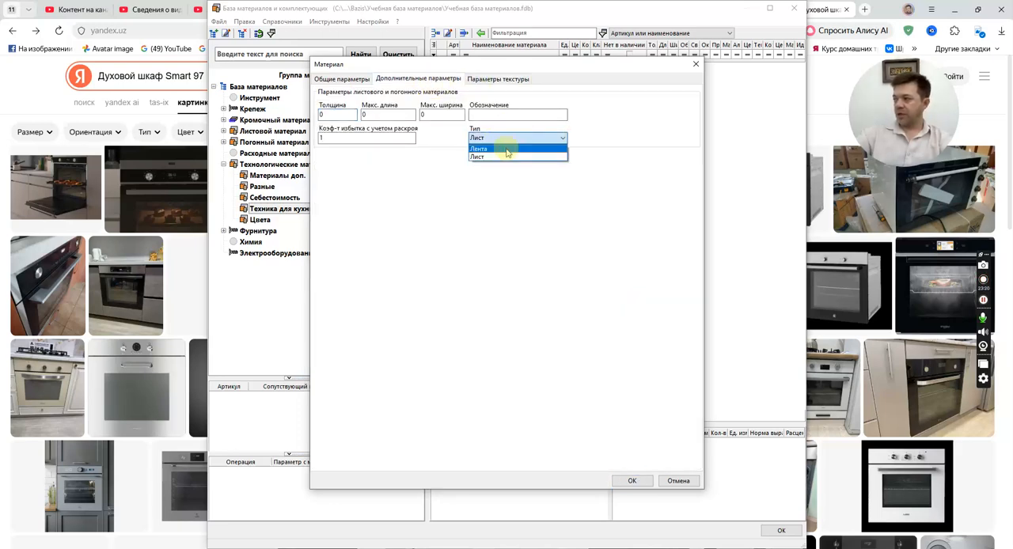
left_click(508, 150)
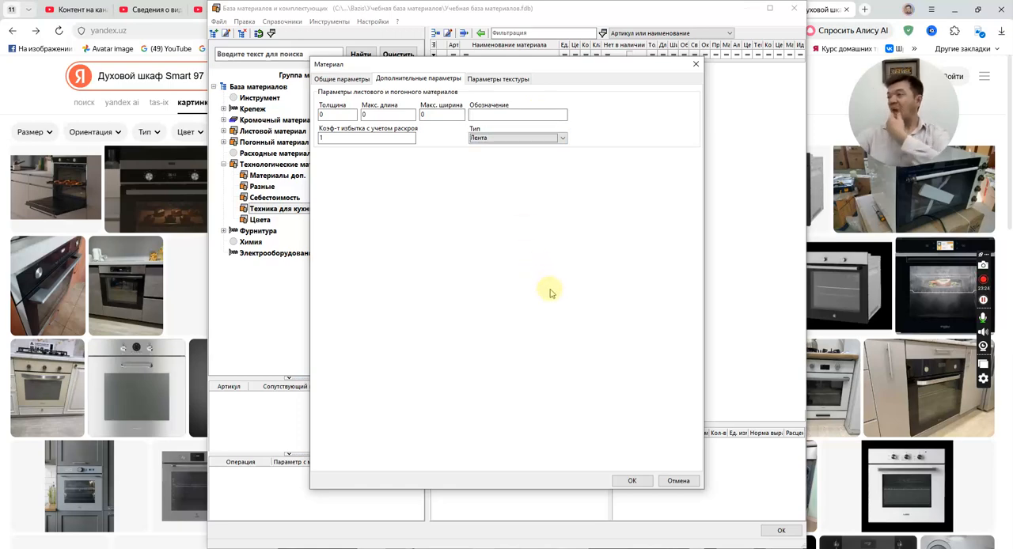
left_click(495, 79)
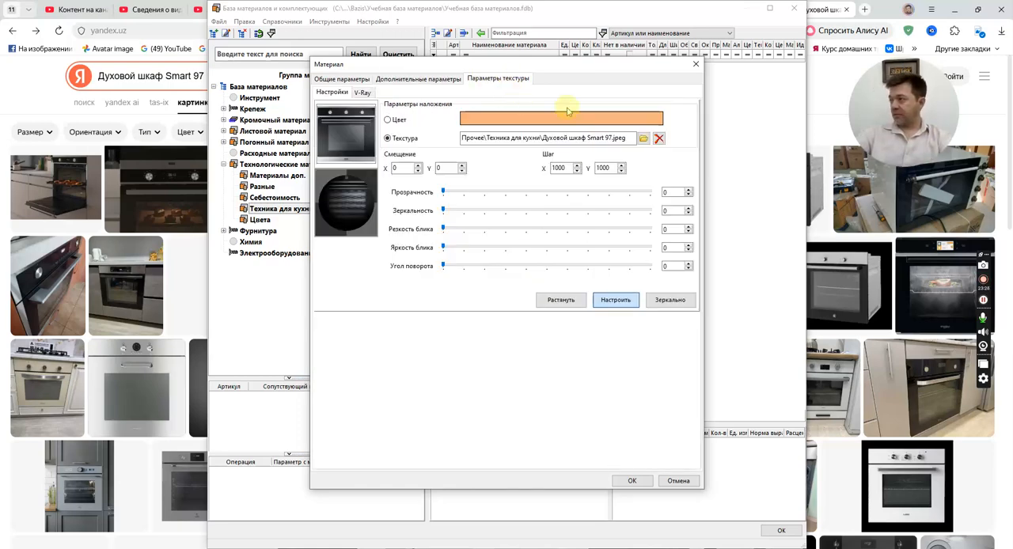
left_click(627, 481)
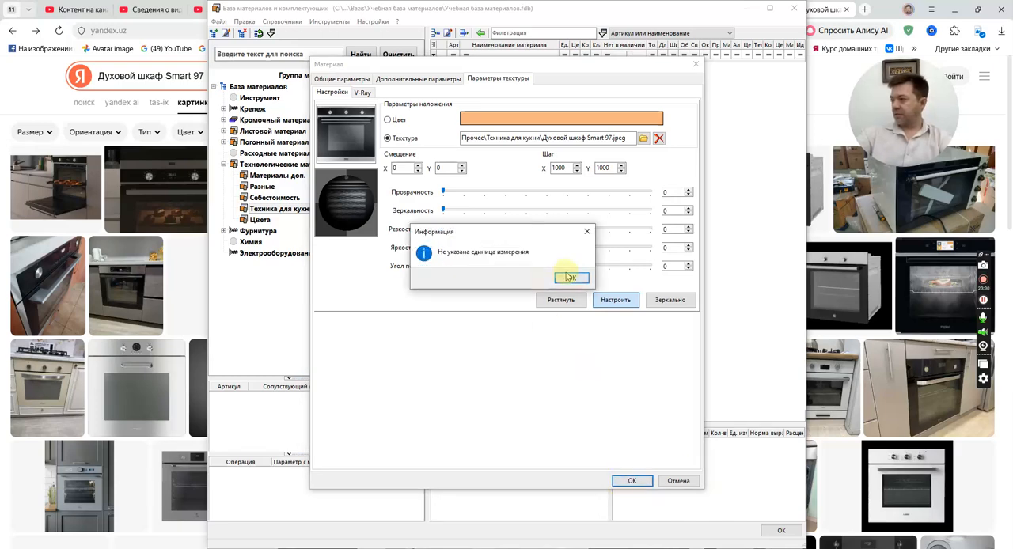
left_click(571, 279)
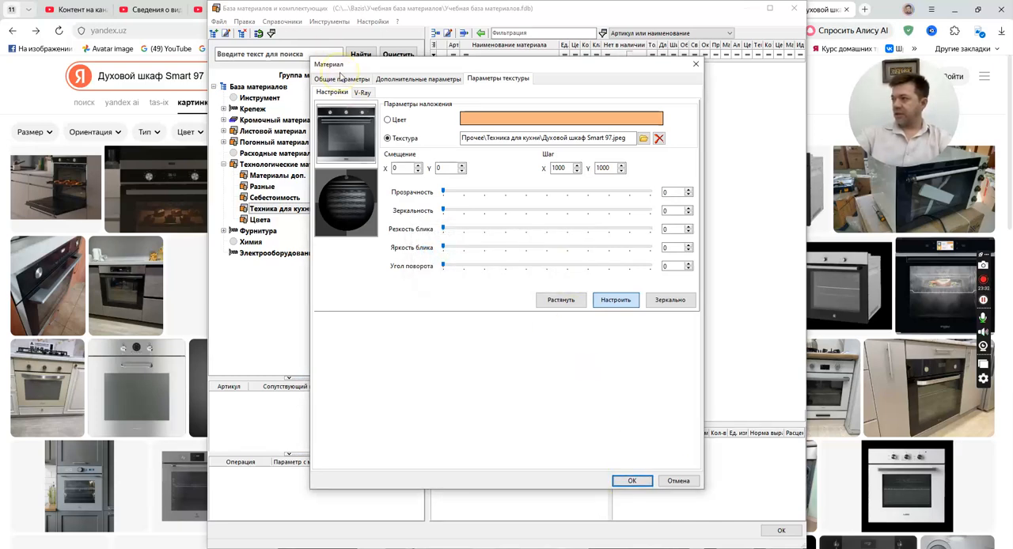
Set the oven material's unit of measurement to куб.м in its general parameters.
left_click(341, 78)
left_click(396, 212)
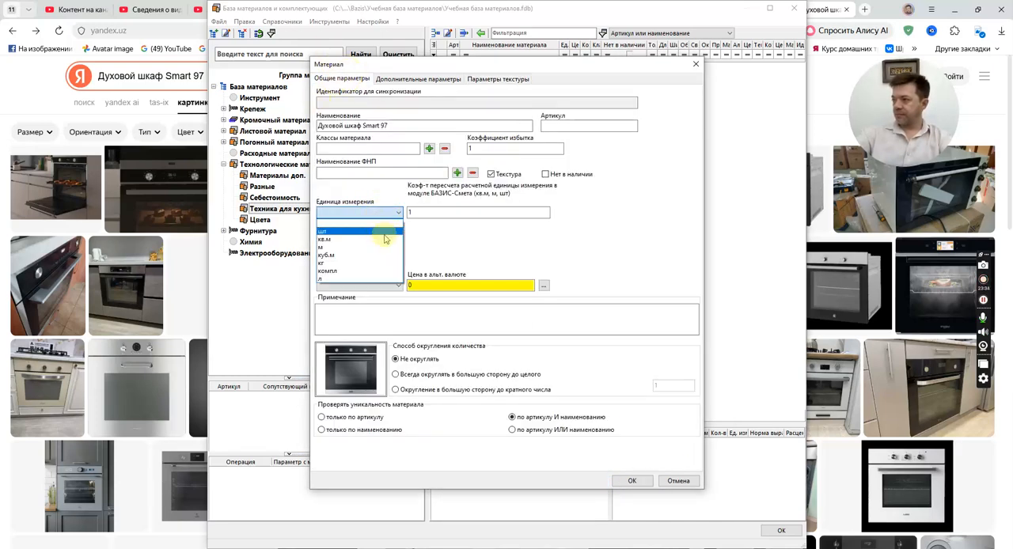
left_click(386, 255)
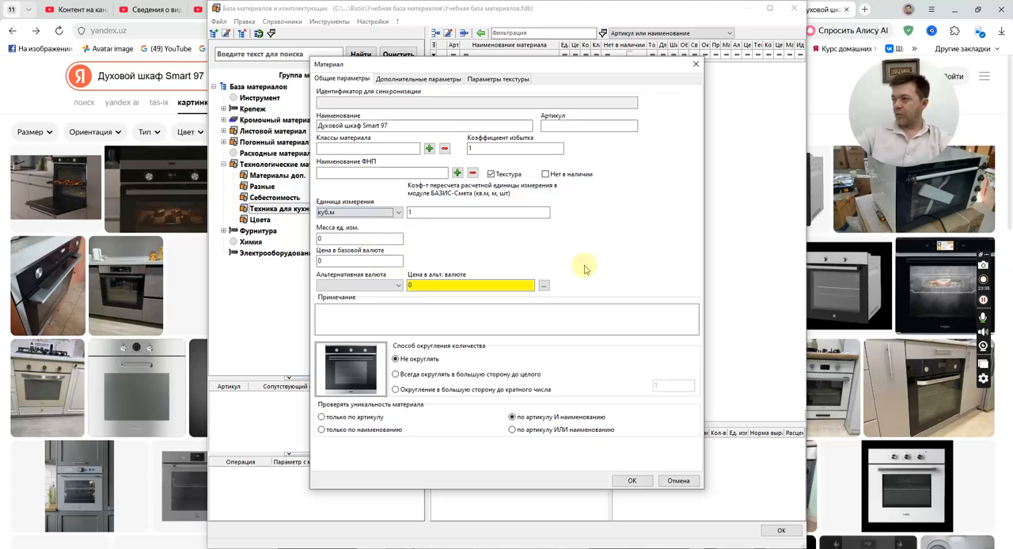
left_click(435, 214)
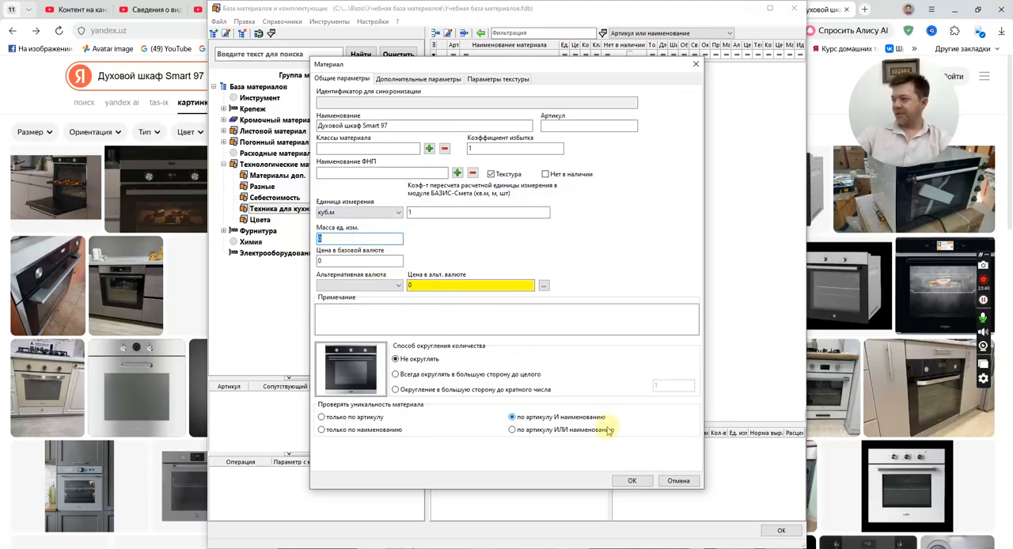
Assign the material class Общий (M0) to the oven material and save it in the database.
left_click(429, 148)
left_click(595, 400)
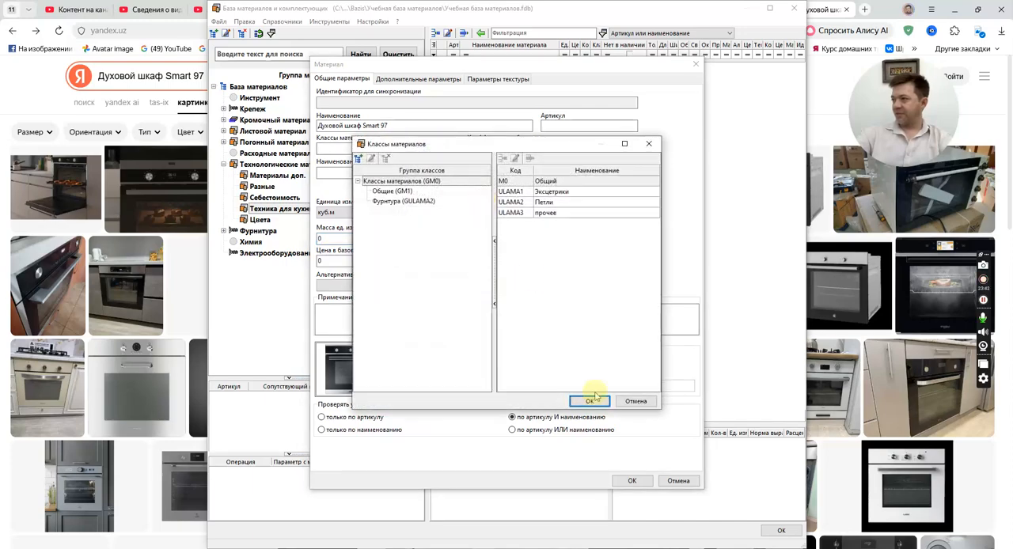
left_click(638, 480)
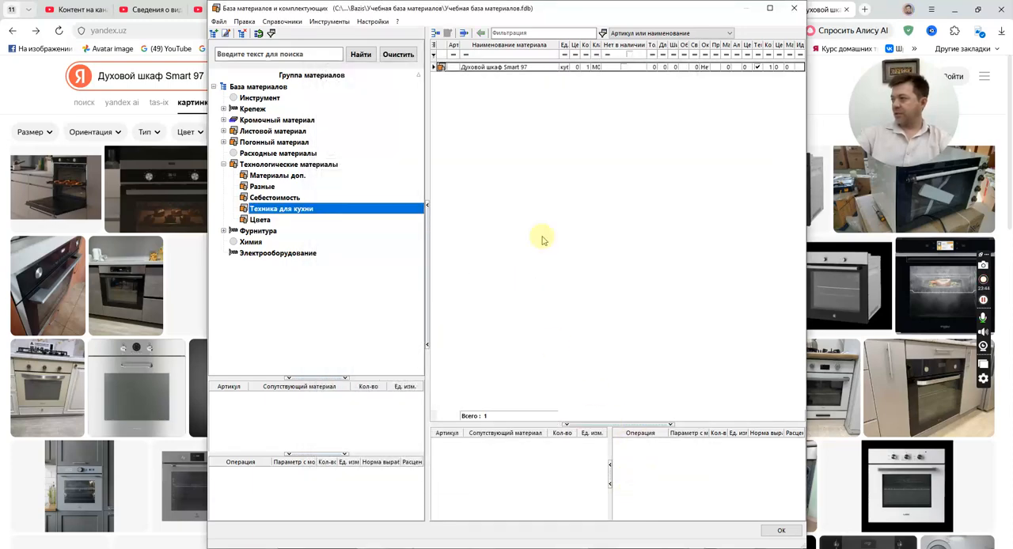
Starting from the Фасад's material, add Духовой шкаф Smart 97 from the Техника для кухни group to the model's used materials.
left_click(782, 531)
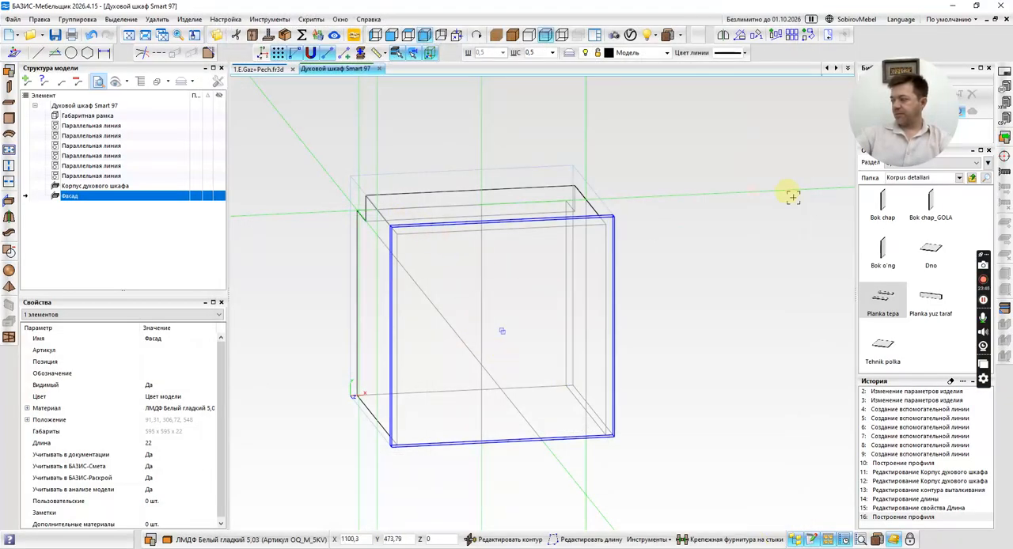
left_click(201, 408)
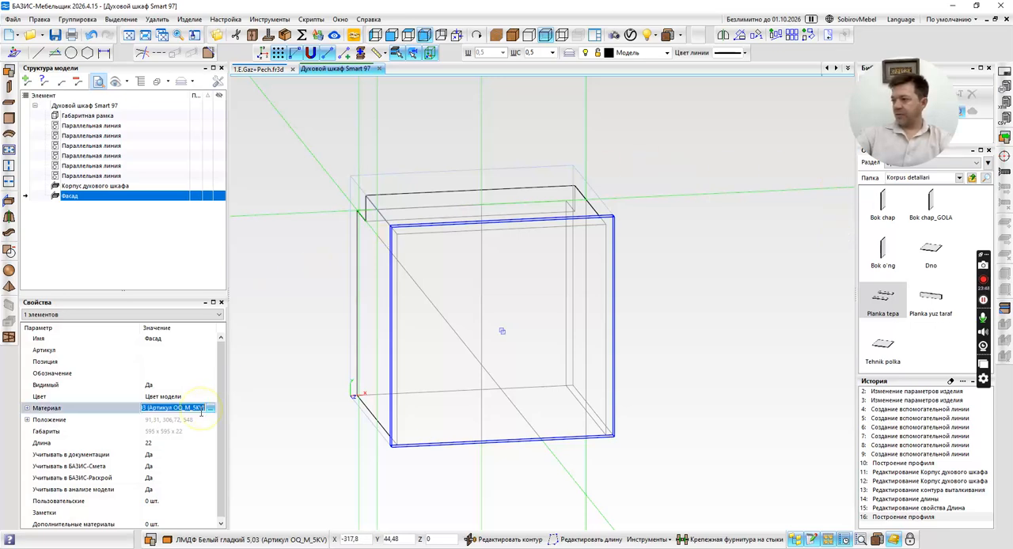
left_click(212, 409)
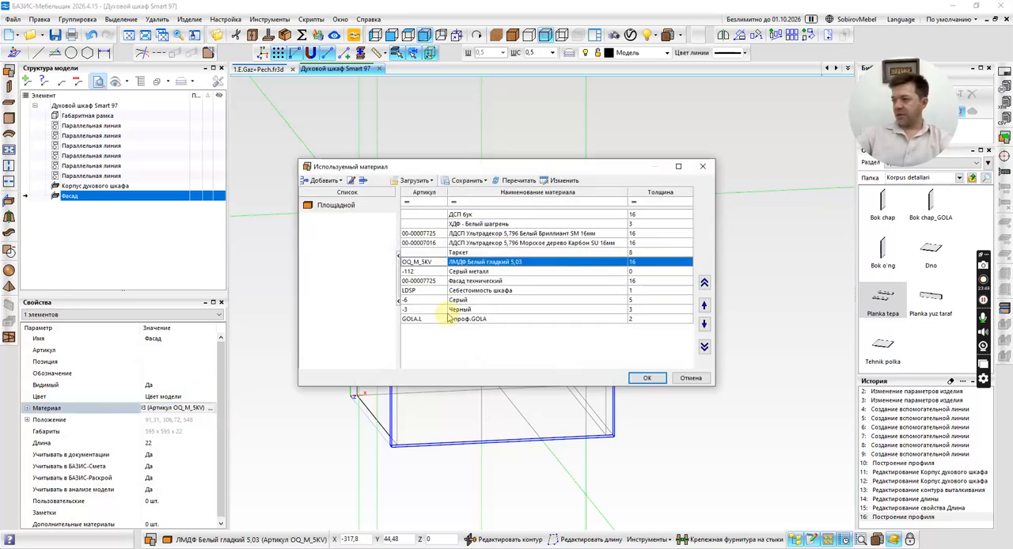
left_click(561, 176)
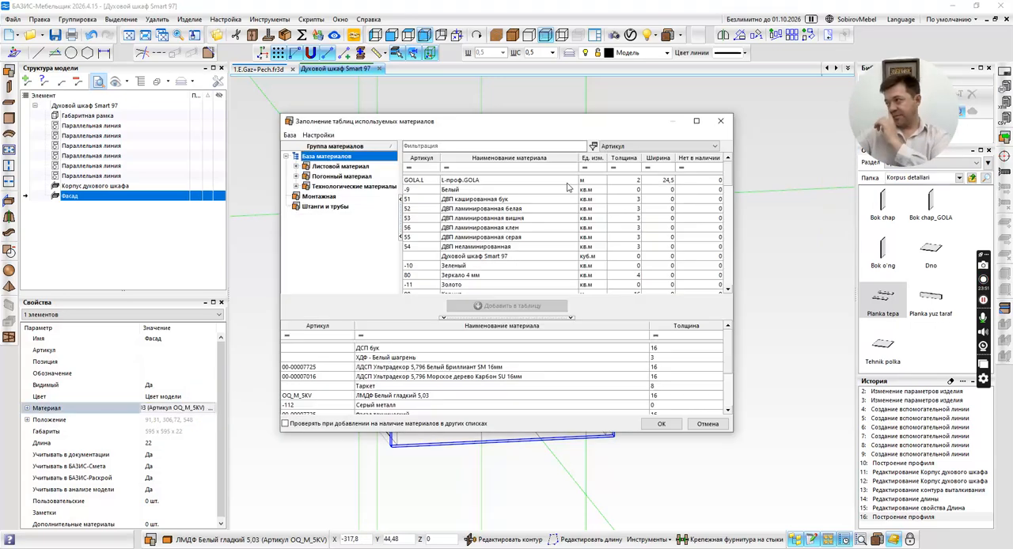
left_click(337, 188)
left_click(297, 187)
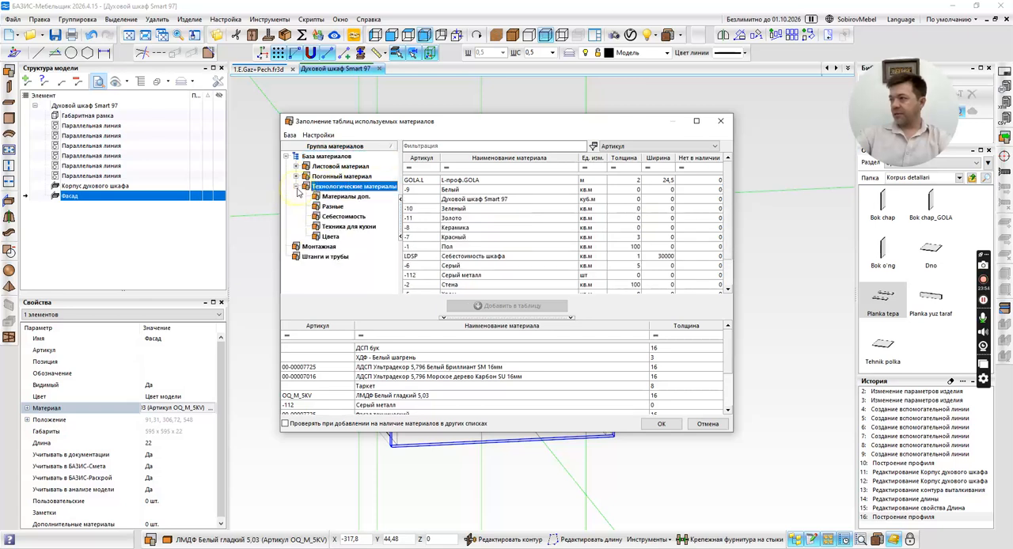
left_click(342, 197)
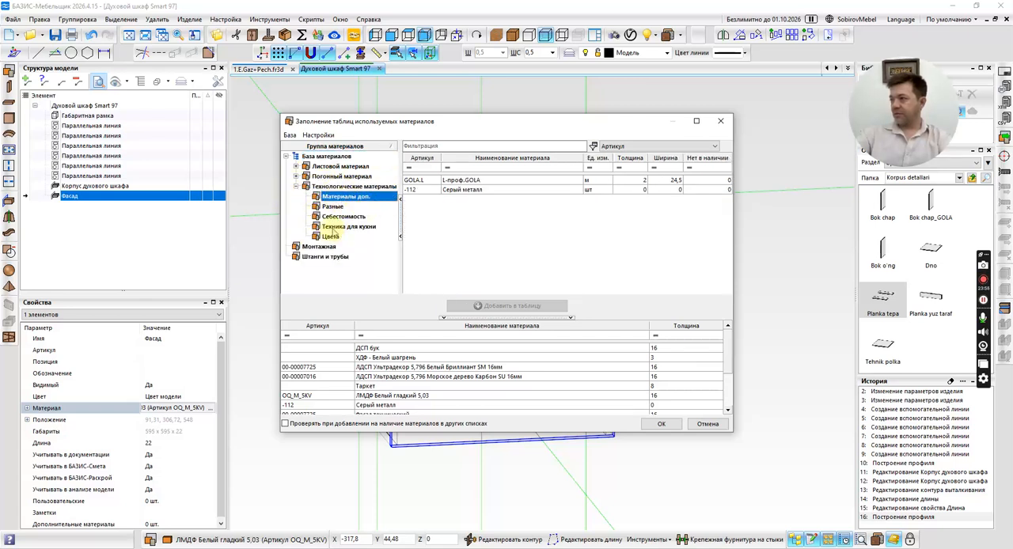
left_click(333, 227)
left_click(473, 181)
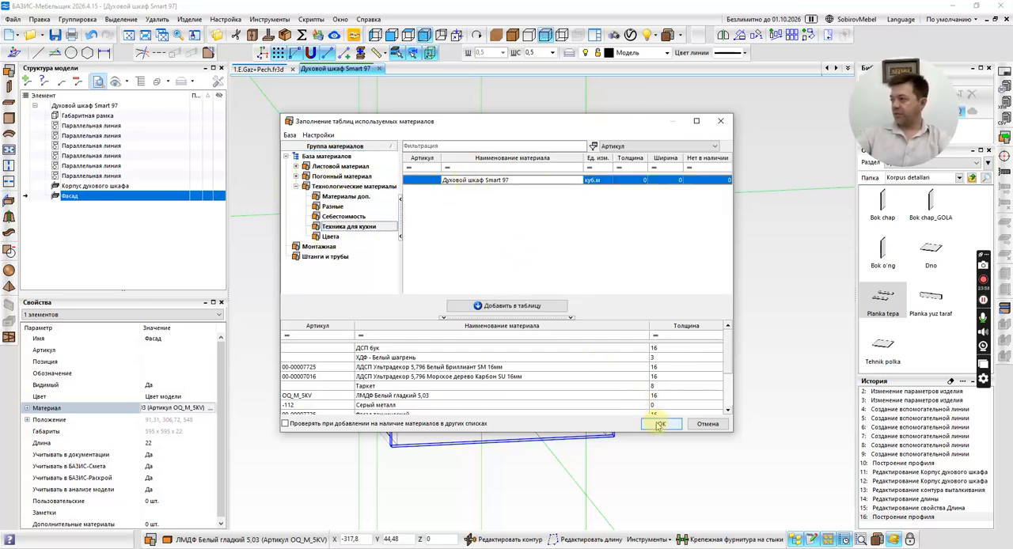
left_click(543, 305)
left_click(661, 424)
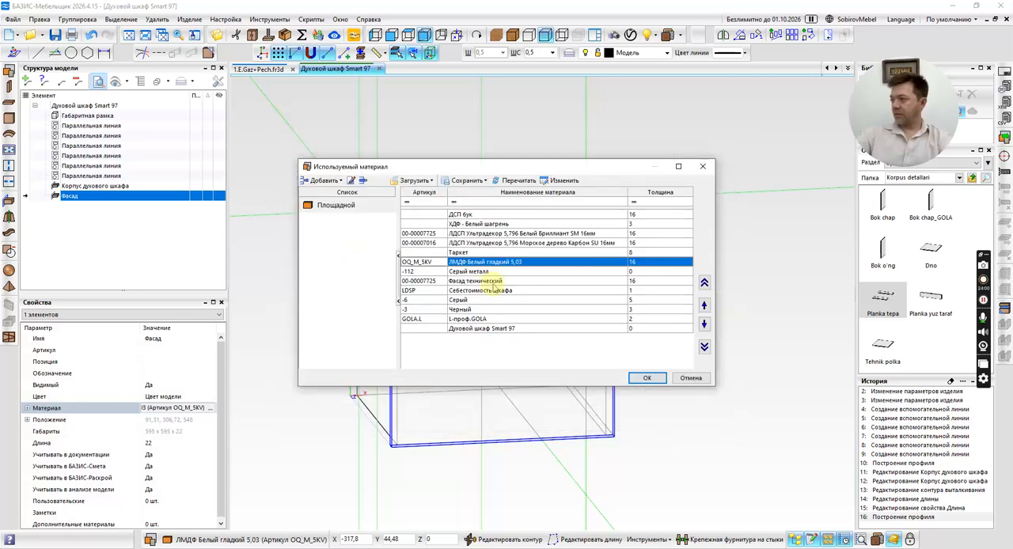
Assign the Духовой шкаф Smart 97 material to the Фасад, accepting its zero thickness, and show the model shaded.
left_click(484, 329)
left_click(647, 377)
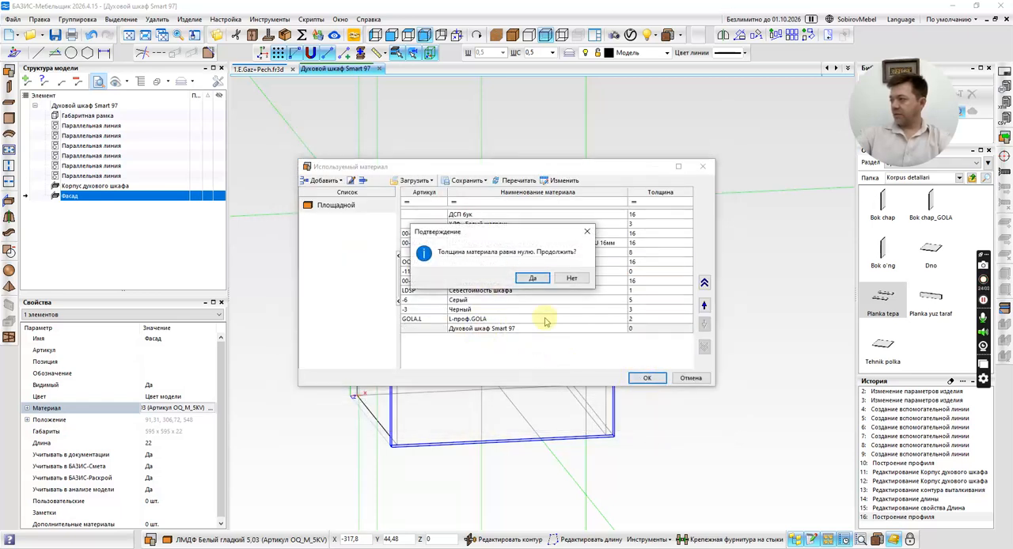
left_click(532, 279)
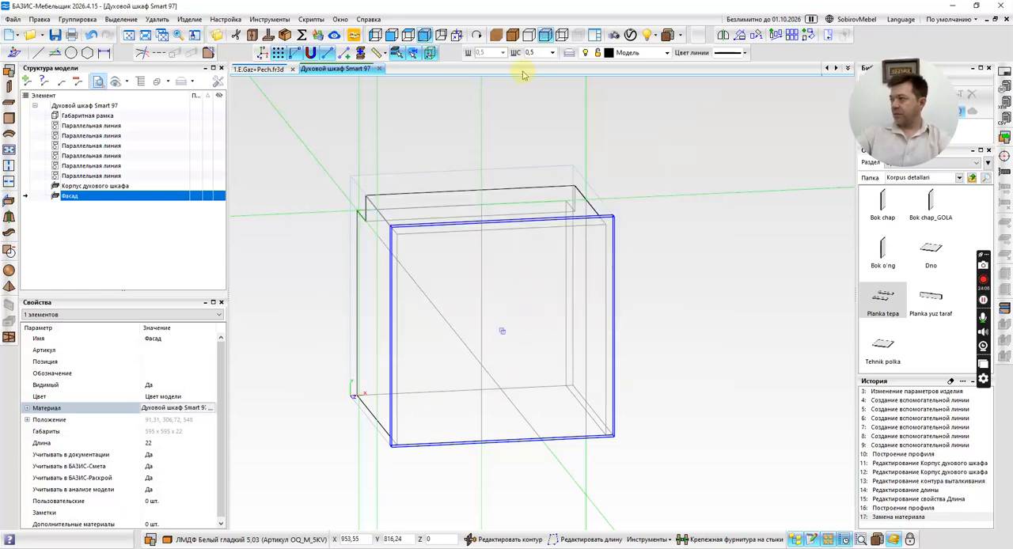
left_click(513, 35)
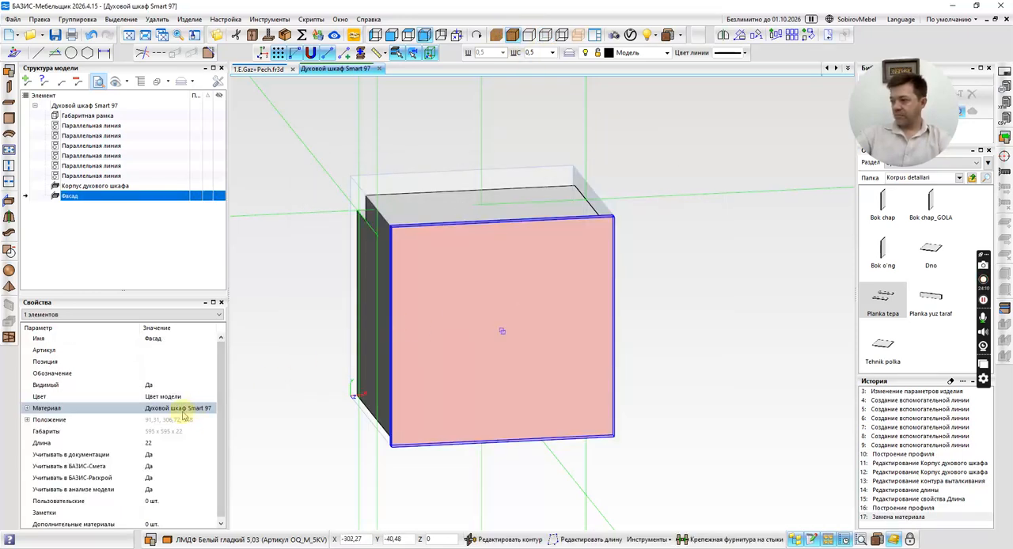
Check the Фасад's material texture properties and the texture parameters of Духовой шкаф Smart 97 in the material database.
left_click(26, 409)
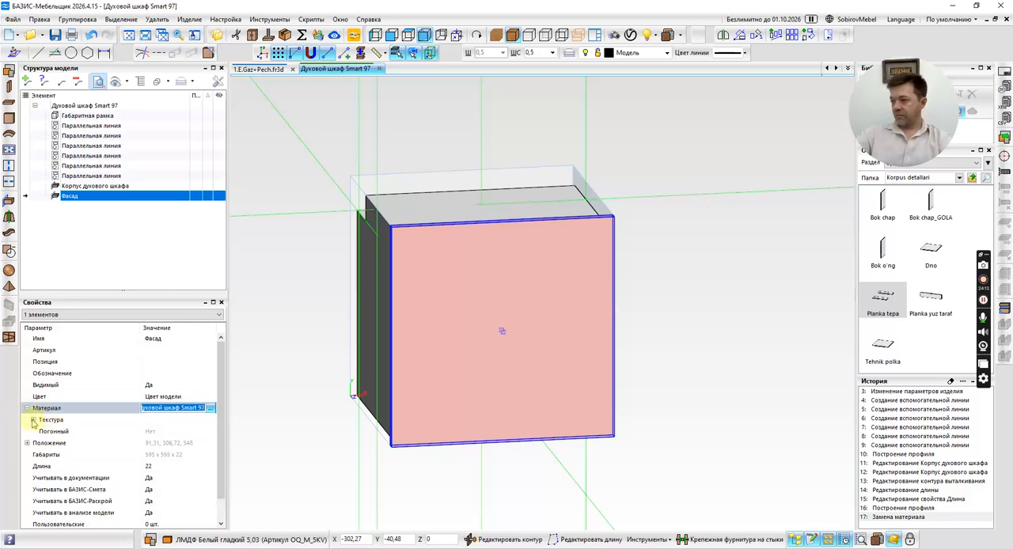
left_click(33, 420)
left_click(224, 20)
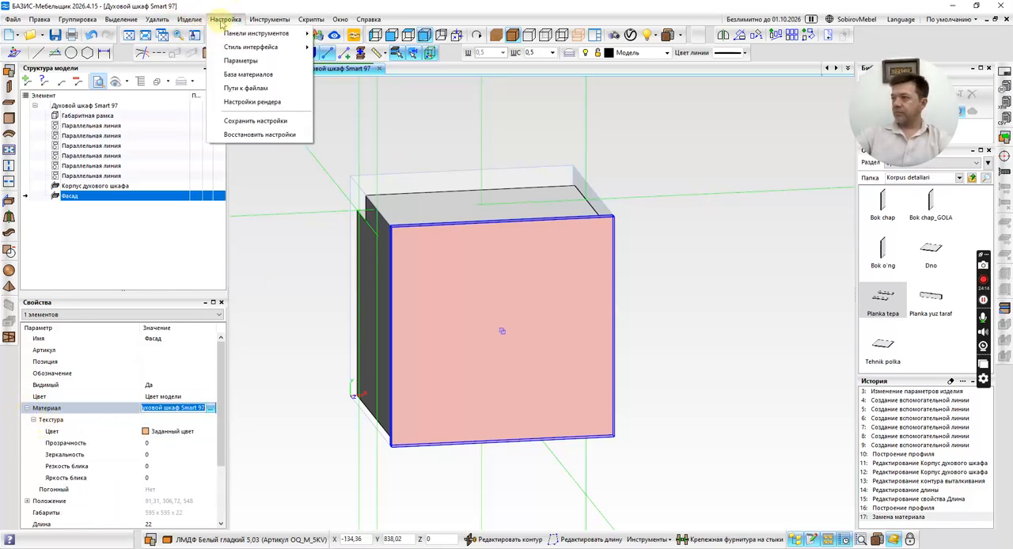
left_click(240, 76)
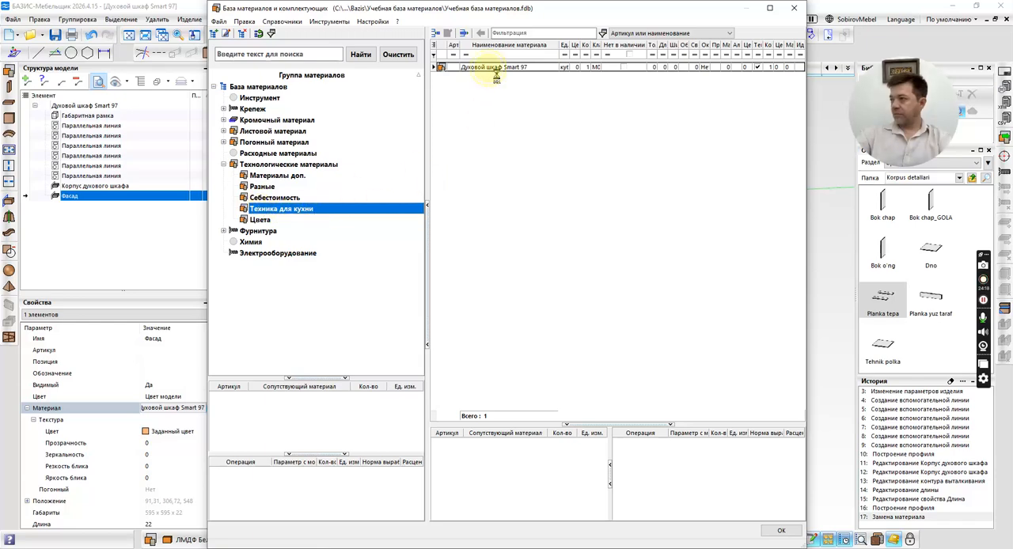
right_click(496, 69)
left_click(467, 98)
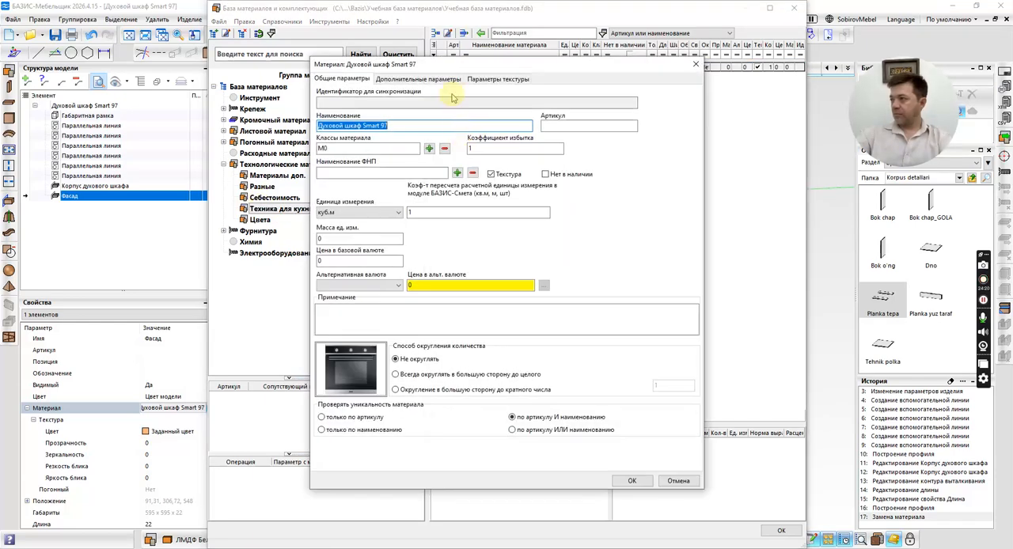
left_click(498, 79)
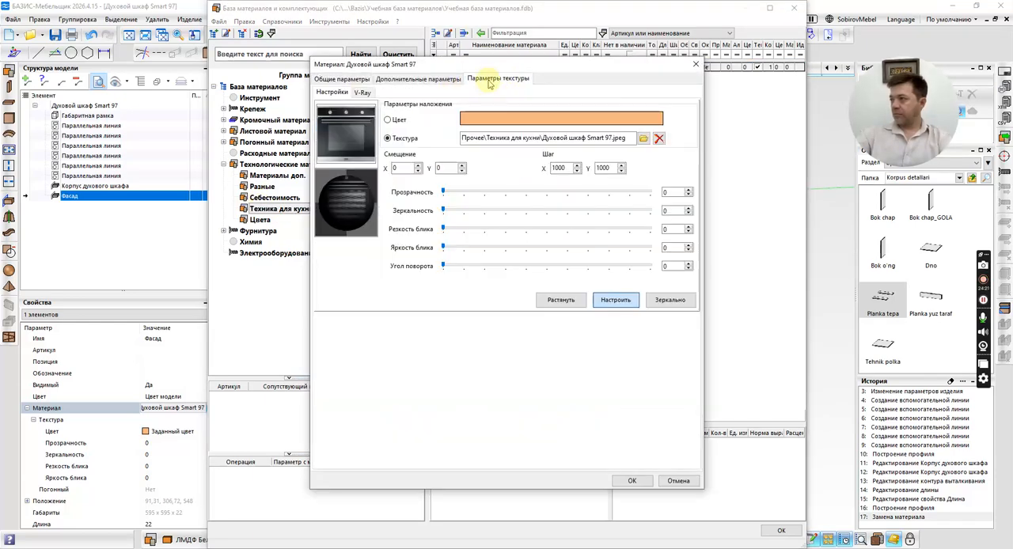
left_click(679, 481)
left_click(781, 530)
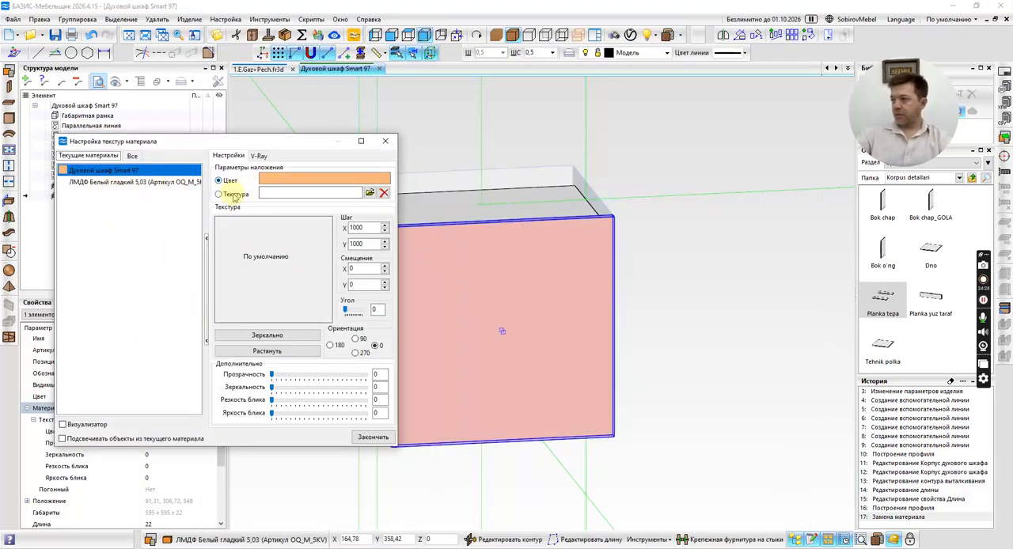
Try to update Духовой шкаф Smart 97 twice in the model's material texture settings.
right_click(111, 172)
left_click(134, 217)
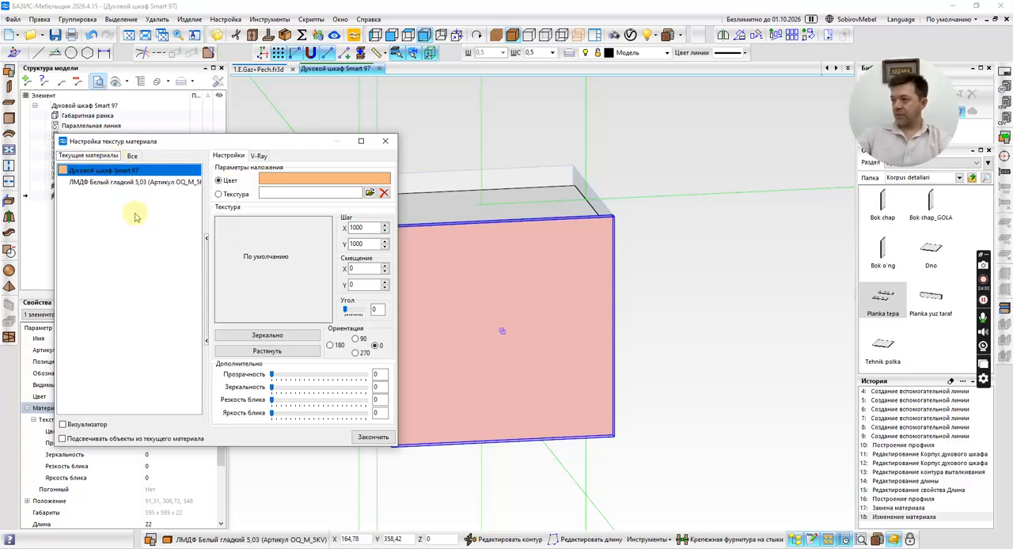
right_click(117, 175)
left_click(144, 216)
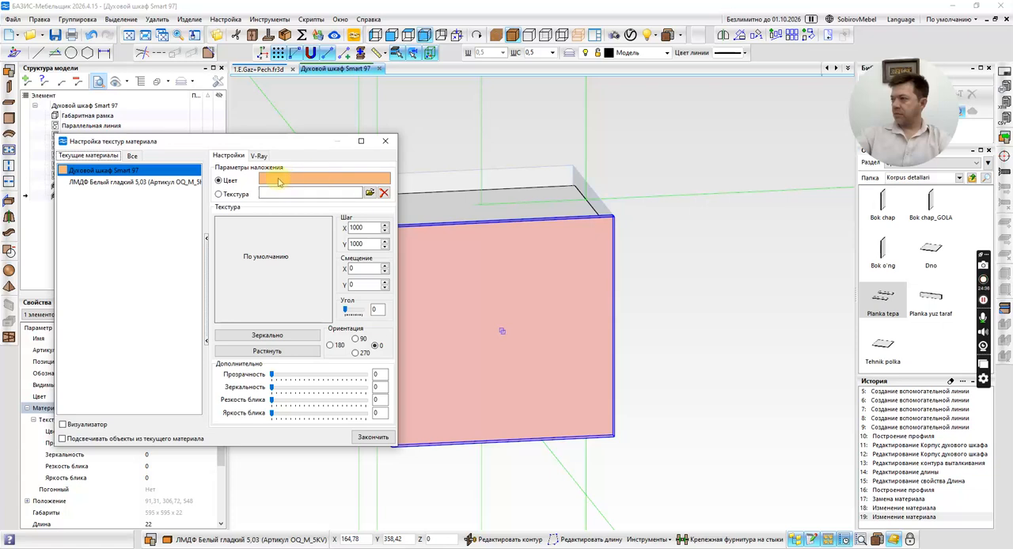
left_click(384, 142)
Reselect the texture instead of the colour for Духовой шкаф Smart 97 in the material database and save the material.
left_click(190, 19)
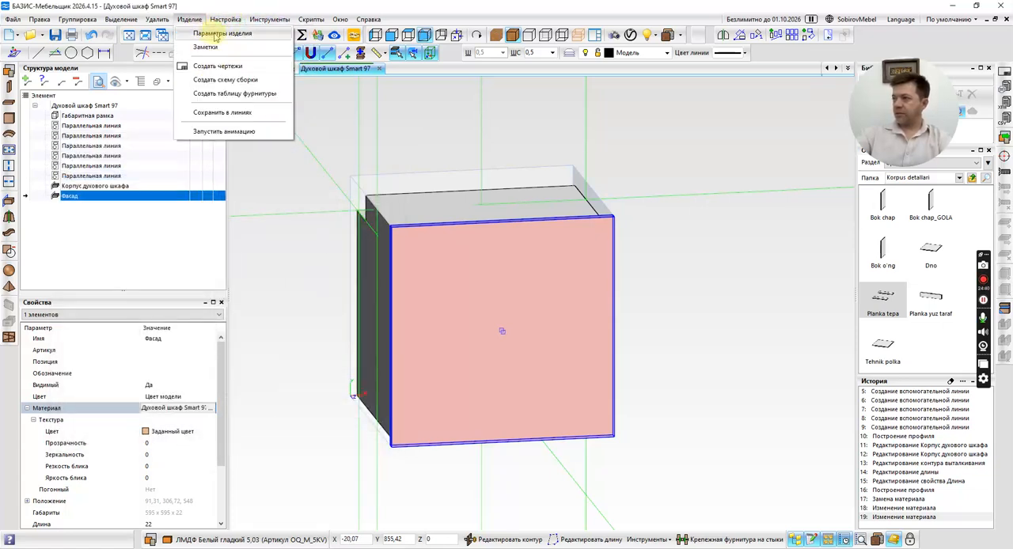
left_click(245, 73)
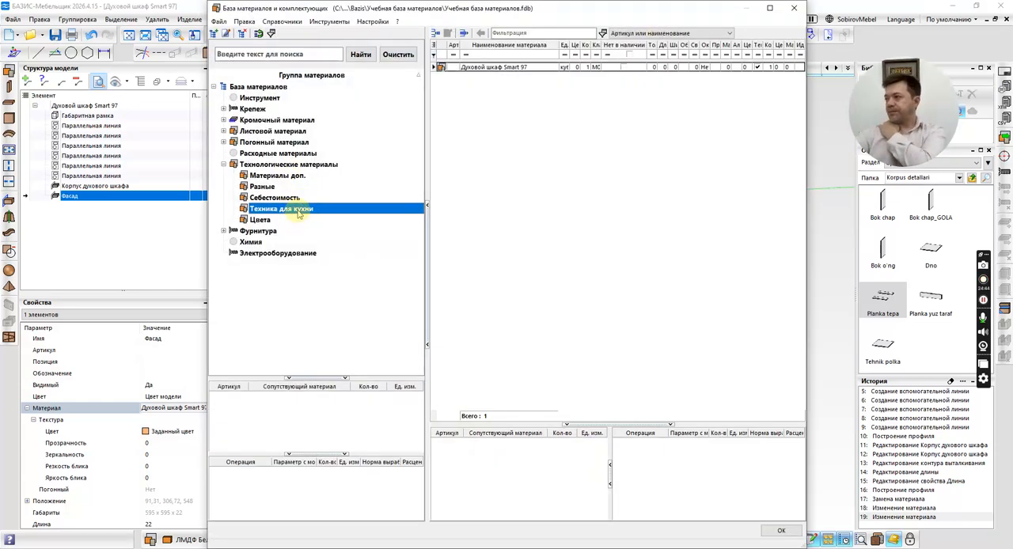
right_click(499, 69)
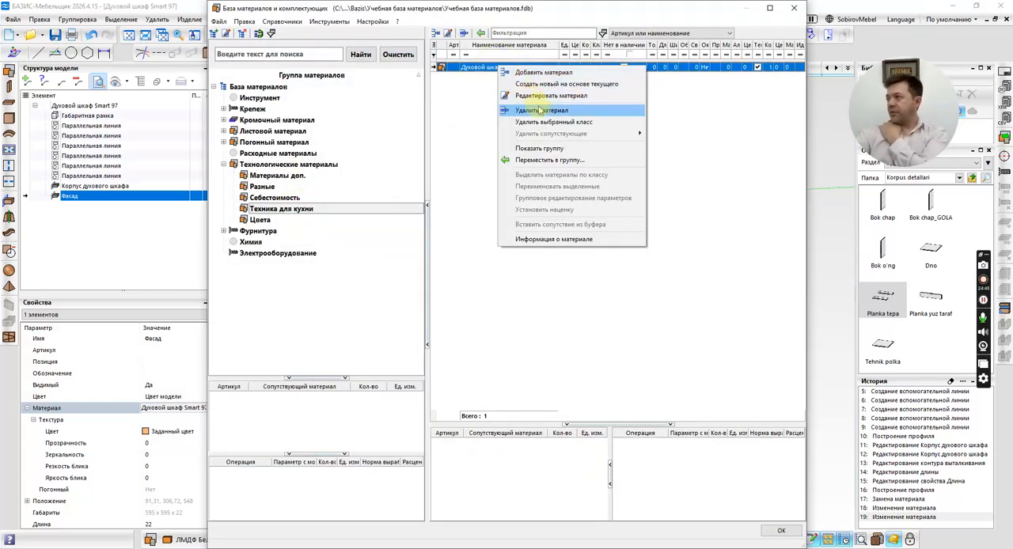
left_click(531, 110)
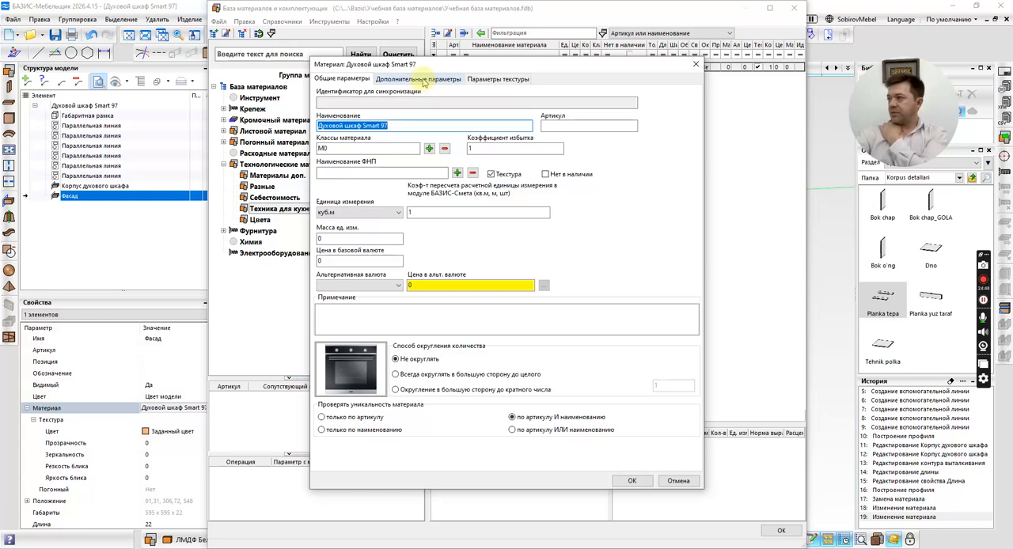
left_click(505, 81)
left_click(397, 120)
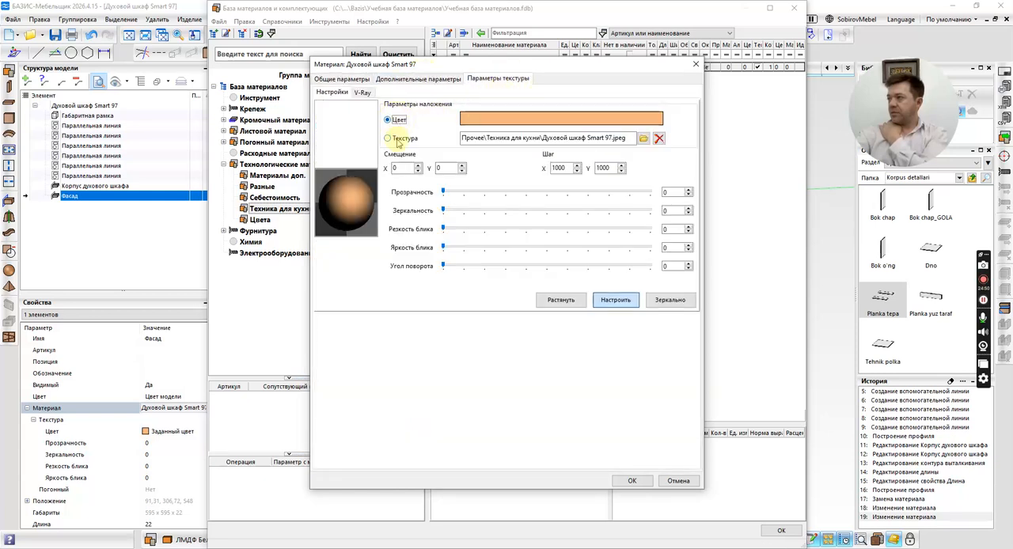
left_click(404, 139)
left_click(633, 480)
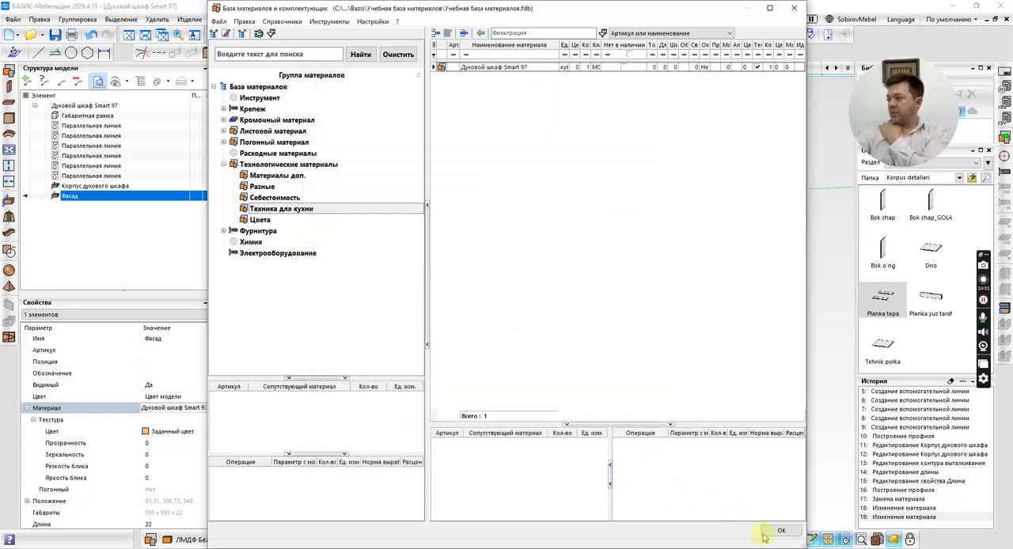
left_click(781, 531)
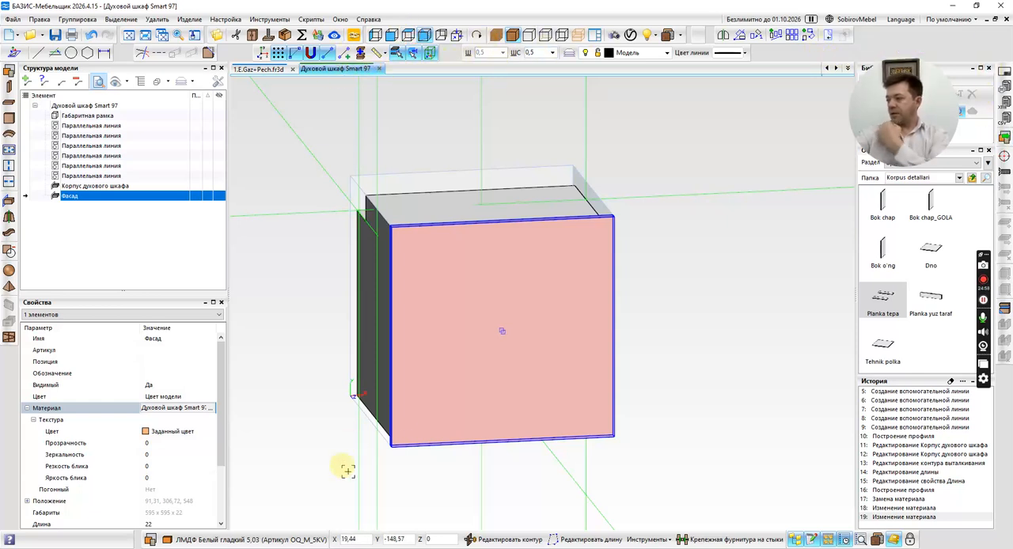
Switch to the browser and open the black Franke oven picture from the image results at full size in a new tab.
left_click(315, 548)
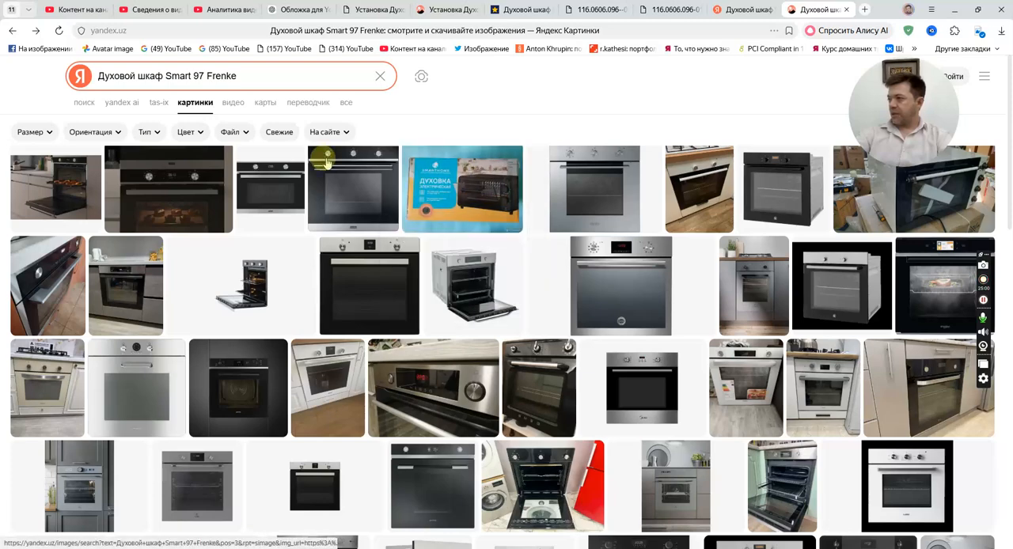
left_click(343, 182)
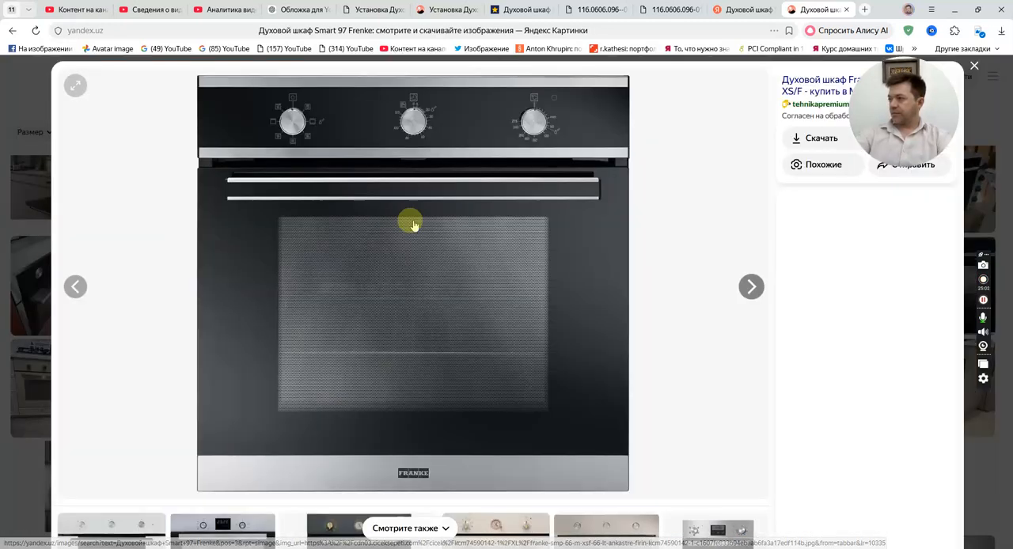
right_click(402, 212)
left_click(464, 275)
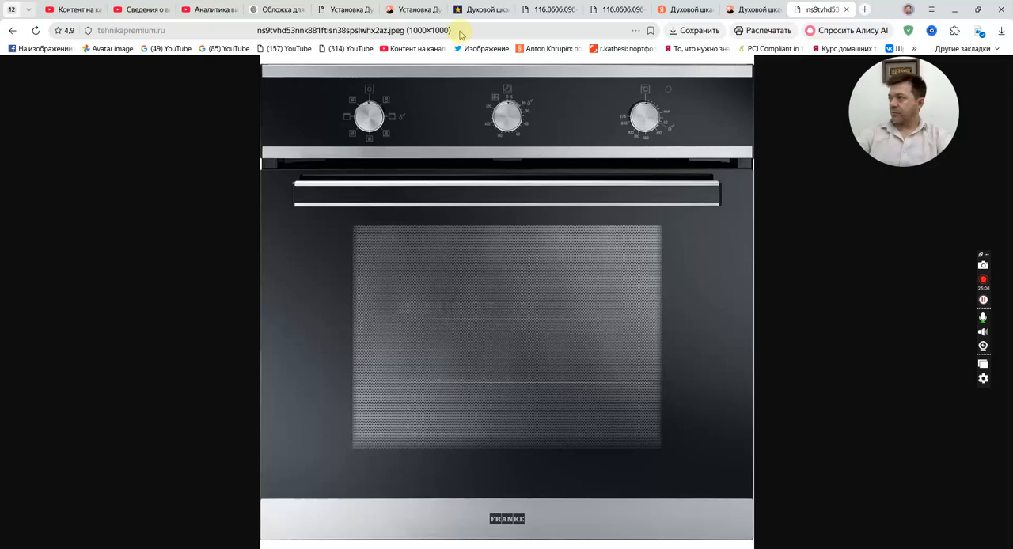
left_click(479, 220)
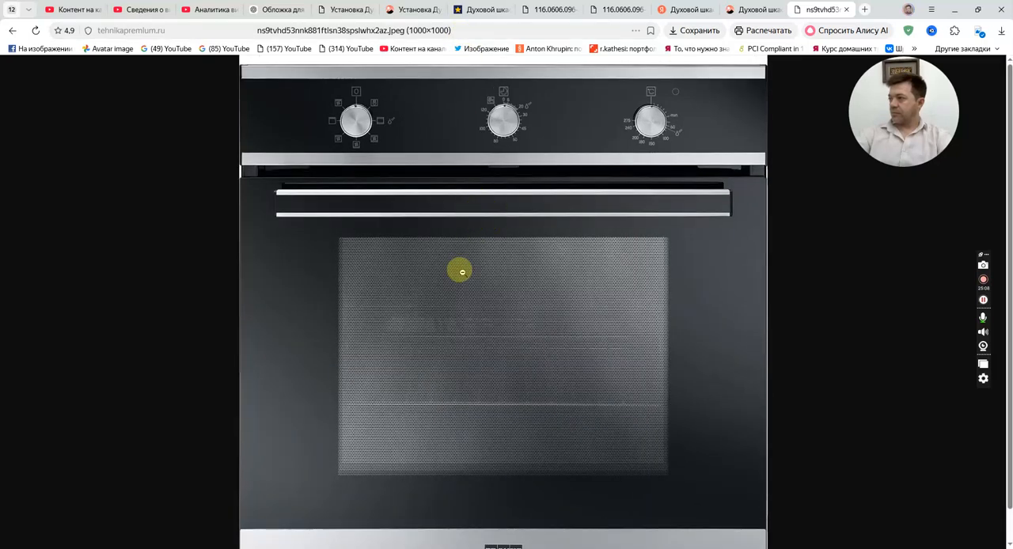
left_click(463, 273)
Try to save the full-size Franke oven picture to disk again.
right_click(466, 272)
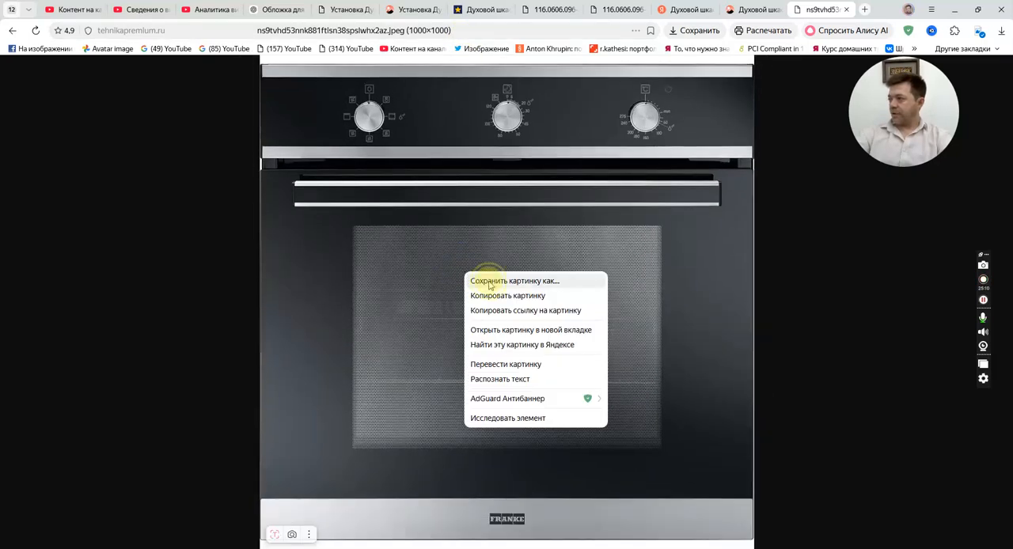
left_click(489, 284)
left_click_drag(926, 107, 955, 229)
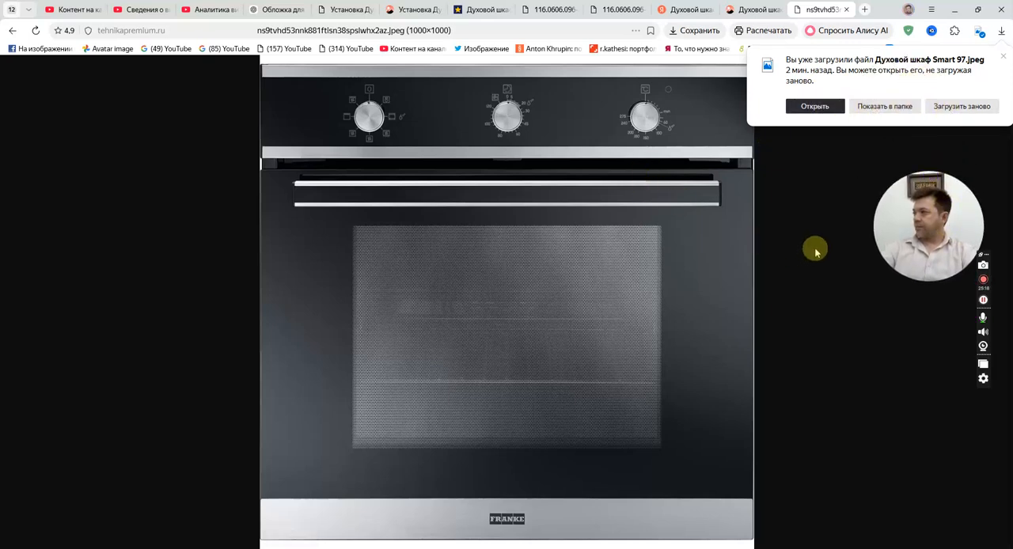
left_click(1003, 61)
Look through the similar ovens in the image results and view the BOSCH HBA513BS00 picture at full size in a new tab.
left_click(756, 8)
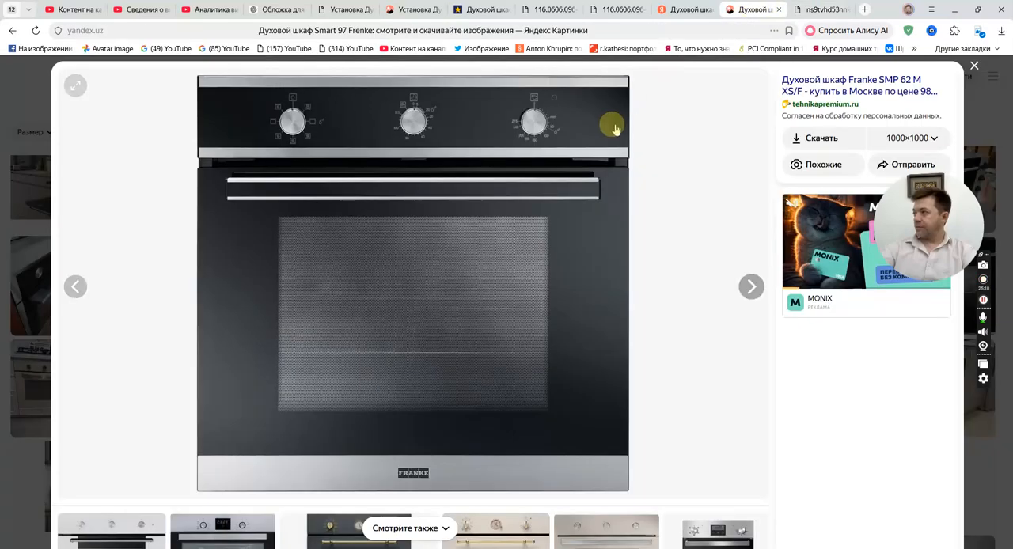
scroll(595, 301, "down", 2)
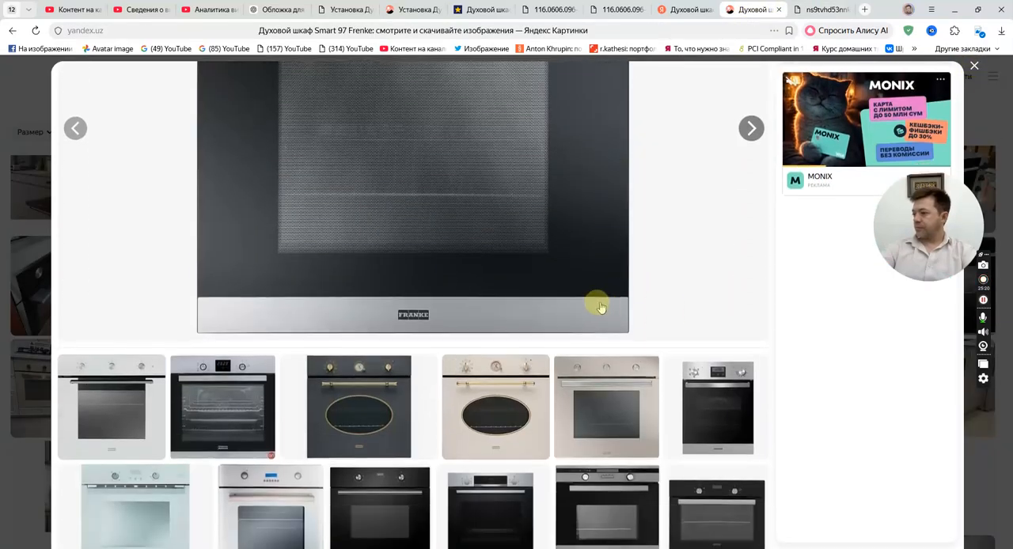
scroll(329, 297, "up", 1)
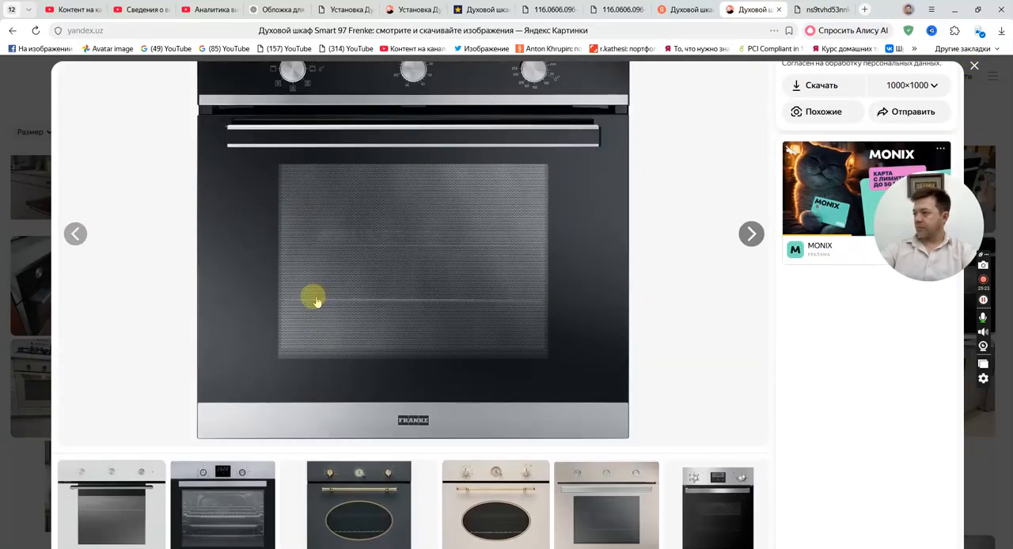
scroll(316, 301, "down", 1)
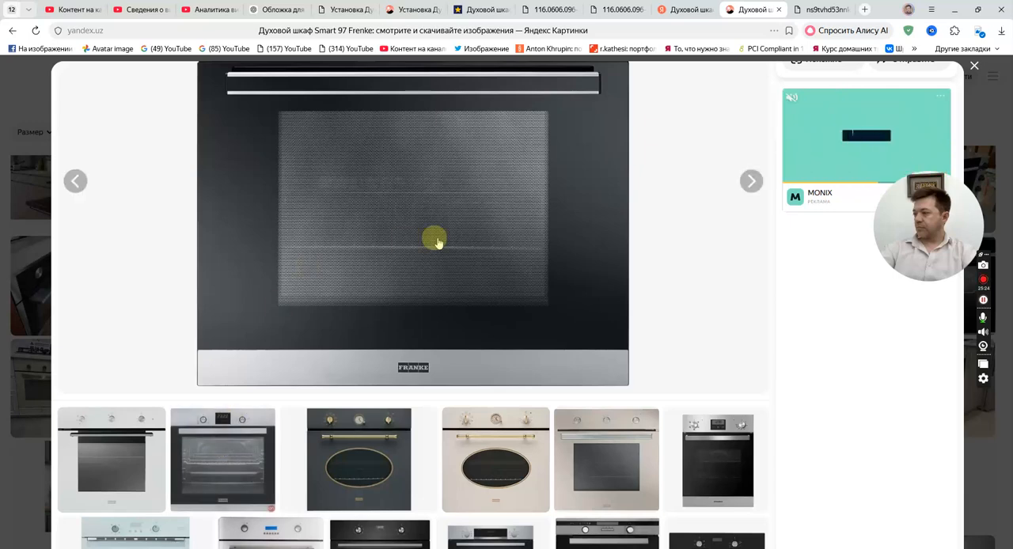
scroll(792, 368, "down", 2)
scroll(813, 385, "down", 1)
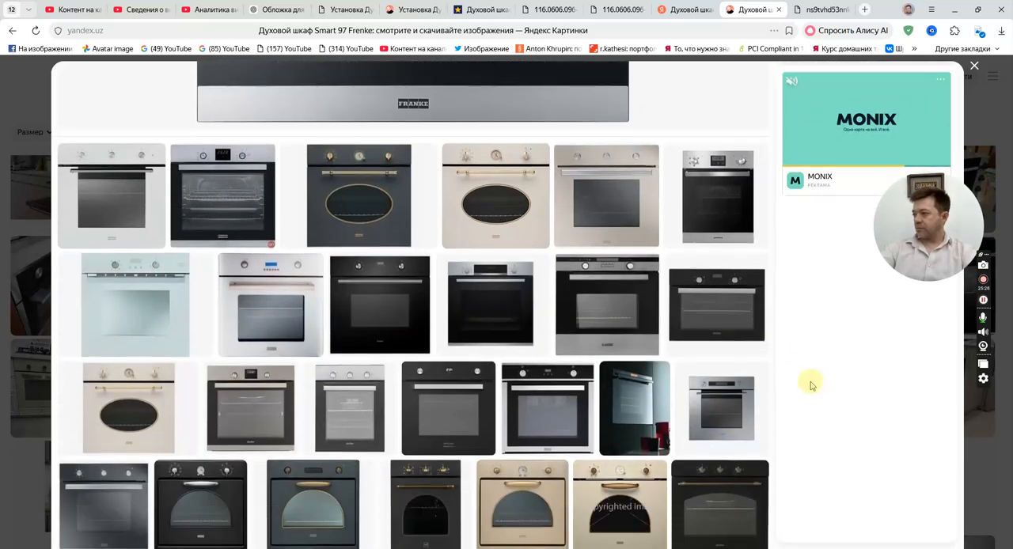
left_click(476, 308)
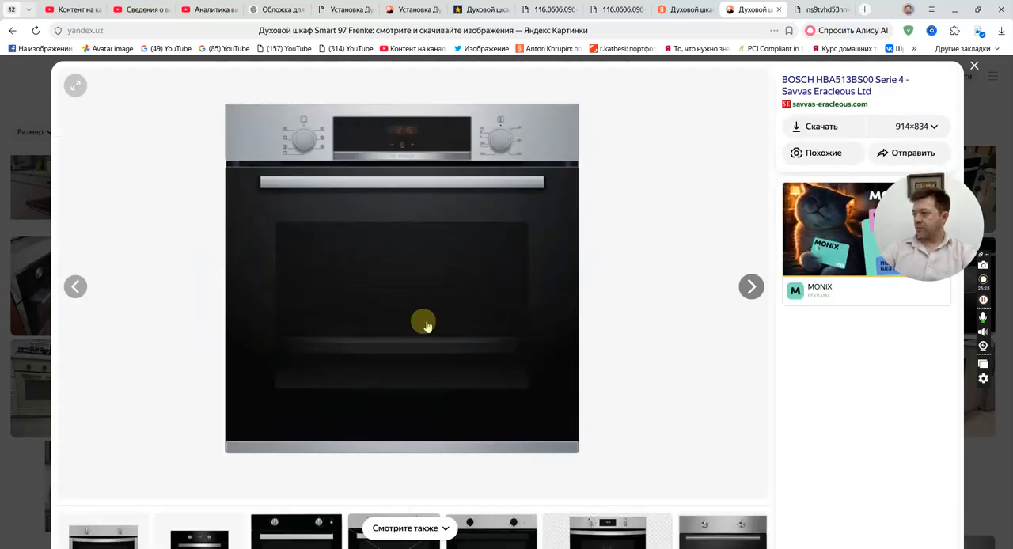
right_click(404, 262)
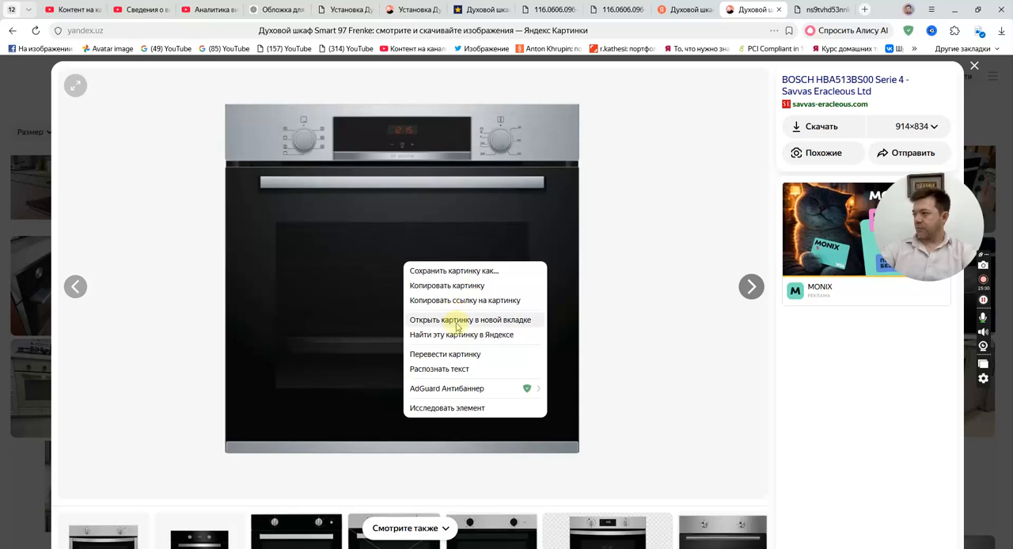
left_click(458, 321)
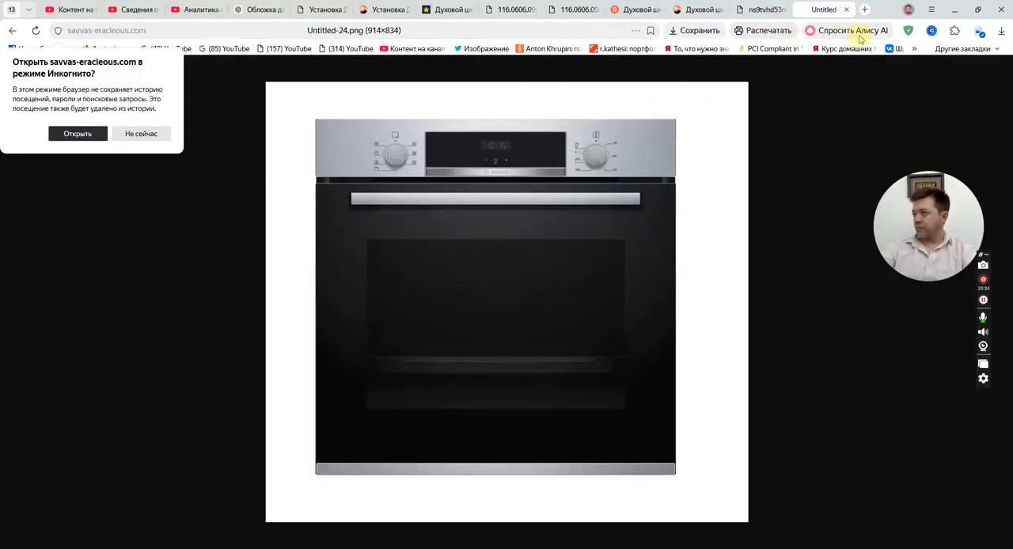
left_click(846, 9)
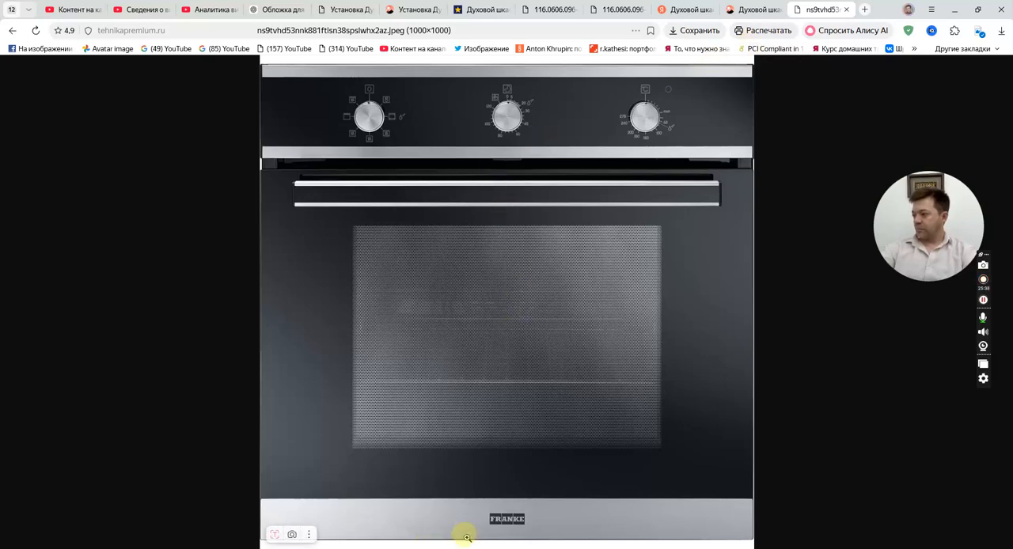
Switch to БАЗИС-Мебельщик and apply the Духовой шкаф Smart 97 picture from the Техника для кухни folder as the front material's texture.
left_click(433, 548)
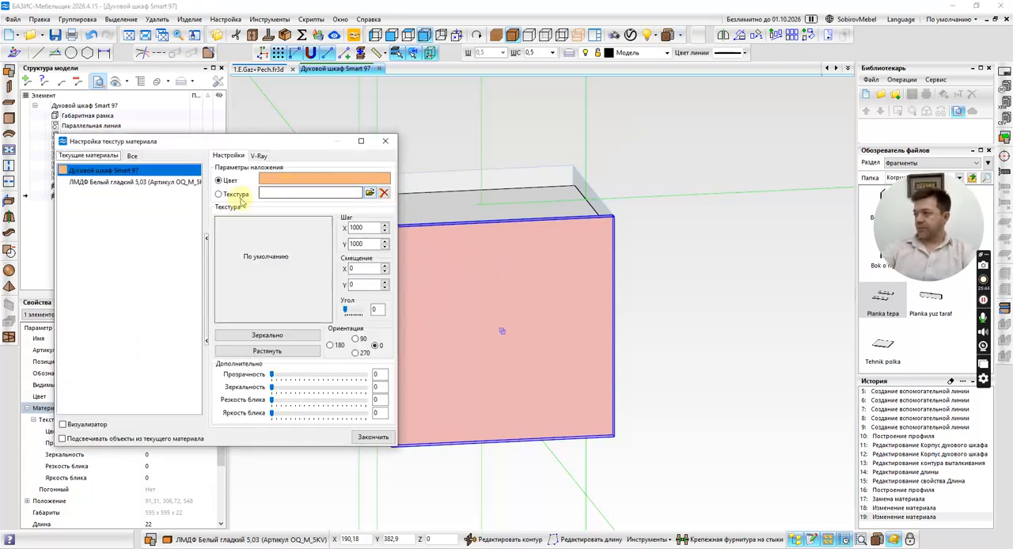
left_click(219, 194)
left_click(369, 194)
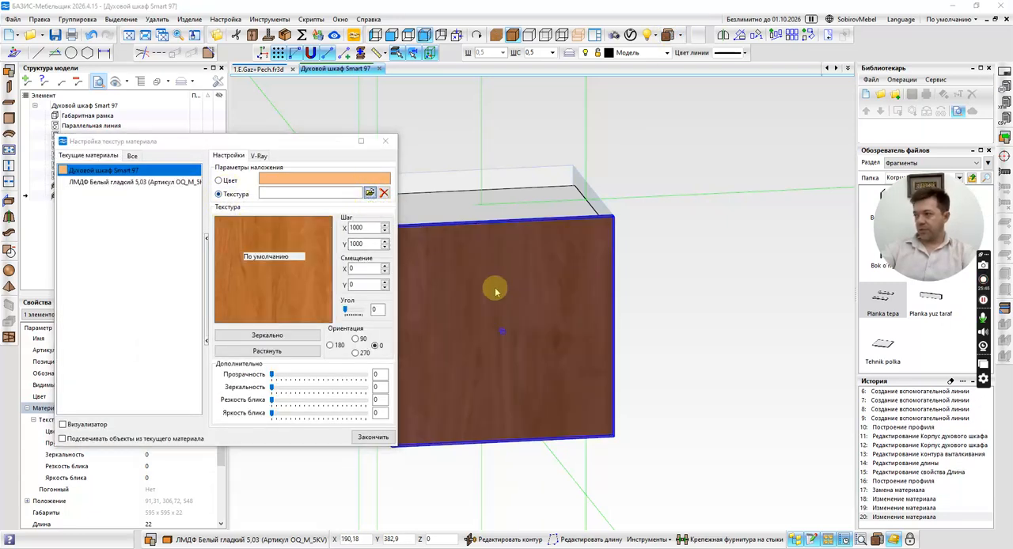
double_click(425, 430)
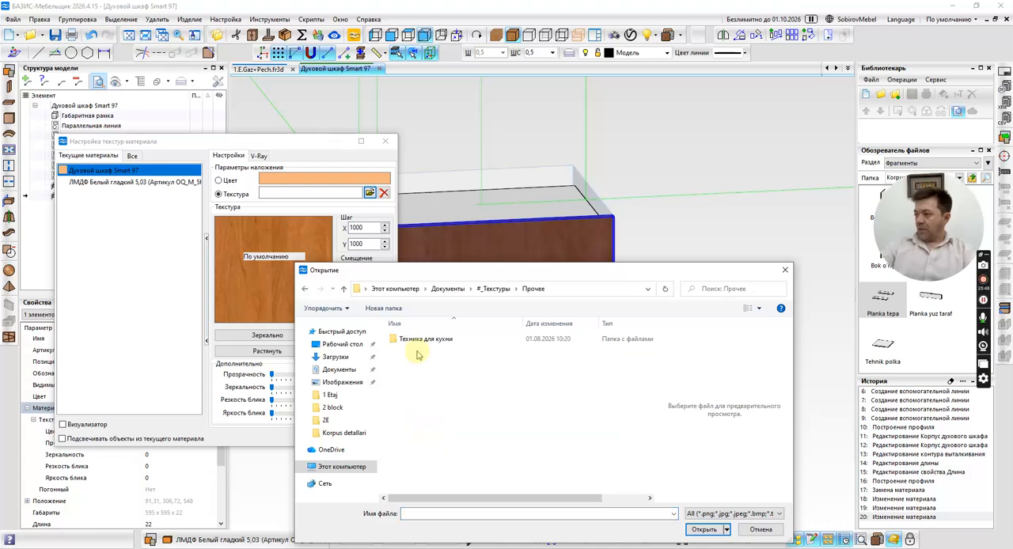
double_click(418, 342)
left_click(412, 351)
double_click(412, 351)
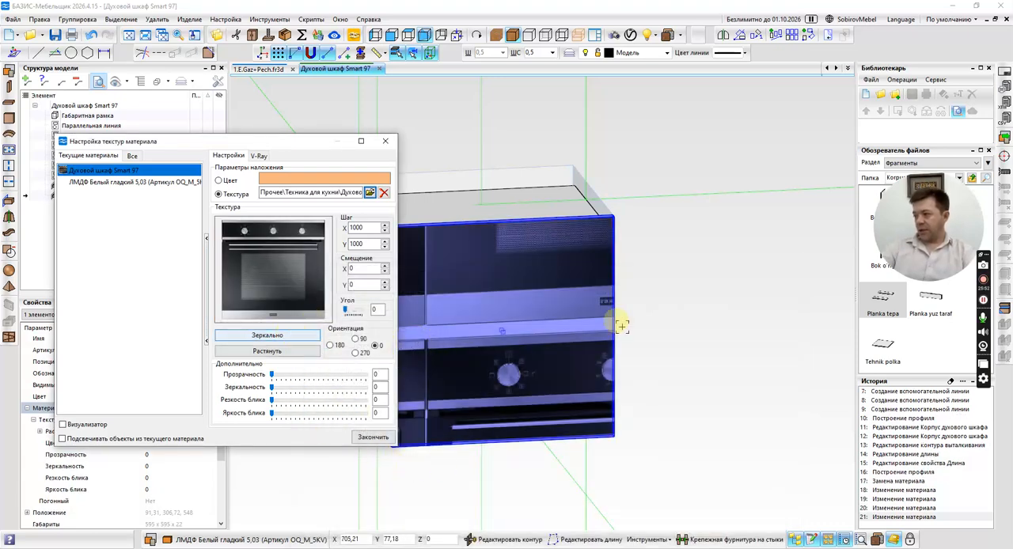
left_click(373, 439)
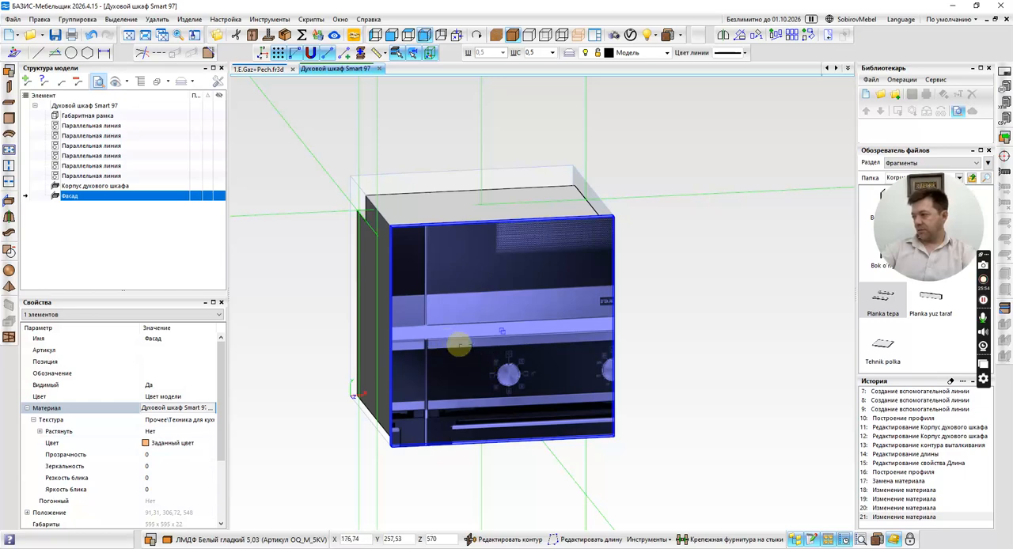
key("Escape")
middle_click_drag(573, 309, 627, 327)
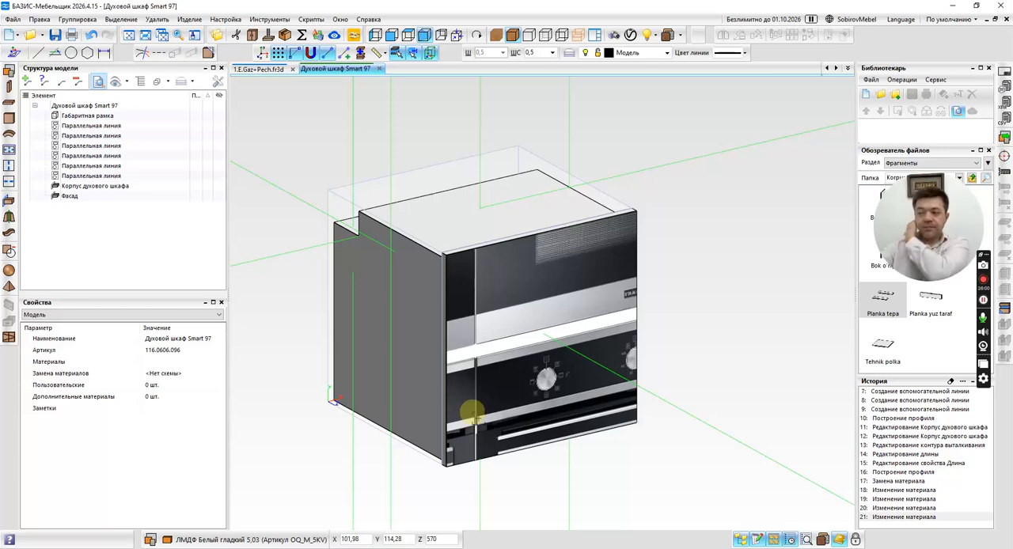
Open the folder Документы\#_Текстуры\Прочее\Техника для кухни in the file explorer.
key("super+e")
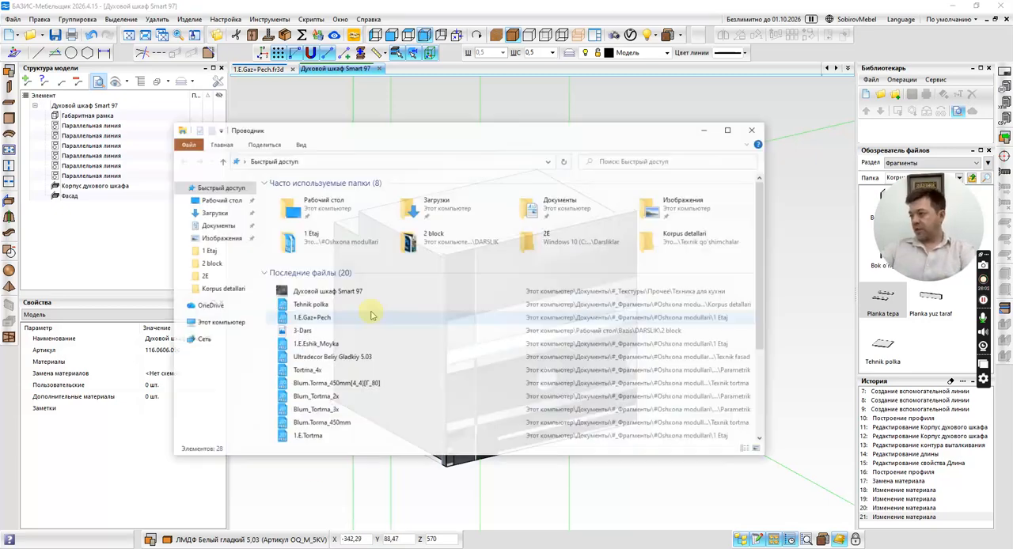
left_click(208, 227)
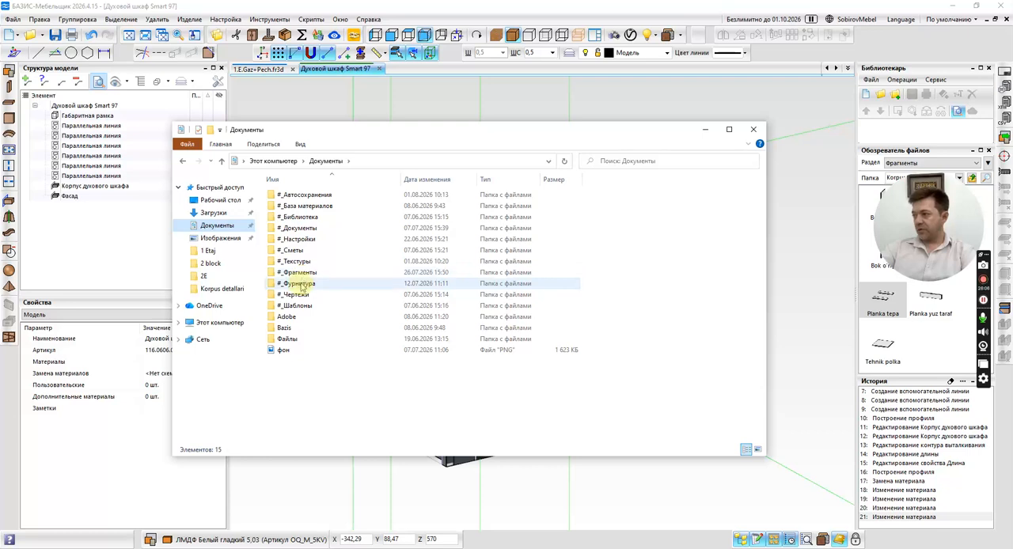
double_click(308, 264)
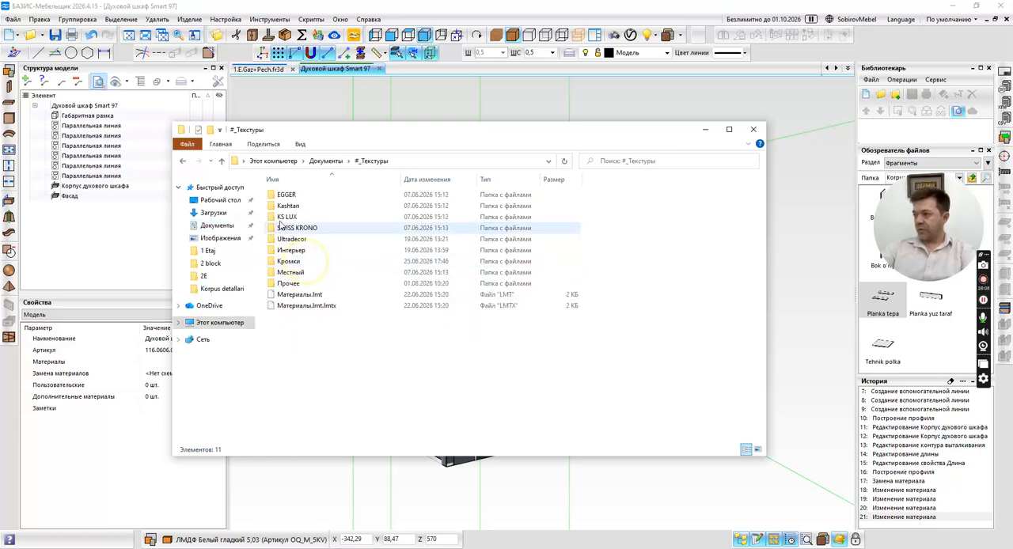
double_click(297, 294)
left_click(287, 199)
double_click(287, 199)
Open the Духовой шкаф Smart 97 picture in Photoshop, leaving its colours unmanaged.
left_click_drag(292, 205, 454, 548)
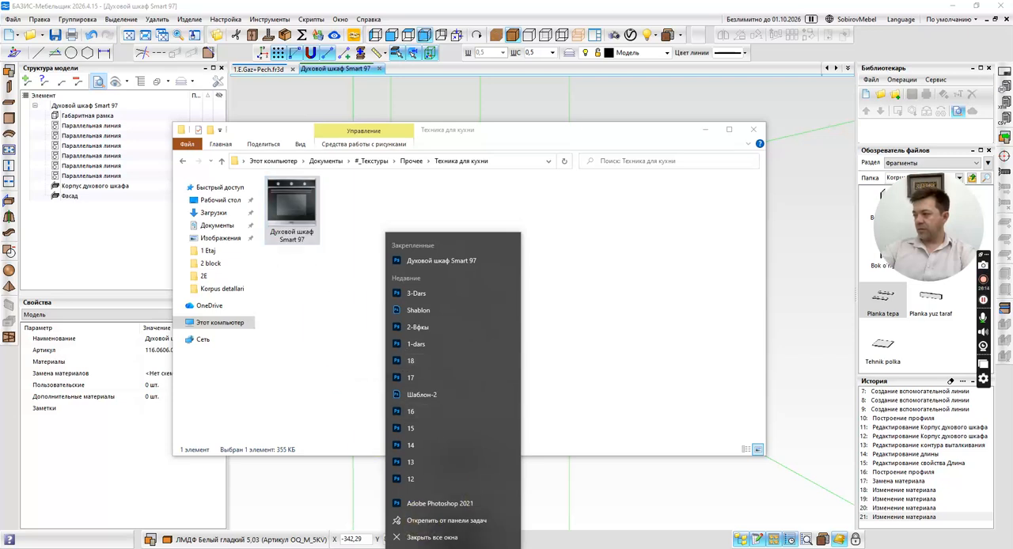
left_click(462, 262)
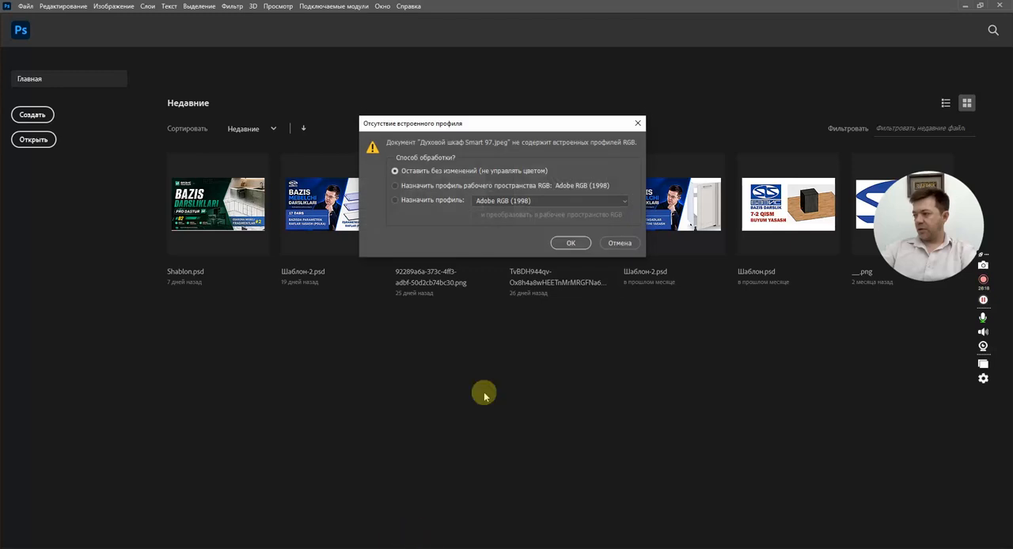
left_click(560, 246)
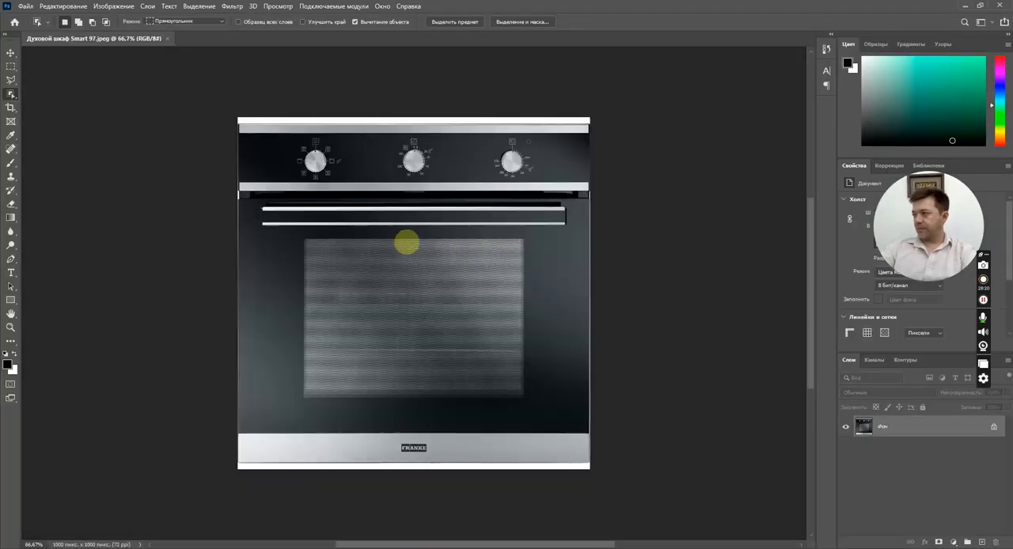
Check the oven picture's image size in centimetres without resizing it.
key("ctrl+alt+i")
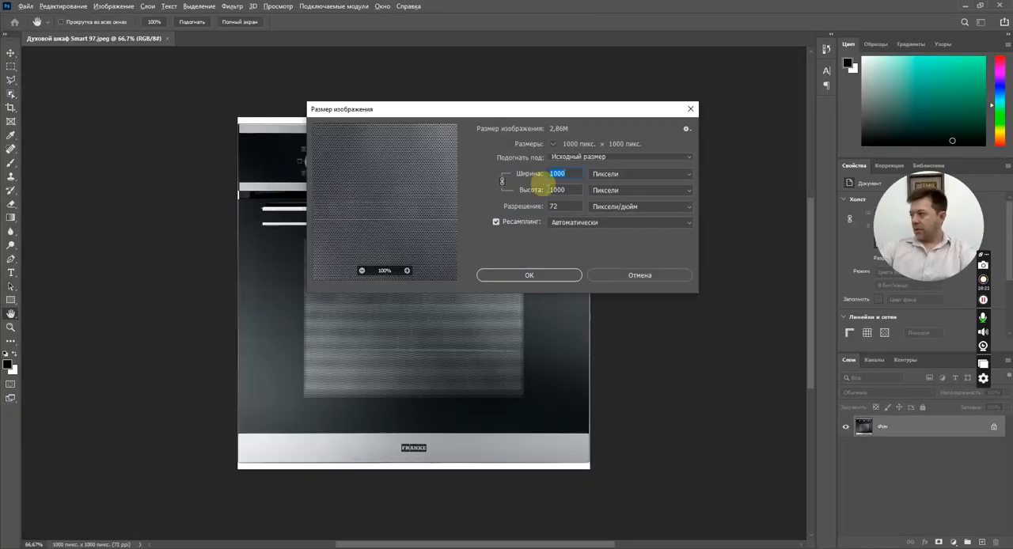
left_click(634, 173)
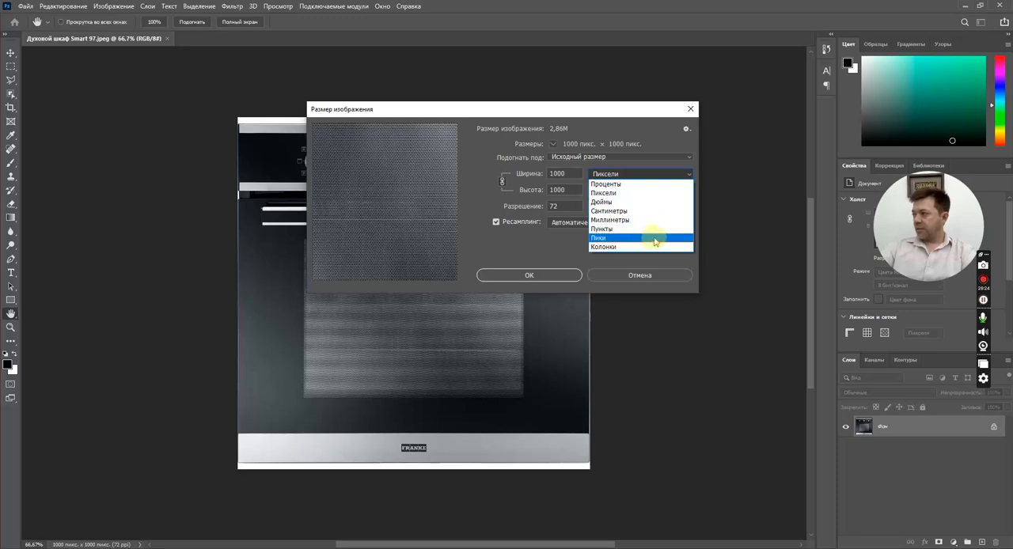
left_click(633, 210)
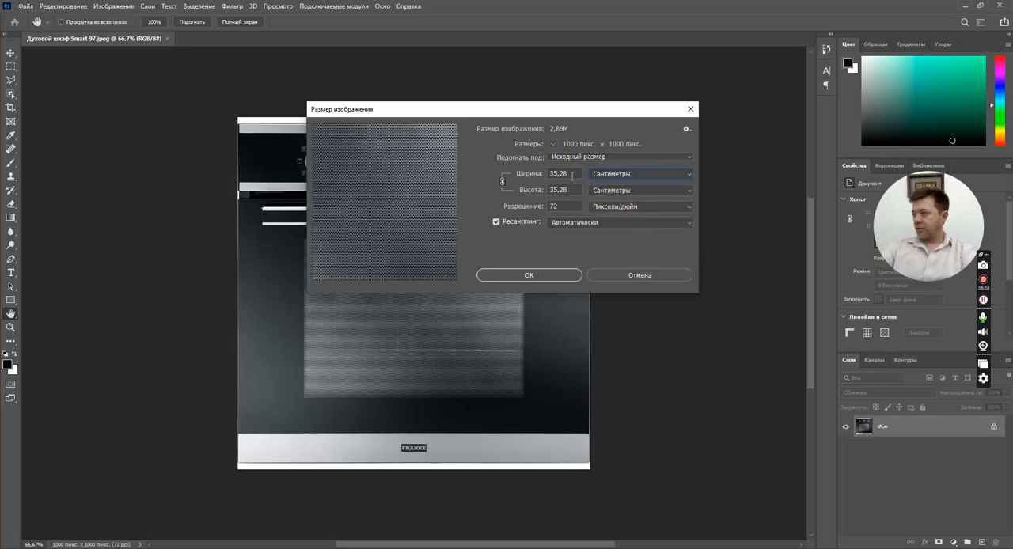
left_click(639, 274)
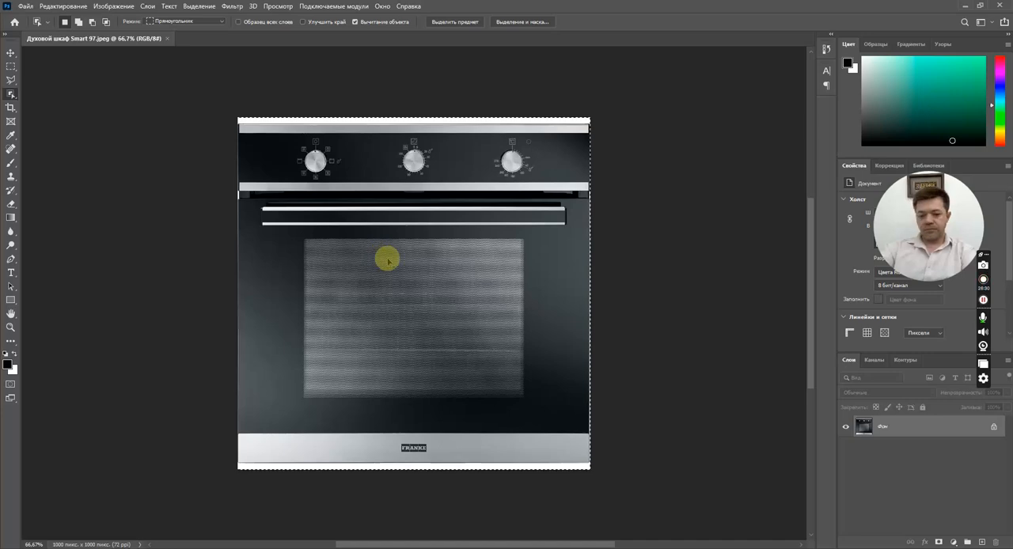
Create a new document 59,5 cm wide and 59,5 cm high at 72 pixels per inch with a white background.
key("ctrl+n")
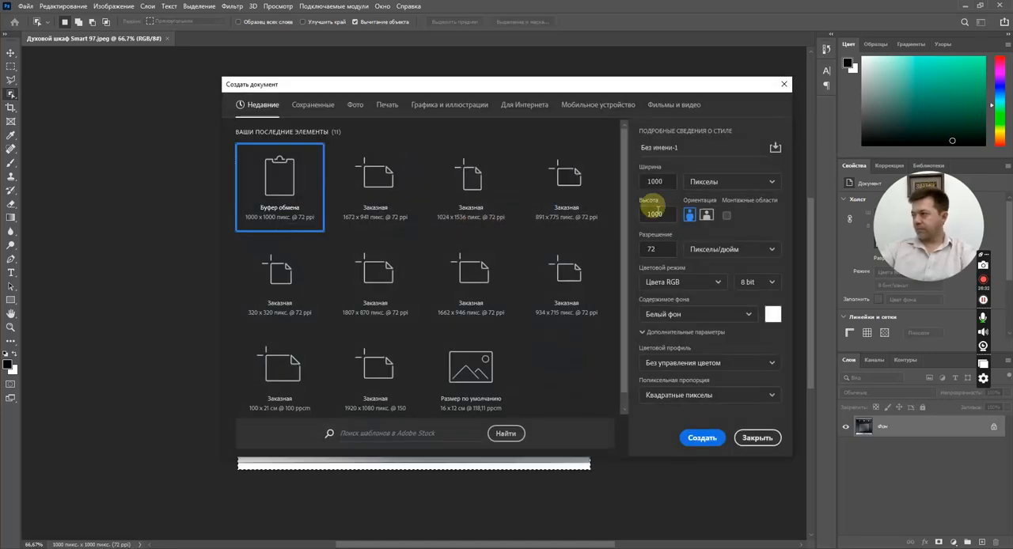
left_click(726, 183)
left_click(718, 236)
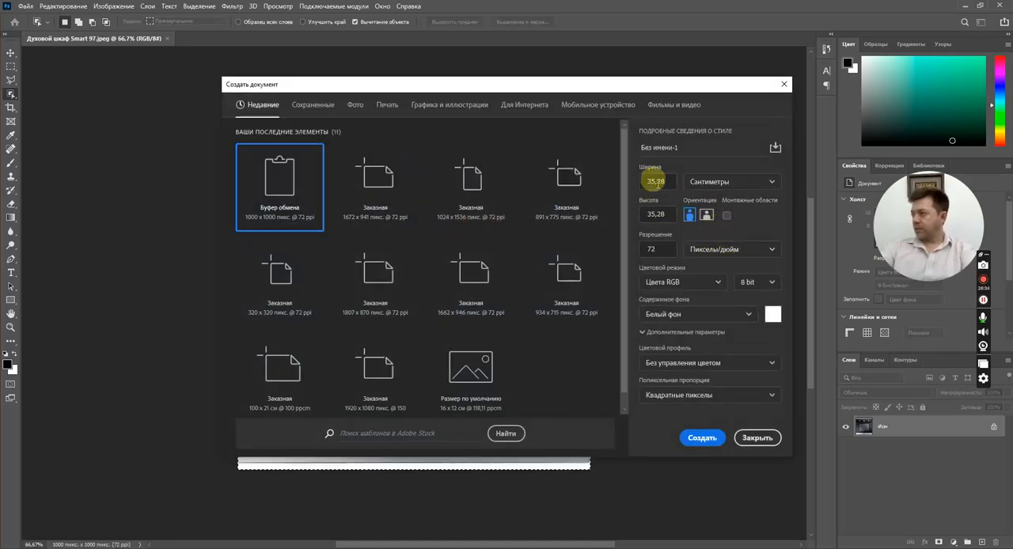
left_click(654, 181)
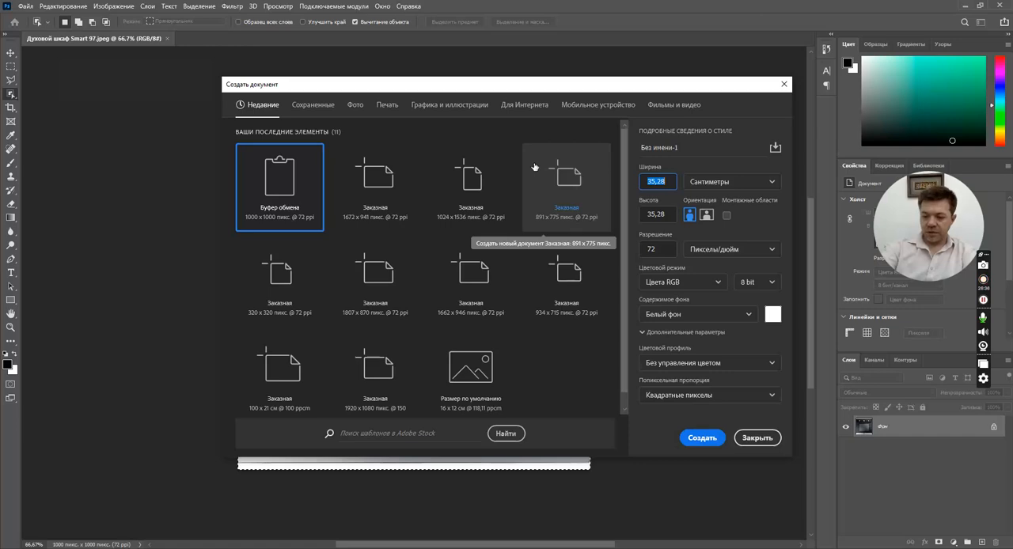
left_click(656, 214)
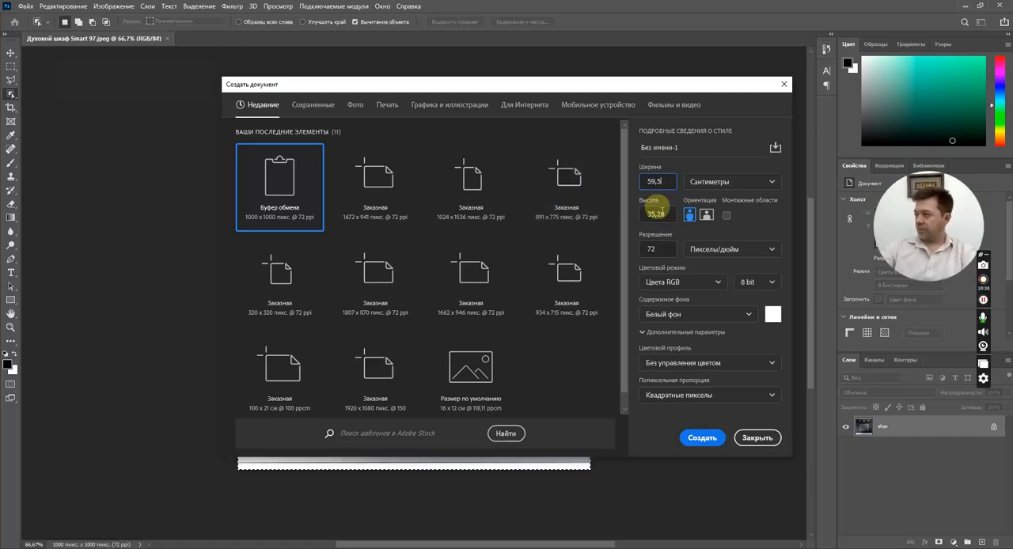
type("59")
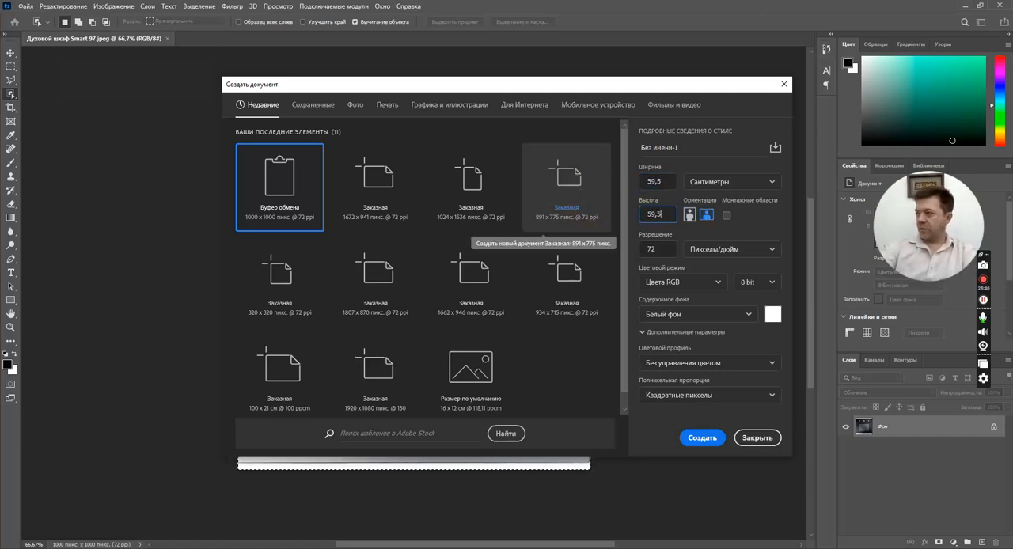
type(",5")
left_click(649, 181)
left_click(733, 183)
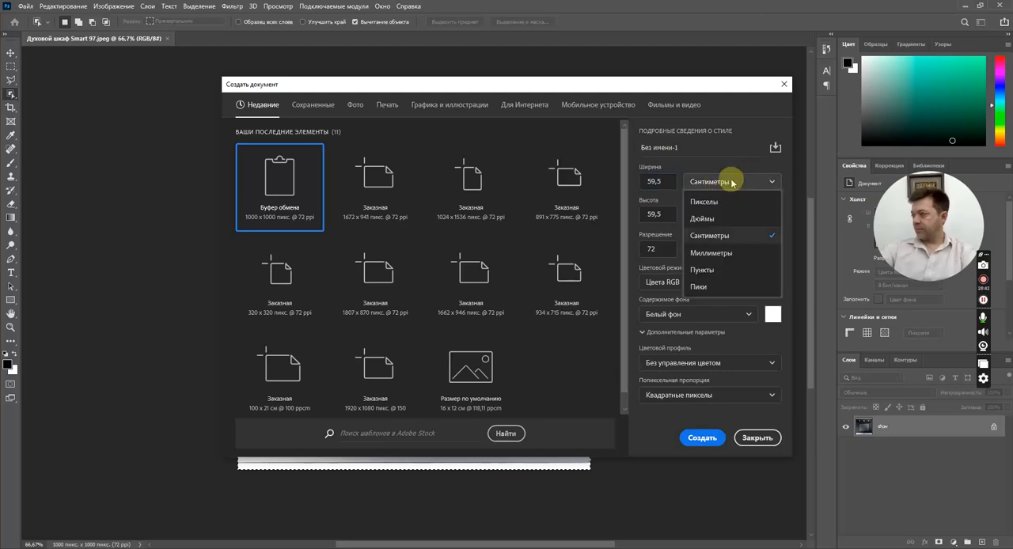
left_click(732, 182)
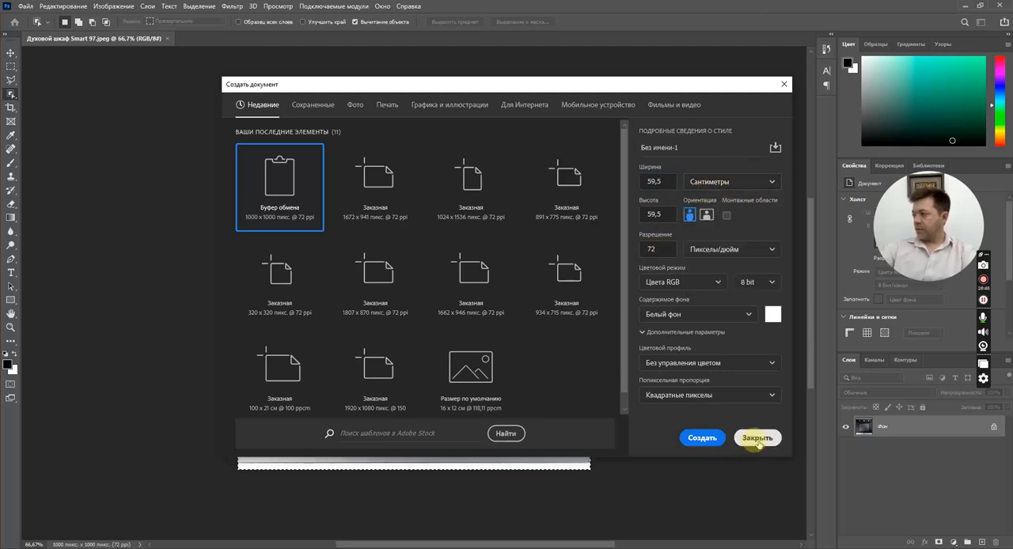
left_click(703, 441)
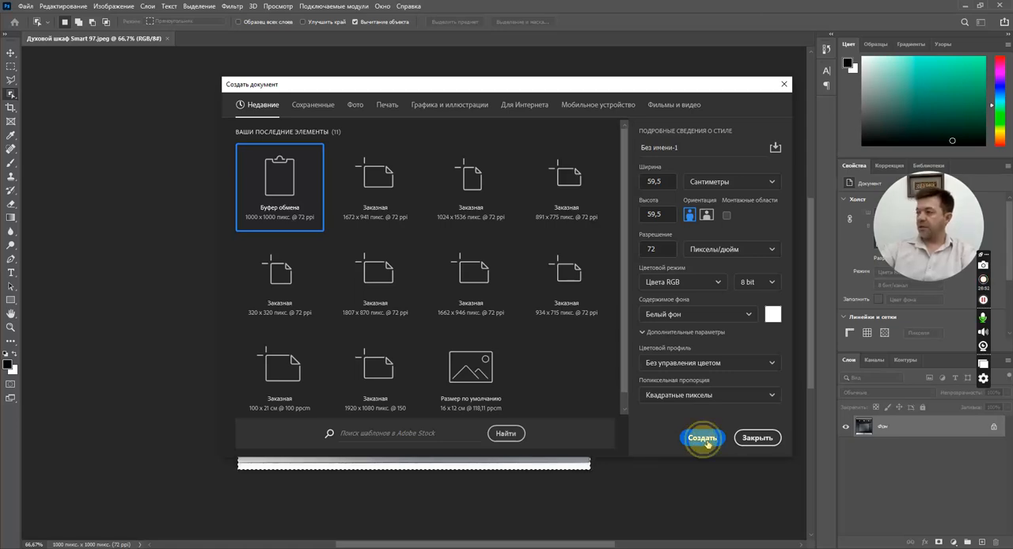
Try to paste the copied oven picture into the new blank document.
scroll(507, 347, "up", 1)
key("ctrl+v")
scroll(421, 304, "up", 1)
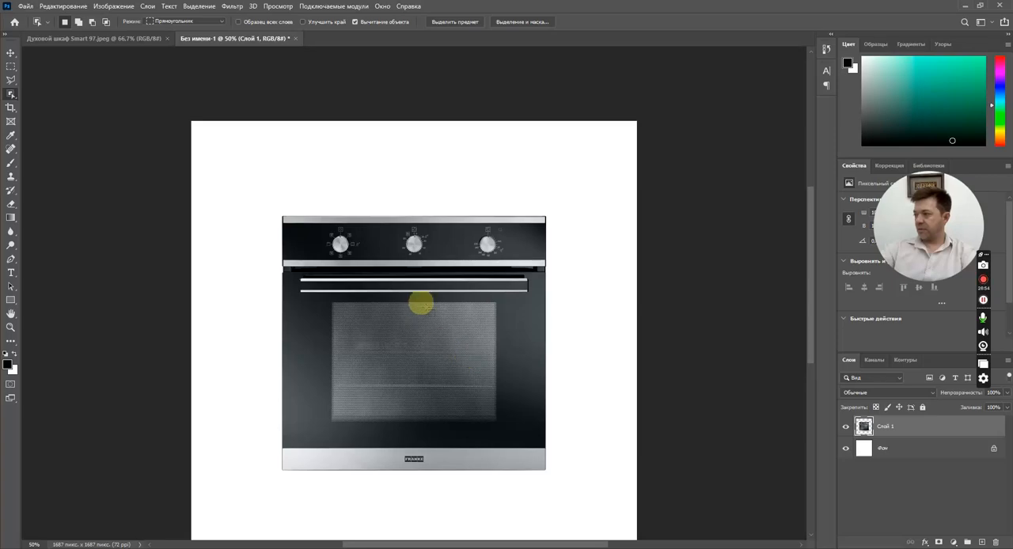
scroll(432, 310, "down", 2)
key("ctrl+z")
key("alt+Tab")
Copy the oven picture again, paste it into the blank document and show its transform frame.
key("alt+Tab")
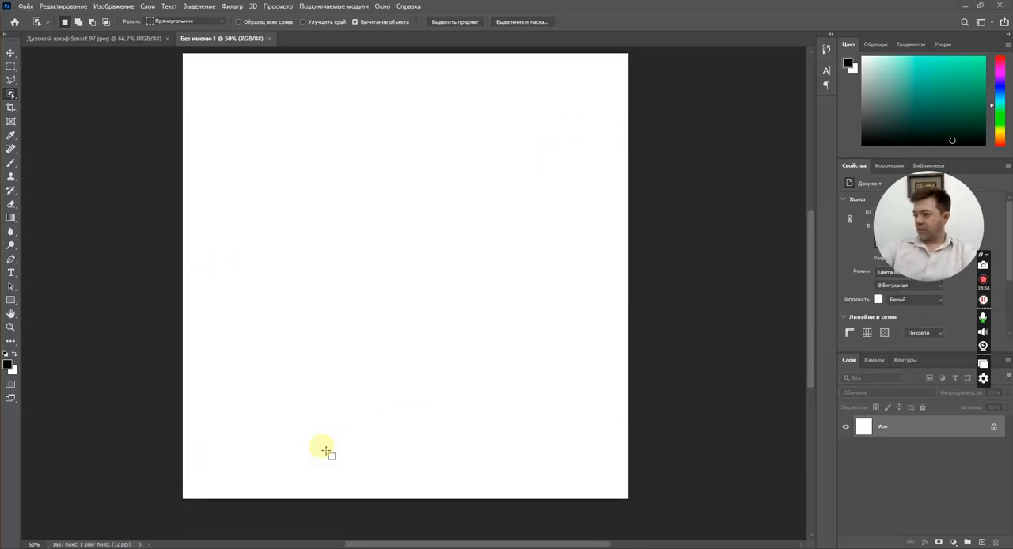
key("alt+Tab")
key("alt+Tab")
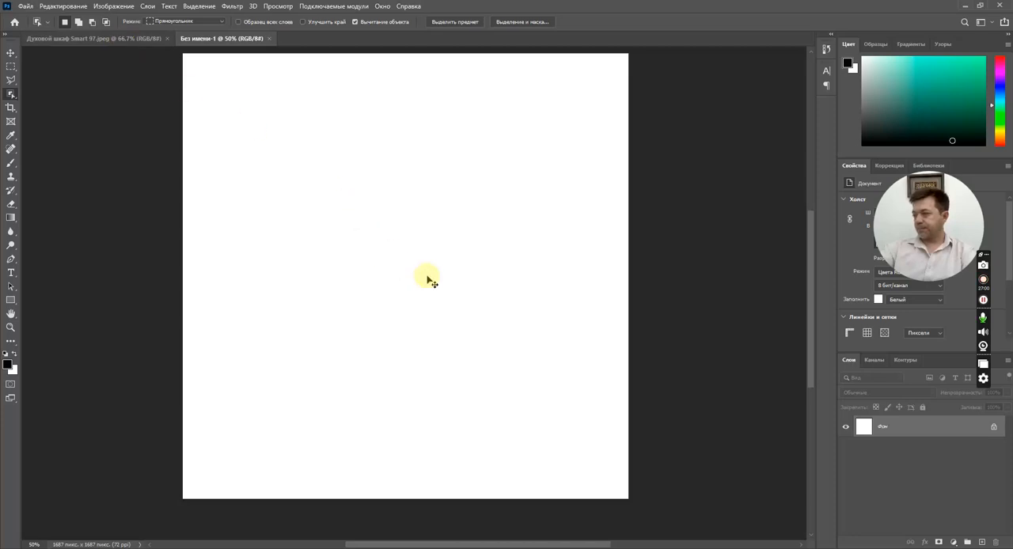
key("ctrl+v")
left_click(10, 52)
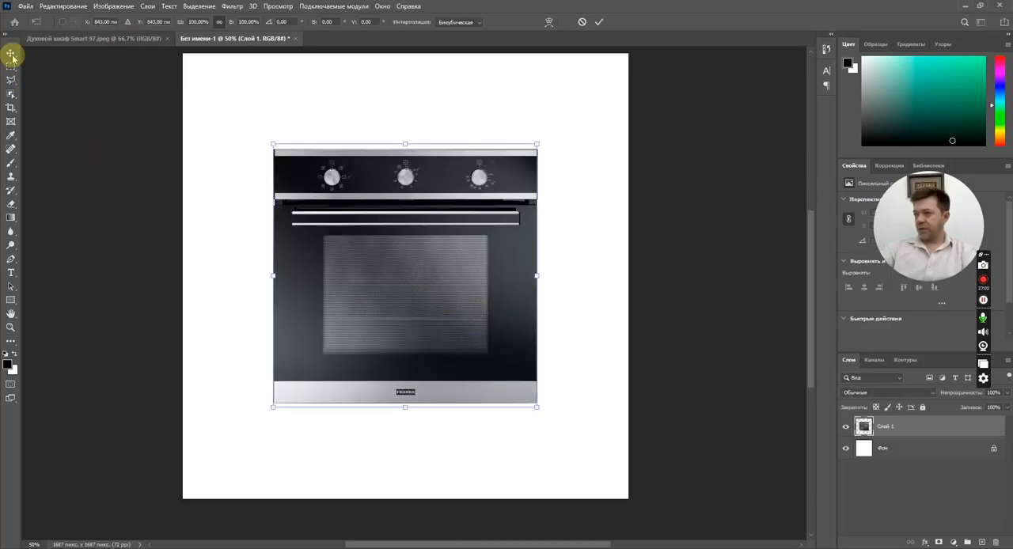
Scale the pasted oven picture to 169% width and 175,30% height about its centre so the oven fills the whole canvas.
left_click_drag(546, 409, 627, 497)
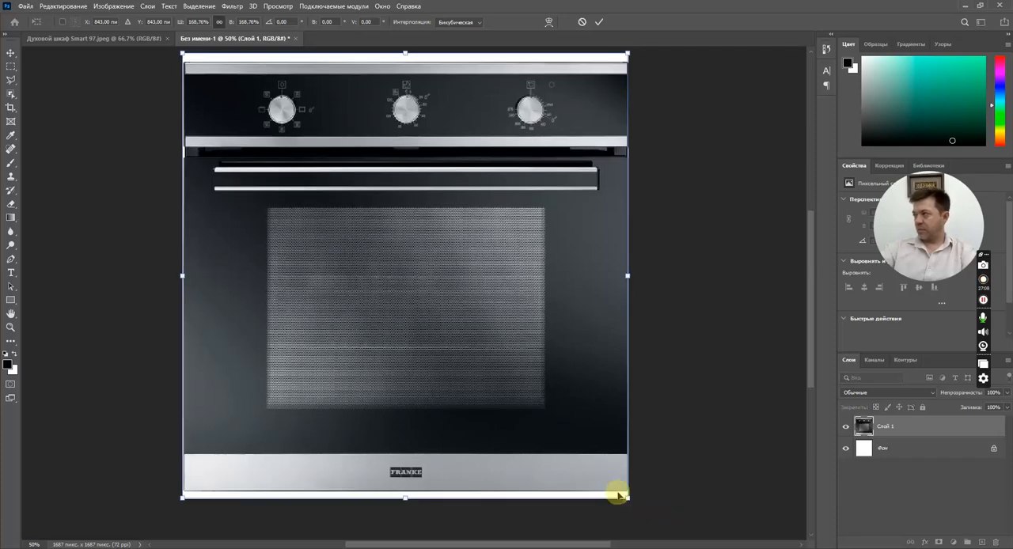
left_click_drag(392, 459, 418, 516)
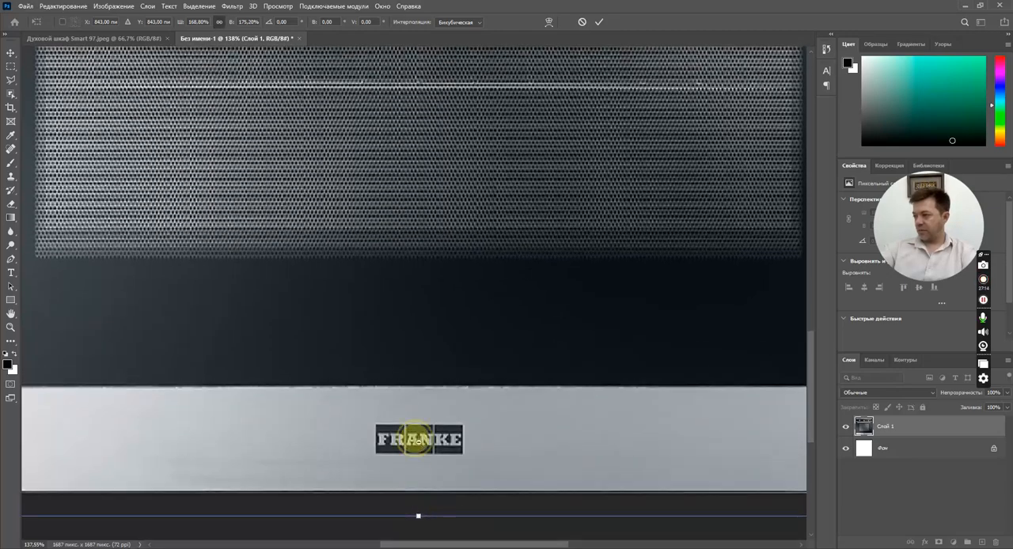
left_click_drag(419, 441, 369, 398, "ctrl")
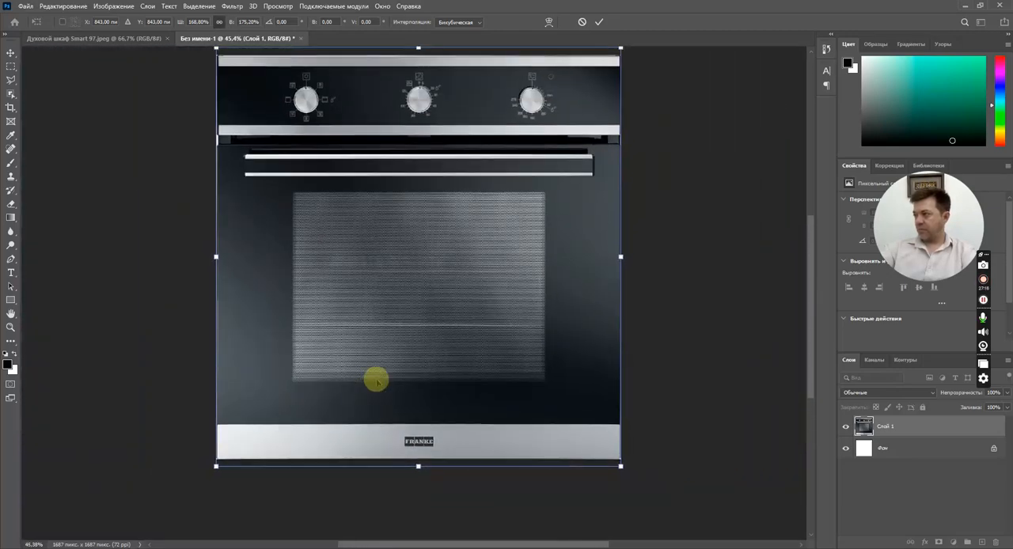
left_click_drag(620, 465, 767, 503, "ctrl")
left_click_drag(712, 471, 581, 248)
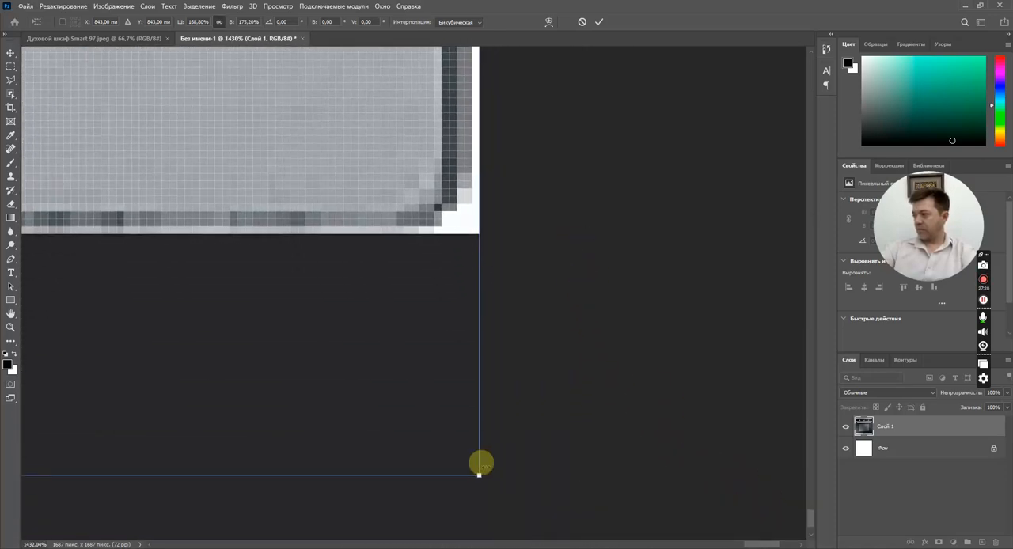
left_click_drag(478, 474, 486, 480)
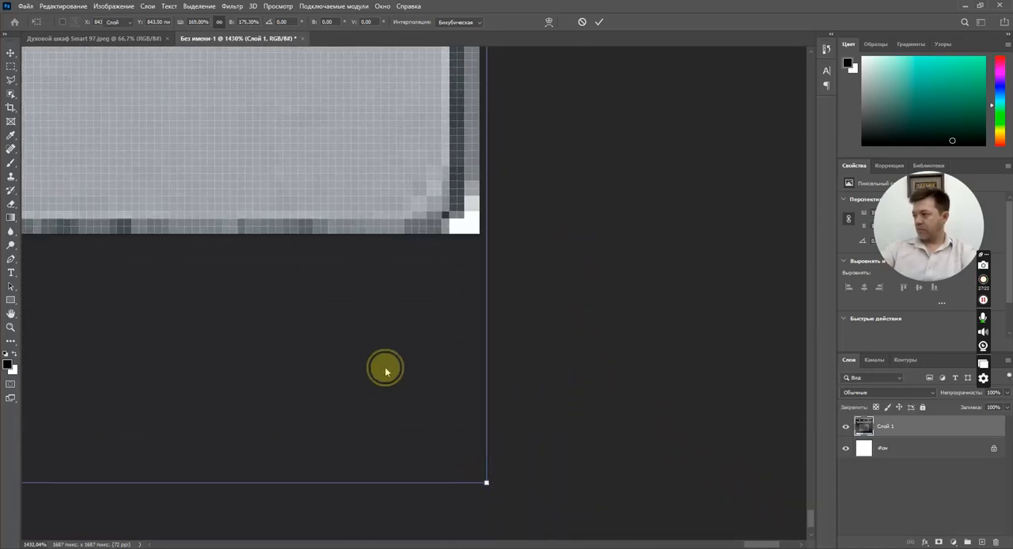
key("Return")
left_click_drag(424, 373, 290, 270, "ctrl")
left_click_drag(331, 278, 342, 370)
left_click(536, 289)
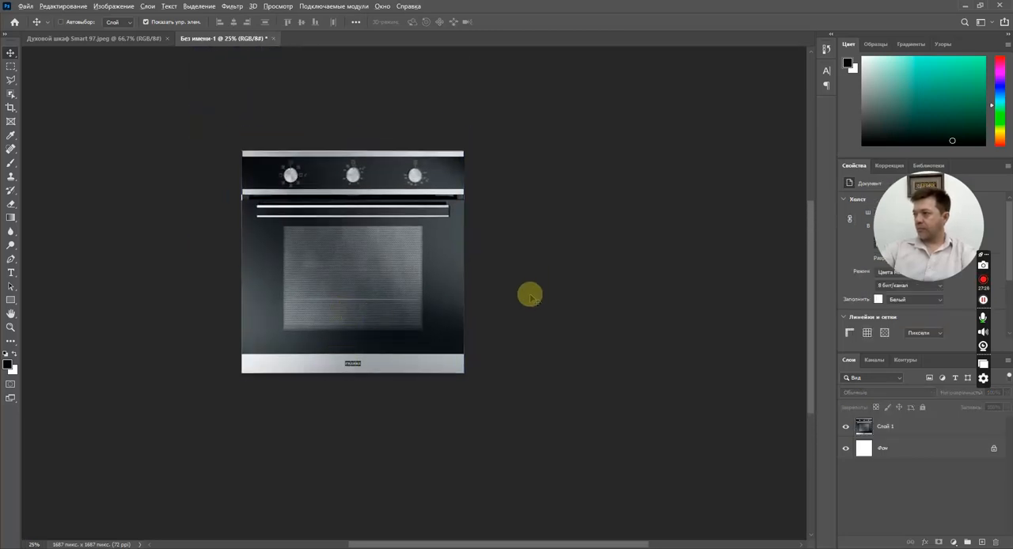
Start saving the picture for web as an optimized JPEG in the #_Текстуры\Прочее\Техника для кухни folder.
key("ctrl+alt+shift+s")
left_click(638, 437)
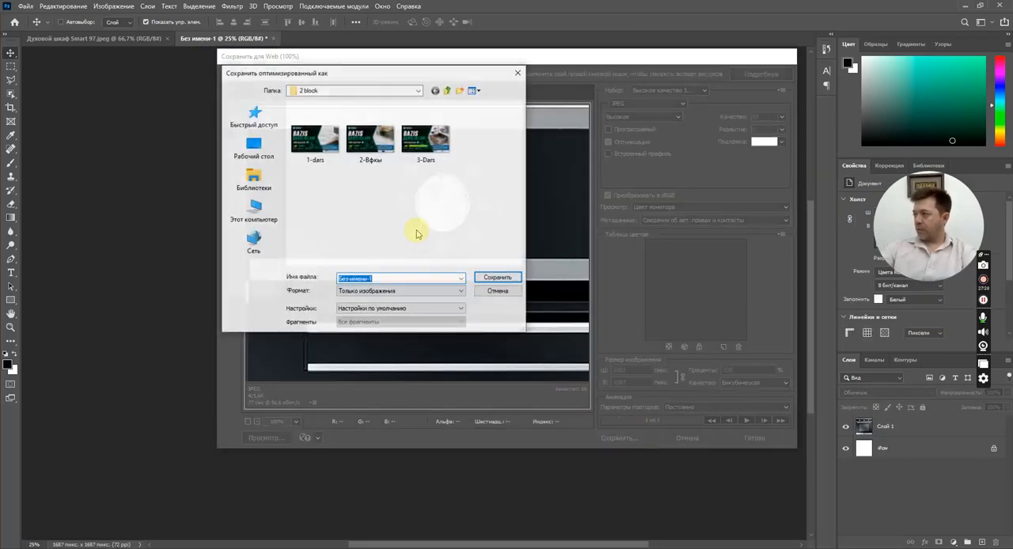
left_click(253, 166)
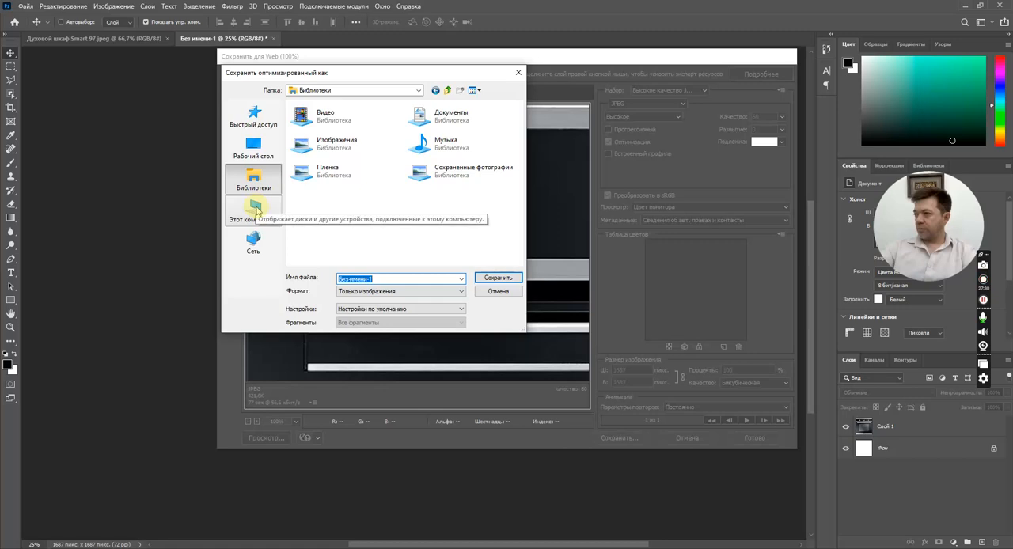
double_click(423, 112)
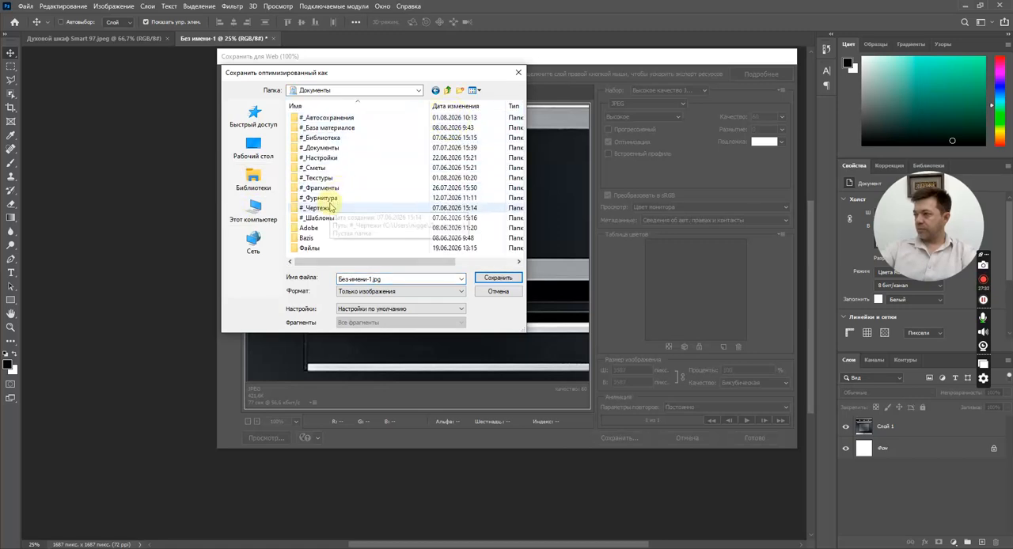
double_click(331, 178)
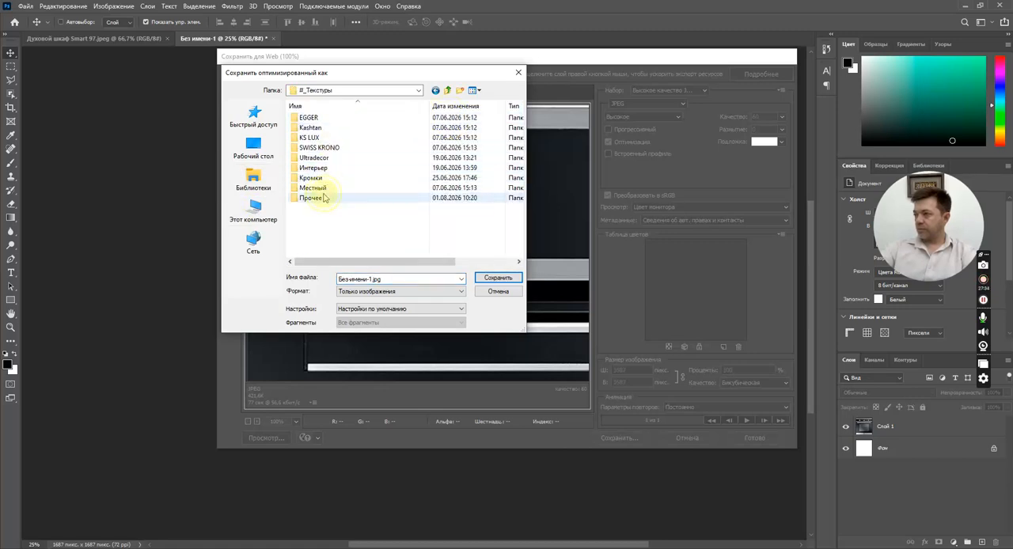
double_click(320, 197)
left_click(311, 117)
double_click(310, 117)
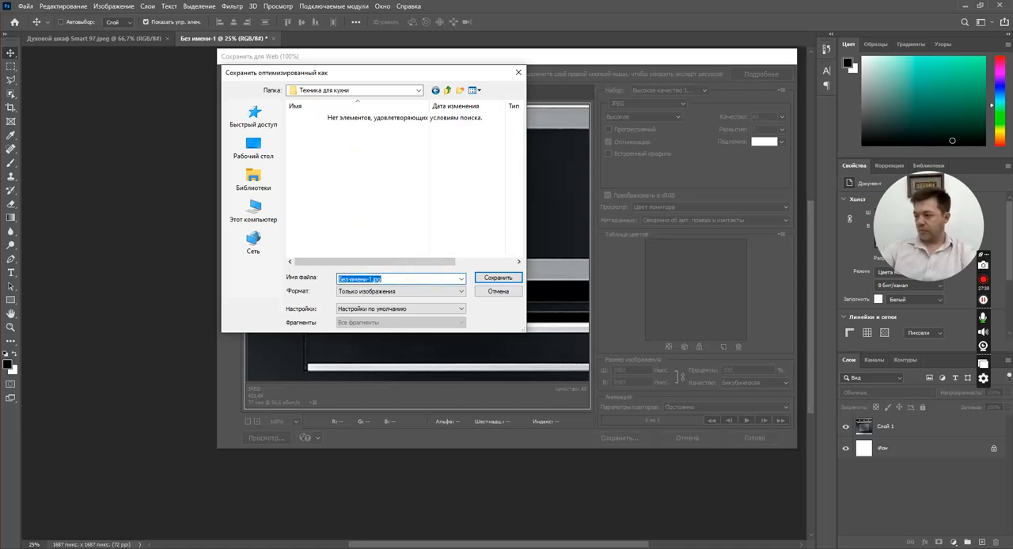
Reuse the existing oven picture's name and save the JPEG as Духовой шкаф Smart 97-595-595.
left_click(402, 548)
key("F2")
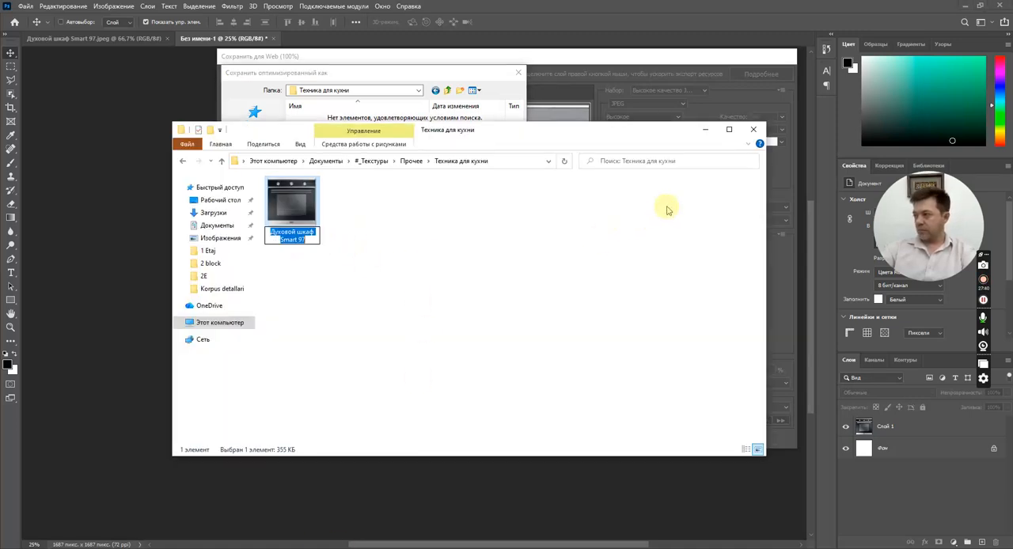
left_click(709, 131)
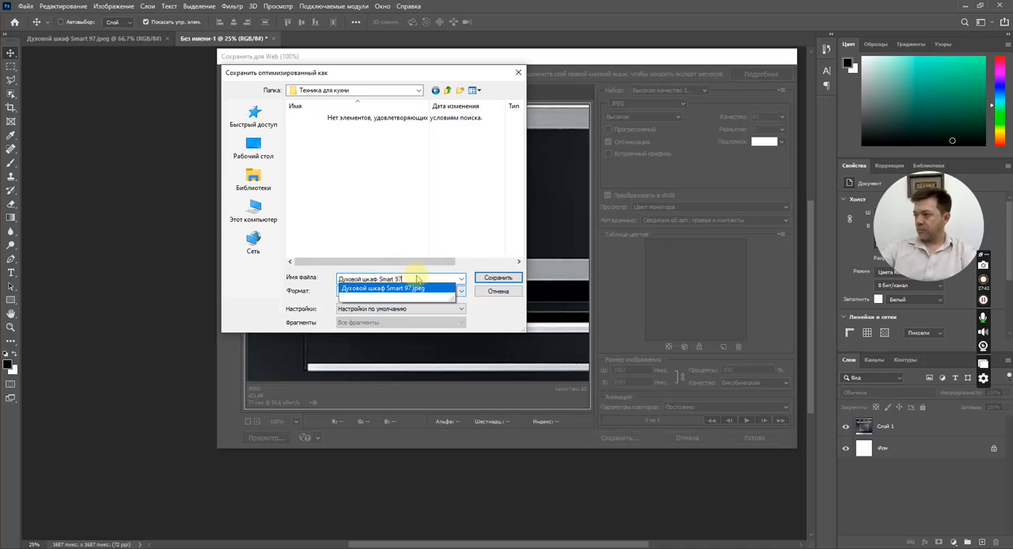
type("-595-5")
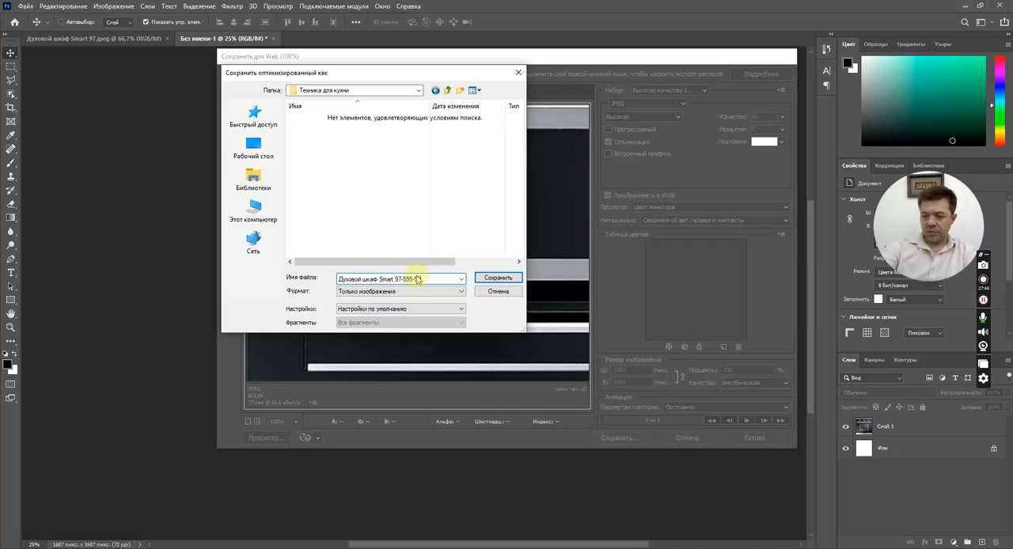
key("Return")
left_click(517, 226)
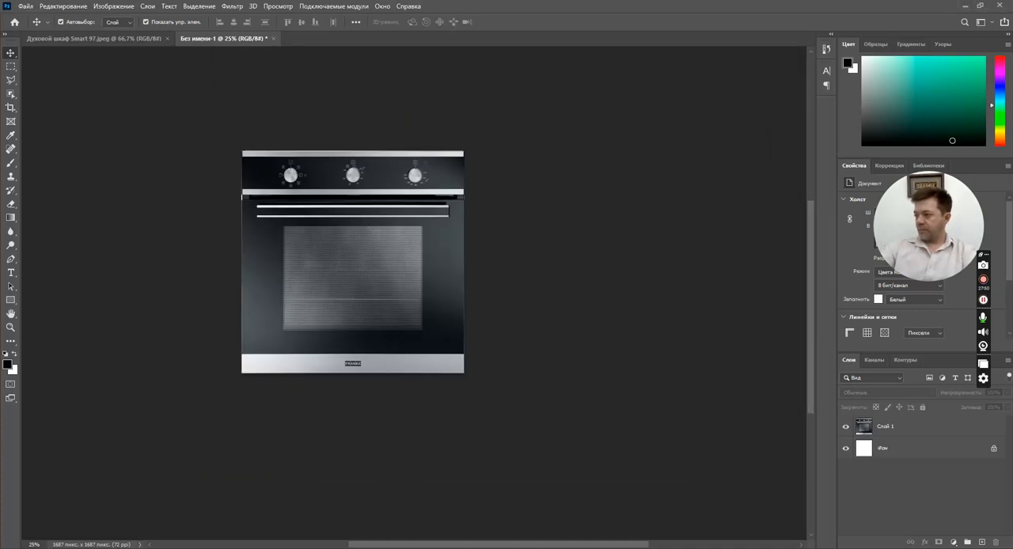
Switch to БАЗИС-Мебельщик and assign the material Серый металл (-112) to the oven body, accepting its zero thickness.
key("alt+Tab")
left_click(513, 270)
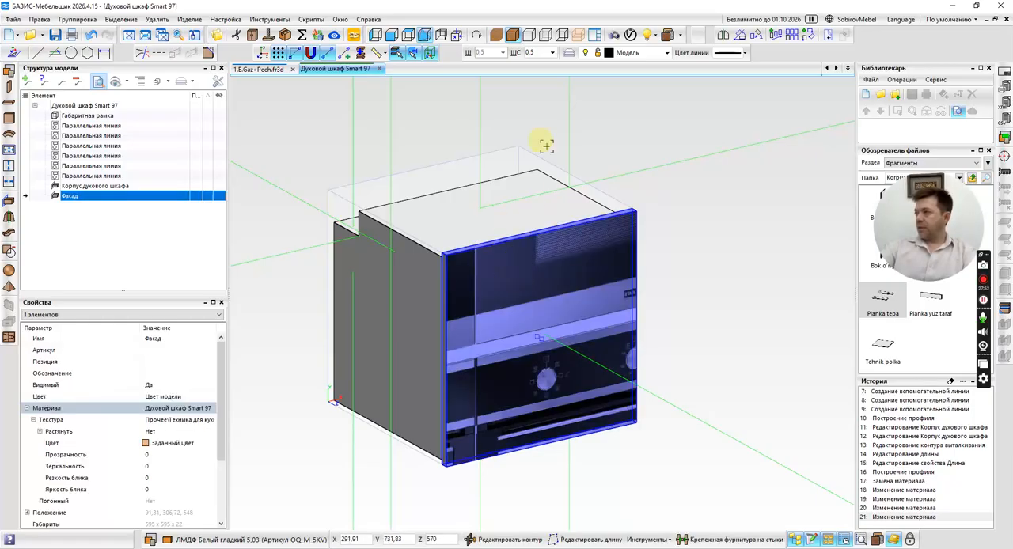
left_click(547, 145)
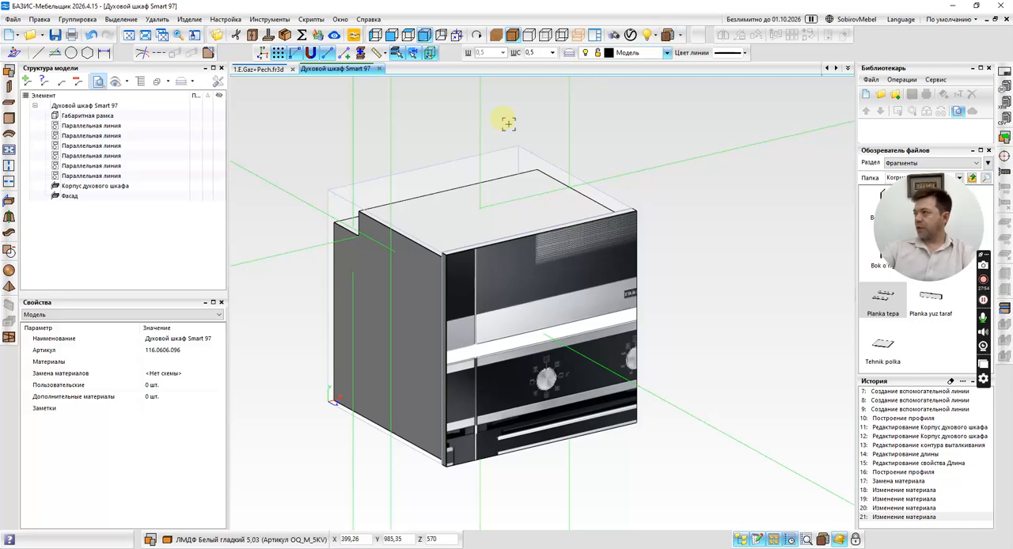
left_click(410, 198)
left_click(207, 408)
left_click(209, 409)
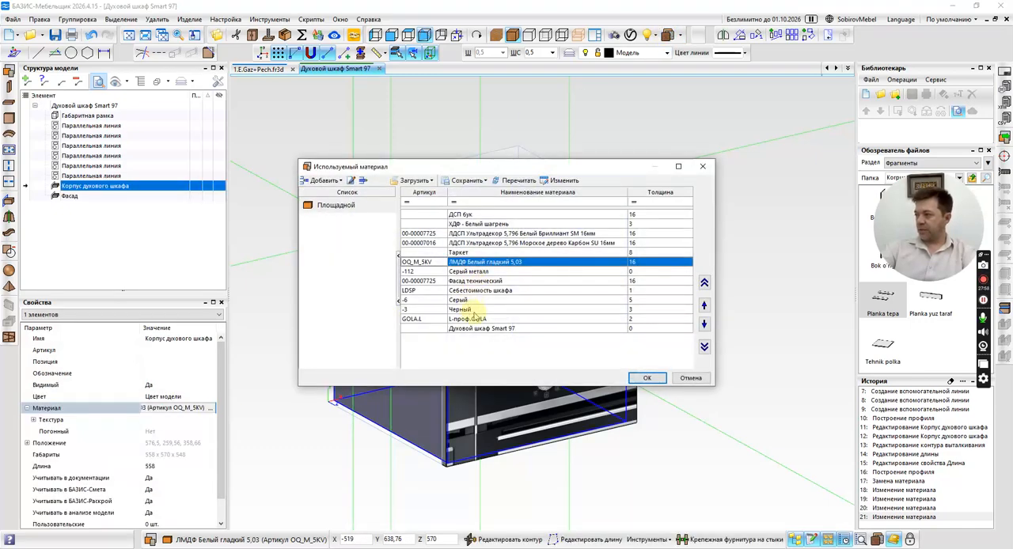
left_click(475, 272)
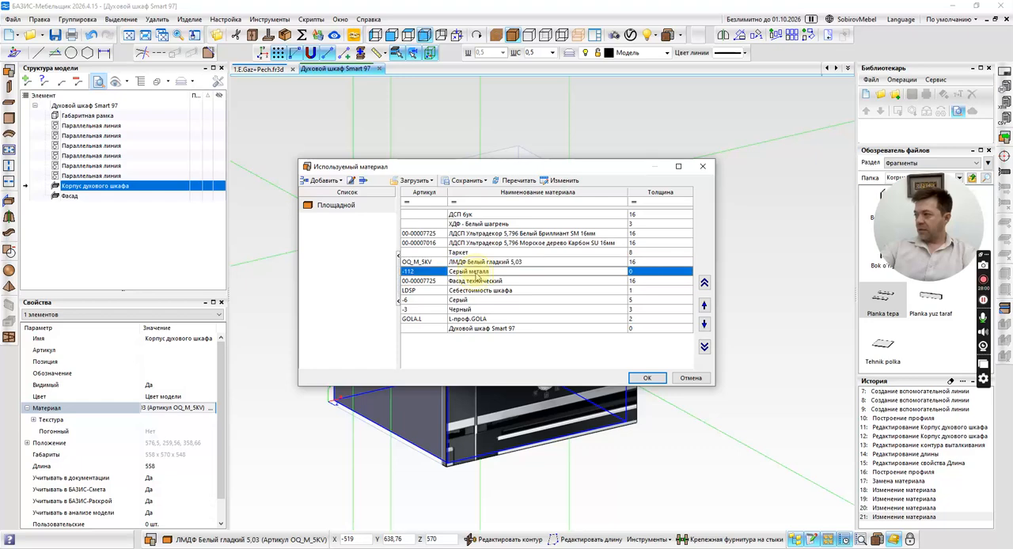
left_click(647, 378)
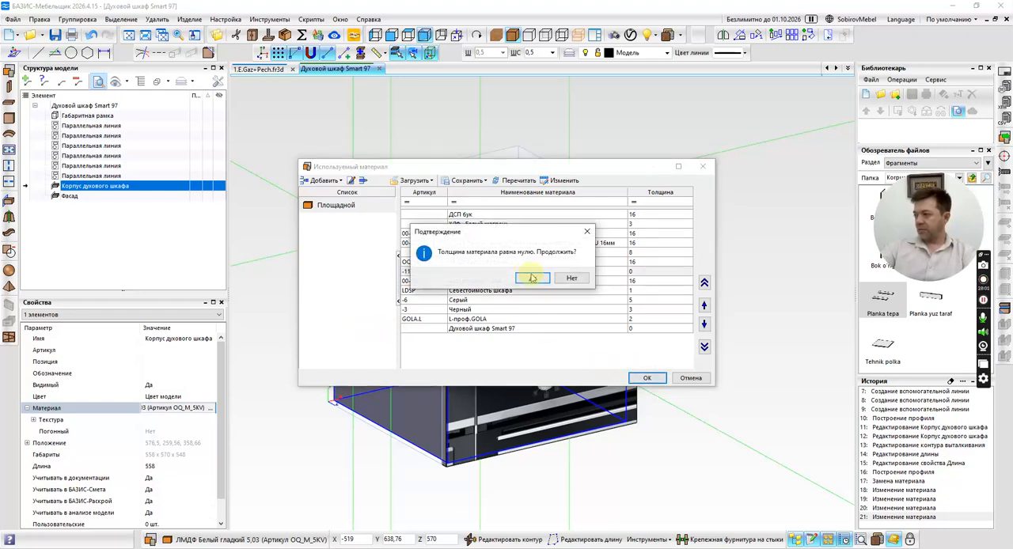
left_click(532, 277)
left_click(311, 273)
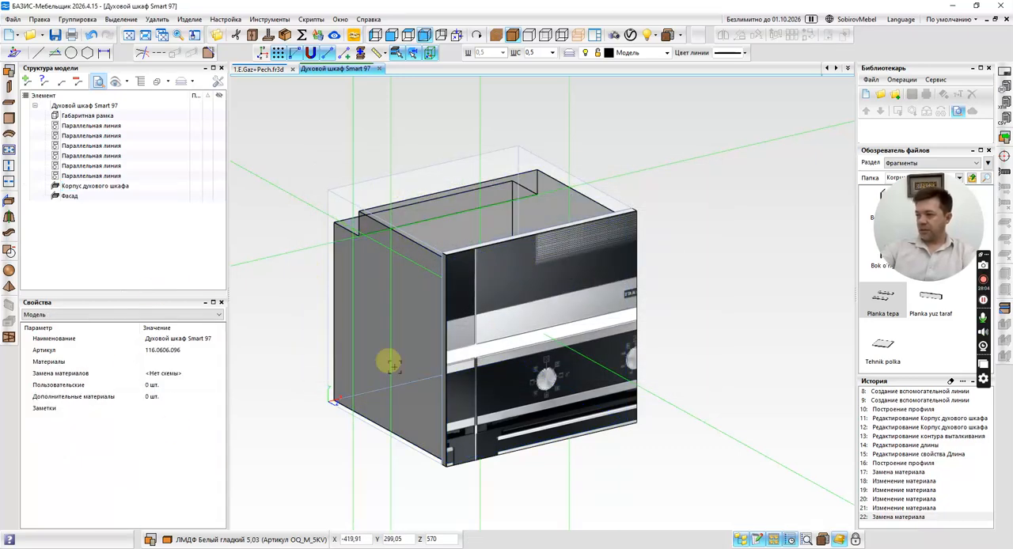
left_click(509, 321)
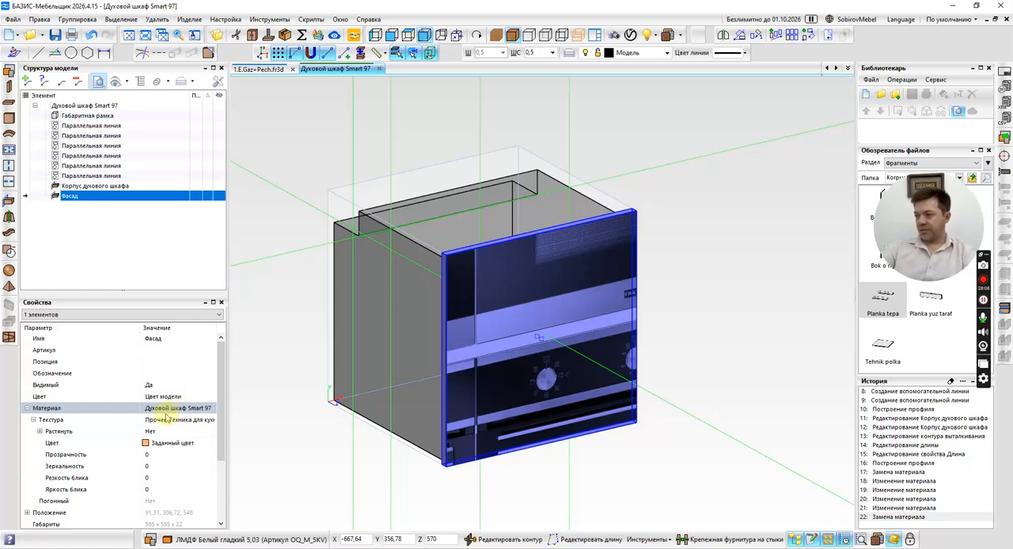
left_click(190, 19)
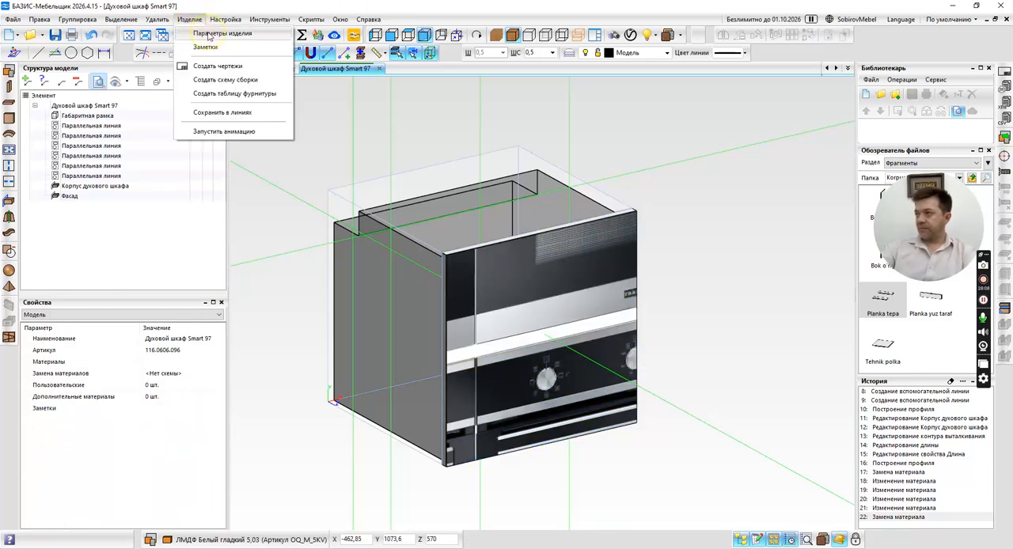
left_click(226, 32)
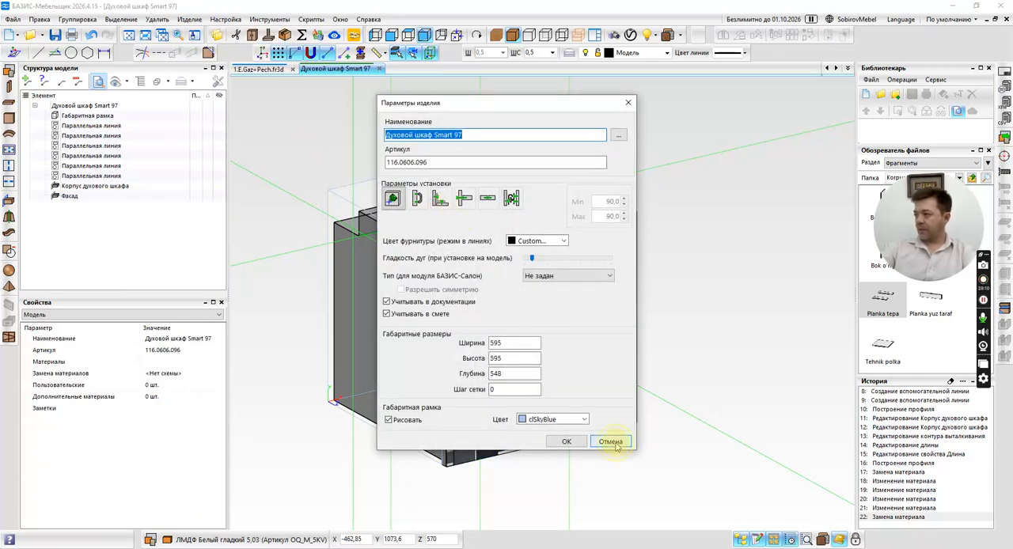
left_click(610, 442)
Replace the facade material's texture with the resized oven picture and apply the Растянуть option.
left_click(533, 335)
left_click(552, 251)
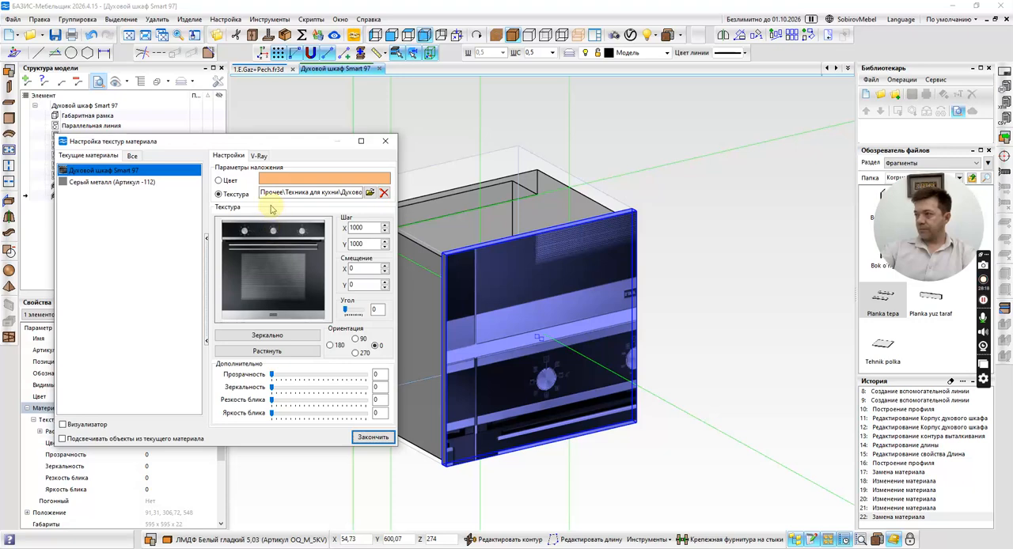
left_click(370, 192)
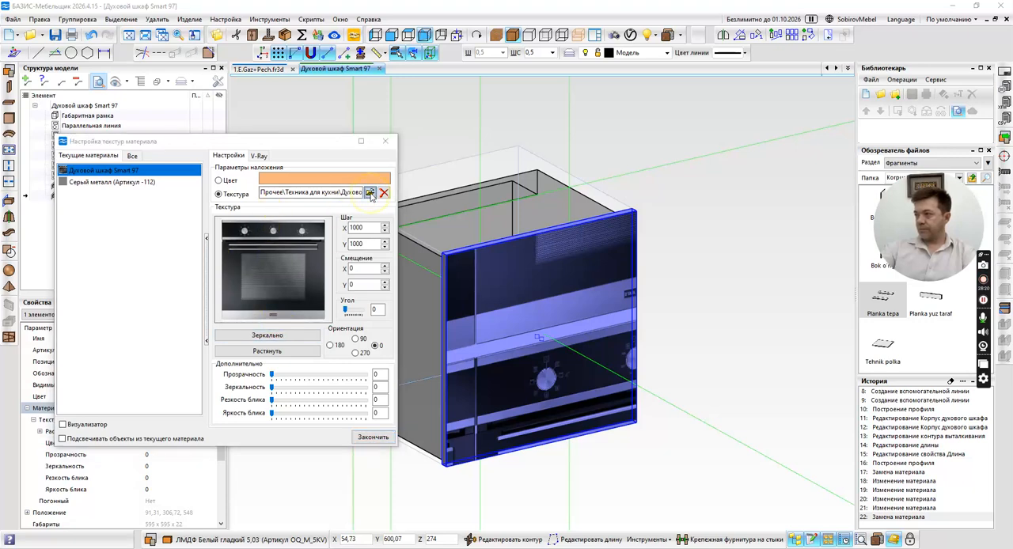
double_click(499, 357)
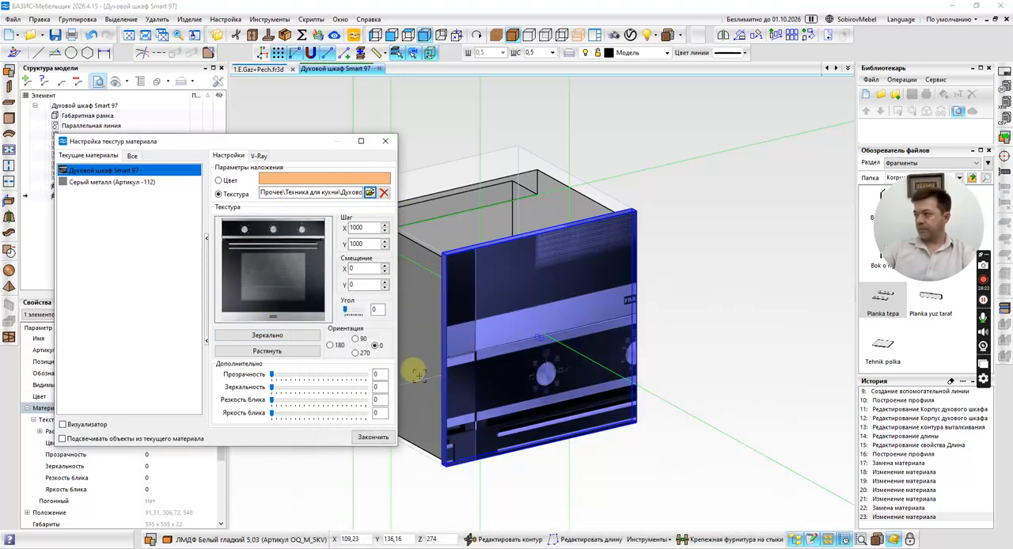
left_click(276, 353)
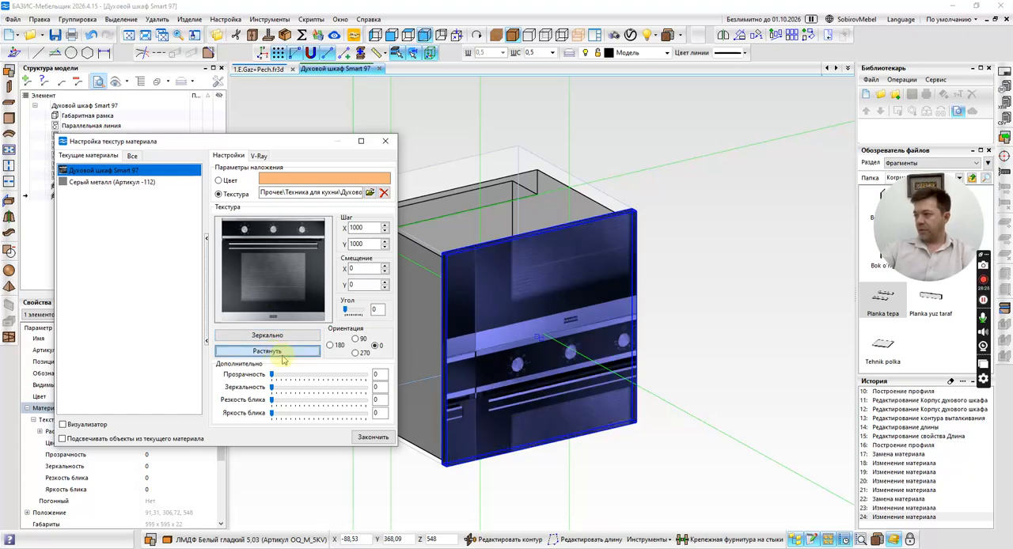
left_click(373, 437)
left_click(189, 19)
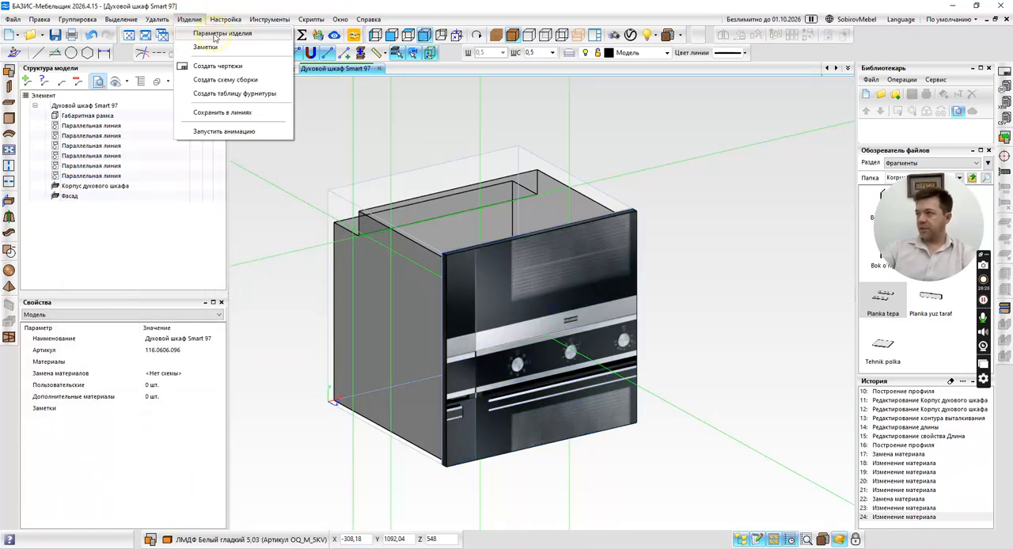
left_click(213, 33)
left_click(628, 104)
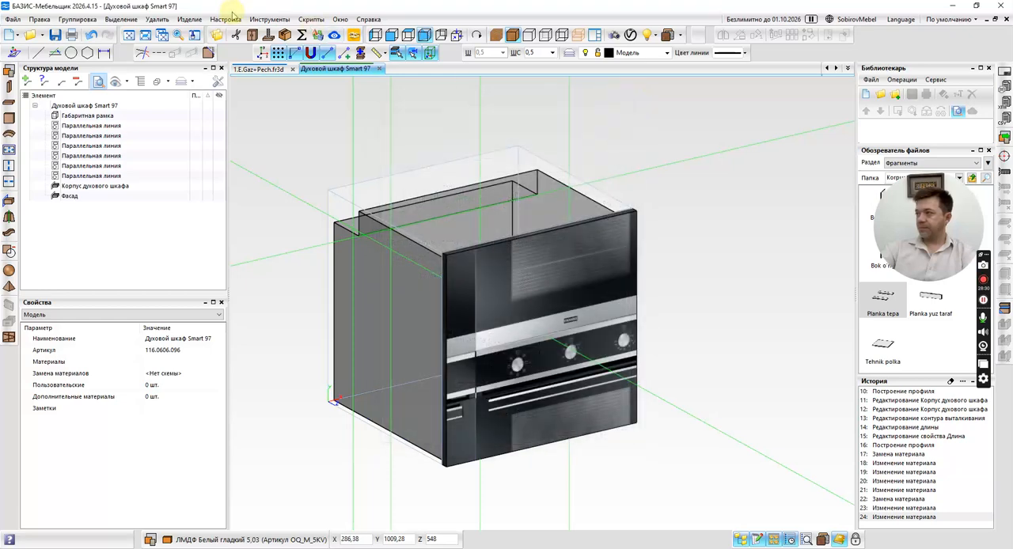
In the material database, replace the texture of the material Духовой шкаф Smart 97 with the picture Духовой-шкаф-Smart-97-595-595.
left_click(229, 19)
left_click(248, 72)
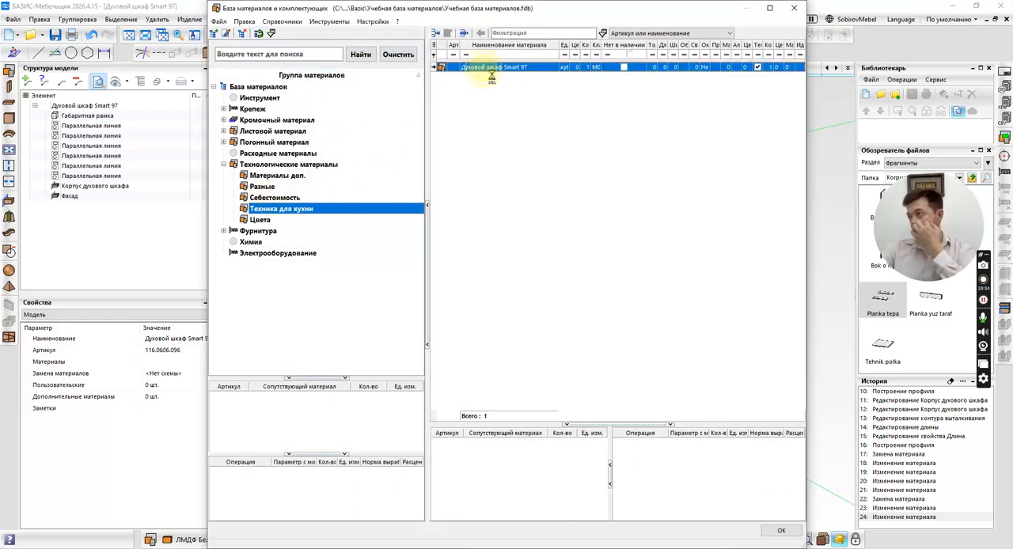
right_click(485, 68)
left_click(515, 98)
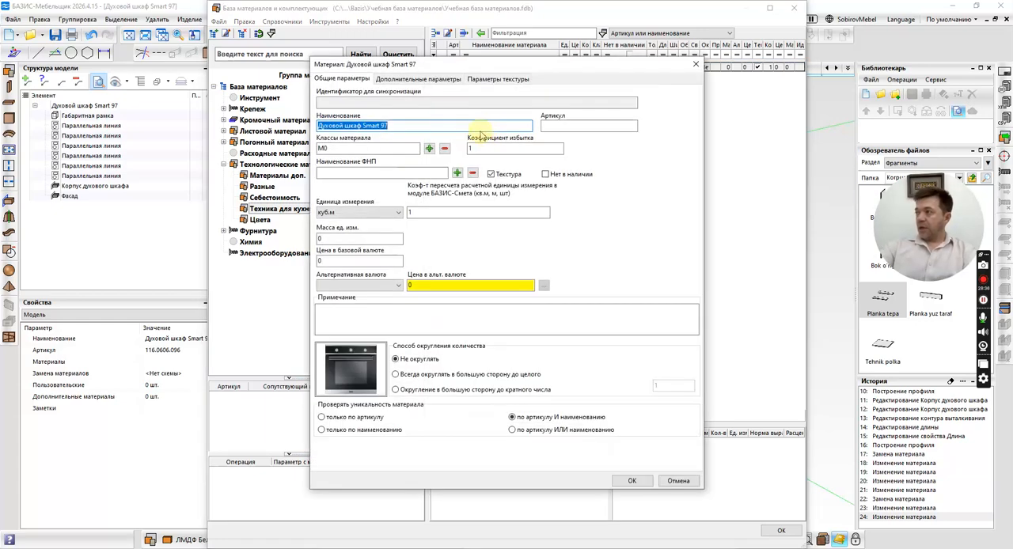
left_click(498, 80)
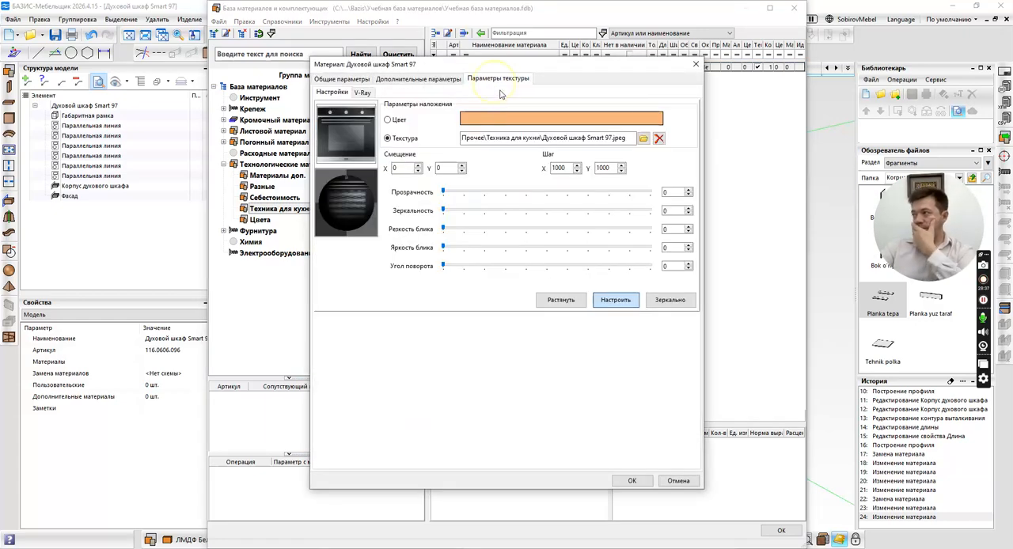
left_click(644, 139)
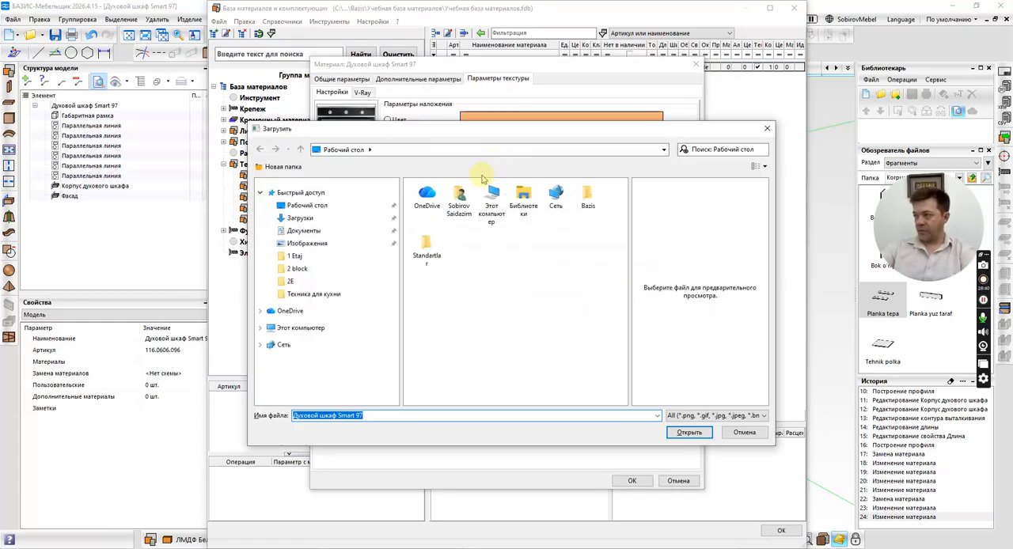
left_click(313, 294)
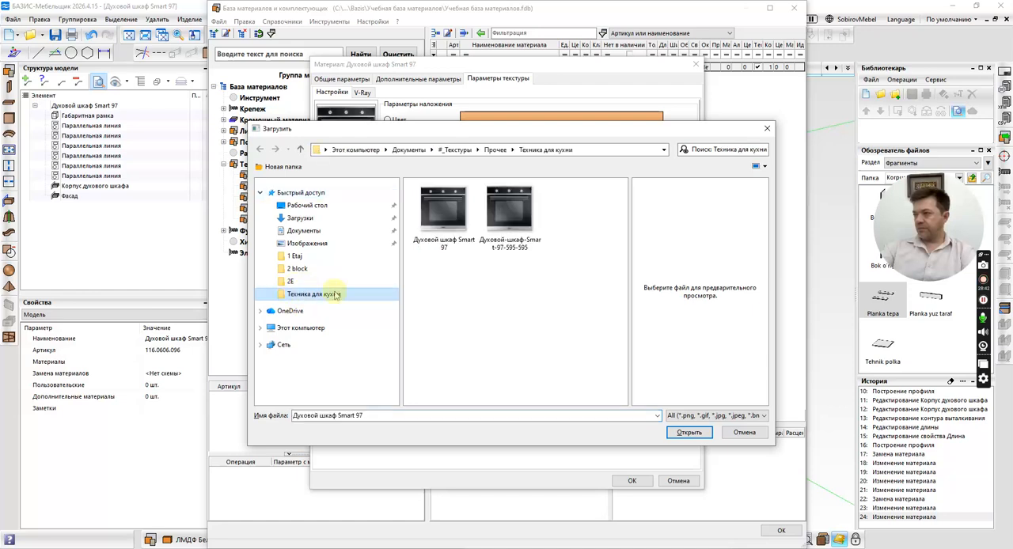
double_click(496, 221)
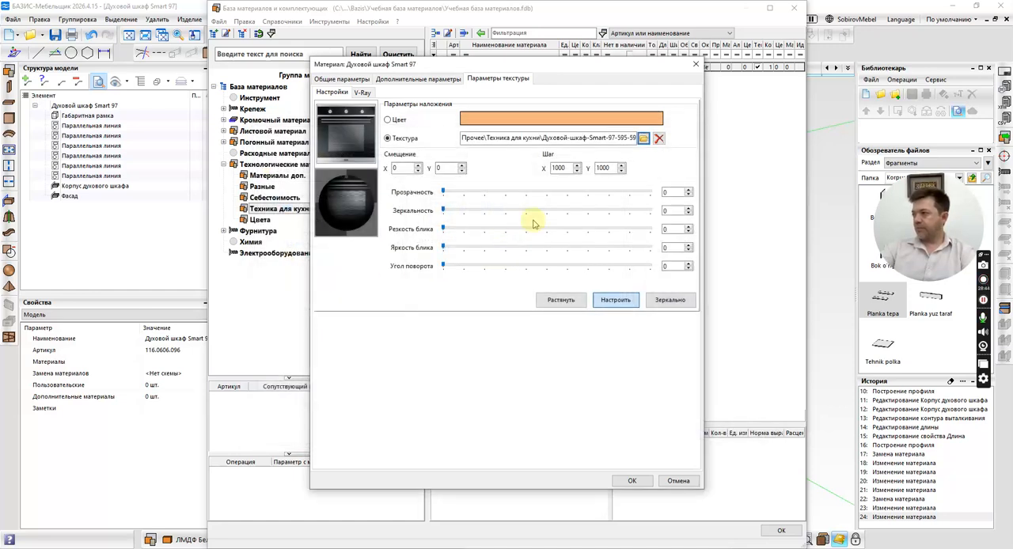
Set the material's texture step to 595 in X and Y, Зеркальность to 33, Резкость блика to 31 and Яркость блика to 15.
double_click(567, 167)
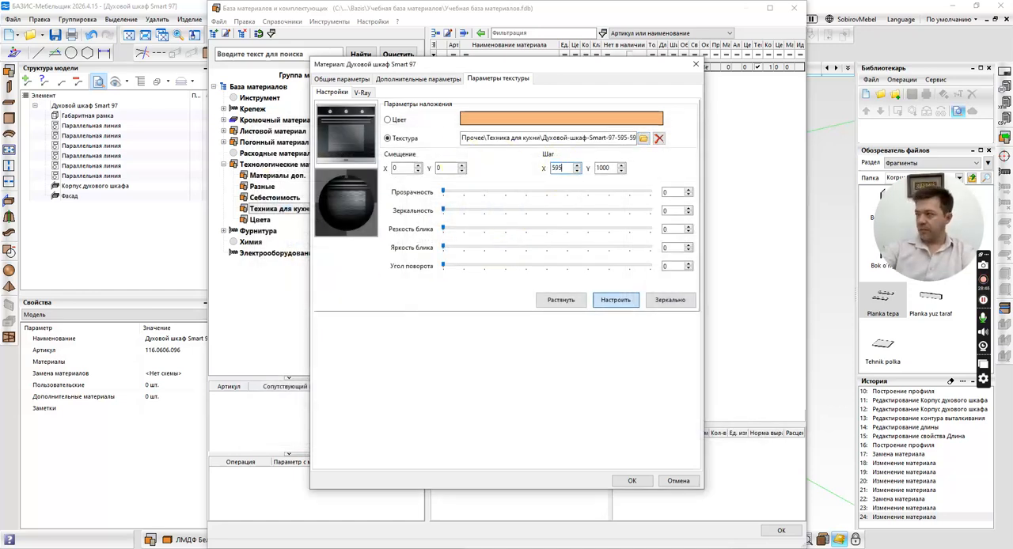
type("595")
double_click(606, 168)
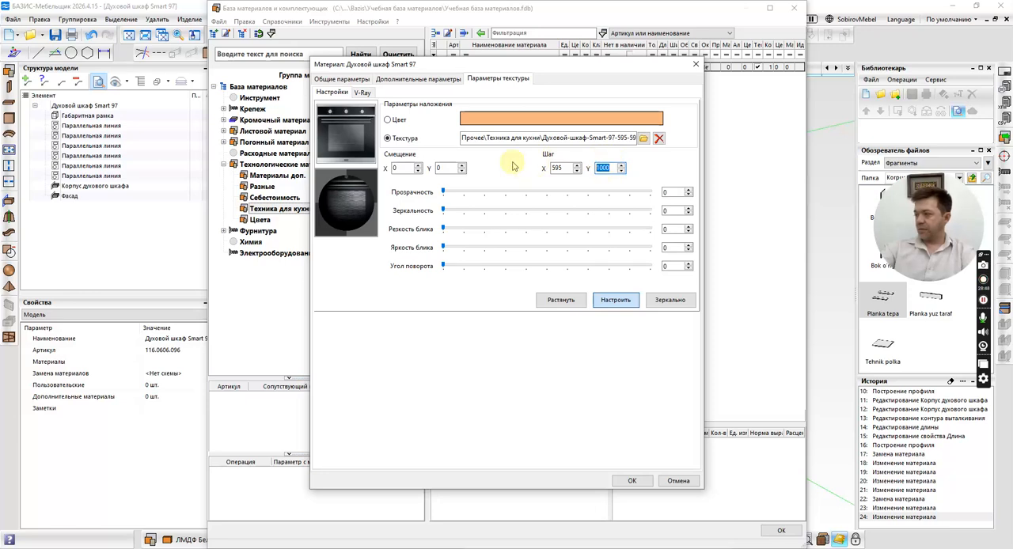
type("595")
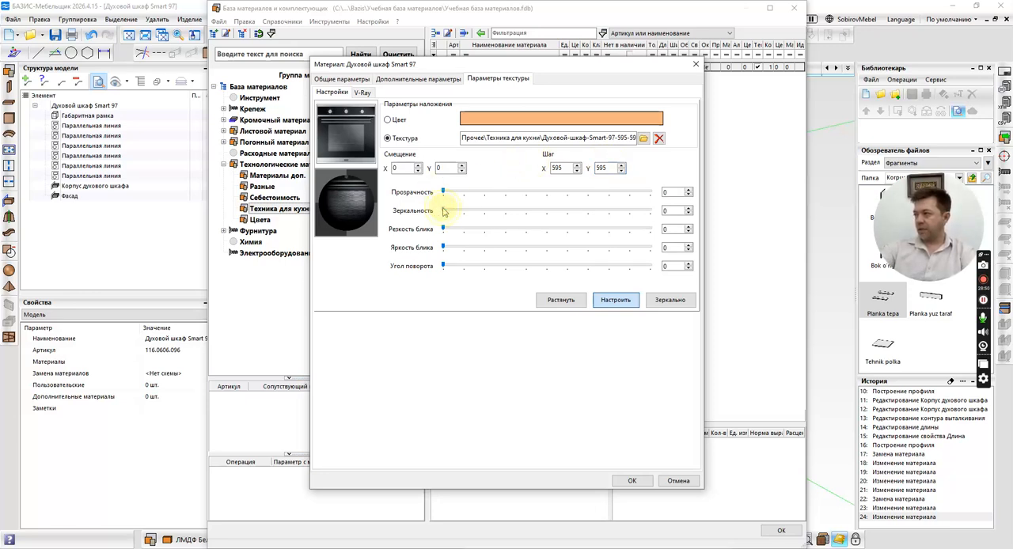
left_click(505, 231)
left_click(506, 232)
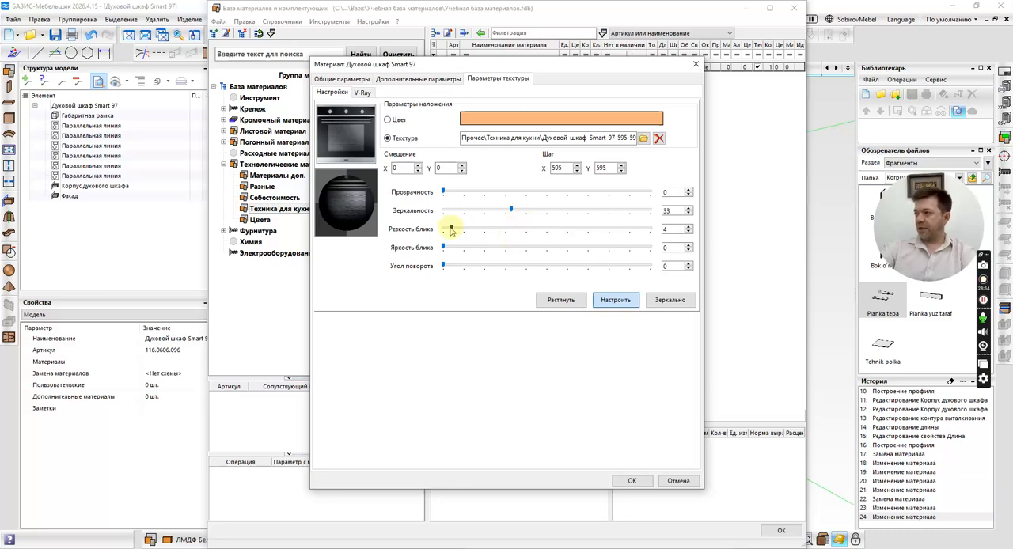
left_click_drag(451, 229, 508, 229)
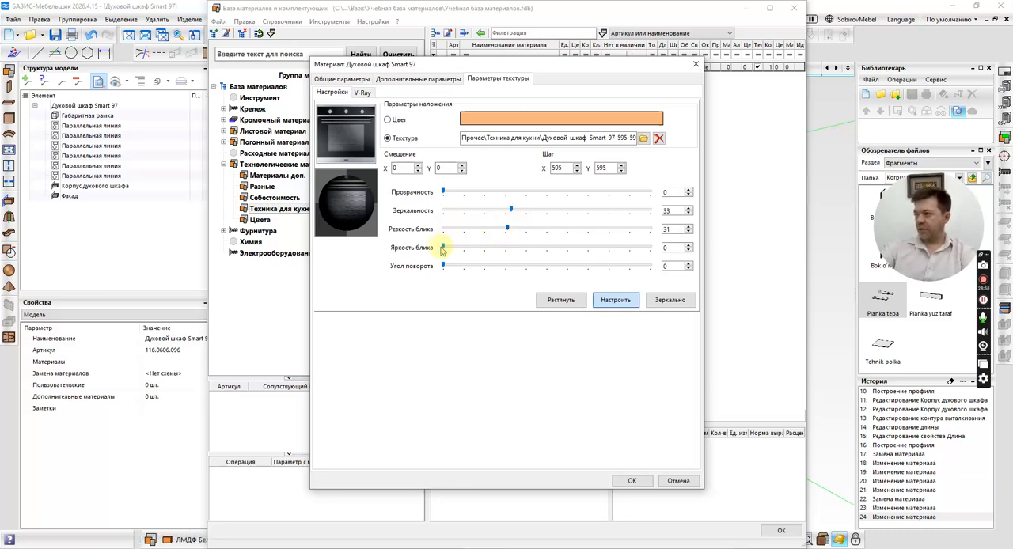
left_click_drag(443, 248, 474, 247)
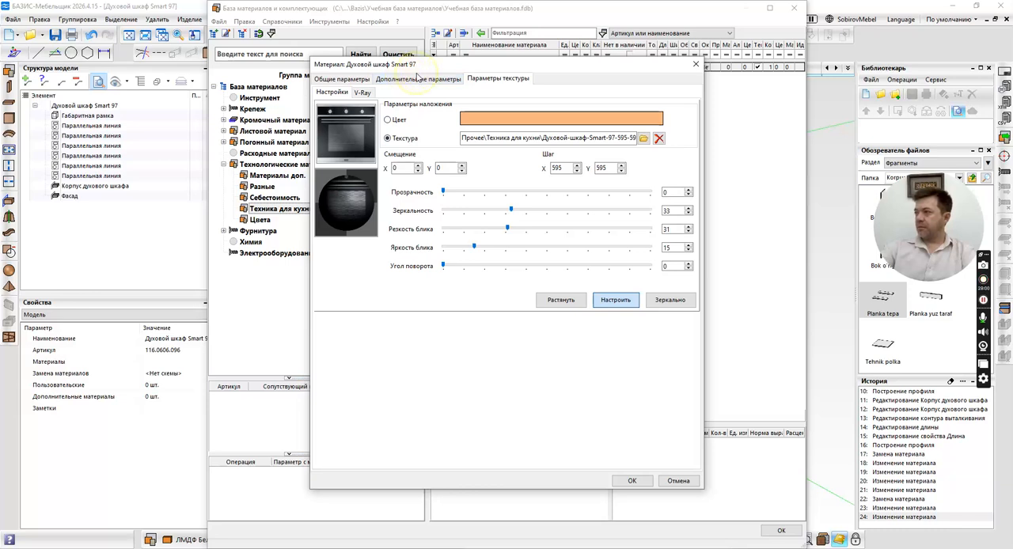
Set the material's maximum length and width to 595 and Обозначение to Духовой шкаф, then save it and close the material database.
left_click(412, 78)
double_click(356, 116)
left_click(362, 115)
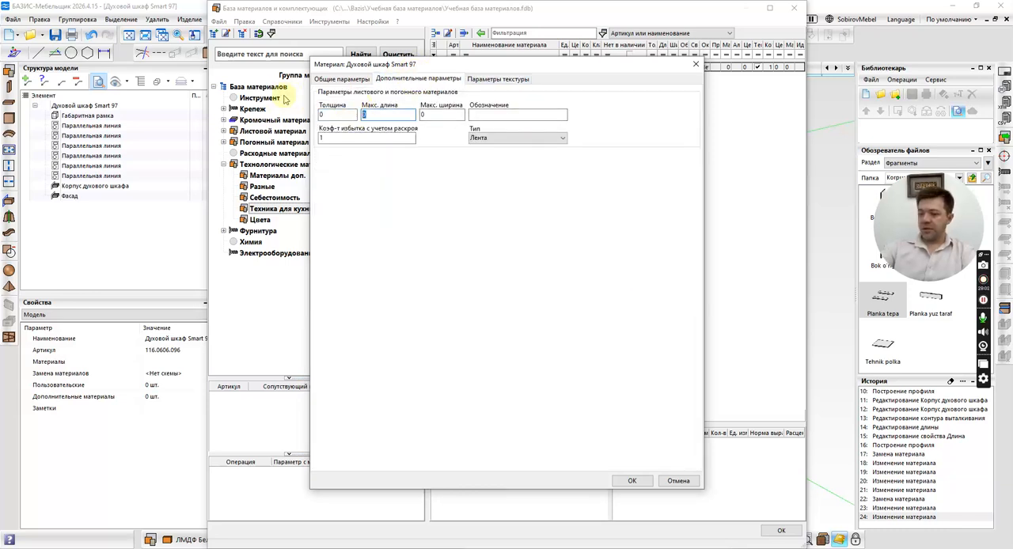
left_click(441, 114)
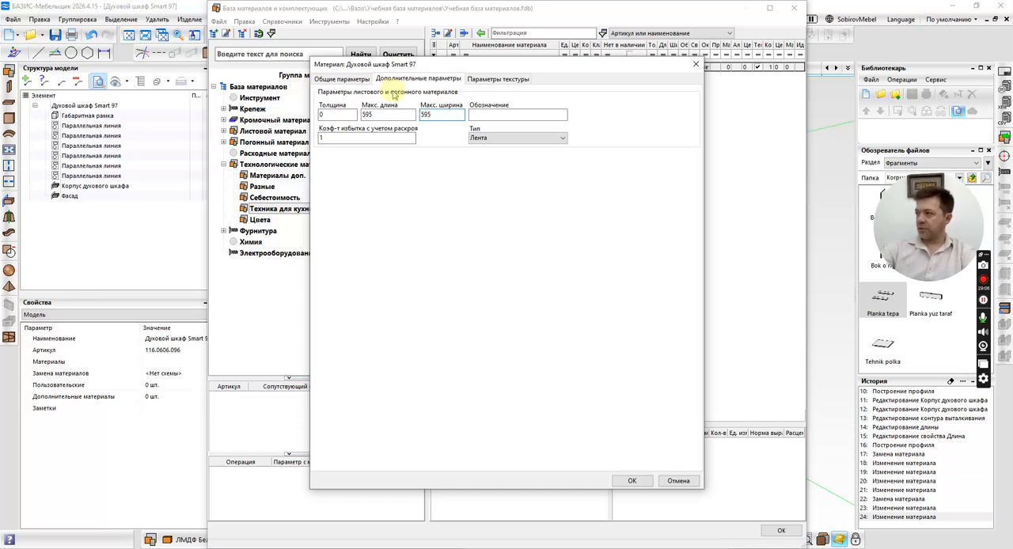
left_click(333, 116)
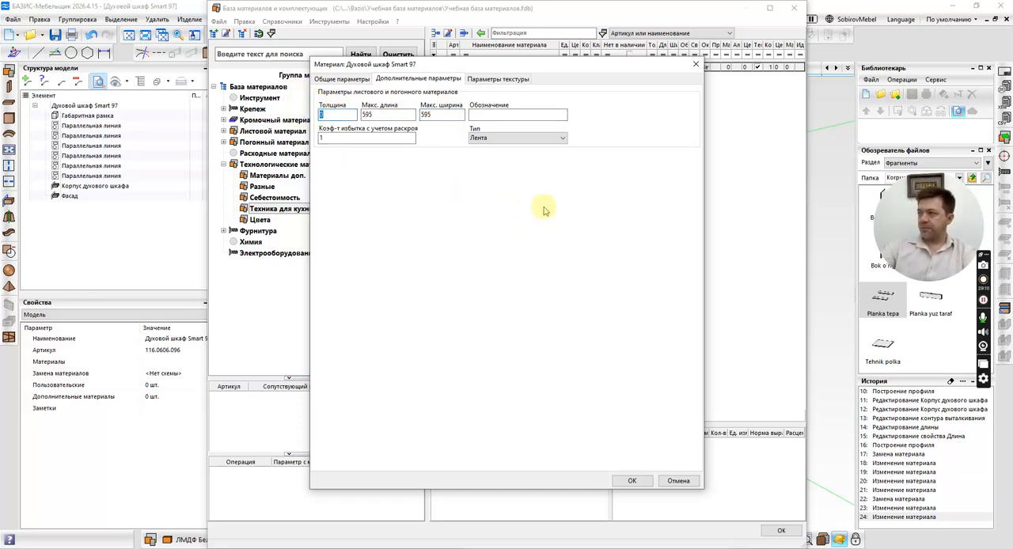
left_click(515, 115)
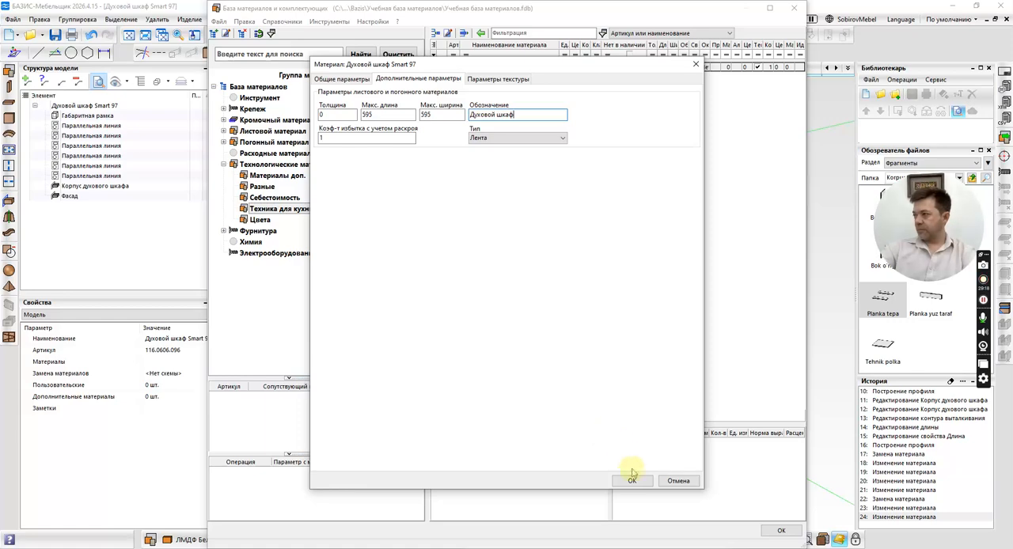
left_click(509, 80)
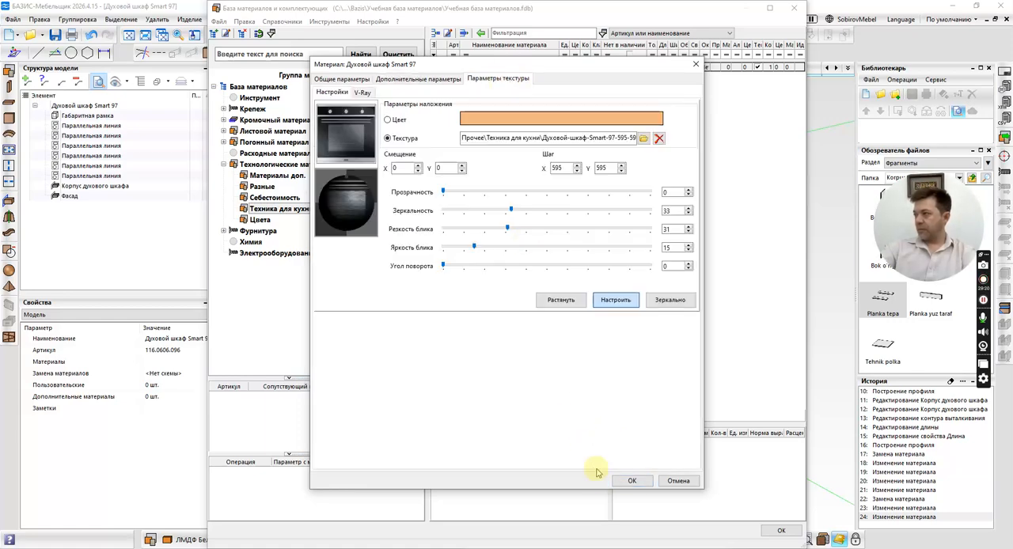
left_click(637, 481)
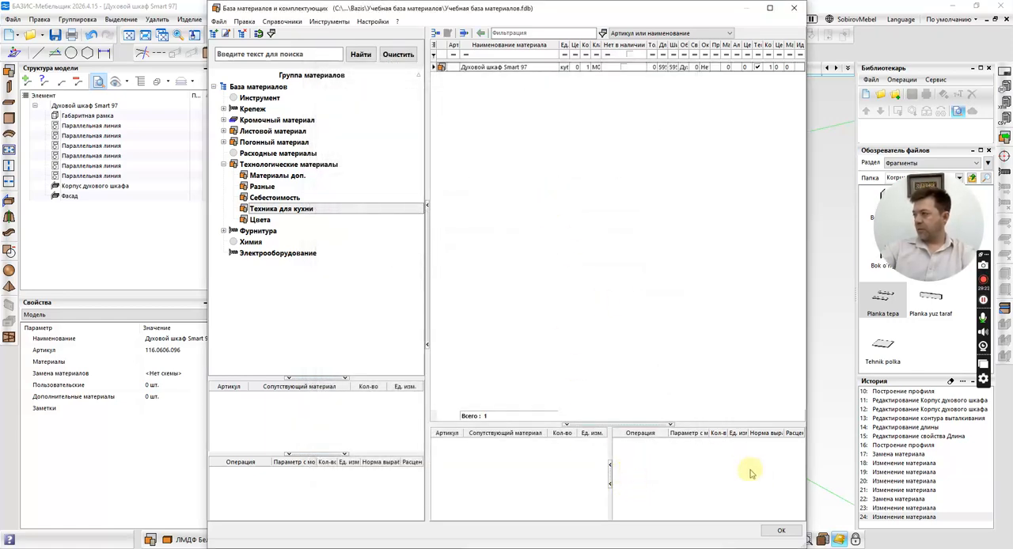
left_click(781, 531)
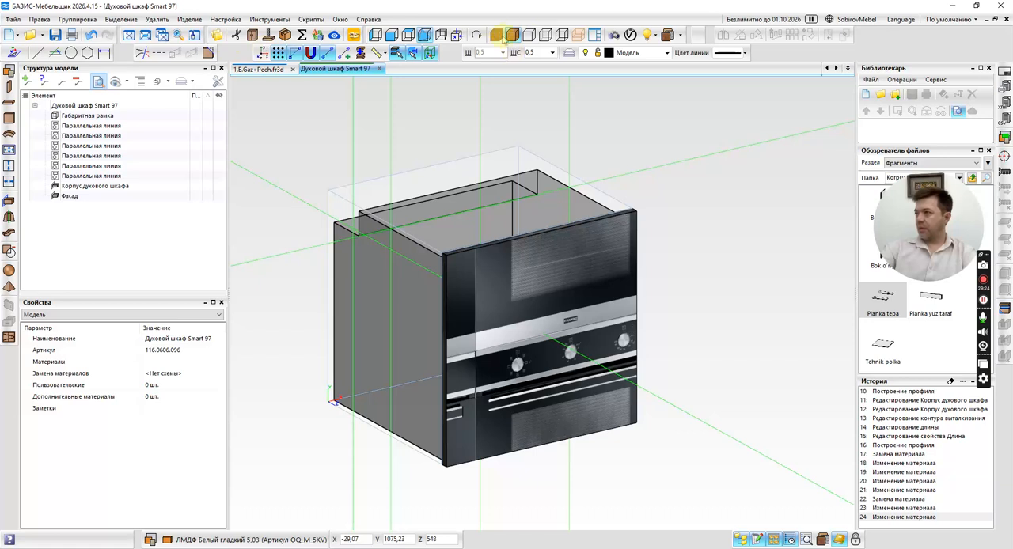
Open the texture settings for the oven facade and update the material Духовой шкаф Smart 97 from the material database.
double_click(566, 252)
right_click(105, 171)
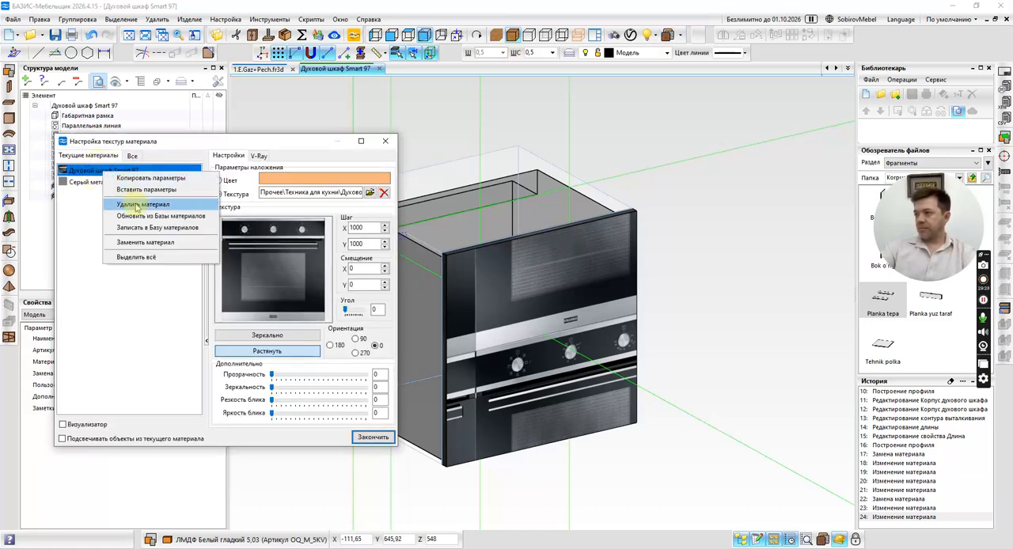
left_click(146, 217)
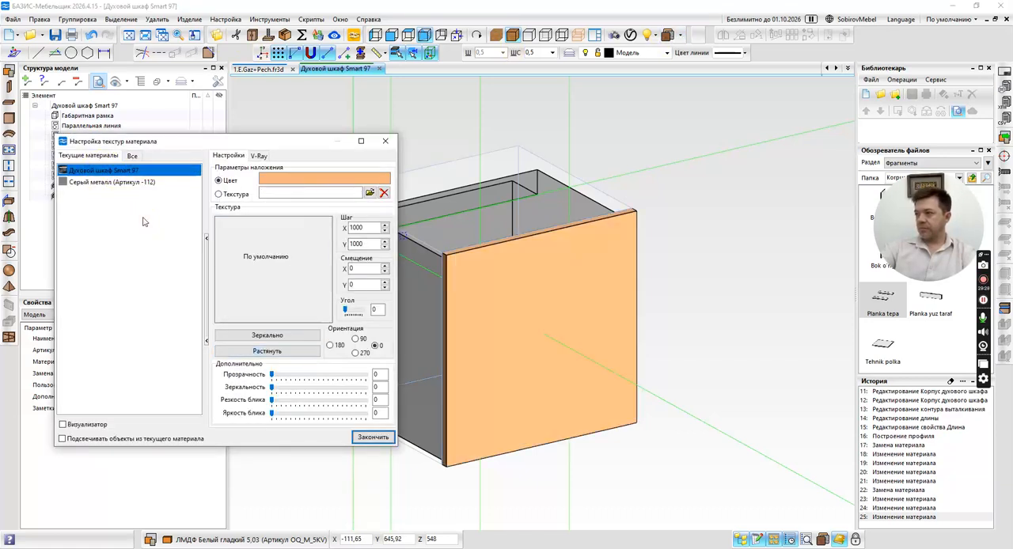
Assign the picture Духовой-шкаф-Smart-97-595-595 as the facade material's texture, leaving the Растянуть option off after testing it.
left_click(236, 195)
left_click(370, 193)
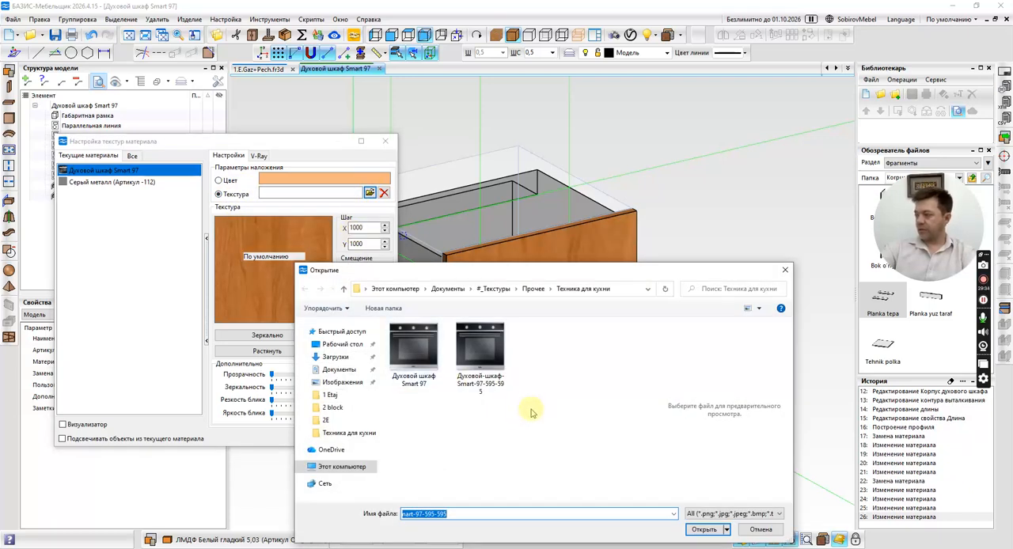
double_click(480, 349)
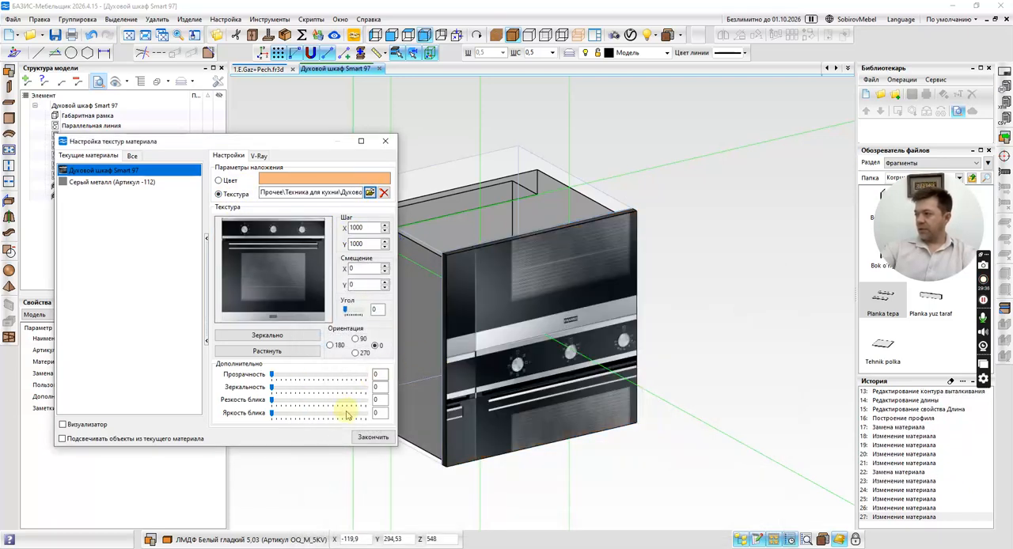
left_click(267, 351)
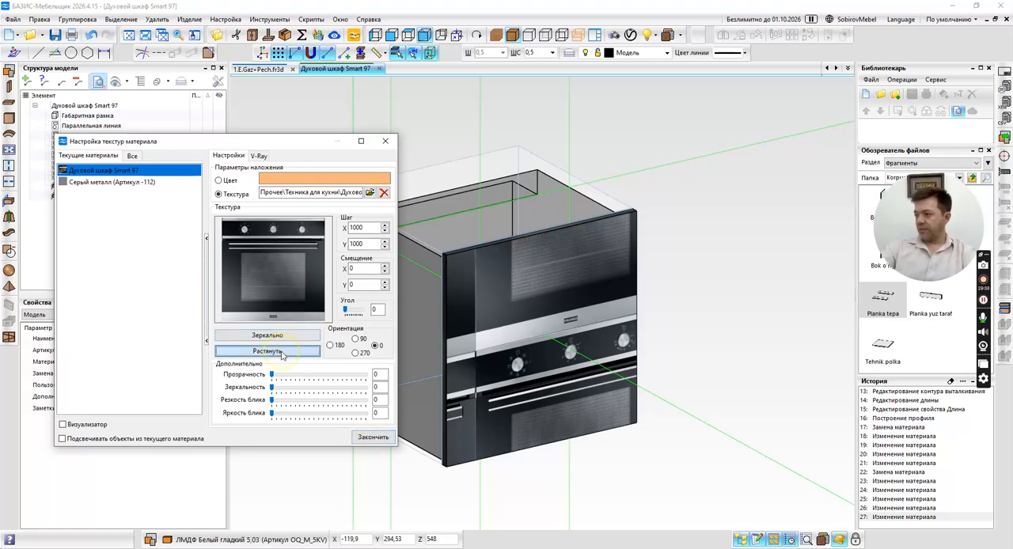
left_click(290, 353)
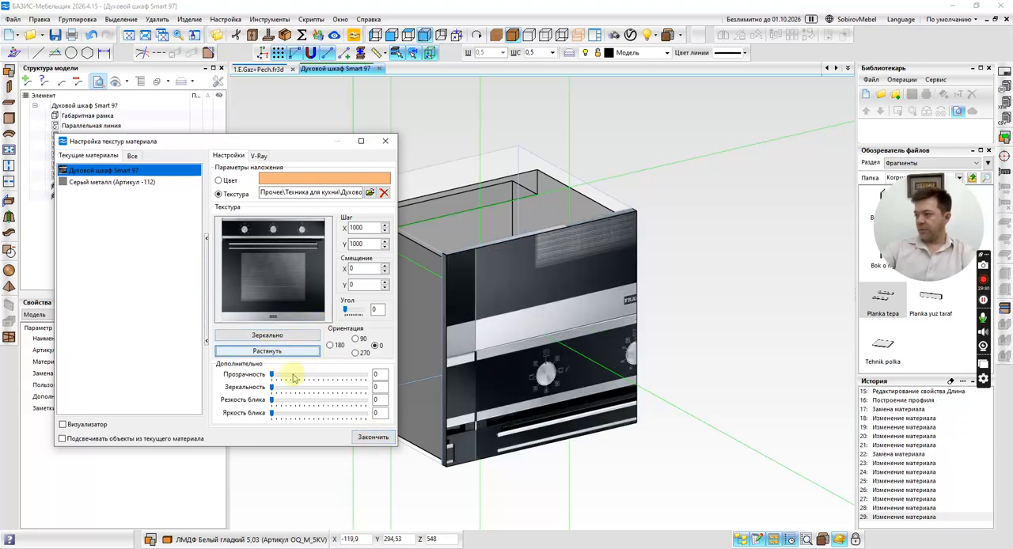
Set the facade texture's step (Шаг) and offset (Смещение) to 595 in both X and Y.
type("595")
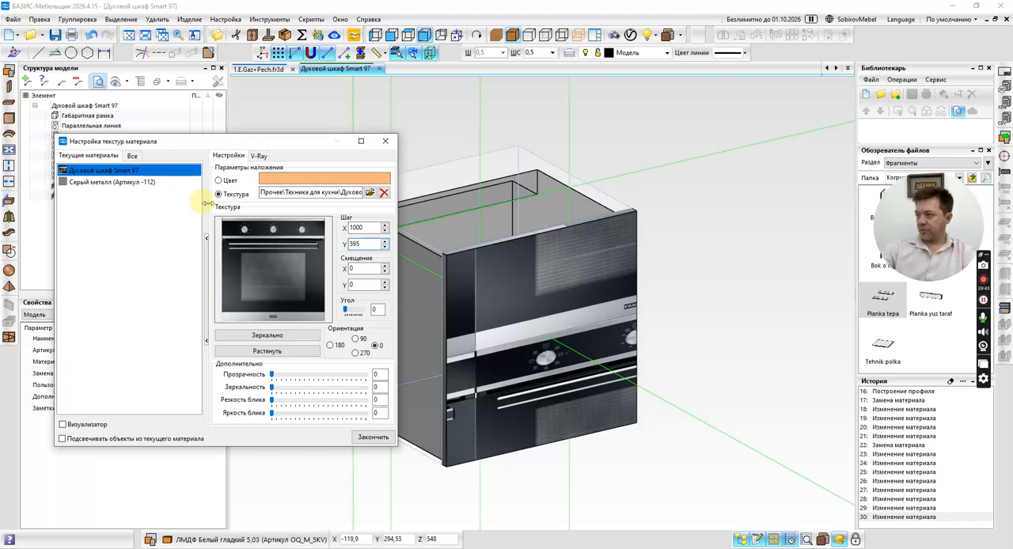
double_click(360, 227)
type("595")
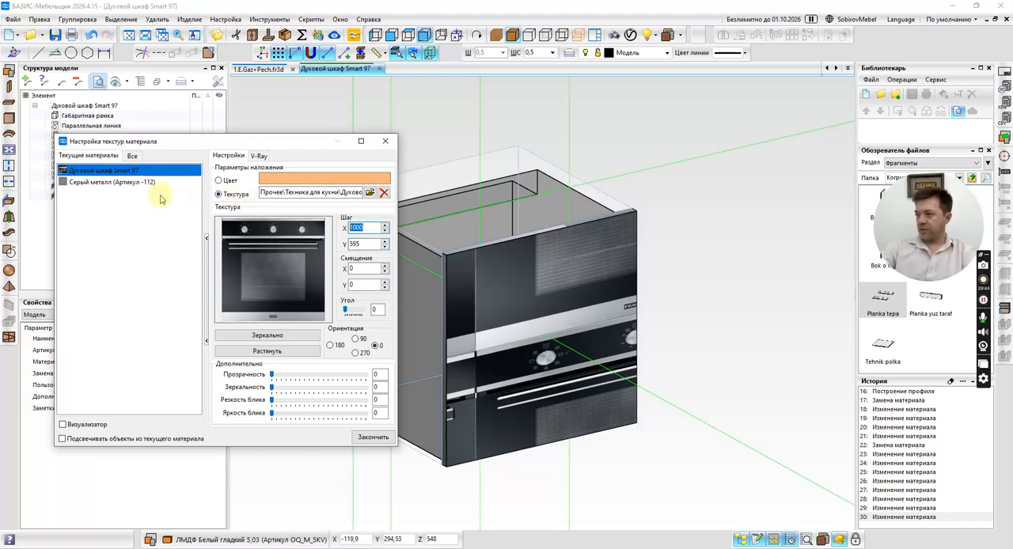
double_click(359, 268)
type("59")
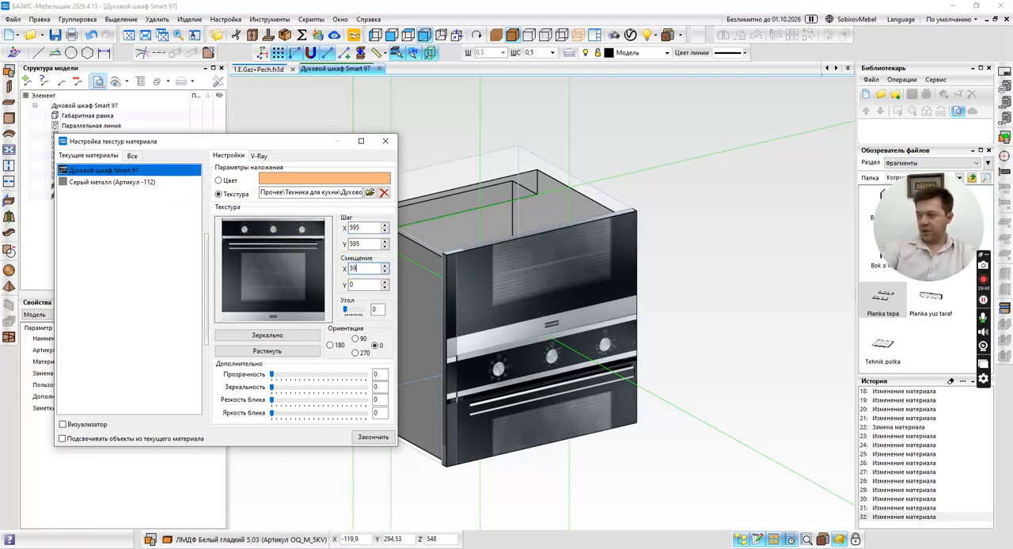
type("5")
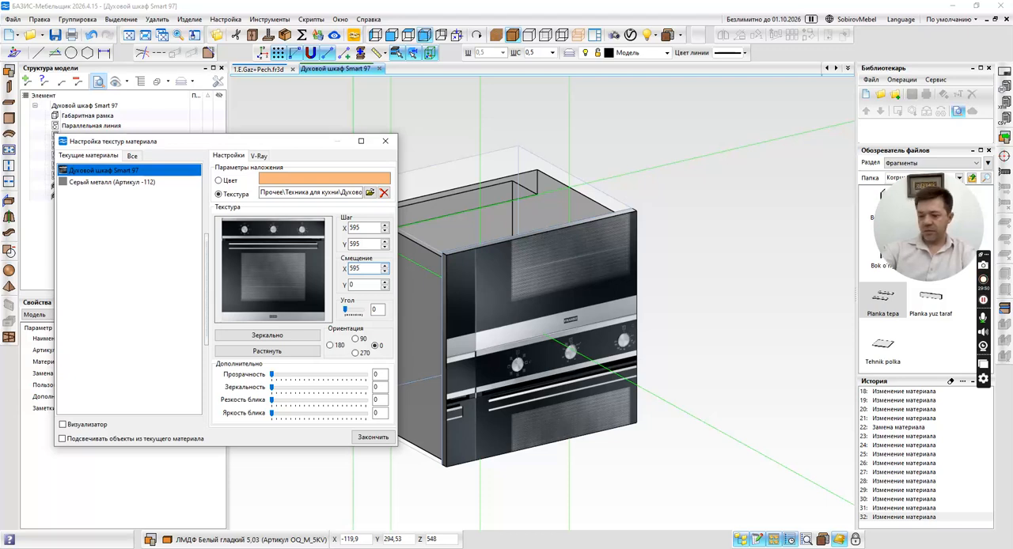
type("595")
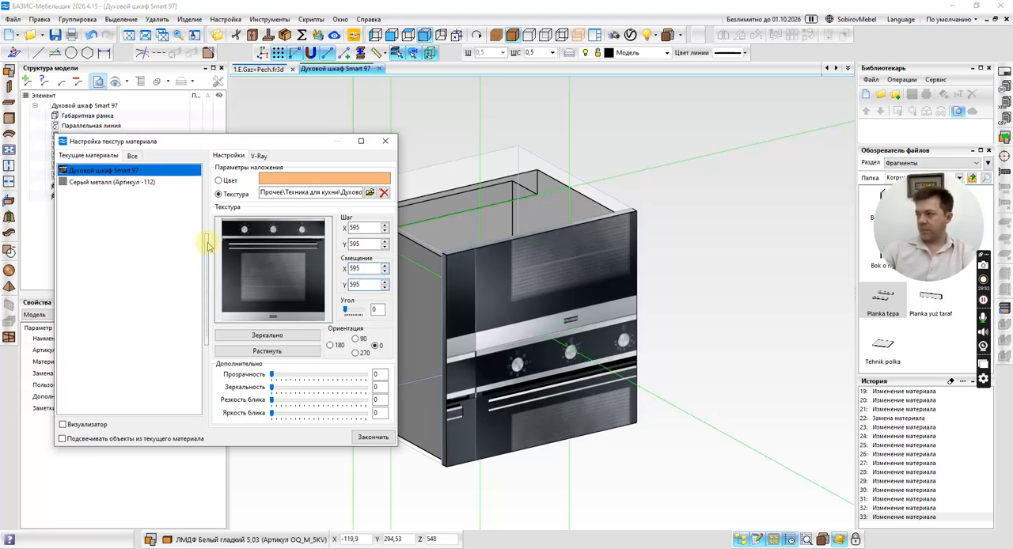
Try Y offsets (Смещение) of 100, 200 and 250 for the oven facade's texture.
double_click(359, 285)
type("10")
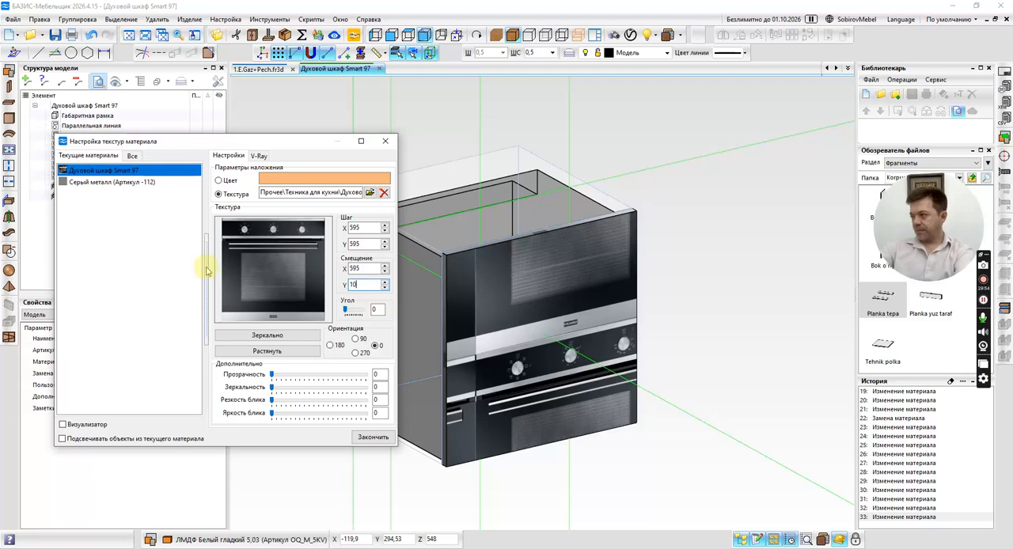
type("0")
left_click_drag(362, 286, 268, 274)
type("200")
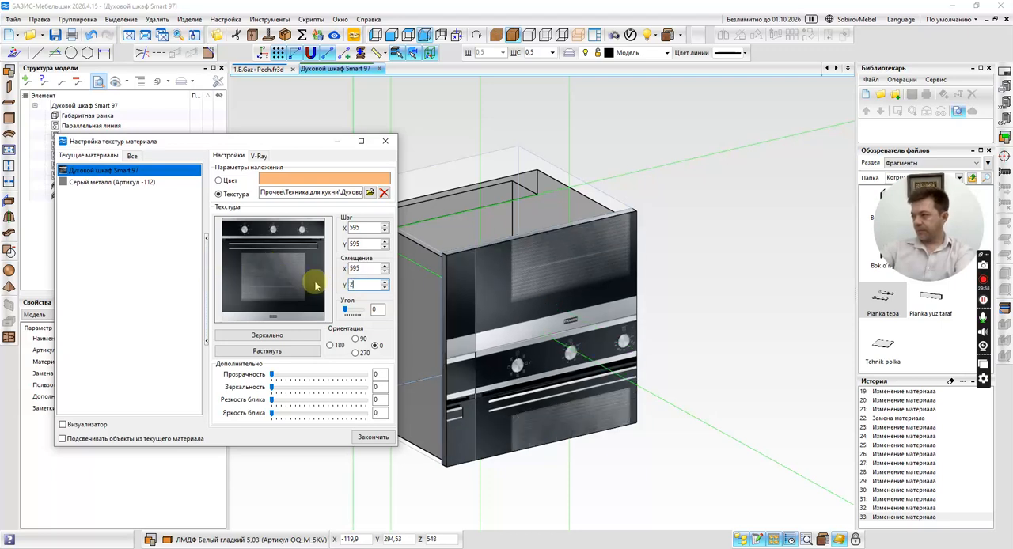
left_click(385, 281)
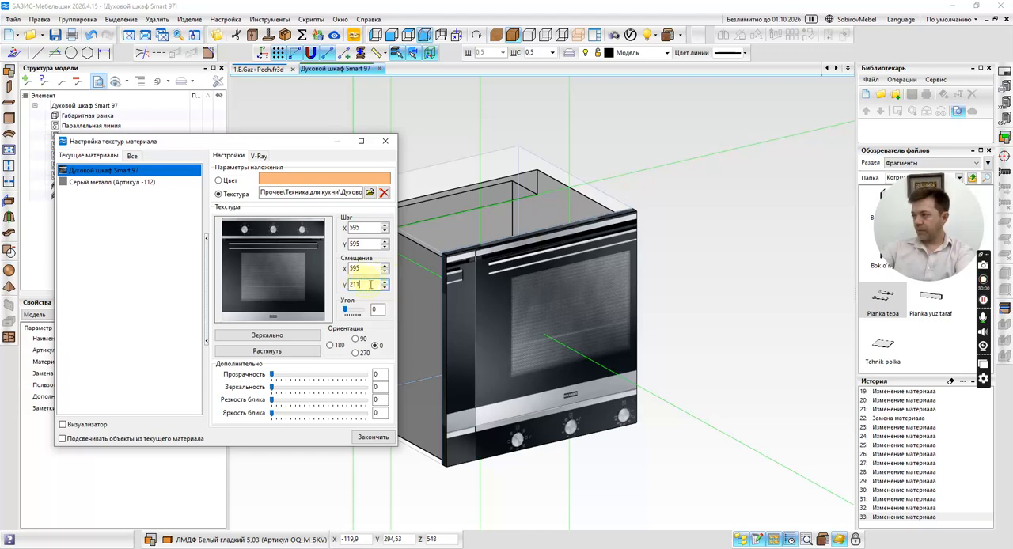
left_click_drag(371, 285, 235, 271)
type("250")
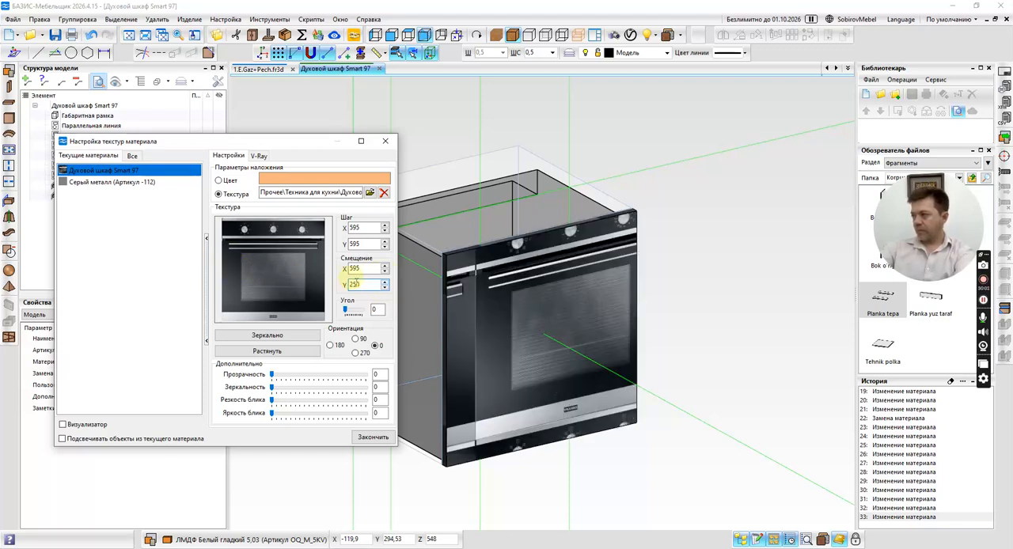
Set the facade texture's Y offset (Смещение) to 270 and raise it gradually to 306 to align the oven picture vertically.
left_click_drag(367, 285, 267, 270)
type("270")
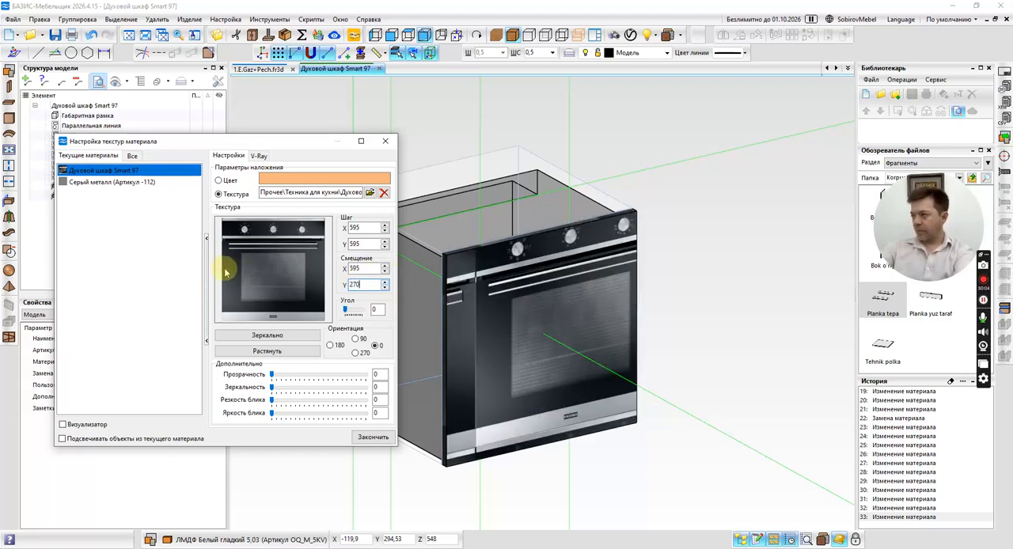
left_click(385, 283)
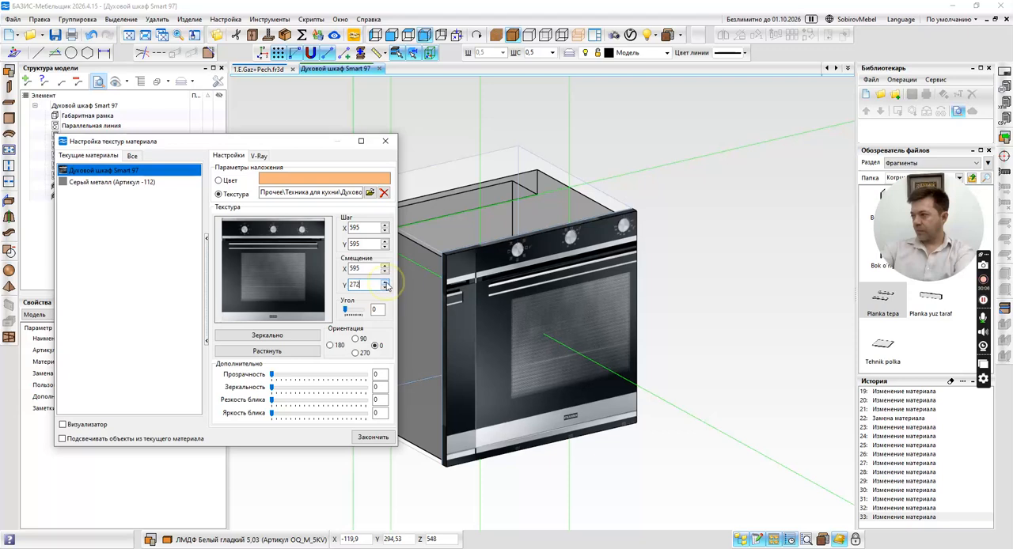
left_click(386, 283)
left_click(385, 283)
left_click(386, 283)
left_click(385, 283)
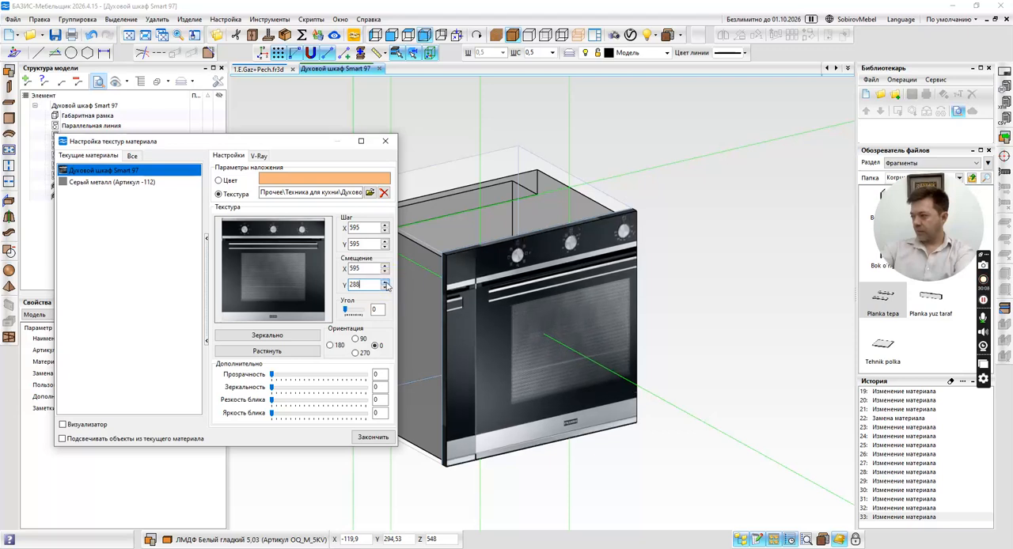
left_click(386, 284)
left_click(386, 283)
left_click(385, 283)
left_click(386, 283)
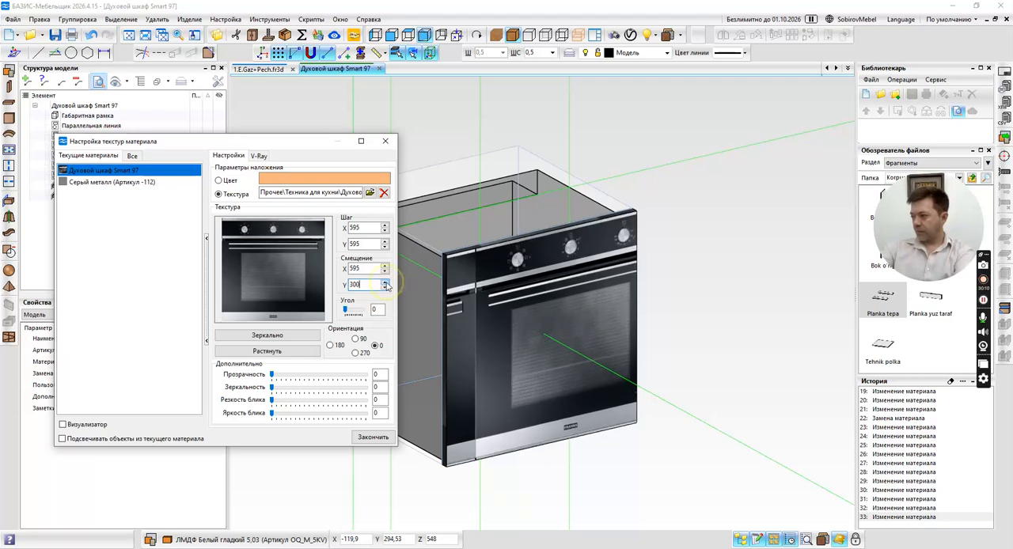
left_click(385, 283)
left_click(386, 283)
left_click(386, 283)
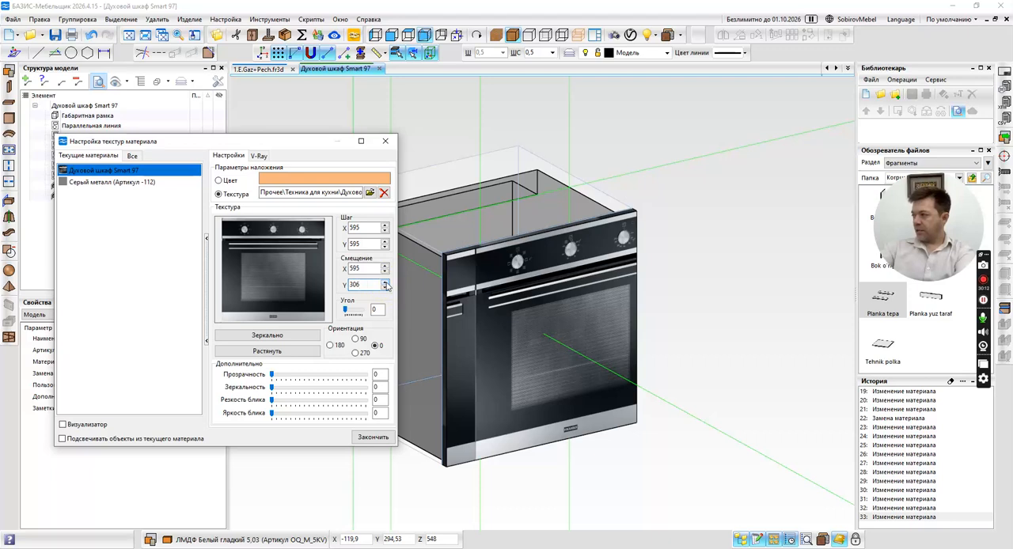
Try the Y offset's value of 306, then 200, 20 and 50, as the facade texture's X offset (Смещение).
double_click(376, 285)
key("ctrl+c")
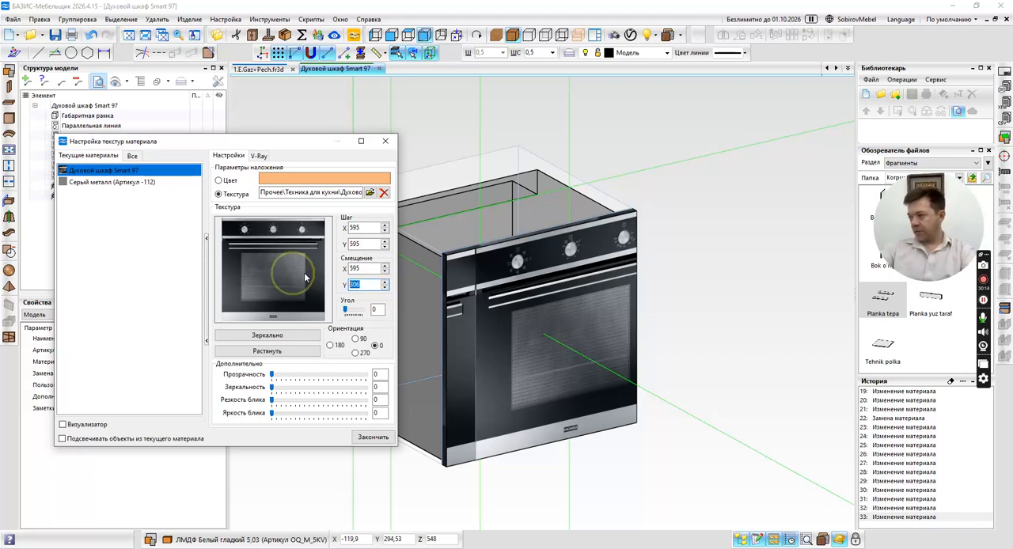
double_click(368, 268)
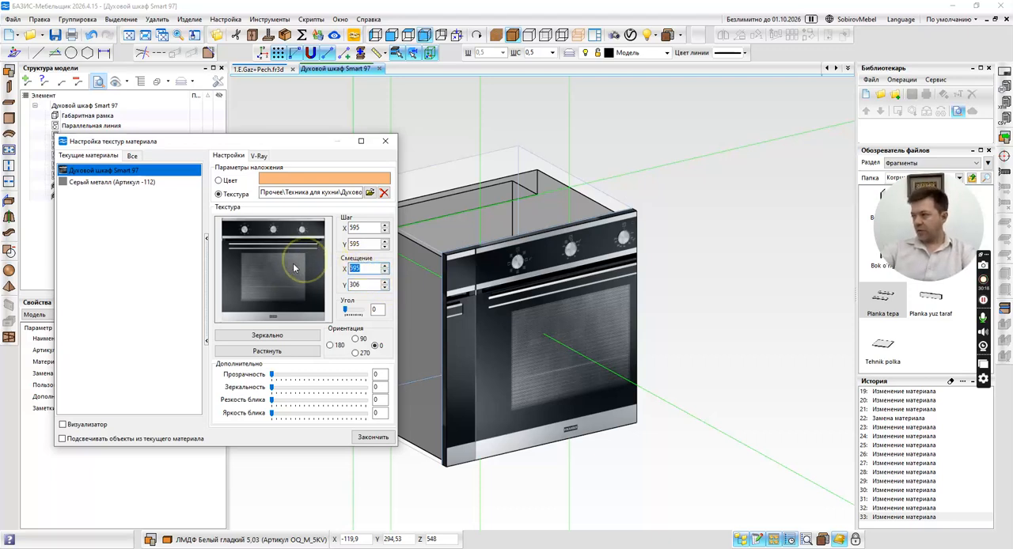
key("ctrl+v")
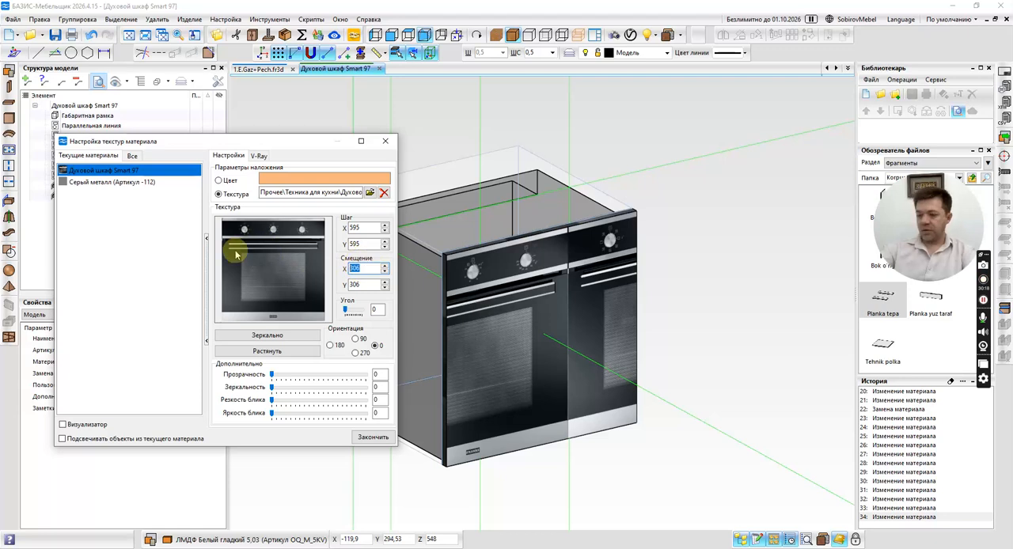
type("200")
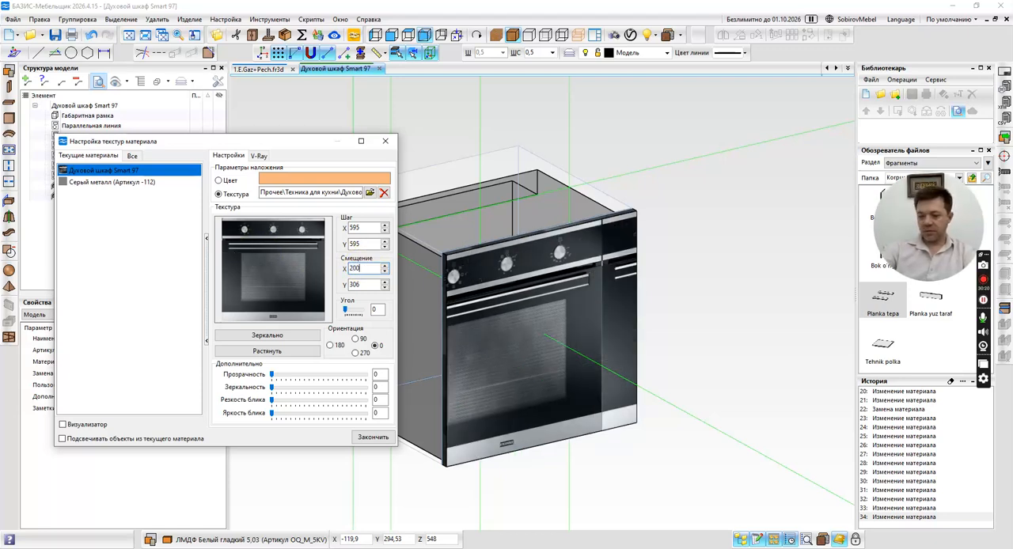
key("BackSpace")
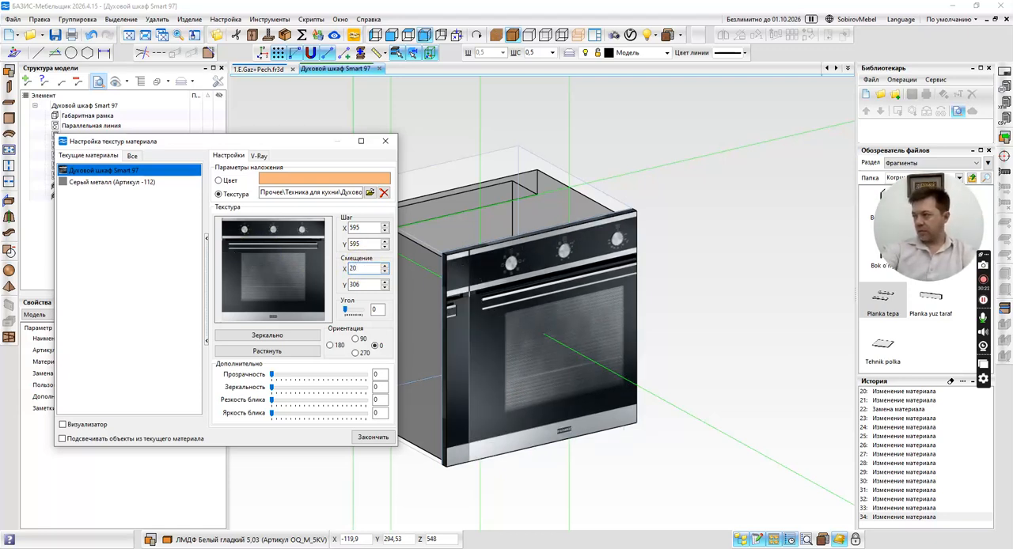
key("BackSpace")
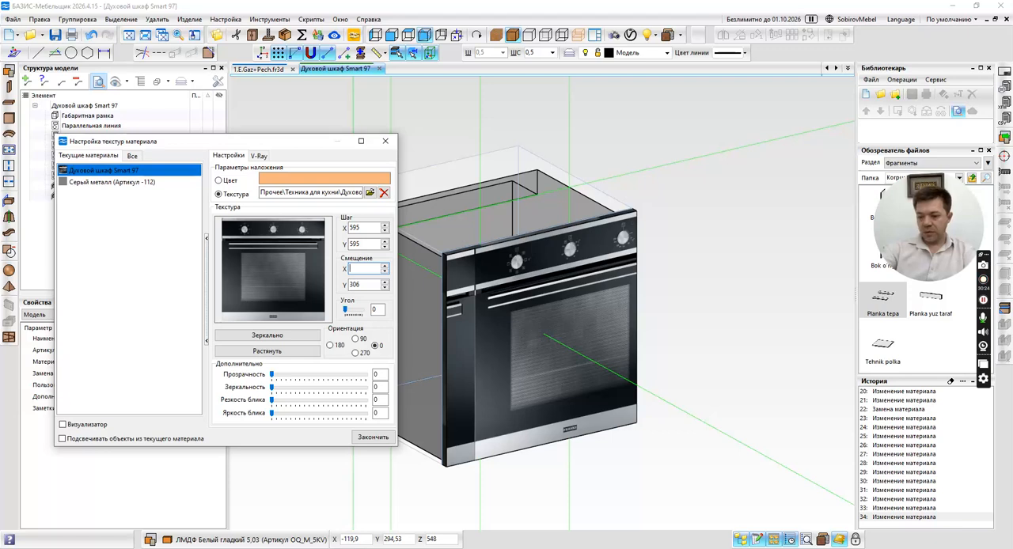
type("50")
key("BackSpace")
key("BackSpace")
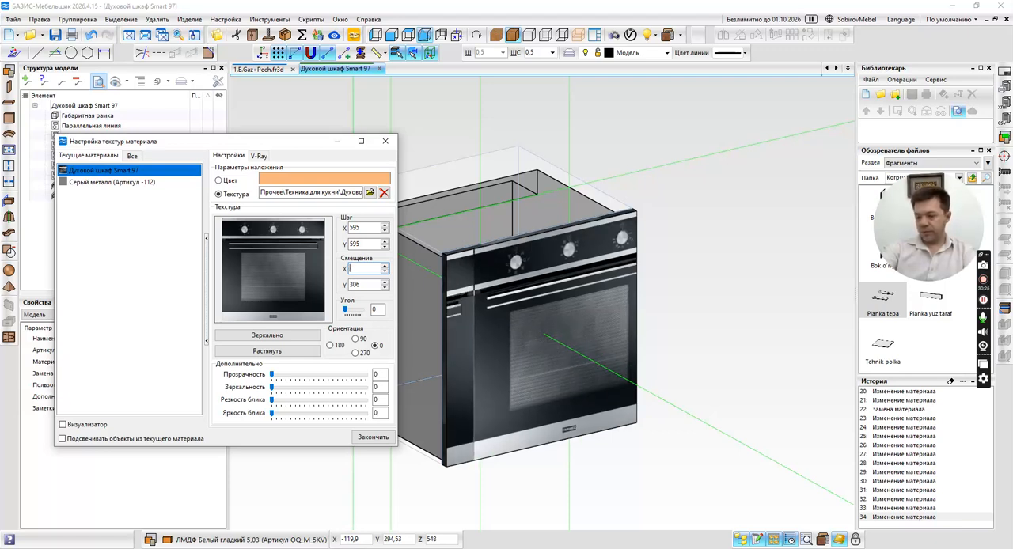
Set the facade texture's X offset (Смещение) to 70 and raise it gradually to 93 to align the picture horizontally.
type("70")
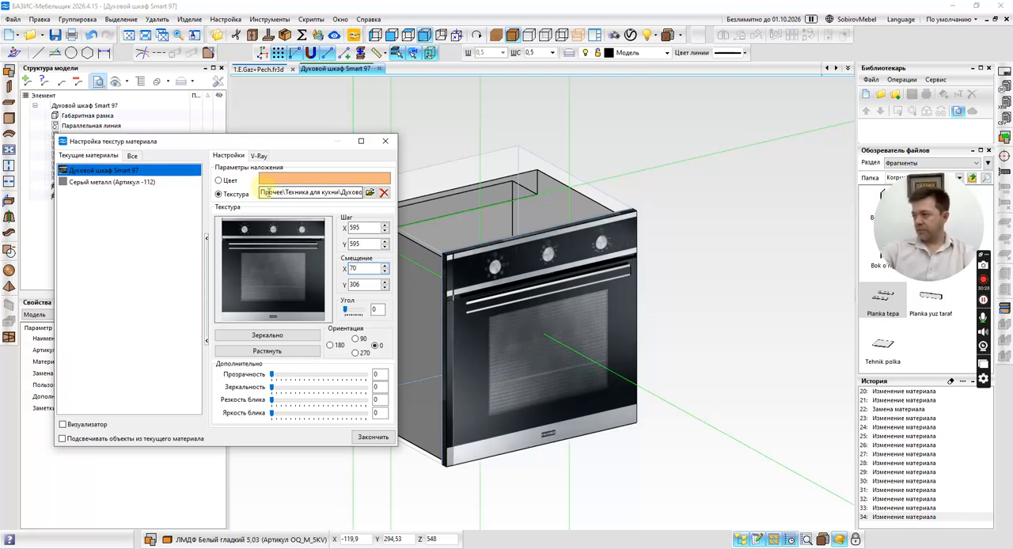
left_click(386, 266)
left_click(386, 266)
left_click(385, 266)
left_click(385, 267)
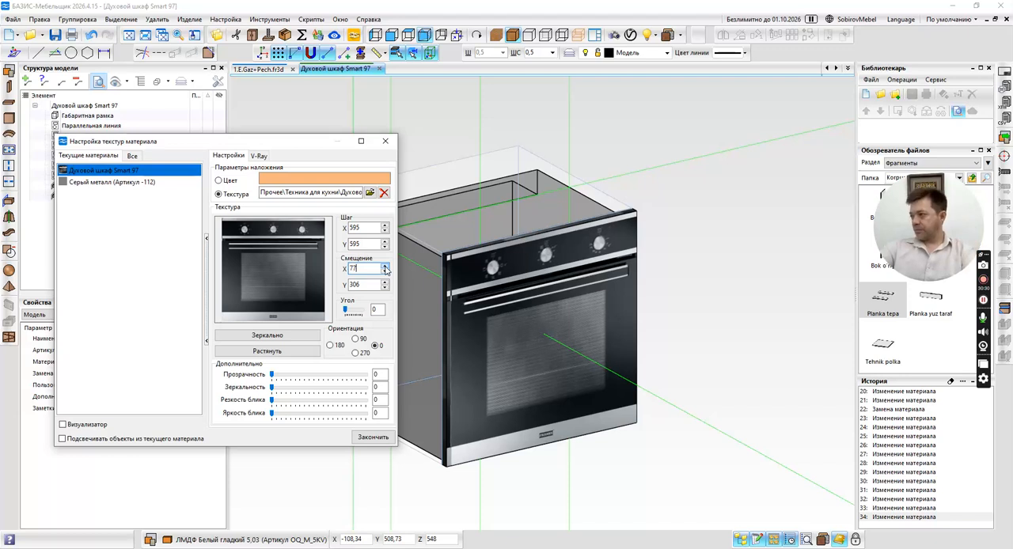
left_click(385, 267)
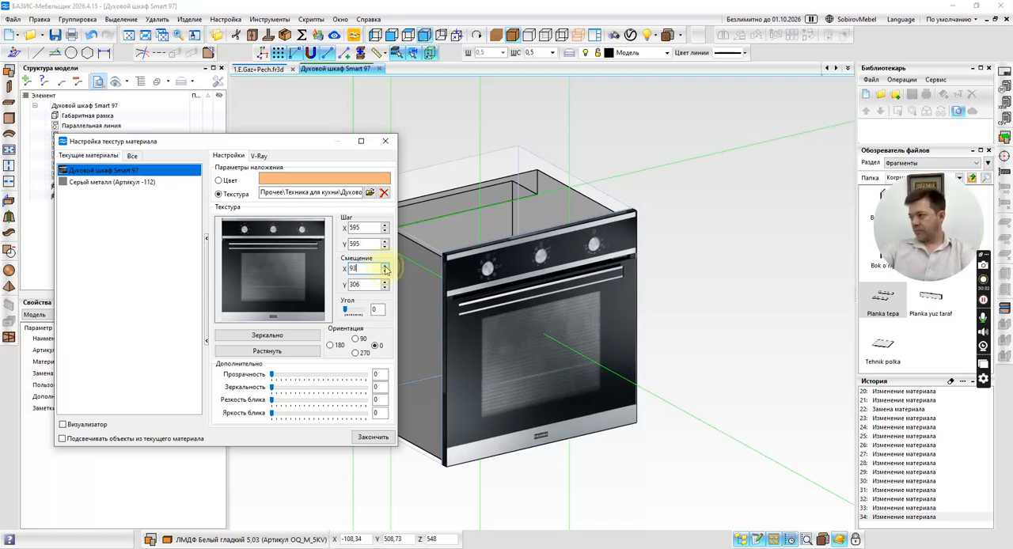
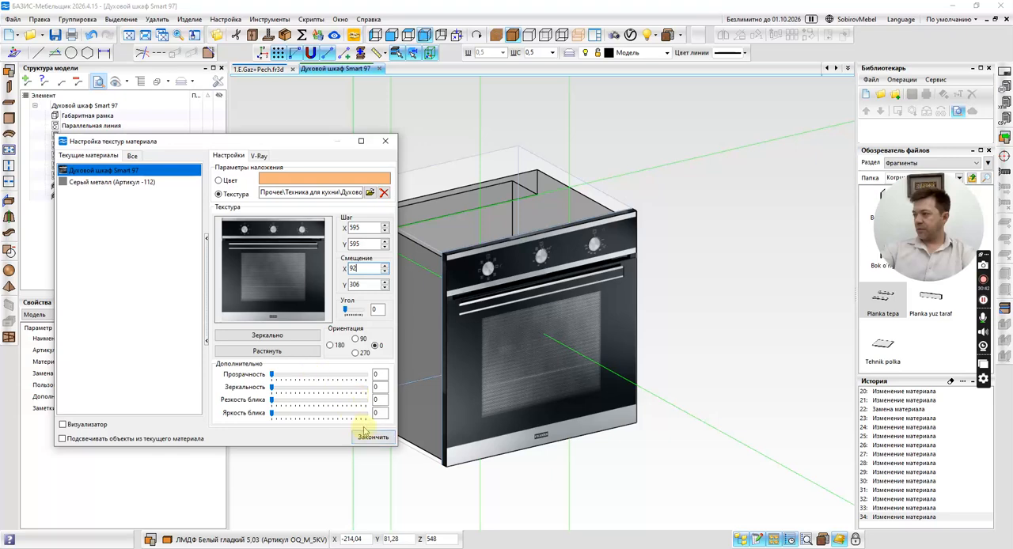
Finish the texture setup and delete all six Параллельная линия construction lines from the oven model.
left_click(374, 439)
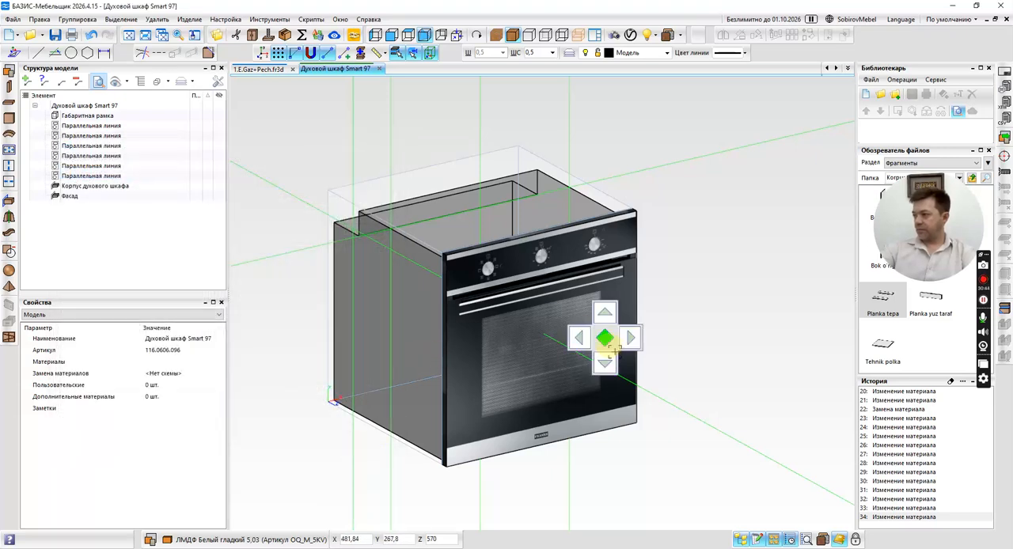
mouse_move(606, 341)
middle_mouse_down()
mouse_move(620, 354)
mouse_move(603, 334)
mouse_move(579, 346)
mouse_move(593, 340)
middle_mouse_up()
middle_click(670, 338)
left_click(670, 338)
middle_click_drag(419, 310, 233, 210)
left_click(92, 176)
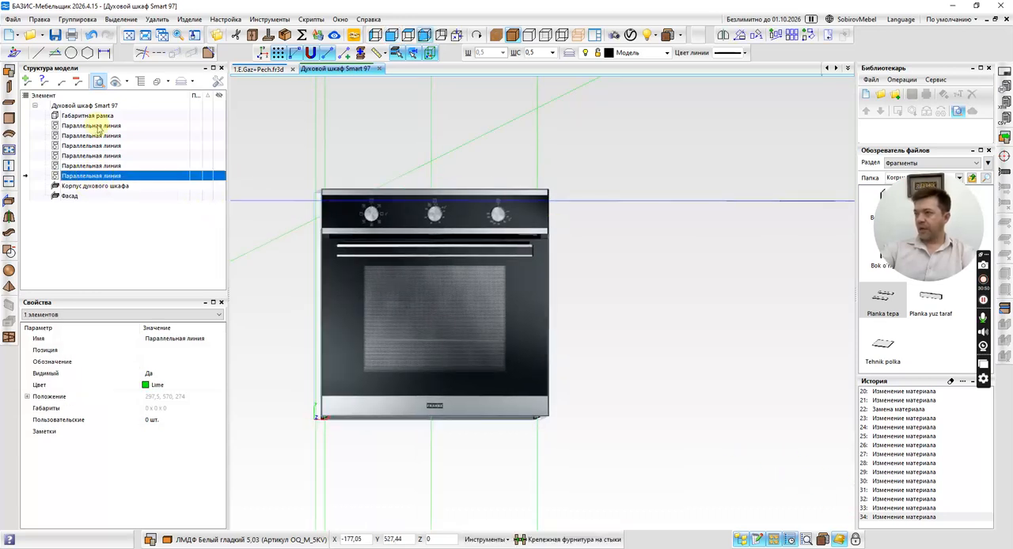
left_click(99, 126, "shift")
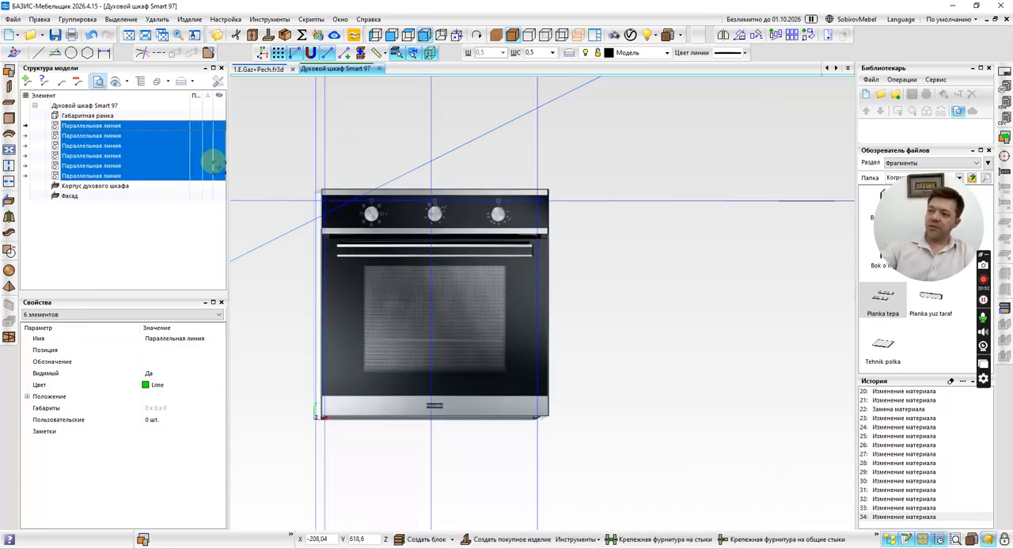
key("Delete")
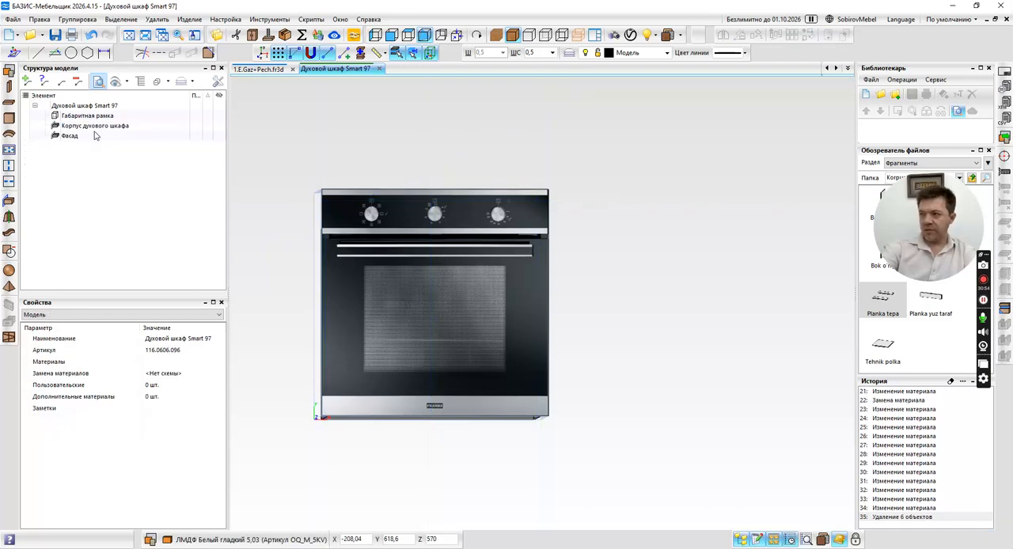
Hide the oven model's Габаритная рамка element.
right_click(68, 115)
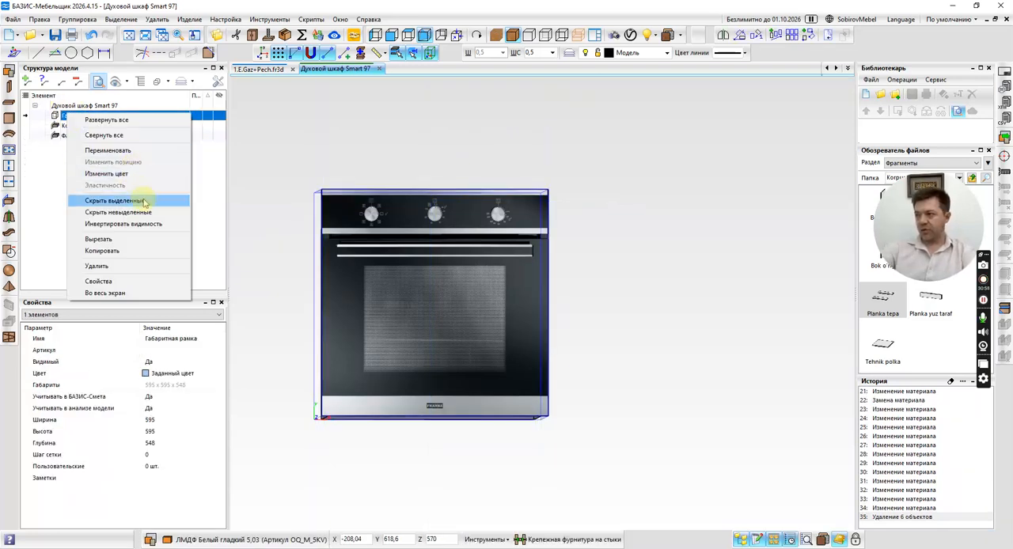
left_click(130, 201)
scroll(597, 248, "down", 1)
middle_click_drag(597, 248, 633, 296)
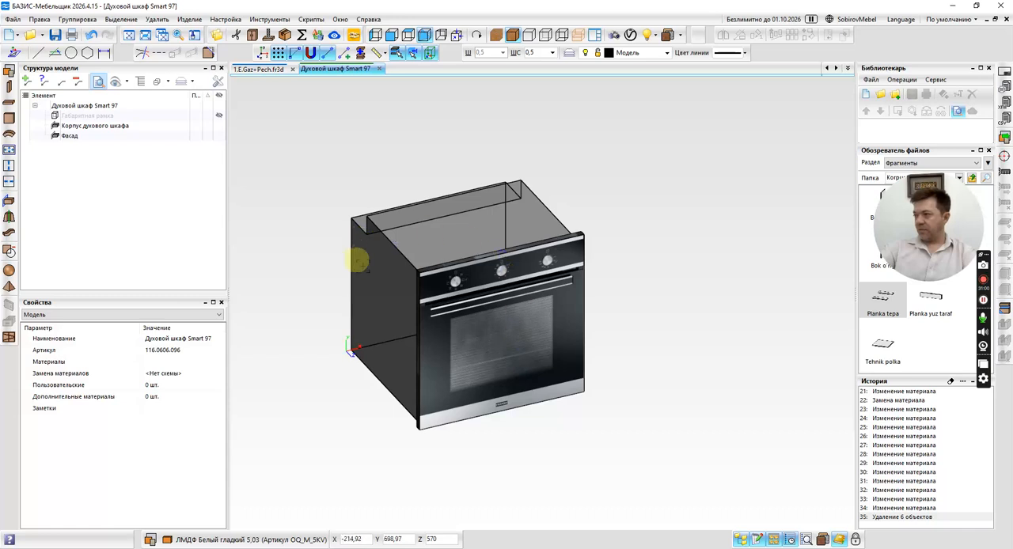
middle_click(651, 285)
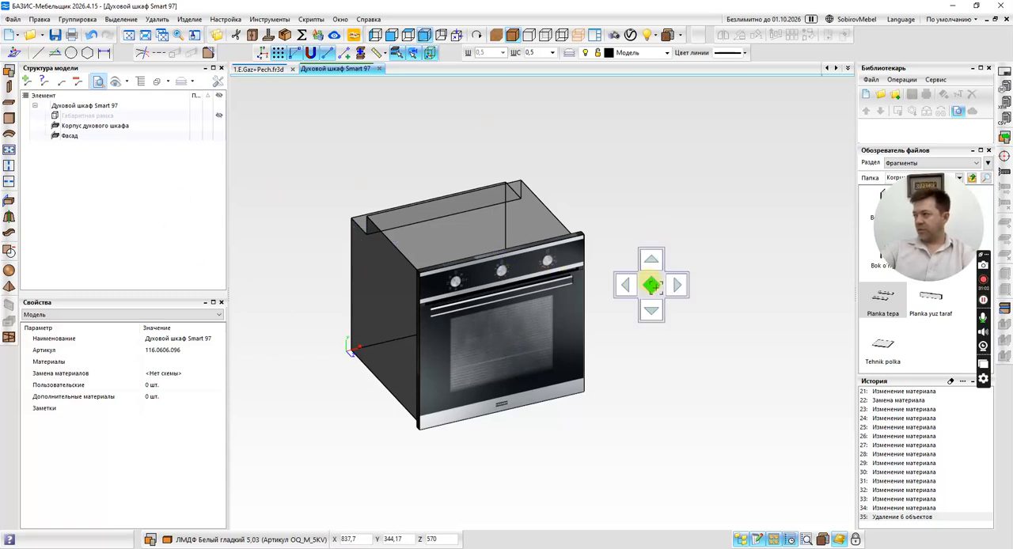
left_click(651, 285)
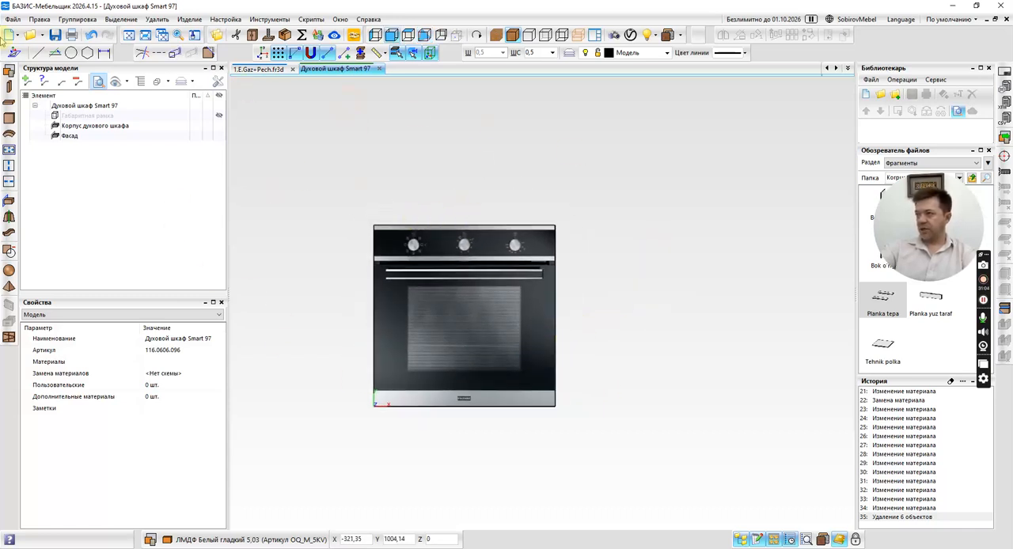
Clear the oven model's action history.
left_click(13, 19)
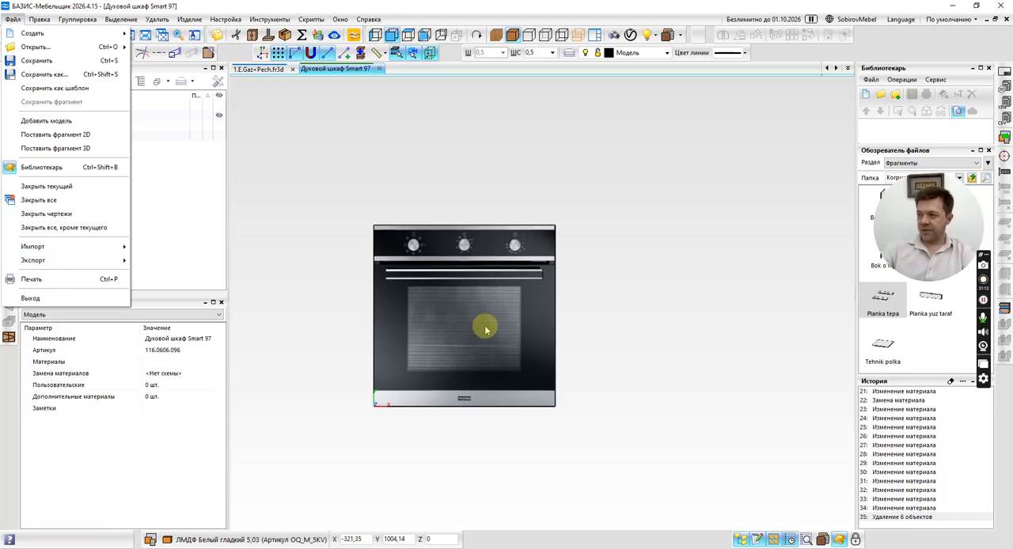
left_click(950, 384)
left_click(951, 382)
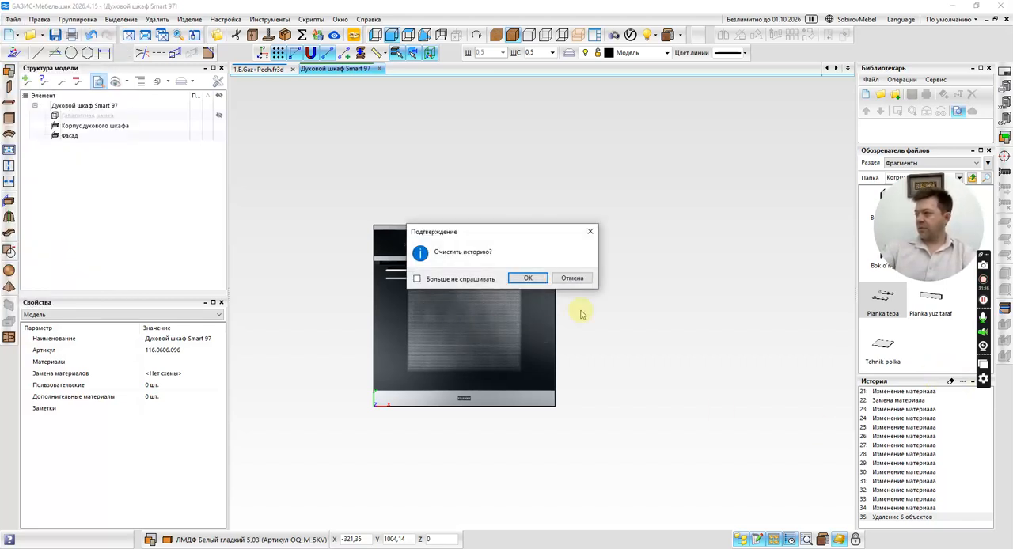
left_click(520, 278)
Start saving the oven as a hardware model (Модели фурнитуры, *.f3d) and go to the #_Фурнитура folder in Документы.
left_click(12, 19)
left_click(36, 73)
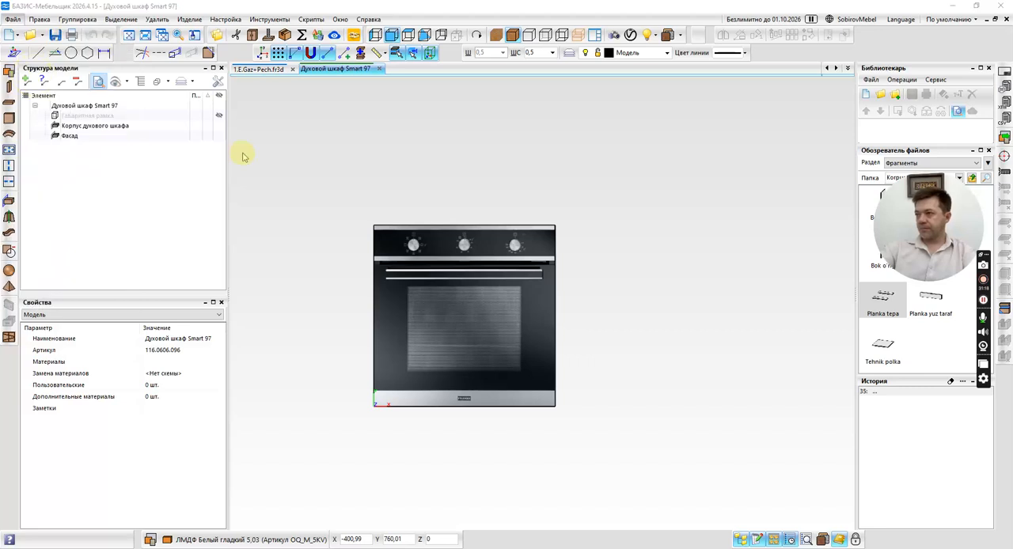
left_click(448, 289)
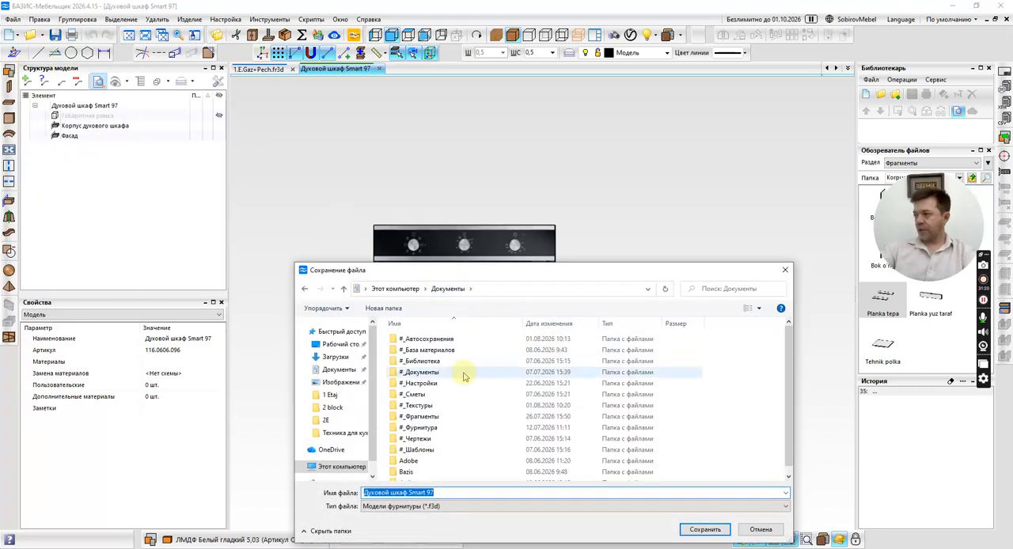
left_click(426, 418)
double_click(427, 419)
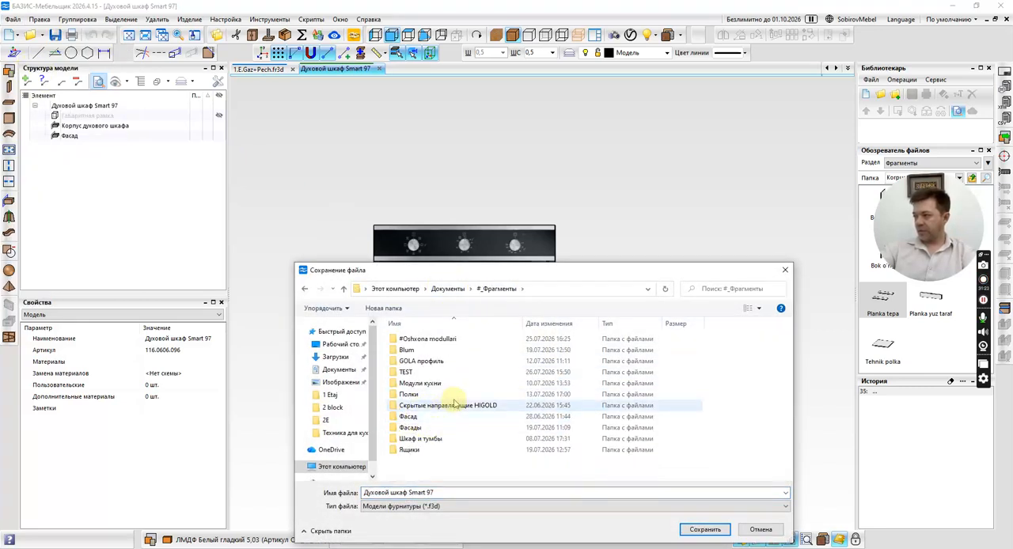
left_click(304, 288)
double_click(423, 428)
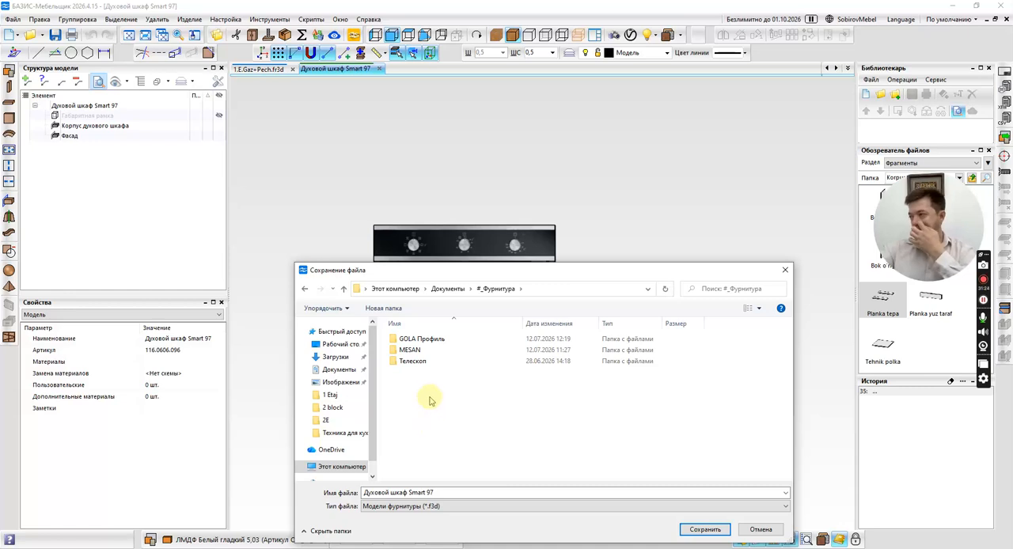
Create a folder named Для кухни in #_Фурнитура and save the model there as Духовой шкаф Smart 97.
right_click(427, 394)
mouse_move(500, 373)
left_click(626, 371)
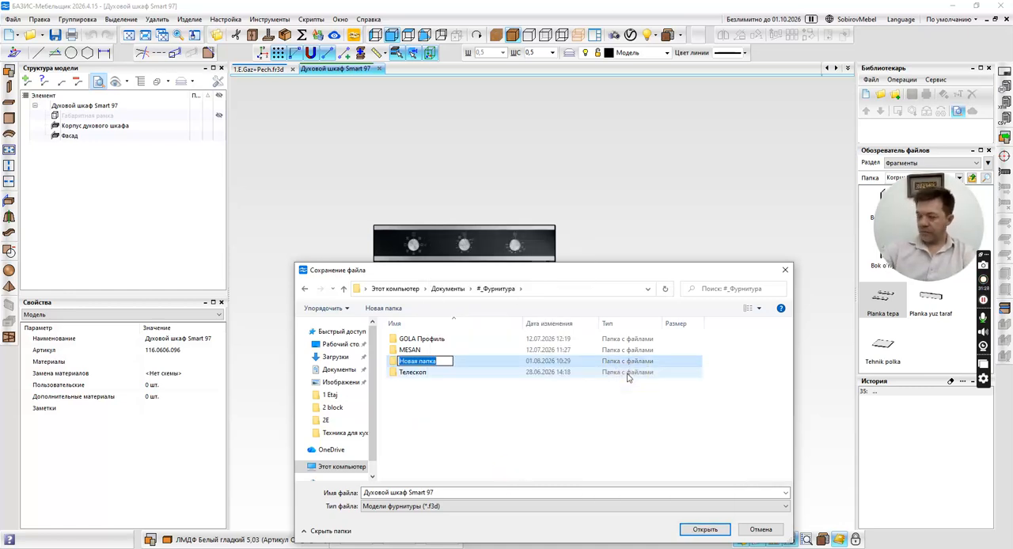
type("L")
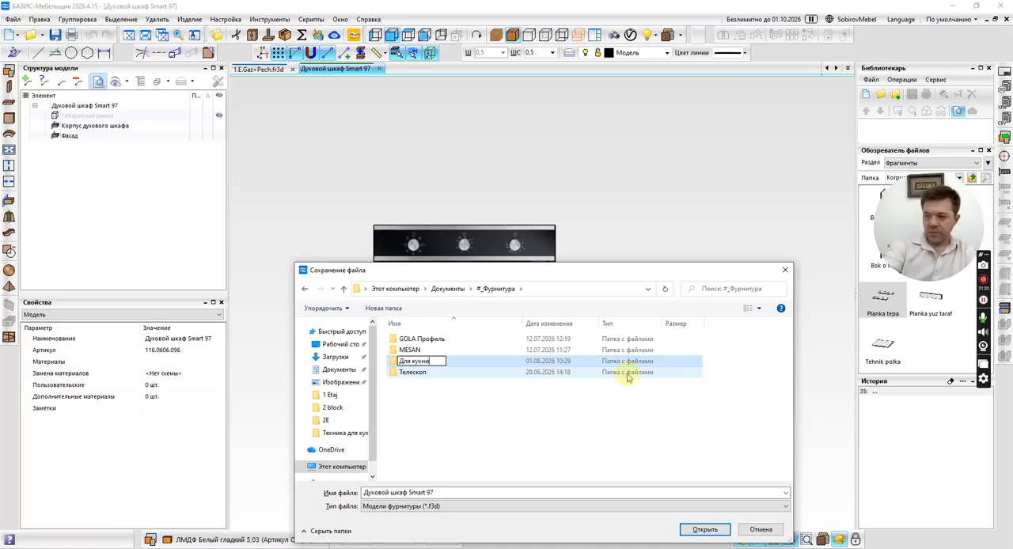
key("Return")
key("Return")
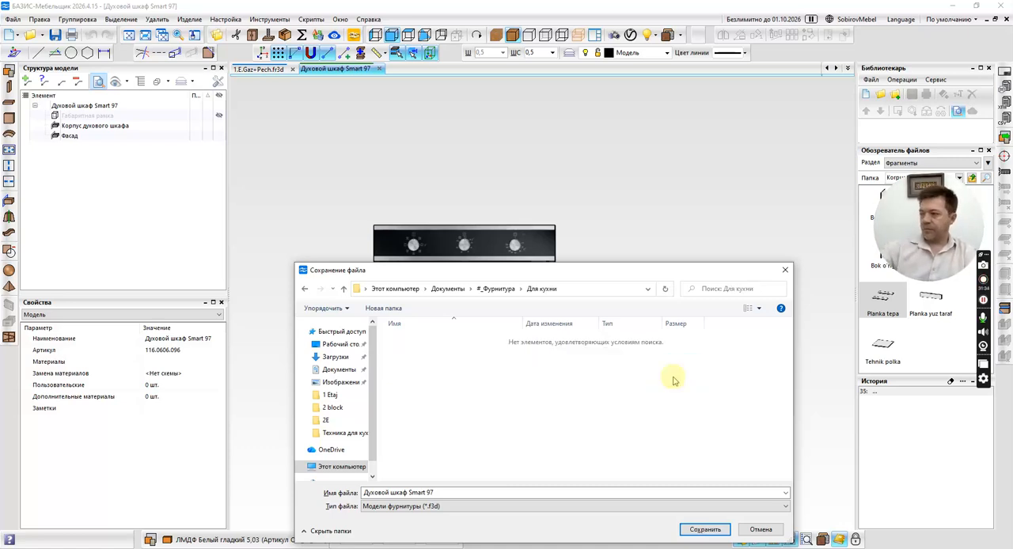
left_click(705, 530)
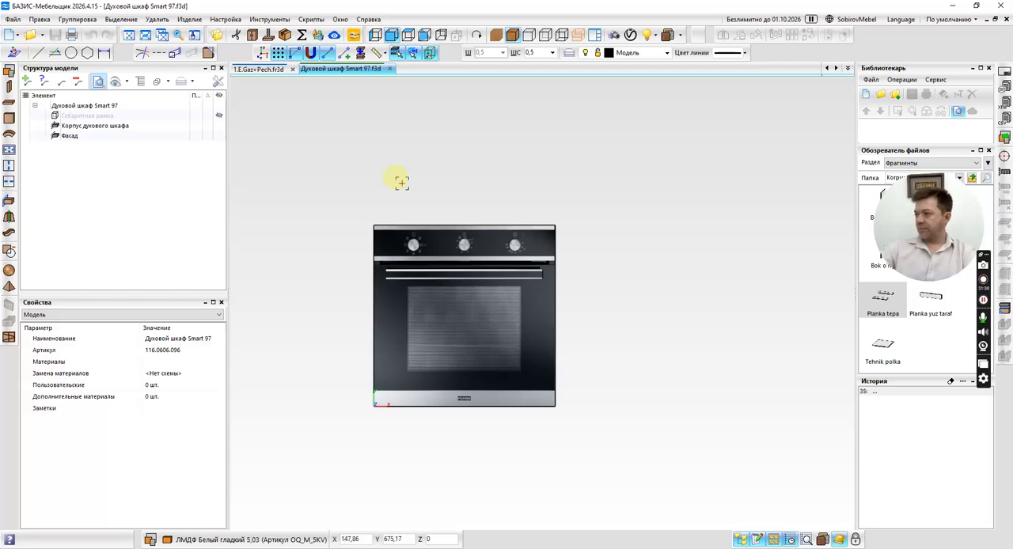
Switch to the 1.E.Gaz+Pech model in front view and clear its action history.
left_click(261, 70)
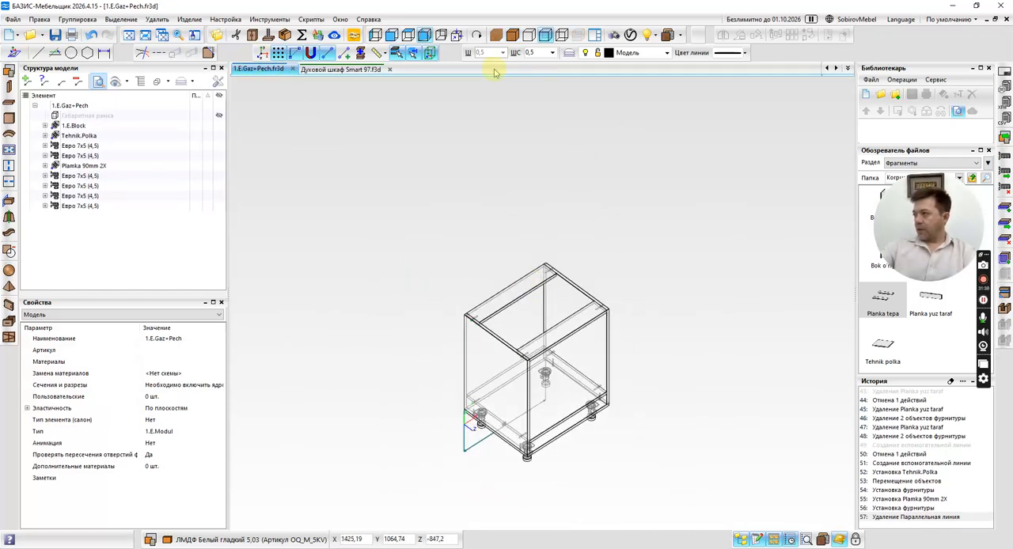
left_click(392, 35)
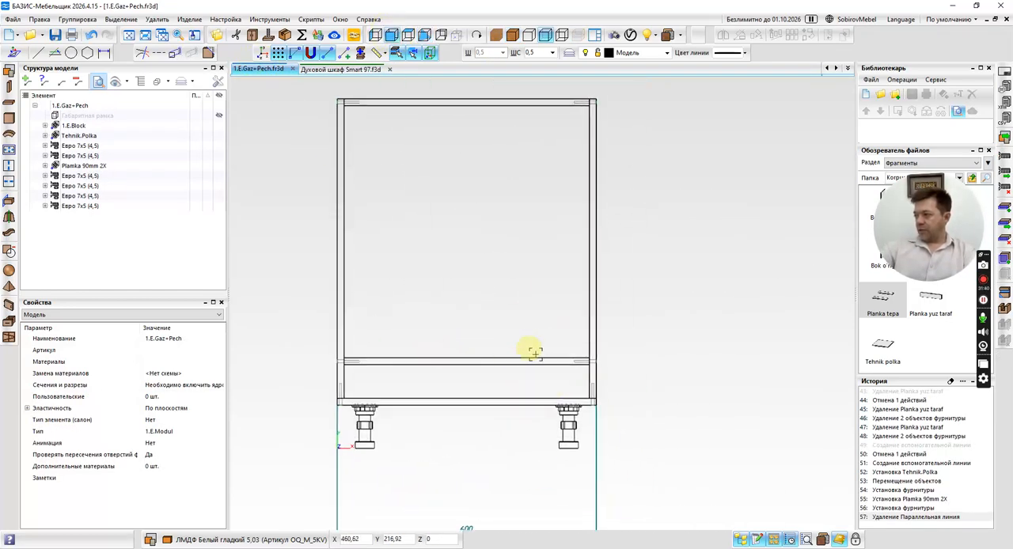
left_click(951, 380)
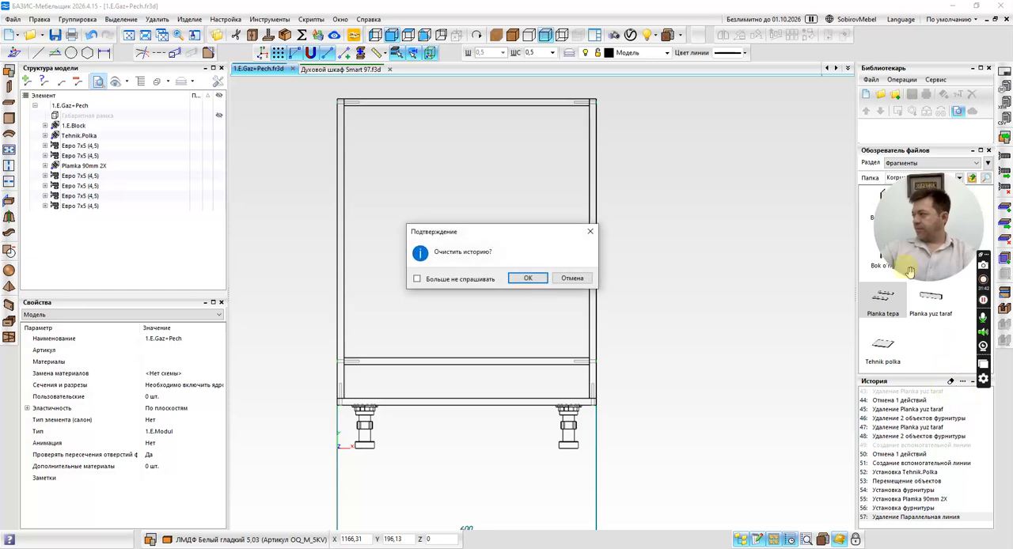
left_click(529, 279)
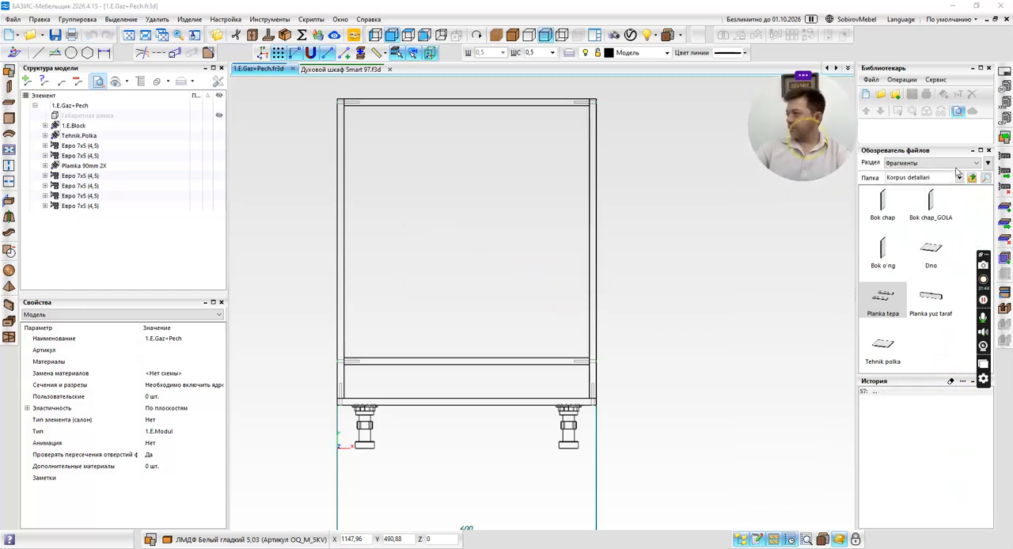
Insert Духовой шкаф Smart 97 from the Для кухни folder of Фурнитура at the midpoint of the appliance shelf's upper edge.
left_click(969, 164)
left_click(900, 214)
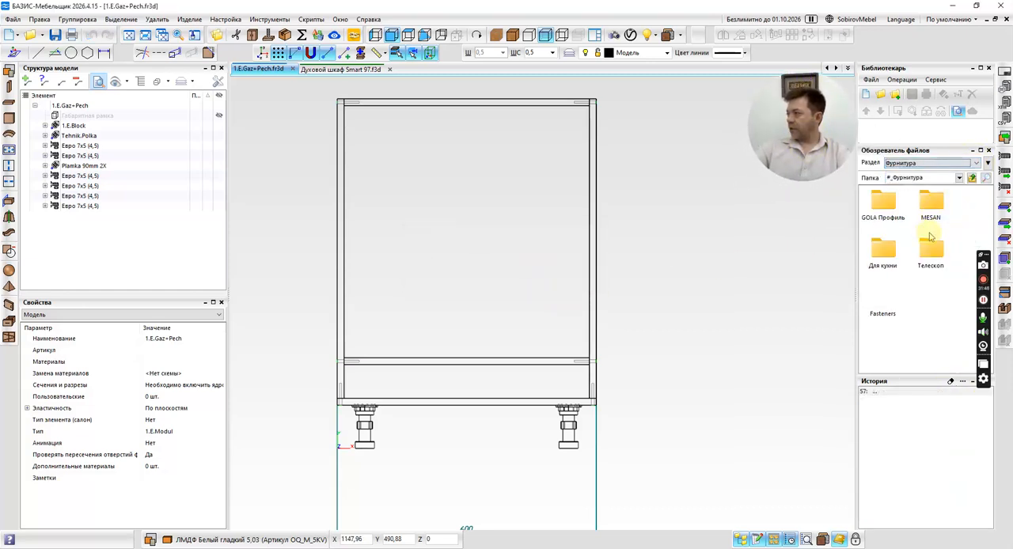
double_click(883, 250)
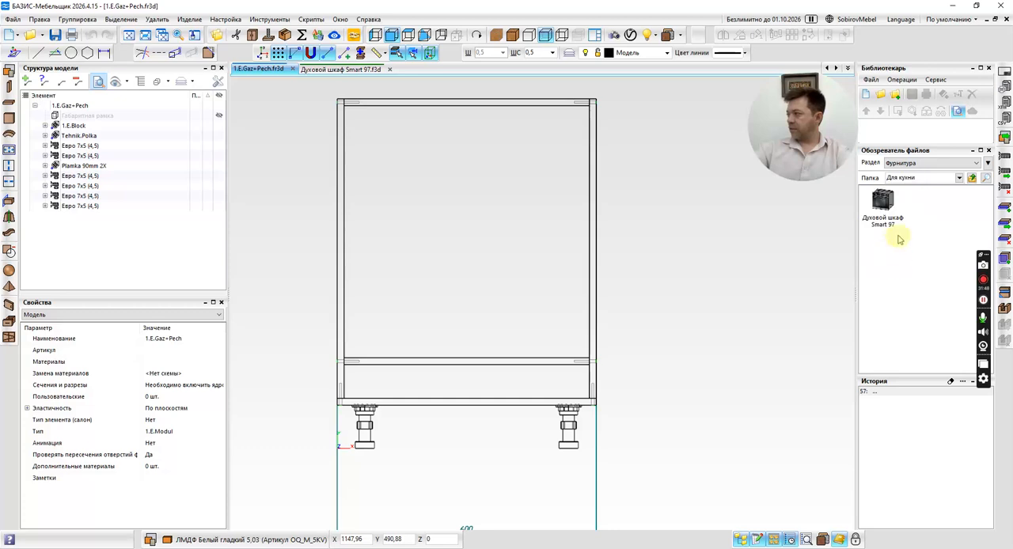
double_click(883, 203)
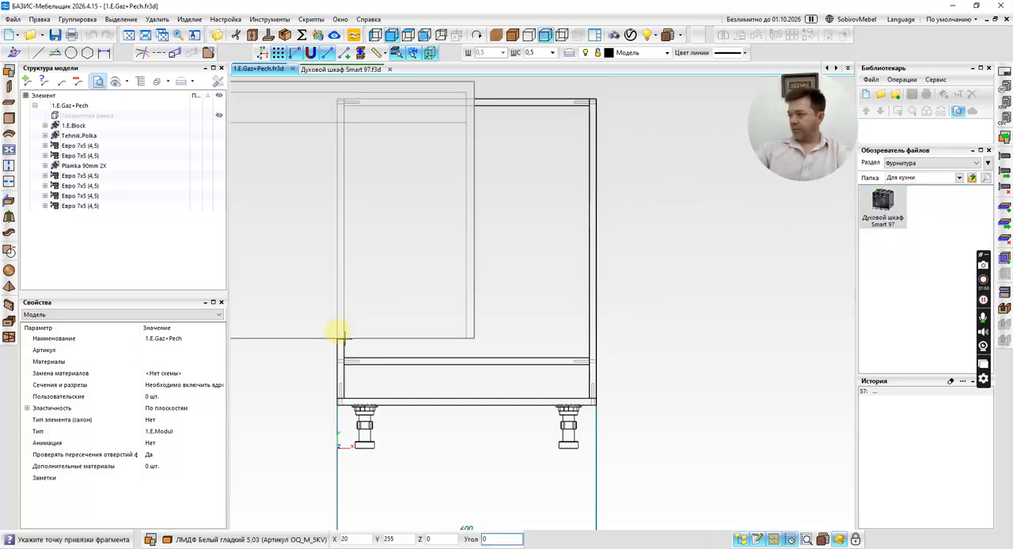
left_click(466, 358)
scroll(456, 356, "up", 5)
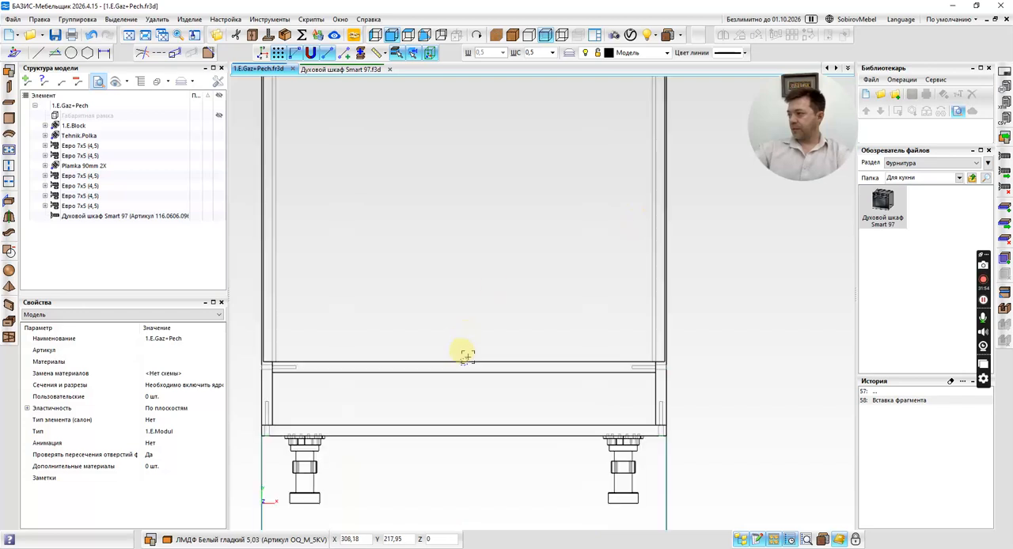
scroll(460, 363, "down", 3)
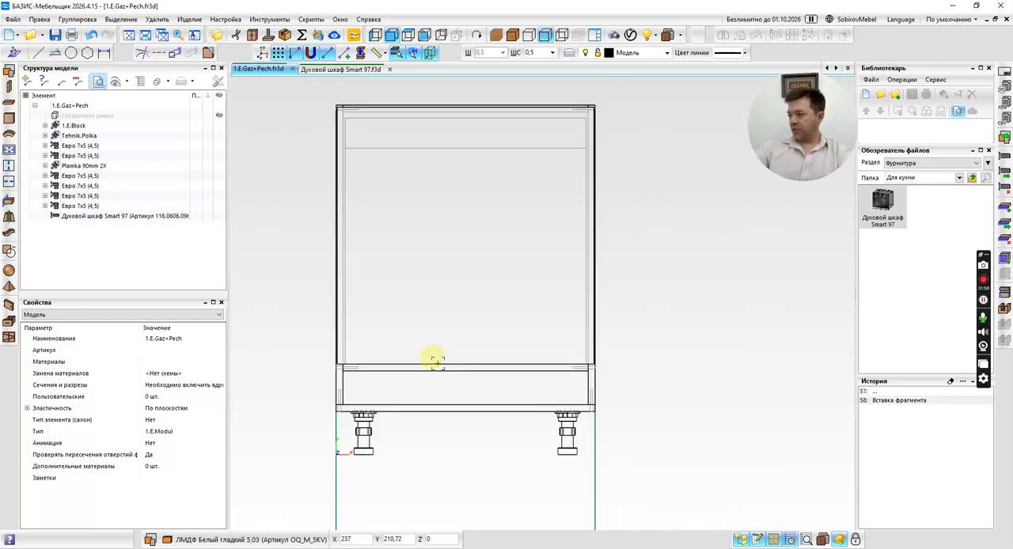
In a shaded side view, move the oven back 50 mm, snapping its front panel's inner corner to the cabinet's front edge.
left_click(513, 41)
scroll(616, 234, "down", 2)
mouse_move(633, 236)
middle_mouse_down()
mouse_move(672, 288)
mouse_move(694, 275)
middle_mouse_up()
middle_click(695, 276)
left_click(695, 277)
scroll(614, 311, "up", 3)
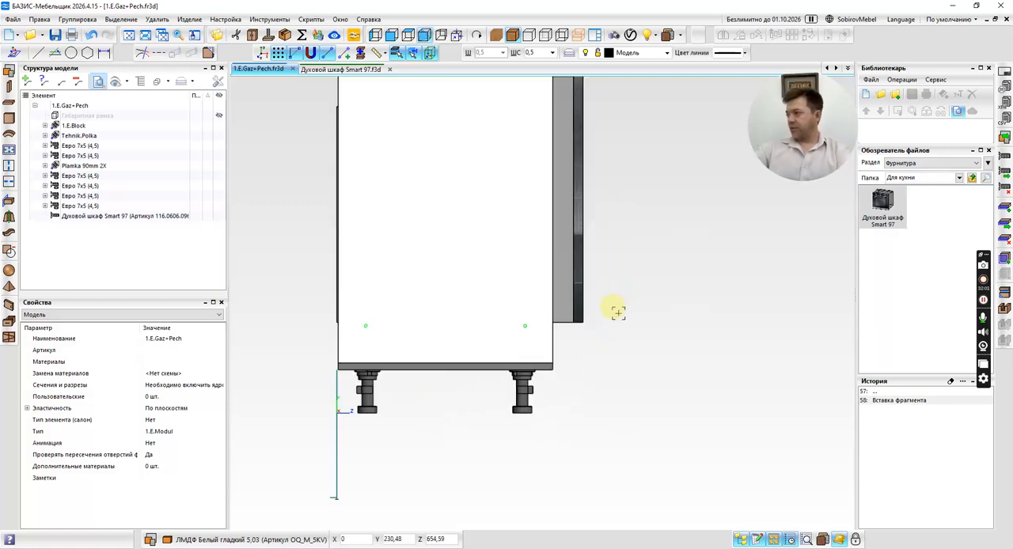
left_click(569, 304)
scroll(554, 317, "up", 3)
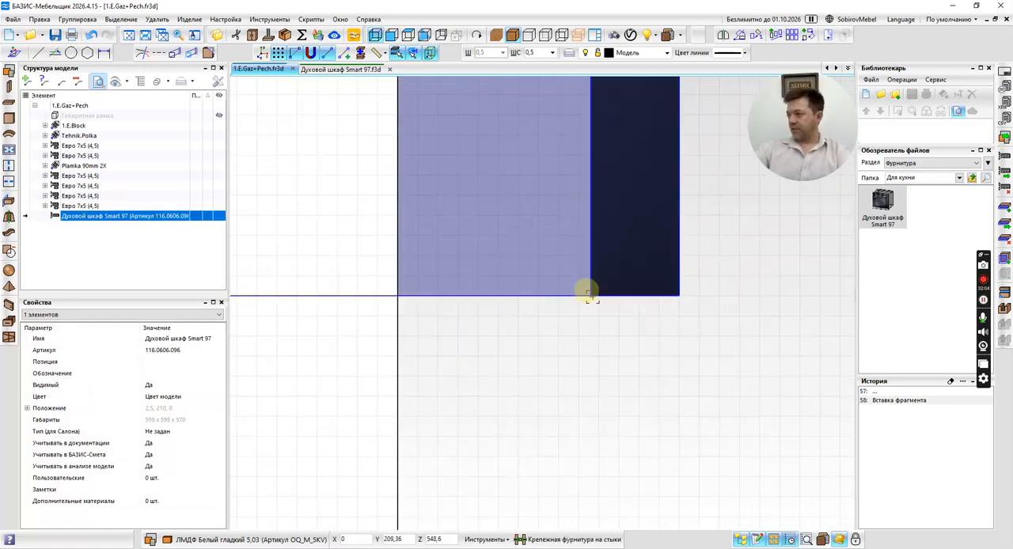
key("m")
left_click(590, 295)
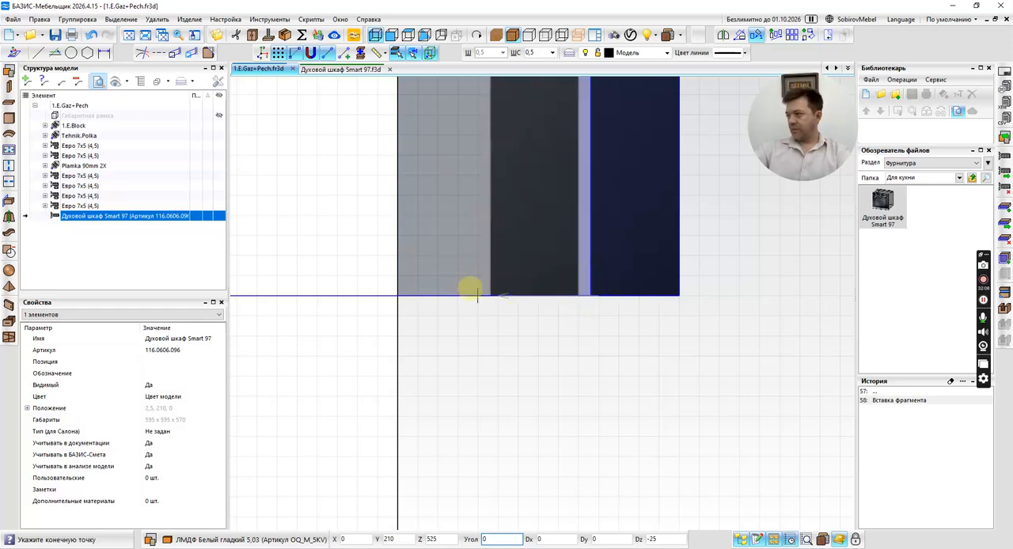
left_click(398, 295)
scroll(538, 347, "down", 3)
scroll(498, 331, "up", 4)
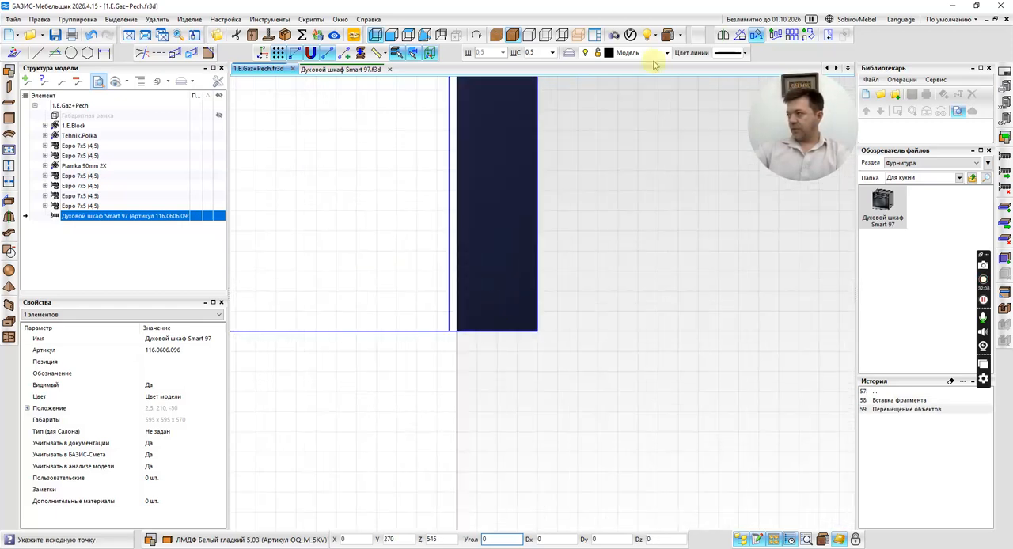
In wireframe display, move the oven forward 2 mm so the facade's rear edge meets the cabinet's front edge.
left_click(546, 35)
scroll(476, 331, "up", 4)
scroll(428, 326, "up", 3)
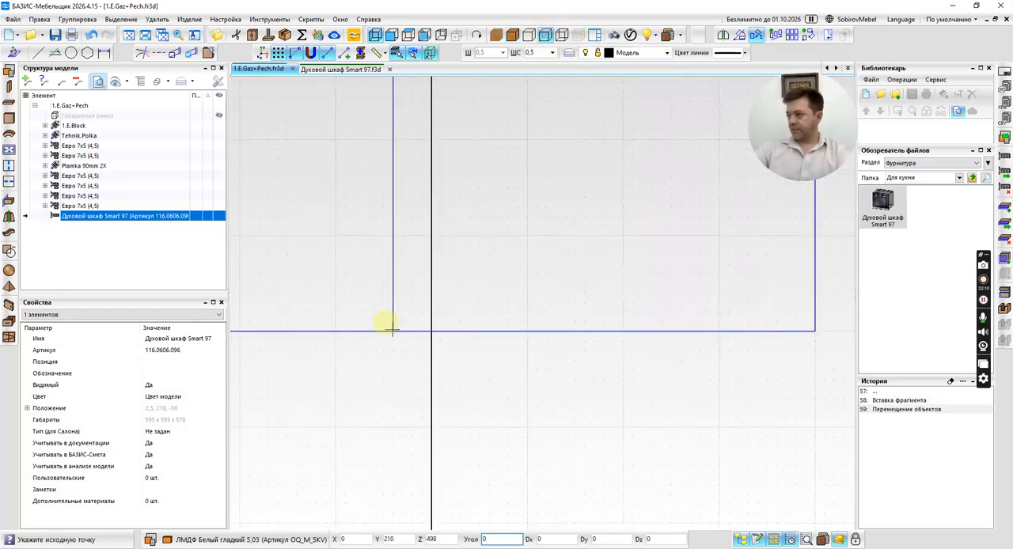
left_click(394, 331)
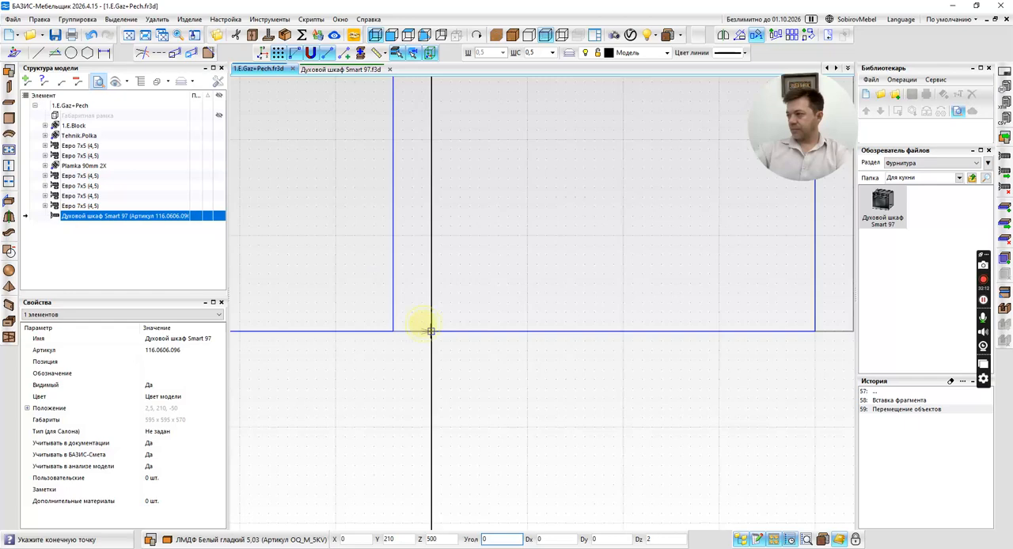
left_click(430, 330)
scroll(503, 369, "down", 3)
scroll(505, 369, "down", 4)
key("Escape")
key("Escape")
Display the cabinet with the built-in oven from the front with shaded textures to check the fit.
scroll(620, 294, "down", 1)
middle_click_drag(620, 294, 579, 302)
left_click(579, 302)
middle_click_drag(511, 303, 464, 323)
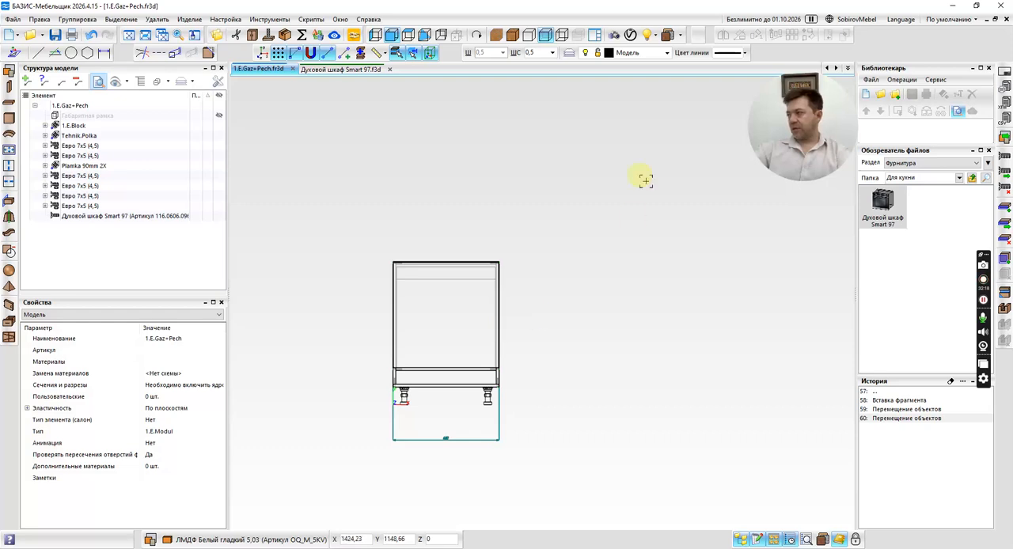
left_click(513, 35)
middle_click_drag(599, 293, 606, 255)
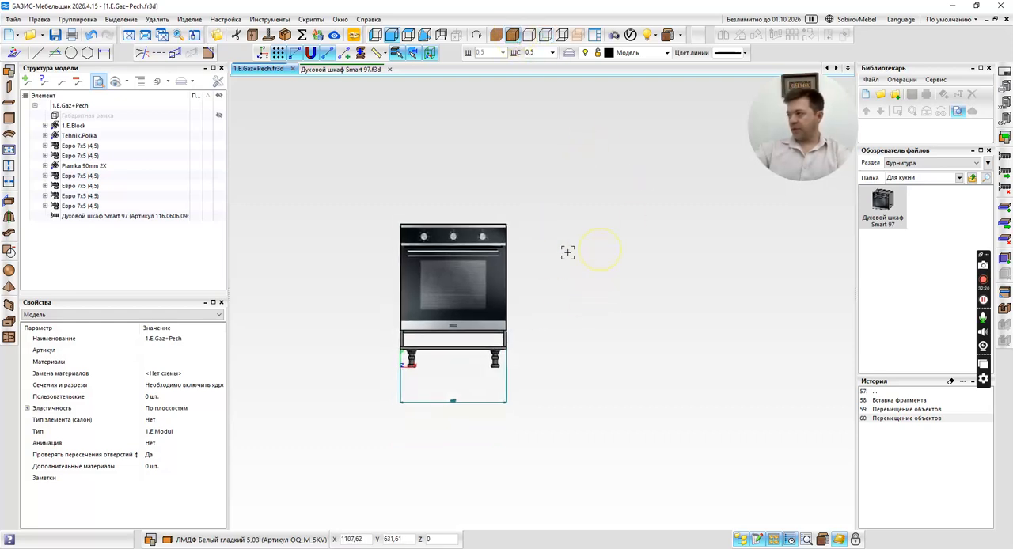
Edit the model's elasticity so the width has minimum 600, maximum 600 and step 0.
left_click(200, 411)
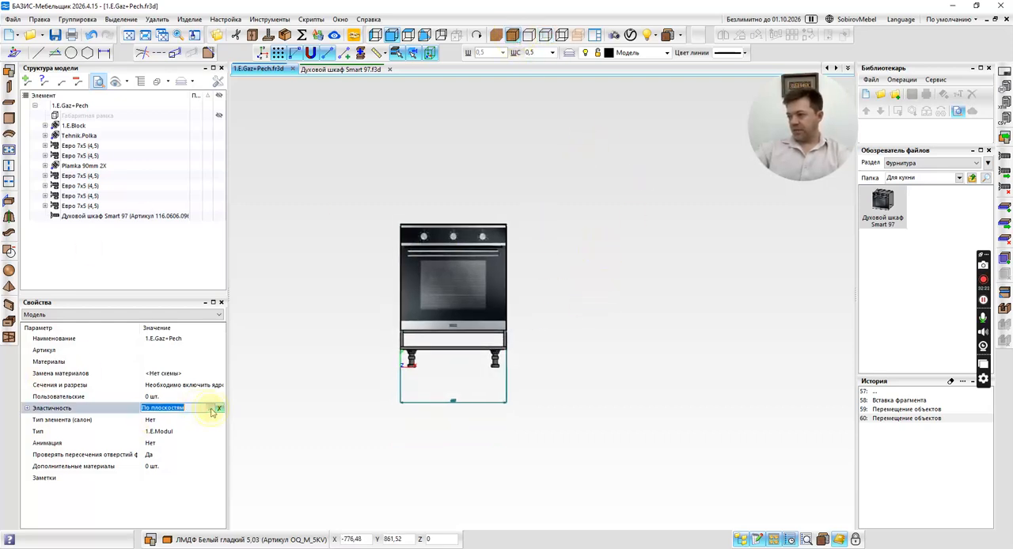
left_click(217, 409)
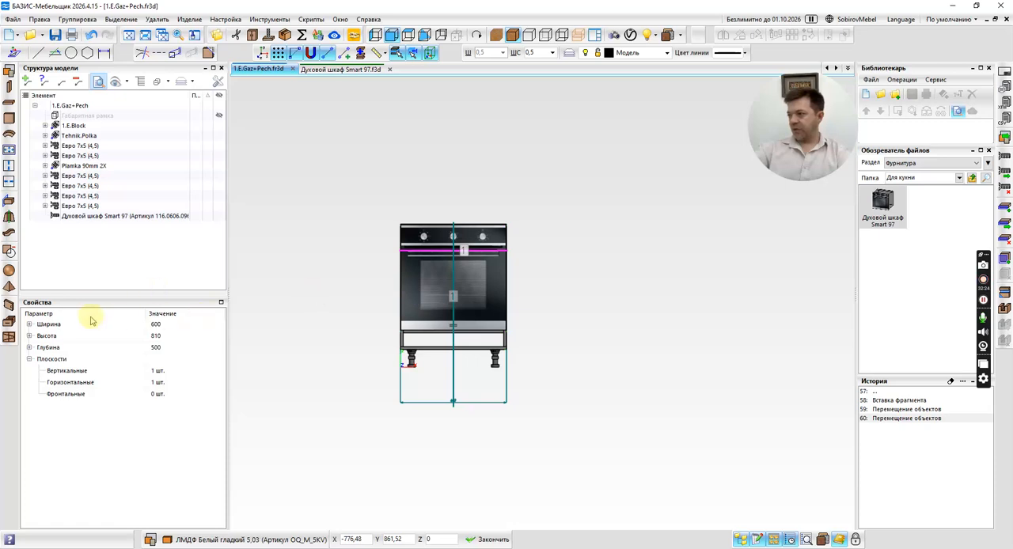
left_click(29, 325)
left_click(167, 336)
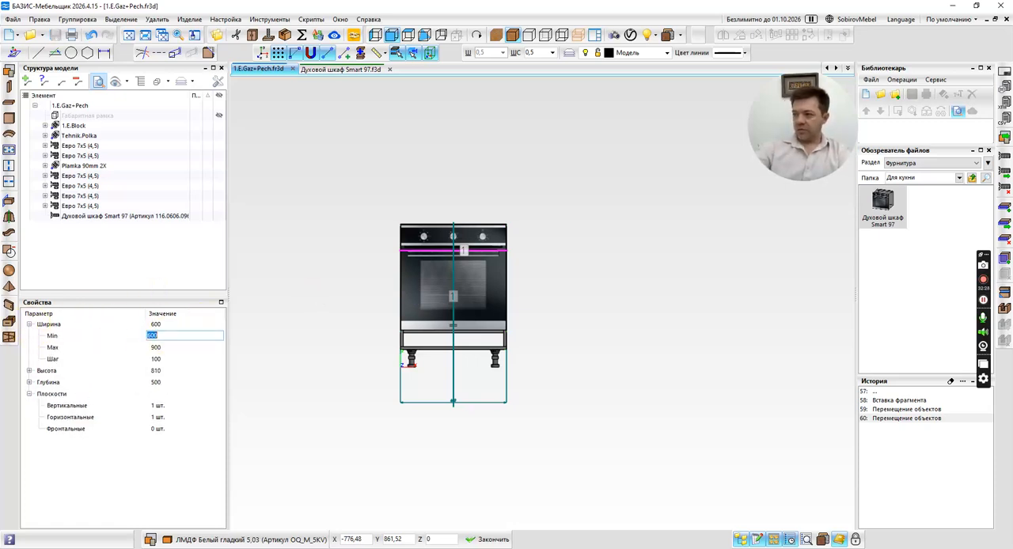
left_click(183, 348)
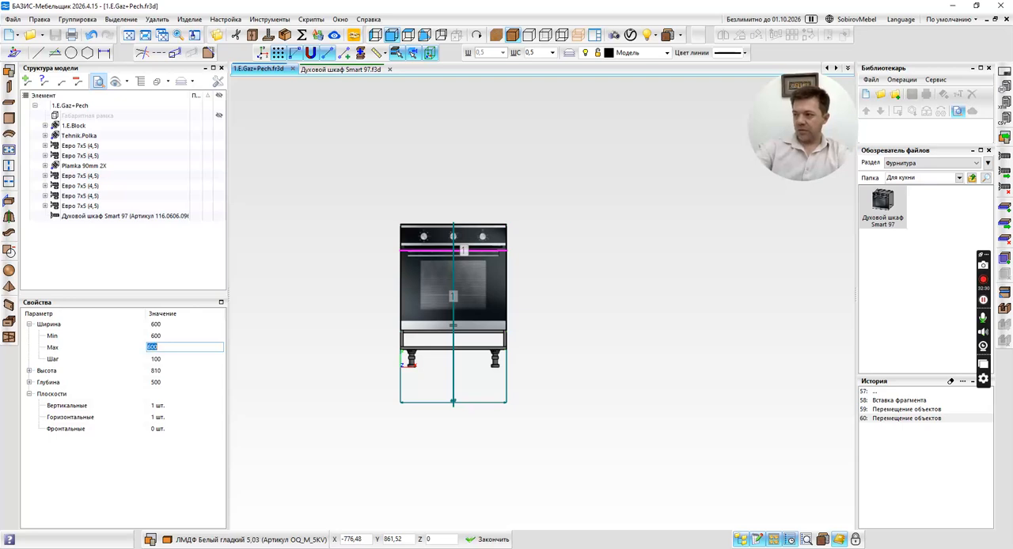
left_click(176, 359)
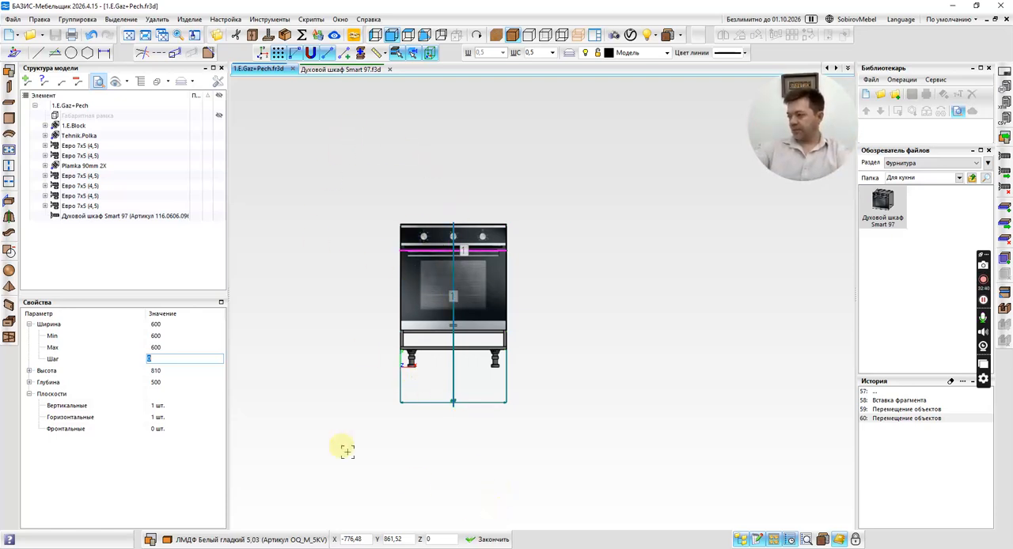
left_click(167, 327)
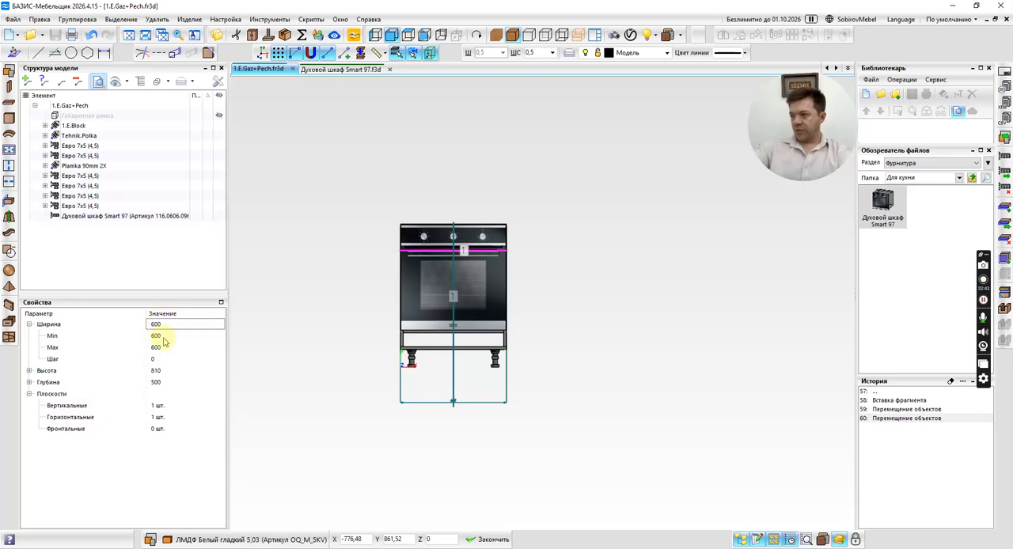
left_click(491, 539)
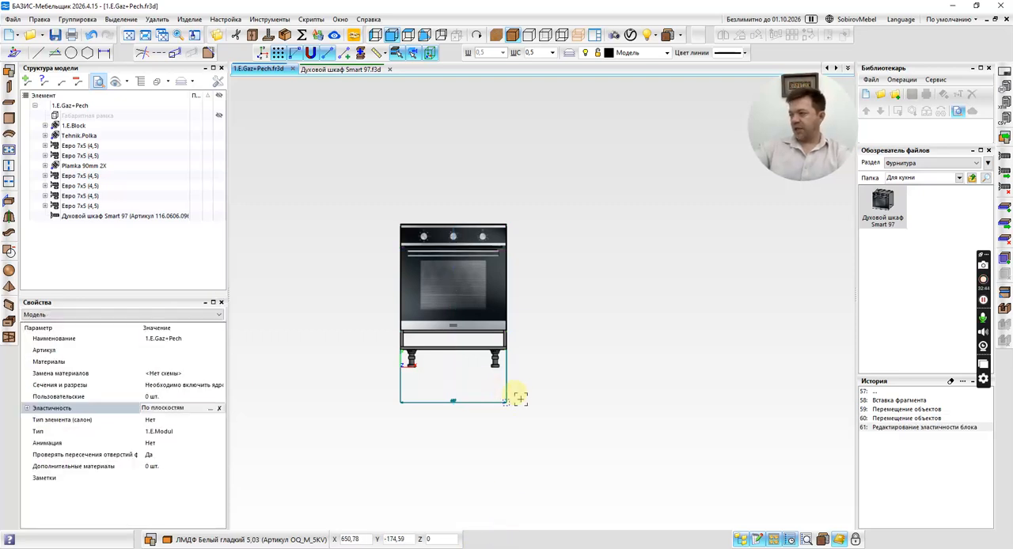
Measure the opening height between the cabinet's bottom panel and the shelf under the oven using the parallel line tool.
scroll(459, 431, "up", 5)
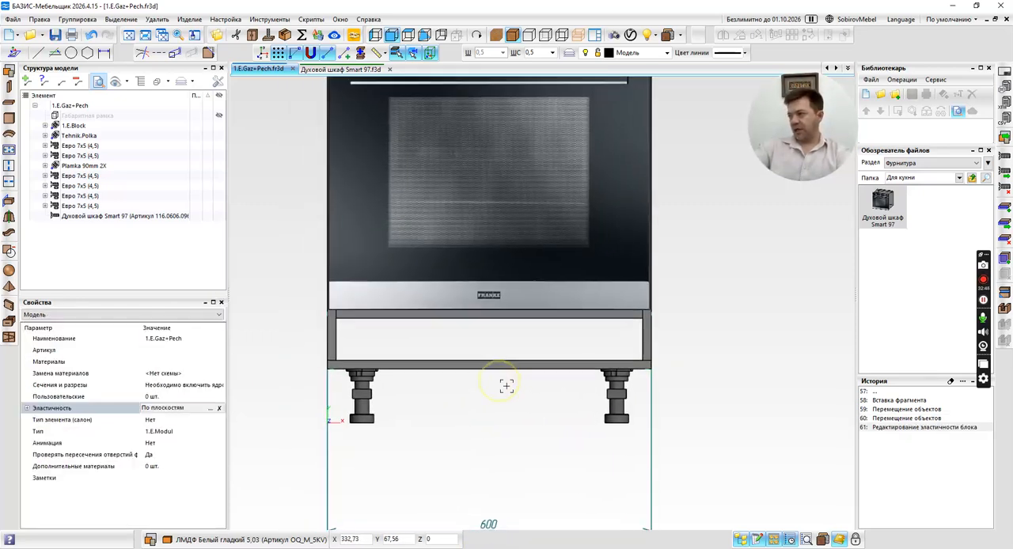
scroll(388, 348, "up", 2)
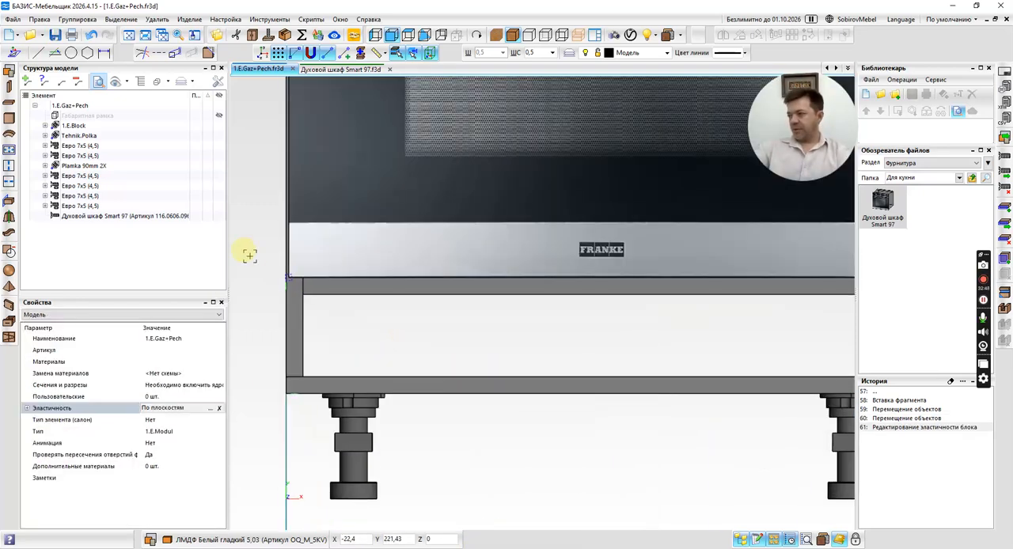
left_click(52, 52)
scroll(297, 277, "up", 2)
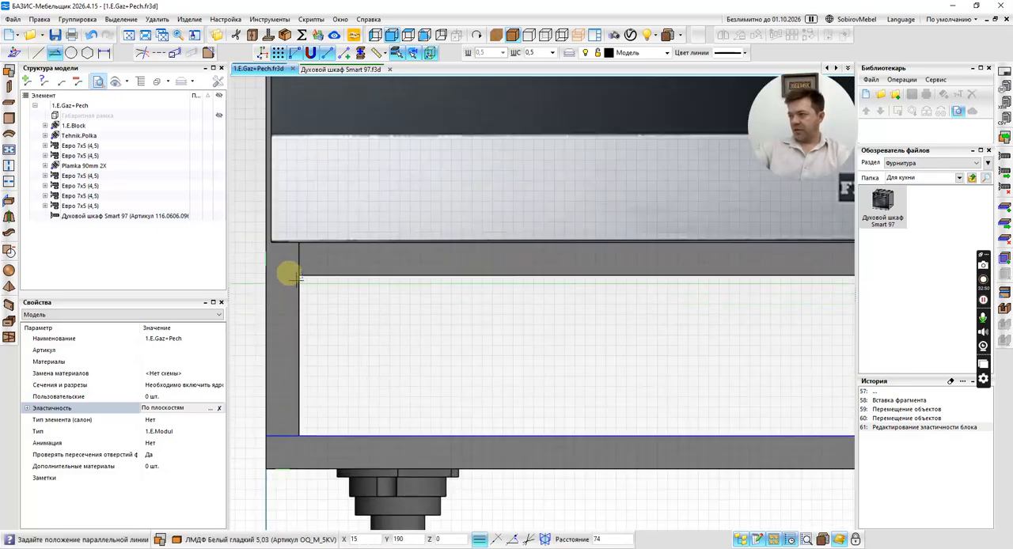
scroll(297, 275, "up", 1)
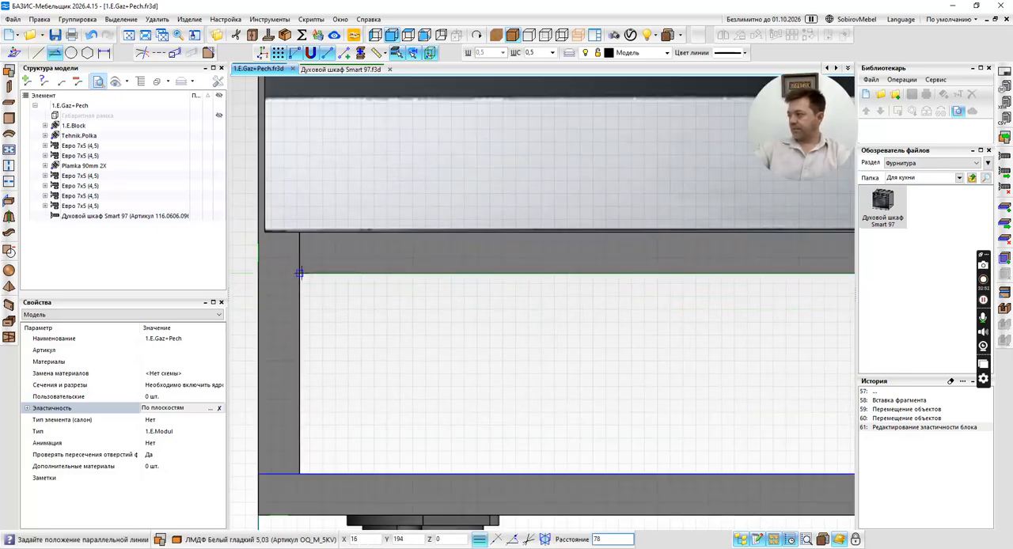
scroll(299, 273, "down", 7)
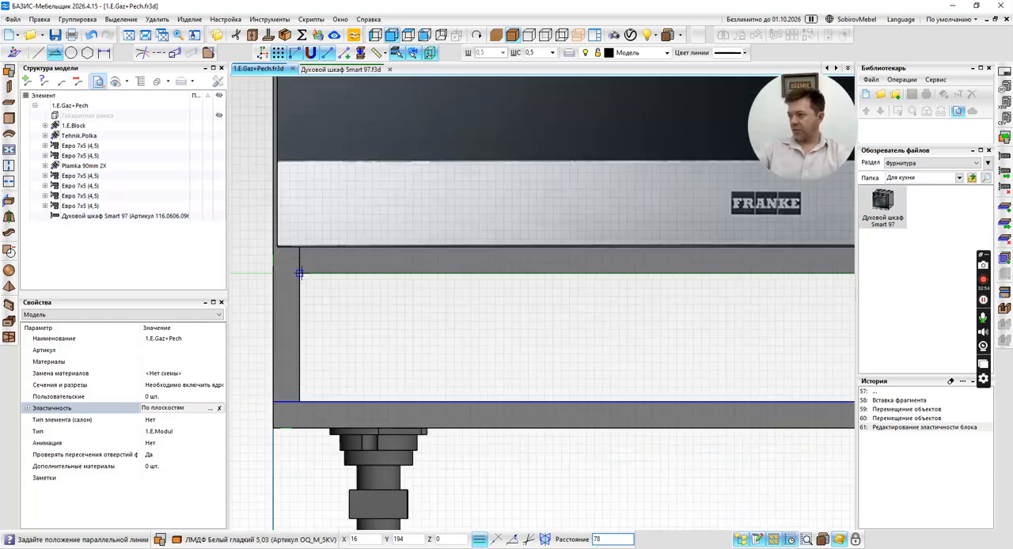
key("Escape")
Examine the cabinet with the built-in oven in a rotated 3D view, finishing in the front view.
scroll(507, 309, "down", 2)
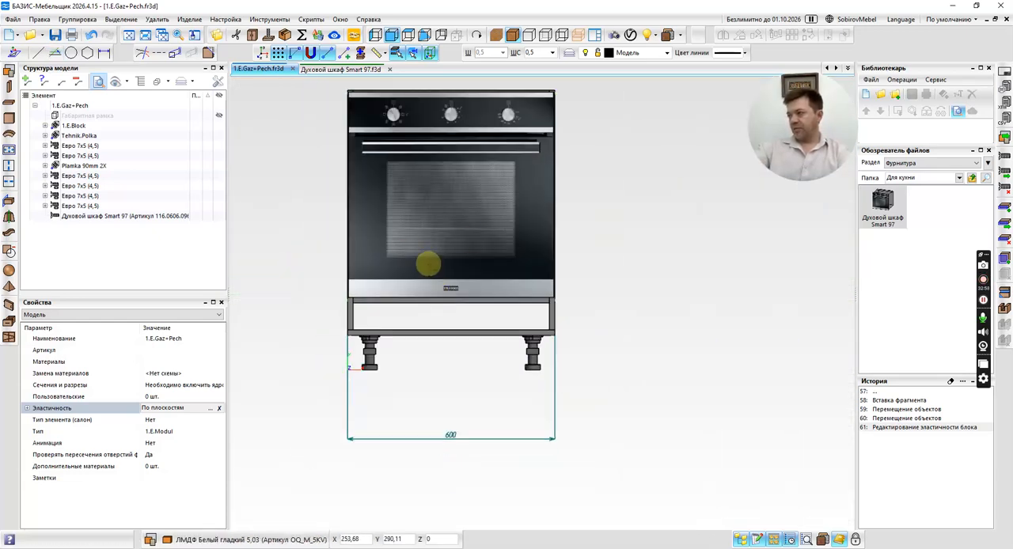
middle_click_drag(427, 258, 434, 312)
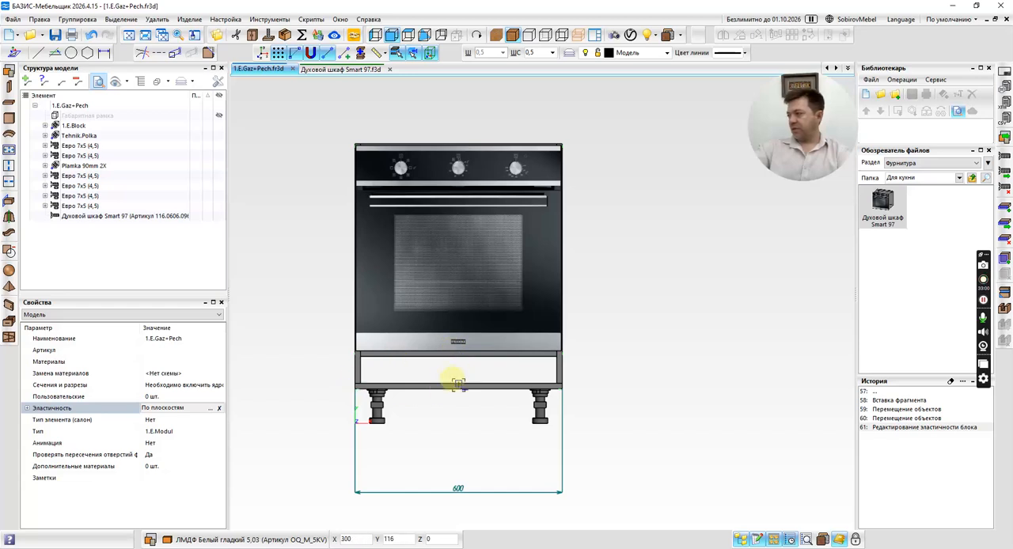
middle_click_drag(452, 376, 469, 378)
middle_click_drag(636, 264, 676, 287, "shift")
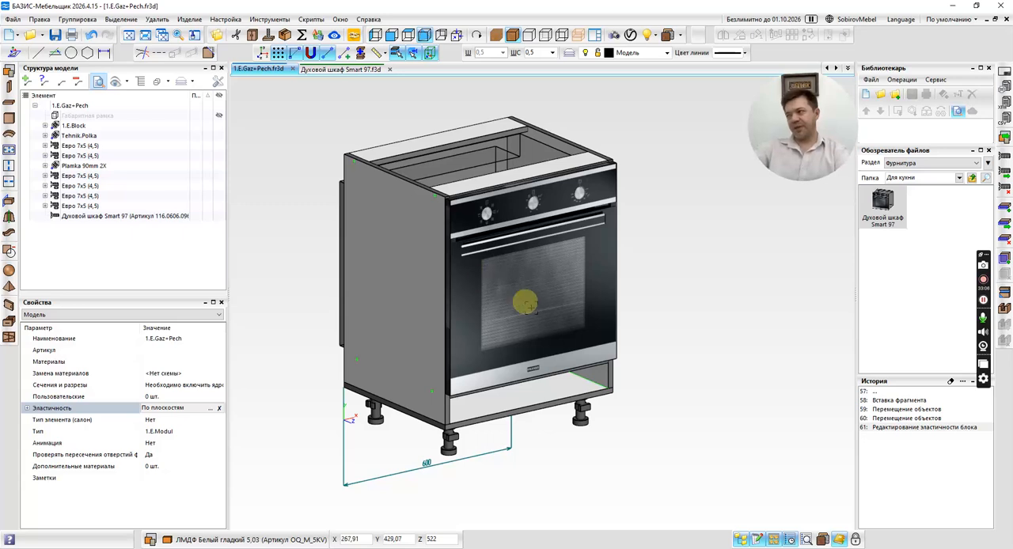
middle_click(675, 299)
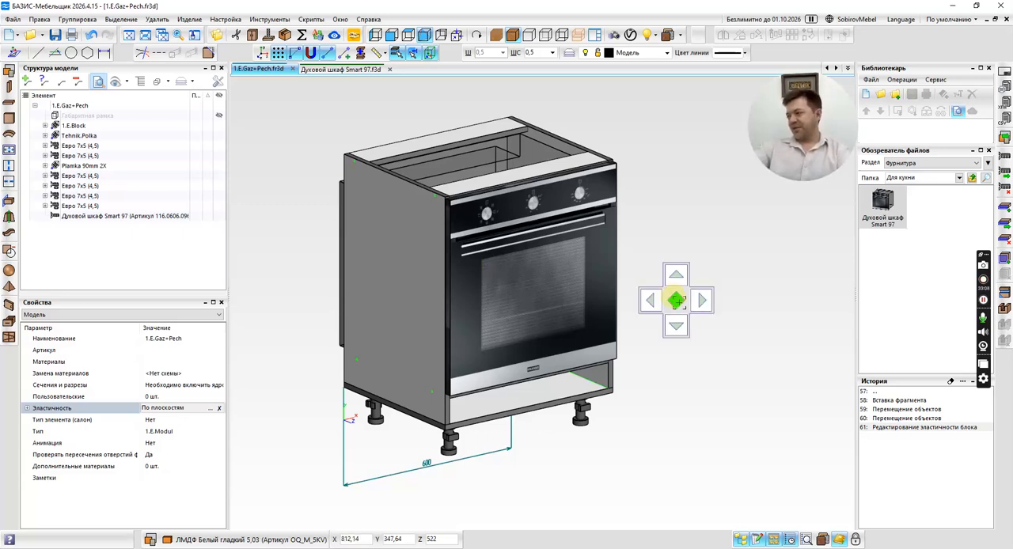
left_click(678, 301)
scroll(649, 336, "right", 2)
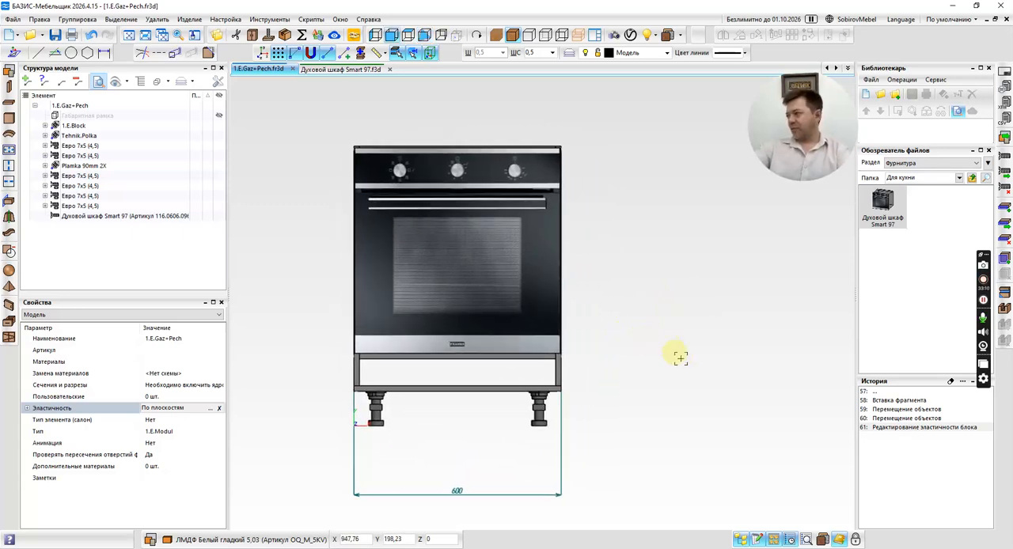
Clear the operation history and switch the file browser to the Фрагменты section.
left_click(951, 382)
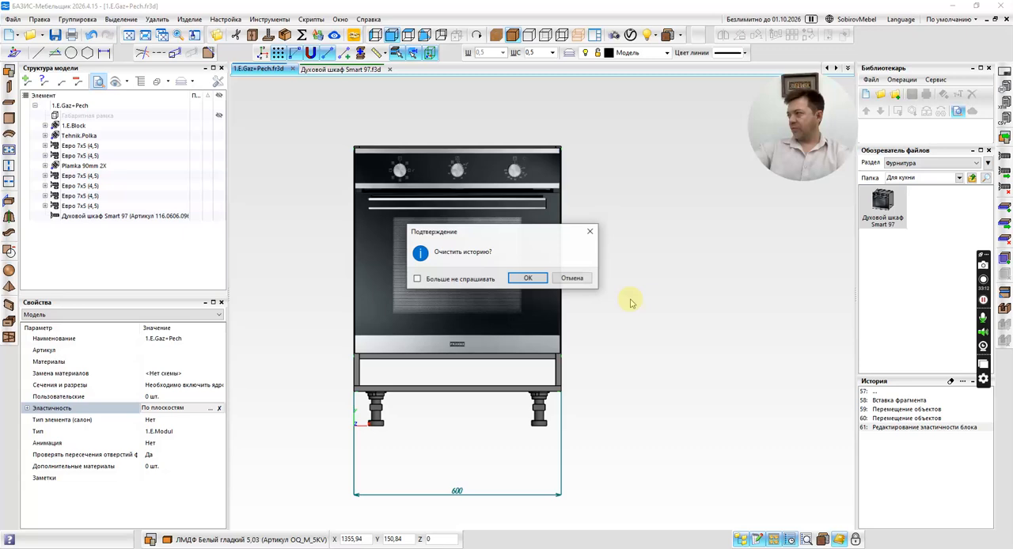
left_click(525, 276)
mouse_move(471, 314)
middle_mouse_down()
mouse_move(475, 333)
mouse_move(466, 313)
middle_mouse_up()
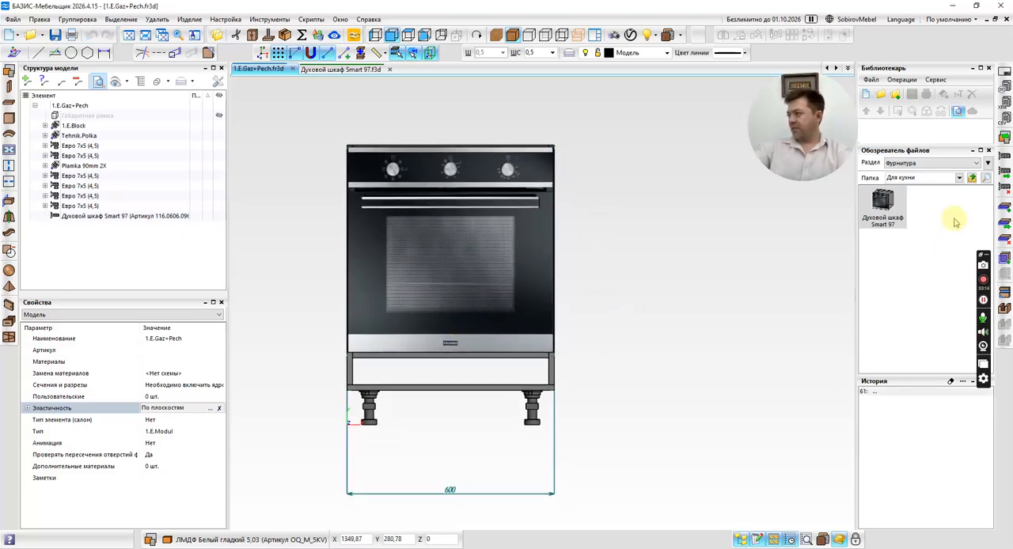
left_click(972, 178)
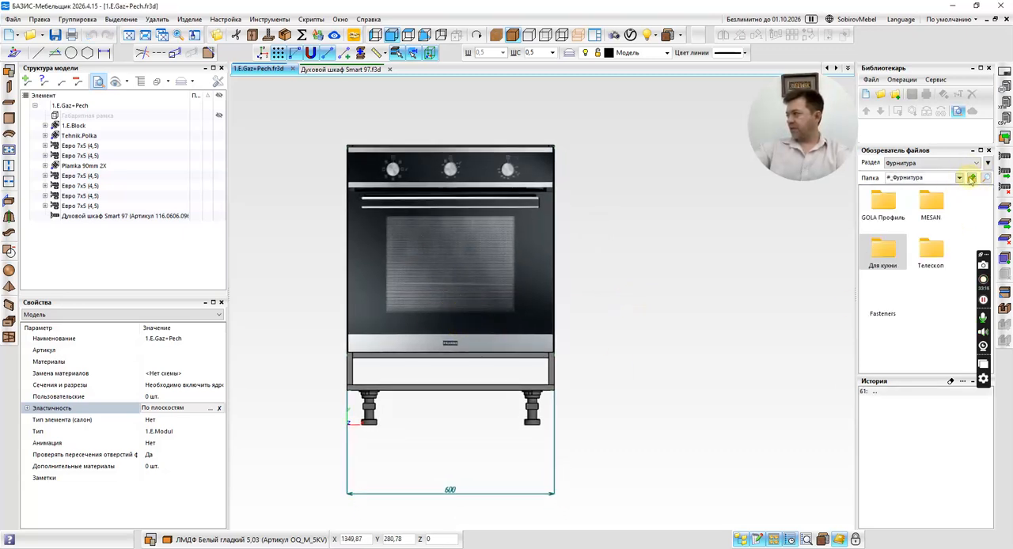
left_click(967, 163)
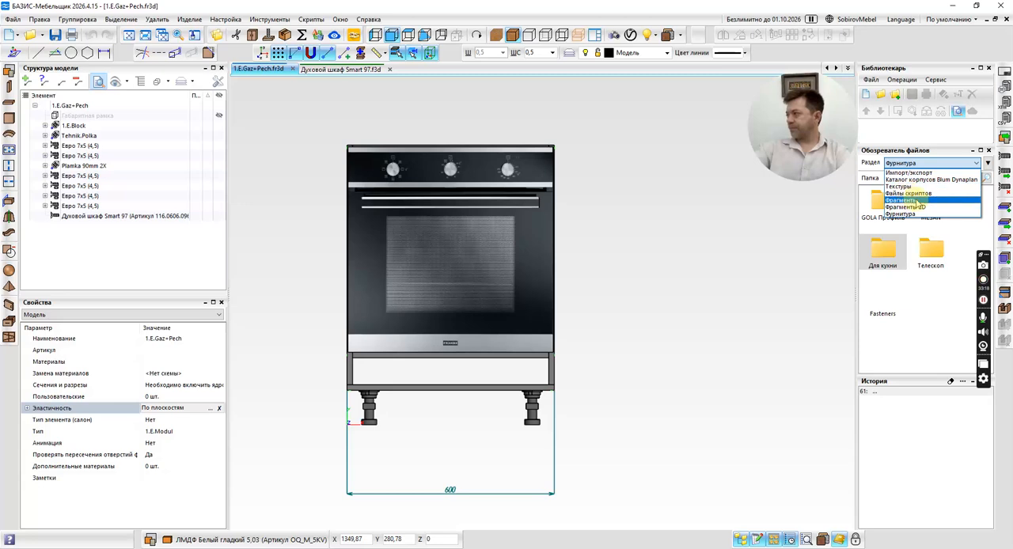
left_click(918, 203)
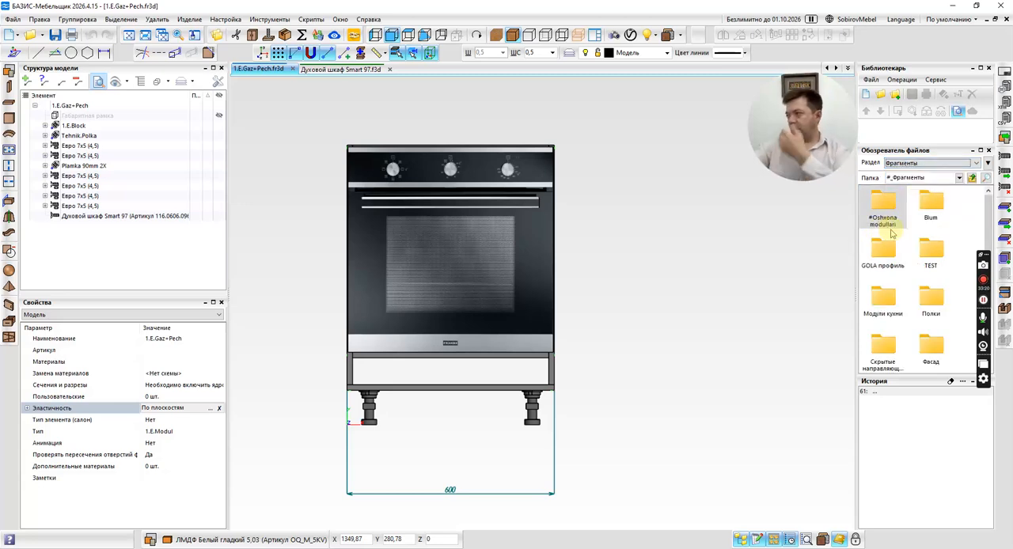
In wireframe display, add a horizontal auxiliary line parallel to the appliance shelf's upper edge, midway through the shelf's thickness.
left_click(54, 52)
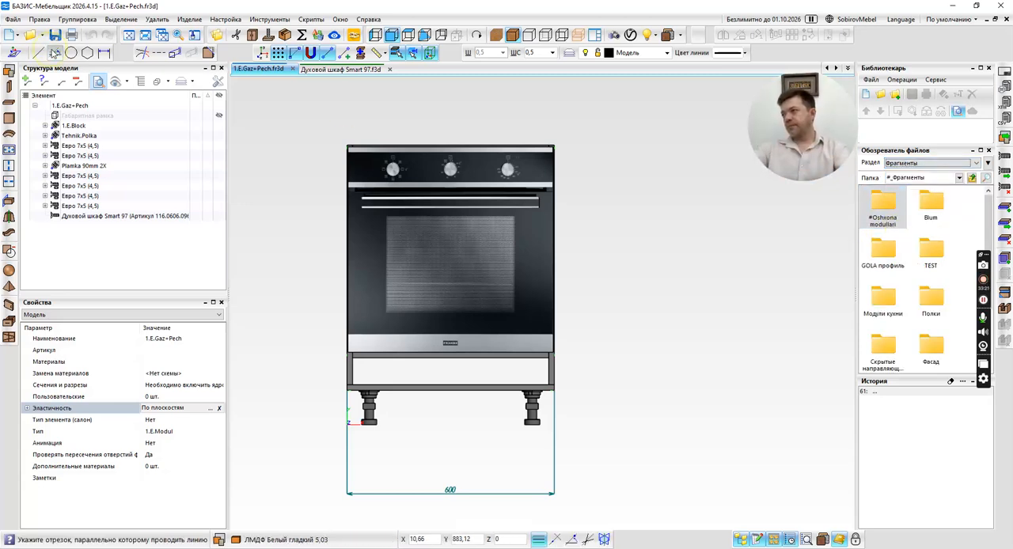
left_click(545, 35)
scroll(422, 336, "up", 5)
left_click(451, 256)
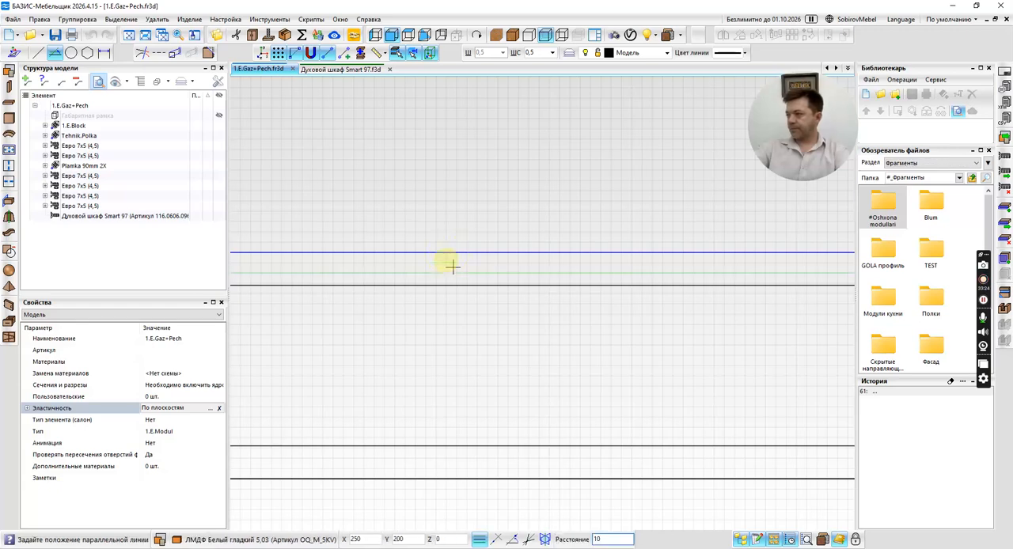
left_click(453, 271)
scroll(439, 235, "down", 5)
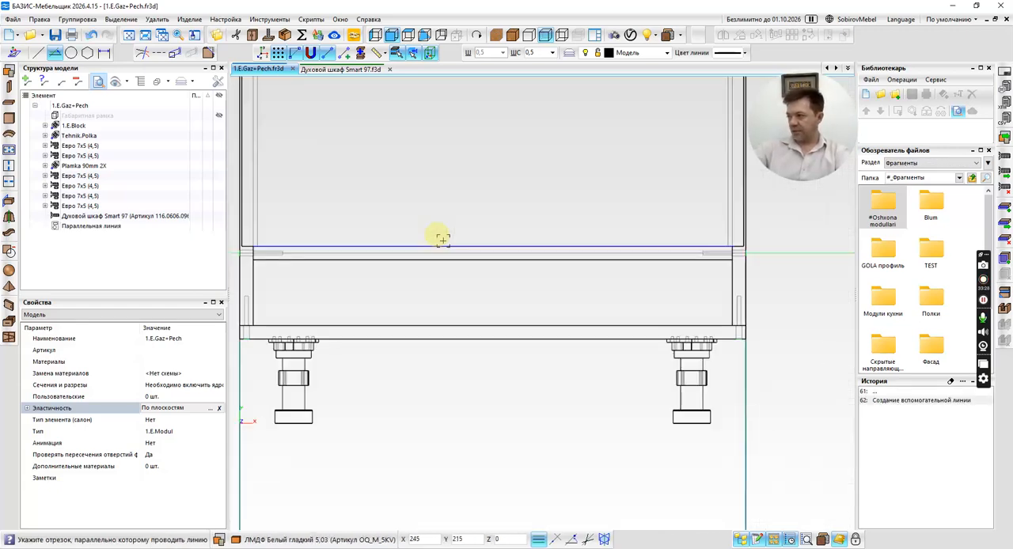
middle_click_drag(691, 305, 693, 312)
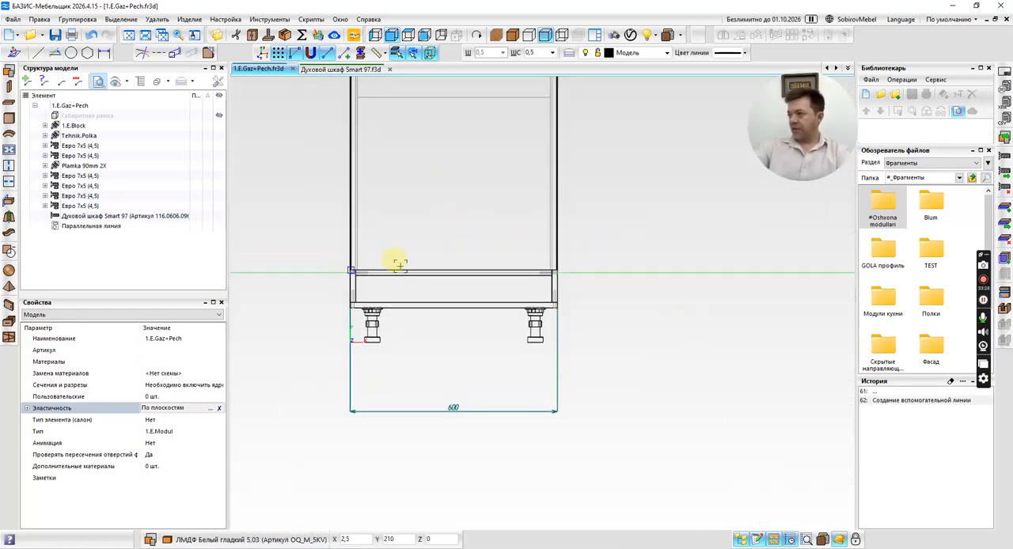
Inspect how the oven's lower edge sits on the shelf and cabinet front in front and side wireframe views.
scroll(392, 269, "up", 5)
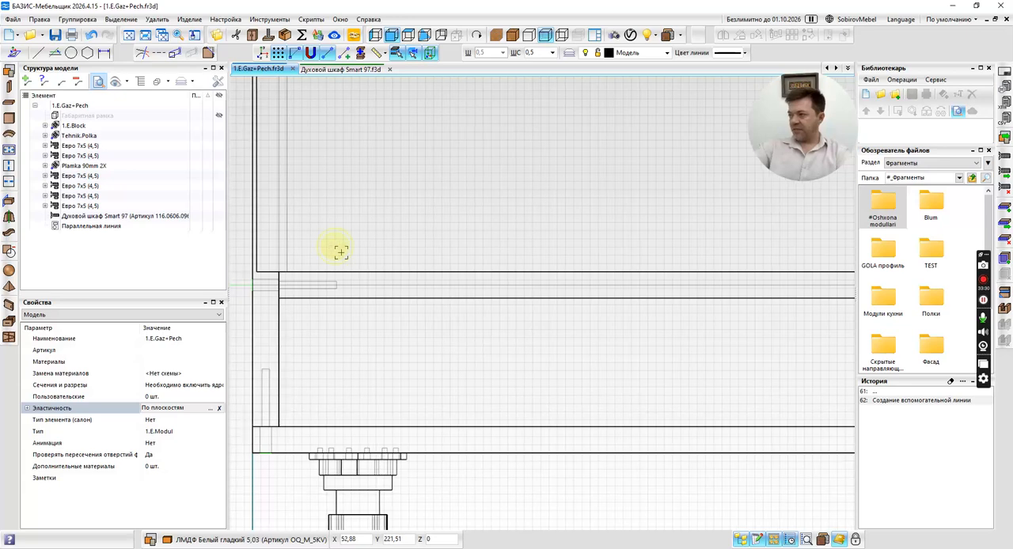
left_click(335, 246)
scroll(295, 267, "up", 2)
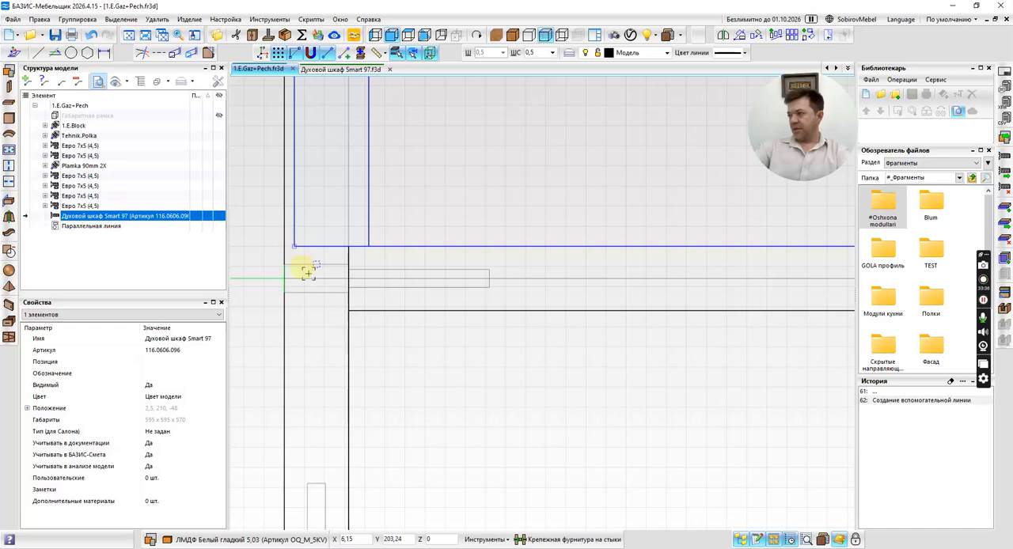
left_click(512, 35)
left_click(377, 38)
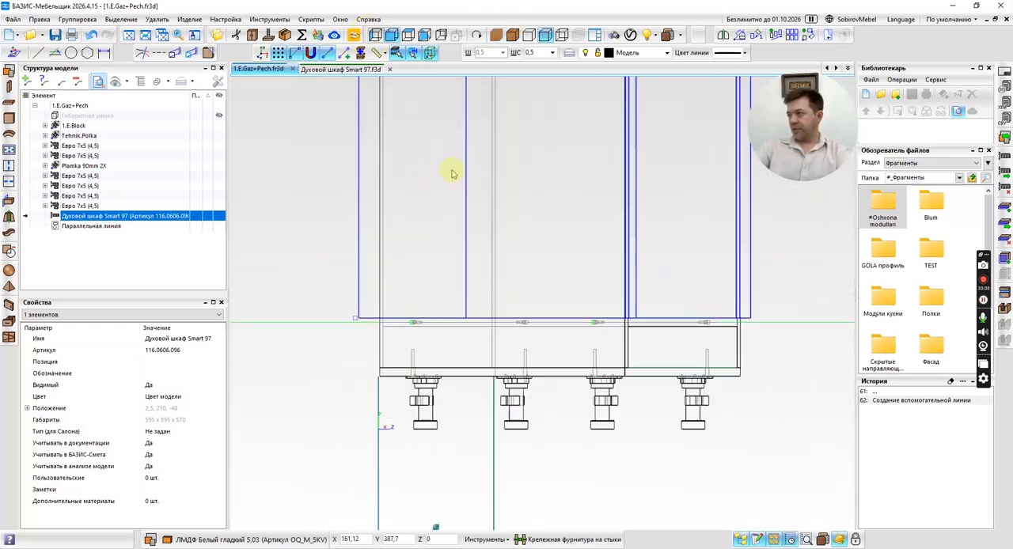
scroll(542, 279, "up", 7)
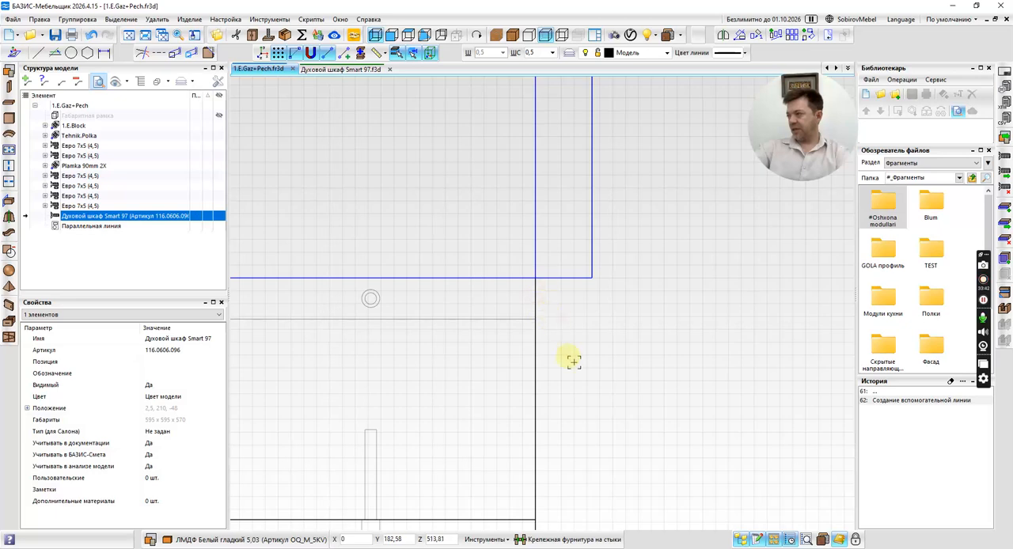
scroll(574, 361, "down", 5)
left_click(392, 35)
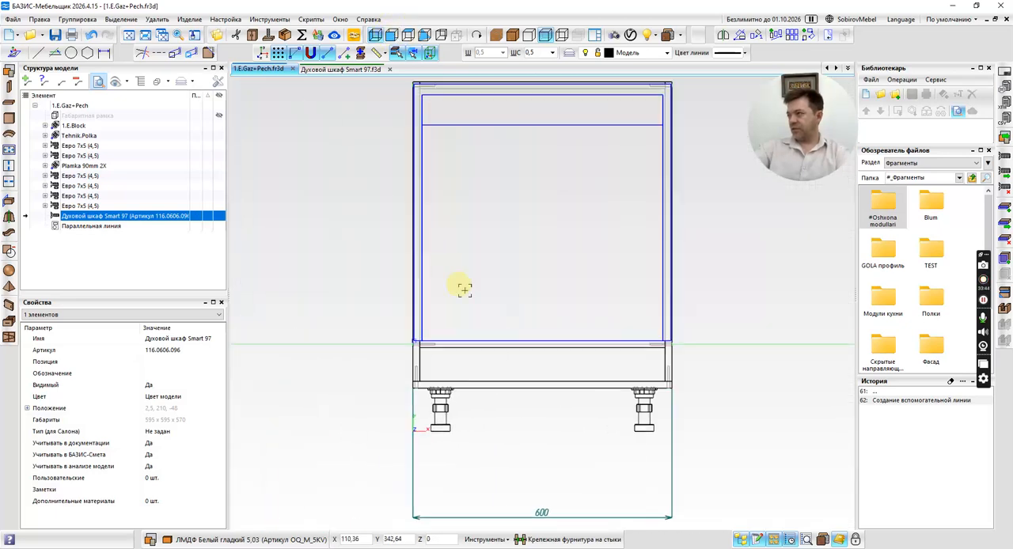
middle_click_drag(490, 314, 414, 271)
key("Escape")
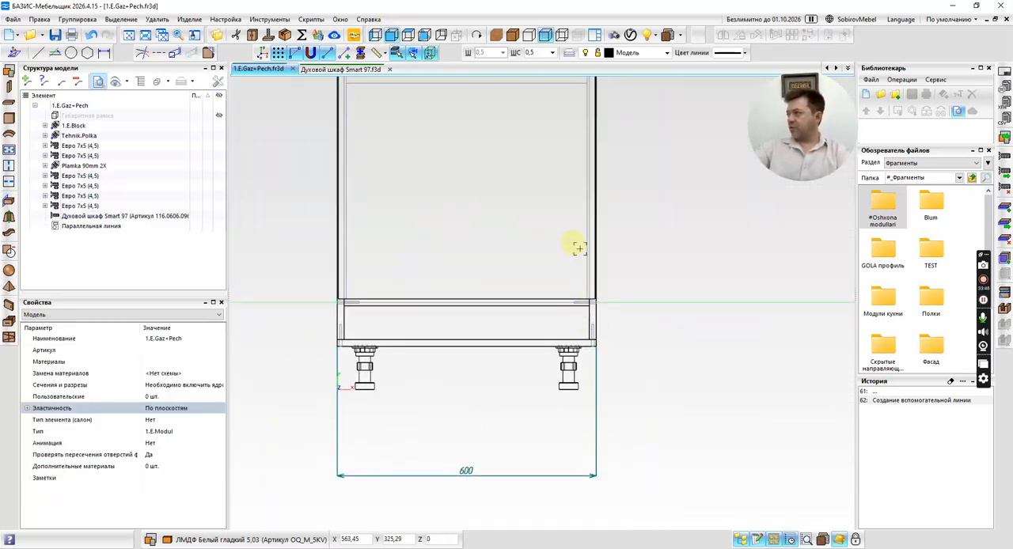
Browse the fragments to #Oshxona modullari, 1 Etaj, Fasadlar, Texnik fasad and start placing the Fasad.tehnik fragment.
double_click(884, 204)
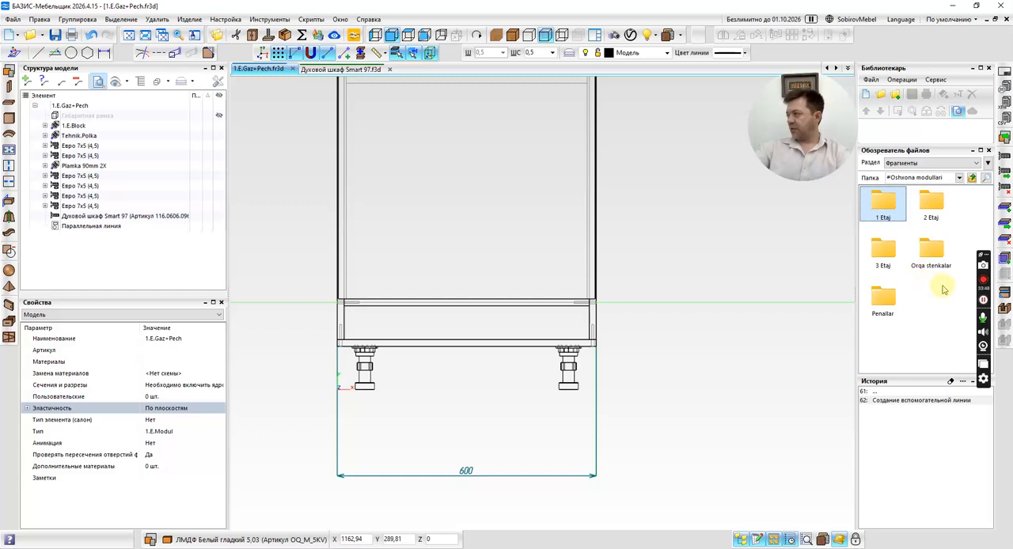
double_click(896, 205)
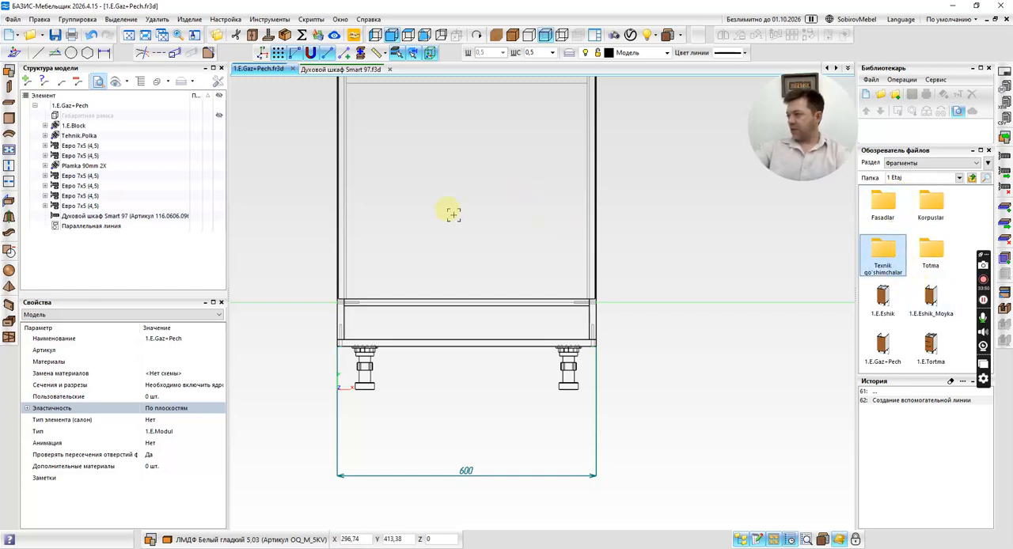
scroll(453, 214, "down", 3)
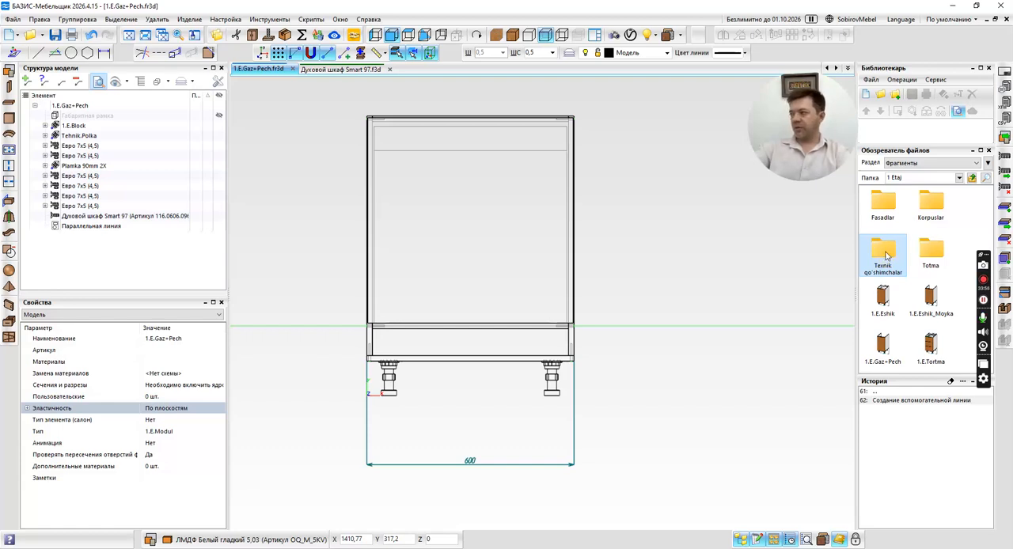
double_click(884, 207)
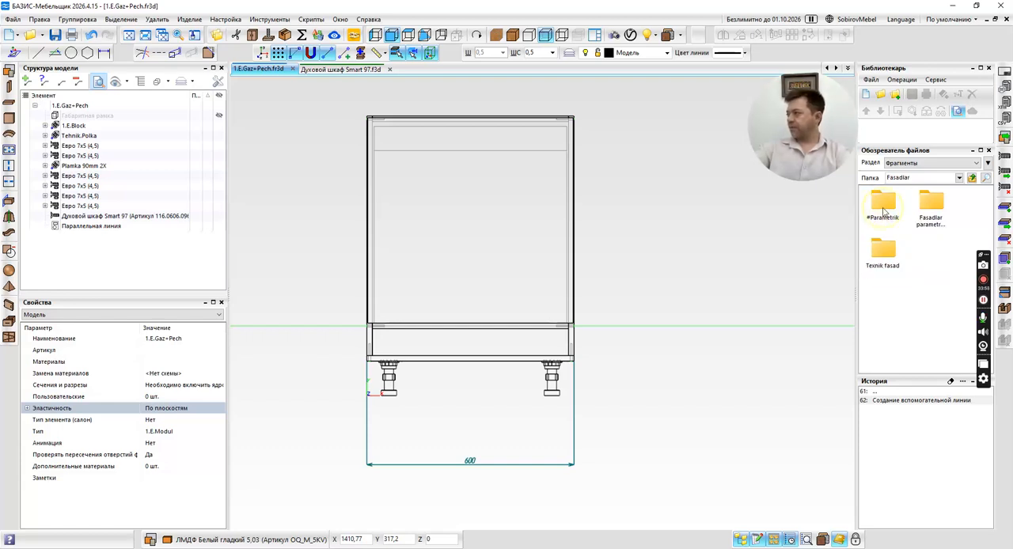
double_click(893, 254)
double_click(884, 203)
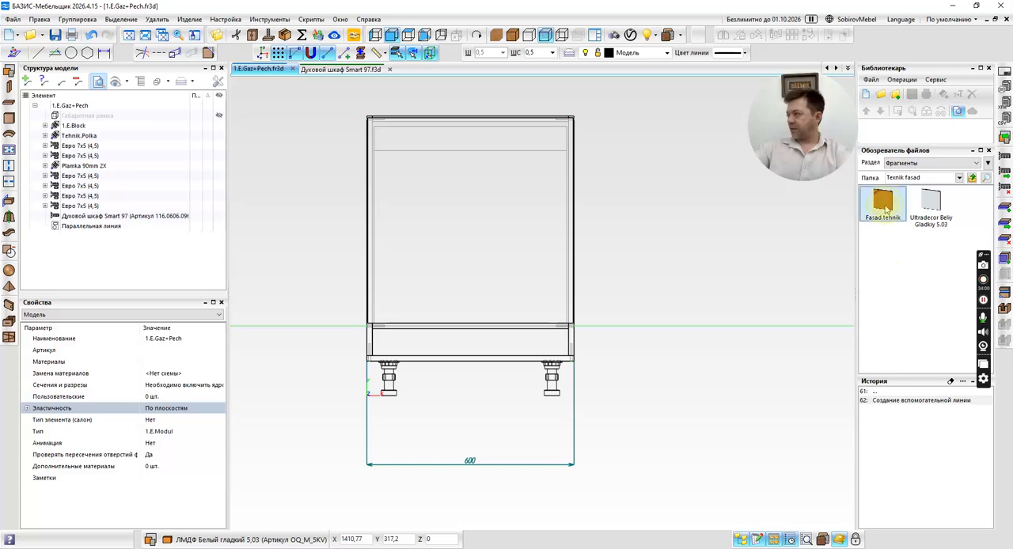
scroll(372, 335, "up", 5)
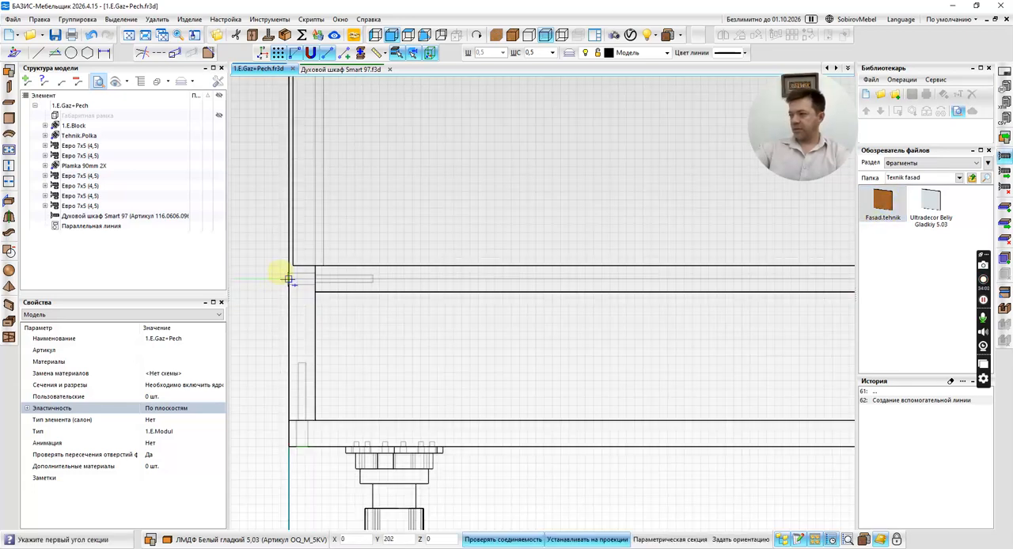
left_click(289, 280)
scroll(289, 279, "down", 4)
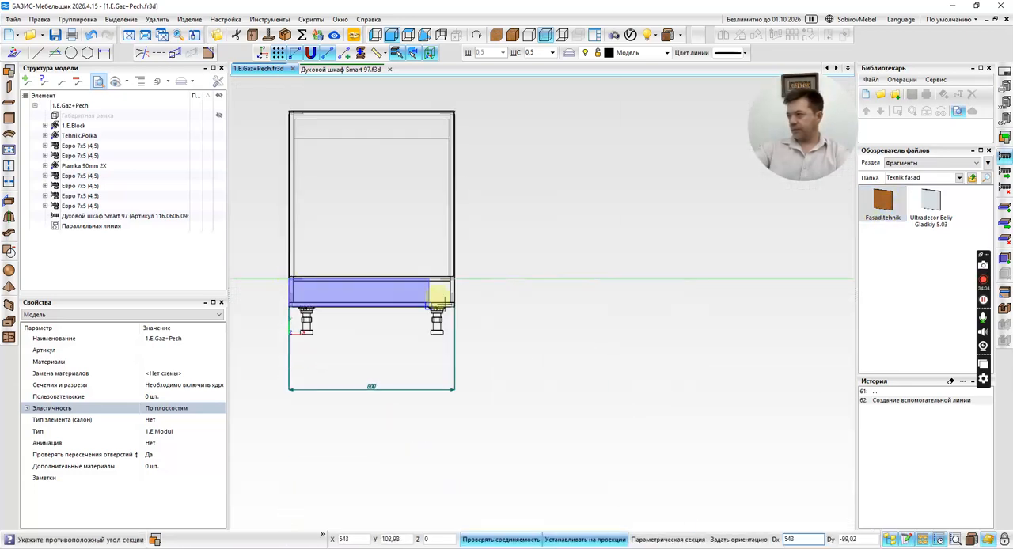
scroll(466, 308, "up", 4)
scroll(440, 307, "up", 2)
left_click(441, 308)
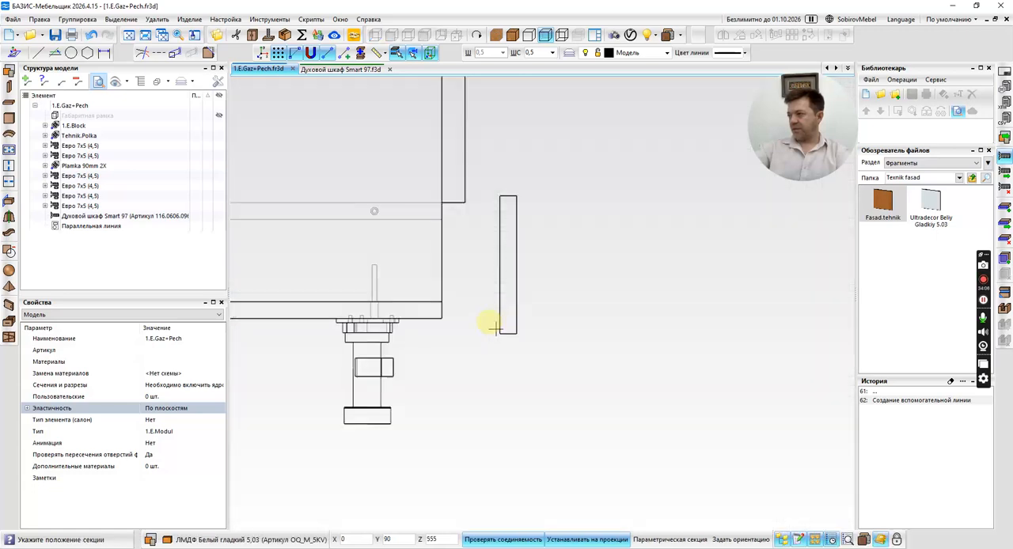
left_click(505, 314)
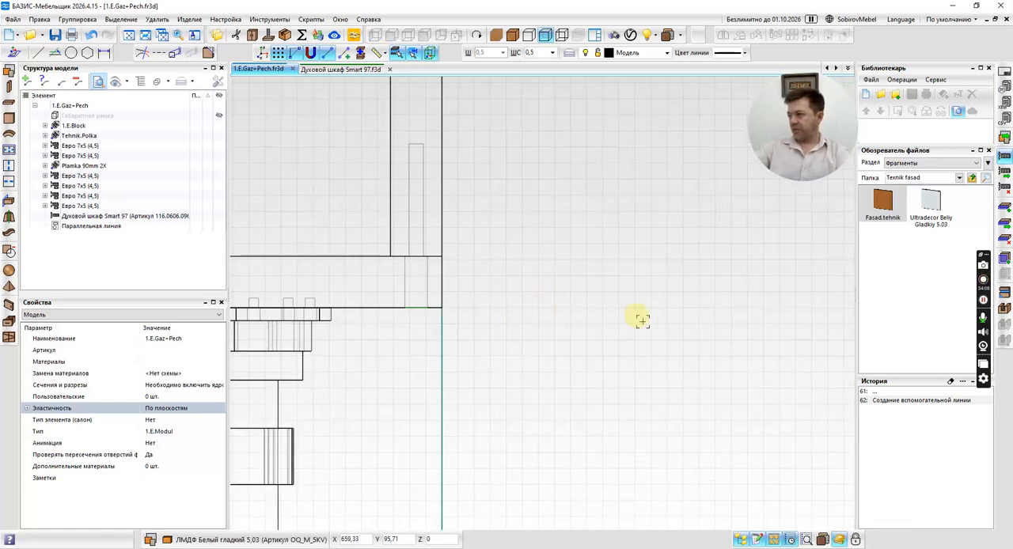
Add a horizontal auxiliary line about 8 mm below the appliance shelf's lower edge, parallel to it.
left_click(54, 53)
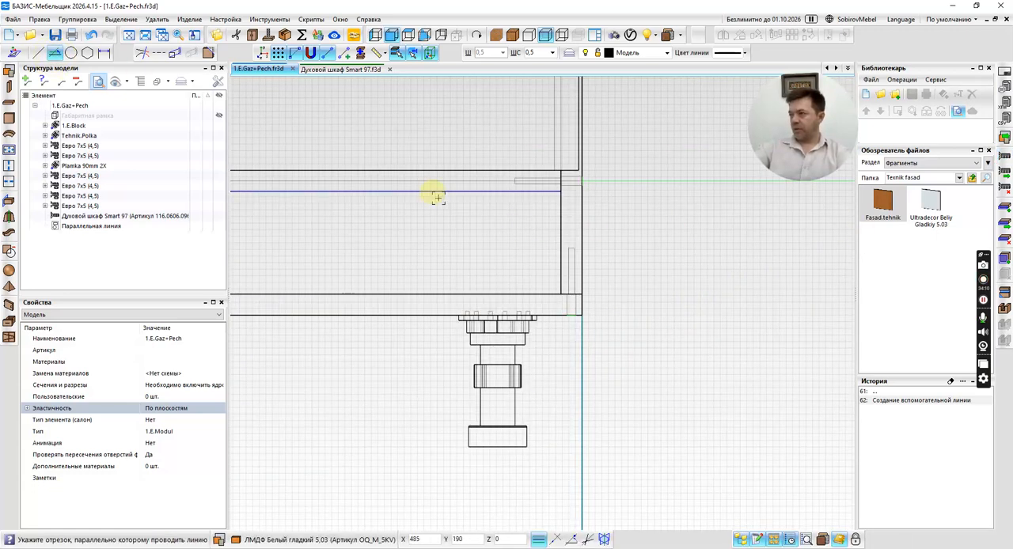
left_click(431, 191)
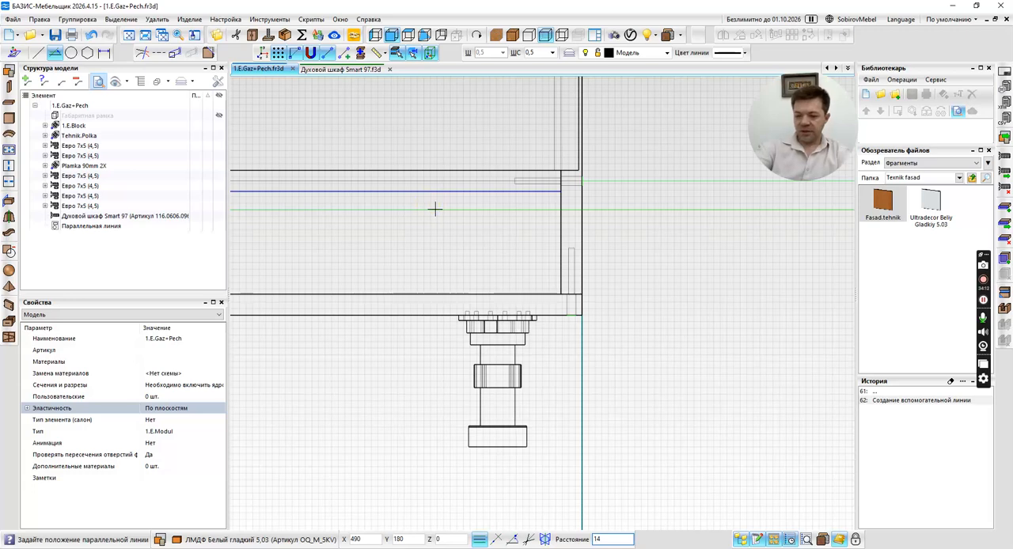
left_click(431, 201)
scroll(465, 208, "up", 4)
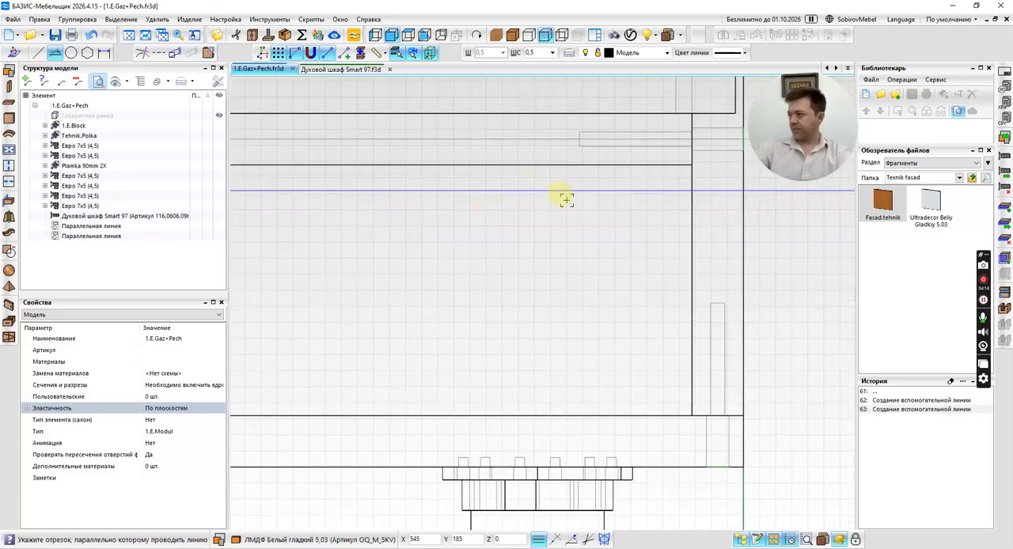
key("Escape")
Place the Fasad.tehnik fragment in the opening between the lower auxiliary line and the bottom panel, flush against the cabinet's front edge.
scroll(603, 201, "down", 6)
double_click(884, 203)
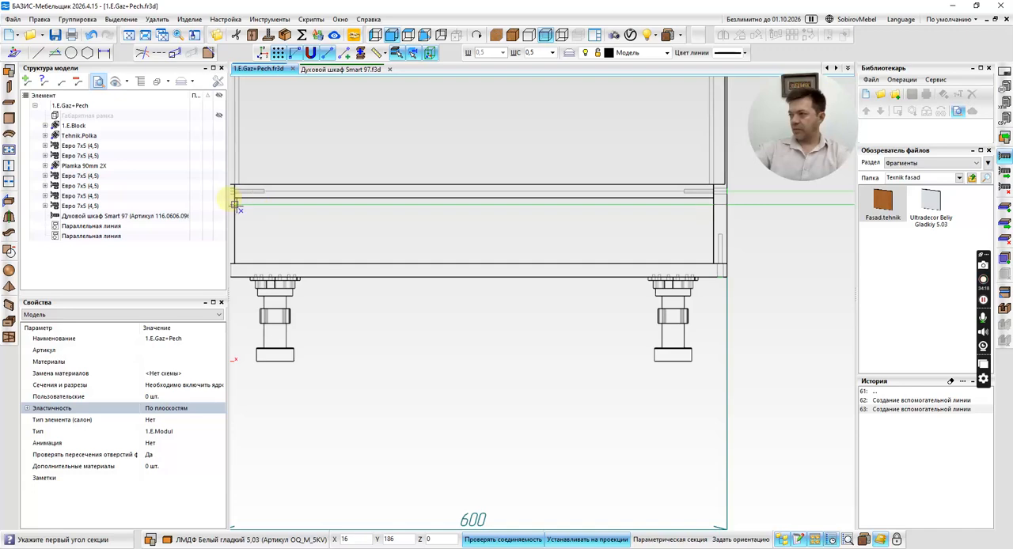
left_click(235, 205)
left_click(707, 262)
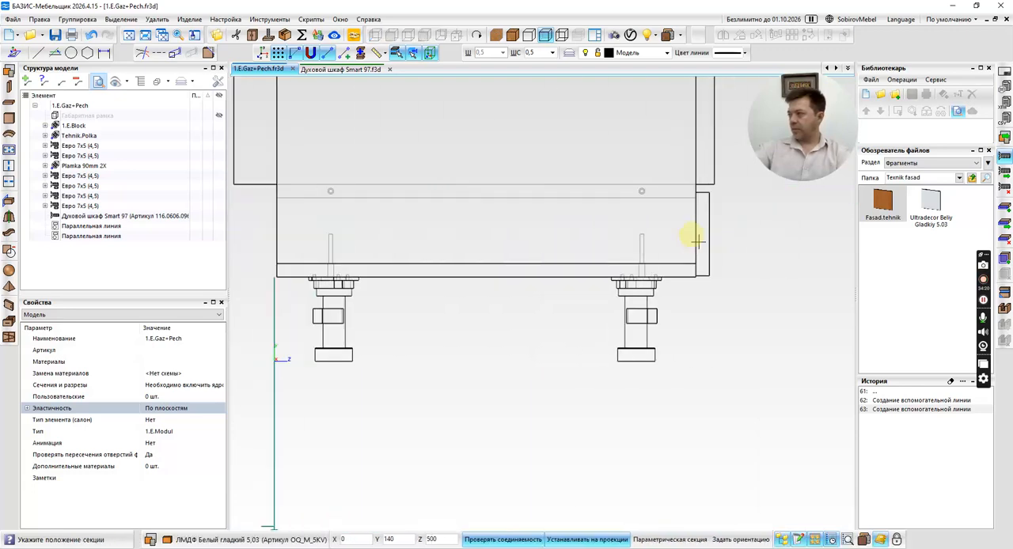
scroll(682, 188, "up", 3)
left_click(676, 193)
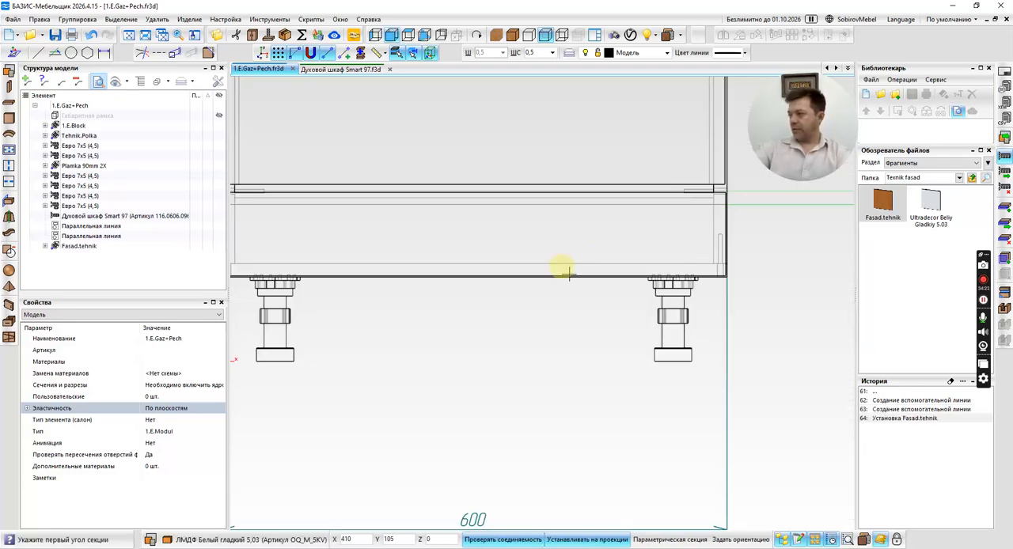
key("Escape")
Select the facade below the oven and examine its fit at both cabinet sides, finishing in a rotated 3D view with nothing selected.
middle_click_drag(523, 242, 682, 236)
left_click(435, 237)
scroll(403, 220, "up", 3)
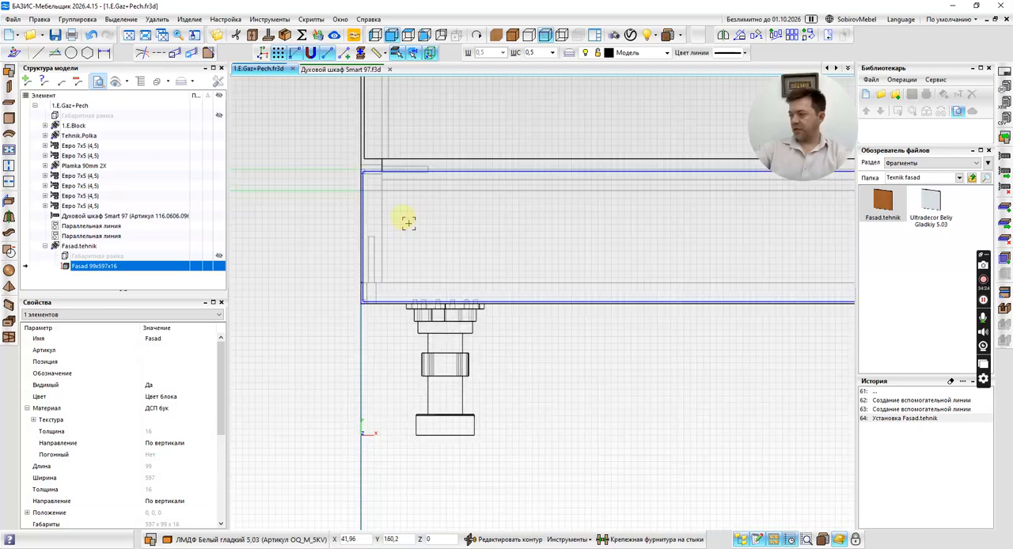
scroll(393, 219, "down", 3)
scroll(392, 217, "down", 2)
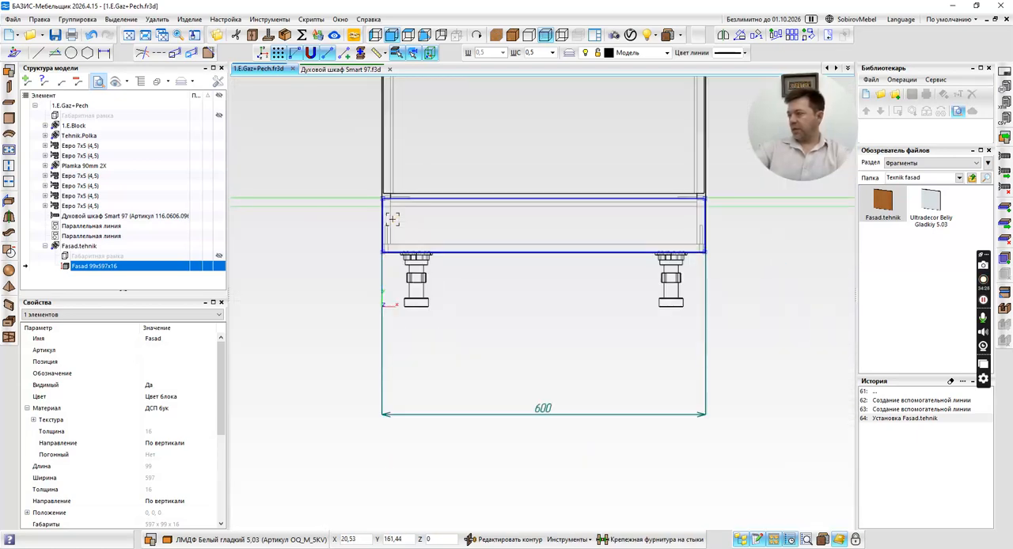
scroll(429, 242, "down", 2)
scroll(642, 239, "up", 4)
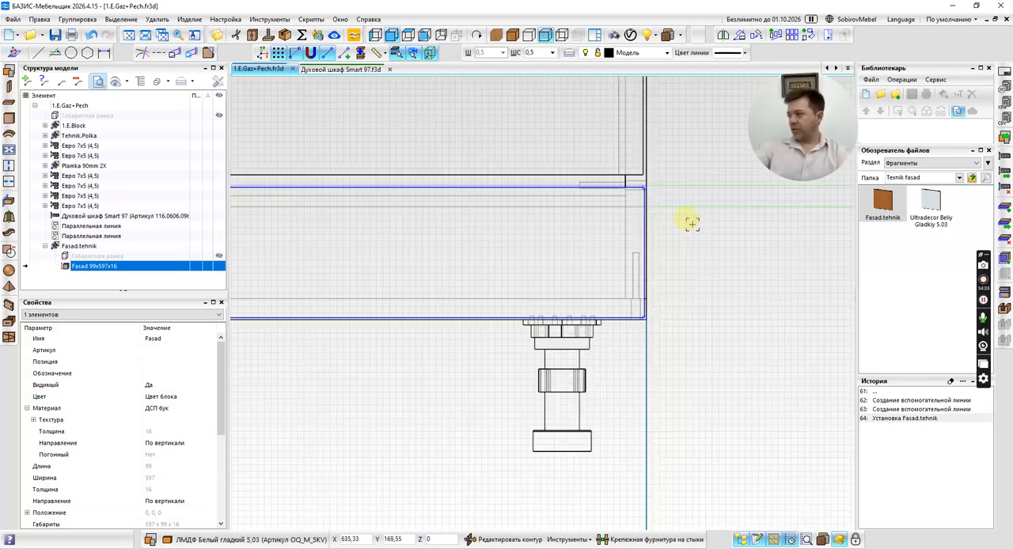
scroll(623, 165, "down", 1)
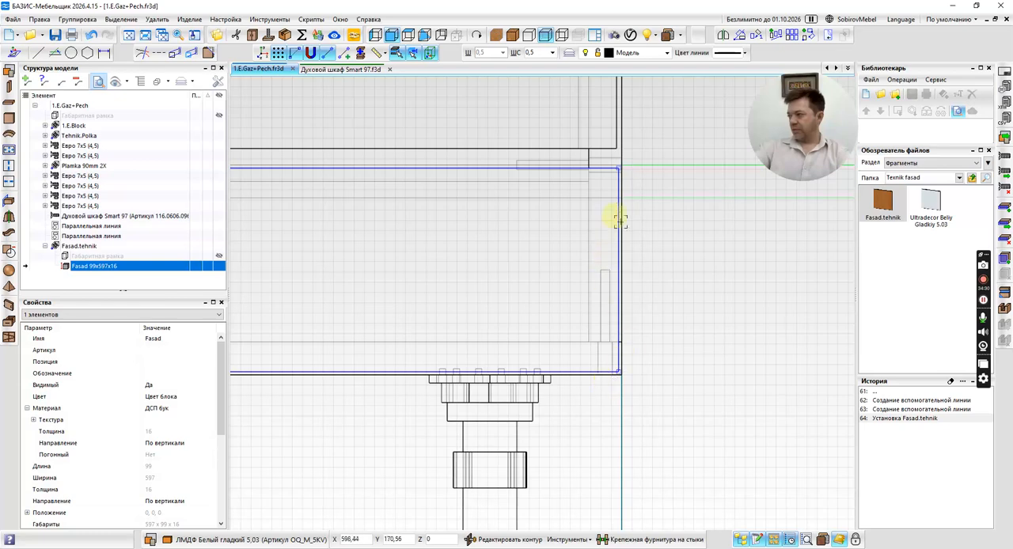
scroll(618, 294, "down", 2)
scroll(515, 261, "down", 4)
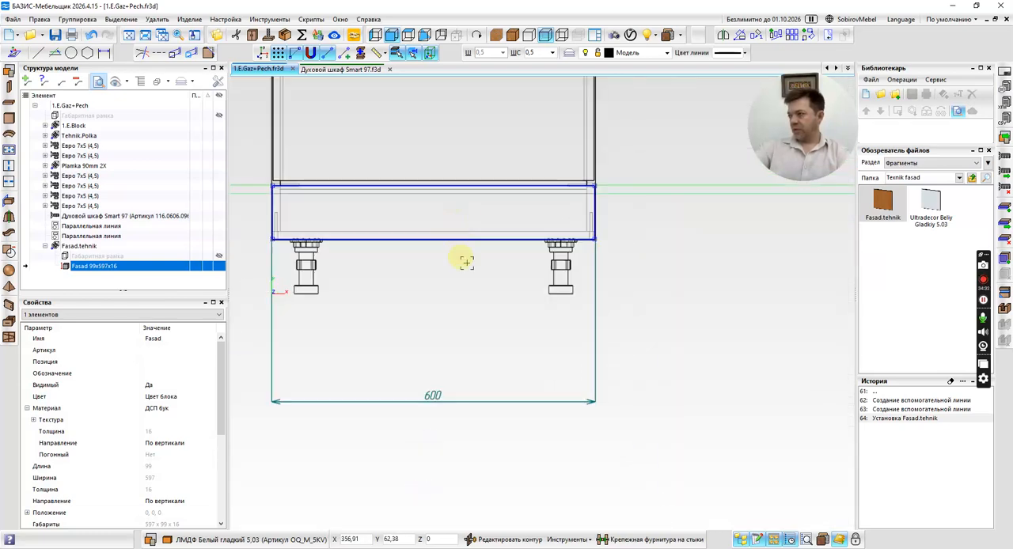
middle_click_drag(464, 260, 517, 346)
key("Escape")
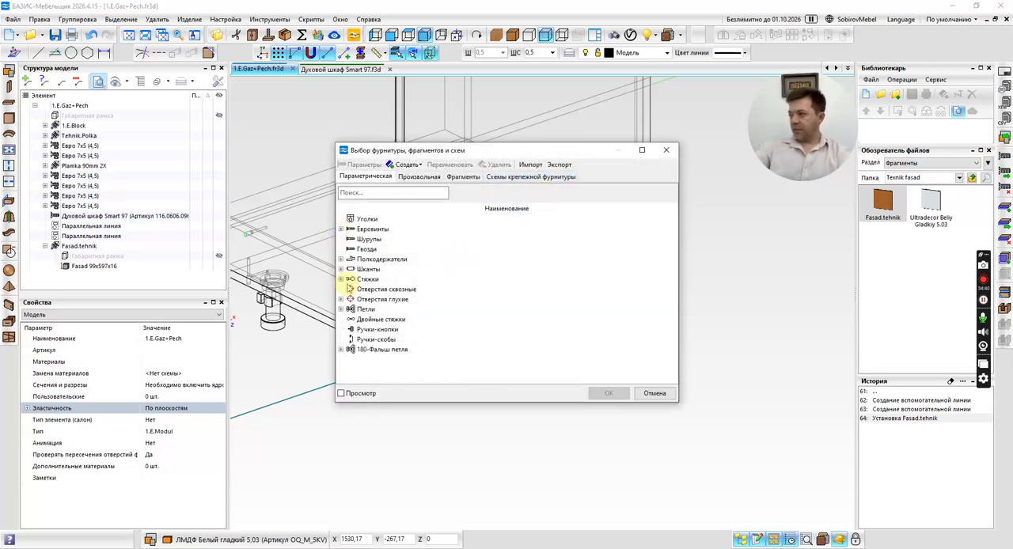
Open the parameters of the Стяжки hardware group and add a fourth row with X 34 and D 8.
left_click(341, 279)
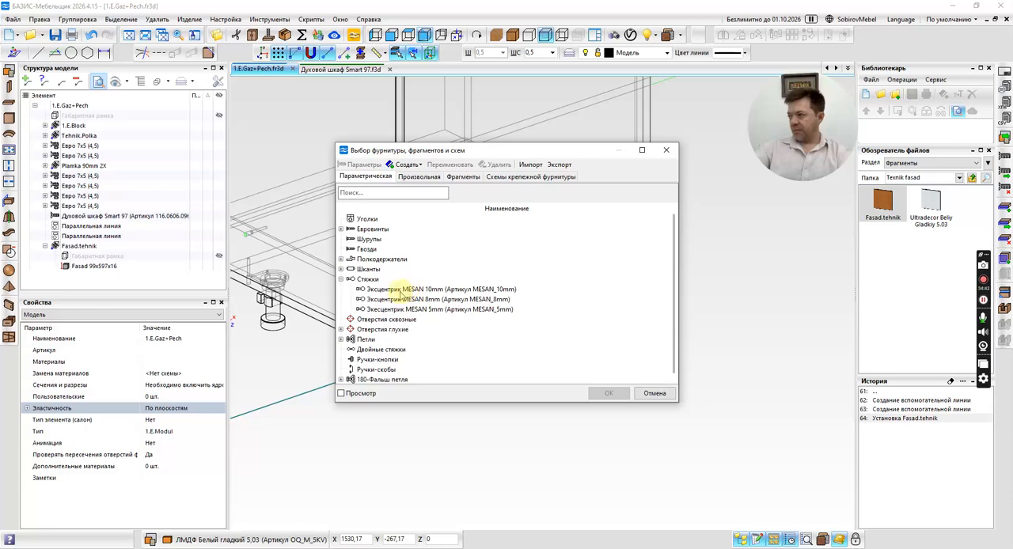
left_click(368, 280)
right_click(368, 279)
left_click(389, 274)
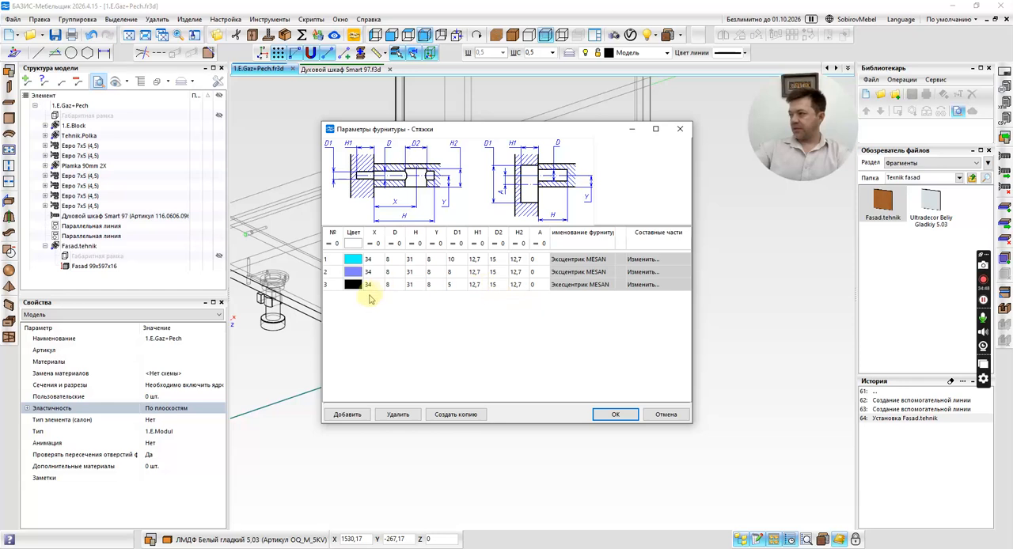
left_click(357, 417)
left_click(377, 297)
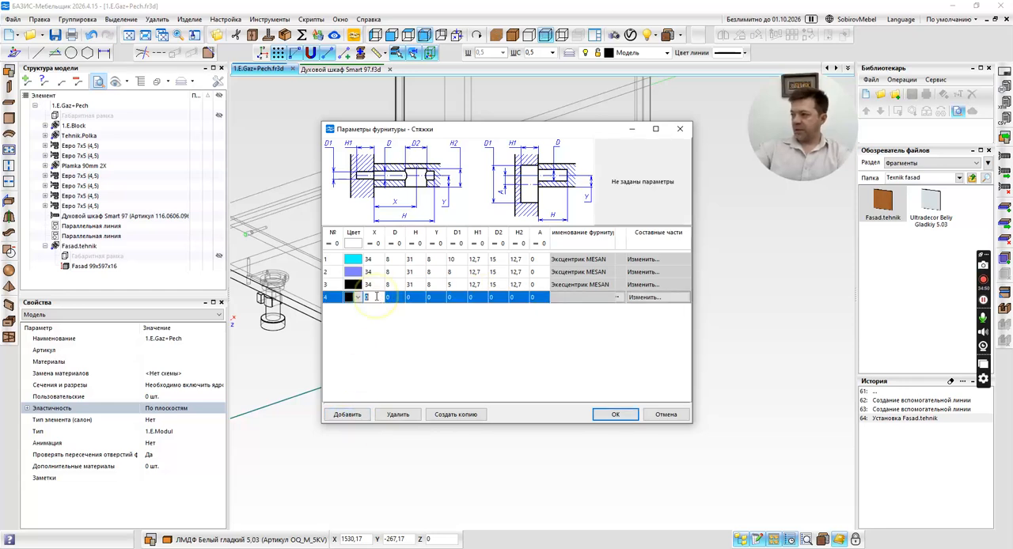
key("Tab")
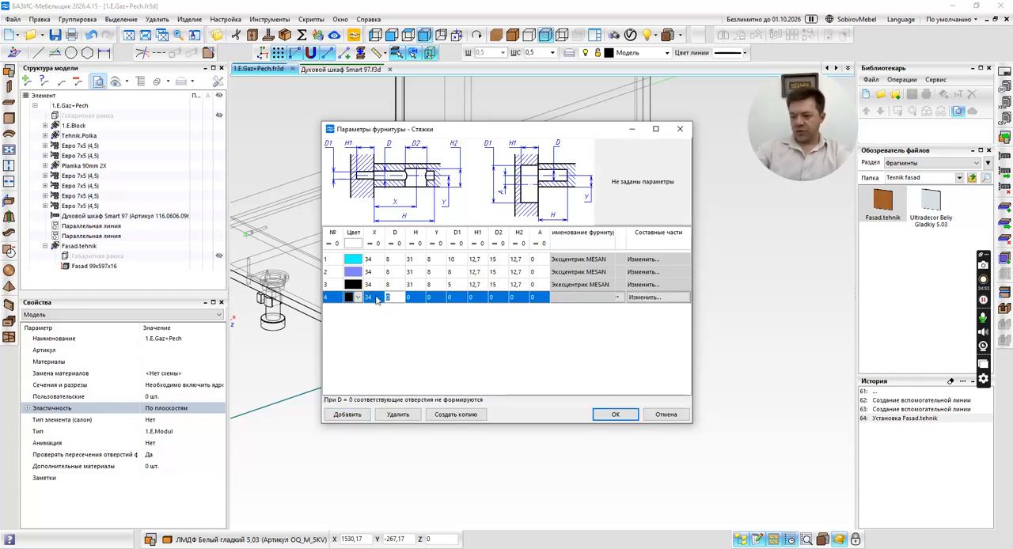
type("8")
key("Tab")
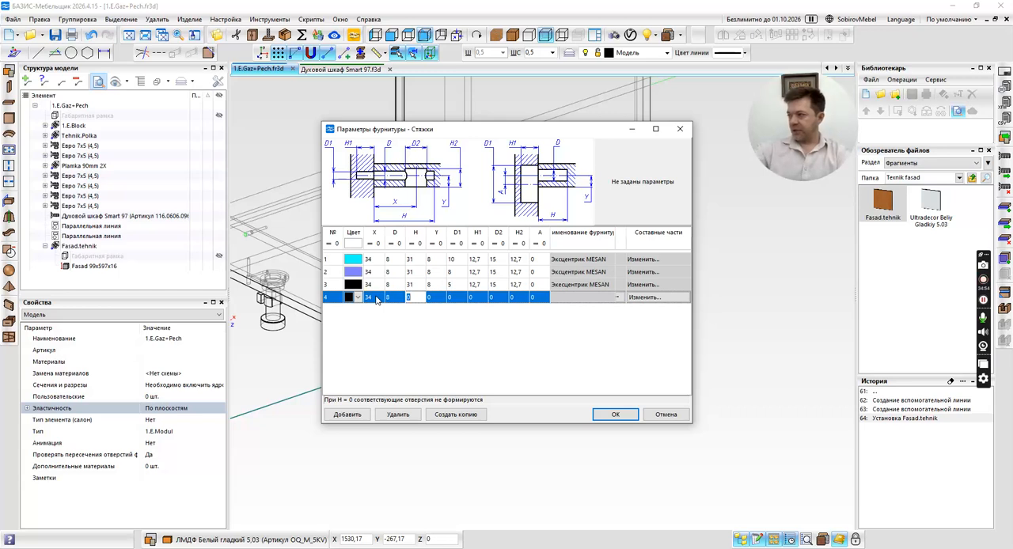
Set H to 31 and Y to 8 in the fourth Стяжки row.
left_click(394, 302)
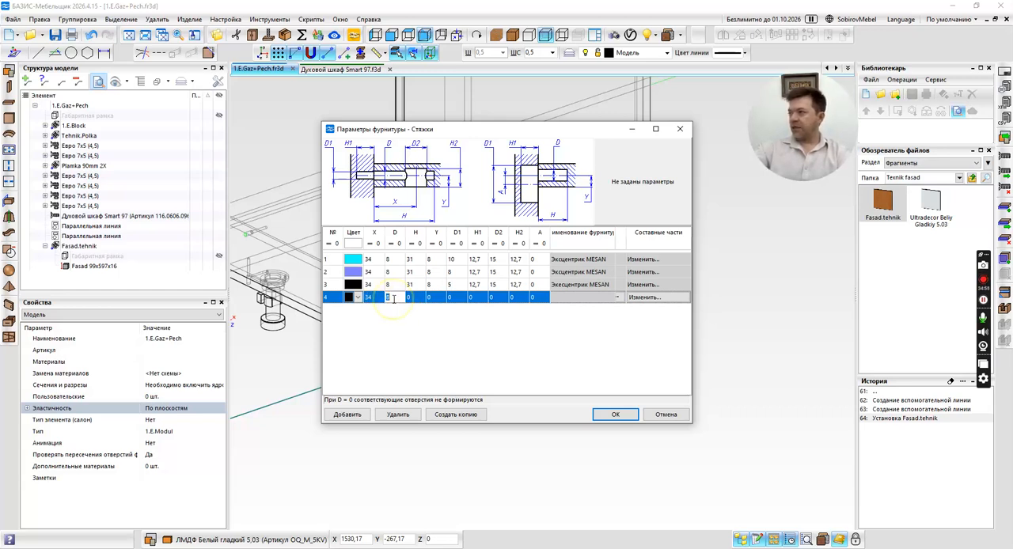
left_click(388, 297)
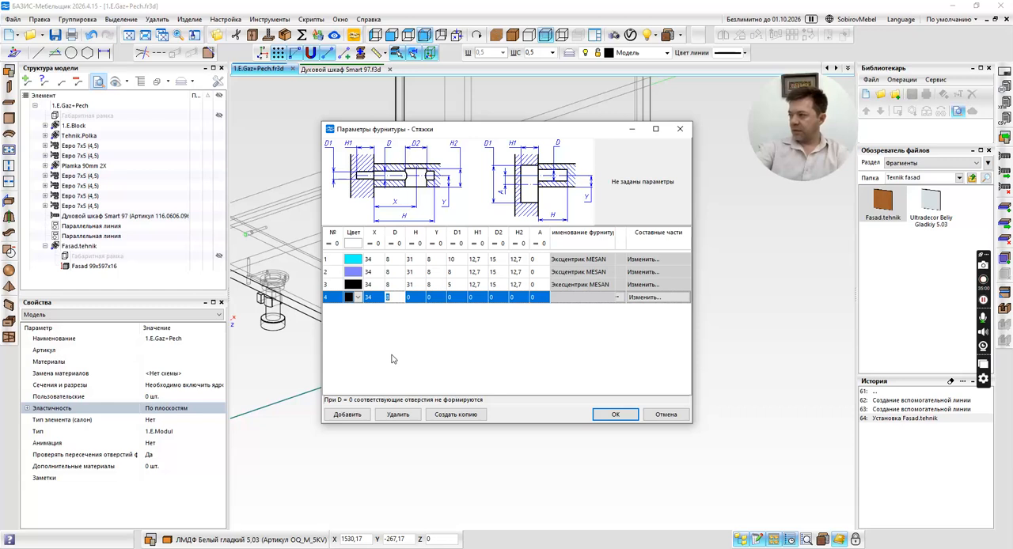
left_click(419, 300)
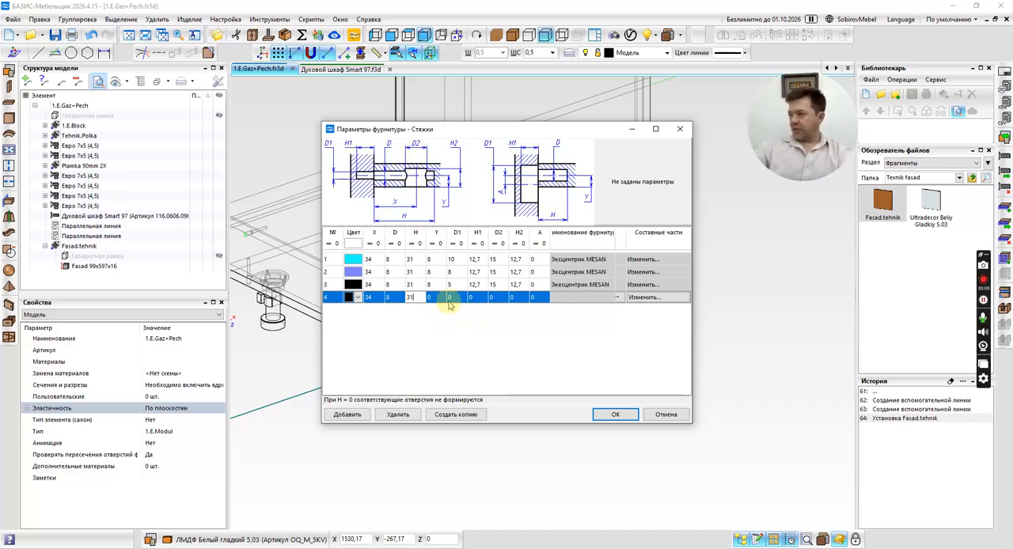
left_click(434, 297)
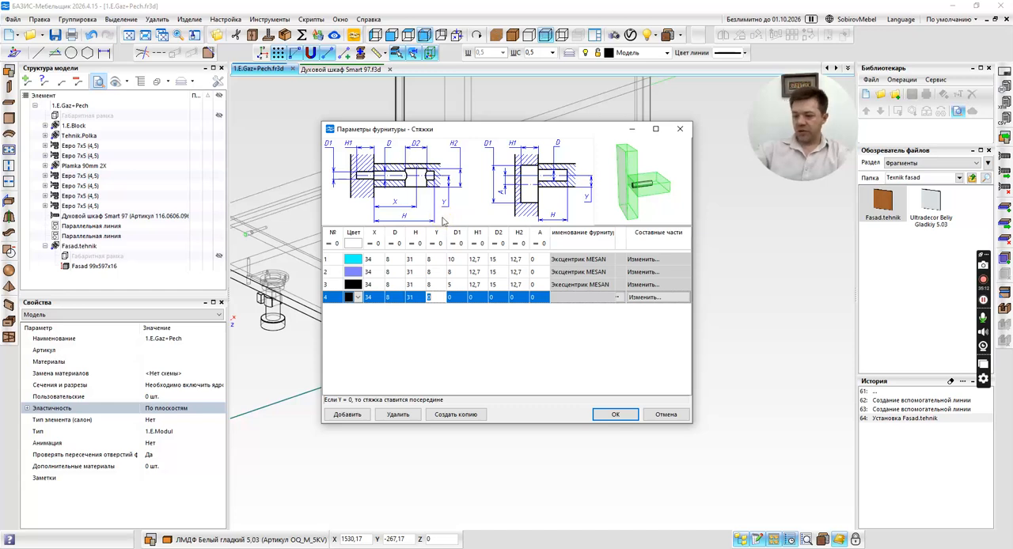
type("8")
left_click(458, 298)
left_click(459, 298)
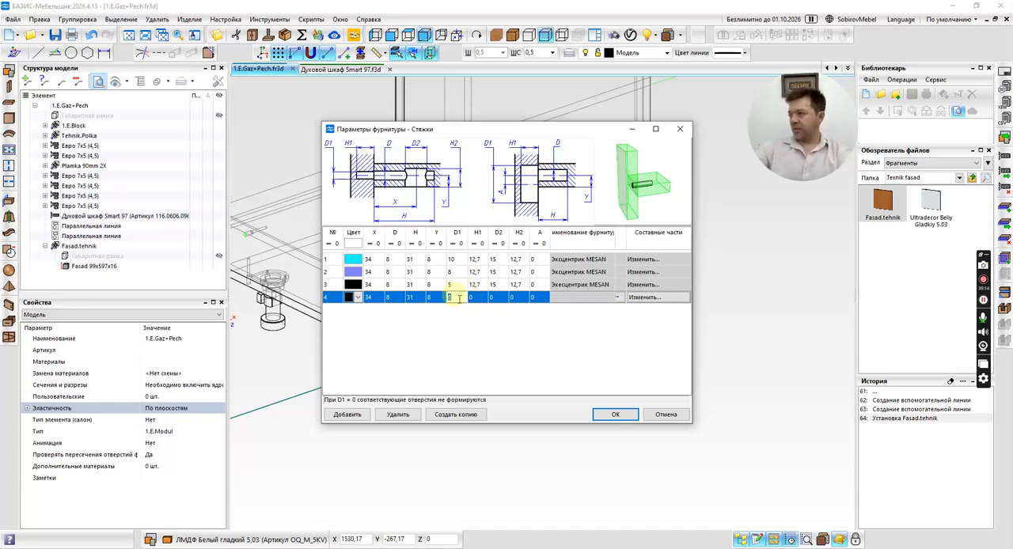
From the third row's material selection, view the Эксцентрик group and open the materials database.
left_click(460, 287)
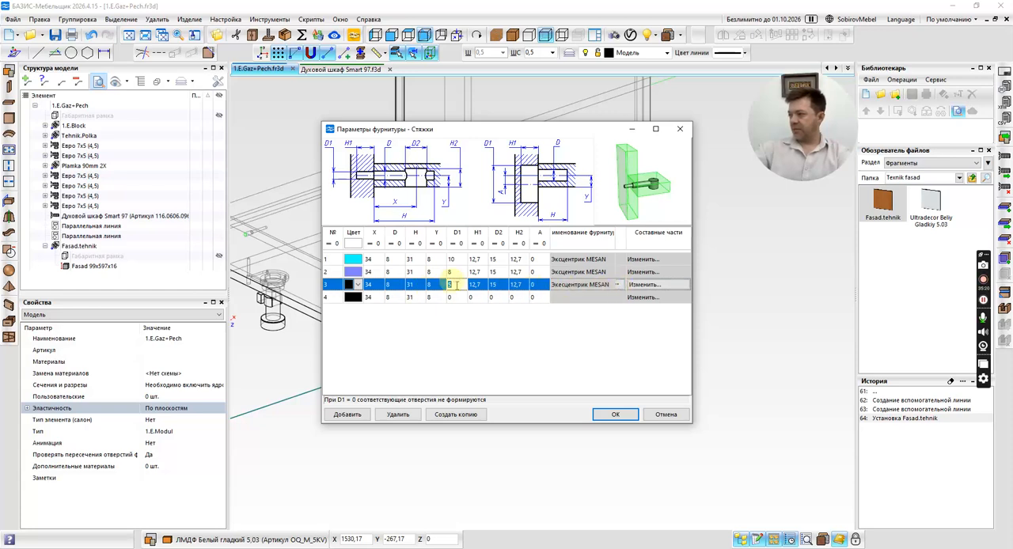
left_click(619, 284)
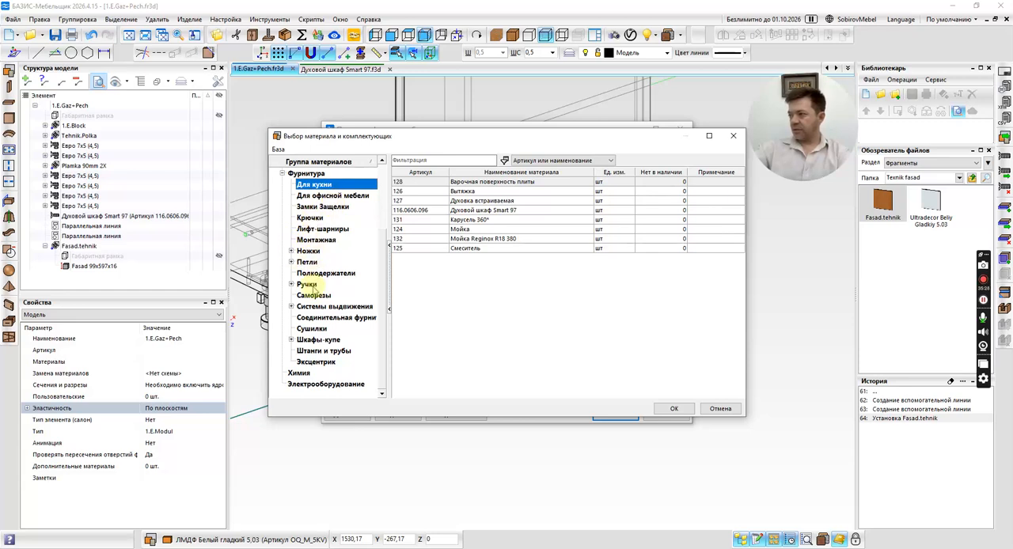
left_click(315, 362)
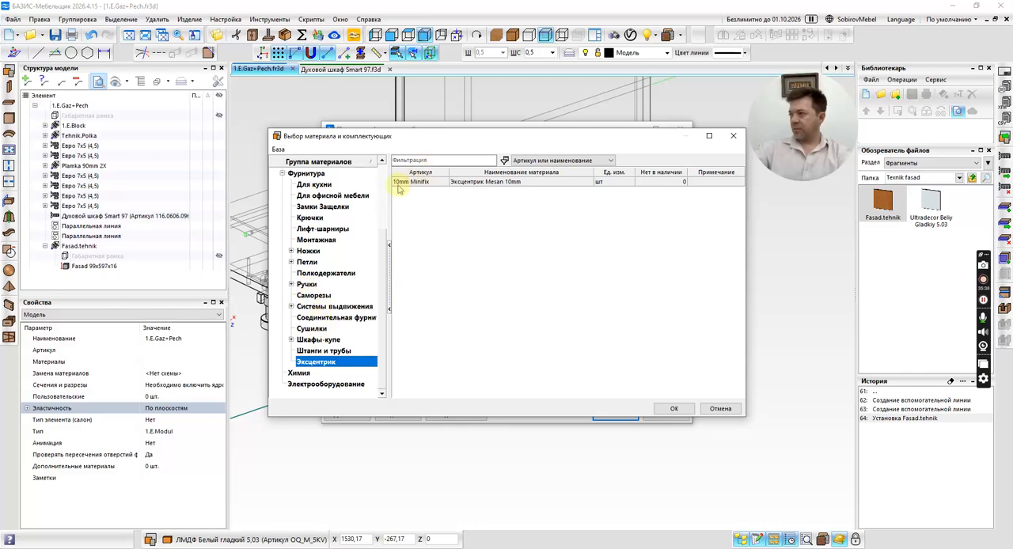
left_click(278, 149)
left_click(301, 165)
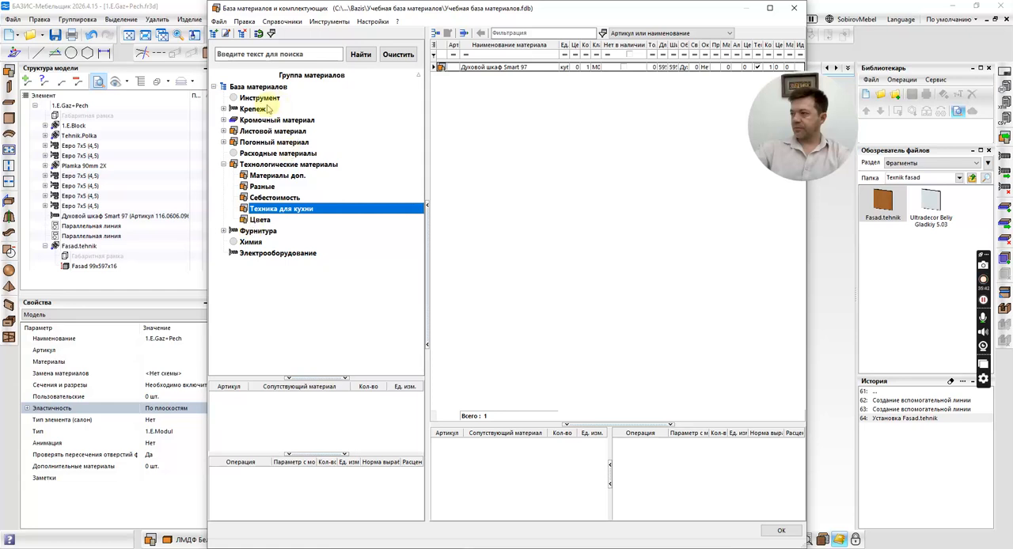
Browse the GOLA, MESAN and Стяжки groups under Крепеж in the materials database, and close the Стяжки parameters without saving.
left_click(257, 232)
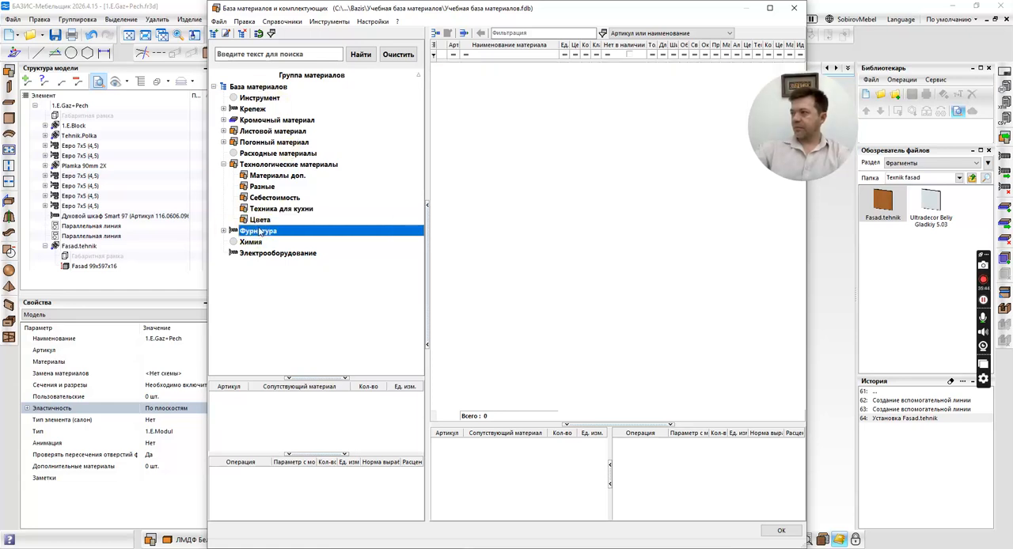
left_click(224, 109)
left_click(247, 131)
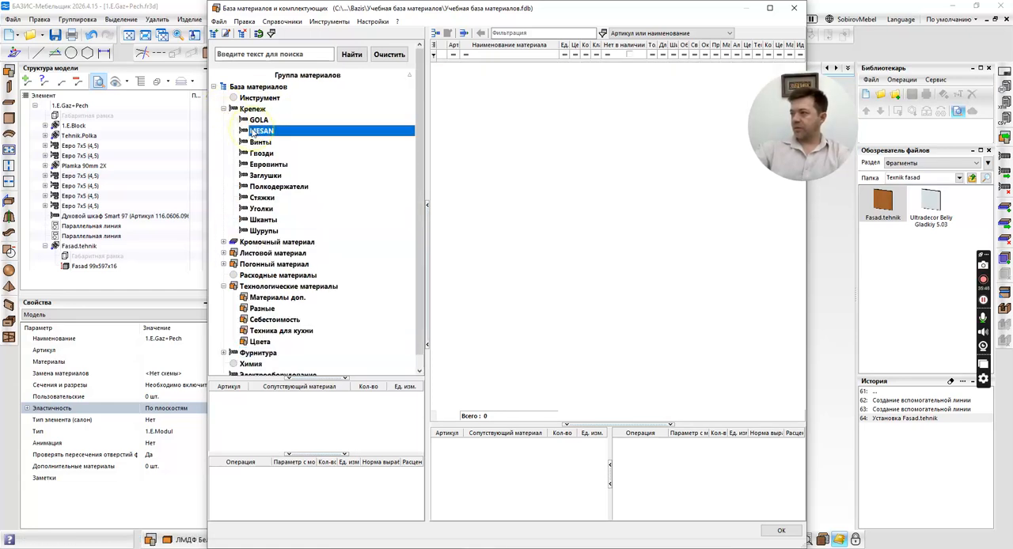
left_click(258, 119)
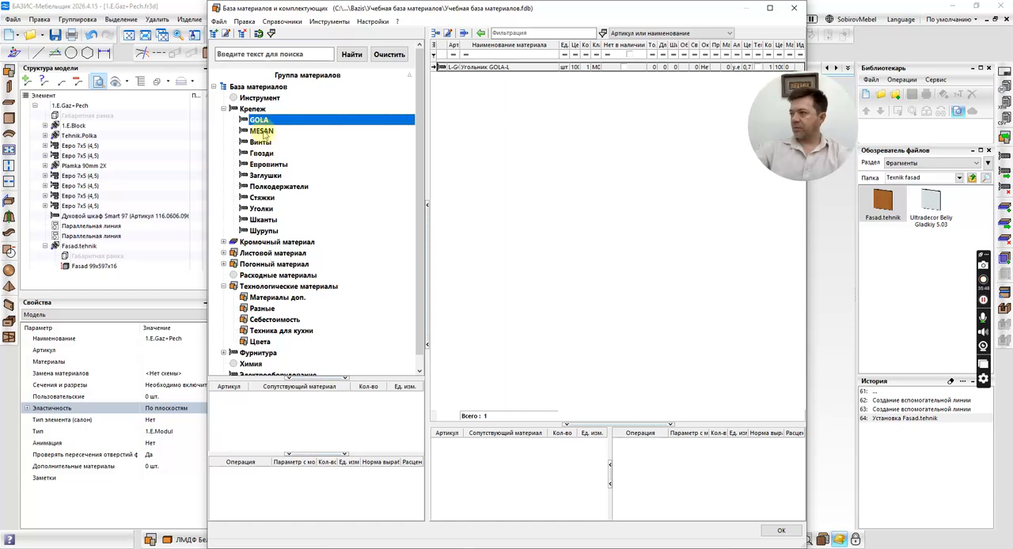
left_click(262, 133)
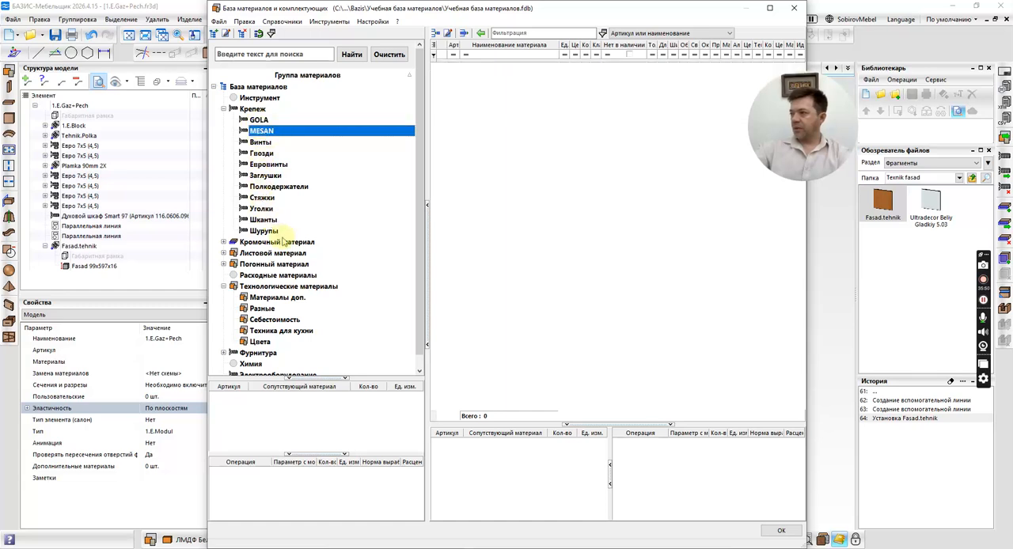
left_click(261, 198)
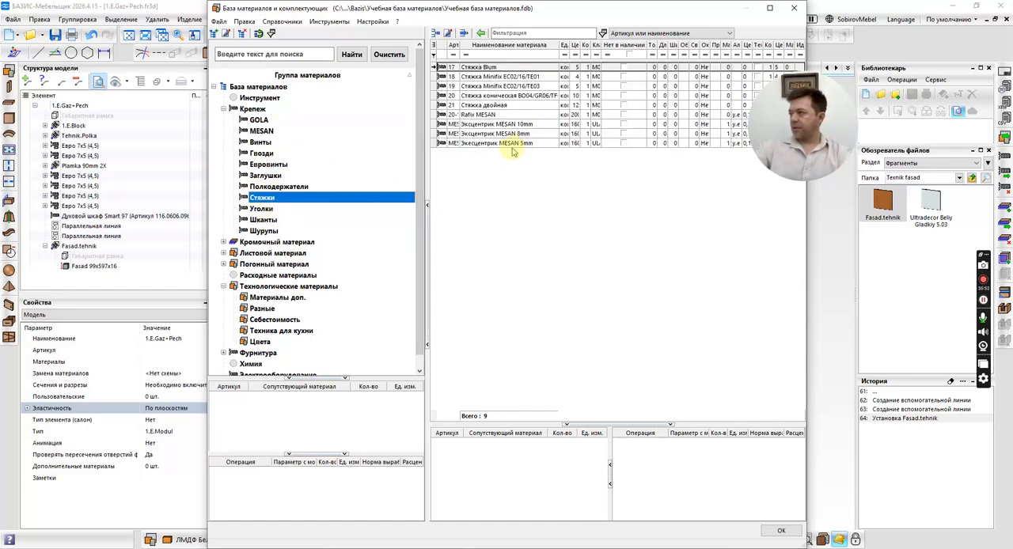
left_click(795, 8)
left_click(735, 137)
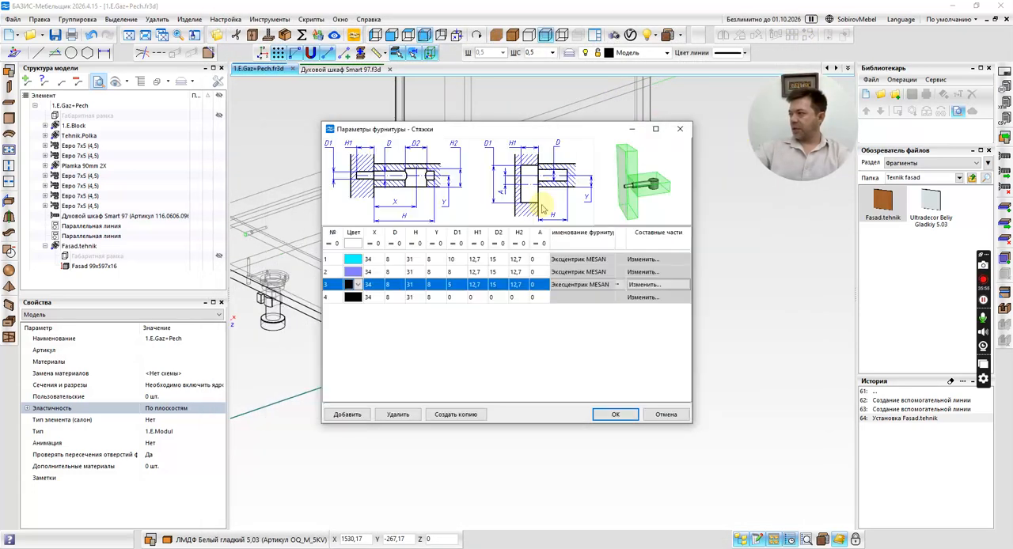
left_click(663, 415)
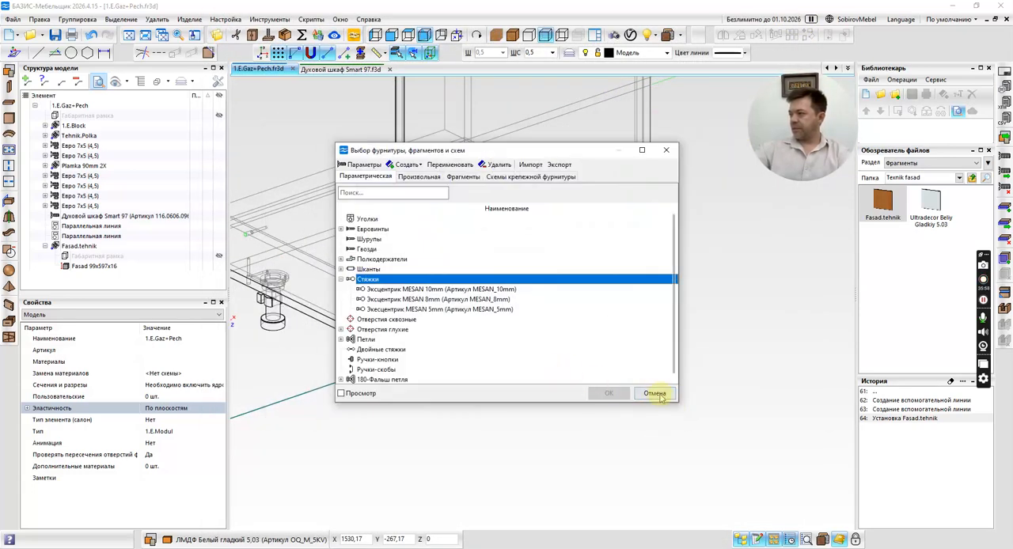
Open the Стяжки fastening schemes for editing, compare the two existing schemes, and select Экскентрик 10мм MESAN.
left_click(530, 175)
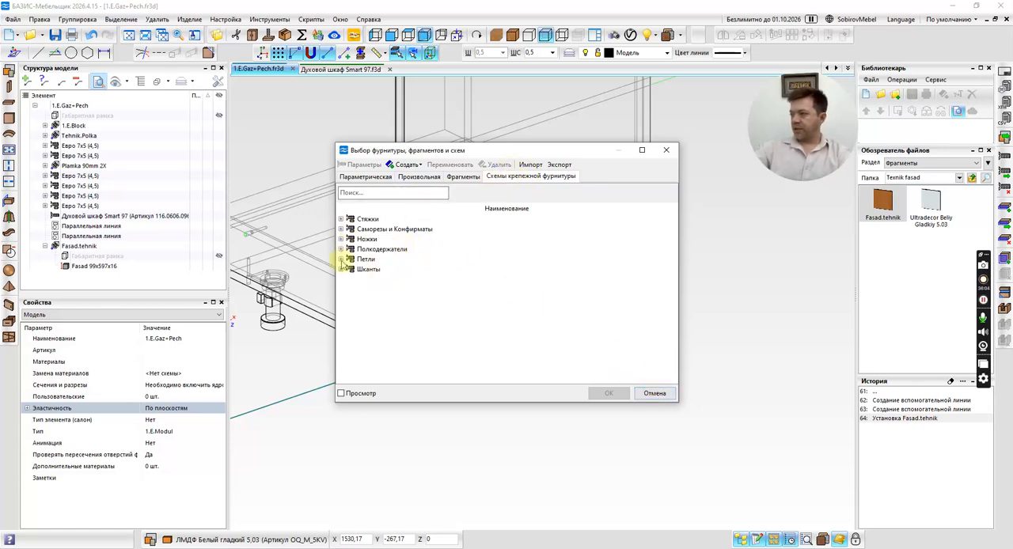
left_click(341, 220)
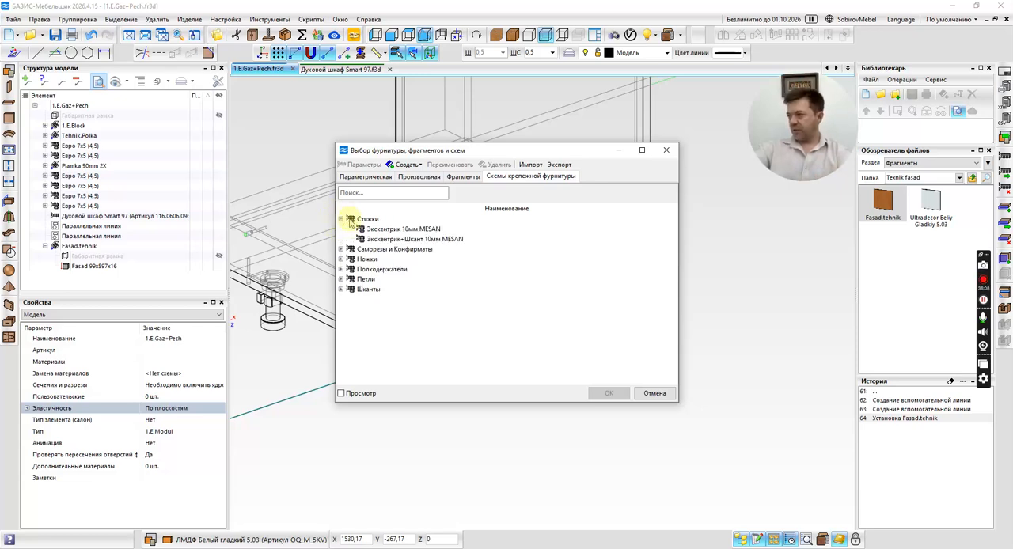
right_click(360, 229)
left_click(404, 228)
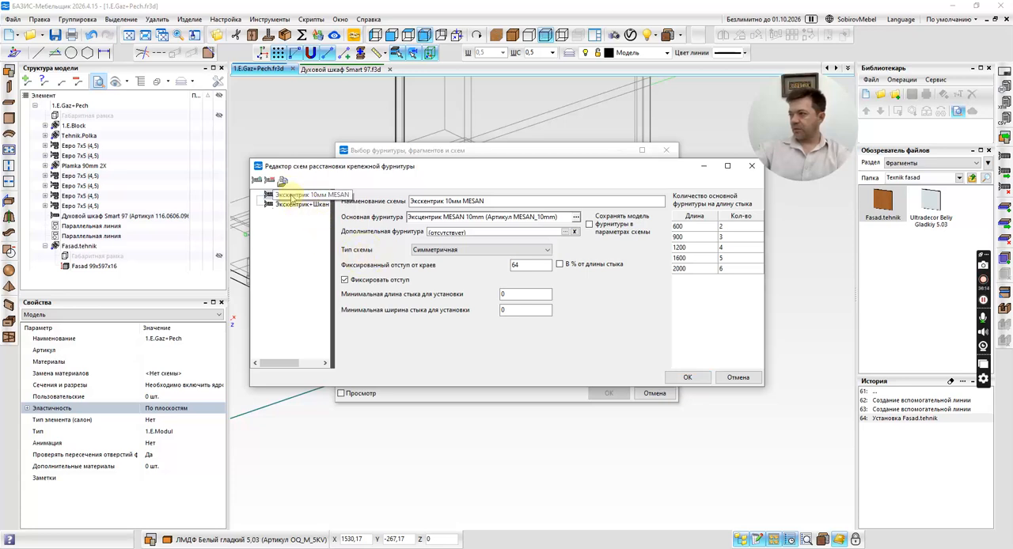
left_click(286, 204)
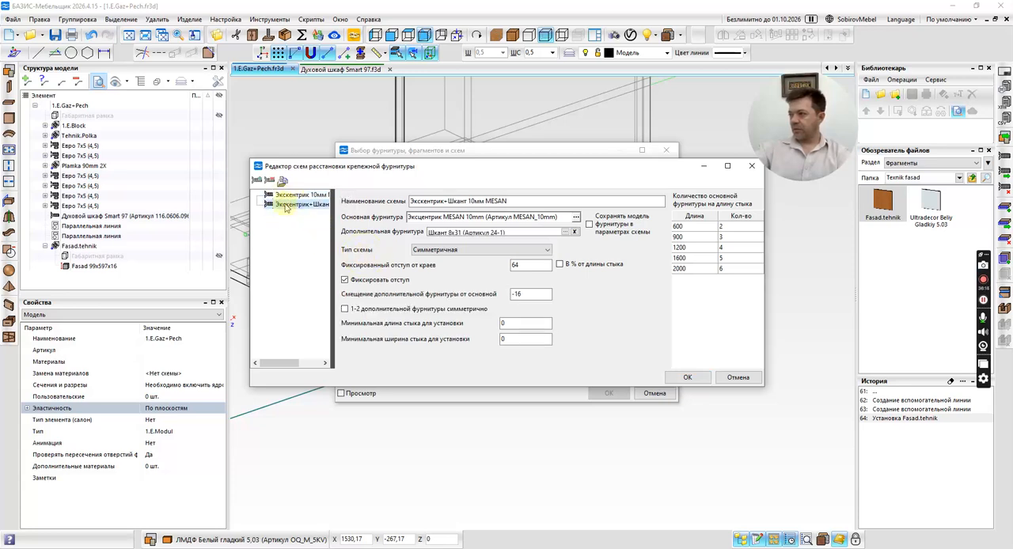
left_click(284, 195)
left_click(286, 204)
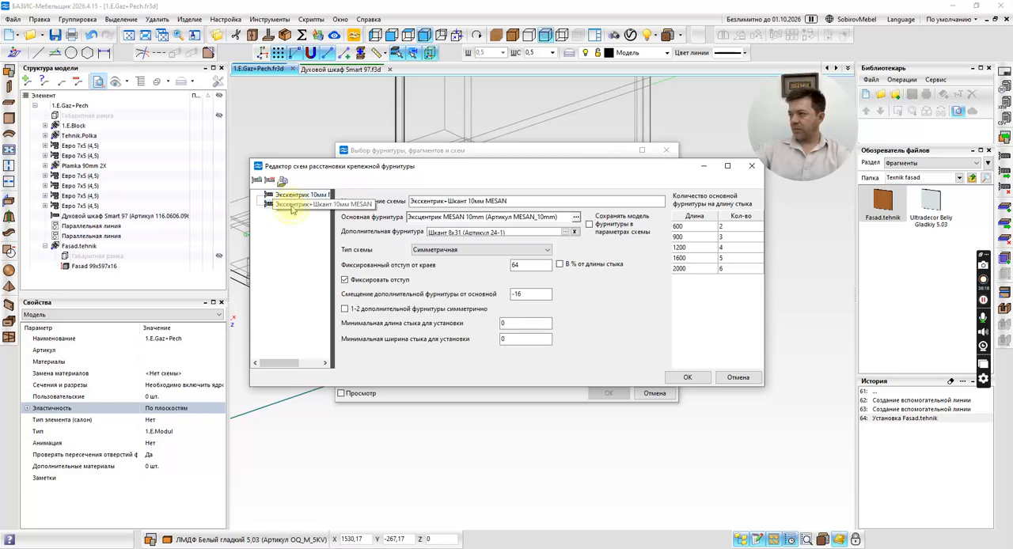
left_click(295, 194)
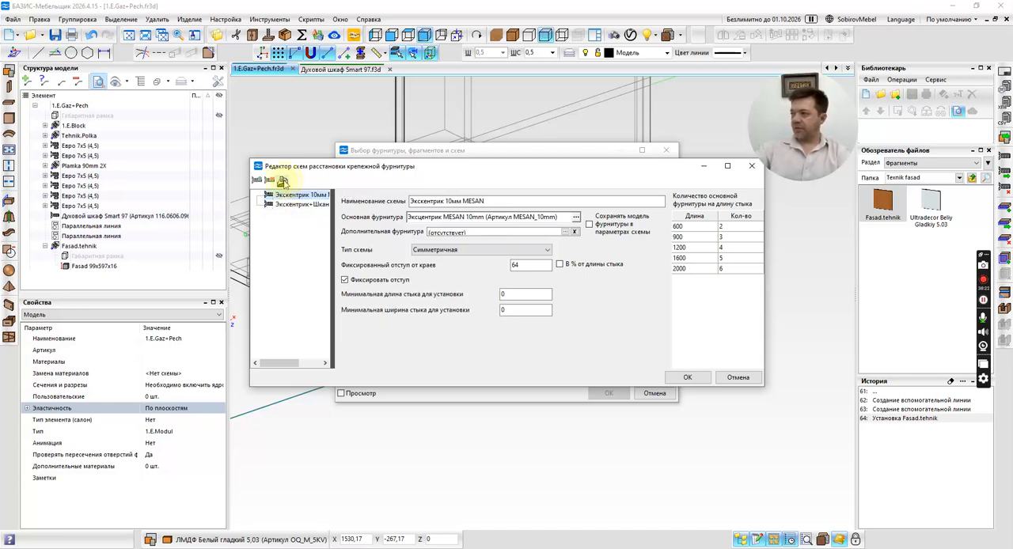
Duplicate the Экскентрик 10мм MESAN scheme under the name Экскентрик 5мм Mesan and save the scheme list.
left_click(283, 181)
left_click(461, 272)
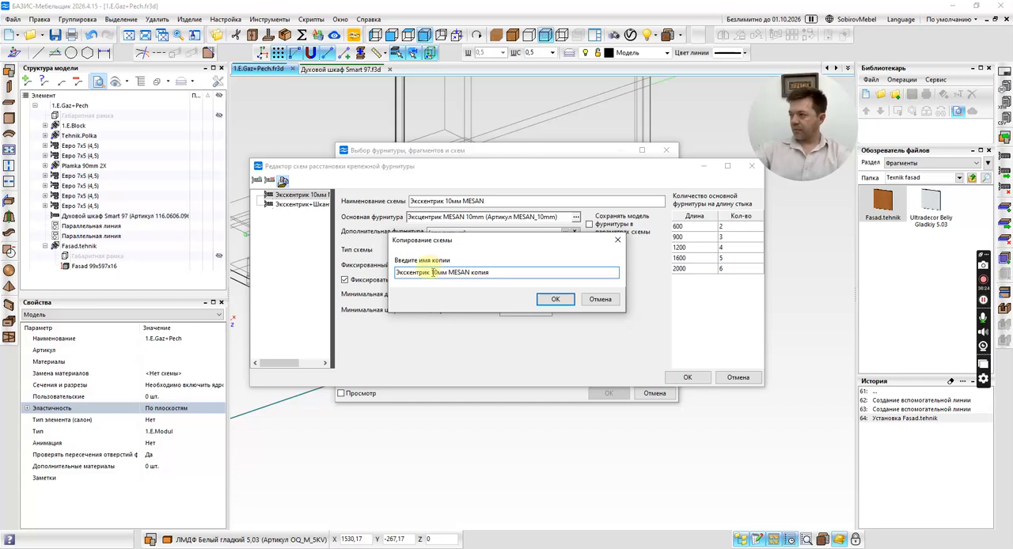
left_click_drag(432, 272, 547, 282)
type("5")
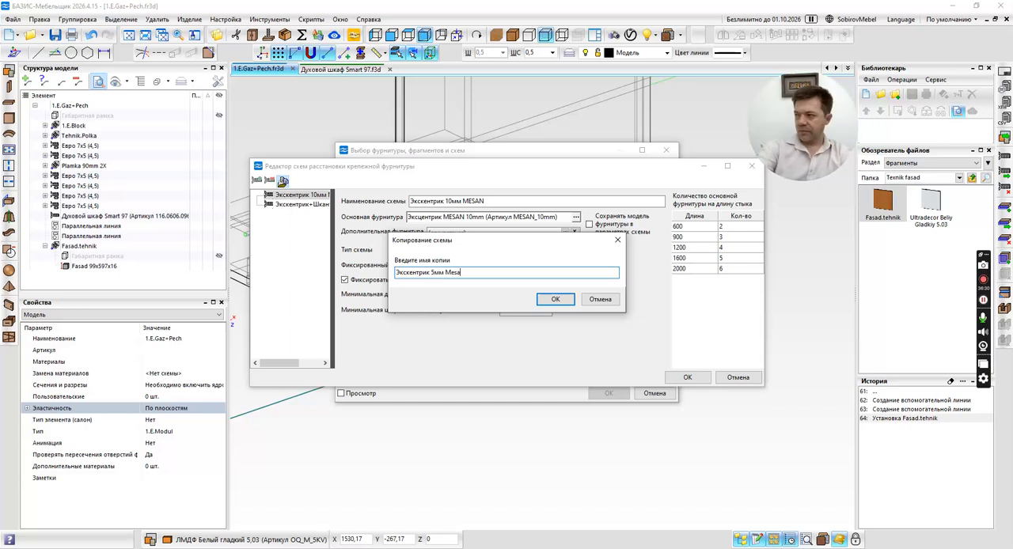
left_click(556, 299)
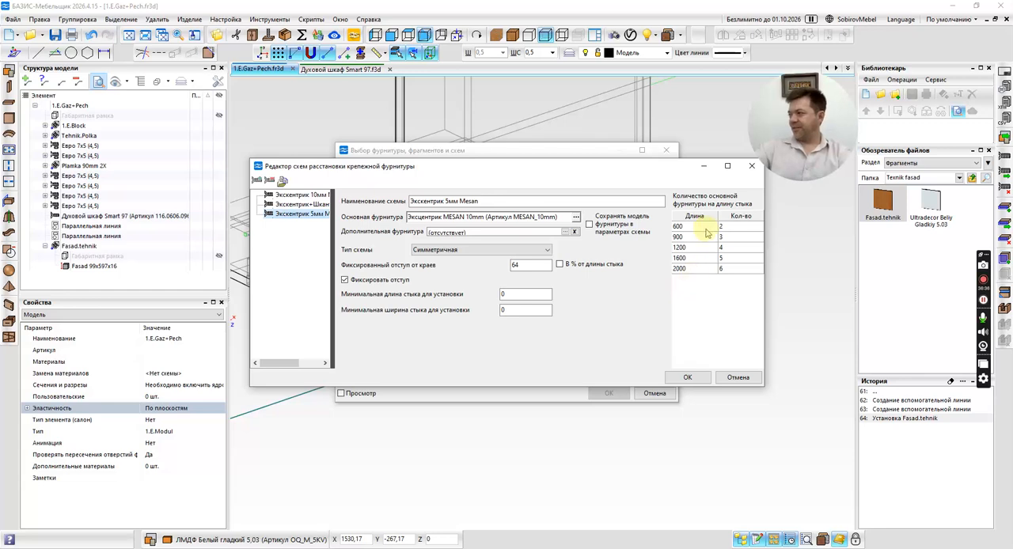
left_click(688, 378)
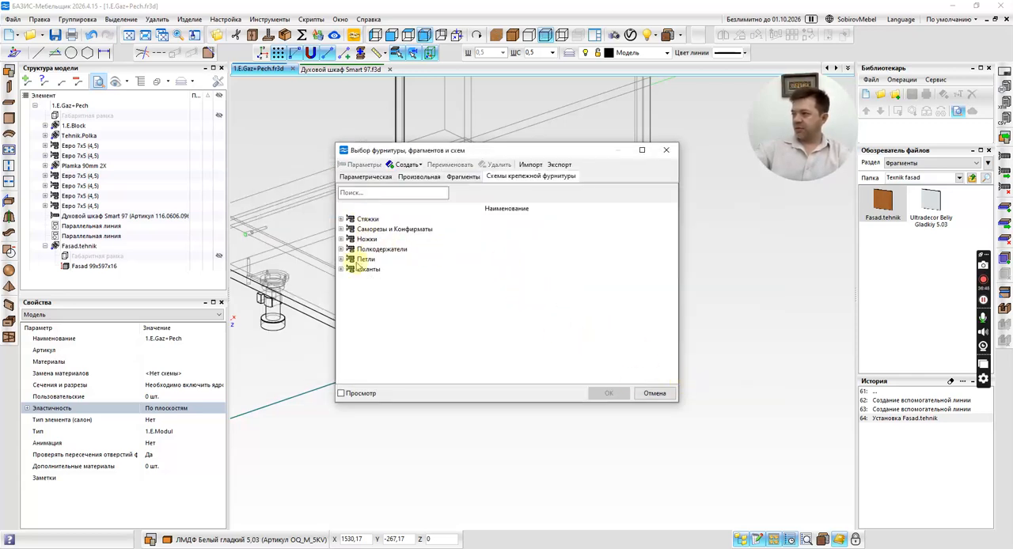
Close the hardware selection, select the facade below the oven, and start joint fastening with its two upright side joints chosen.
left_click(656, 394)
scroll(483, 323, "up", 4)
left_click(489, 285)
scroll(490, 293, "down", 4)
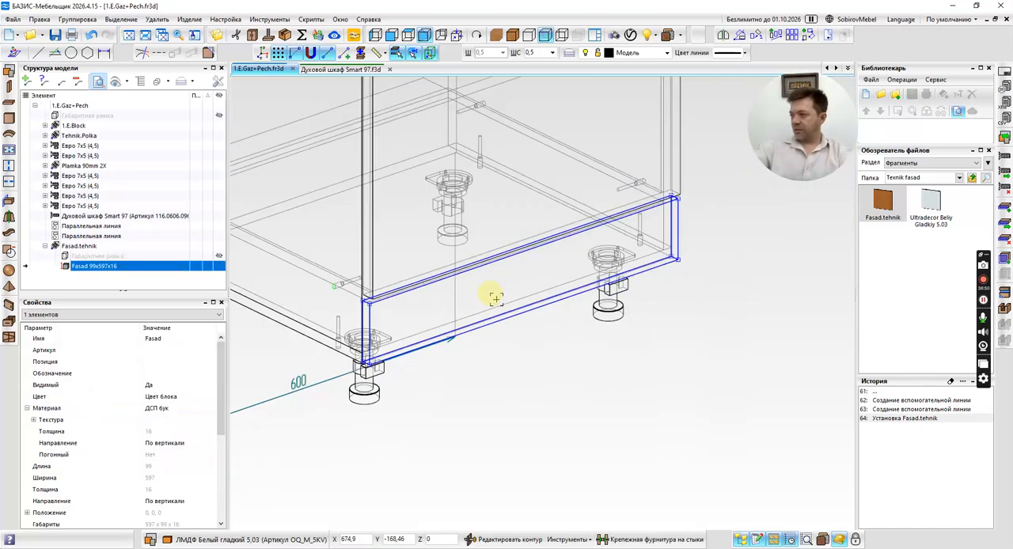
left_click(392, 36)
scroll(524, 206, "down", 2)
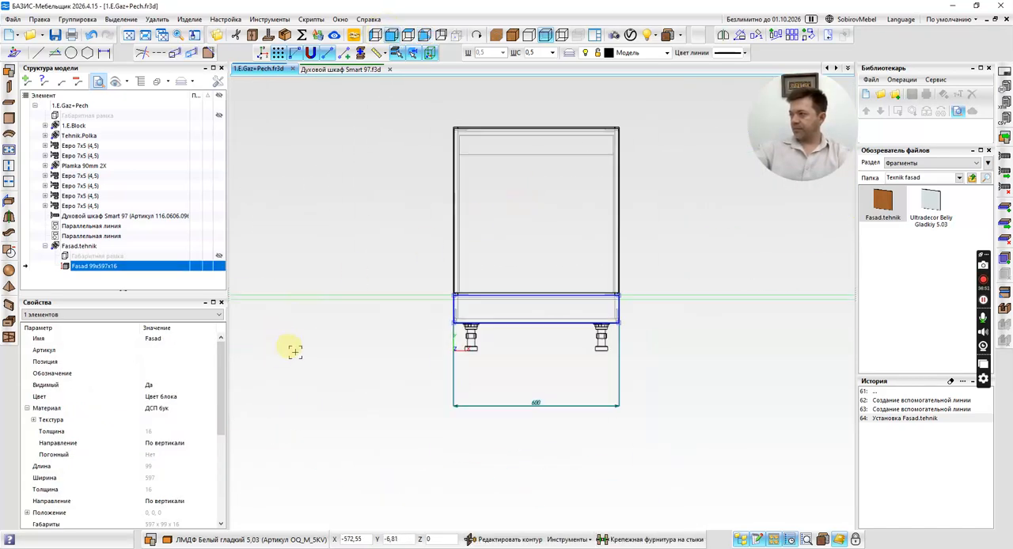
left_click(657, 540)
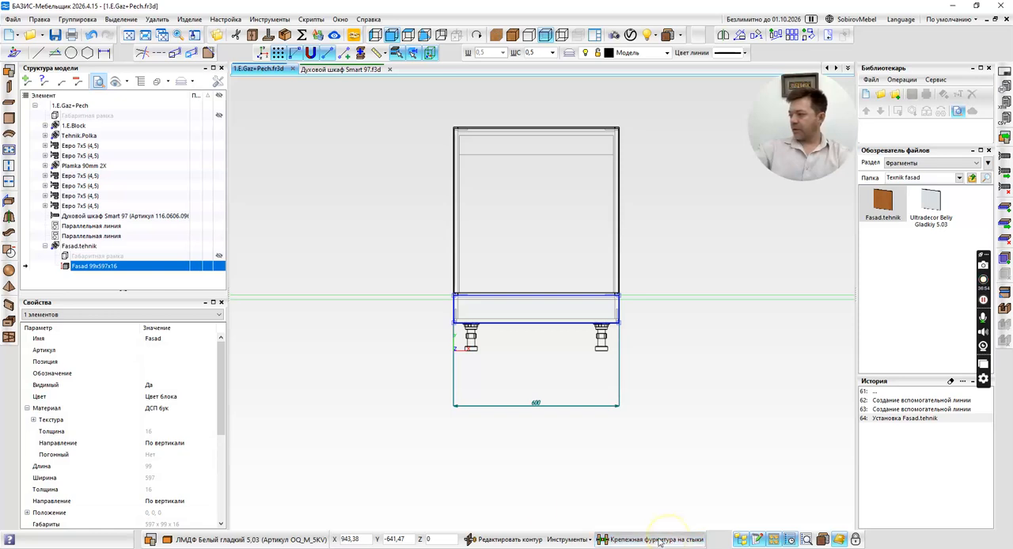
middle_click_drag(559, 342, 253, 350)
left_click(190, 383)
scroll(661, 323, "up", 2)
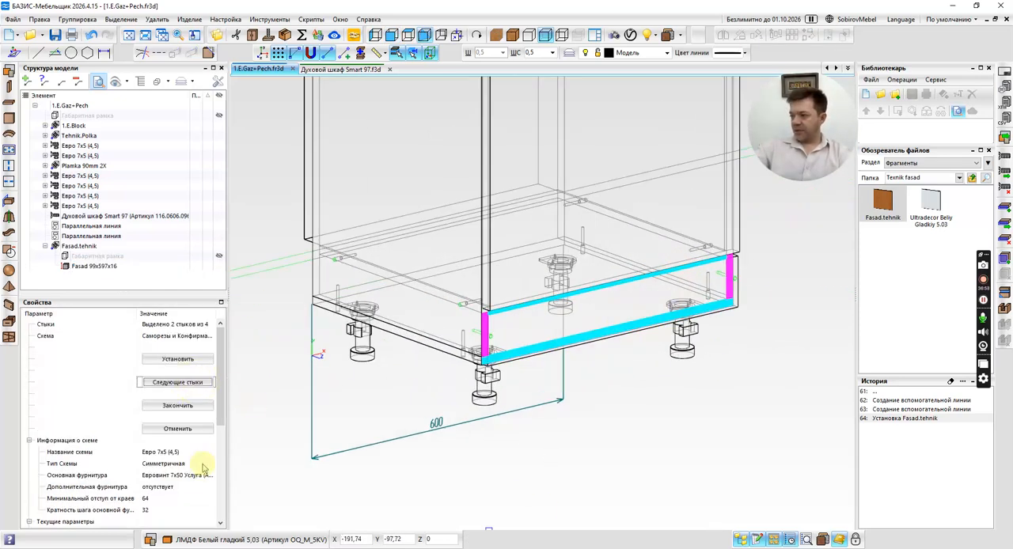
Check the base-face options and assign the Экскентрик 5мм Mesan scheme from Стяжки to the facade's side joints.
scroll(198, 475, "down", 1)
left_click(197, 497)
left_click(209, 499)
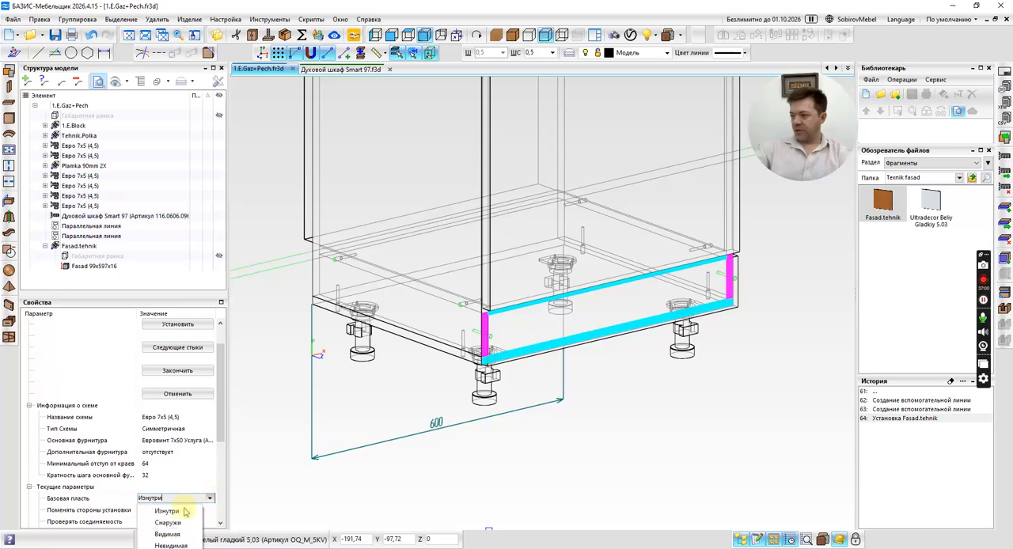
left_click(204, 541)
scroll(143, 374, "up", 1)
left_click(198, 337)
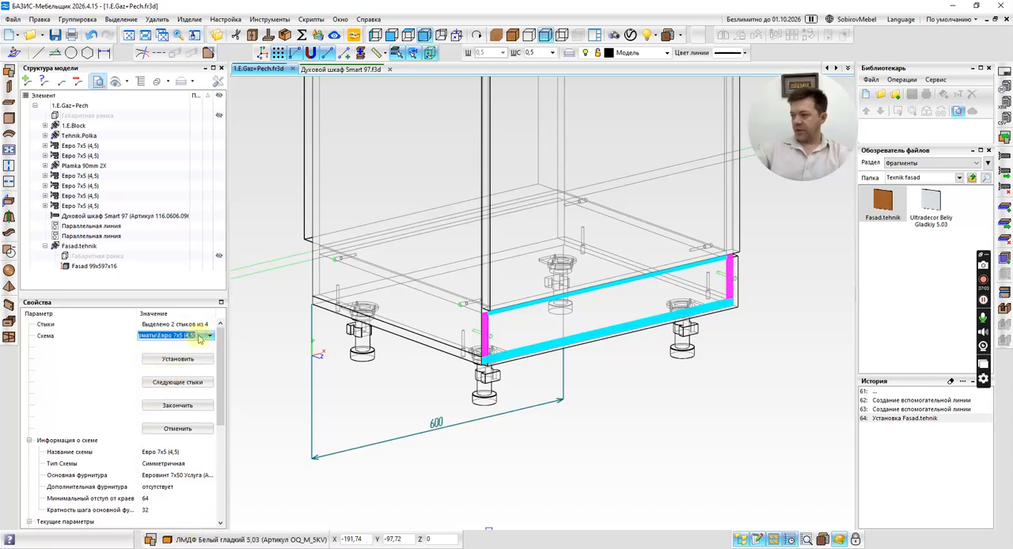
left_click(210, 336)
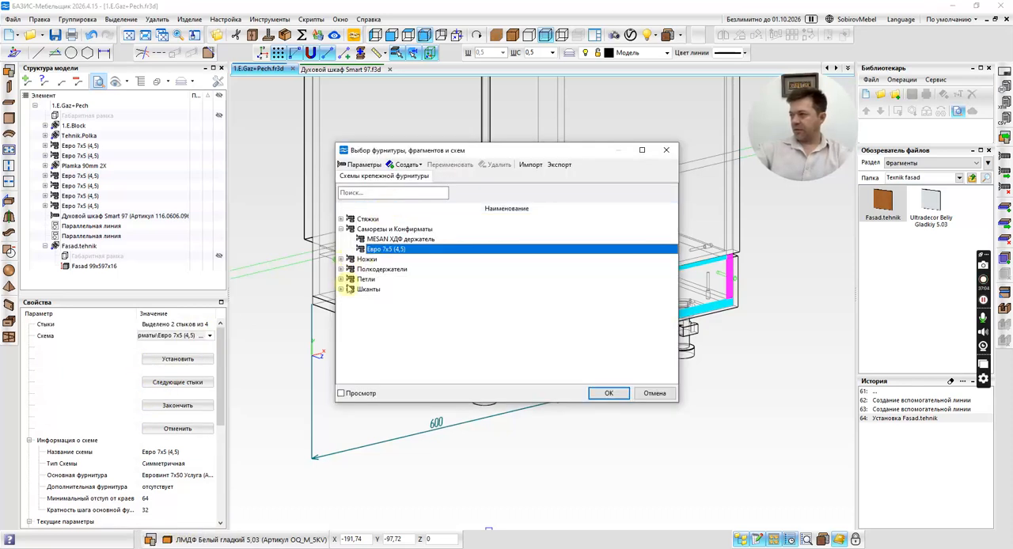
left_click(341, 219)
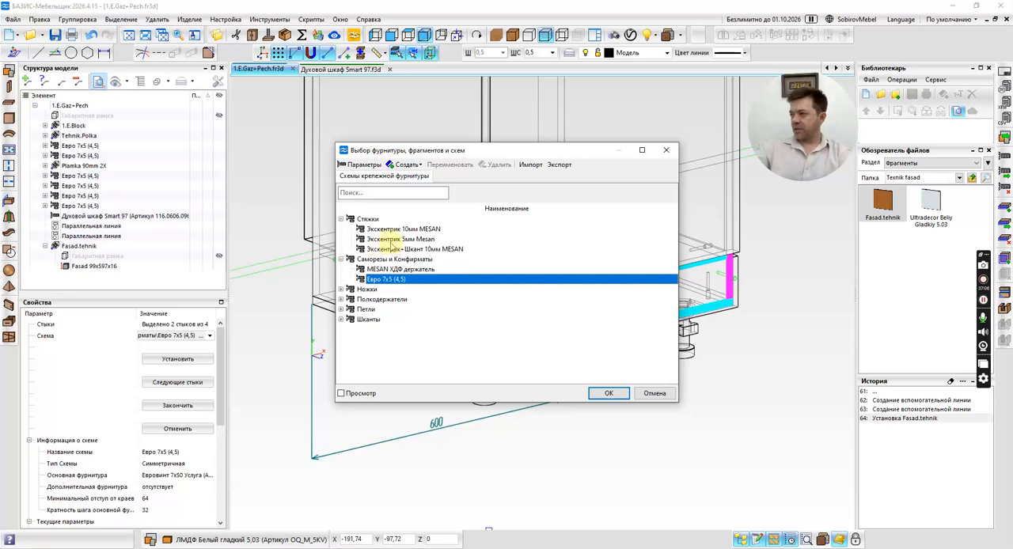
left_click(400, 239)
left_click(610, 393)
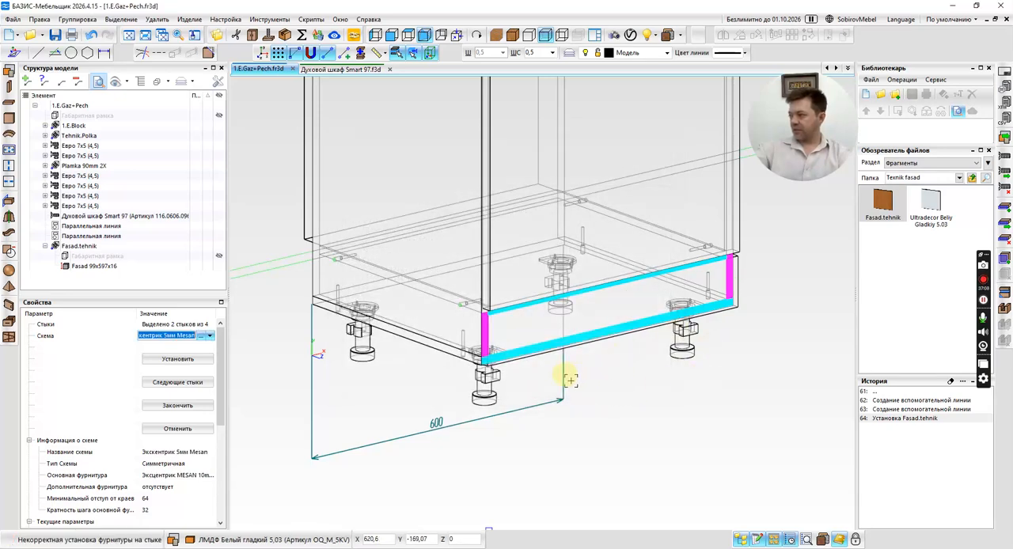
Set the scheme's main hardware to the 5 mm MESAN eccentric (MESAN_5mm) and finish the joint fastening command.
scroll(571, 380, "up", 3)
scroll(468, 358, "down", 3)
middle_click_drag(704, 346, 686, 360)
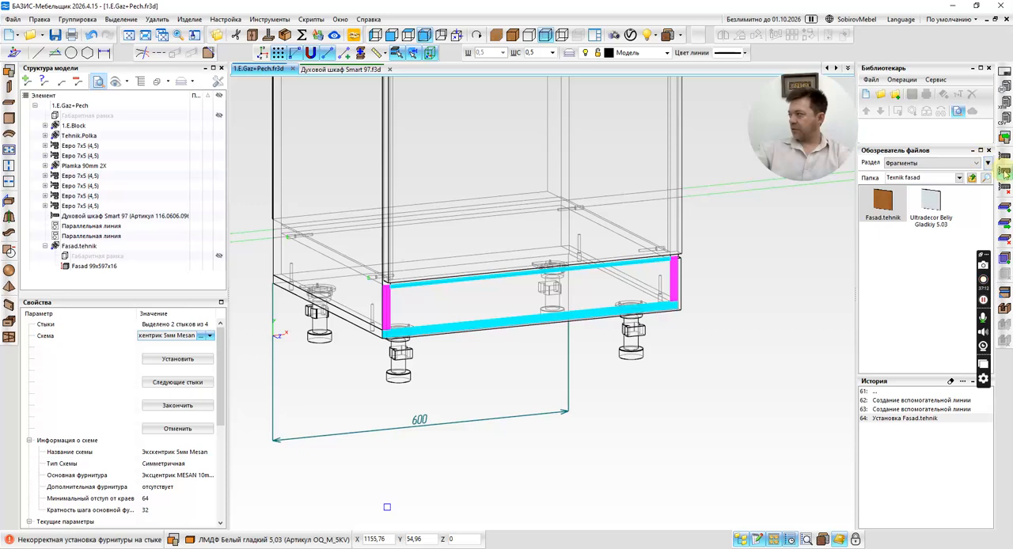
left_click(190, 477)
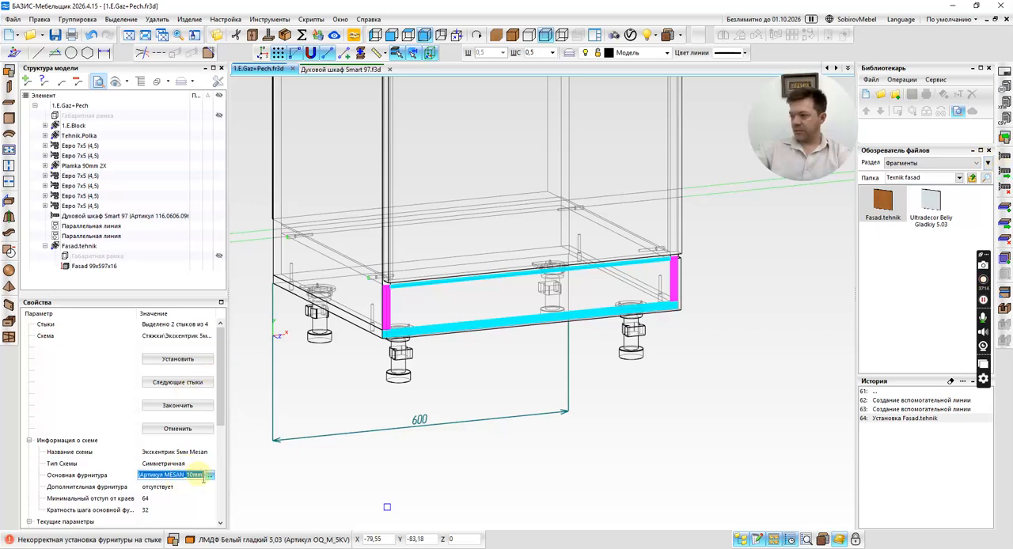
left_click(210, 476)
left_click(374, 177)
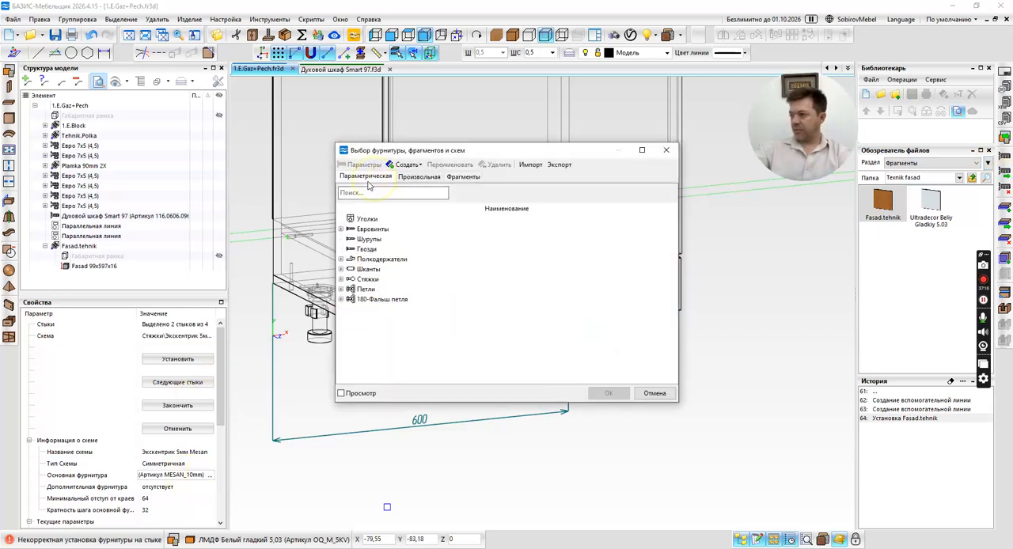
left_click(341, 280)
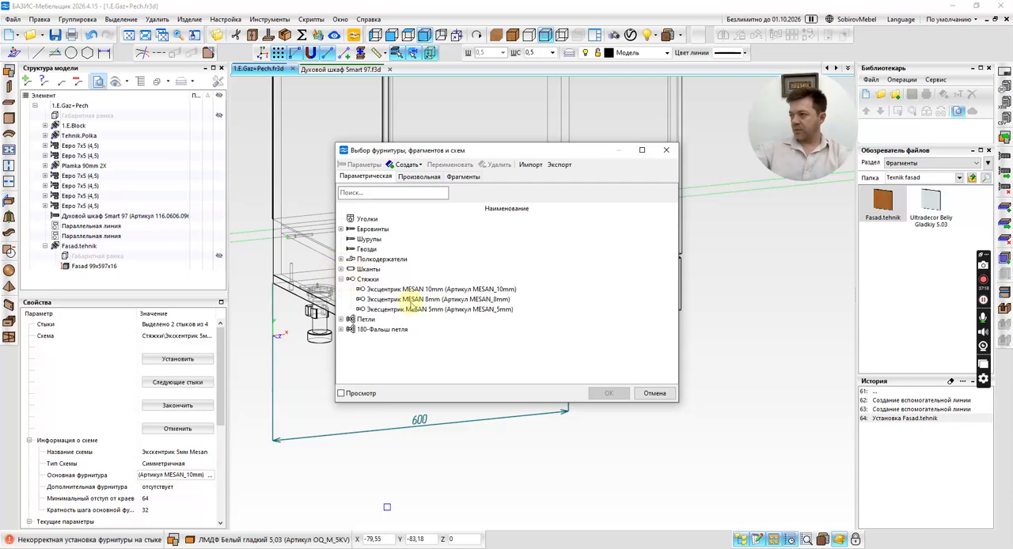
double_click(410, 309)
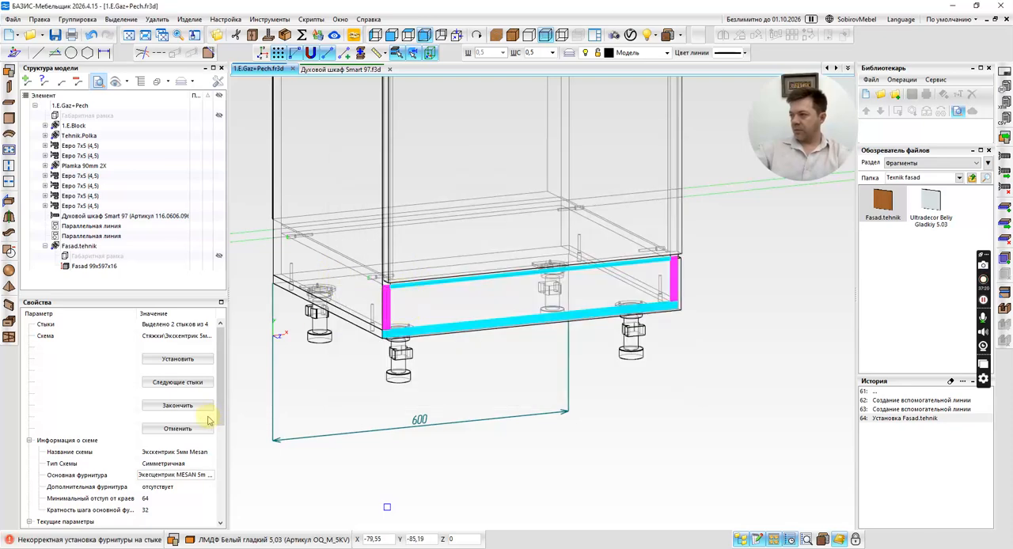
left_click(178, 405)
Examine the facade's side joints from several angles up close and select the facade panel below the oven.
middle_click_drag(693, 311, 699, 353)
right_click_drag(699, 353, 754, 359)
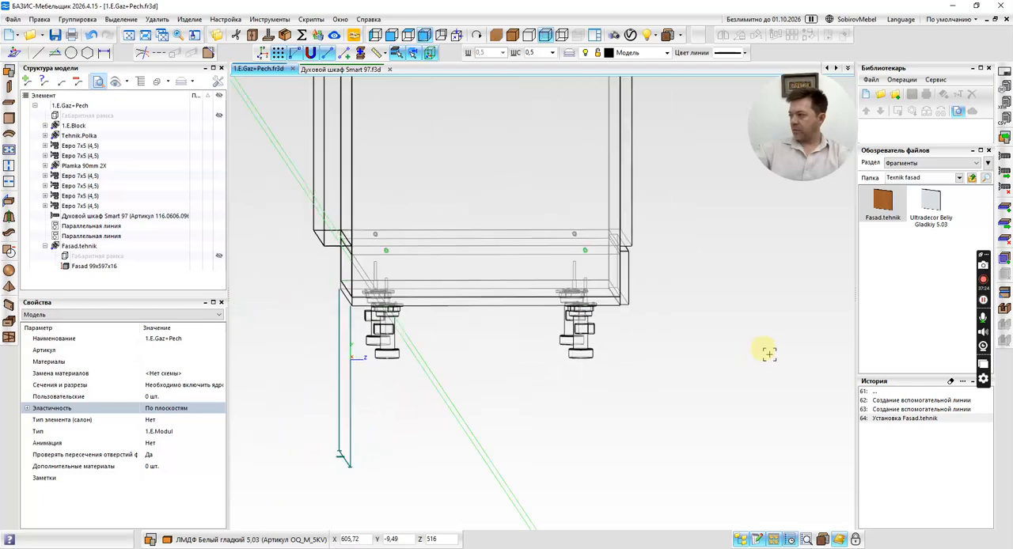
middle_click_drag(768, 354, 739, 359)
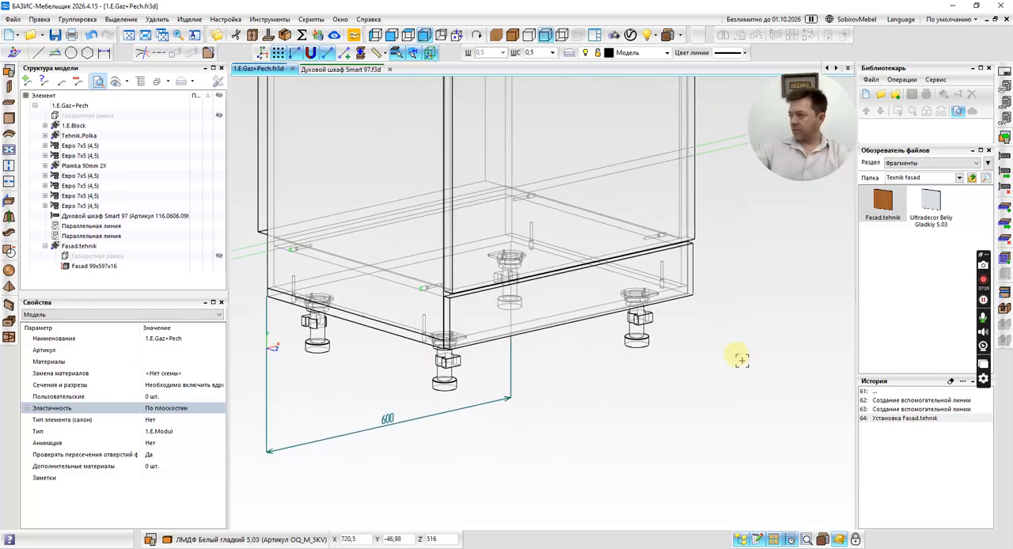
scroll(549, 283, "up", 5)
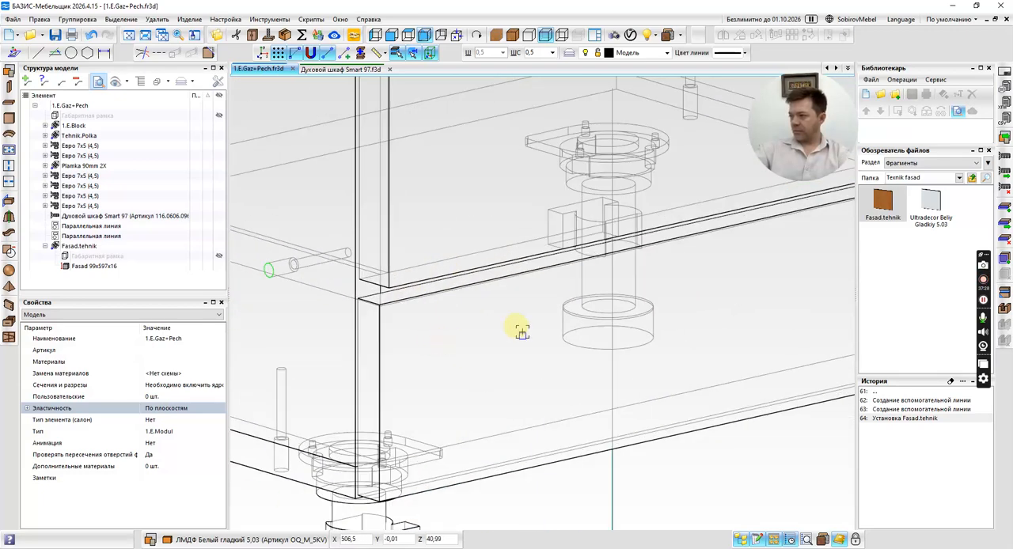
left_click(499, 348)
left_click(466, 348)
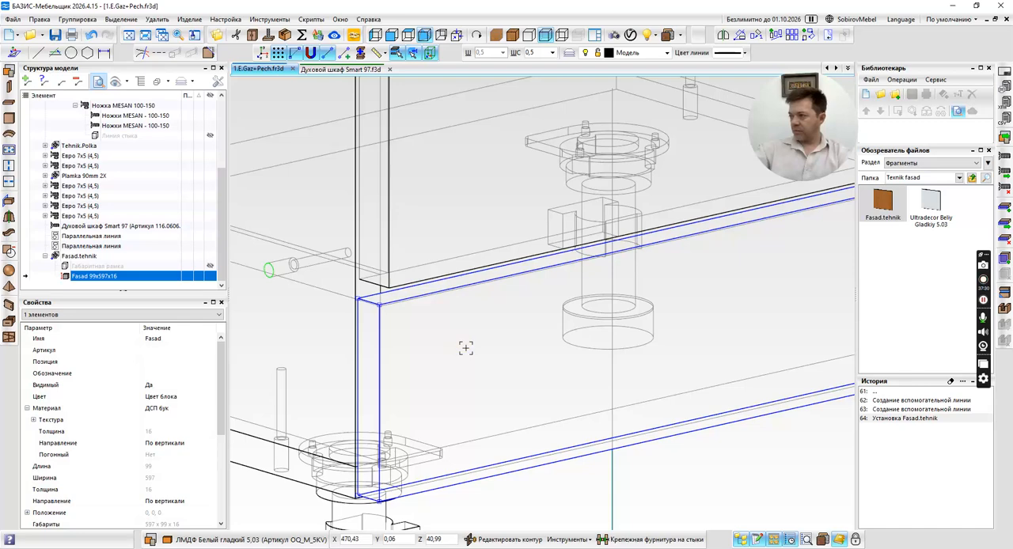
Collapse the 1.E.Block group in the model structure and select the Fasad panel inside Fasad.tehnik.
scroll(466, 348, "down", 5)
key("Escape")
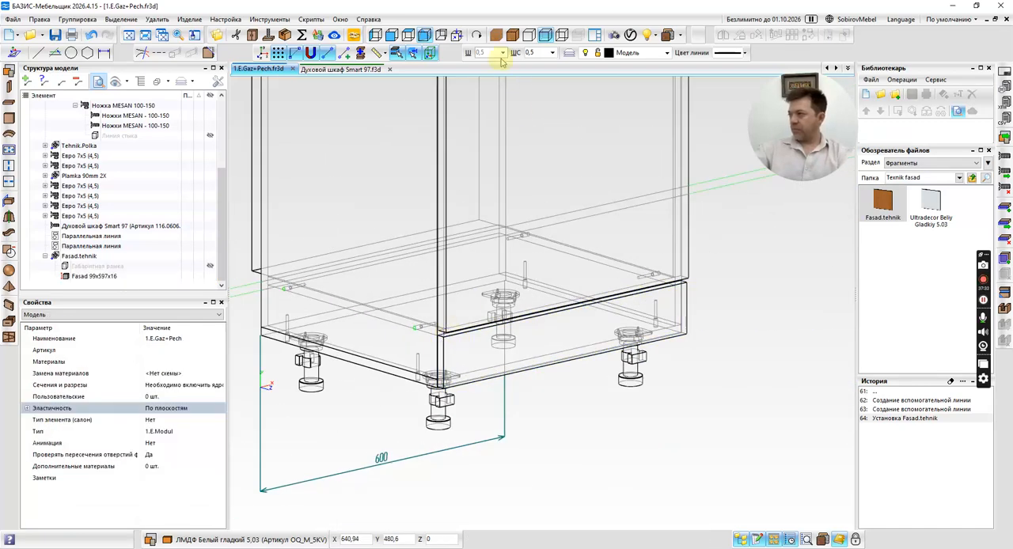
left_click(468, 365)
scroll(138, 205, "up", 3)
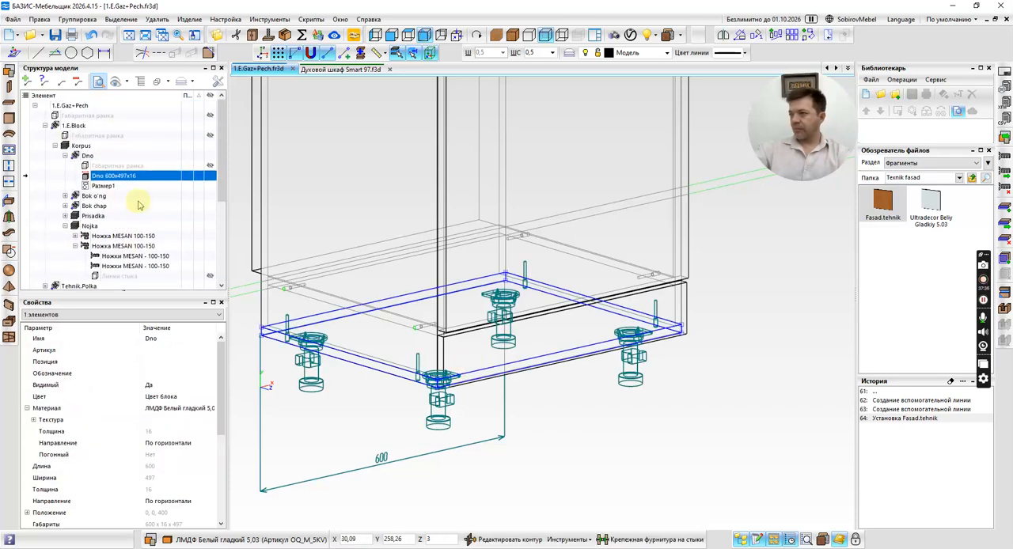
left_click(44, 126)
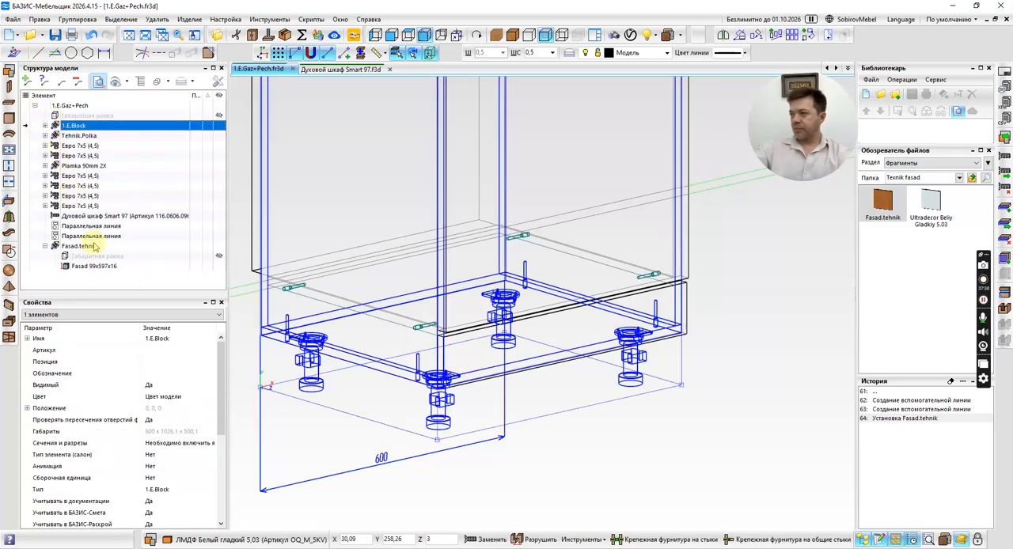
left_click(93, 266)
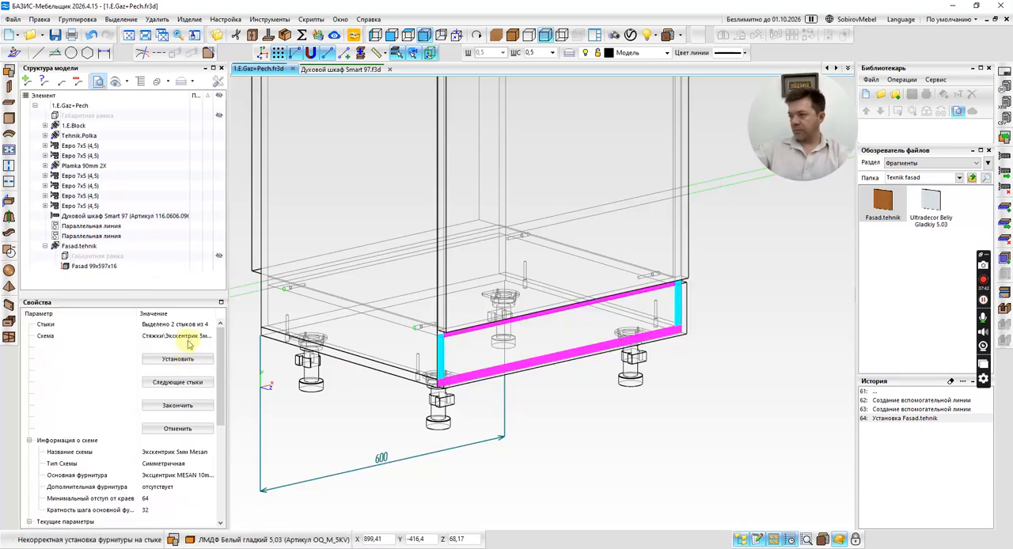
Try the Экскентрик+Шкант 10мм MESAN and Экскентрик 10мм MESAN schemes on the facade's side joints, and cancel the joint fastening.
left_click(188, 338)
left_click(201, 338)
double_click(380, 249)
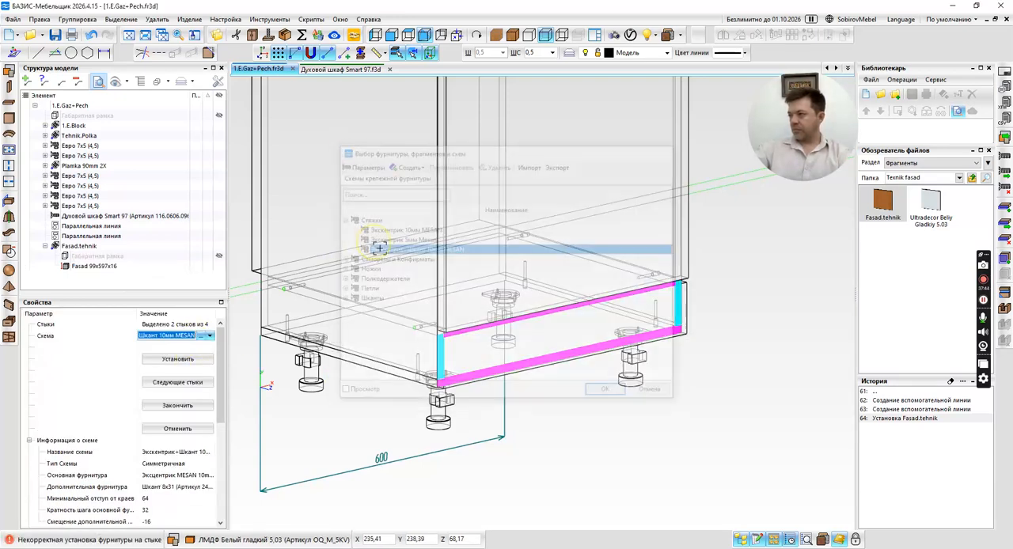
left_click(204, 383)
left_click(197, 336)
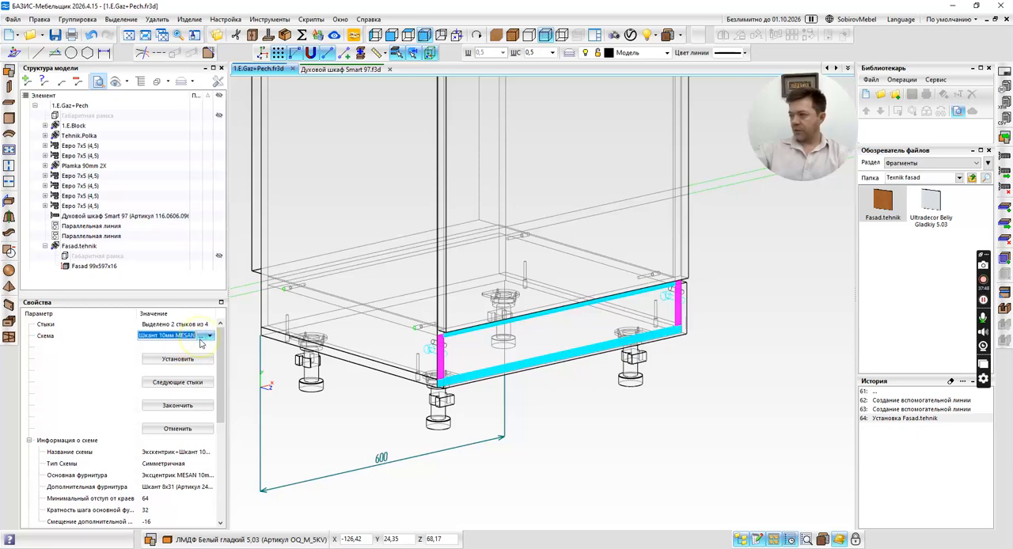
left_click(209, 336)
double_click(384, 228)
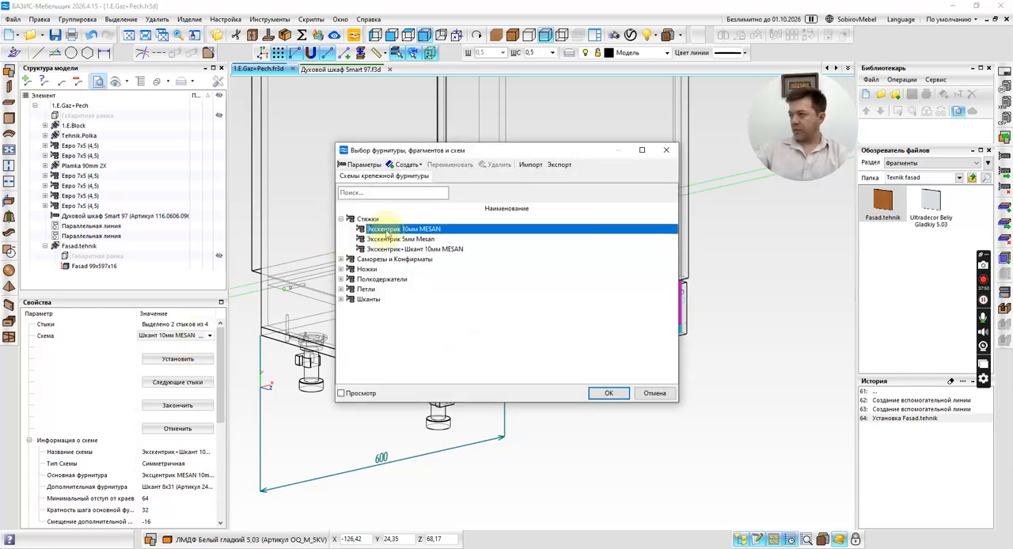
left_click(196, 429)
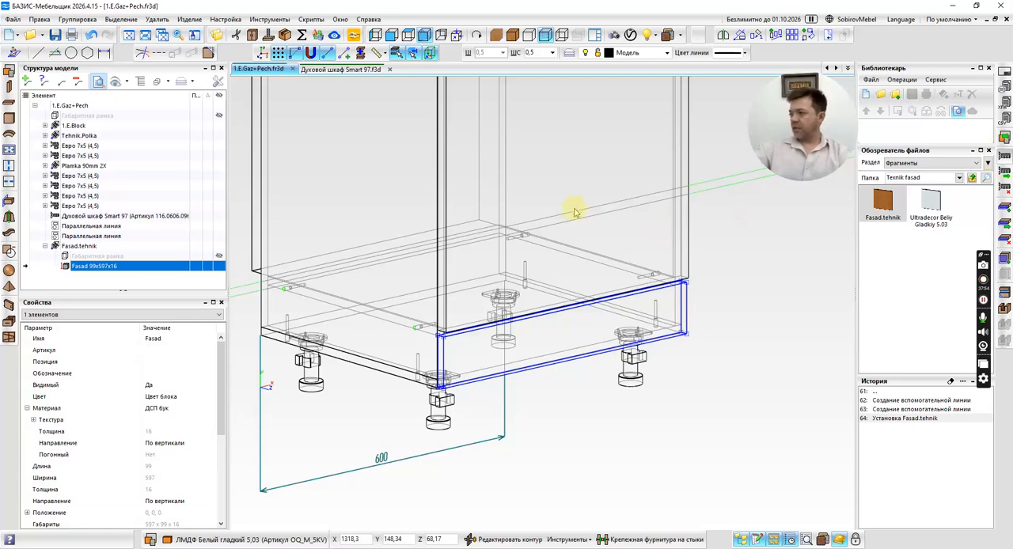
Open the Экскентрик 5мм Mesan fastening scheme for editing and set its main hardware to the MESAN 5mm eccentric (MESAN_5mm).
key("space")
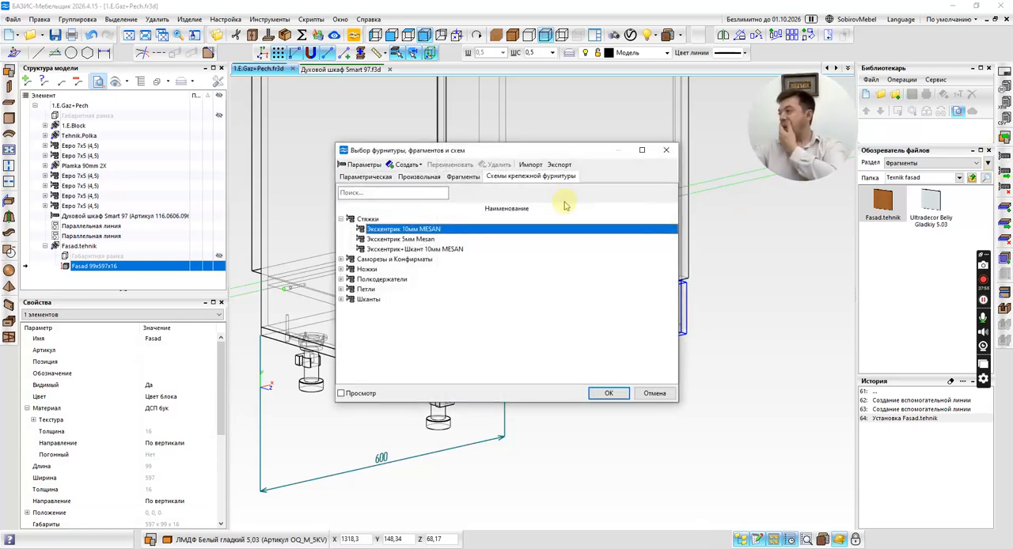
left_click(396, 239)
right_click(396, 238)
left_click(448, 250)
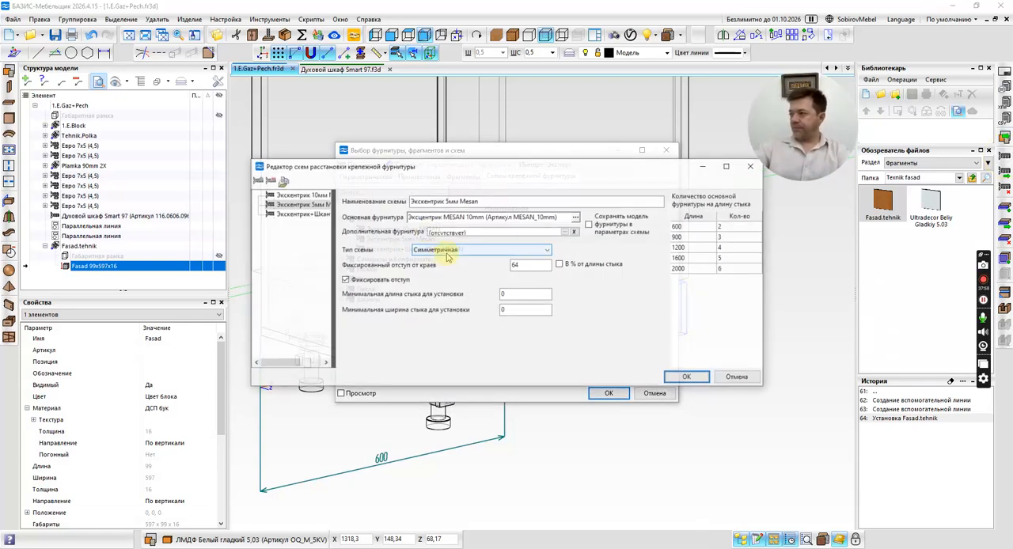
left_click(576, 217)
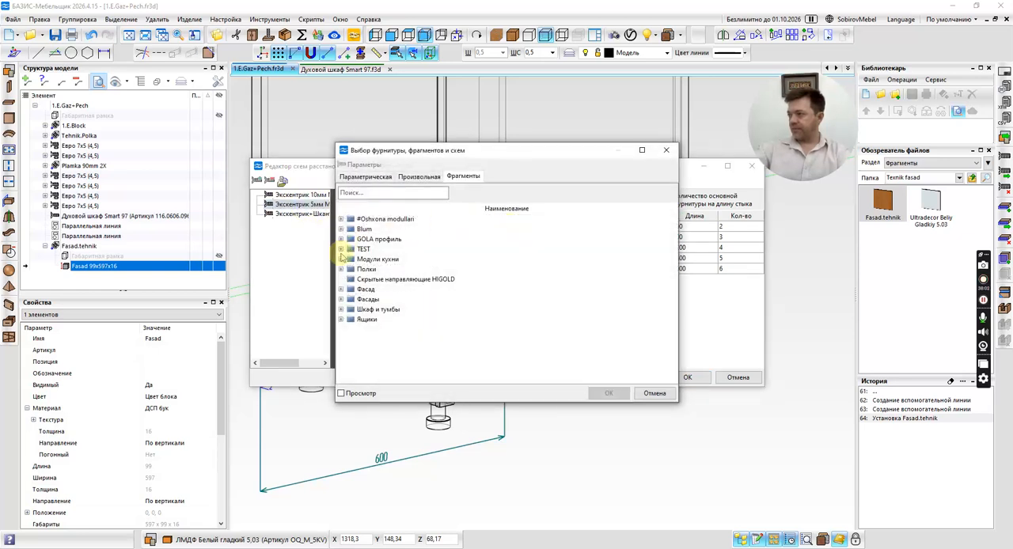
left_click(367, 177)
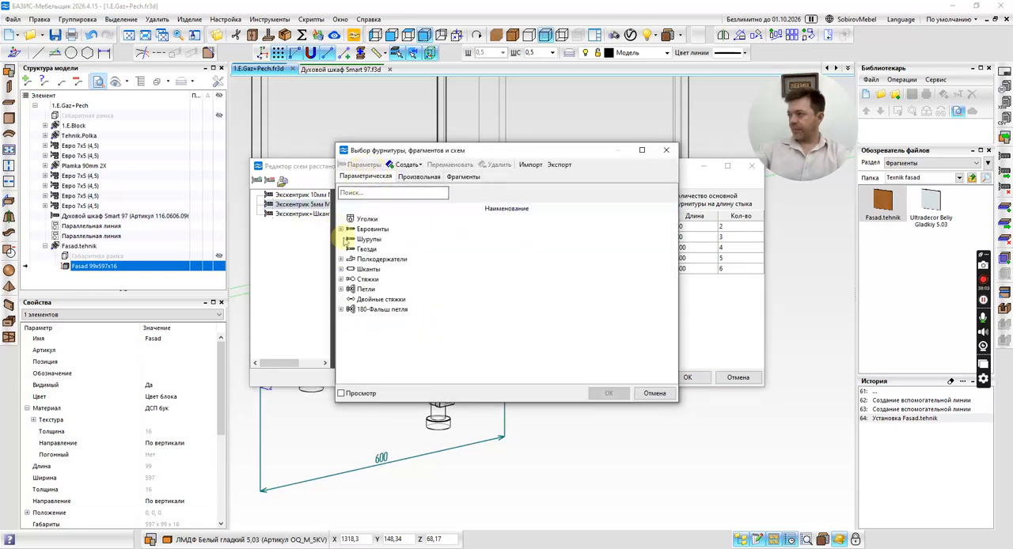
left_click(341, 279)
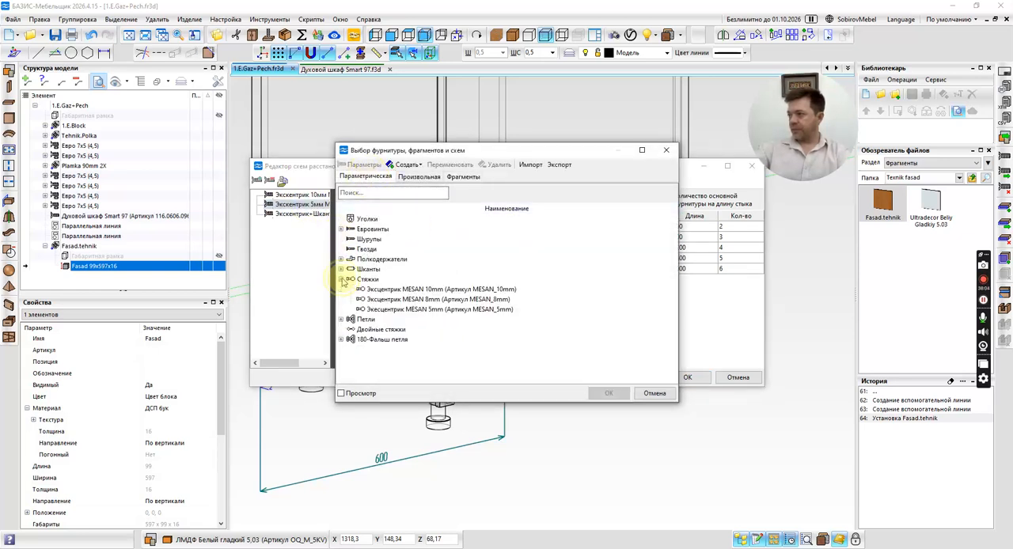
double_click(412, 310)
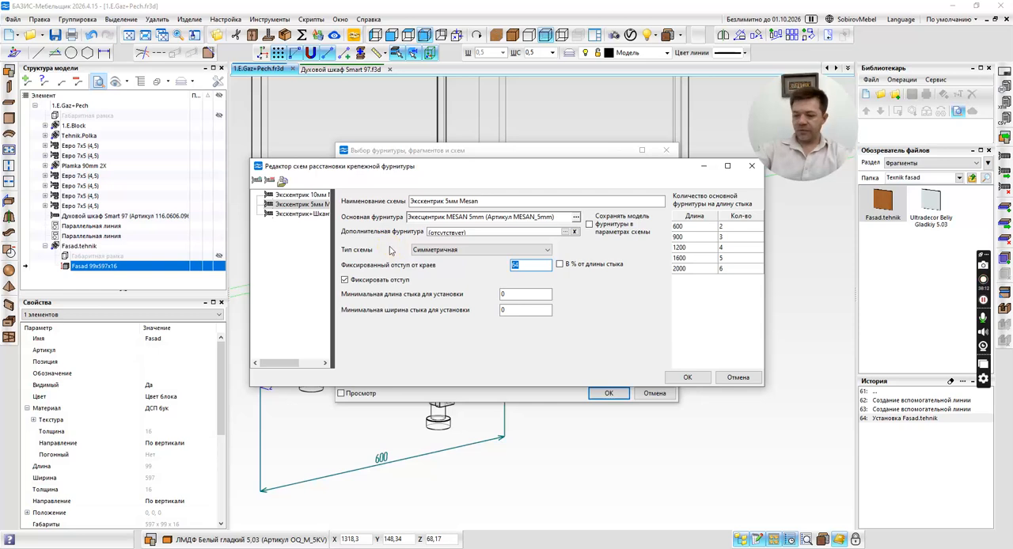
Set the scheme's fixed edge offset to 32, save it, and accept the hardware selection.
type("32")
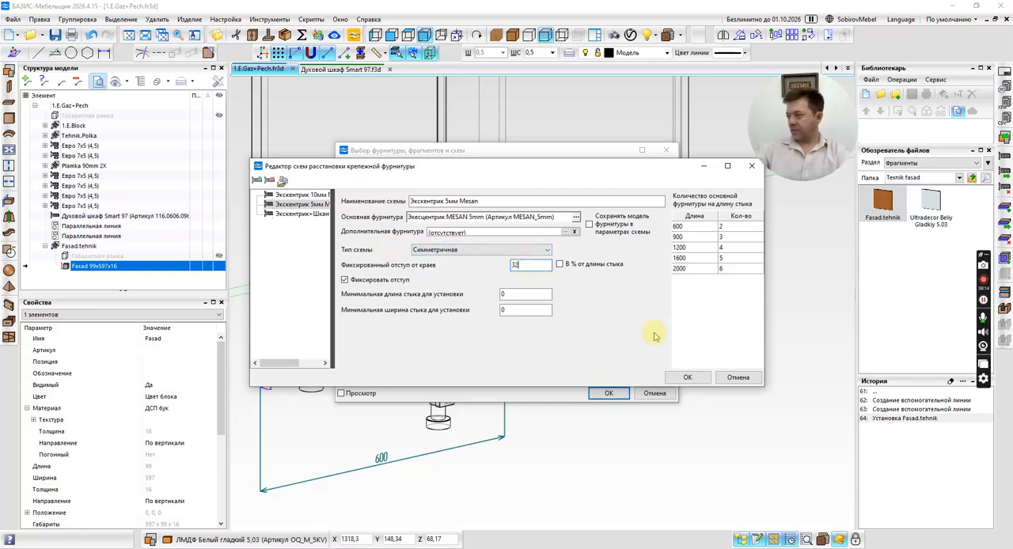
left_click(687, 378)
left_click(610, 392)
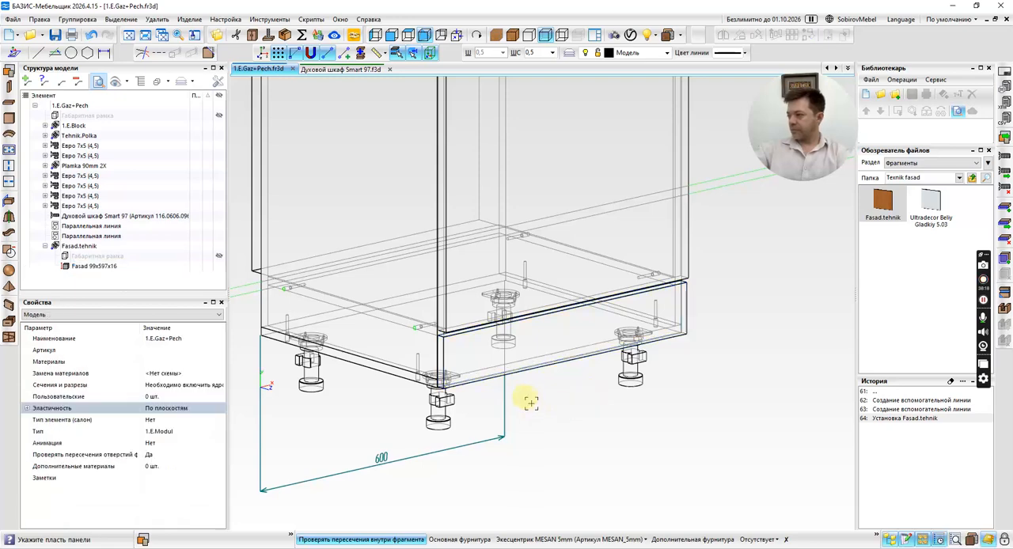
Switch joint fastening to the facade's two side joints and assign them the Экскентрик 5мм Mesan scheme.
scroll(539, 343, "up", 4)
scroll(555, 340, "down", 5)
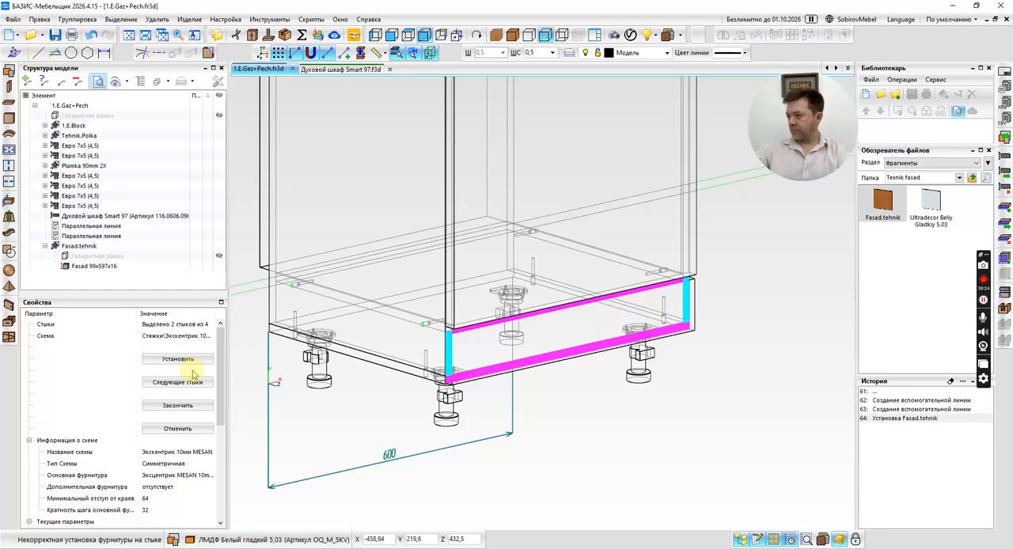
left_click(183, 382)
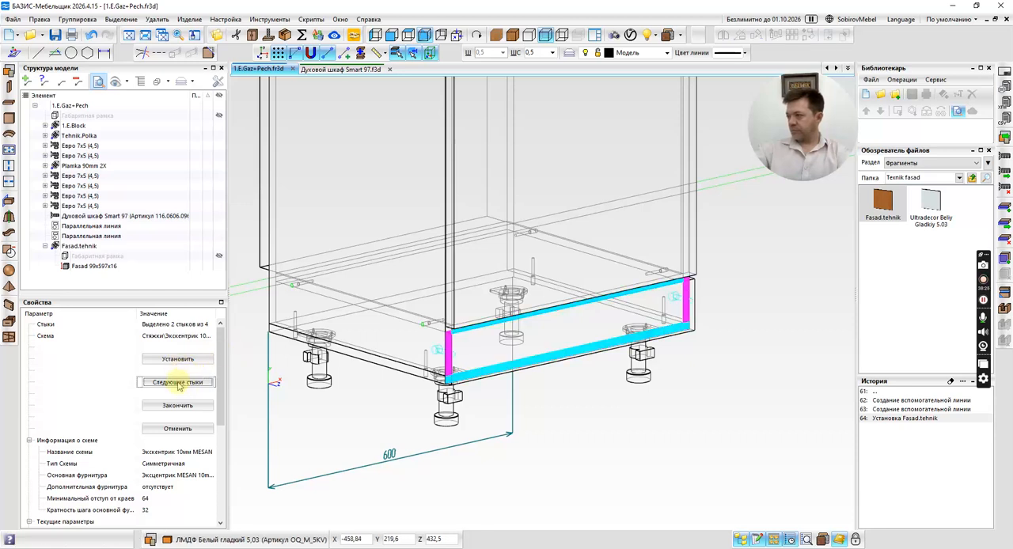
left_click(198, 337)
left_click(204, 337)
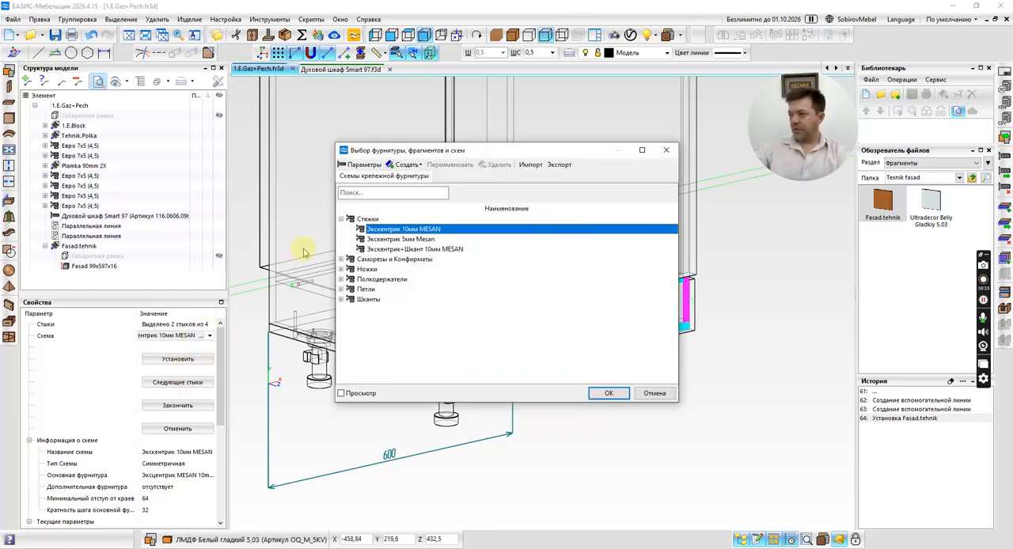
double_click(407, 239)
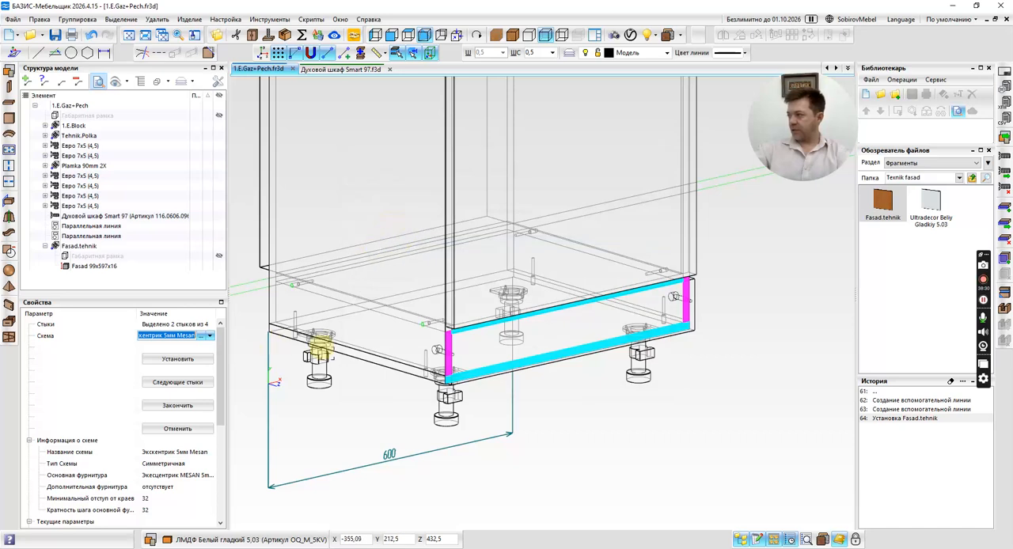
Try the base face as Снаружи, return it to Изнутри, and cancel the joint fastening.
scroll(156, 442, "down", 3)
left_click(198, 428)
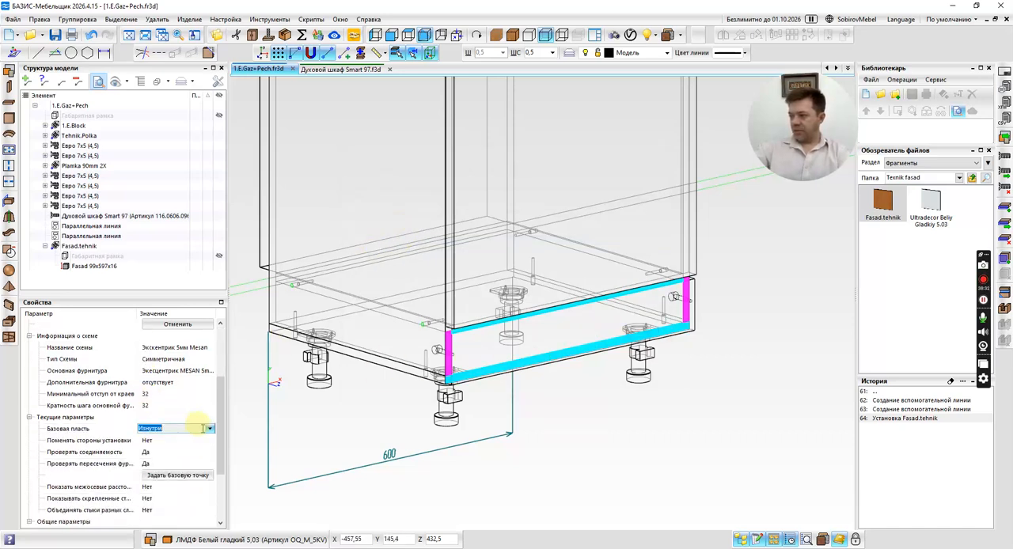
left_click(210, 428)
left_click(184, 450)
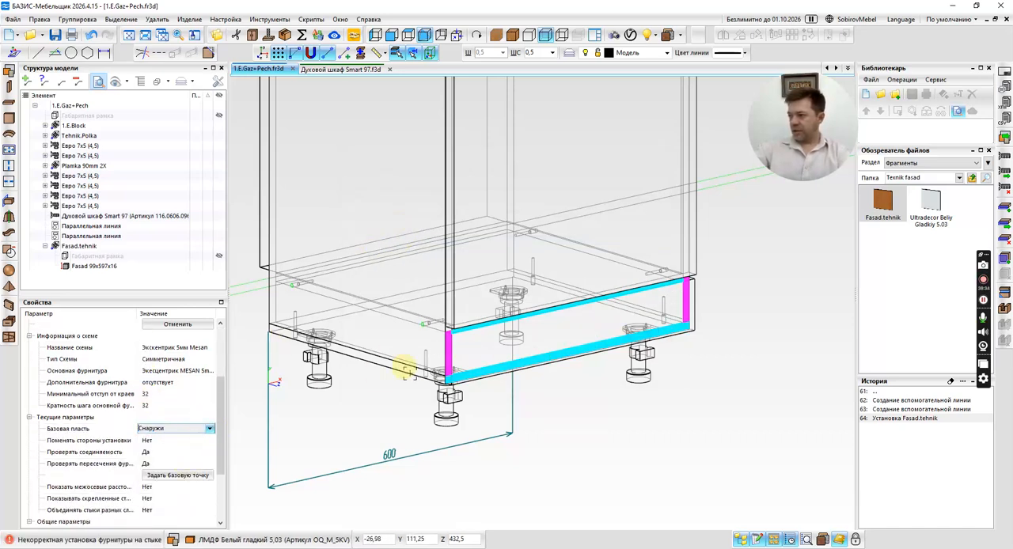
left_click(210, 428)
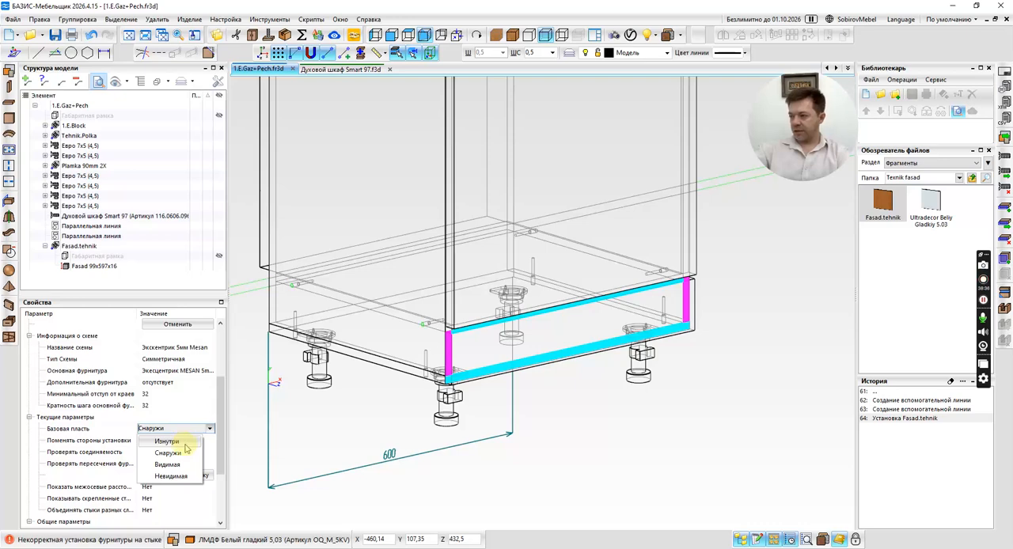
left_click(168, 441)
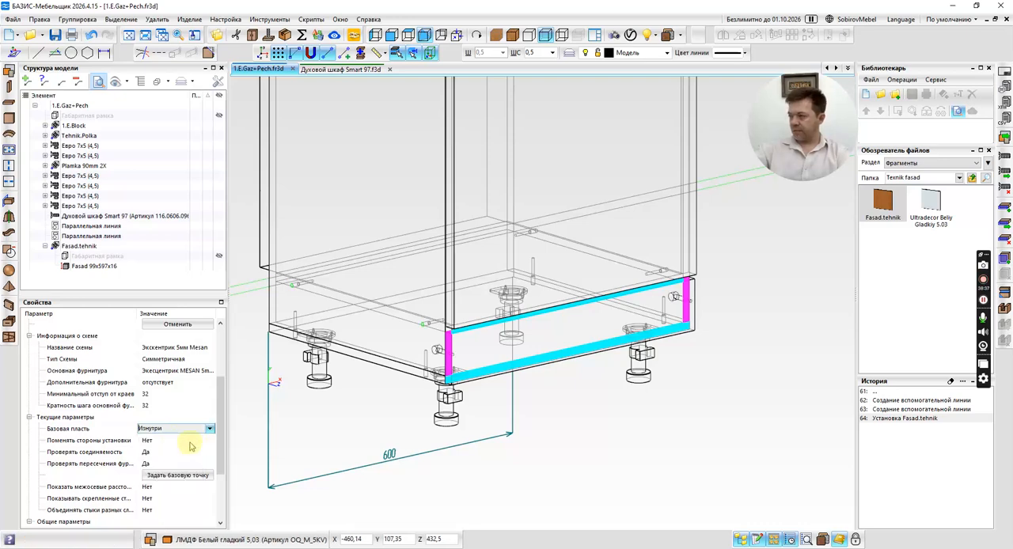
left_click(178, 328)
In front view, stretch both ends of the facade panel flush with the cabinet's outer sides, making it 600 mm wide.
left_click(391, 34)
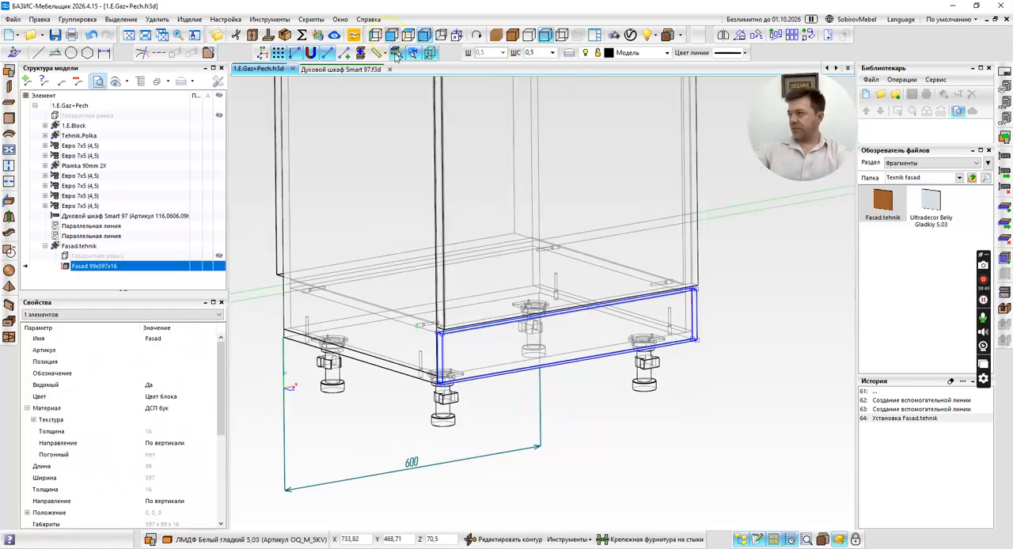
scroll(430, 219, "up", 8)
scroll(351, 319, "up", 4)
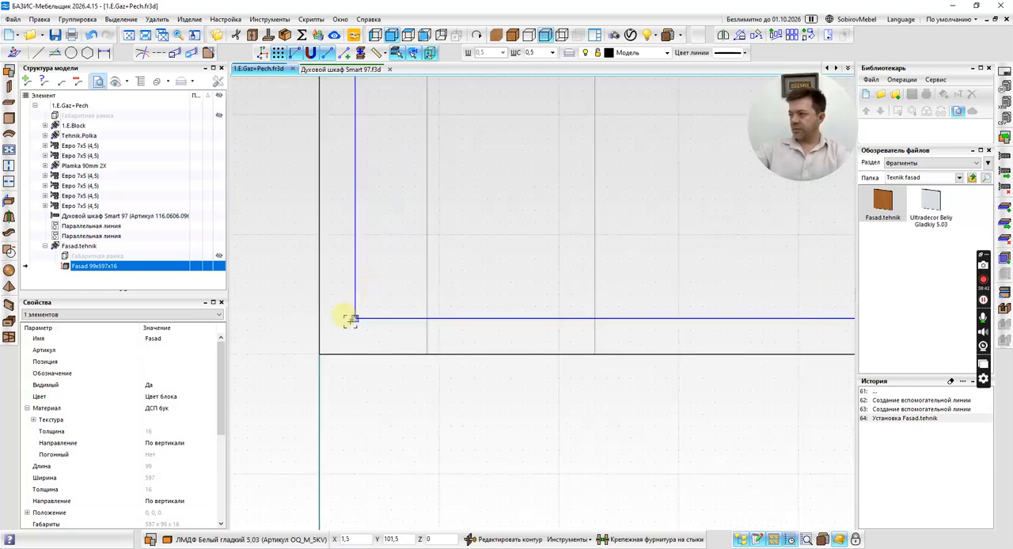
left_click_drag(353, 318, 321, 318)
scroll(396, 334, "down", 4)
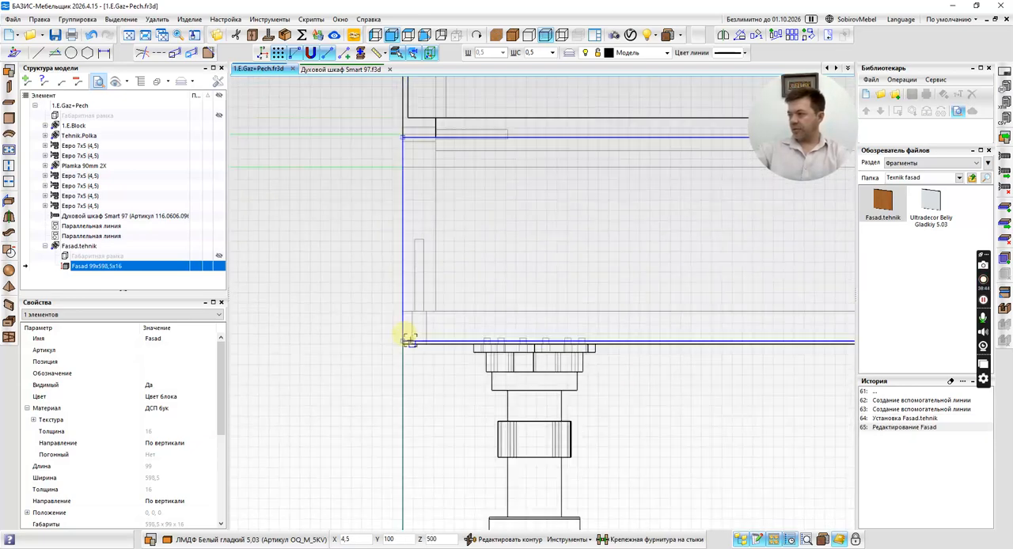
scroll(561, 319, "up", 6)
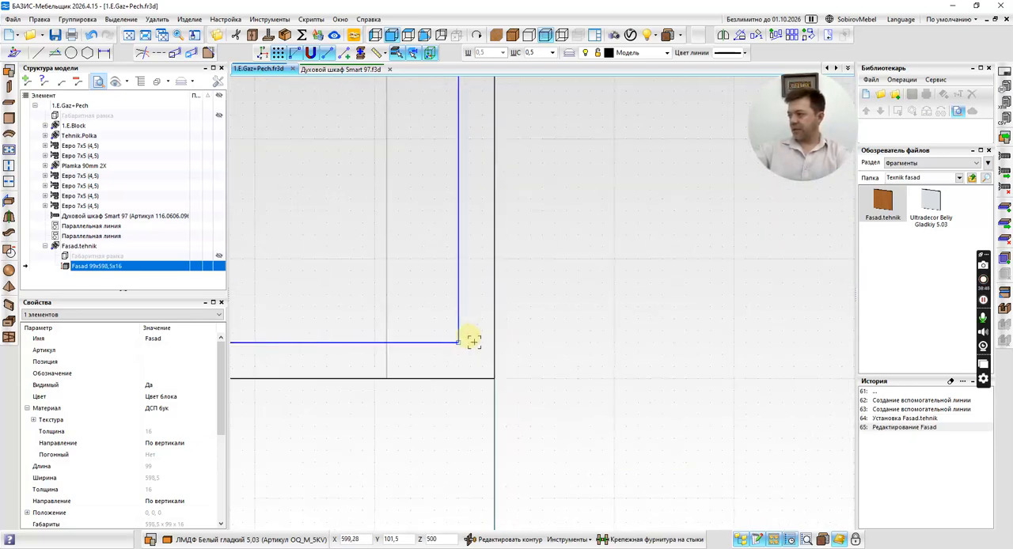
left_click_drag(447, 341, 502, 339)
scroll(594, 339, "down", 4)
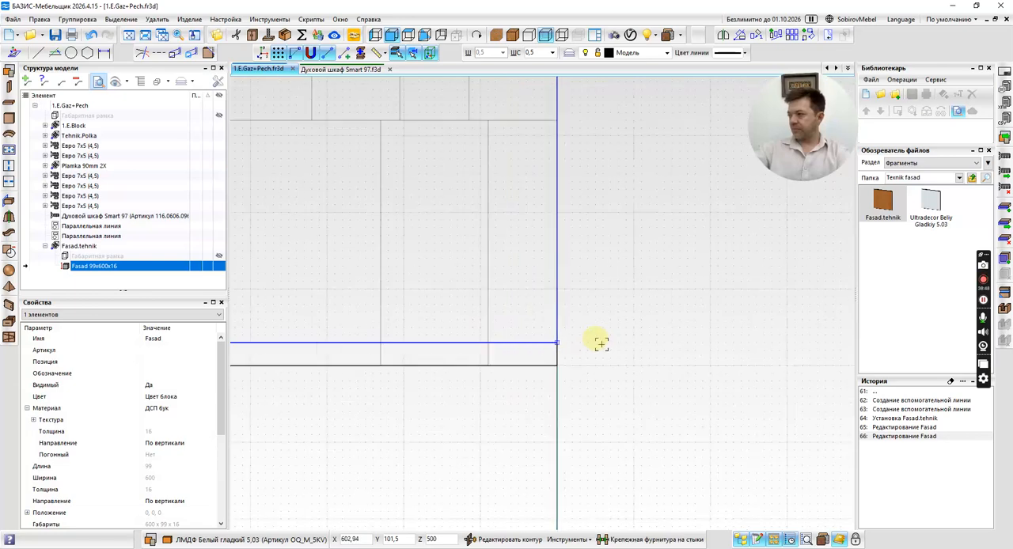
scroll(601, 344, "down", 5)
Fasten the facade's two side joints with the Экскентрик 5мм Mesan scheme, using Снаружи as the base face.
right_click_drag(650, 304, 665, 327)
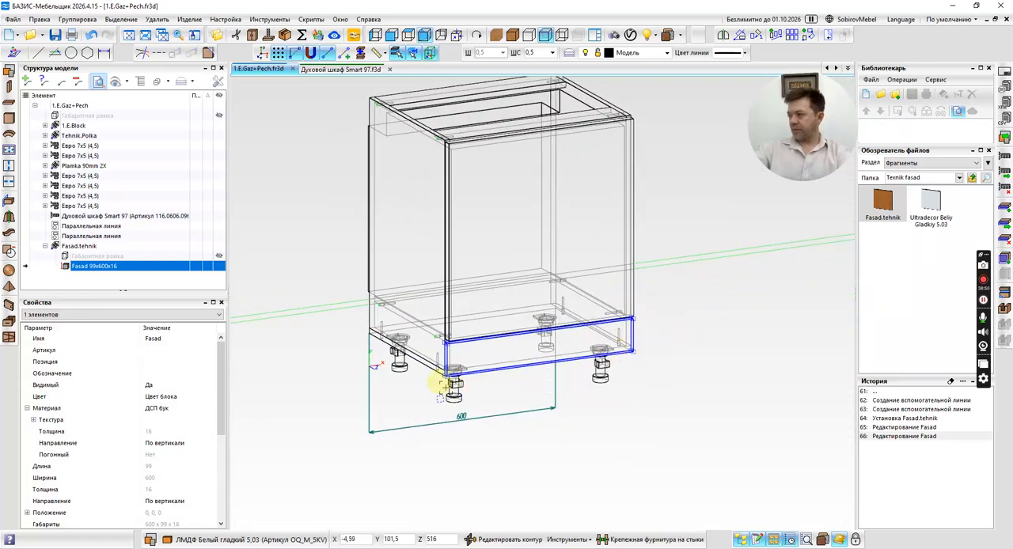
scroll(443, 383, "up", 6)
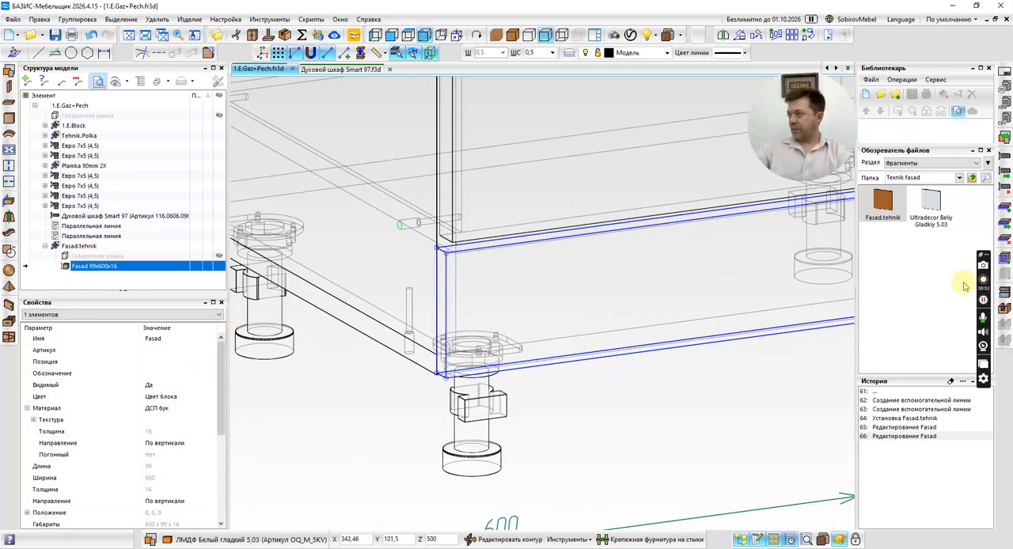
left_click(670, 545)
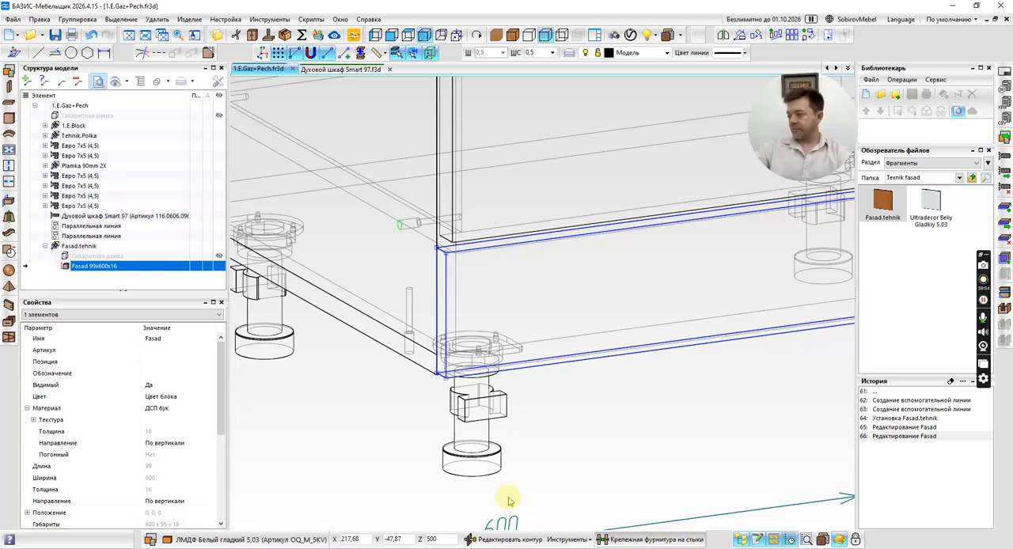
left_click(179, 384)
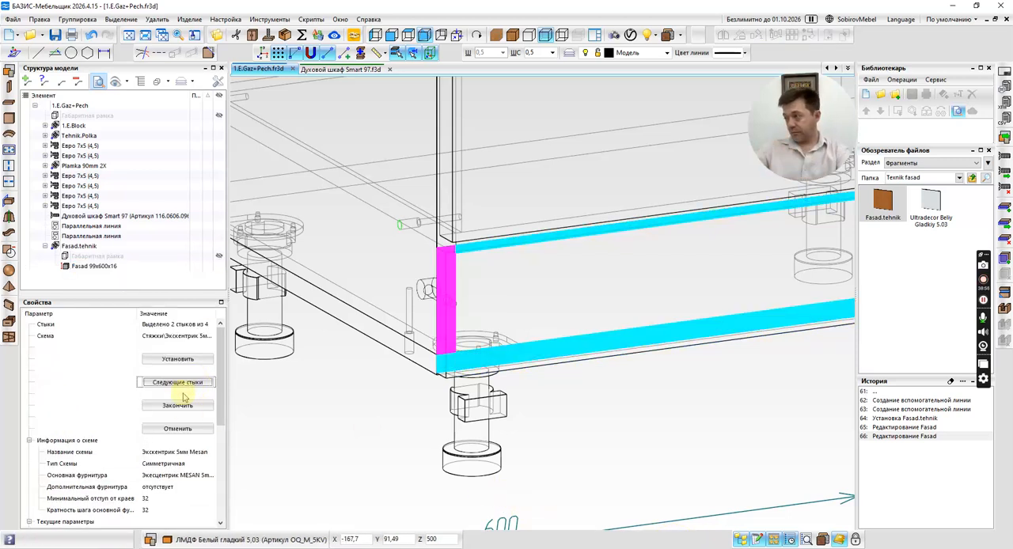
scroll(183, 398, "down", 3)
left_click(208, 428)
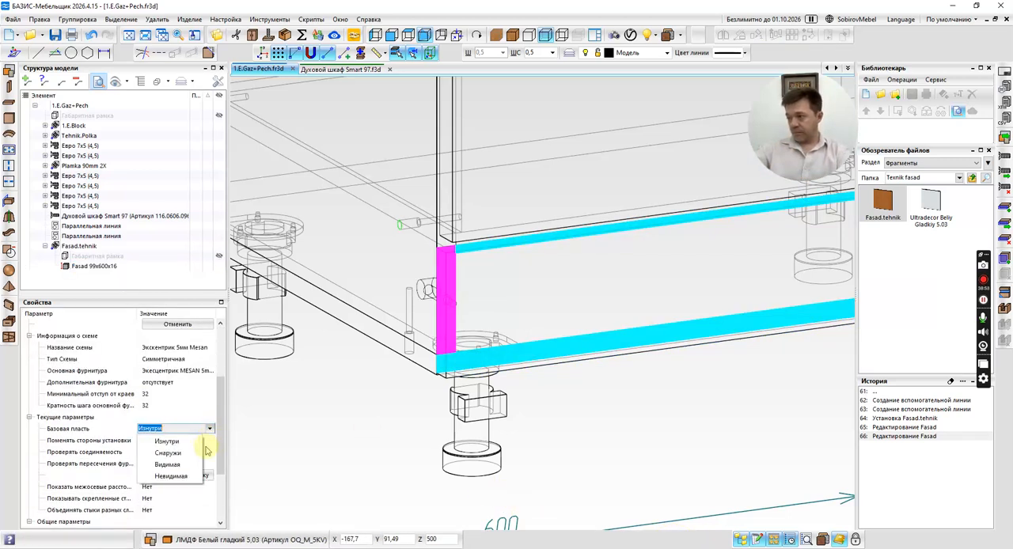
left_click(197, 452)
scroll(186, 368, "up", 2)
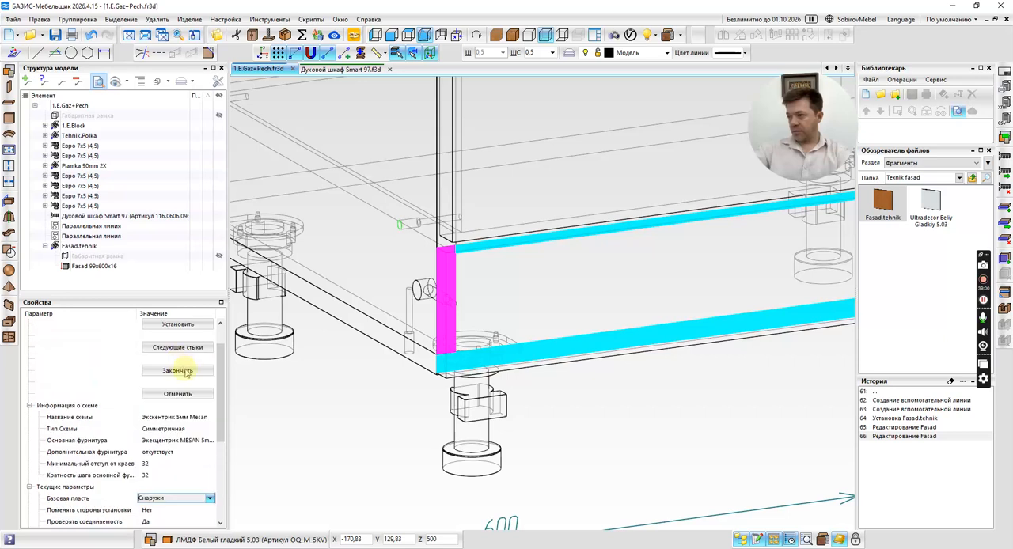
left_click(179, 370)
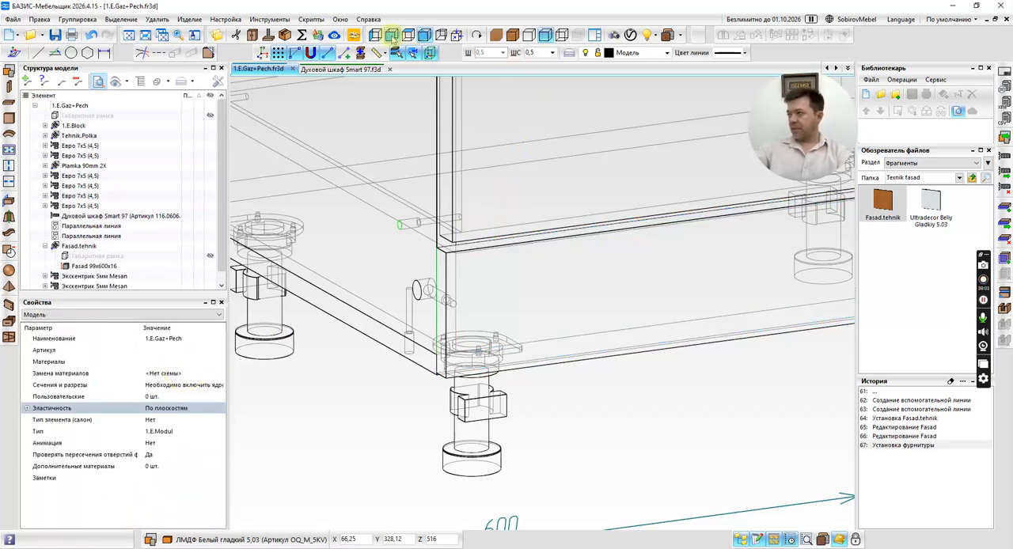
Hide the joint line (Линия стыка) of both Экскентрик 5мм Mesan fasteners on the facade's sides.
left_click(425, 288)
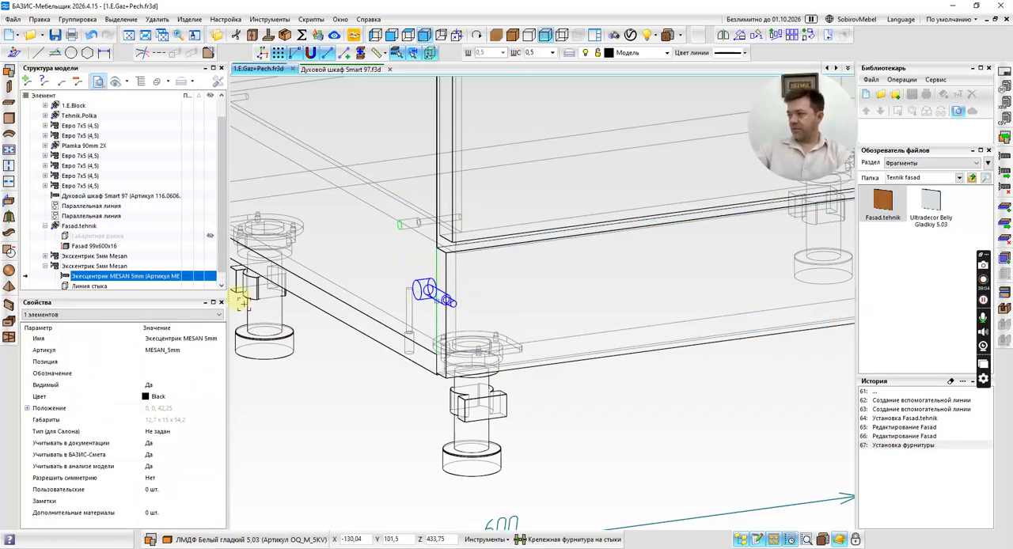
right_click(93, 284)
left_click(91, 278)
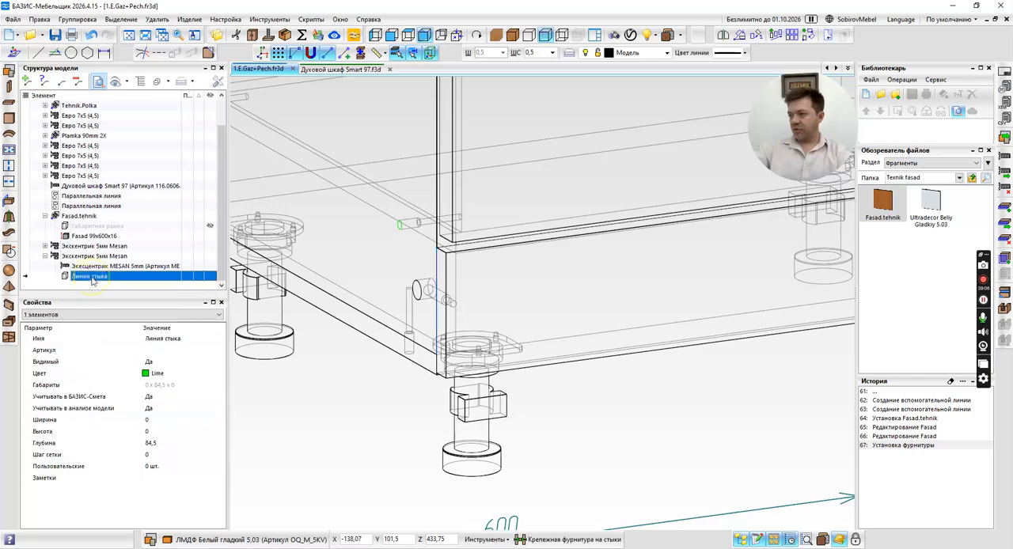
right_click(92, 277)
left_click(158, 365)
scroll(432, 316, "down", 4)
middle_click_drag(430, 315, 246, 390)
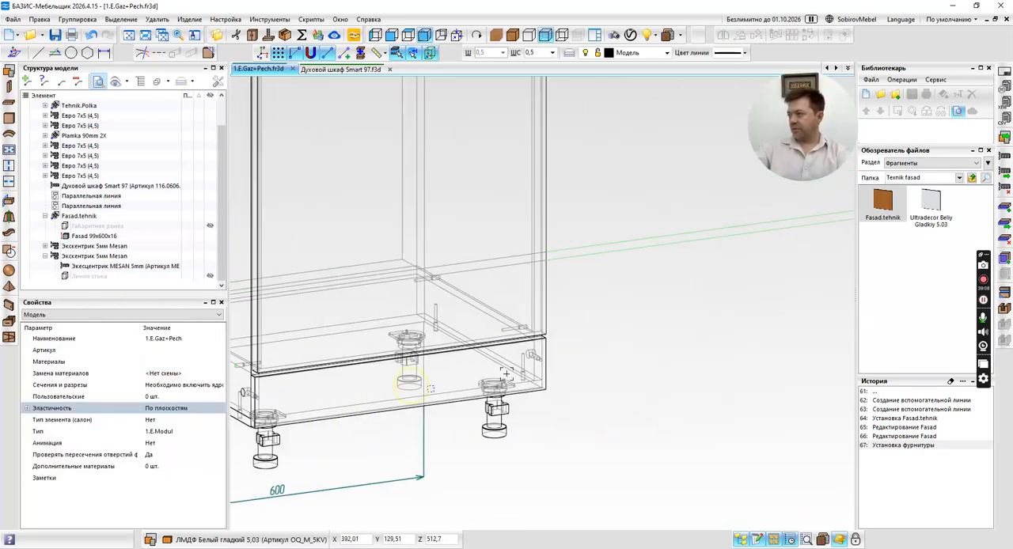
scroll(500, 377, "up", 5)
left_click(463, 366)
left_click(96, 267)
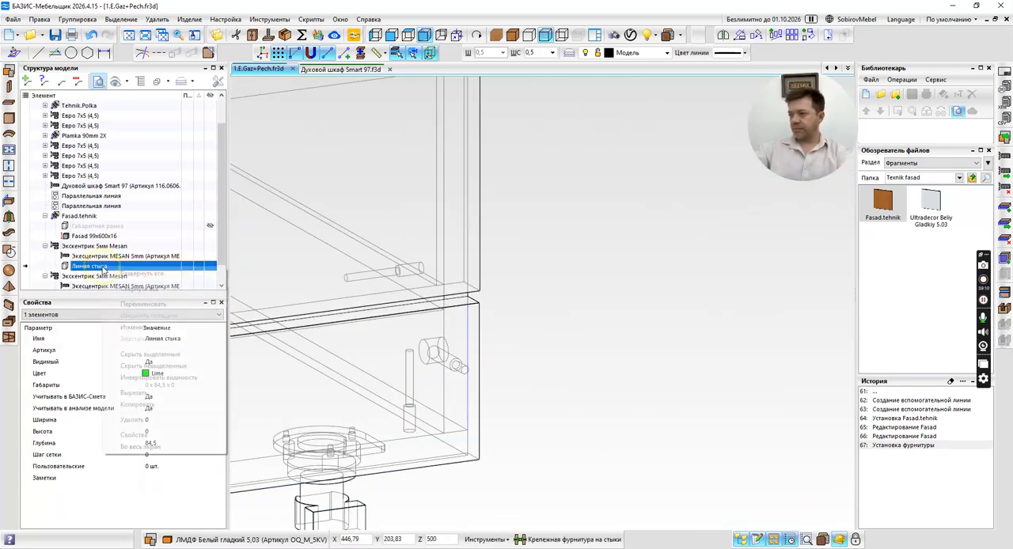
right_click(103, 268)
left_click(150, 354)
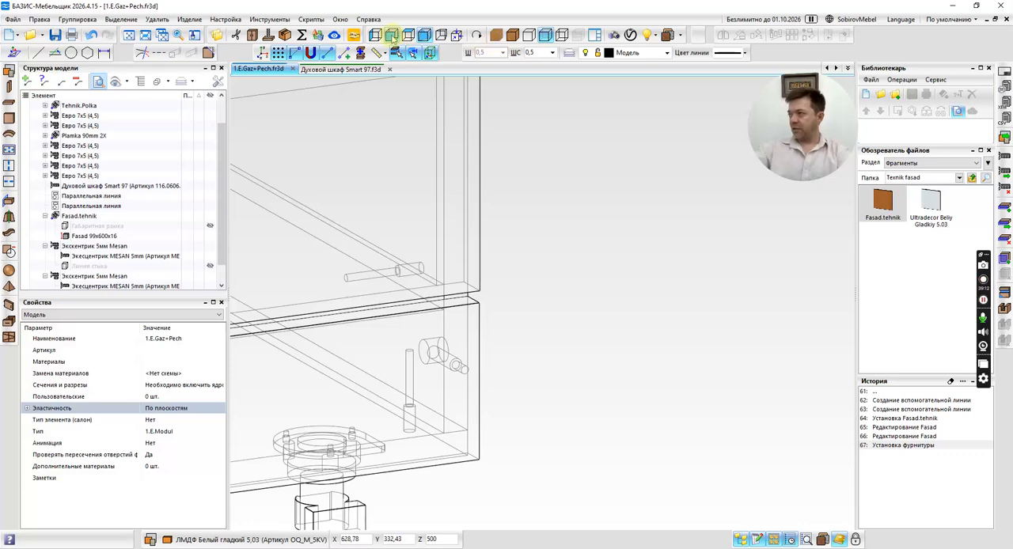
In front view, pull both ends of the facade panel 1.5 mm inward, making it 597 mm wide.
left_click(392, 35)
scroll(436, 362, "up", 3)
left_click(410, 378)
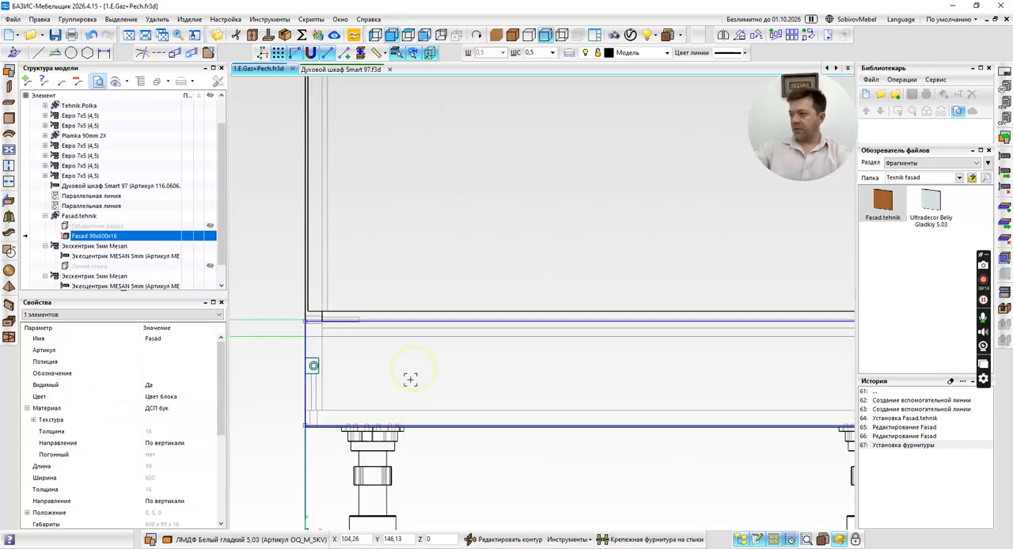
scroll(319, 351, "up", 3)
middle_click_drag(304, 322, 332, 320)
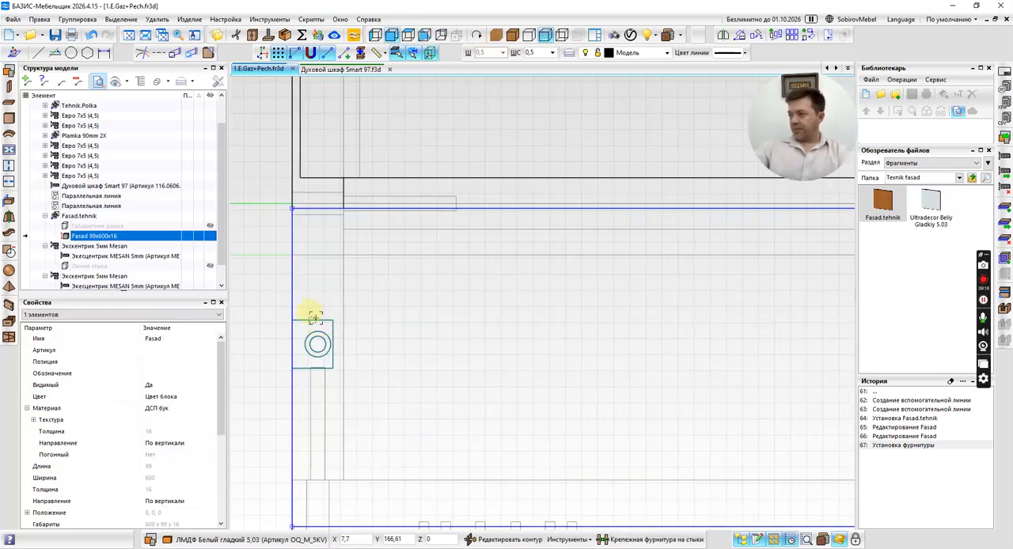
scroll(292, 219, "up", 3)
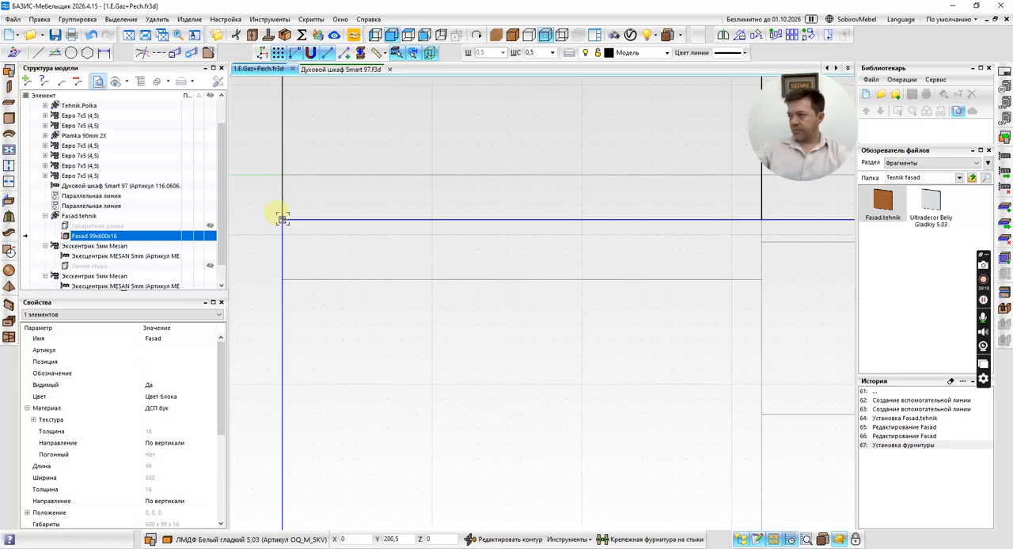
left_click_drag(282, 219, 324, 221)
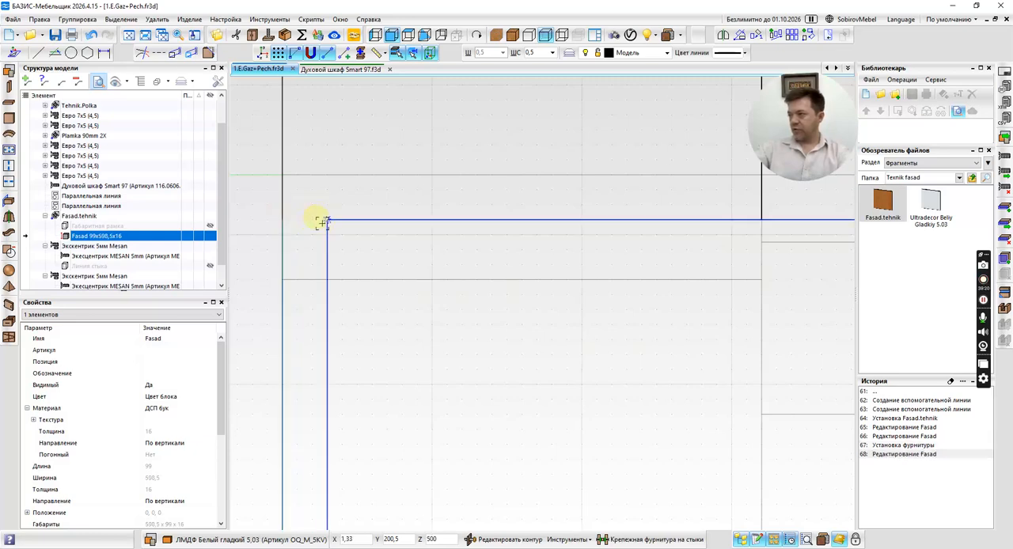
scroll(321, 222, "down", 5)
scroll(475, 269, "up", 5)
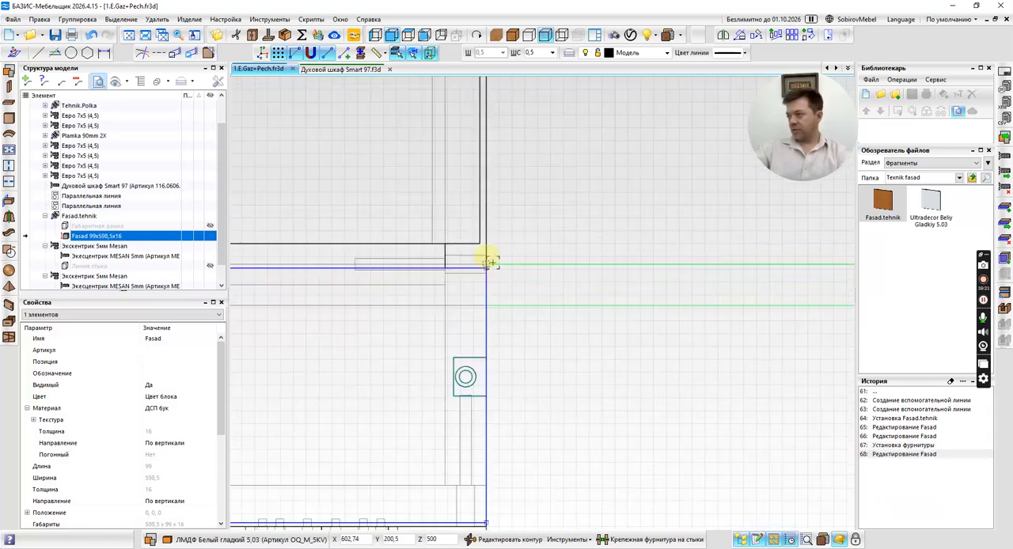
scroll(489, 262, "up", 3)
left_click_drag(467, 267, 442, 268)
Stretch the upper edge of the Fasad.tehnik block 2 mm upward, making the facade 101 mm high.
left_click(79, 216)
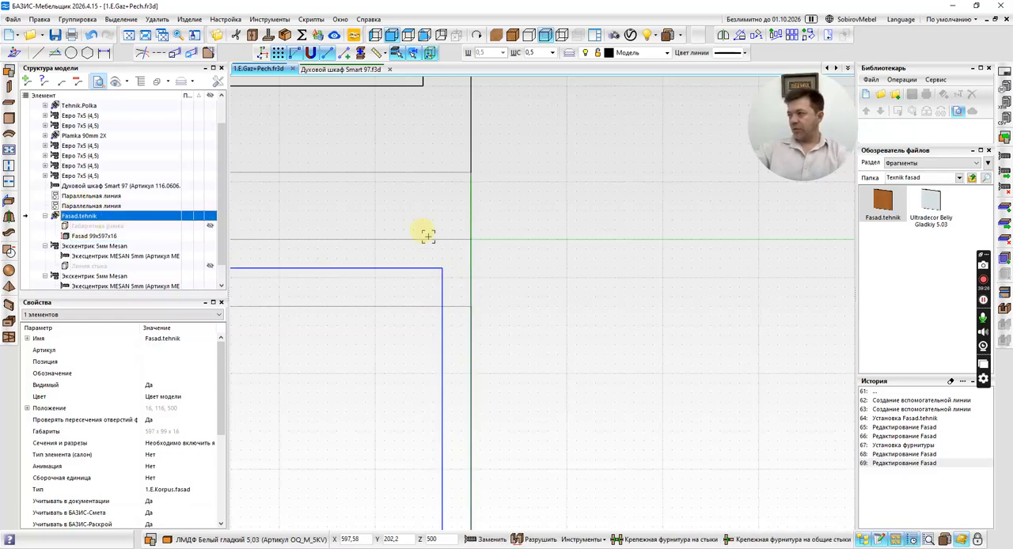
scroll(470, 288, "up", 4)
scroll(480, 334, "up", 3)
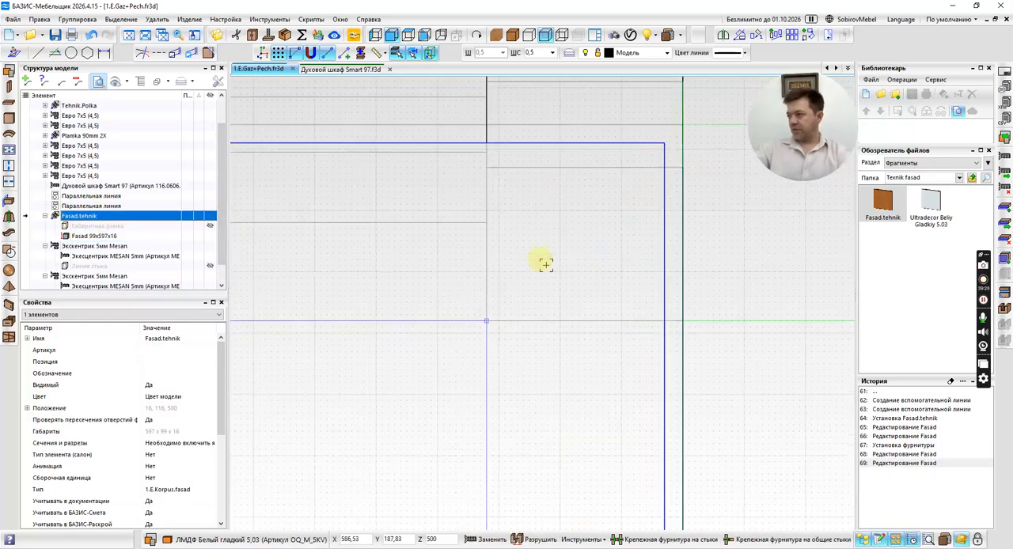
scroll(475, 333, "up", 3)
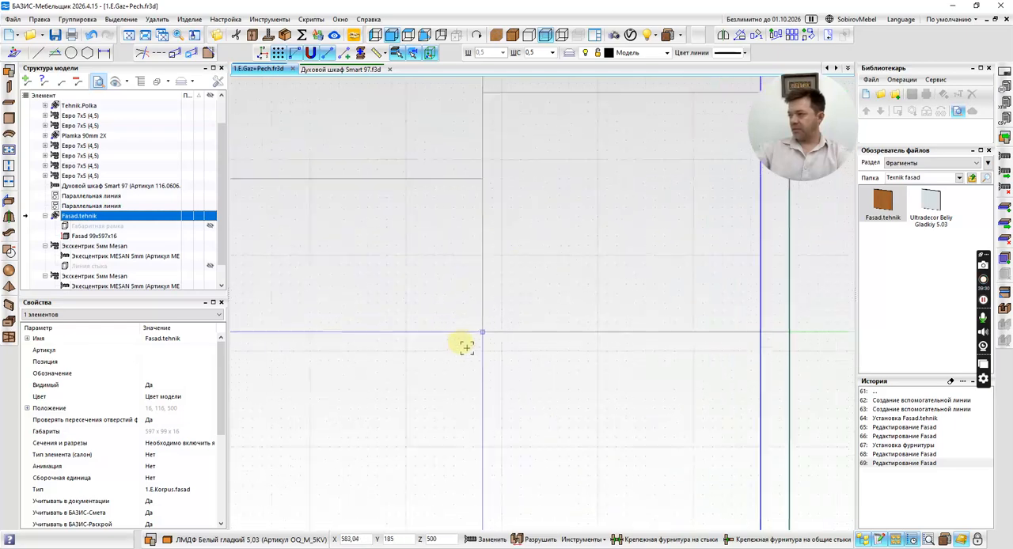
left_click_drag(486, 327, 486, 303)
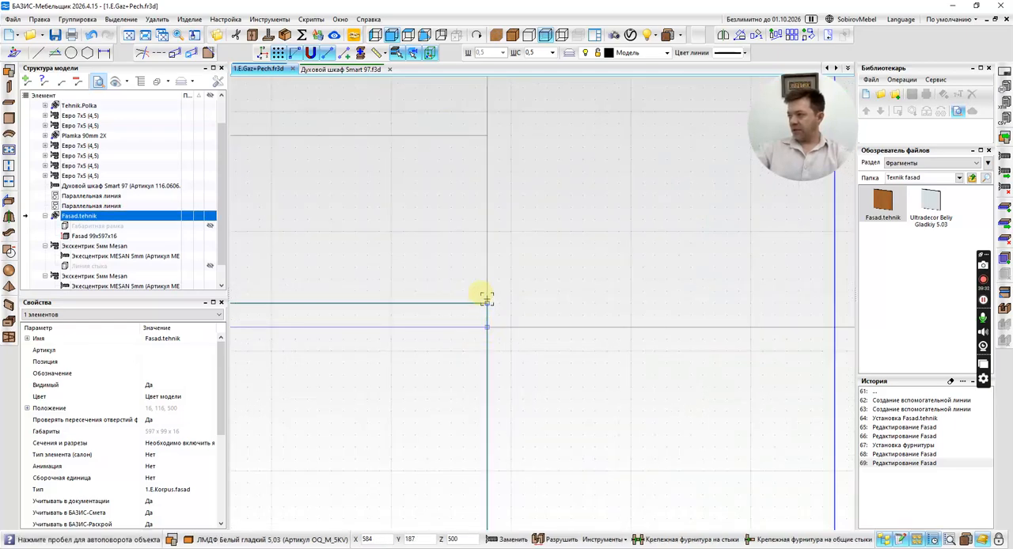
left_click(484, 285)
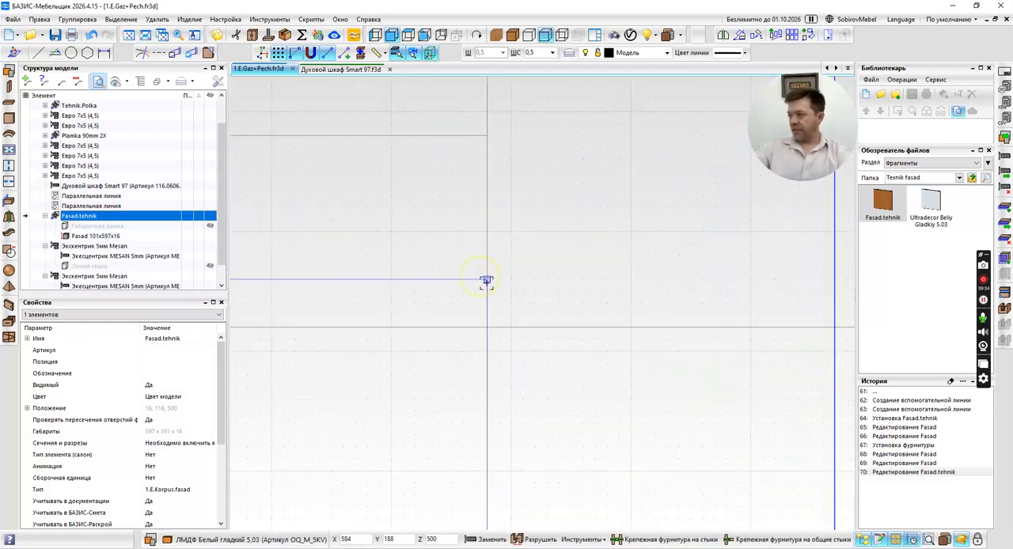
scroll(497, 302, "down", 3)
scroll(498, 305, "down", 3)
left_click(355, 328)
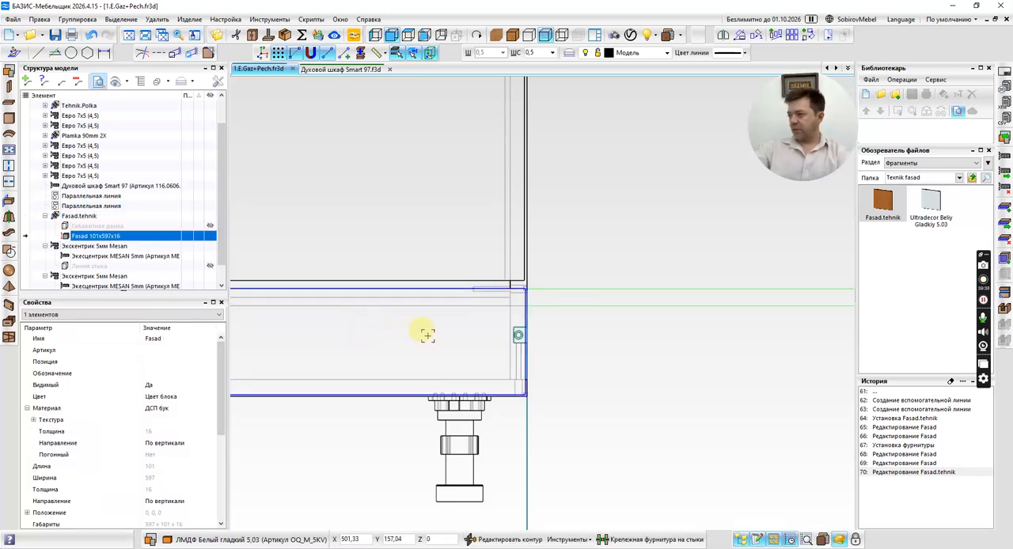
Show the model with textures and examine how the facade fits below the oven, in perspective and from the front.
left_click(633, 258)
left_click(513, 35)
scroll(630, 308, "down", 1)
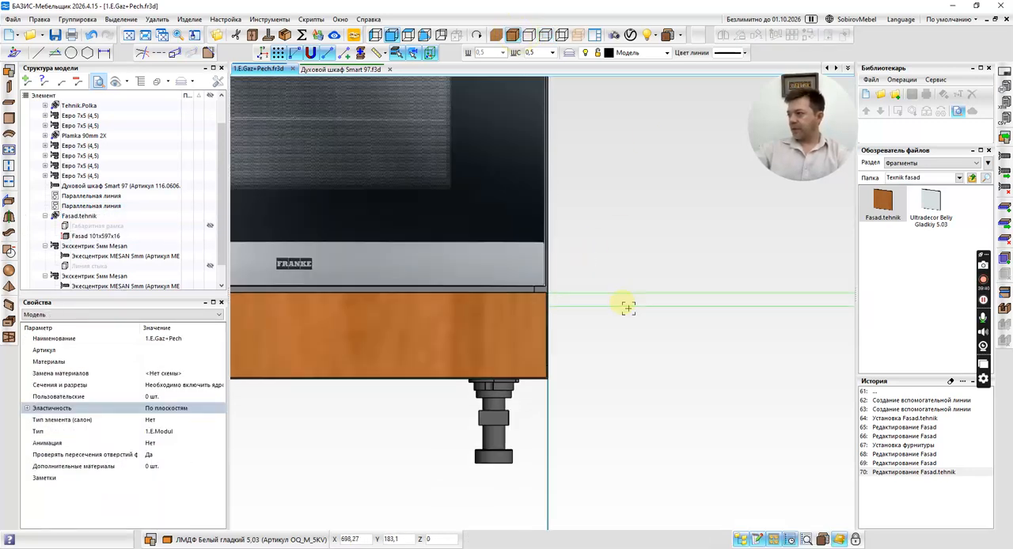
scroll(627, 307, "down", 4)
middle_click_drag(489, 361, 540, 376)
scroll(459, 317, "up", 5)
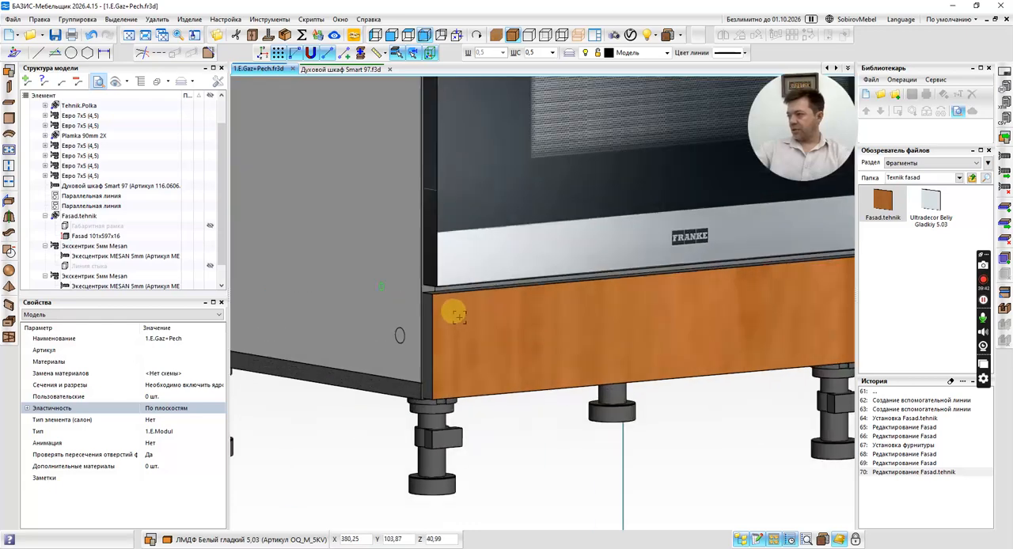
scroll(456, 315, "down", 1)
scroll(403, 271, "up", 2)
scroll(399, 287, "down", 5)
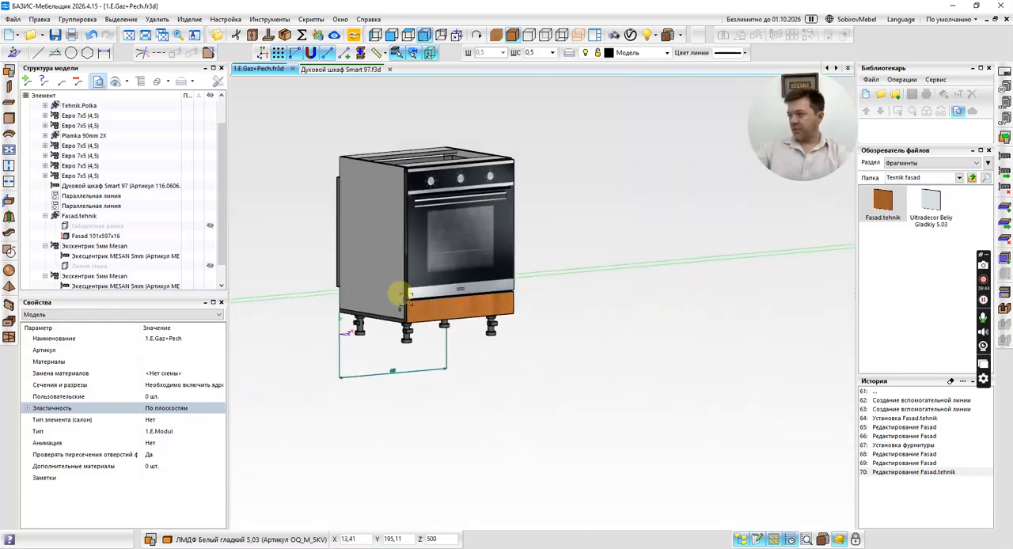
left_click(393, 35)
scroll(407, 271, "down", 3)
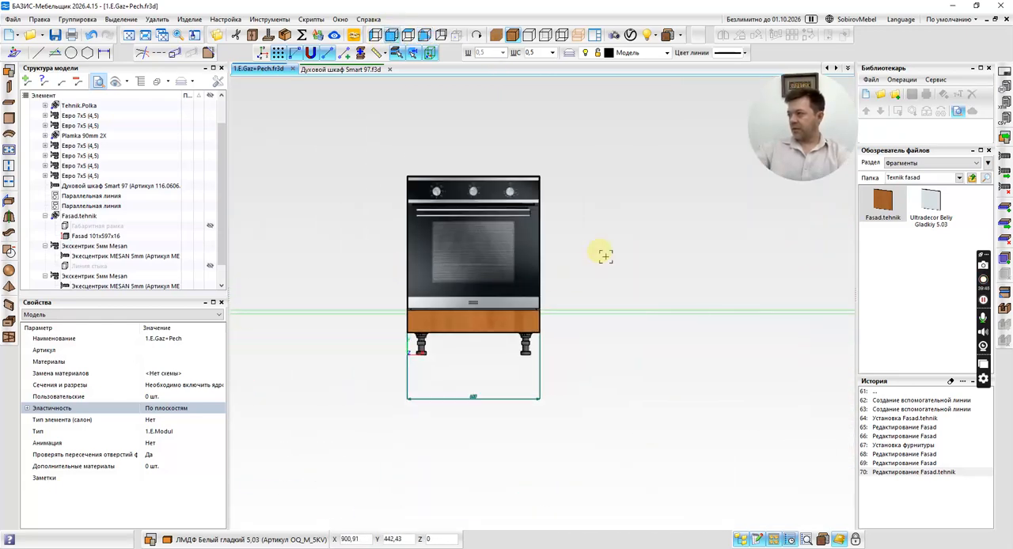
Delete the two parallel construction lines from the model.
middle_click_drag(603, 254, 635, 283)
left_click(79, 196)
left_click(85, 207, "shift")
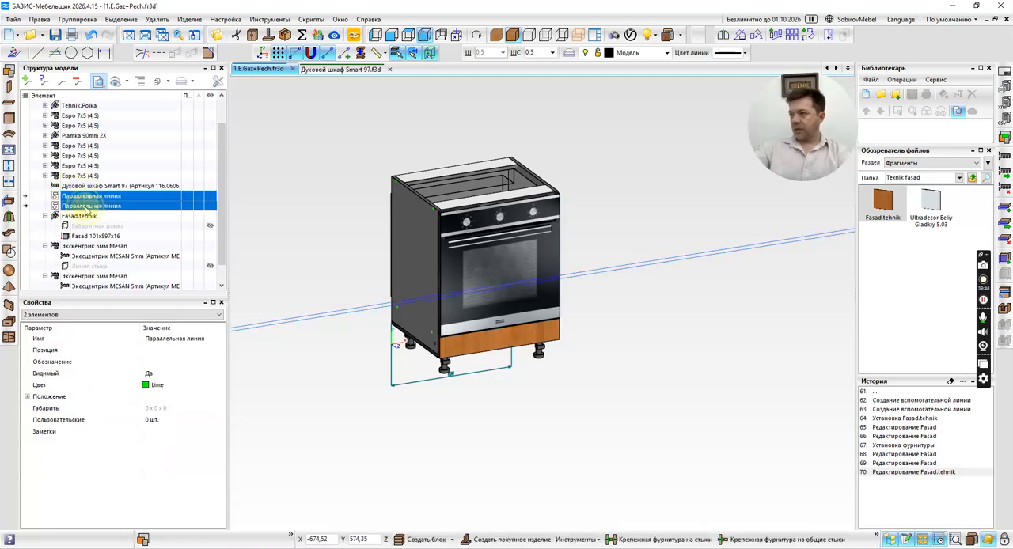
key("Delete")
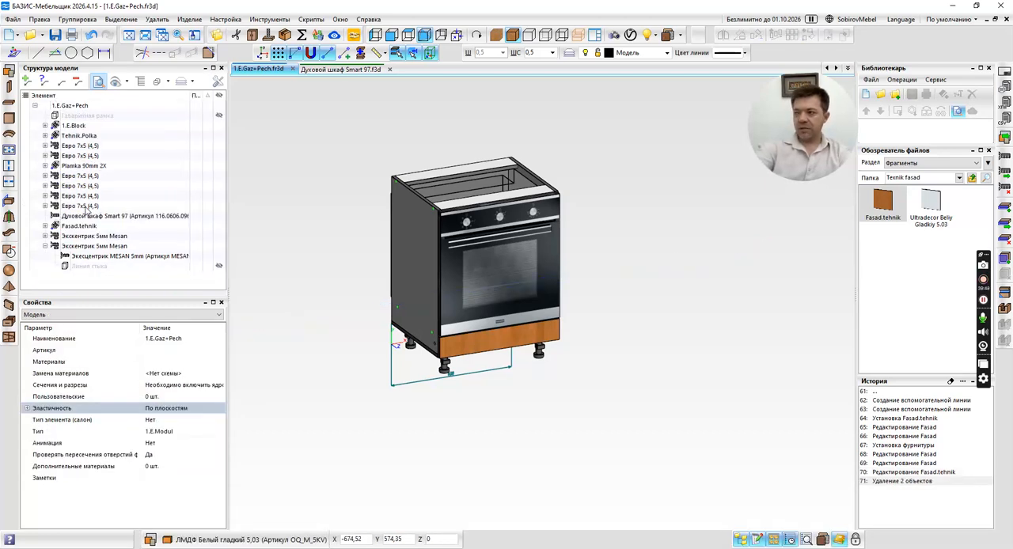
Group all cabinet elements, from 1.E.Block through the last Экскентрик 5мм Mesan, into one block named Корпус.
left_click(73, 127)
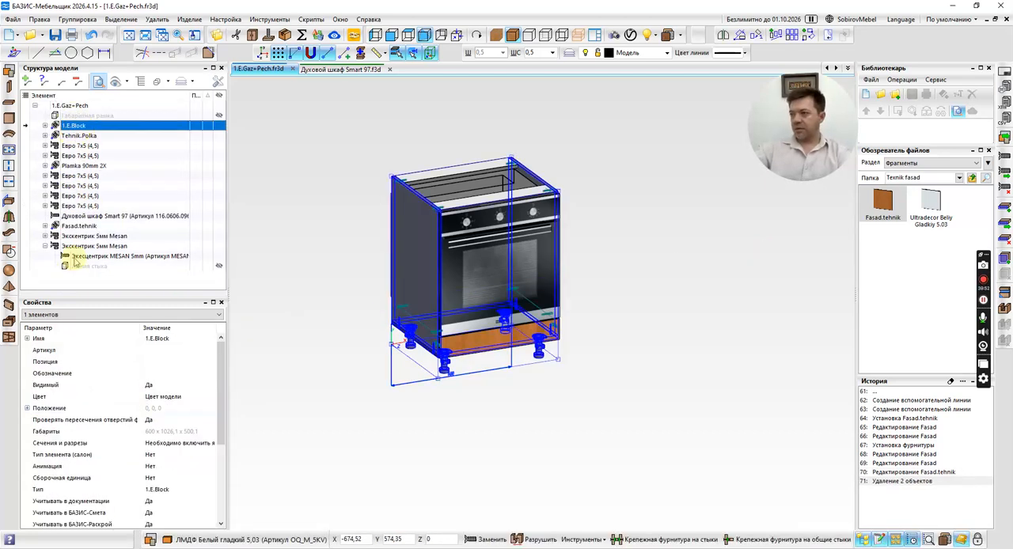
left_click(85, 246, "shift")
right_click(85, 248)
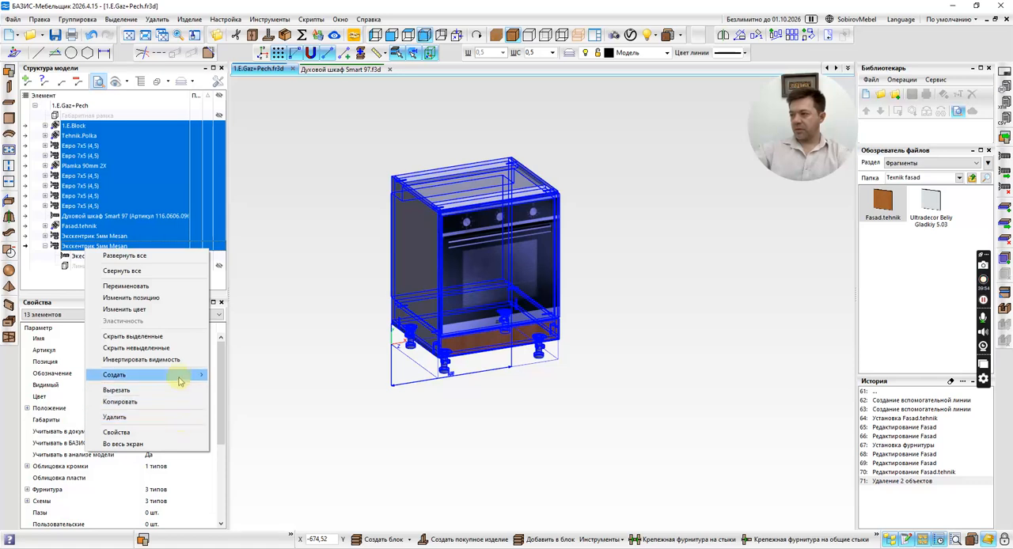
mouse_move(186, 376)
left_click(229, 375)
type("Rjhge")
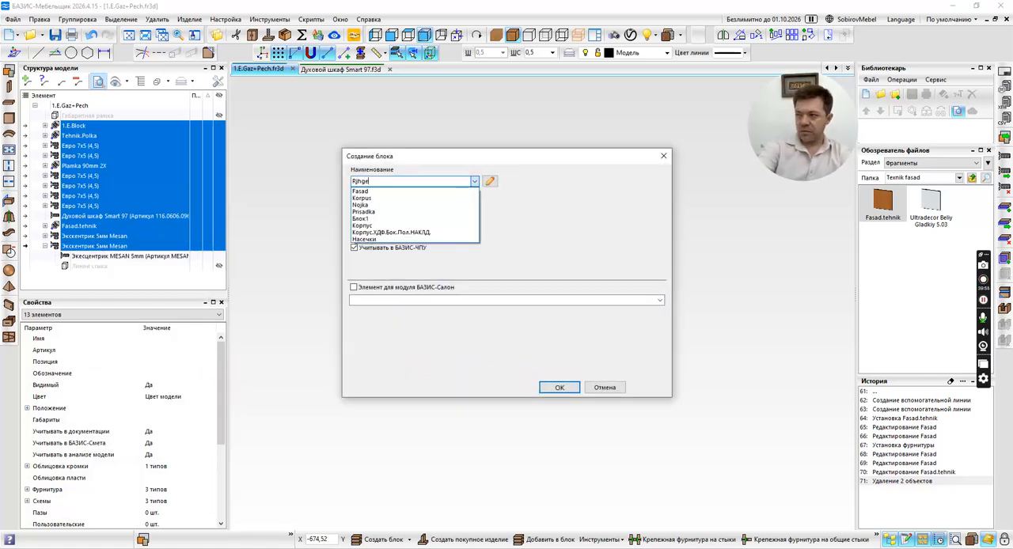
type("Корпус")
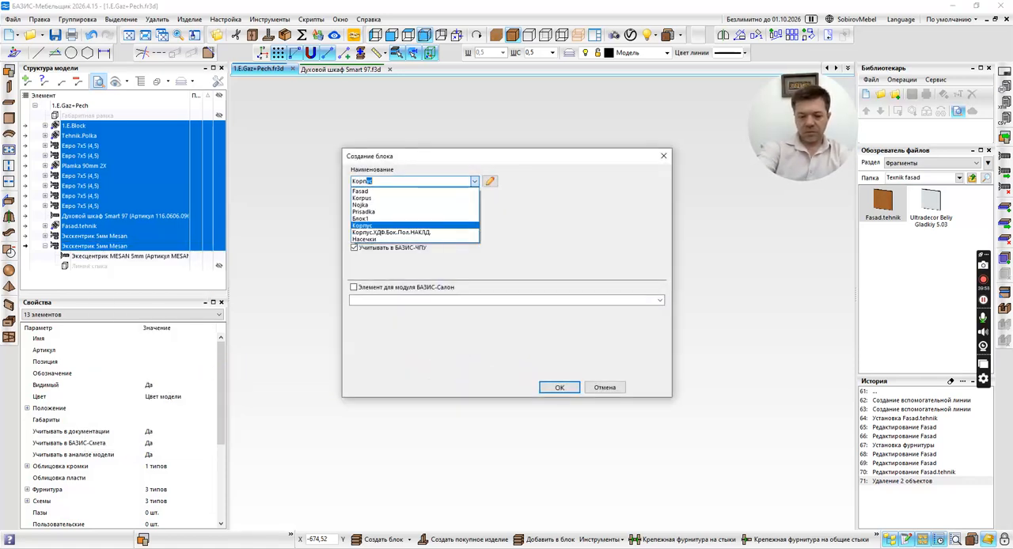
key("Return")
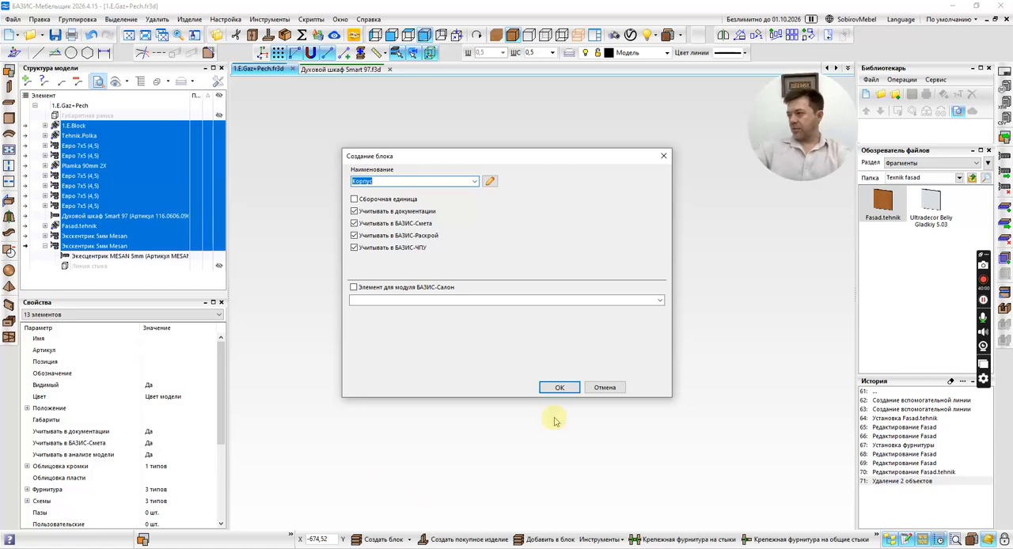
left_click(558, 387)
Clear the operation history, deselect the Корпус block and view the cabinet from the front.
left_click(949, 382)
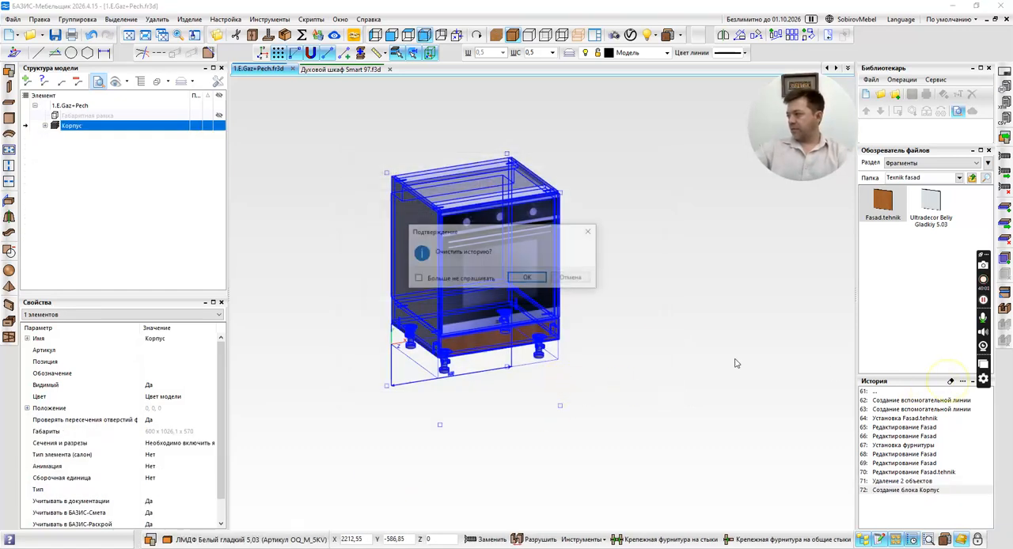
left_click(520, 280)
key("Escape")
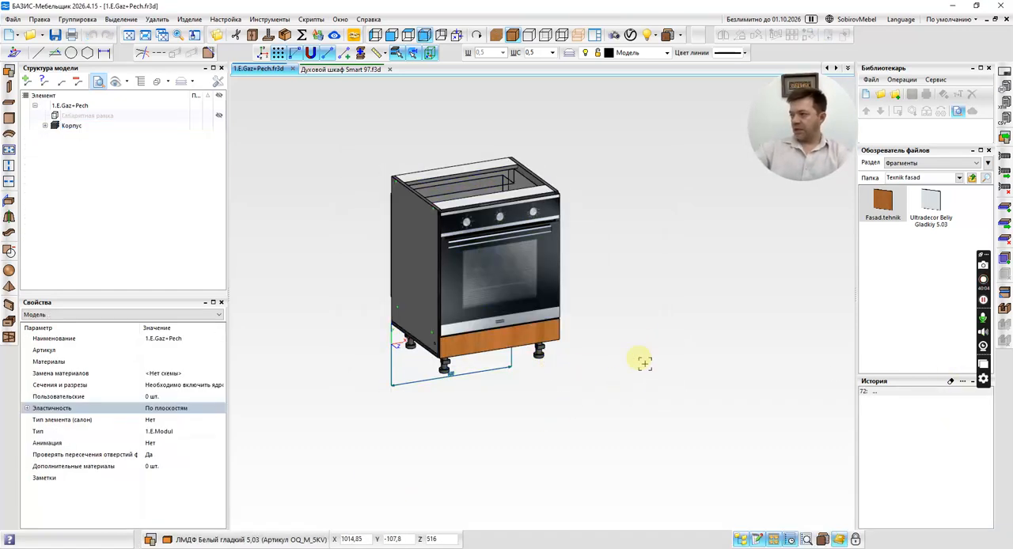
middle_click_drag(642, 353, 609, 353)
middle_click(623, 353)
left_click(622, 353)
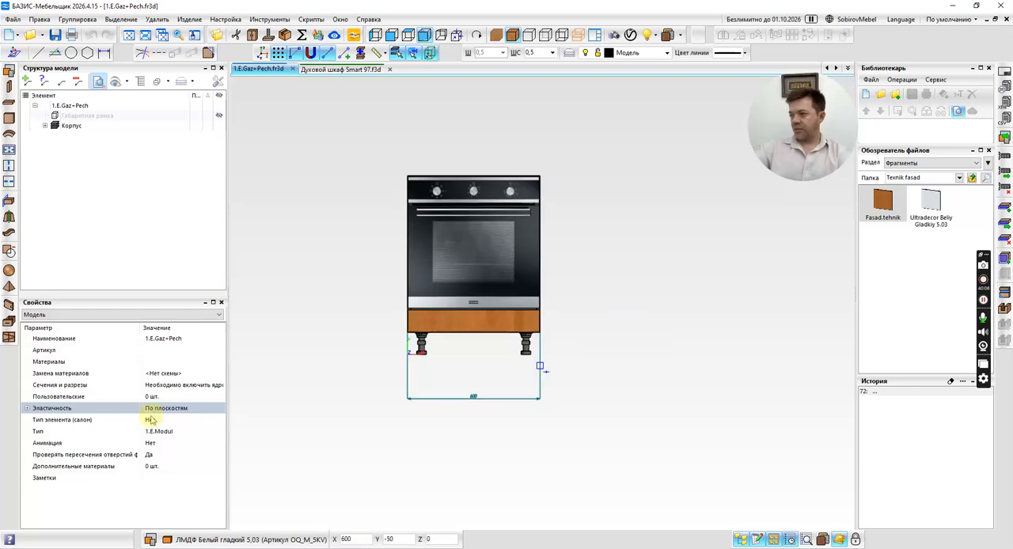
Open the model's elasticity planes, check the horizontal plane across the technical facade in wireframe, finish the elasticity edit and clear the operation history.
left_click(190, 409)
left_click(218, 409)
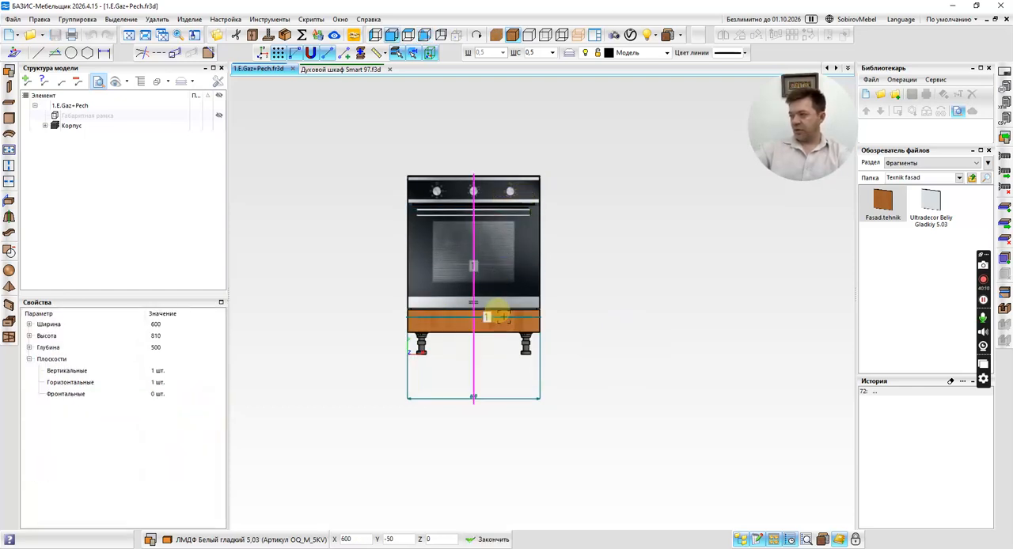
scroll(504, 315, "up", 5)
left_click(547, 36)
scroll(554, 333, "up", 4)
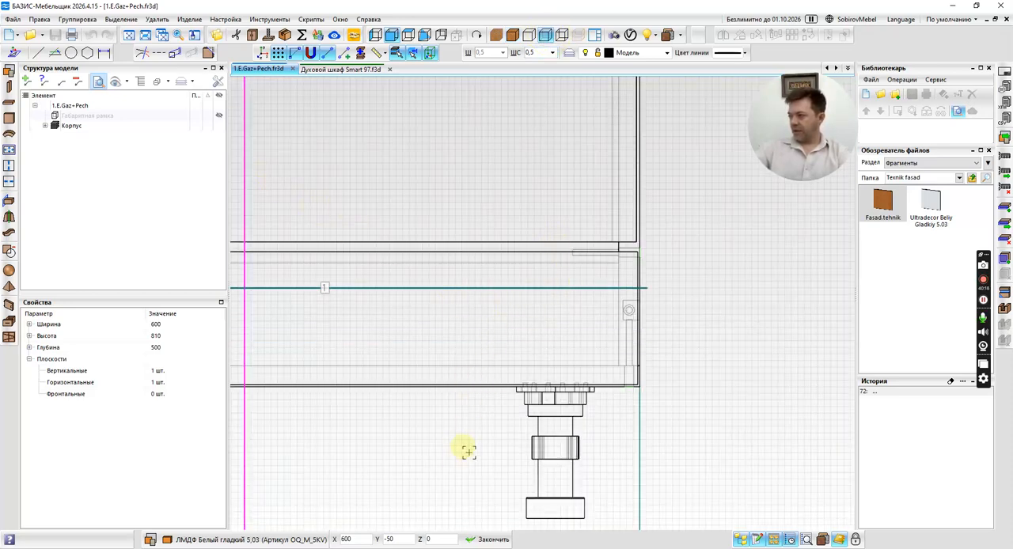
scroll(437, 270, "down", 5)
left_click(430, 273)
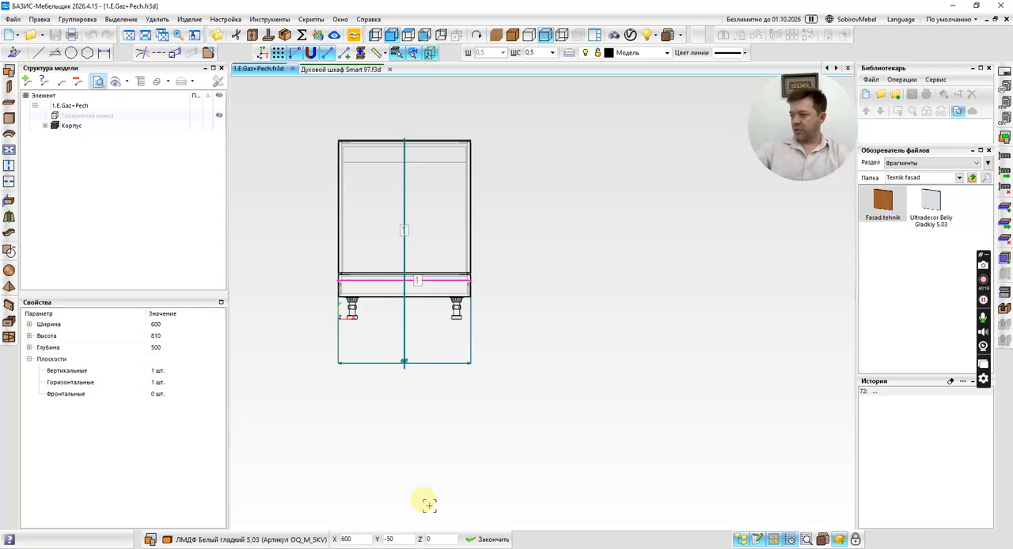
left_click(489, 539)
middle_click_drag(410, 322, 461, 429)
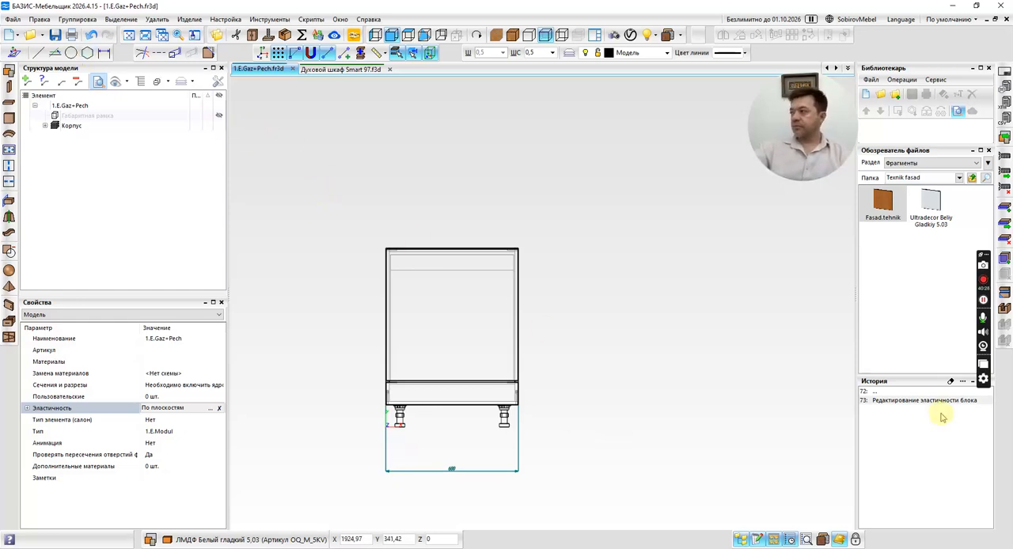
left_click(952, 381)
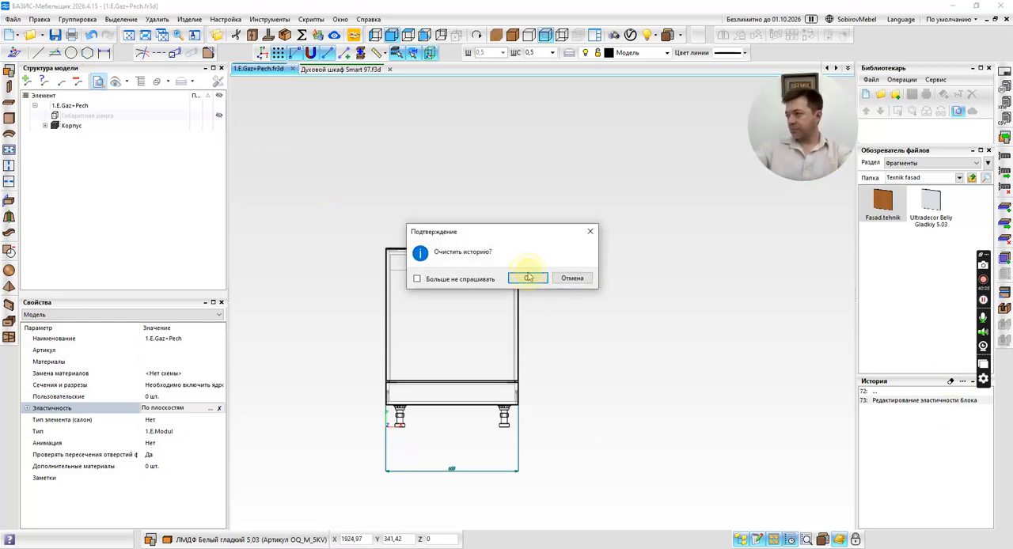
left_click(528, 278)
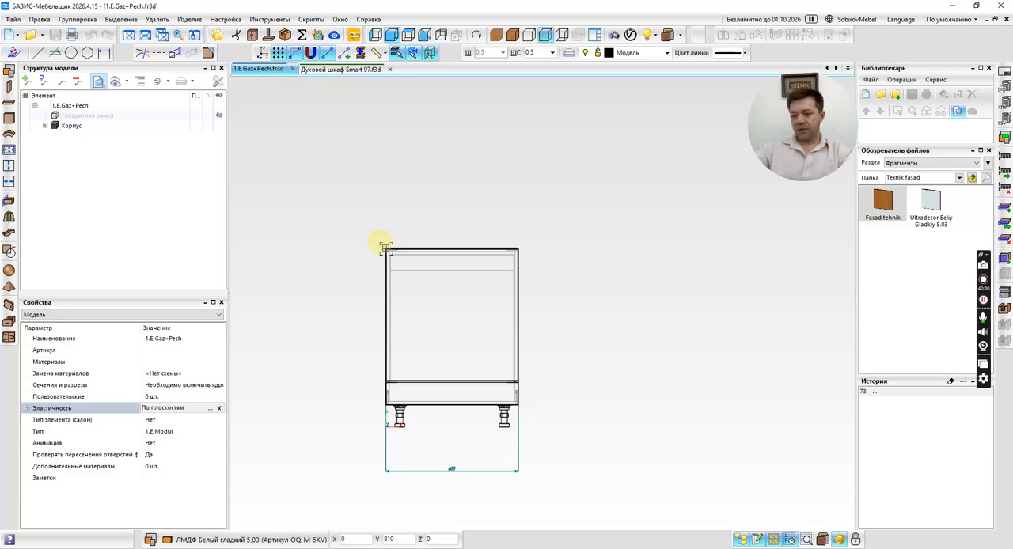
Create a new model with overall dimensions 2000 × 1450 × 580 mm.
key("ctrl+n")
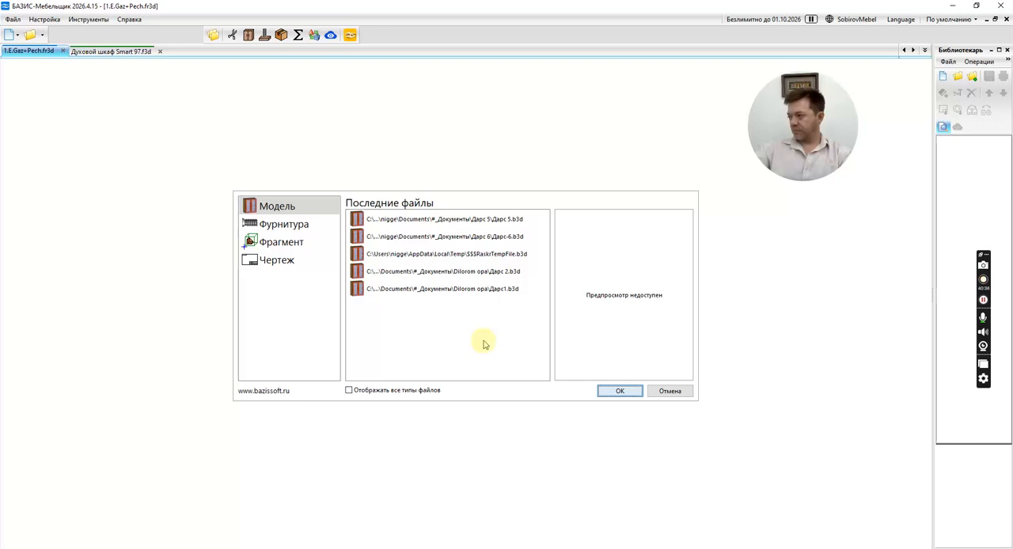
key("Return")
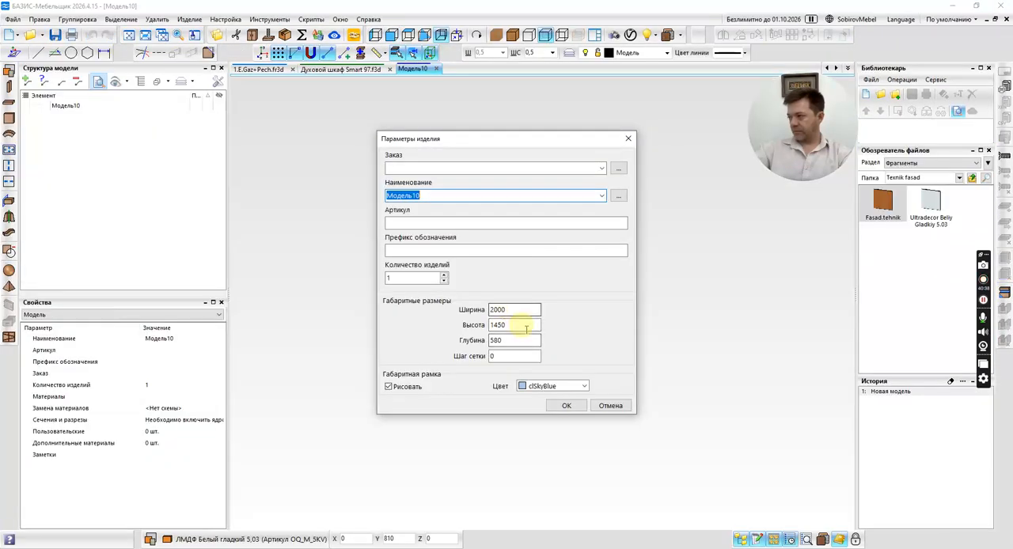
left_click(567, 406)
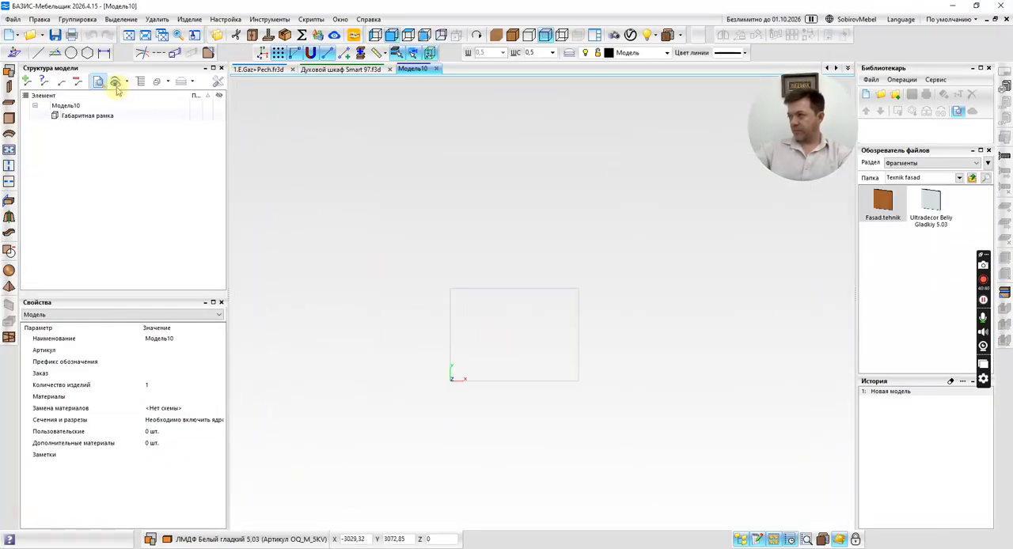
Add parallel construction lines 810 mm above the base, 600 mm from the frame's left edge and 650 mm right of that vertical line.
left_click(54, 52)
left_click(495, 369)
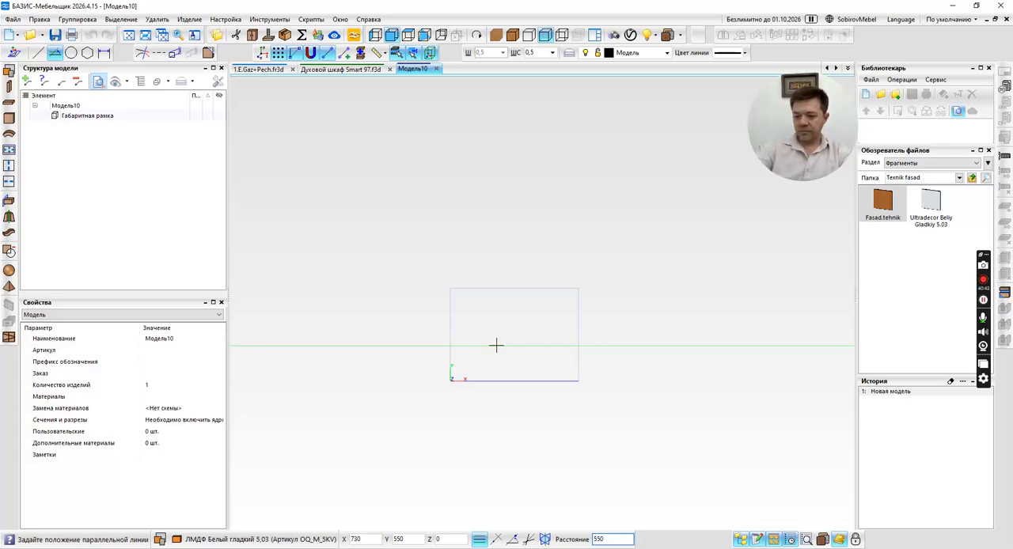
type("810")
key("Return")
left_click(466, 346)
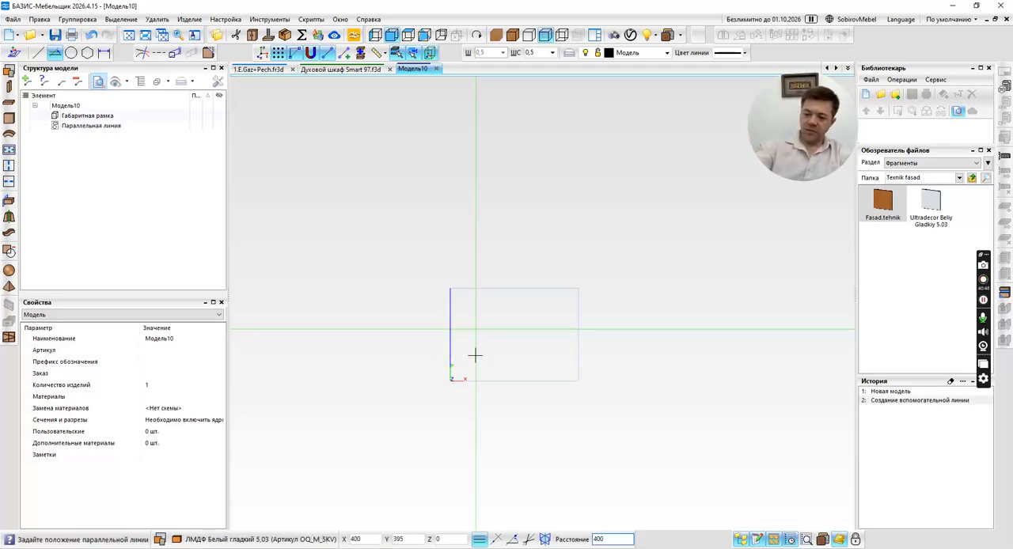
type("6")
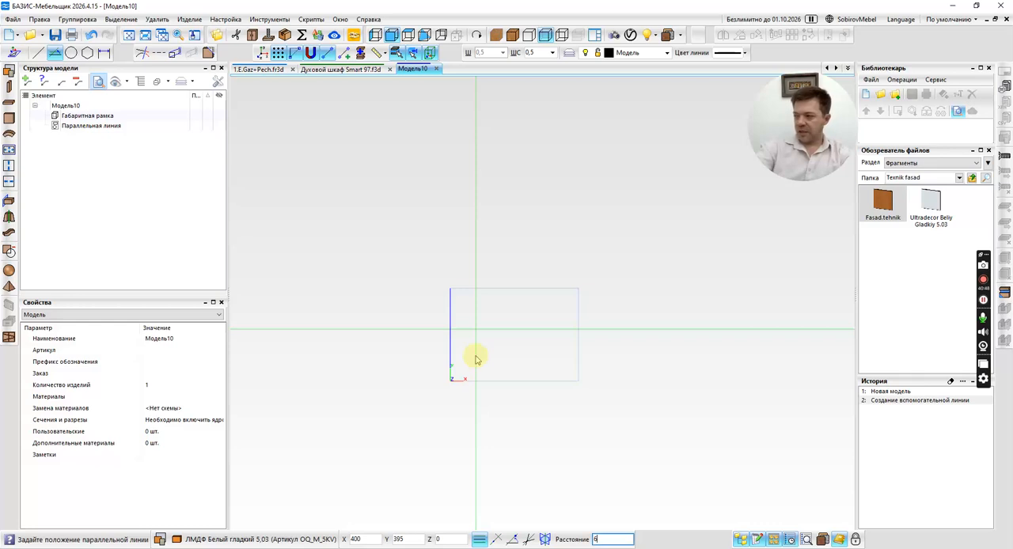
type("00")
key("Return")
left_click(489, 358)
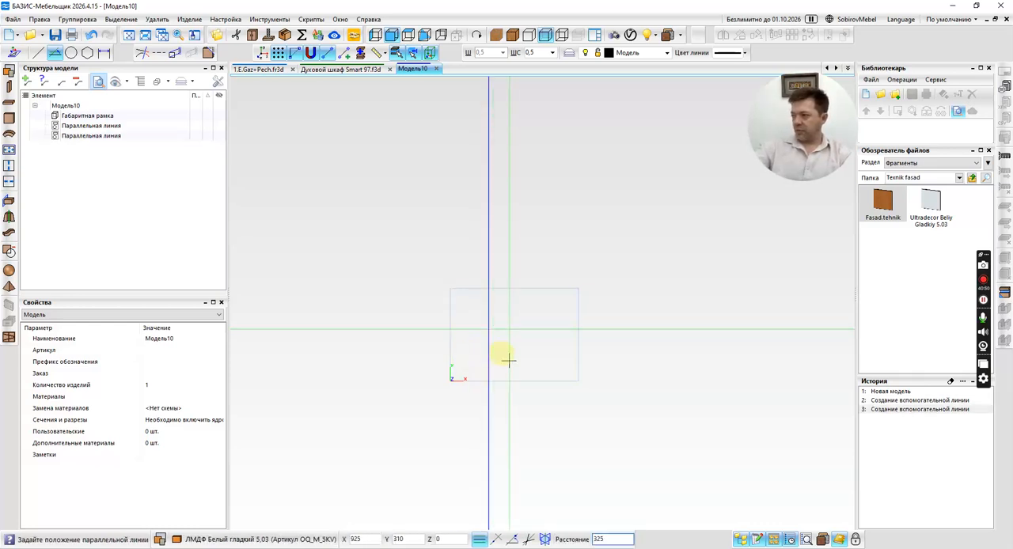
type("650")
left_click(520, 357)
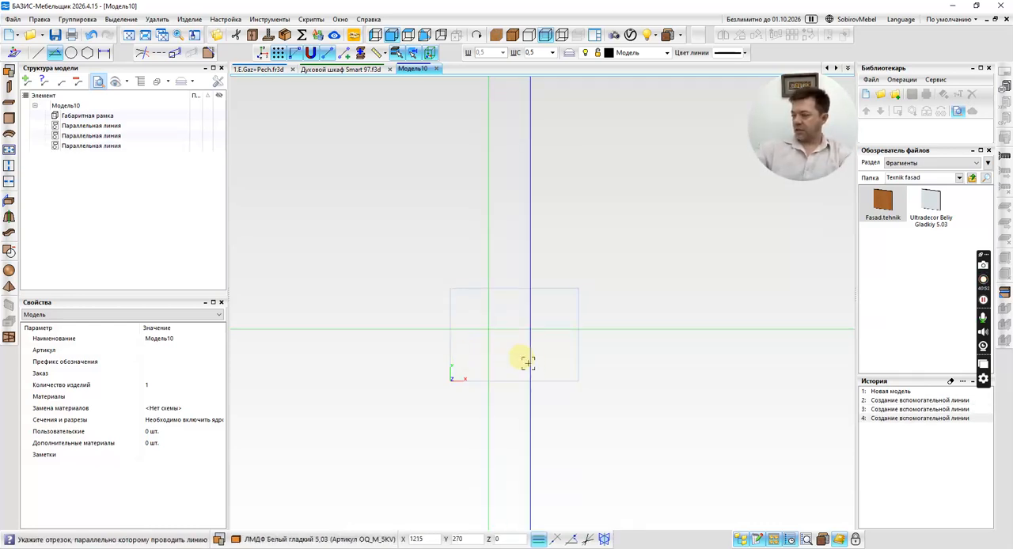
Insert the 1.E.Gaz+Pech fragment from the 1 Etaj folder into the 600 × 810 mm section at depth 580 mm and show it textured.
left_click(974, 178)
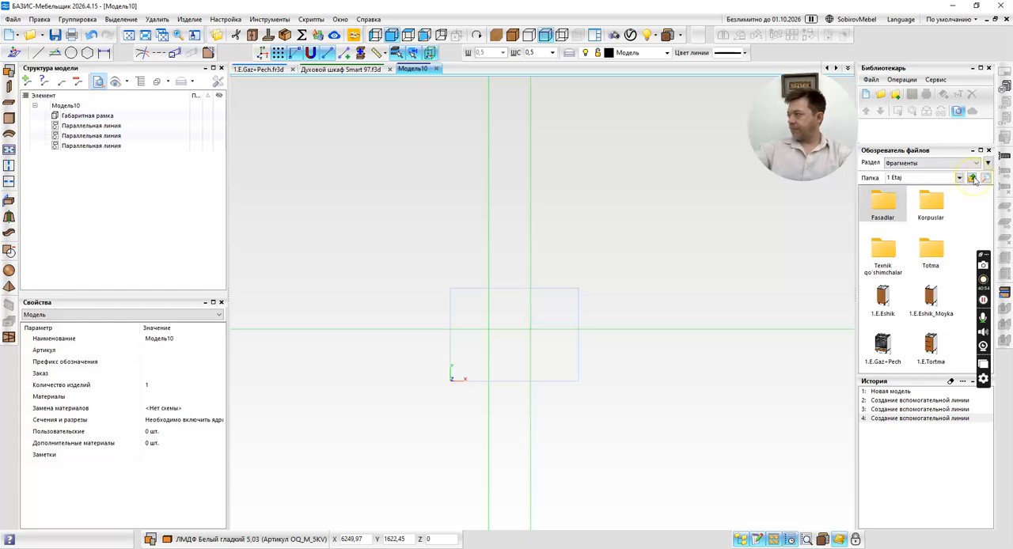
left_click(881, 342)
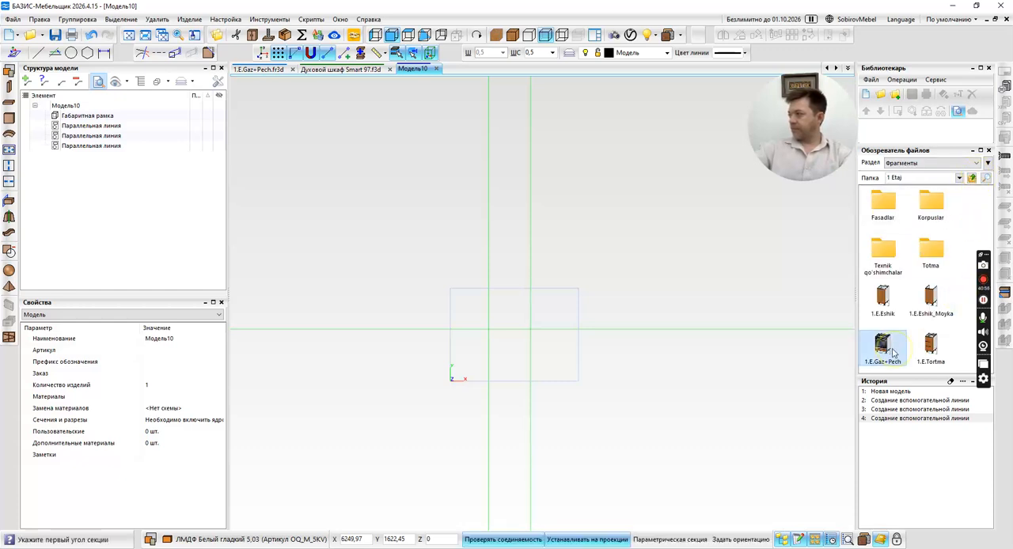
left_click(449, 329)
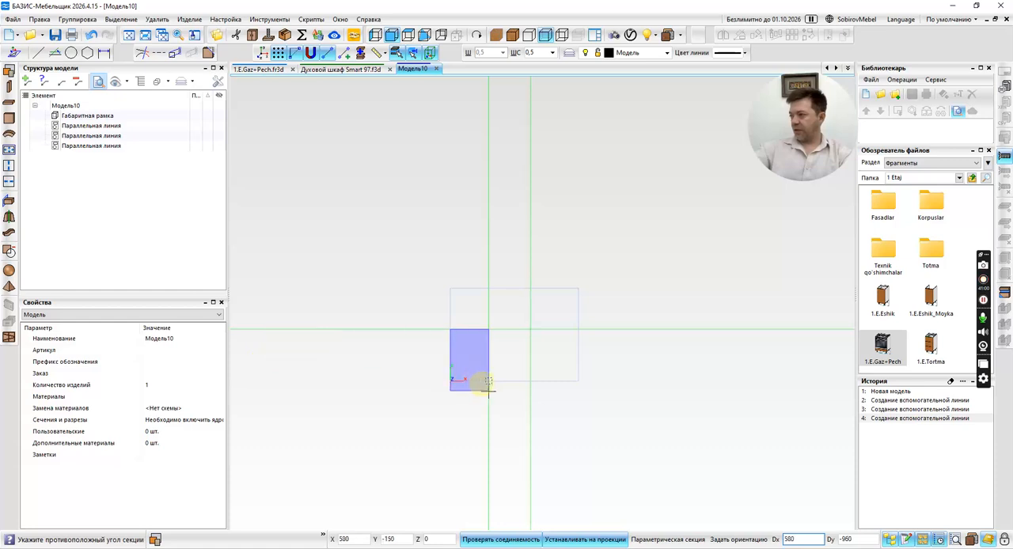
left_click(485, 382)
scroll(513, 381, "up", 5)
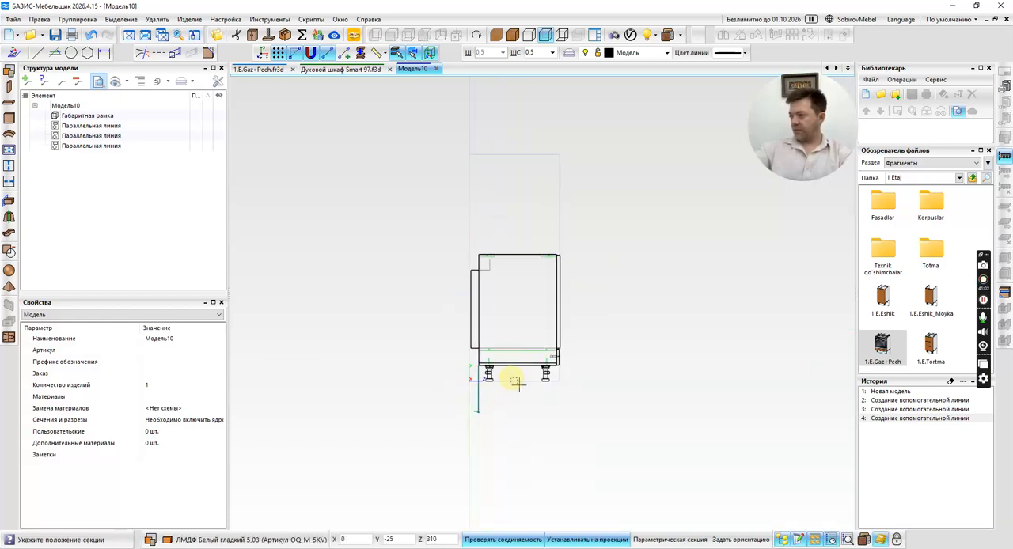
left_click(561, 381)
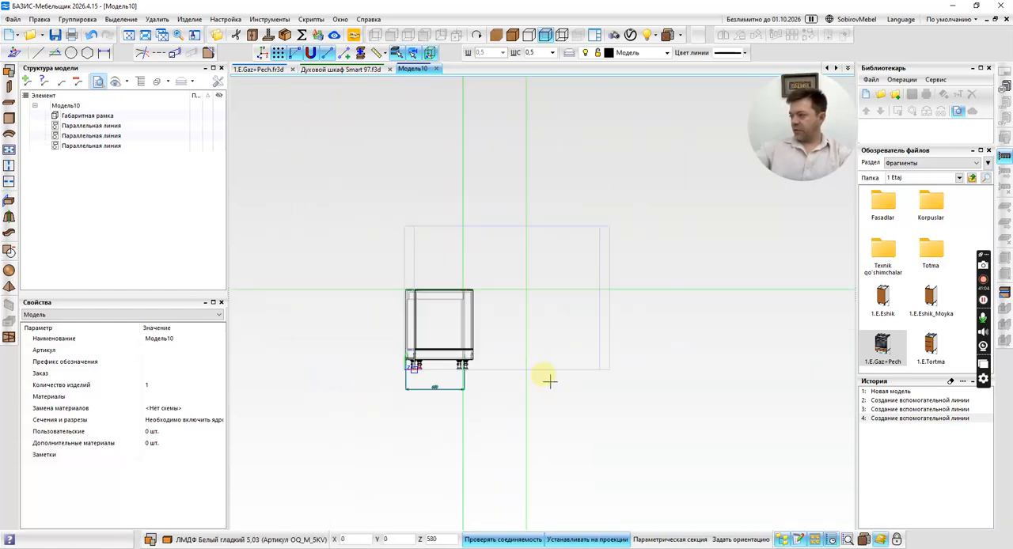
scroll(545, 382, "down", 2)
scroll(450, 370, "up", 3)
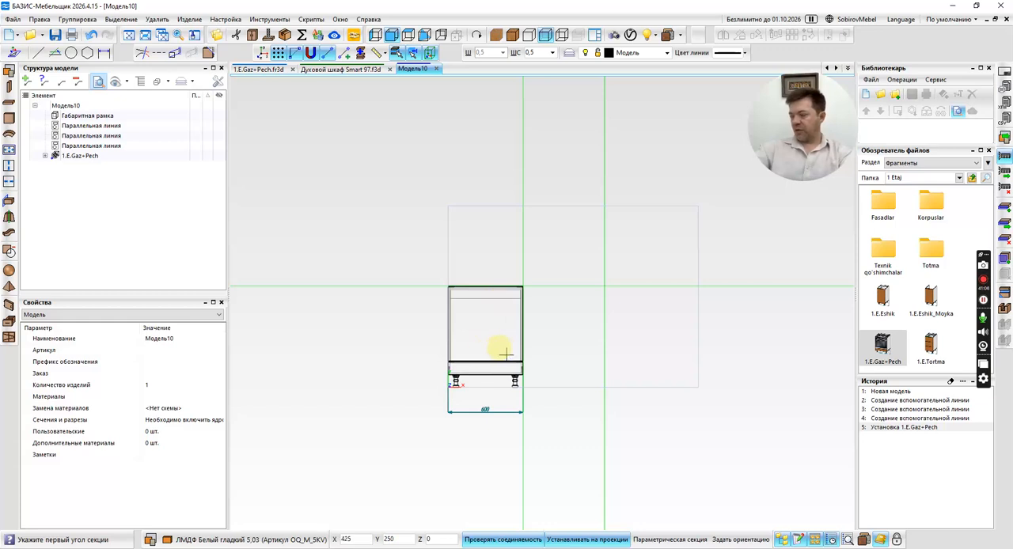
middle_click_drag(567, 346, 508, 334)
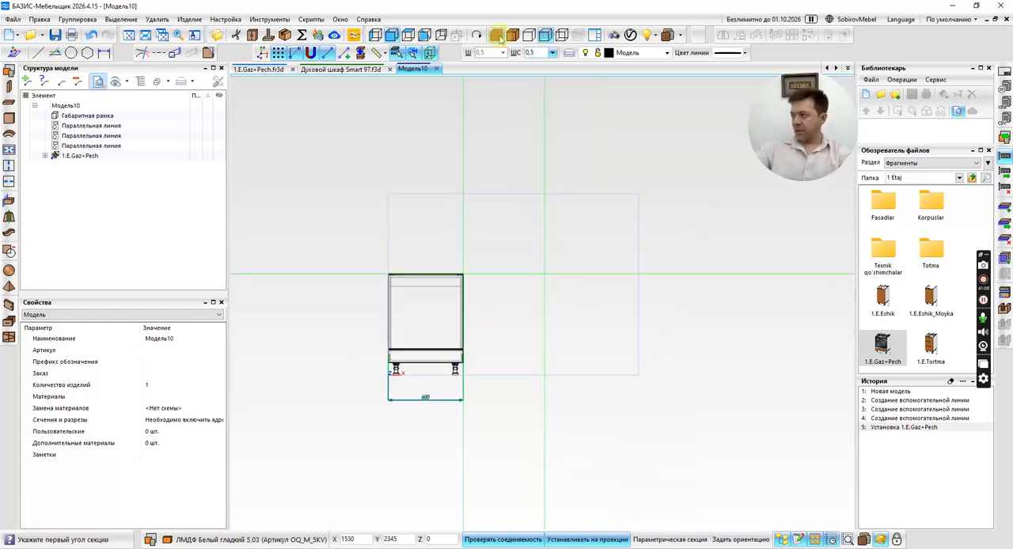
left_click(546, 35)
Try setting the cabinet's width dimension to 700 mm, and undo the change.
left_click(405, 330)
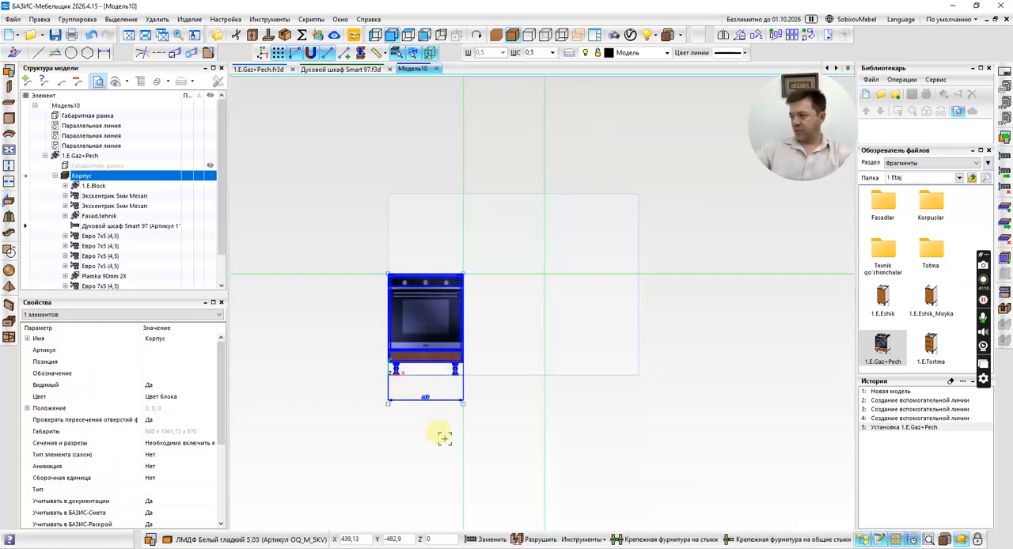
double_click(425, 398)
type("700")
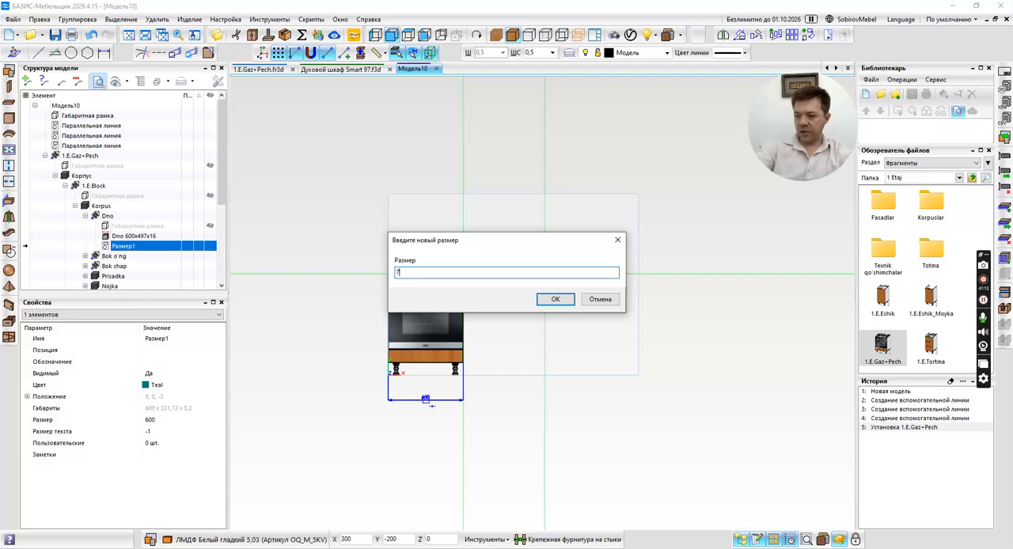
key("Return")
scroll(478, 364, "up", 3)
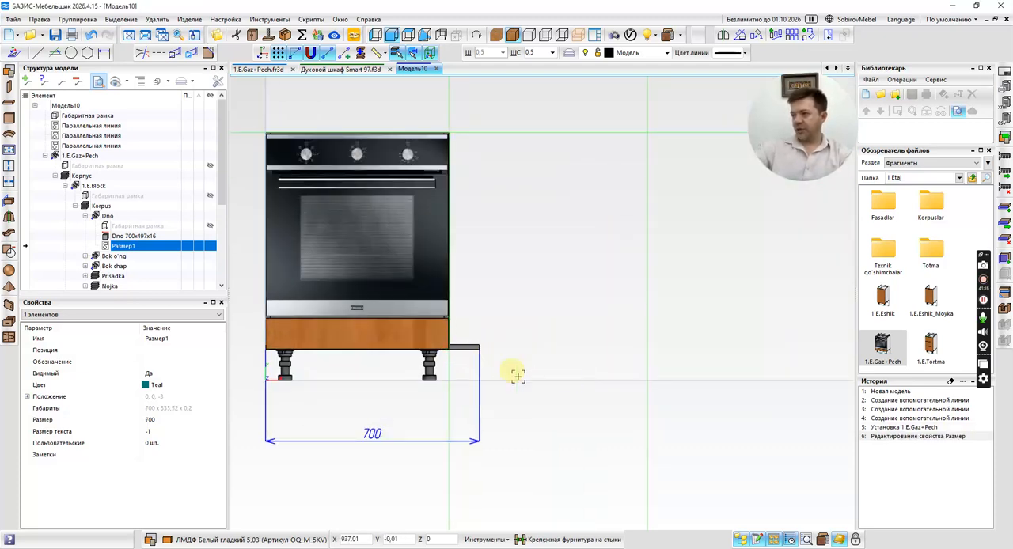
key("ctrl+z")
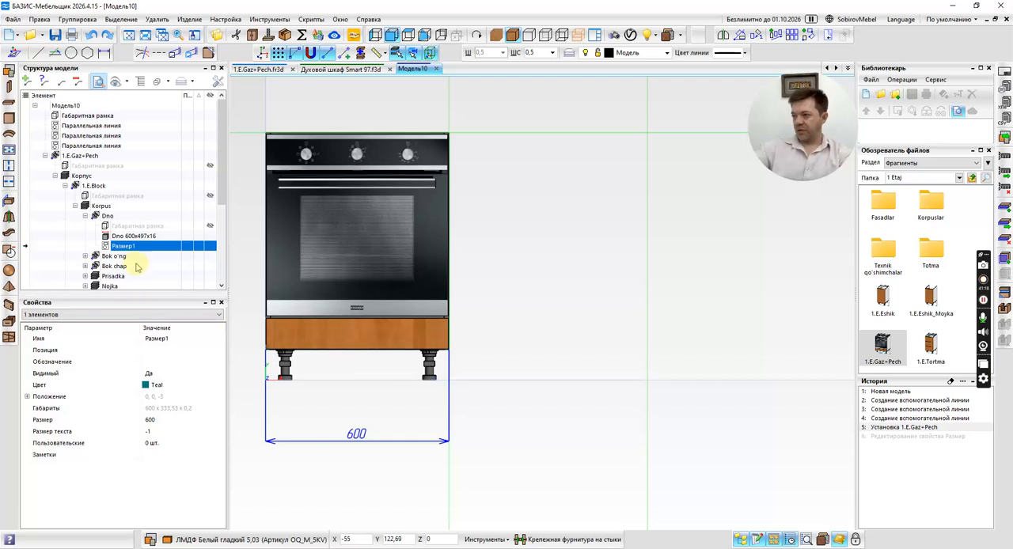
In 1.E.Gaz+Pech, move the width dimension Размер1 to the top level of the structure, below the Корпус block, and clear the operation history.
left_click(252, 70)
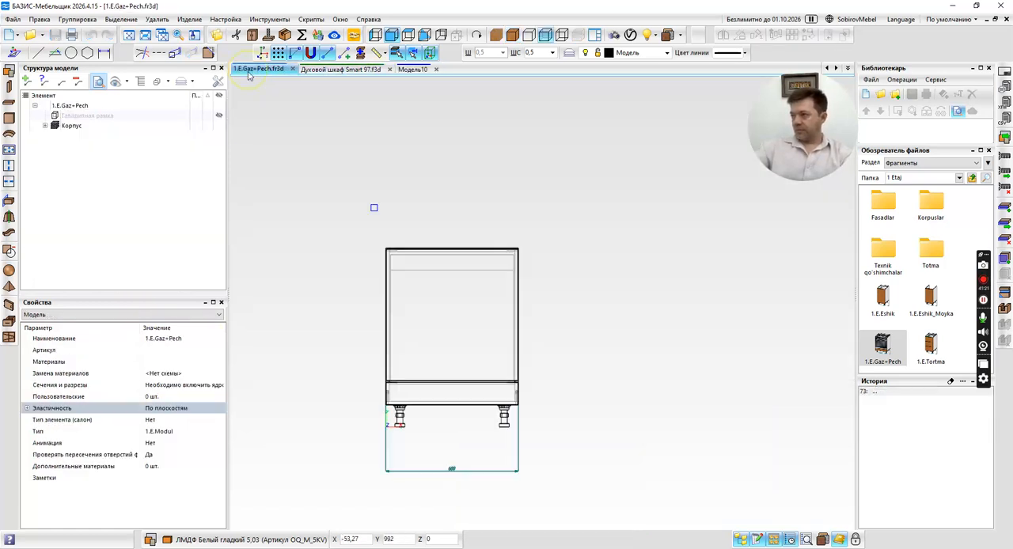
left_click(452, 470)
left_click_drag(115, 195, 36, 116)
left_click(66, 116)
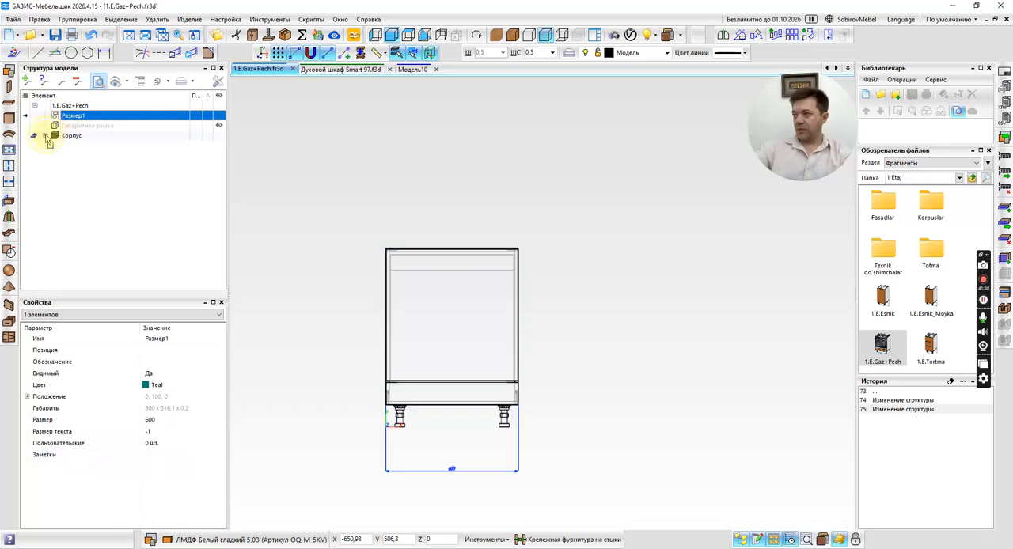
left_click(46, 135)
left_click_drag(39, 129, 63, 121)
left_click(45, 136)
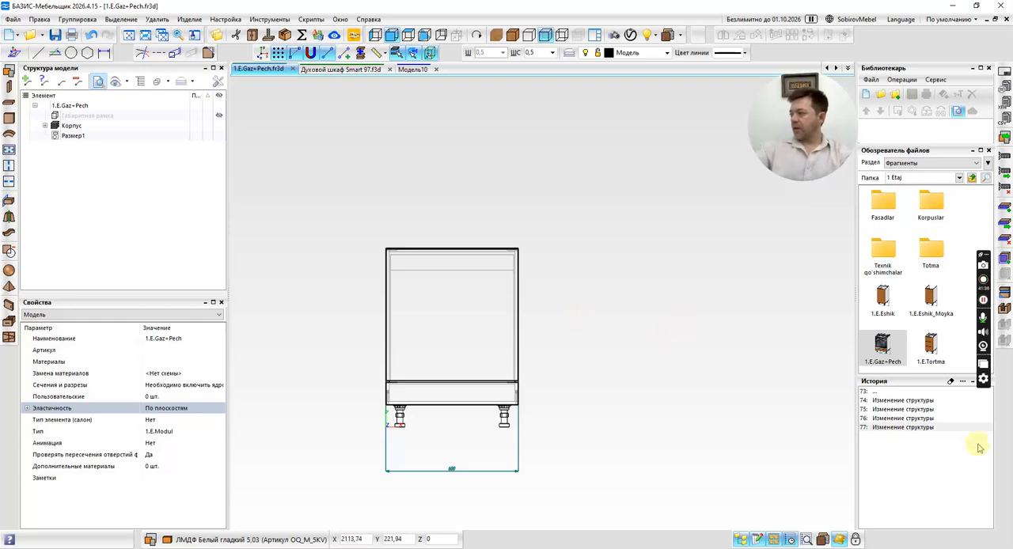
left_click(951, 382)
left_click(519, 279)
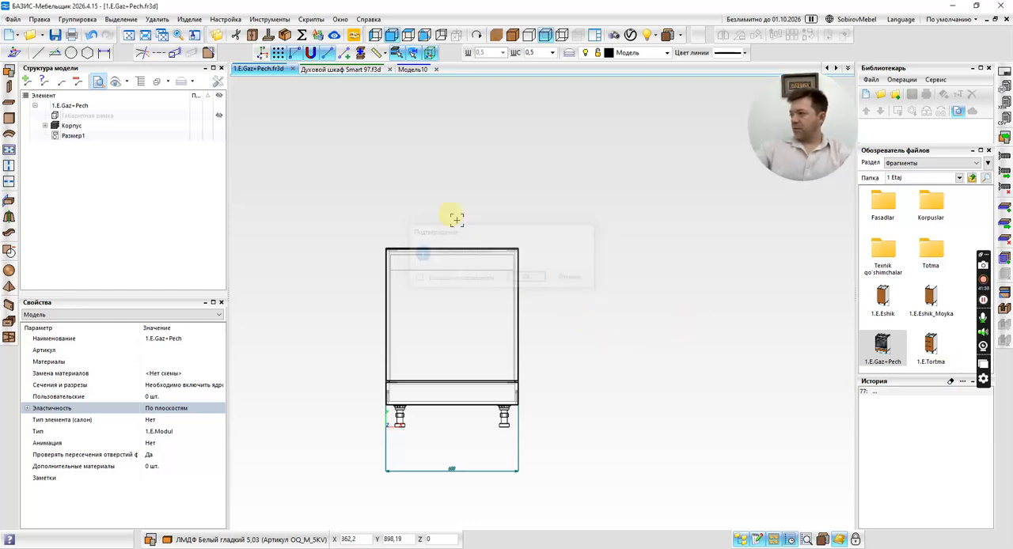
Return to Модель10, replace the placed cabinet with the updated 1.E.Gaz+Pech fragment and expand its structure.
left_click(407, 70)
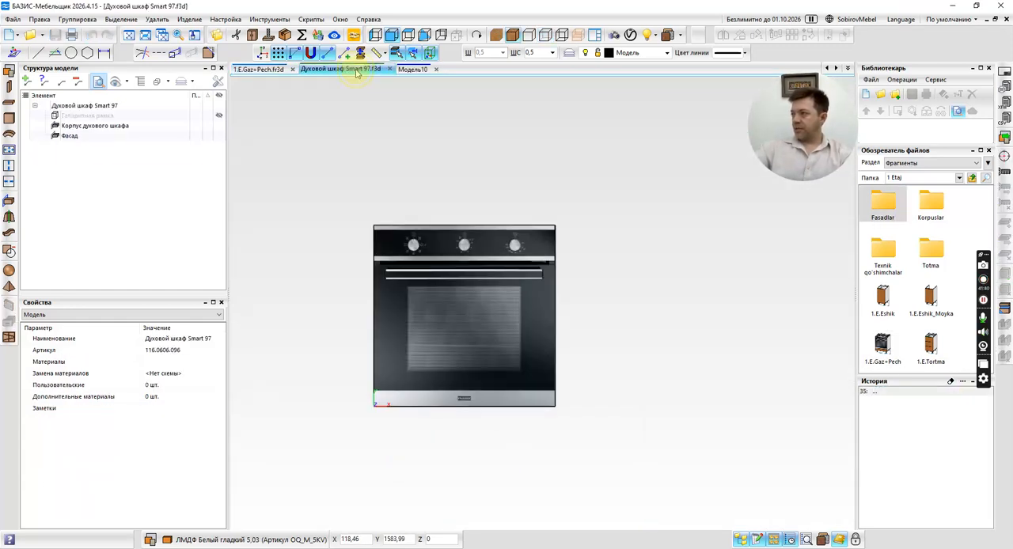
left_click(413, 70)
left_click_drag(883, 344, 362, 289)
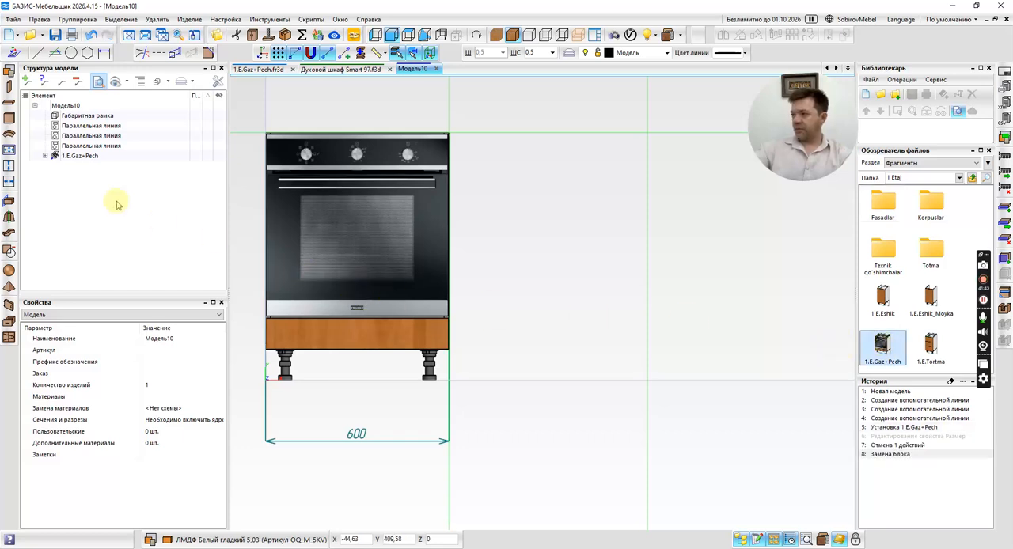
left_click(46, 157)
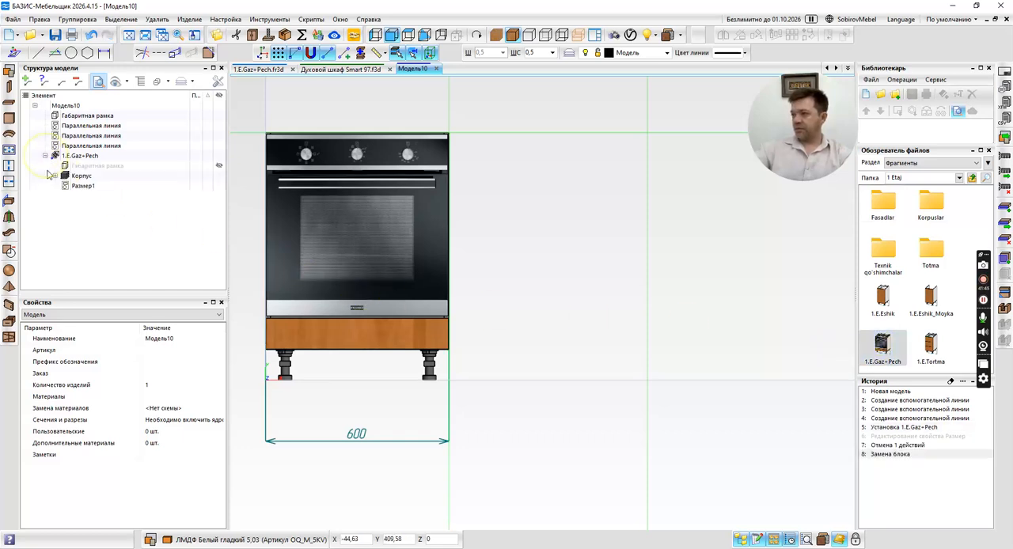
Try setting the cabinet's width dimension Размер1 to 650 mm, and undo the change.
double_click(387, 434)
type("6")
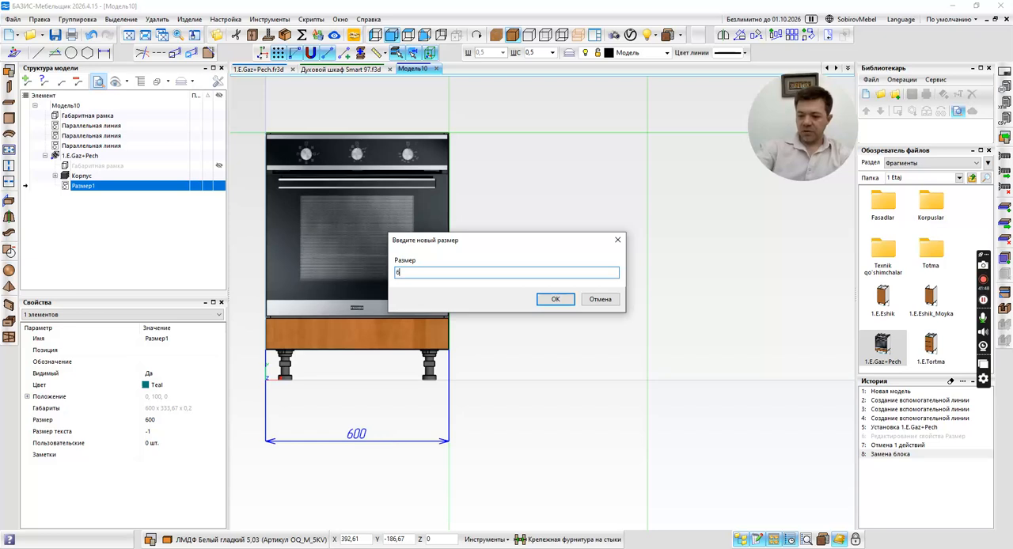
type("50")
key("Return")
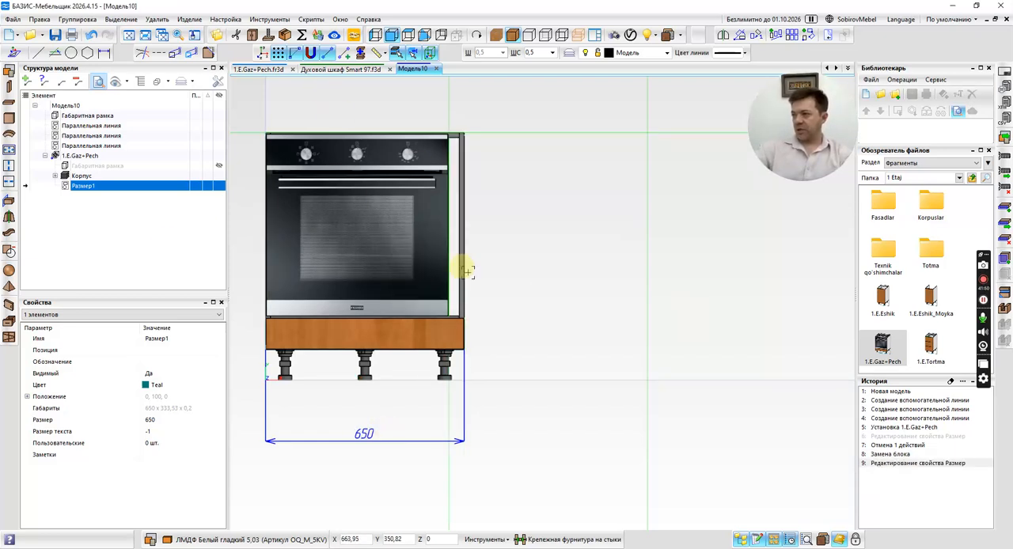
key("ctrl+z")
Try stretching the 1.E.Gaz+Pech block downward by about 65 mm, undo the change and clear the selection.
left_click(82, 156)
scroll(448, 404, "up", 5)
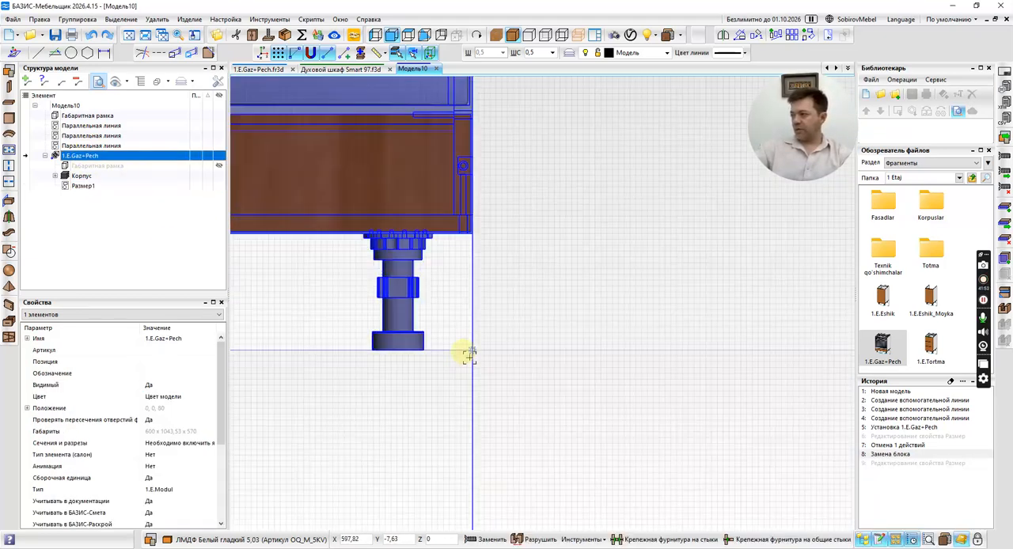
scroll(469, 354, "up", 3)
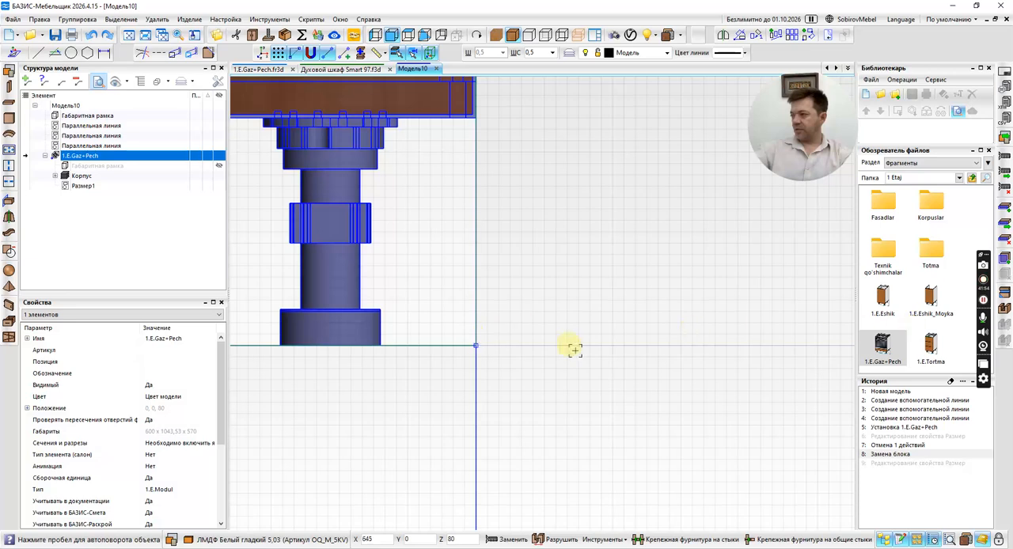
scroll(593, 350, "down", 6)
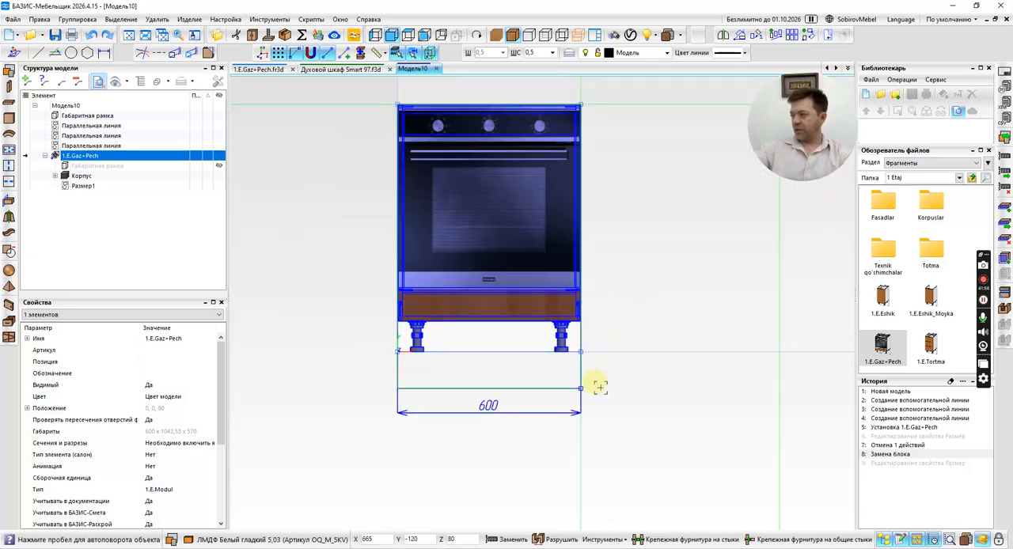
left_click(601, 370)
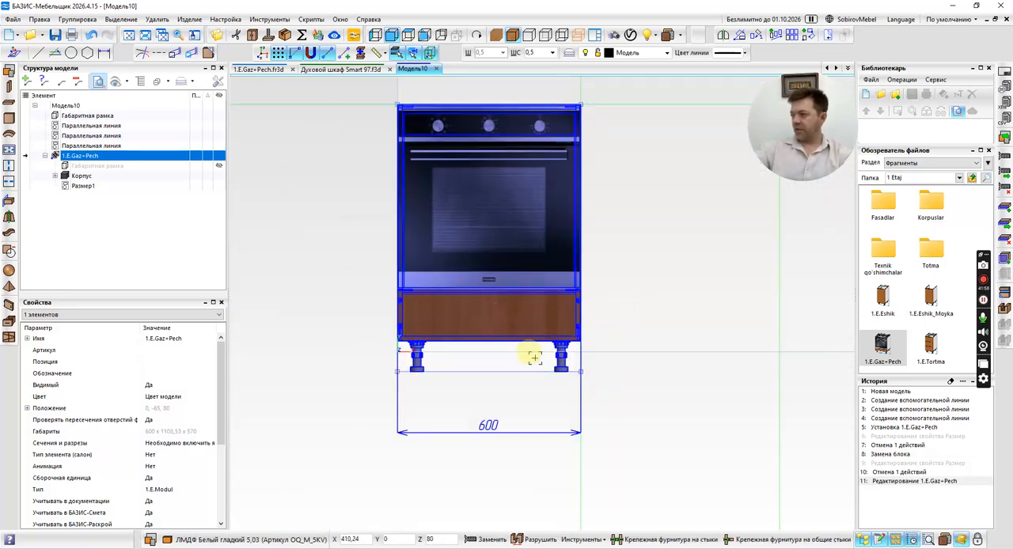
key("ctrl+z")
middle_click_drag(650, 374, 563, 375)
key("Escape")
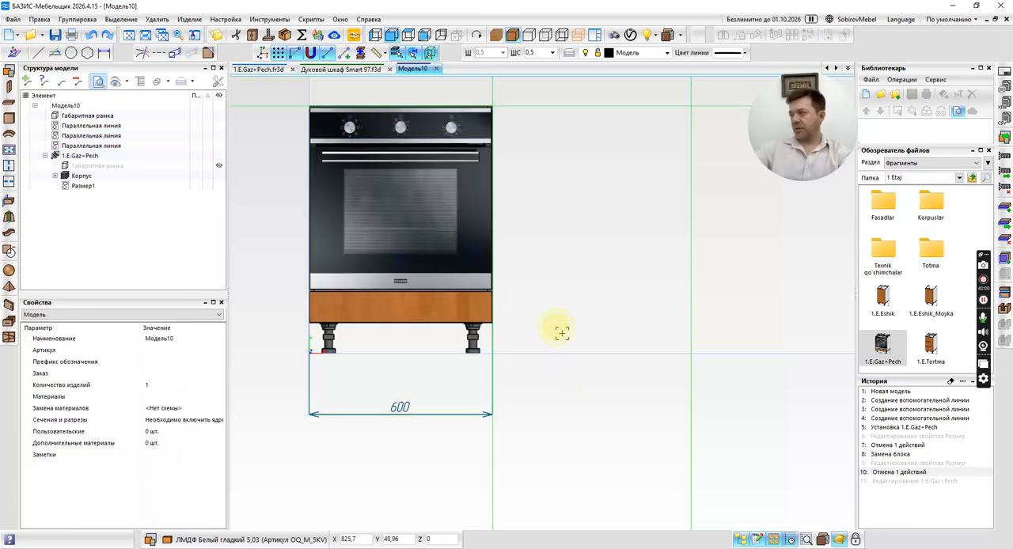
Show the cabinet as a wireframe and examine its top rails and the space behind the oven from several angles.
middle_click_drag(545, 269, 568, 311)
scroll(568, 311, "down", 1)
right_click_drag(569, 309, 540, 260)
left_click(547, 35)
scroll(523, 173, "up", 8)
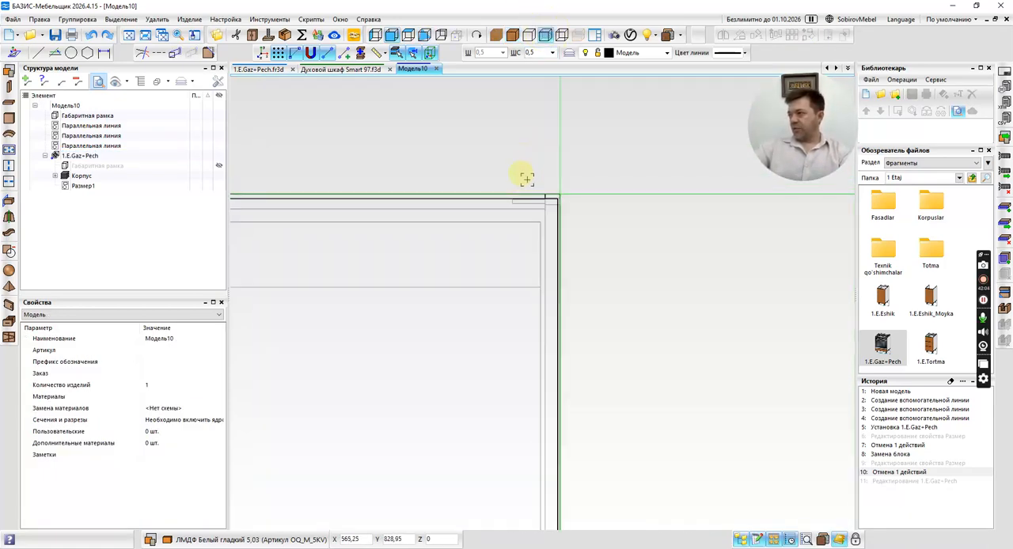
scroll(535, 223, "down", 7)
scroll(535, 225, "down", 3)
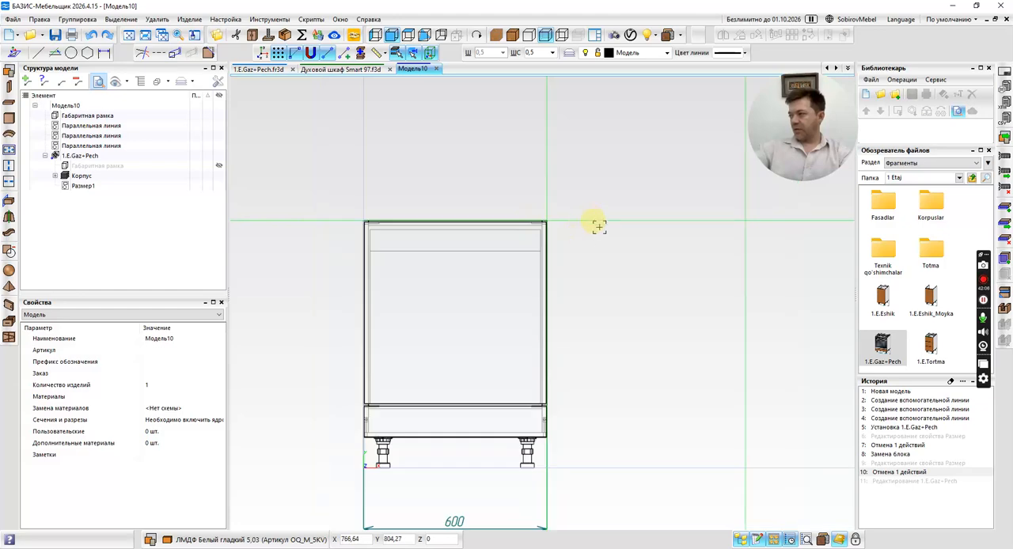
right_click_drag(592, 219, 615, 256)
scroll(458, 263, "up", 4)
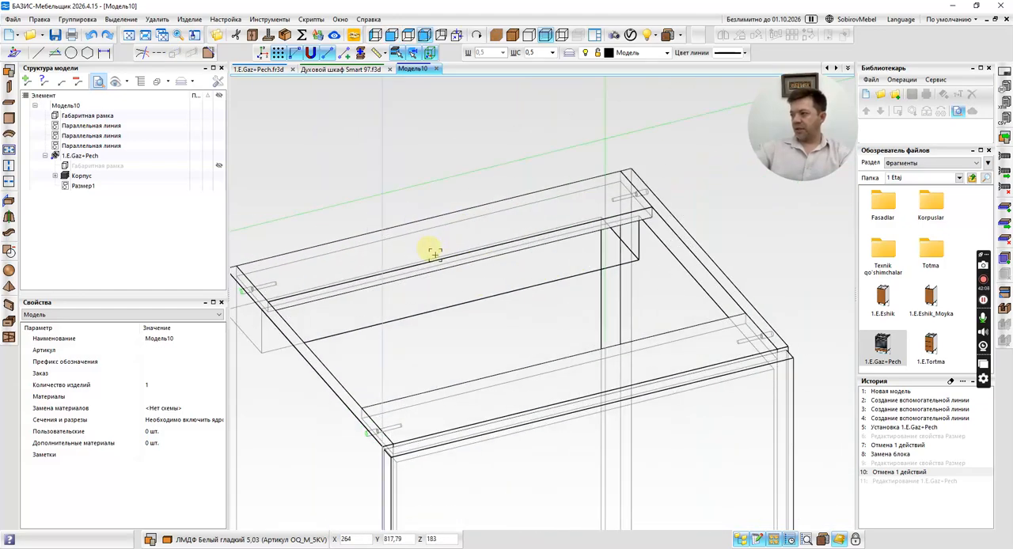
scroll(437, 256, "down", 4)
right_click_drag(610, 293, 695, 287)
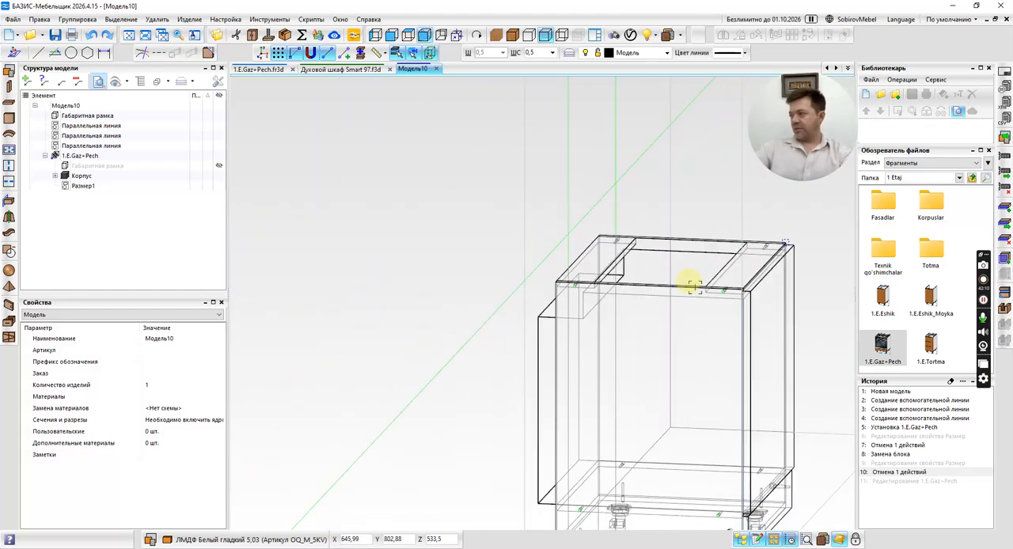
scroll(590, 269, "up", 5)
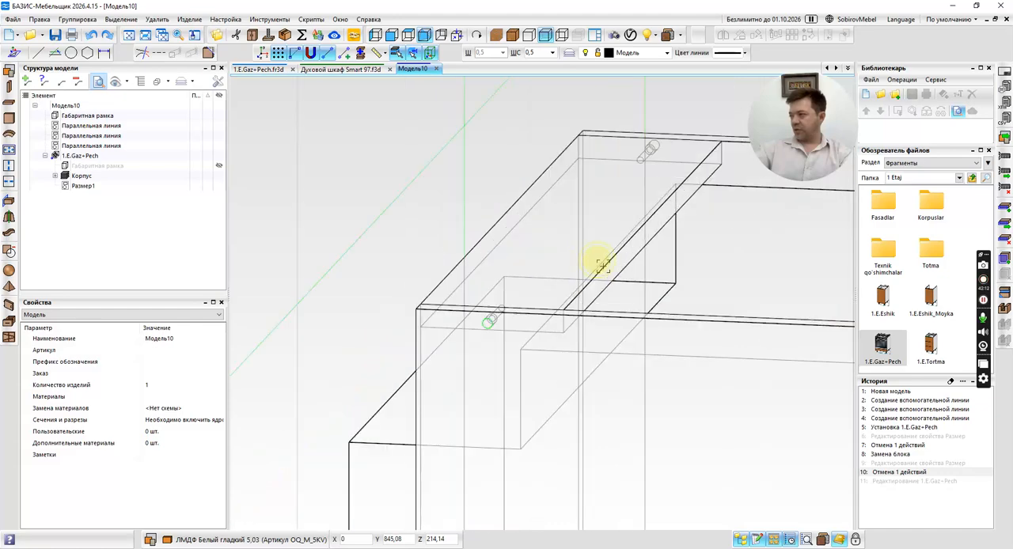
Select the rear top rail planka 568x100x16 and inspect its position relative to the oven from the front, in perspective and from the side.
left_click(600, 282)
scroll(448, 266, "down", 5)
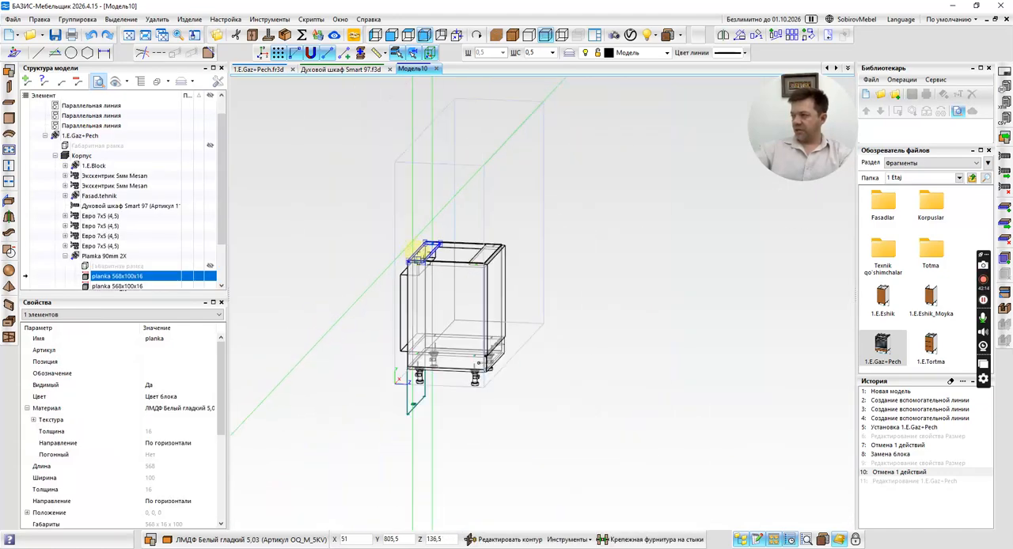
right_click_drag(617, 271, 533, 279)
scroll(396, 219, "up", 5)
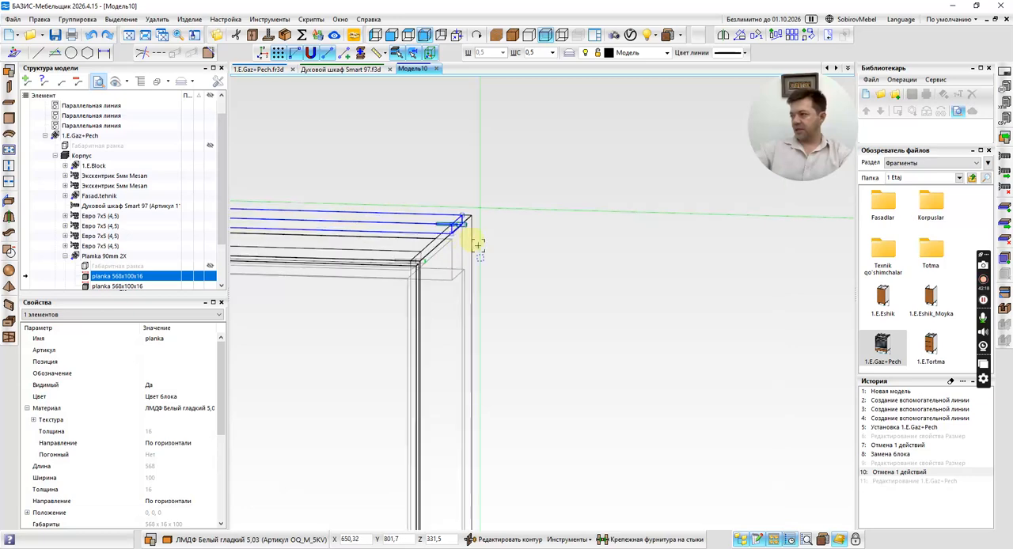
scroll(531, 254, "down", 5)
middle_click(555, 261)
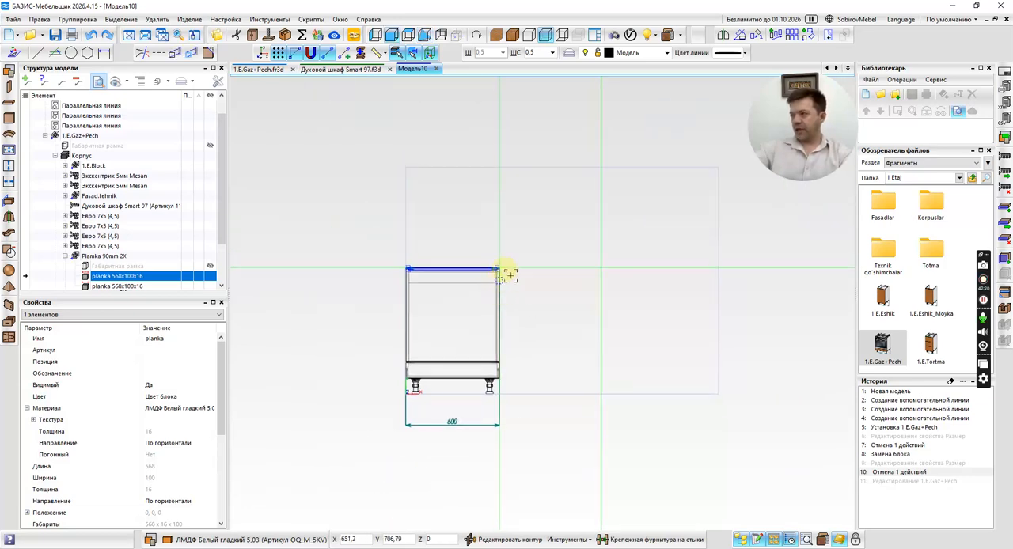
right_click_drag(510, 274, 548, 295)
scroll(471, 298, "up", 4)
scroll(471, 299, "up", 3)
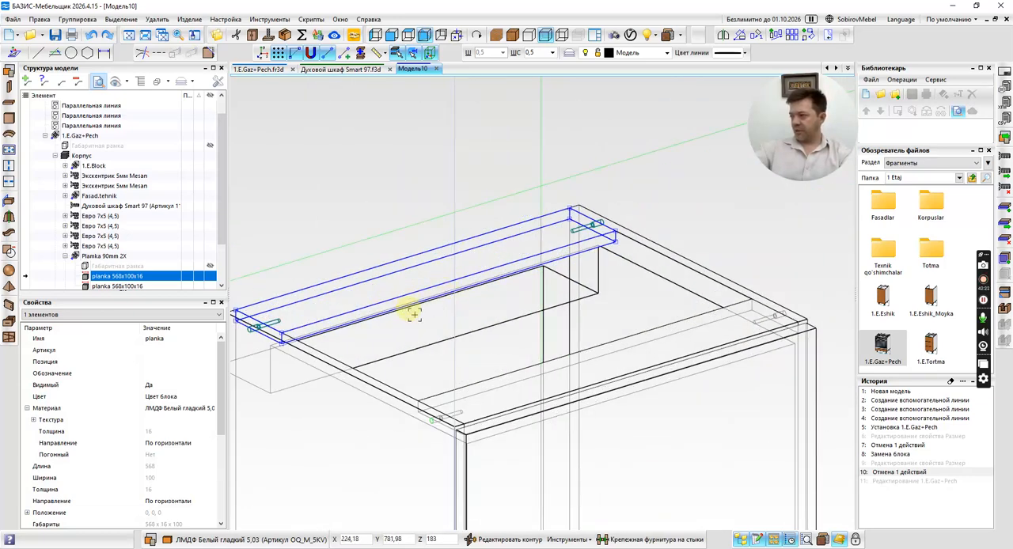
middle_click_drag(416, 276, 541, 301)
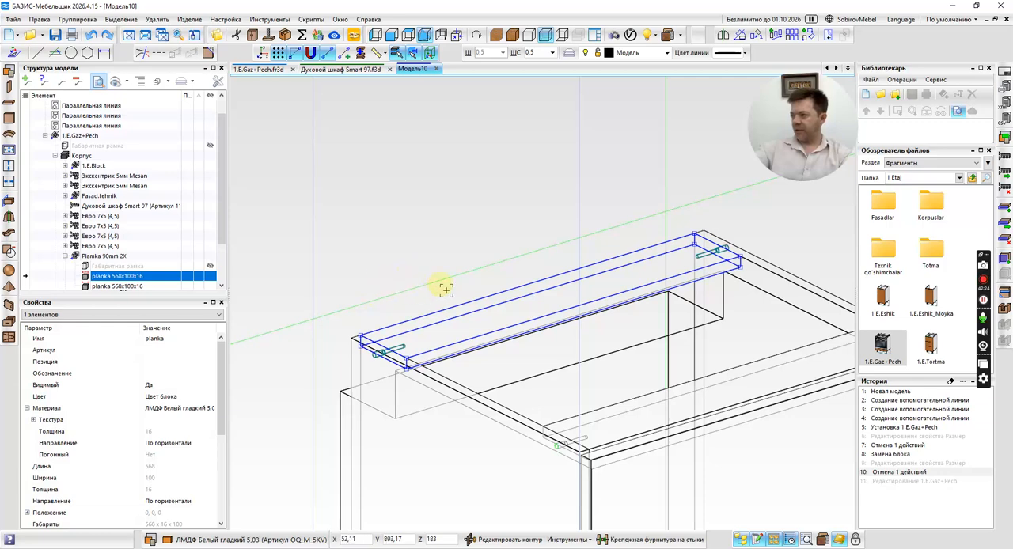
left_click(376, 35)
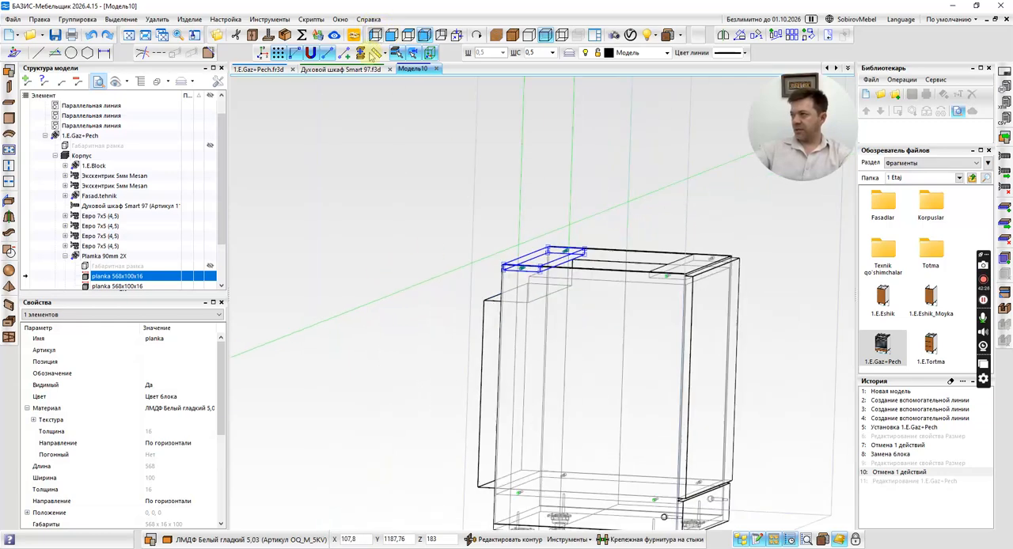
scroll(475, 245, "up", 5)
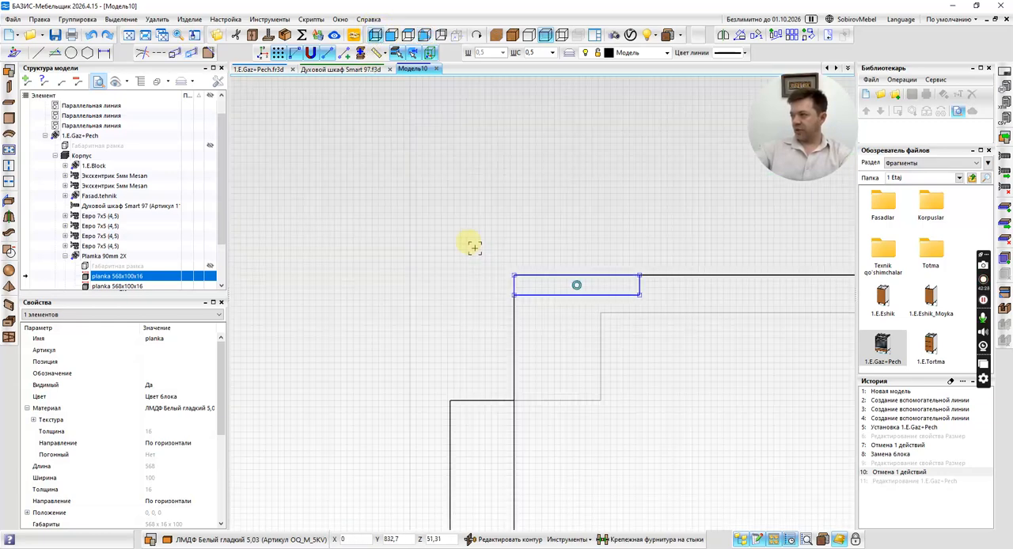
scroll(481, 266, "down", 7)
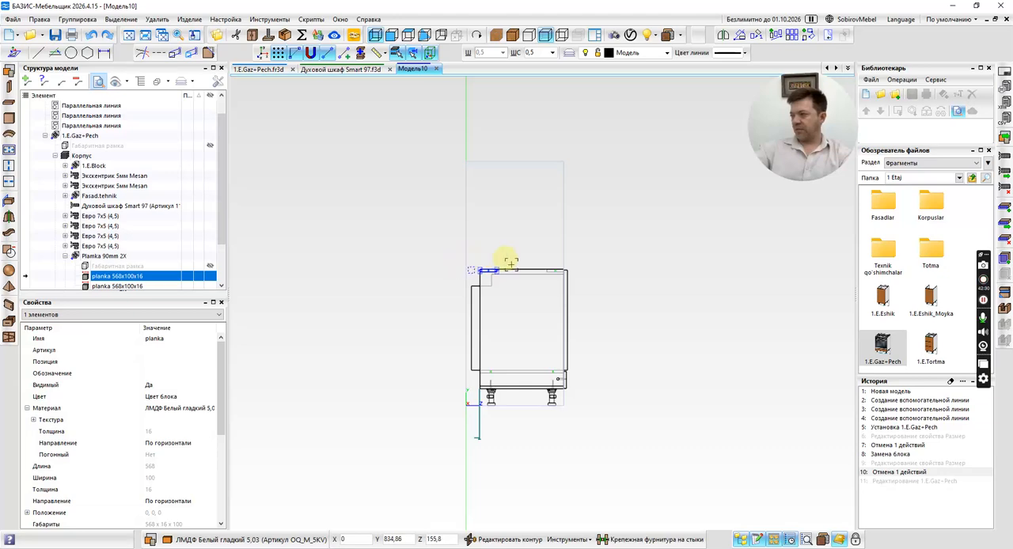
Recheck the rear top rail within the whole carcass, clear the selection and collapse the 1.E.Gaz+Pech structure.
mouse_move(629, 233)
middle_mouse_down("shift")
mouse_move(596, 277)
mouse_move(527, 278)
mouse_move(516, 290)
mouse_move(527, 292)
middle_mouse_up("shift")
left_click(573, 277)
key("Escape")
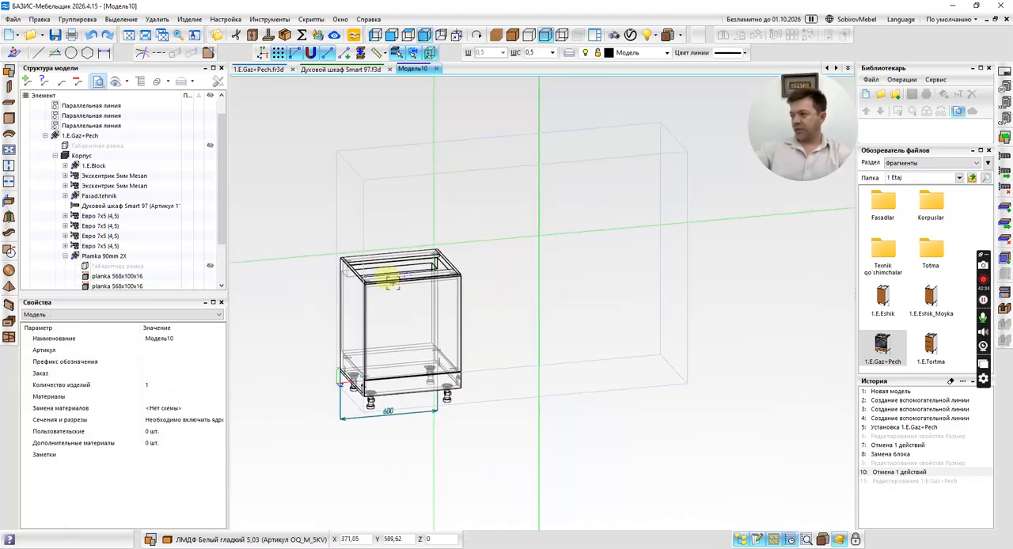
scroll(390, 280, "up", 5)
middle_click_drag(323, 463, 404, 193)
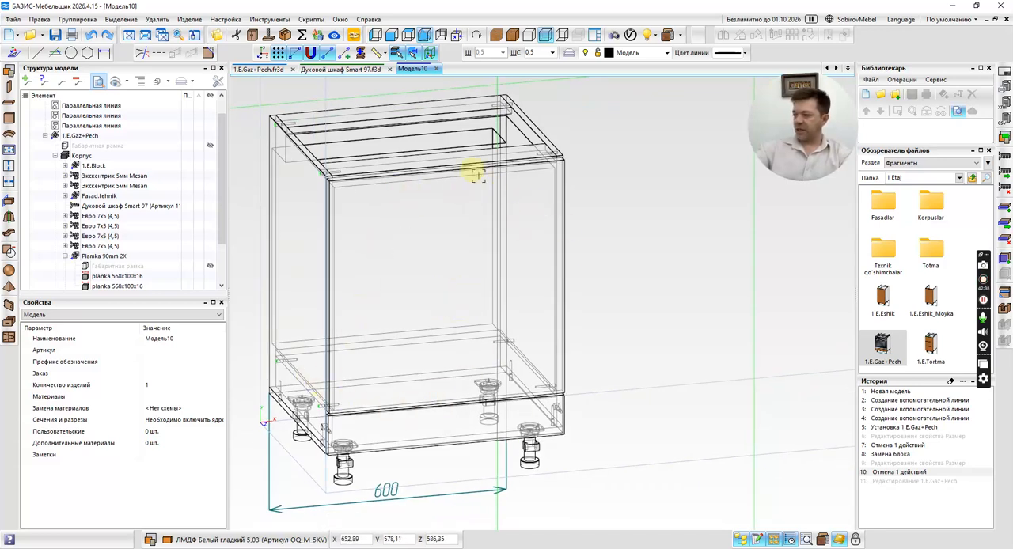
middle_click_drag(414, 395, 457, 464)
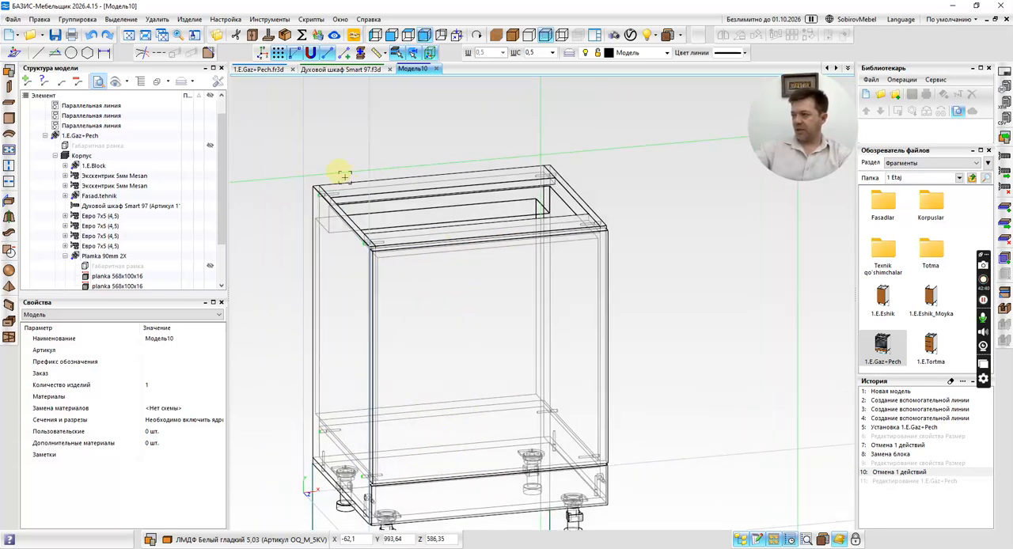
left_click(410, 188)
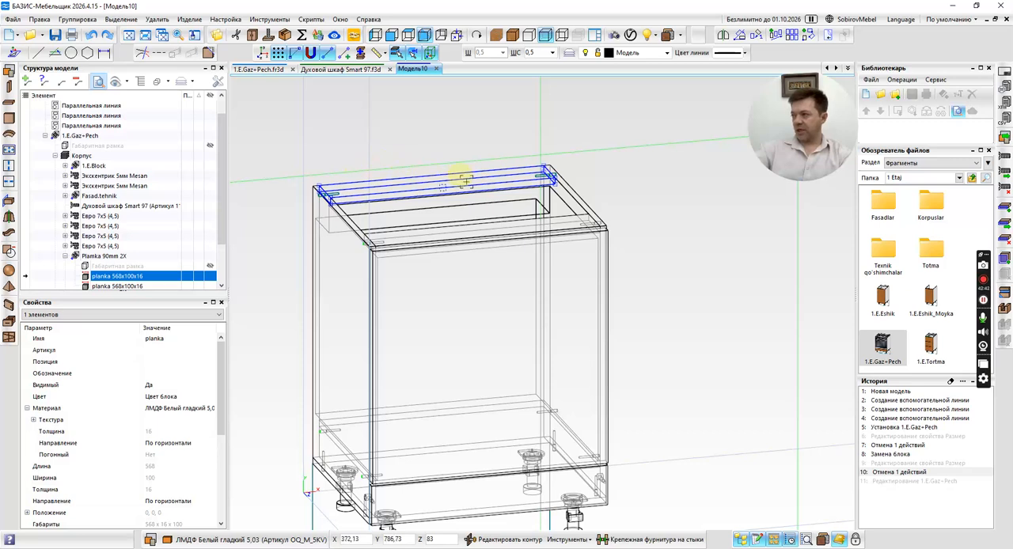
left_click(475, 141)
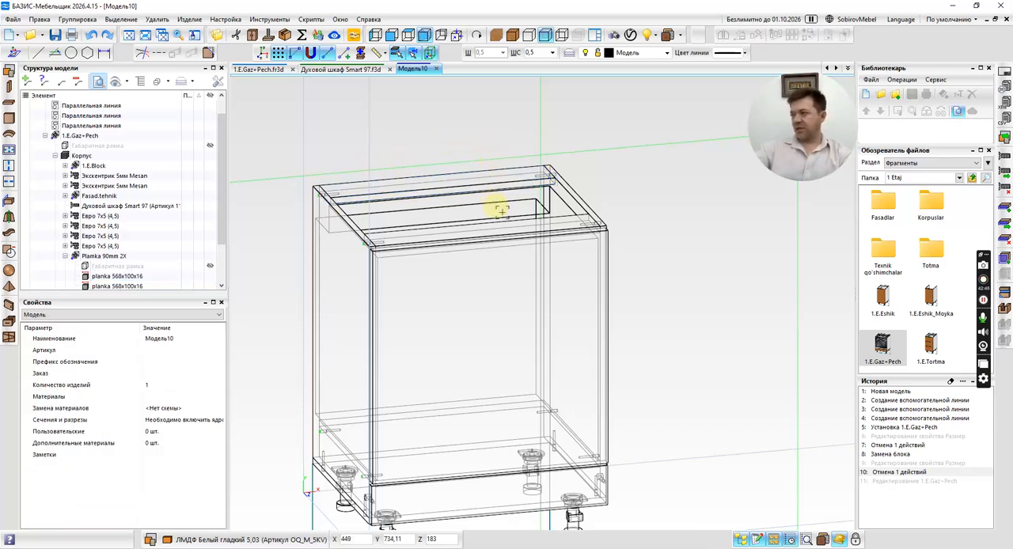
scroll(502, 211, "down", 3)
left_click(46, 136)
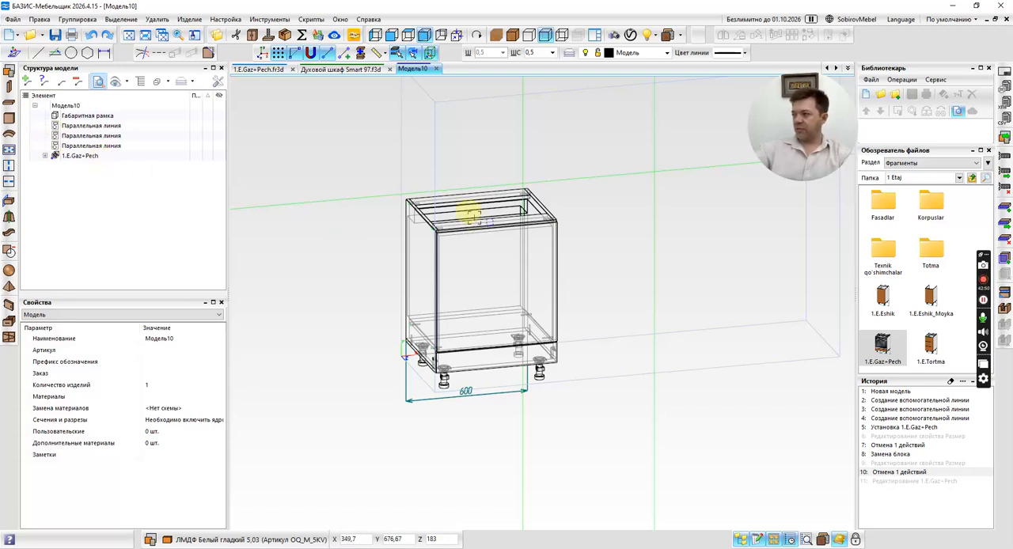
Inspect the Tehnik polka shelf beneath the oven in the front view by selecting it, and clear the selection.
middle_click(600, 216)
scroll(430, 316, "up", 4)
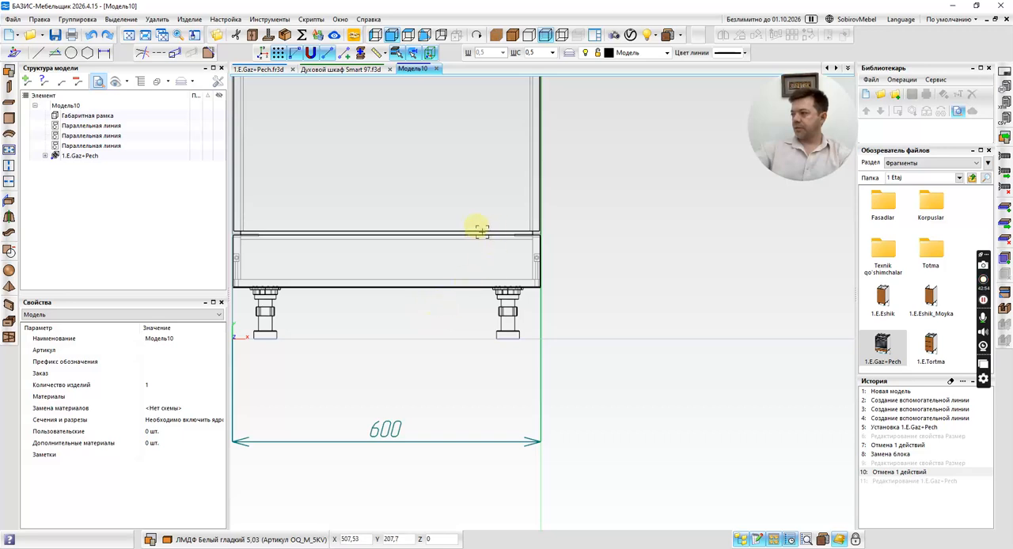
scroll(481, 230, "up", 1)
left_click(455, 234)
scroll(425, 256, "down", 4)
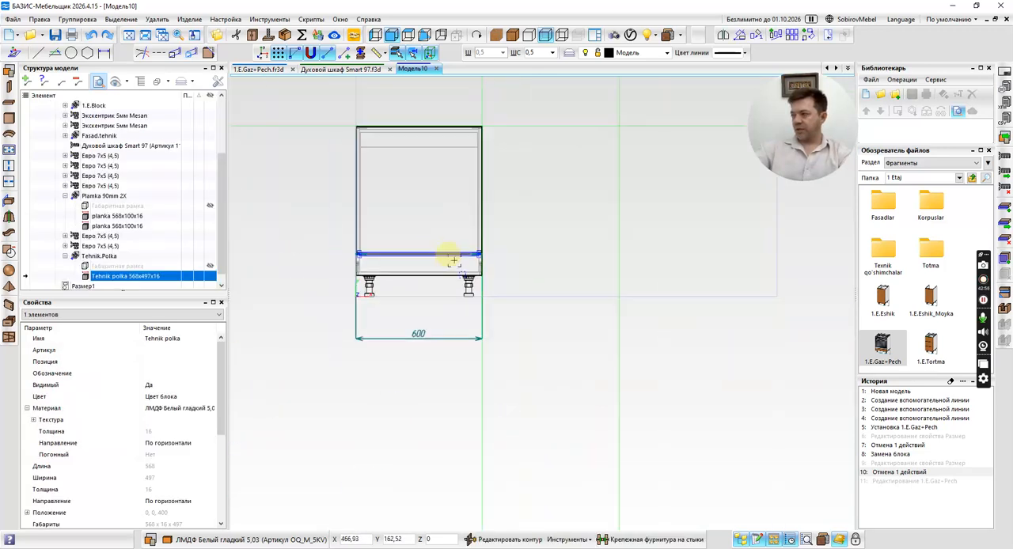
key("Escape")
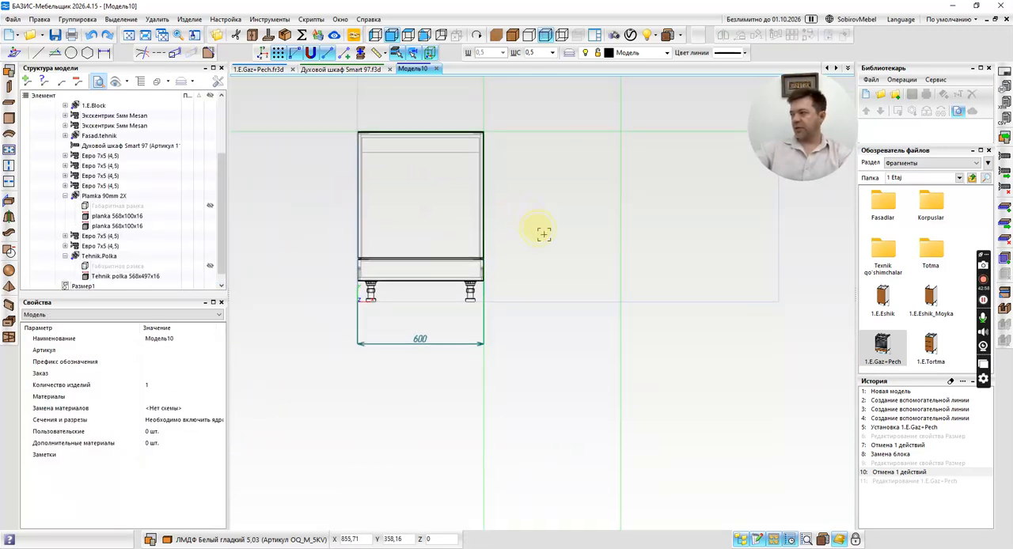
Examine the whole cabinet from several angles, return it to textured display and finish in the front view.
middle_click_drag(537, 222, 554, 244)
right_click_drag(577, 244, 554, 222)
middle_click_drag(554, 222, 577, 249)
right_click_drag(570, 242, 585, 287)
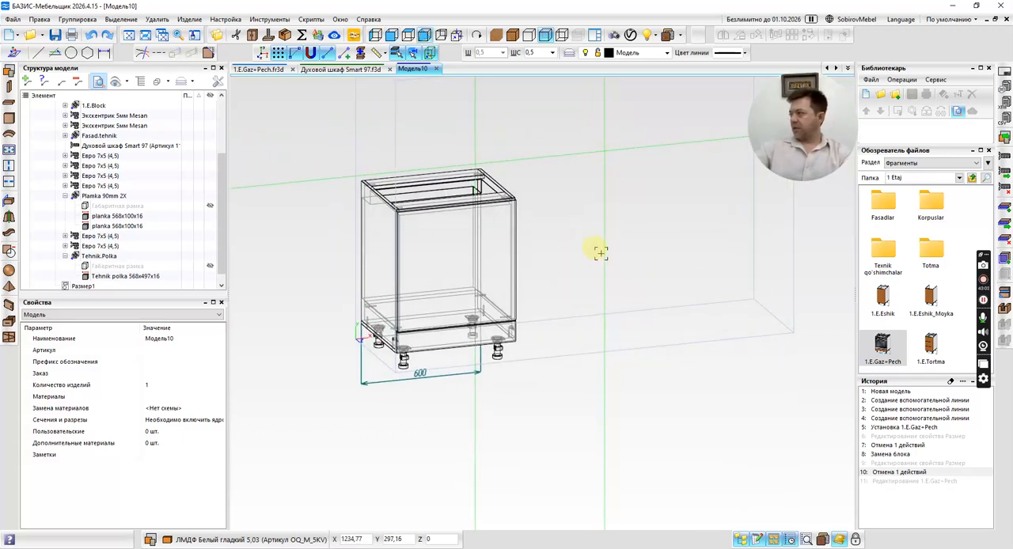
scroll(586, 259, "down", 2)
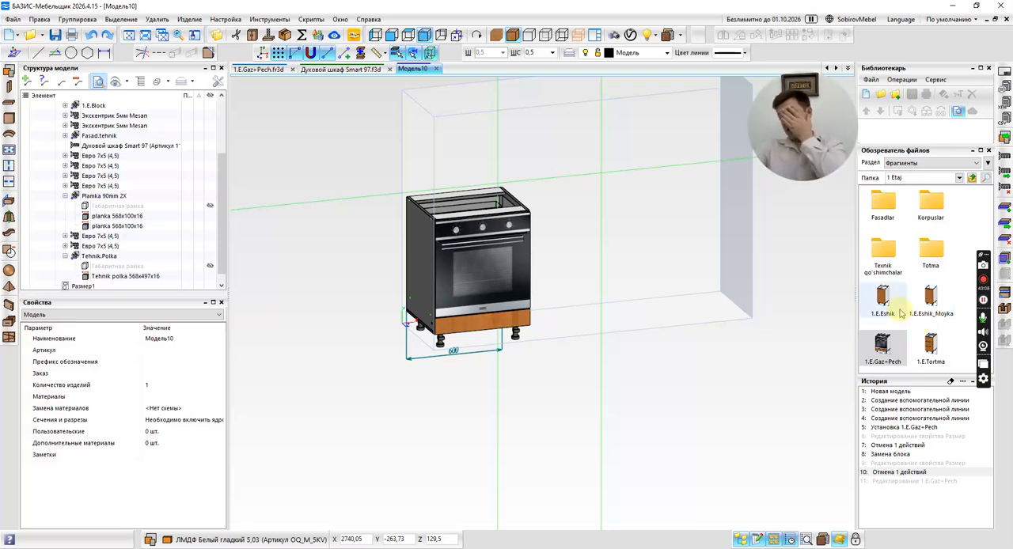
mouse_move(895, 316)
left_mouse_down()
mouse_move(507, 246)
mouse_move(519, 228)
mouse_move(465, 221)
mouse_move(508, 256)
mouse_move(439, 224)
mouse_move(446, 330)
mouse_move(501, 204)
mouse_move(475, 238)
mouse_move(418, 242)
mouse_move(470, 288)
mouse_move(505, 277)
left_mouse_up()
mouse_move(559, 266)
middle_mouse_down()
mouse_move(546, 265)
mouse_move(555, 266)
middle_mouse_up()
middle_click(559, 254)
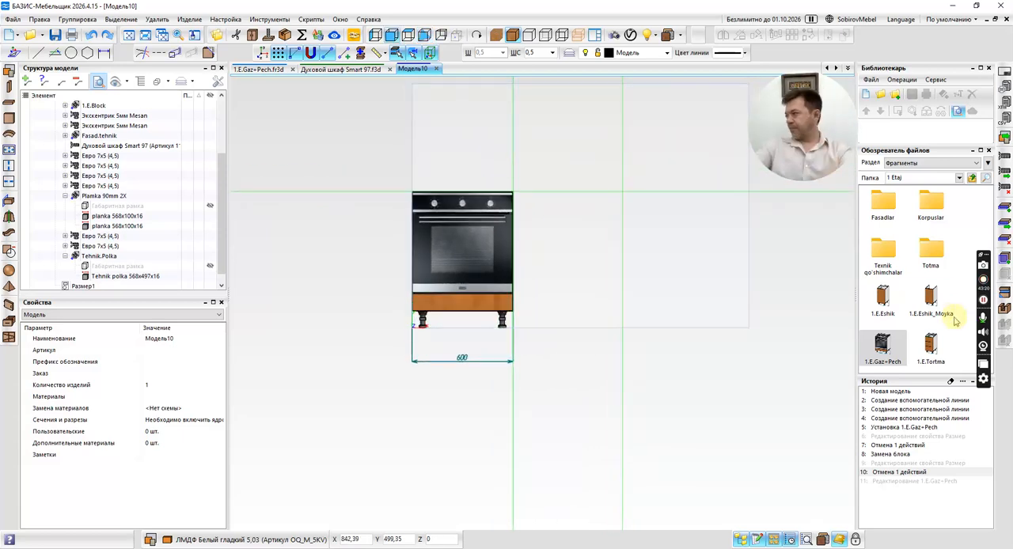
middle_click_drag(567, 240, 534, 208)
middle_click(545, 211)
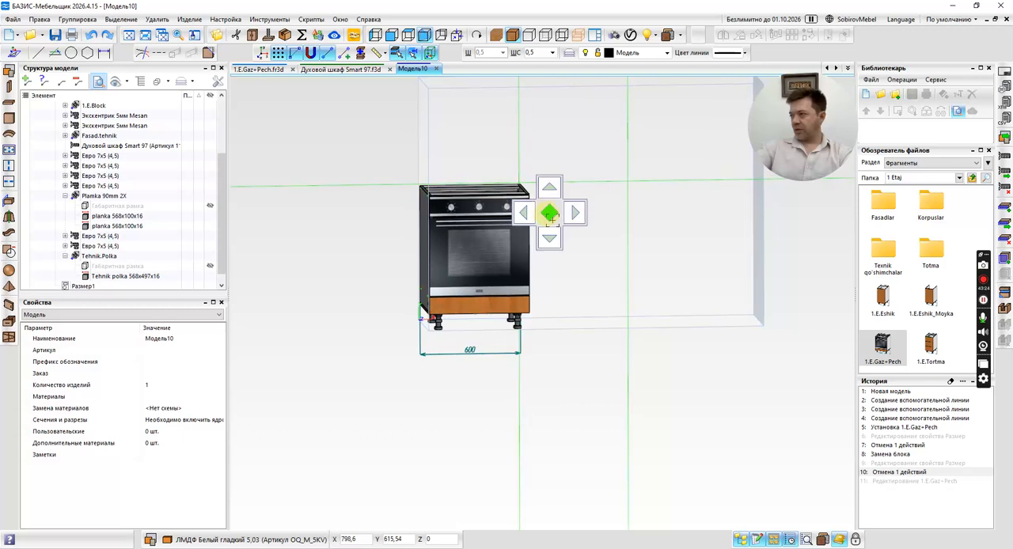
Run the Мини смета 5 script to produce a summary of the model's panels, edging, hardware and holes.
left_click(313, 19)
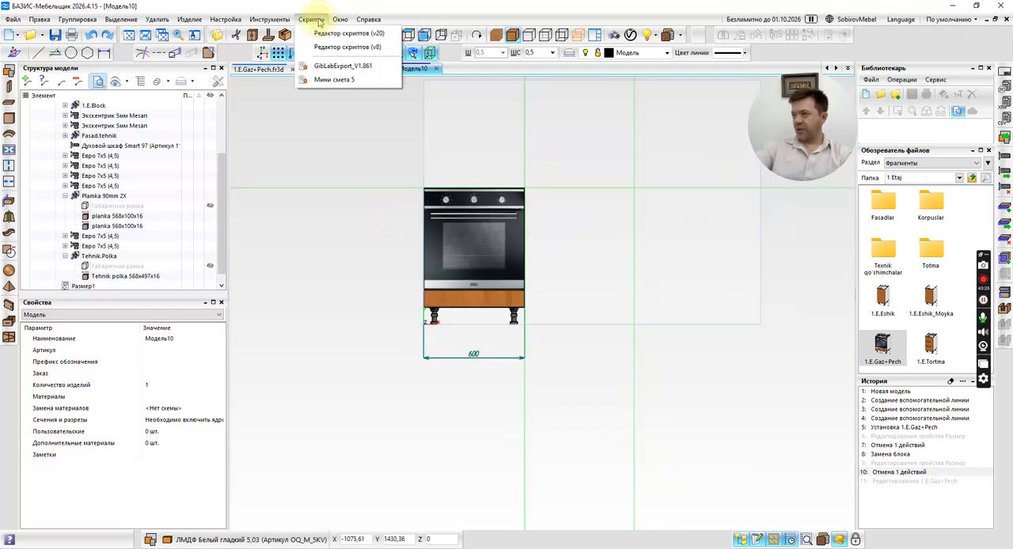
left_click(338, 78)
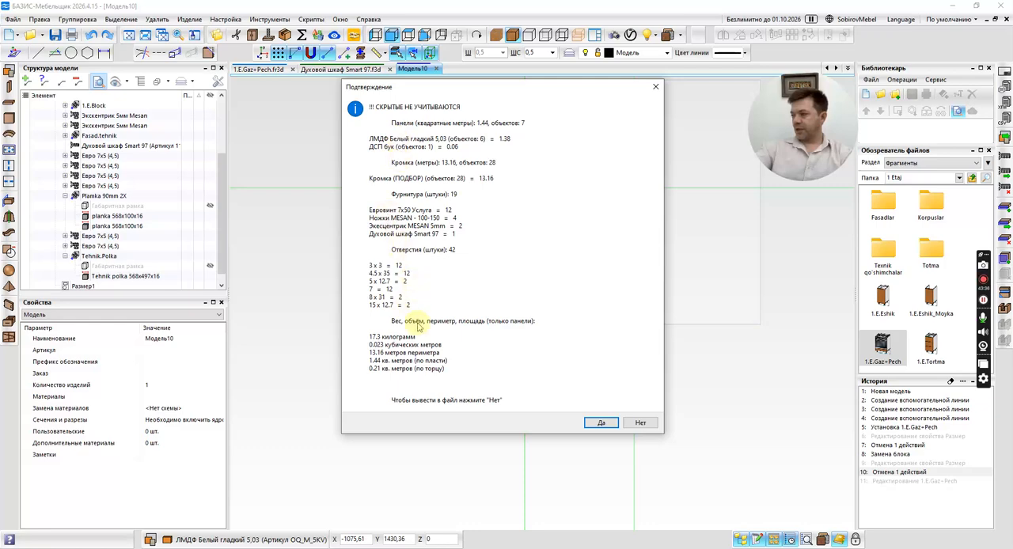
Close the Мини смета 5 summary without exporting it to a file, along with the script's window.
left_click(655, 86)
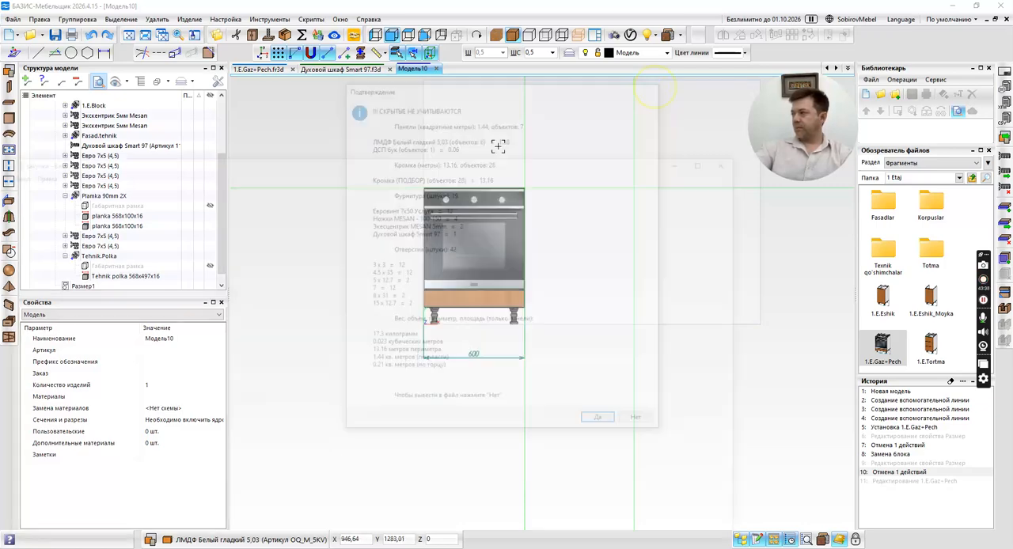
left_click(736, 159)
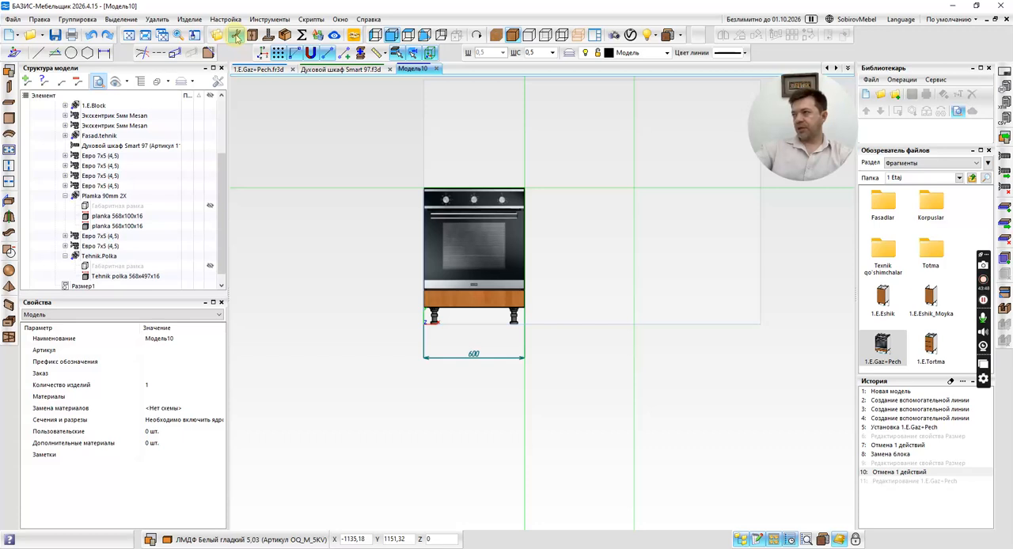
Try to open the model in the БАЗИС-Смета estimate module and in БАЗИС-Раскрой 11 for cutting, and cancel the licence server connection.
left_click(301, 35)
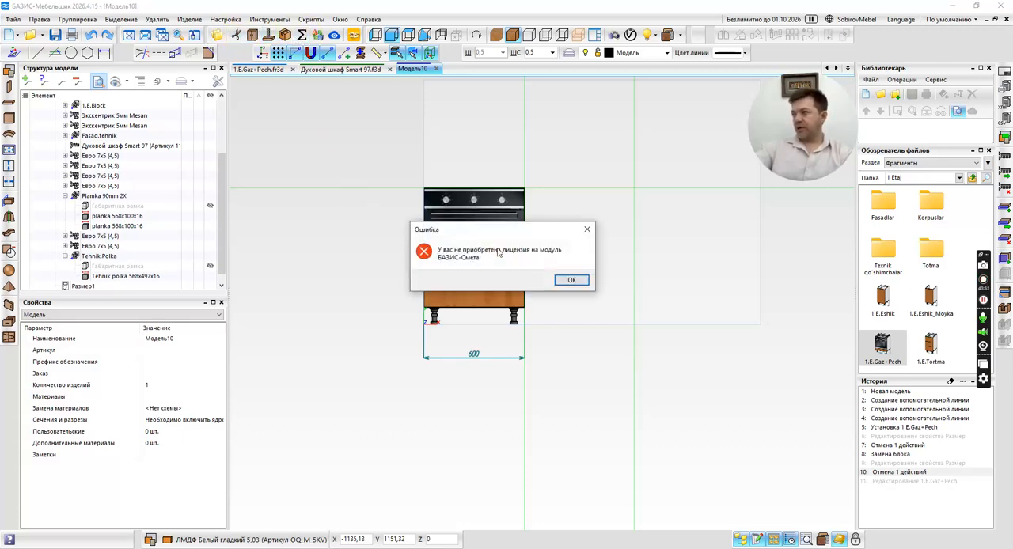
left_click(568, 278)
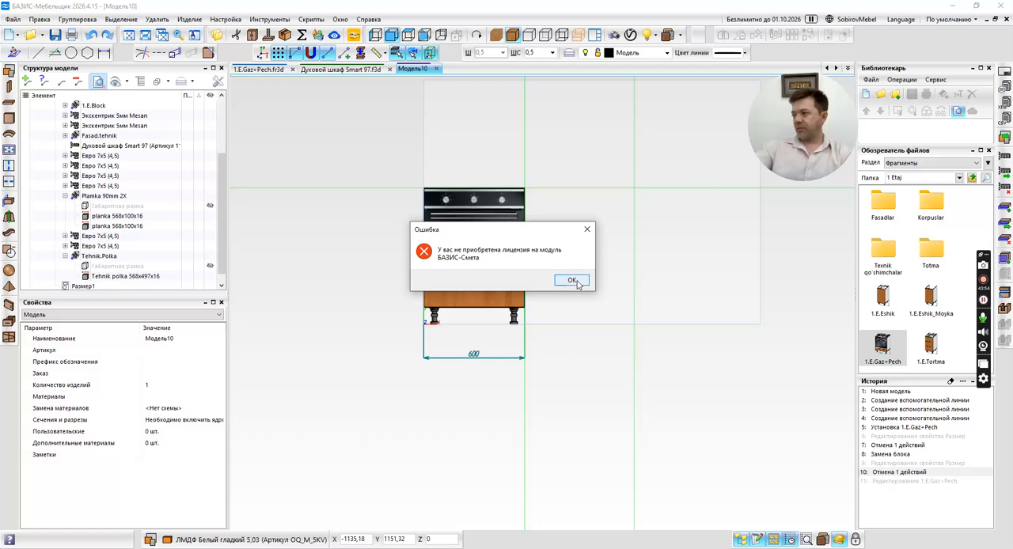
left_click(237, 37)
left_click(445, 282)
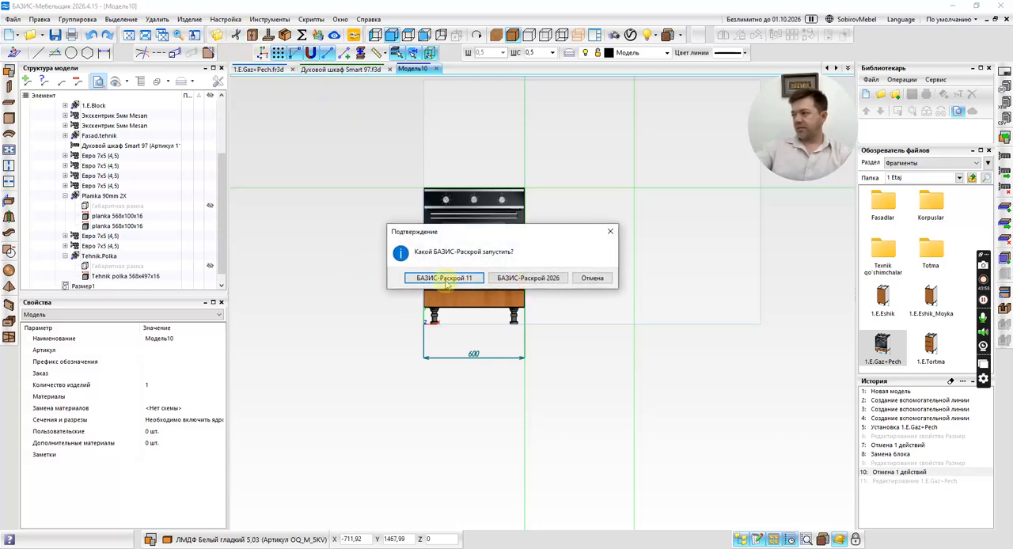
left_click(447, 285)
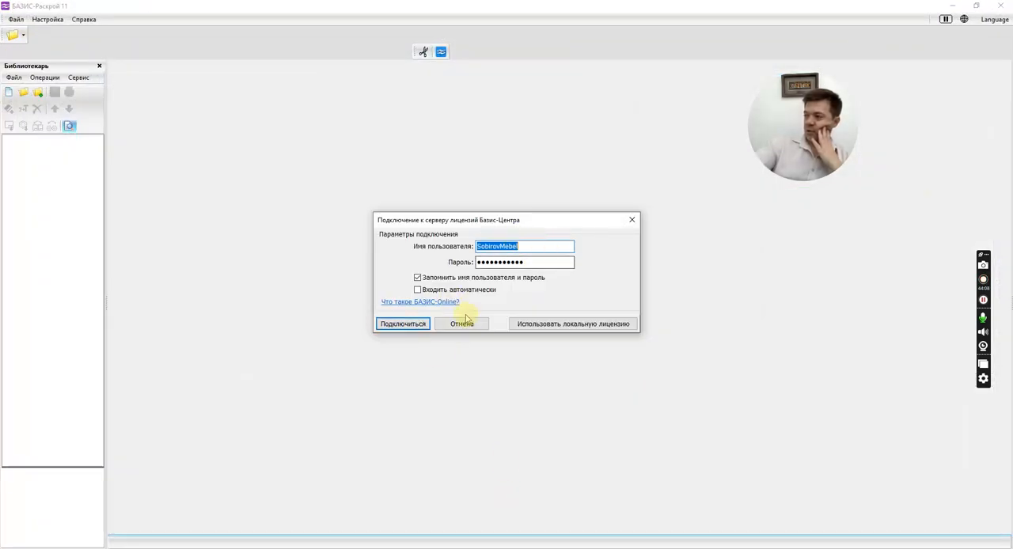
left_click(470, 326)
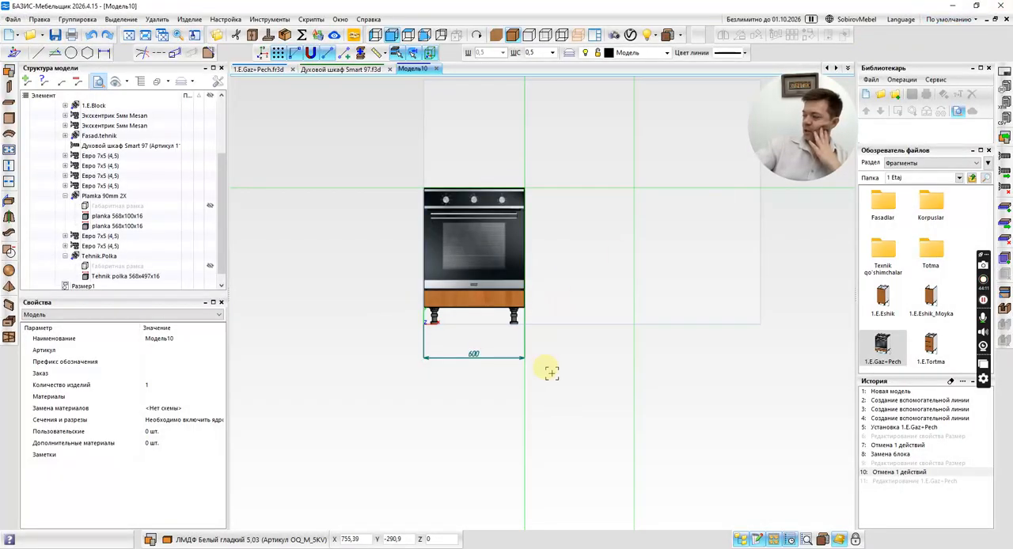
scroll(551, 368, "down", 2)
middle_click_drag(555, 363, 506, 358)
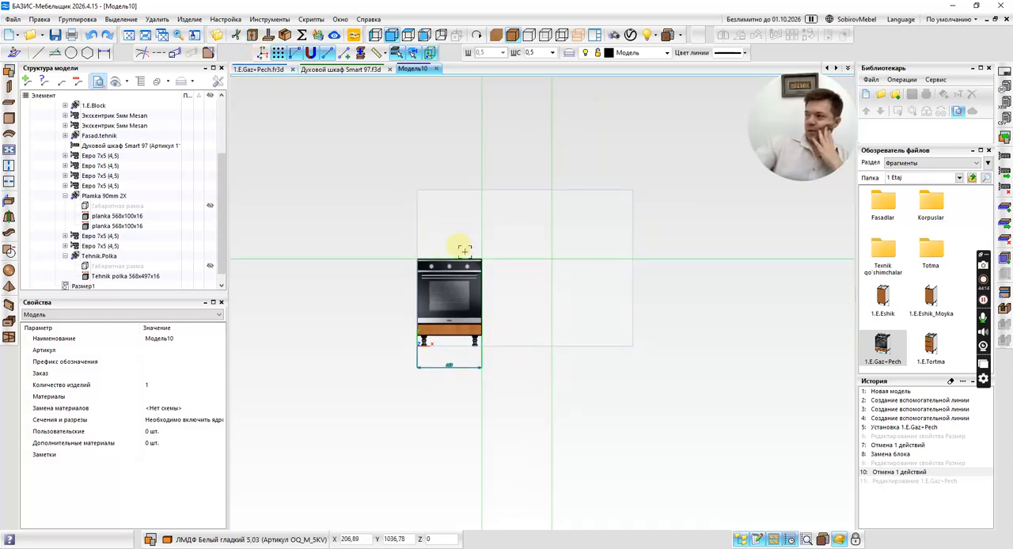
scroll(464, 249, "up", 3)
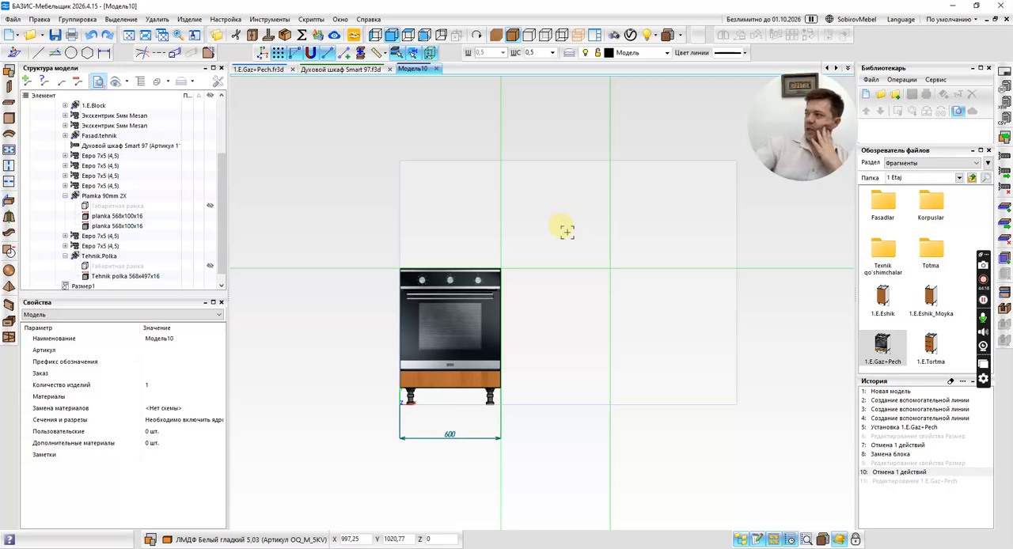
middle_click_drag(564, 234, 546, 257)
left_click(546, 257)
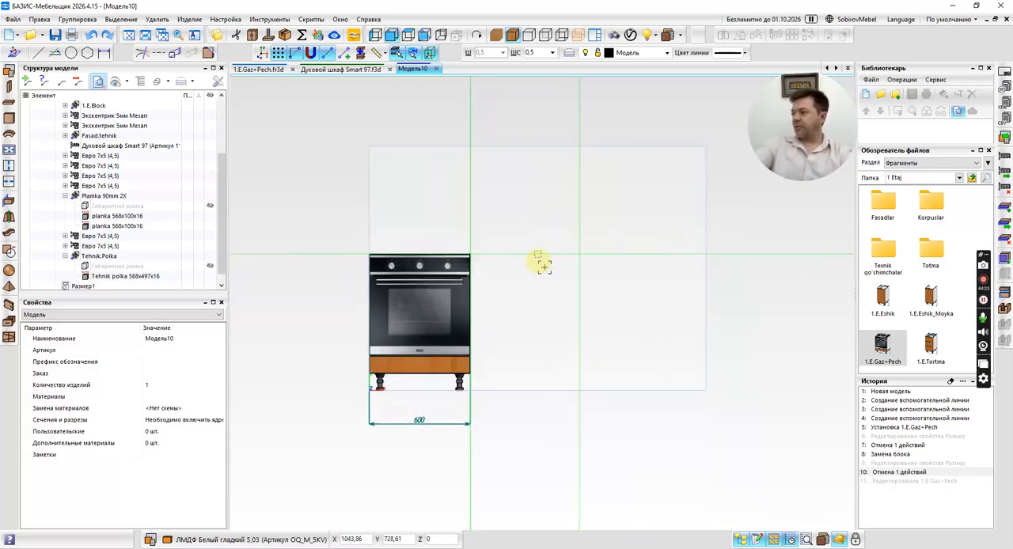
middle_click_drag(539, 285, 551, 292)
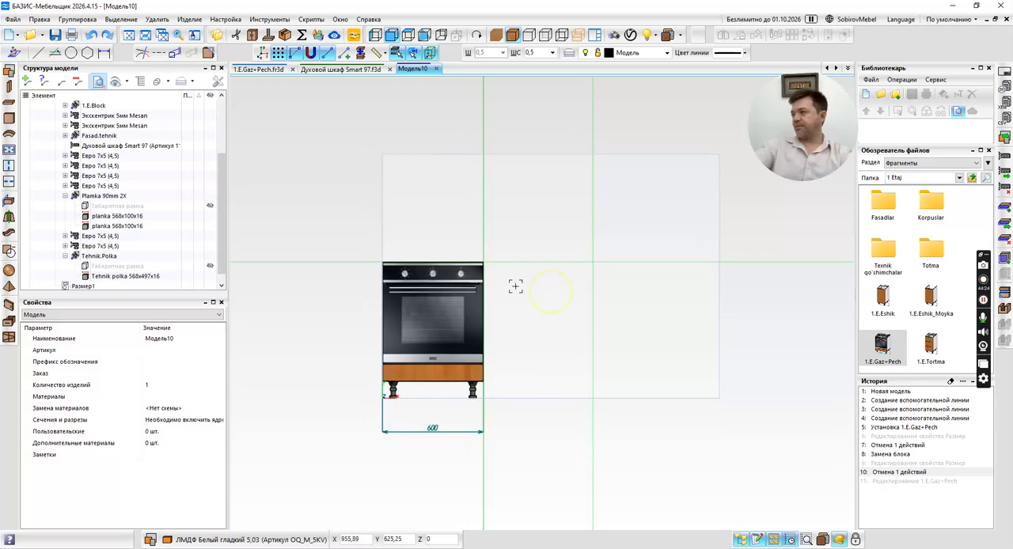
middle_click_drag(522, 244, 558, 255)
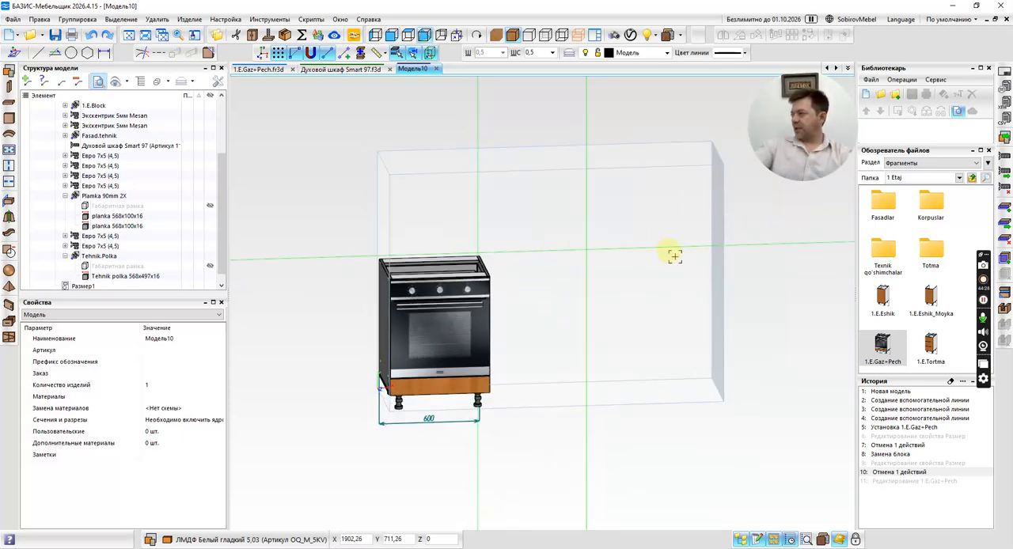